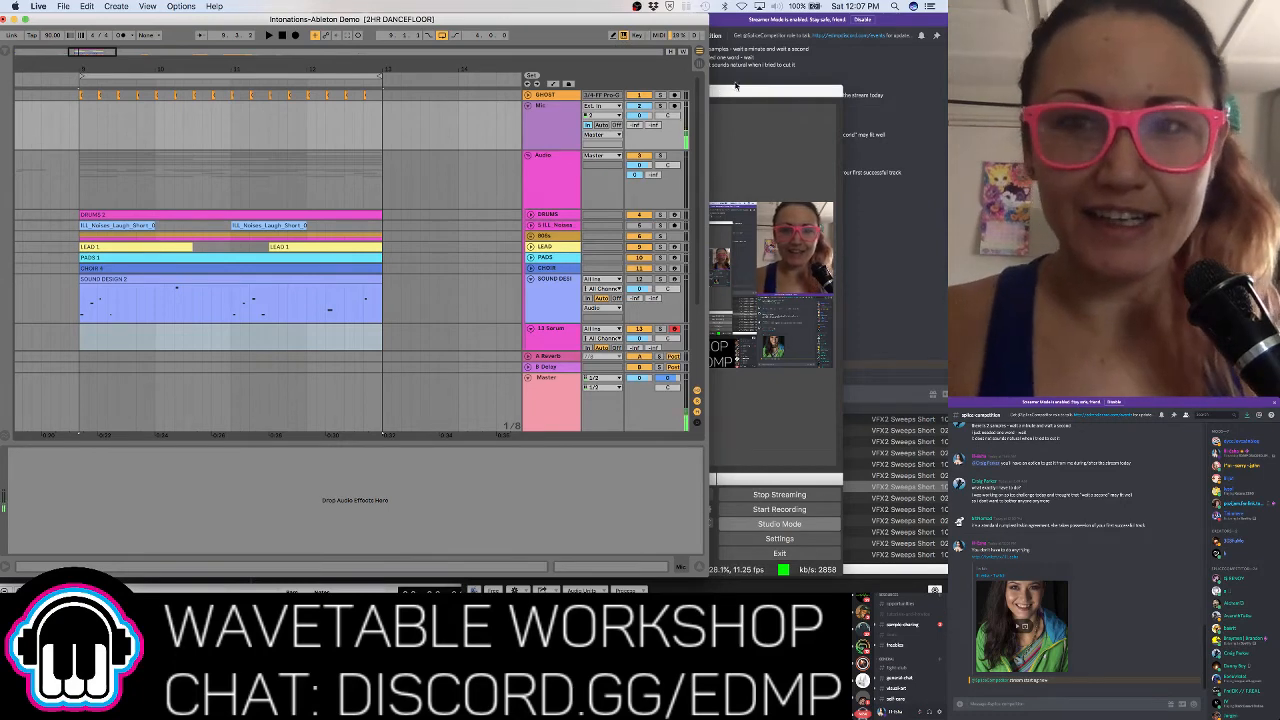
# Move the streaming software window aside, switch to Discord and post "hi everyone" in the splice-competition channel
pyautogui.moveTo(746, 93); pyautogui.dragTo(598, 93)
pyautogui.click(588, 19)
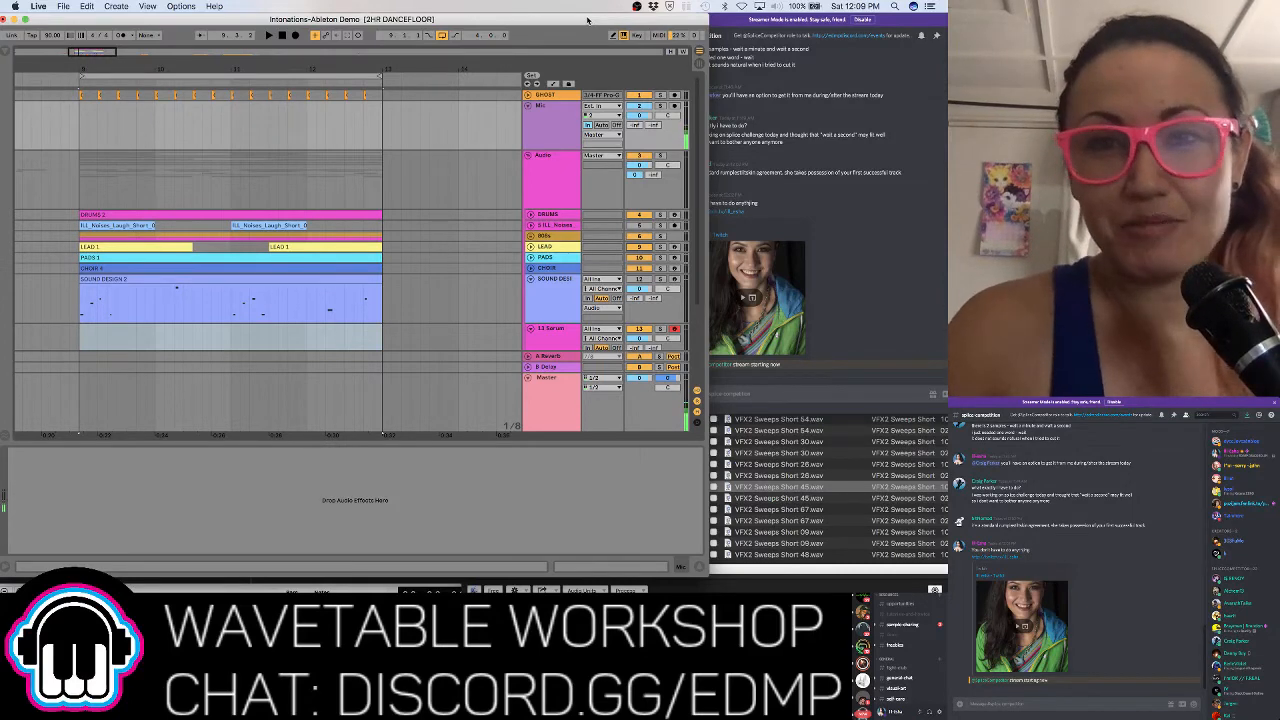
pyautogui.click(900, 113)
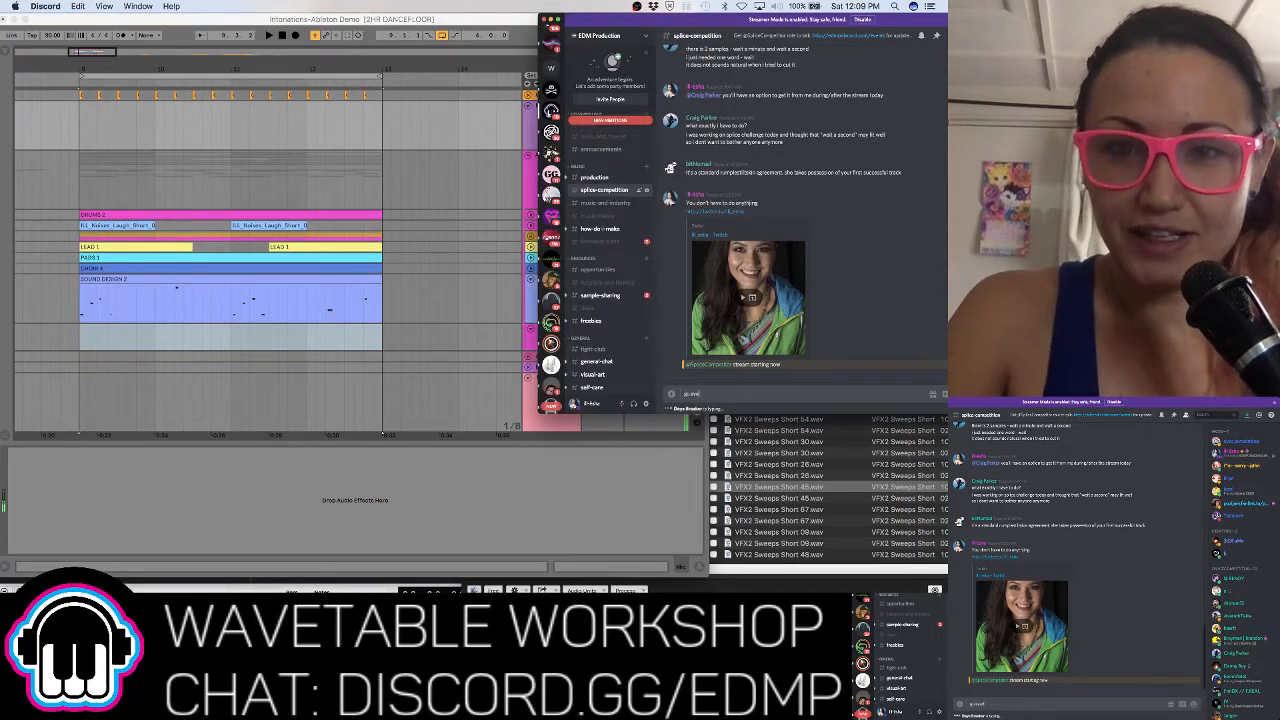
pyautogui.write('hi everyone')
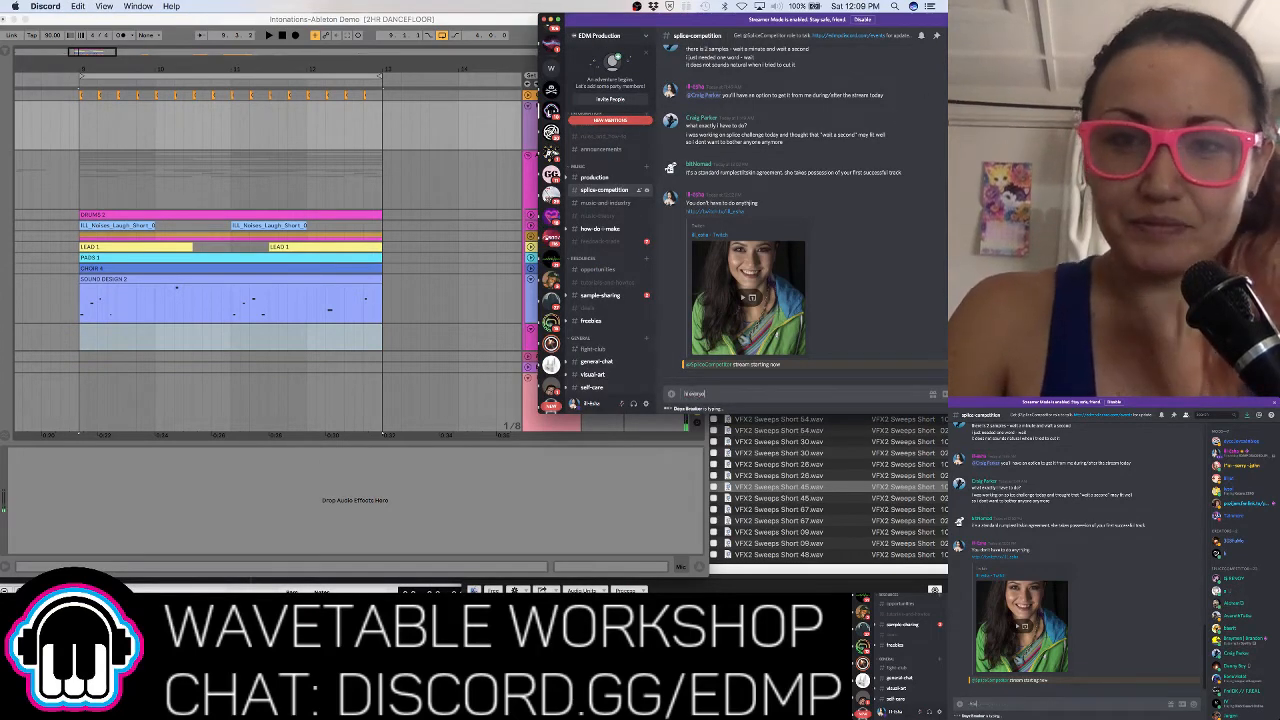
pyautogui.press('Return')
pyautogui.click(411, 22)
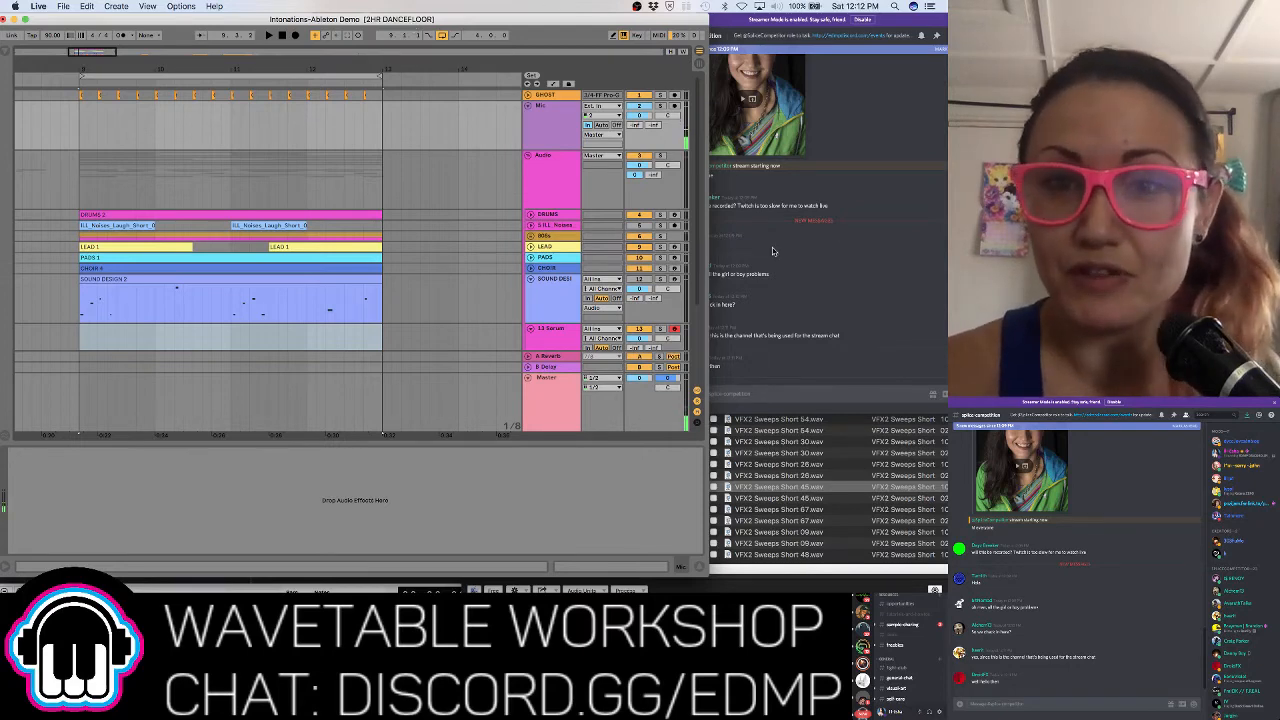
# Post "HI!!!" in Discord's splice-competition channel, check the chat for replies and return to Ableton Live
pyautogui.click(772, 190)
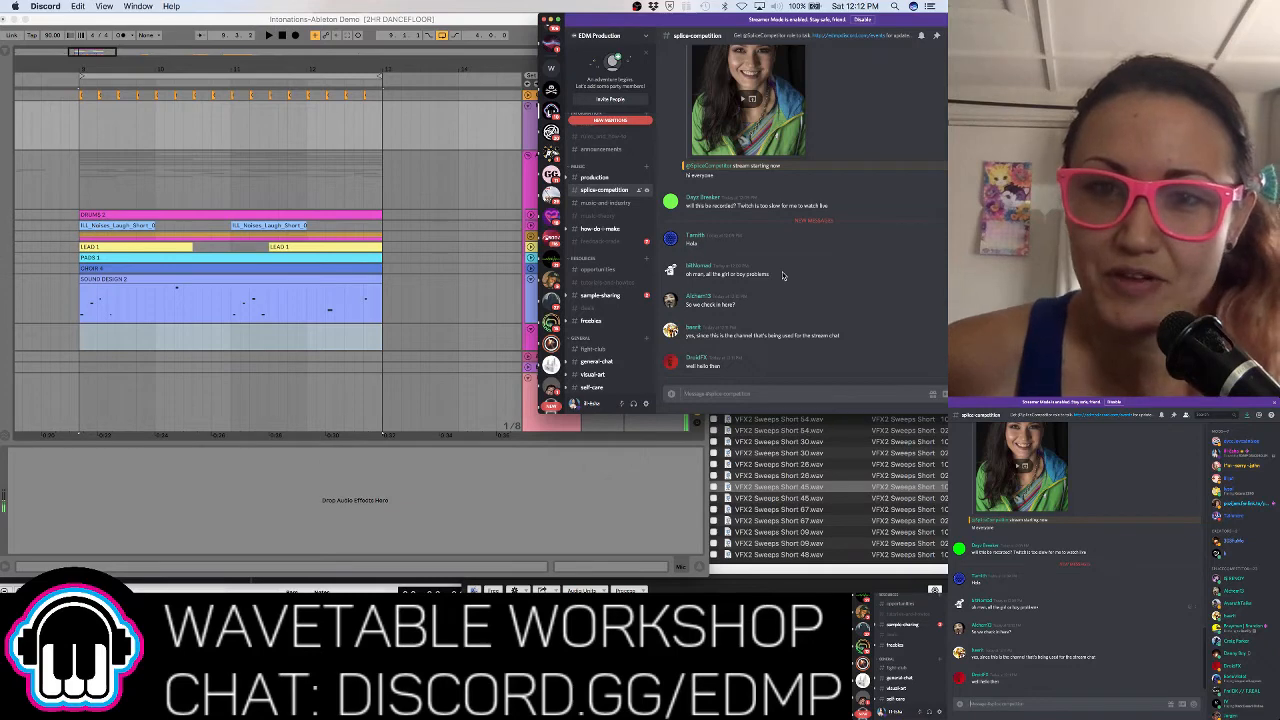
pyautogui.write('HI!!!')
pyautogui.press('Return')
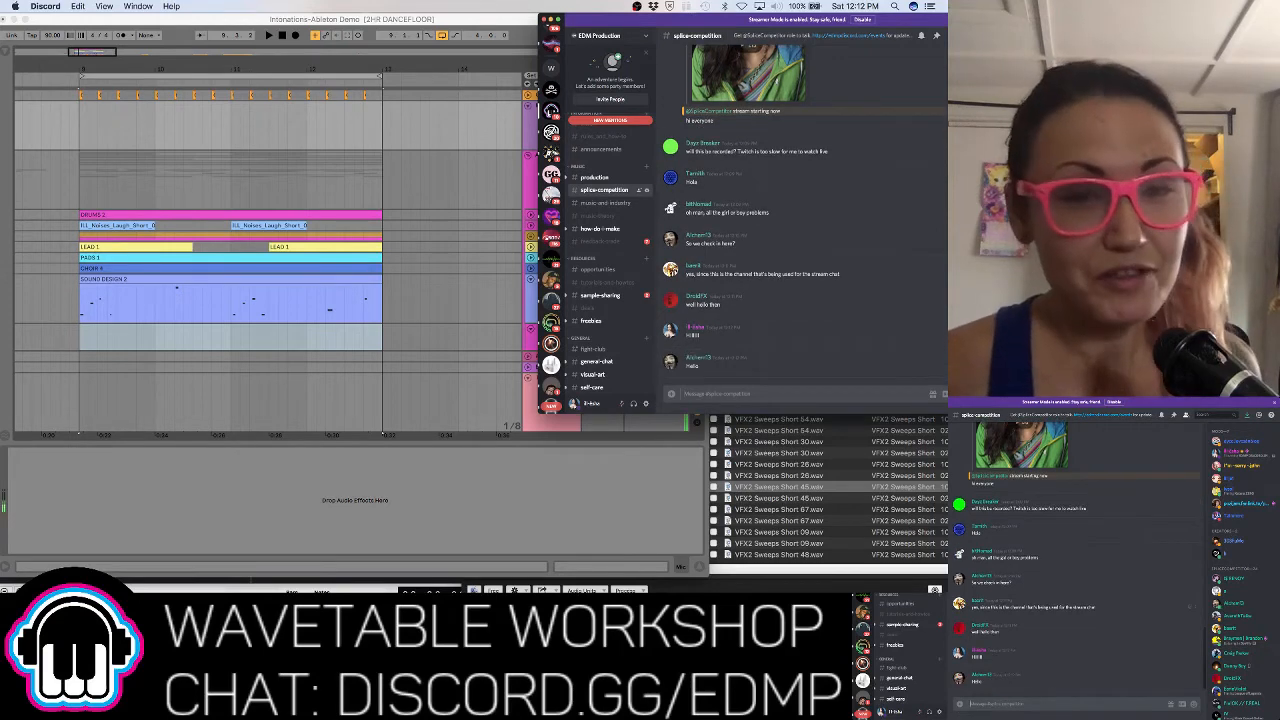
pyautogui.click(440, 18)
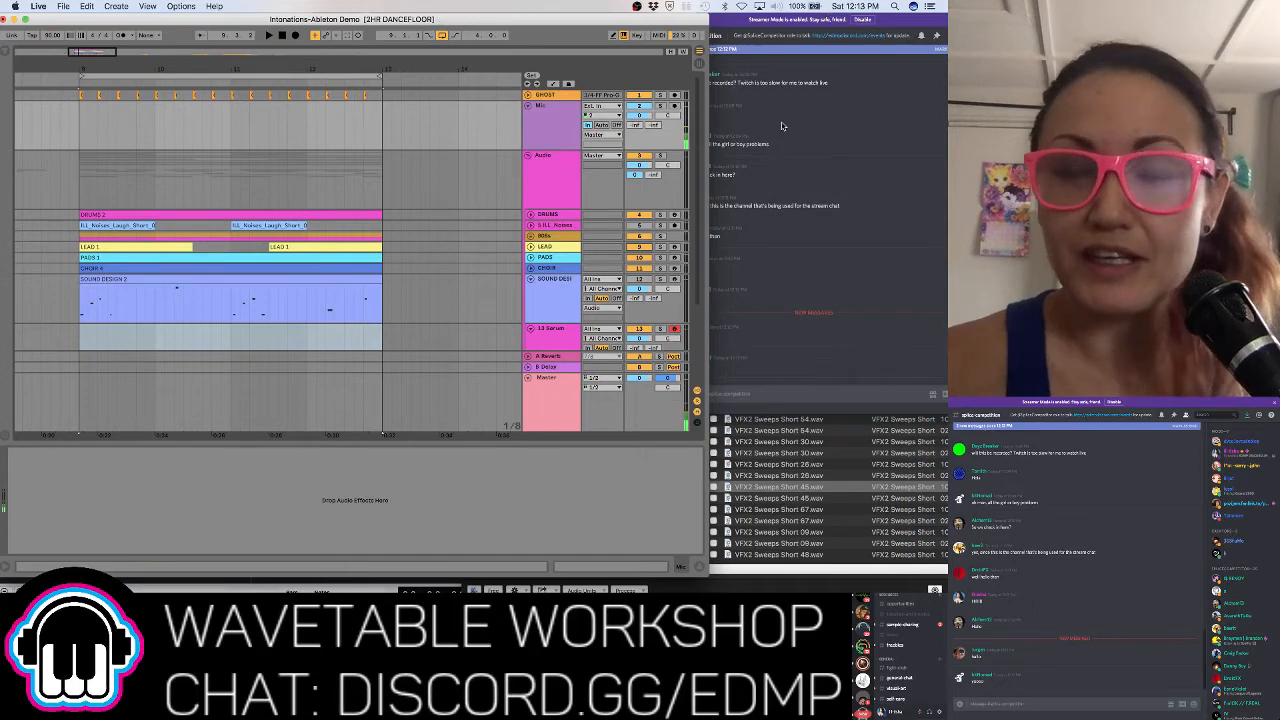
pyautogui.click(776, 92)
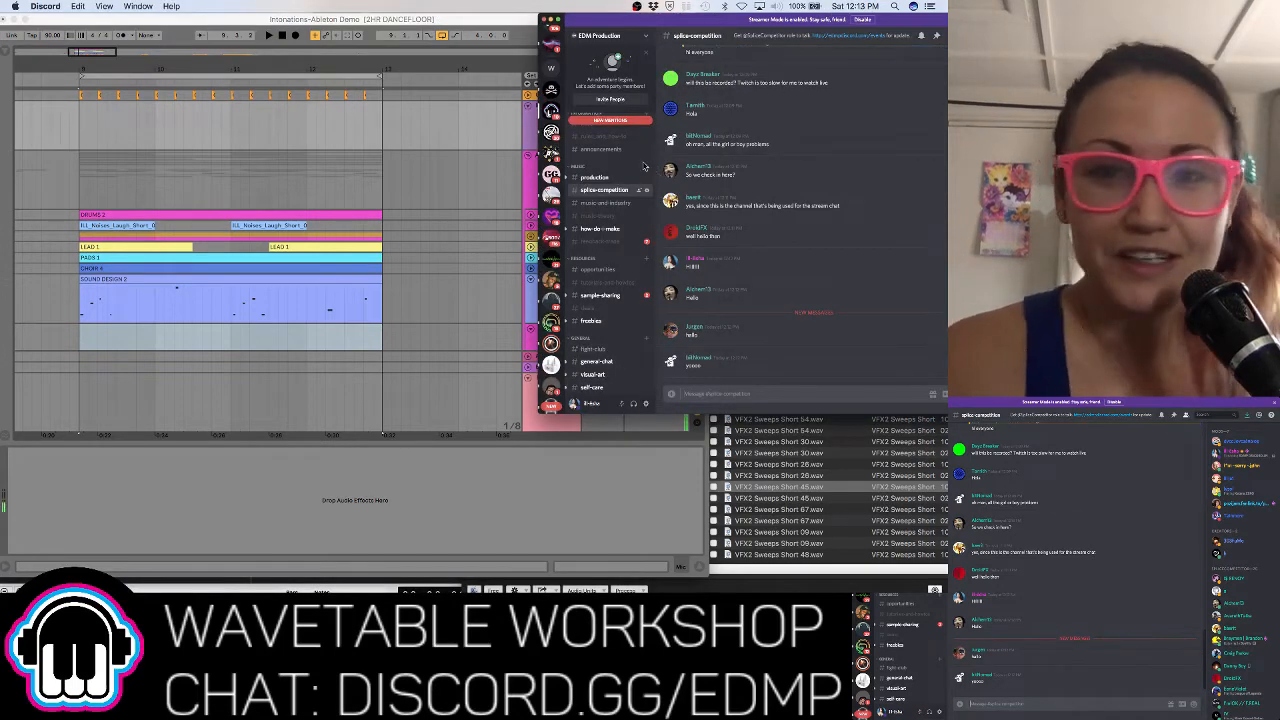
pyautogui.click(393, 23)
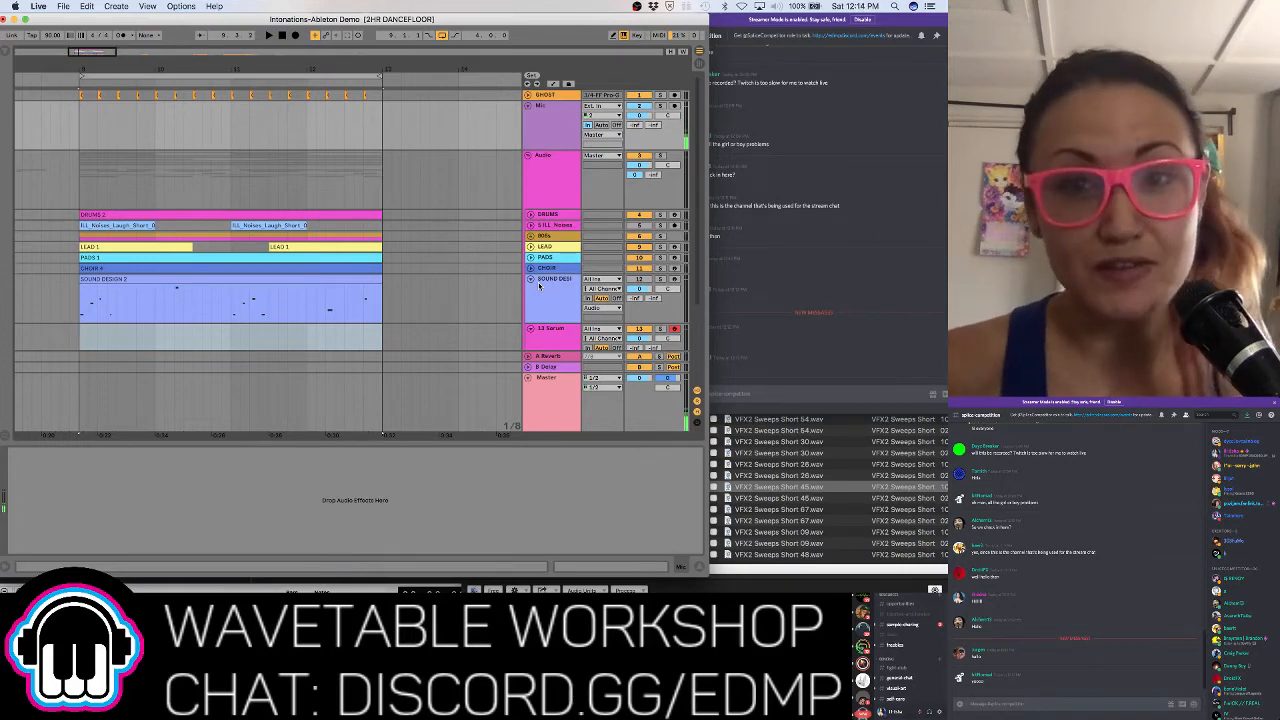
# Open the Serum plugin window from the Serum track and position it over the arrangement
pyautogui.click(545, 341)
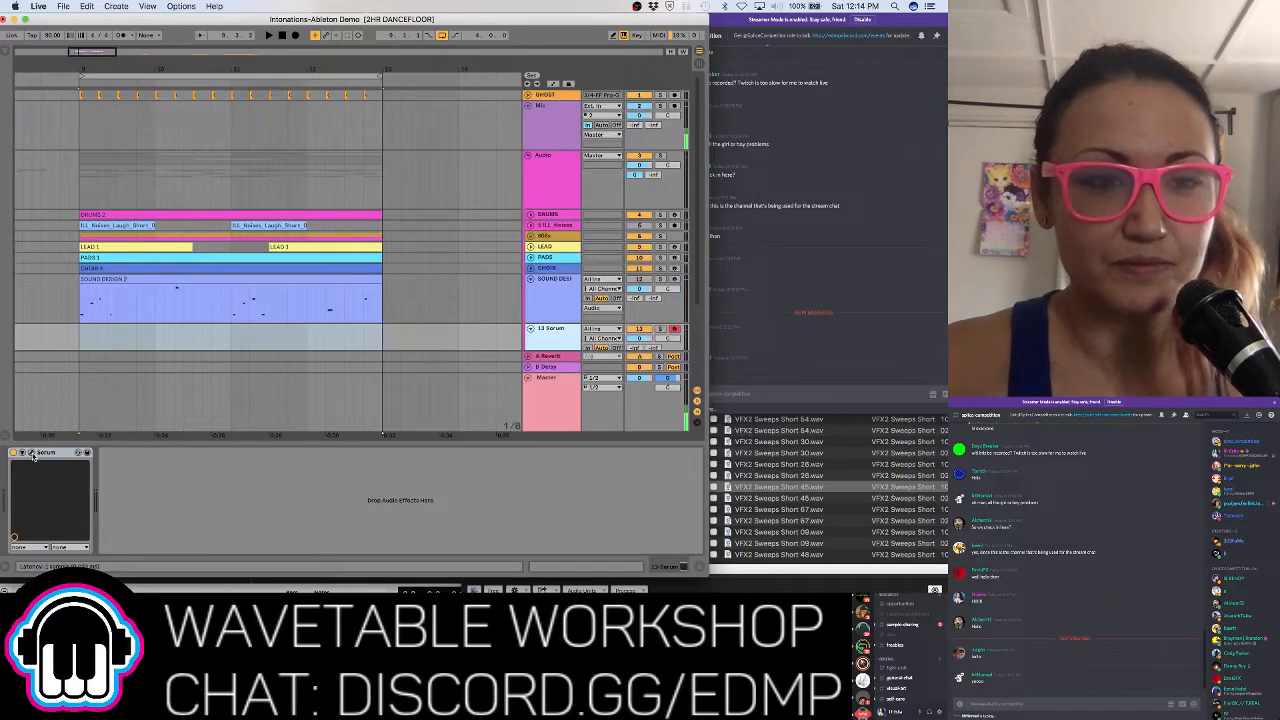
pyautogui.click(31, 454)
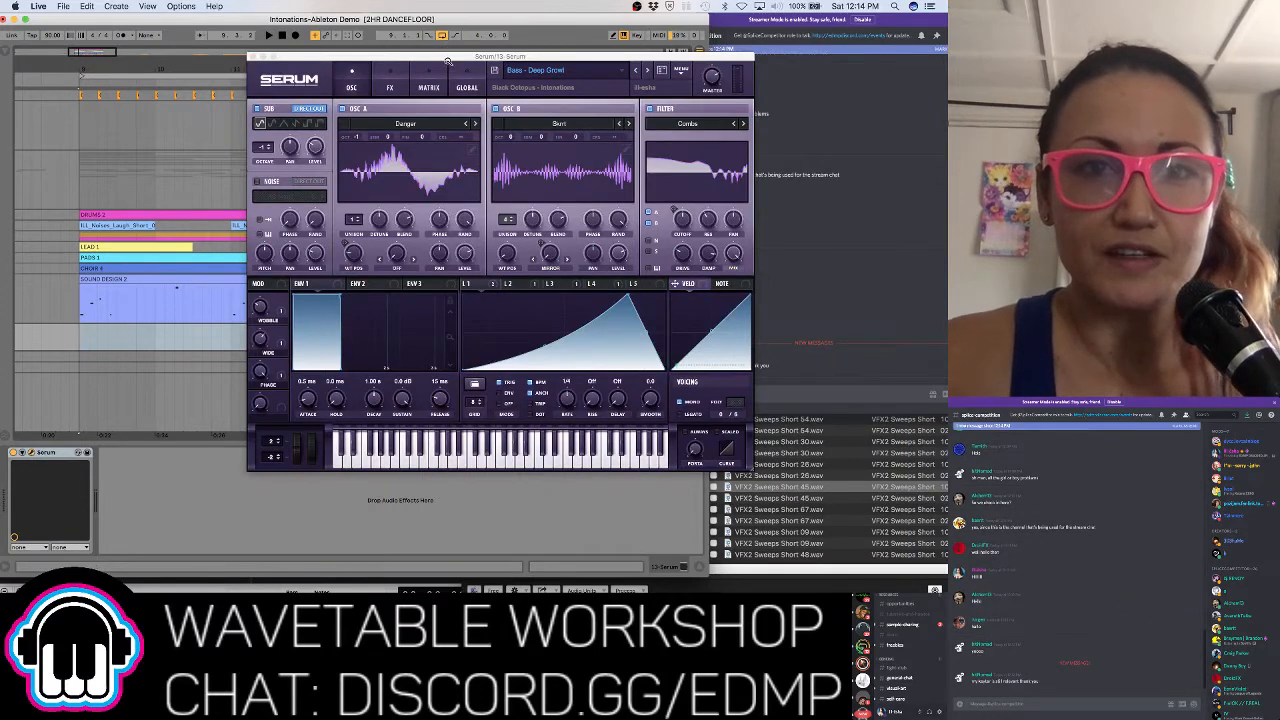
pyautogui.moveTo(447, 60); pyautogui.dragTo(317, 83)
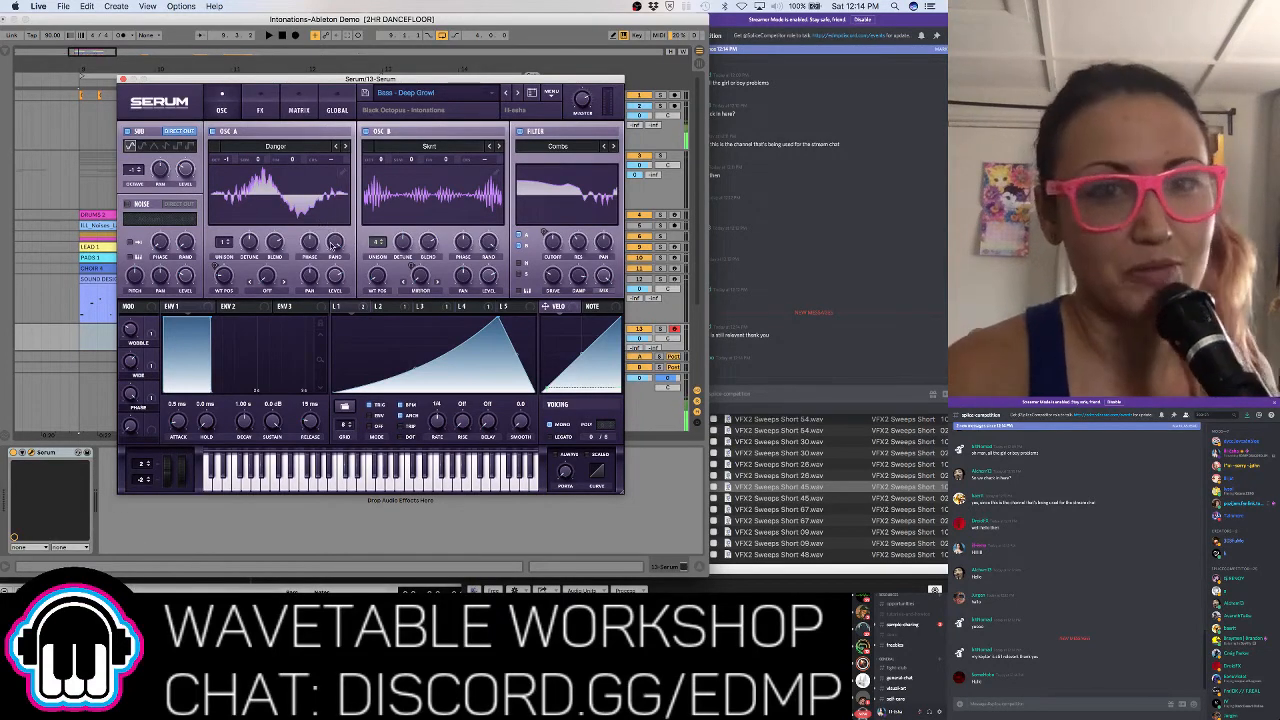
# Look through the wavetable folders available for oscillator A without loading a different one
pyautogui.moveTo(334, 244)
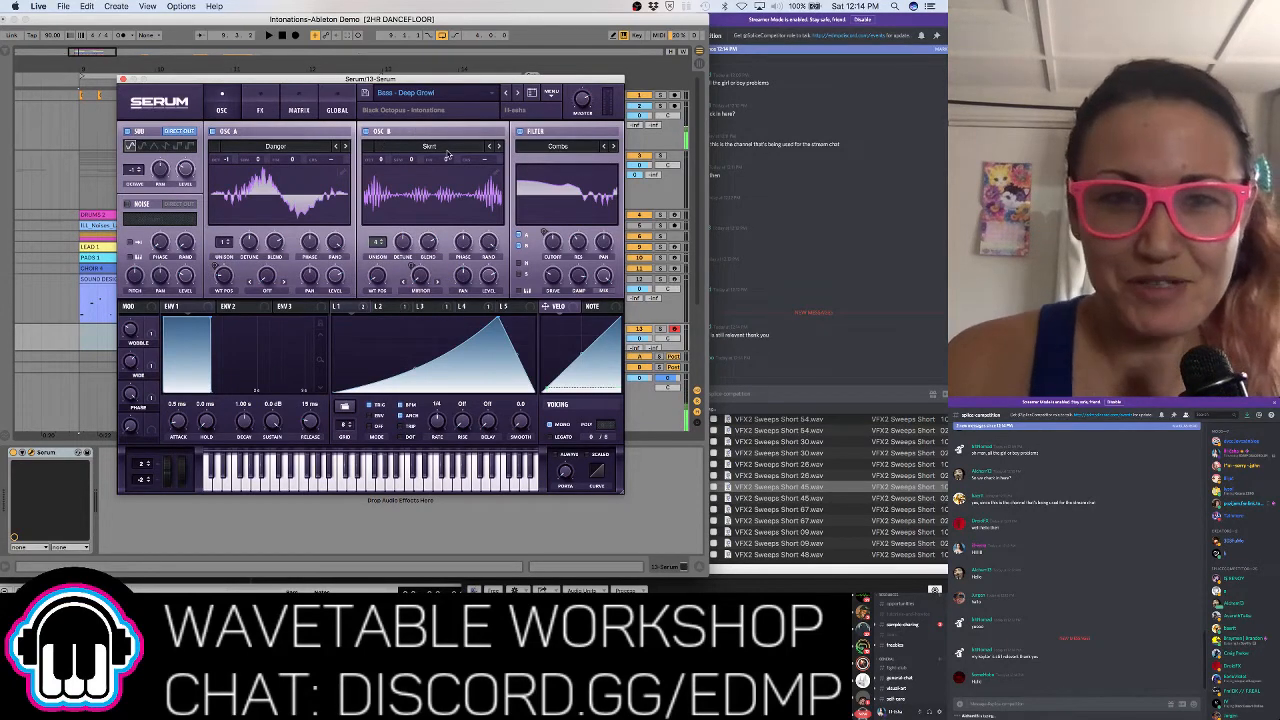
pyautogui.click(316, 148)
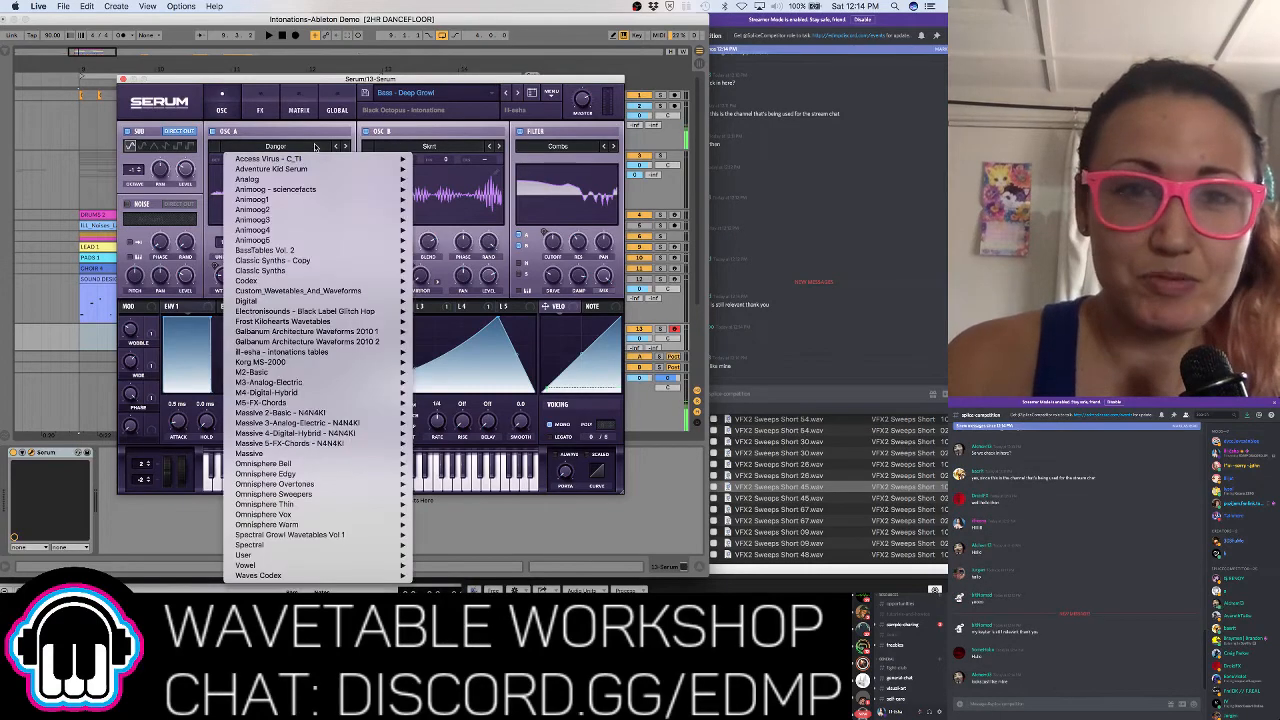
pyautogui.click(392, 116)
pyautogui.click(405, 93)
pyautogui.click(260, 140)
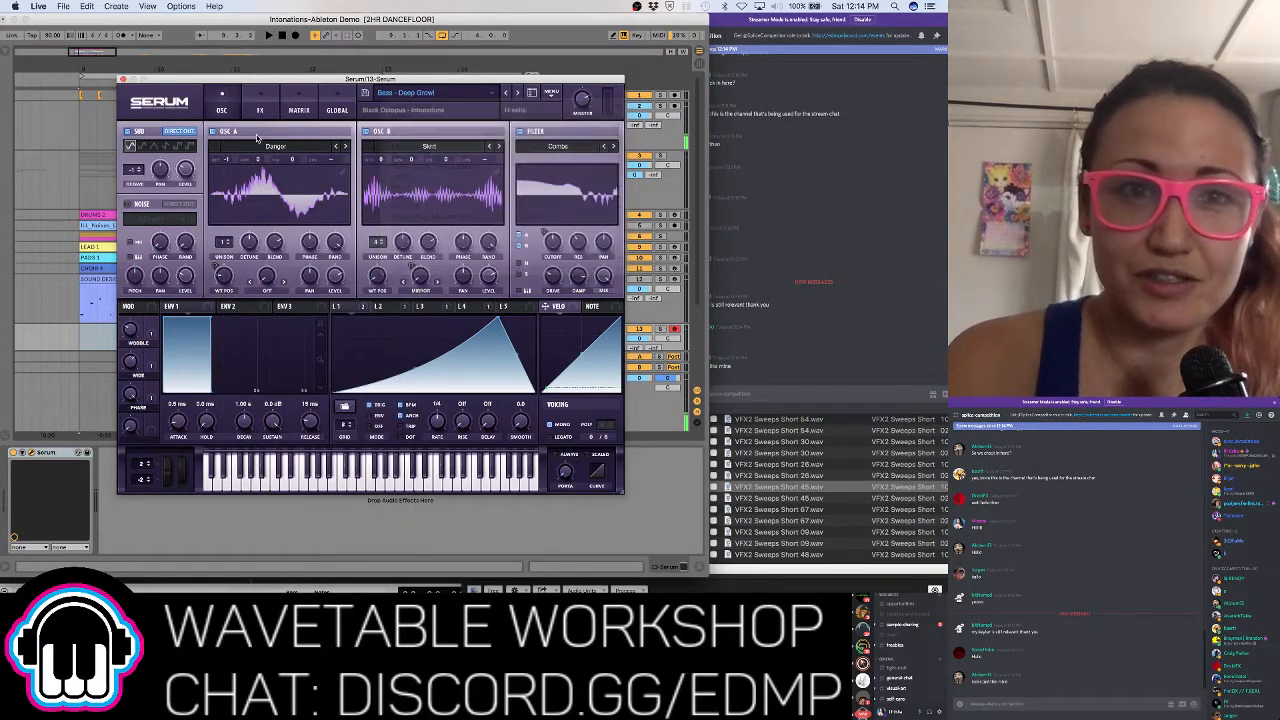
pyautogui.click(258, 146)
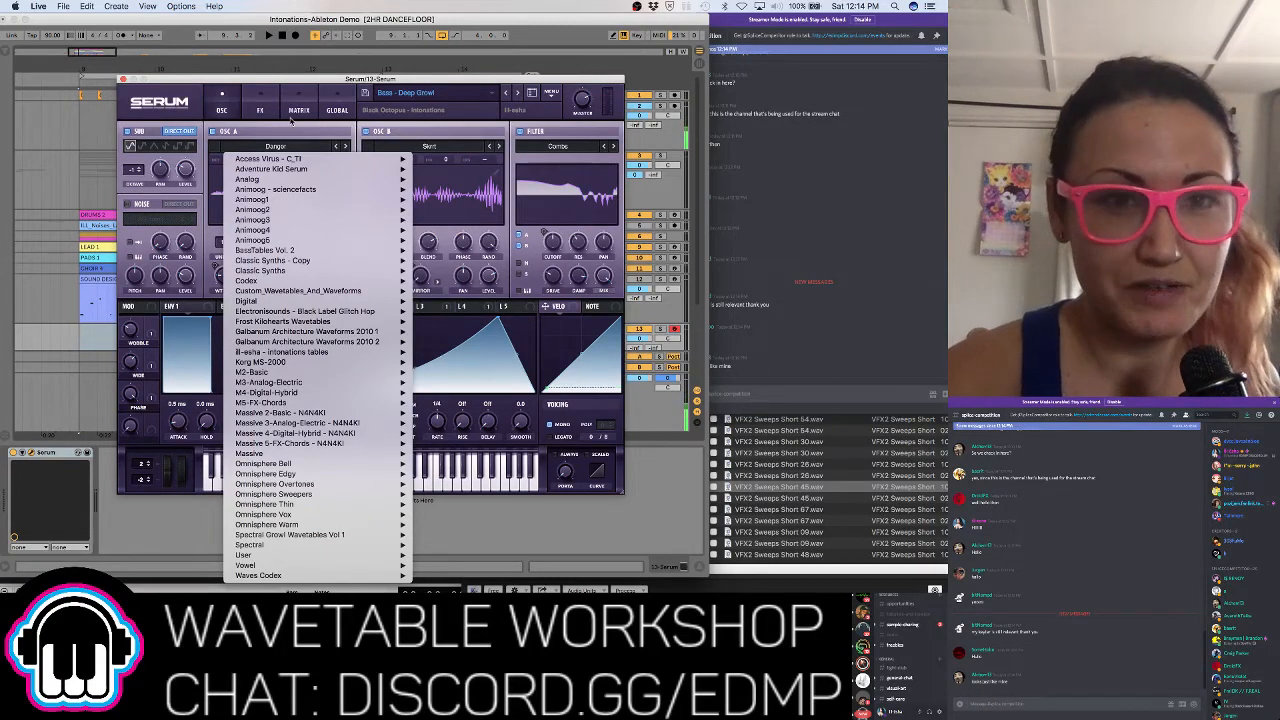
pyautogui.click(312, 83)
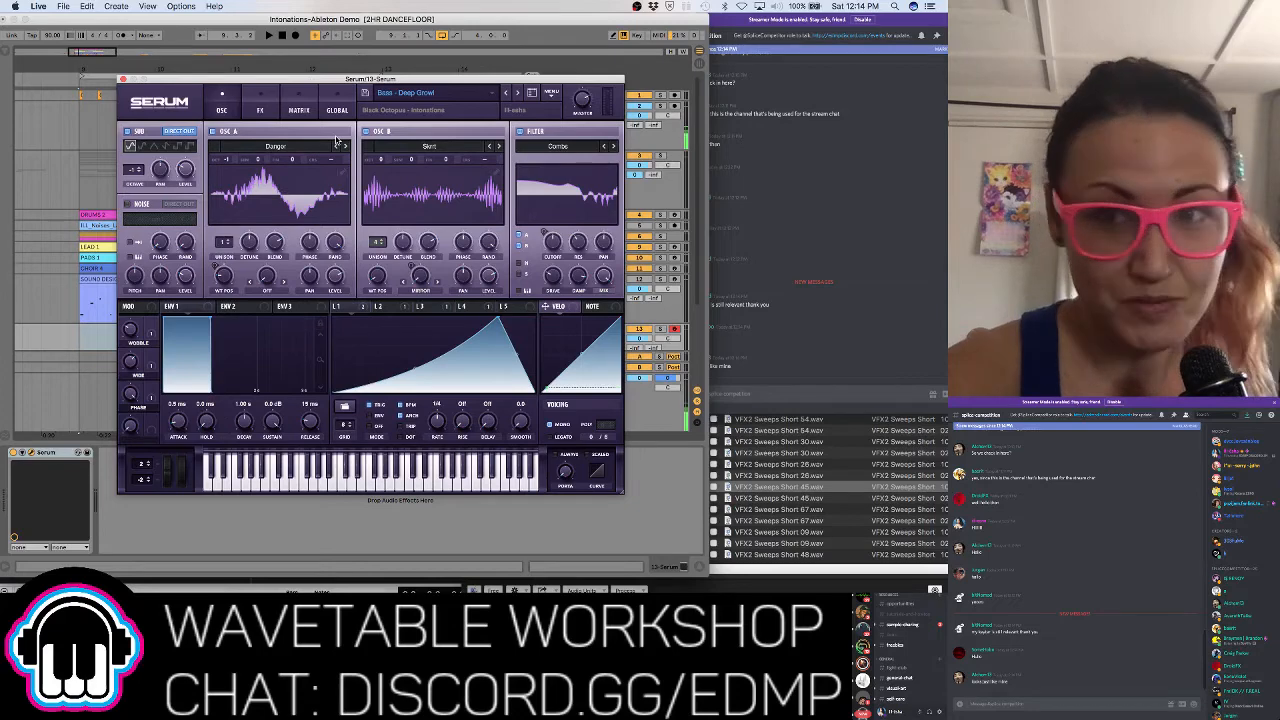
# Check the Discord chat, return to Serum and view the presets in the ill-esha - intonations folder
pyautogui.click(877, 191)
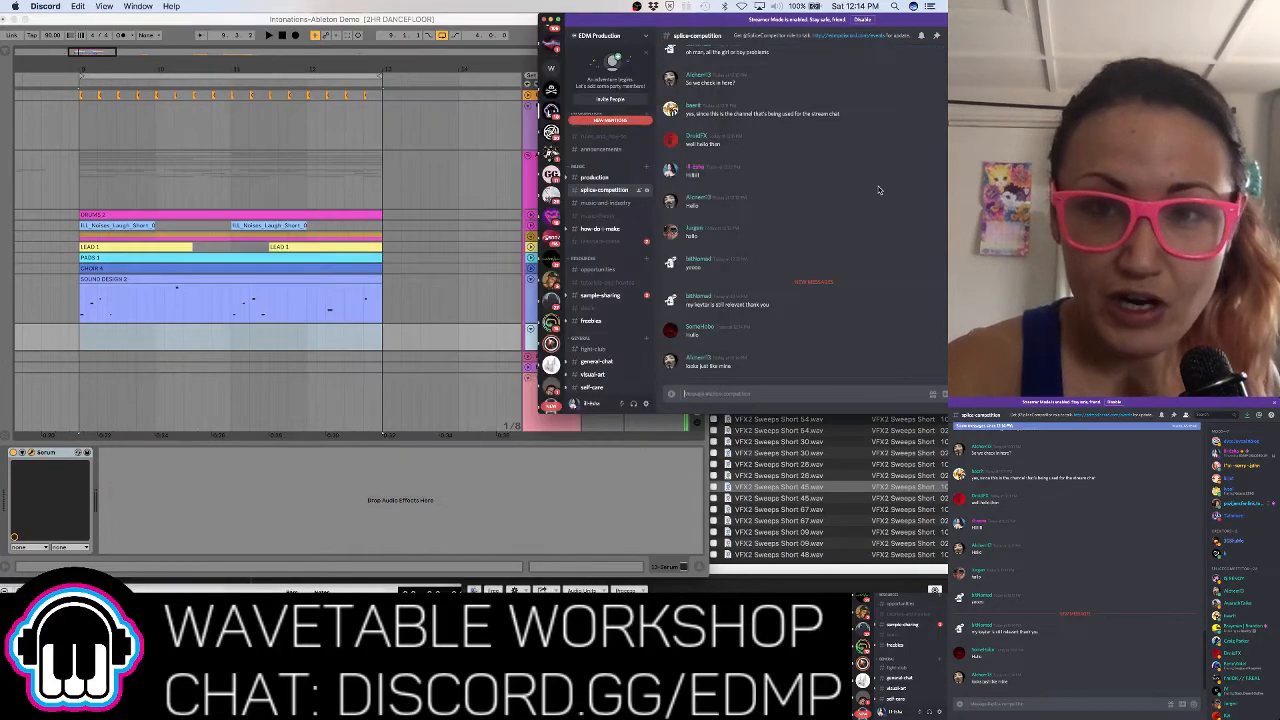
pyautogui.click(501, 220)
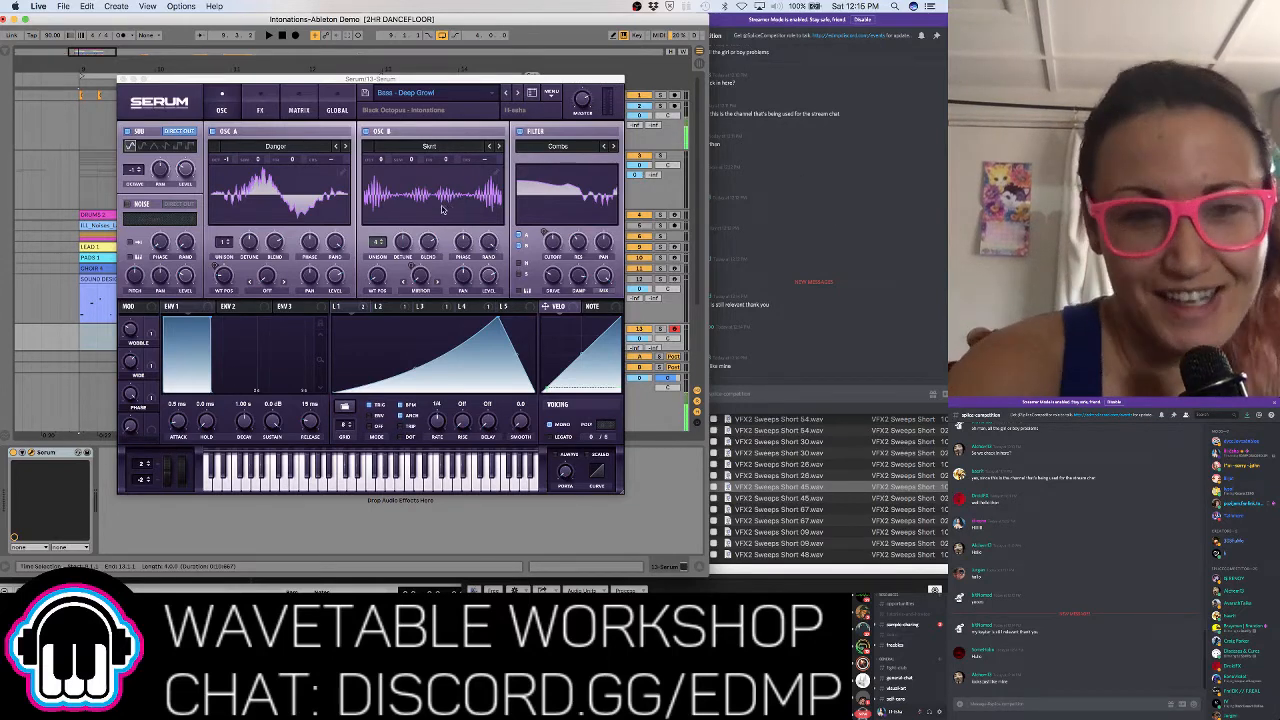
pyautogui.click(434, 96)
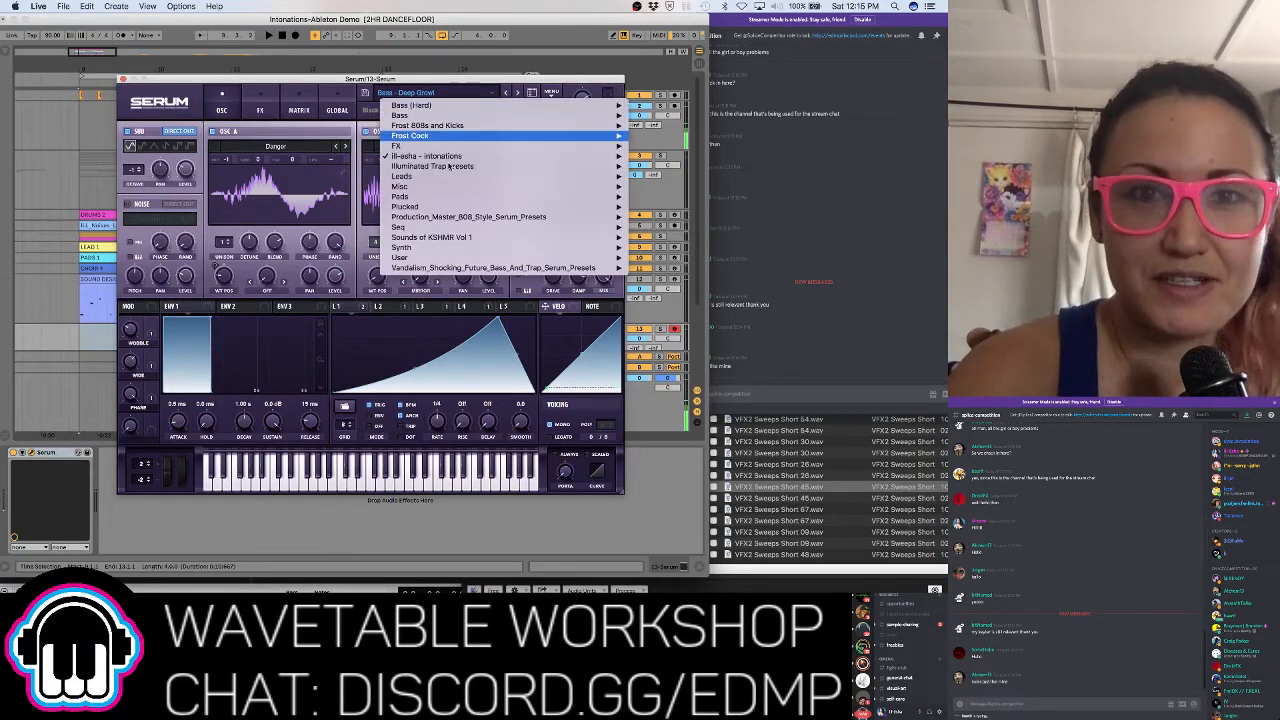
pyautogui.moveTo(446, 157)
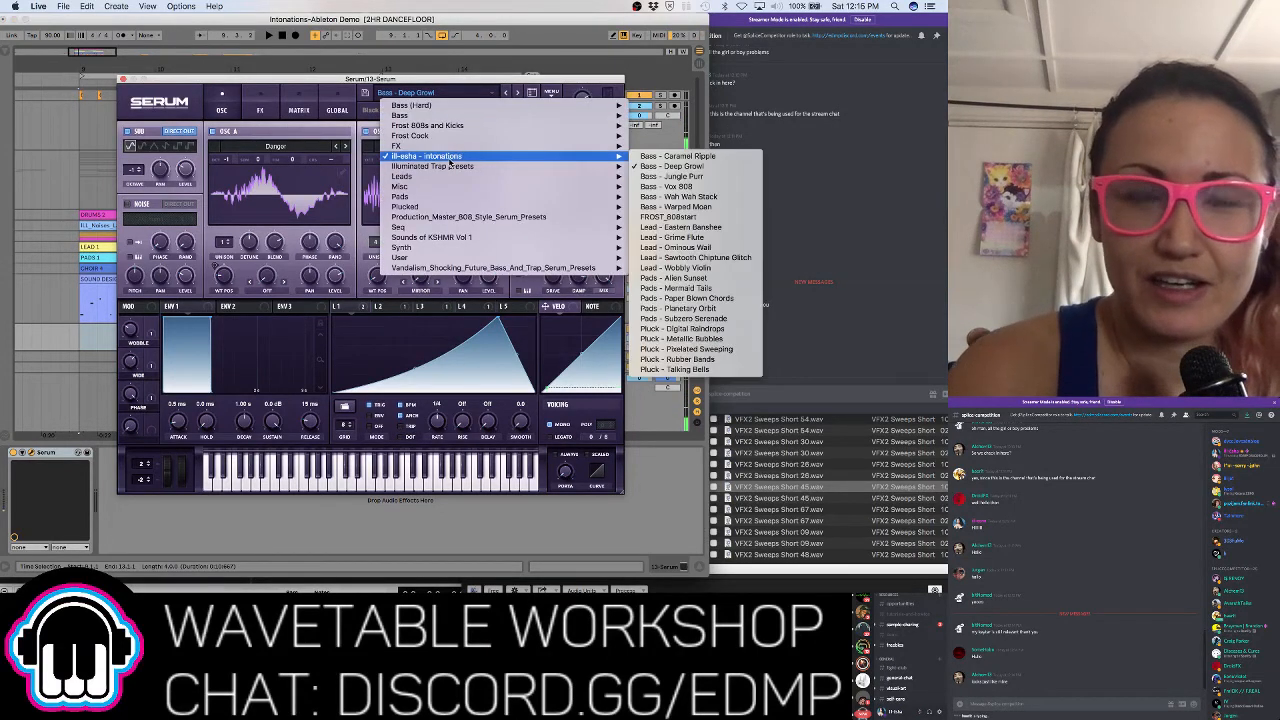
pyautogui.click(394, 79)
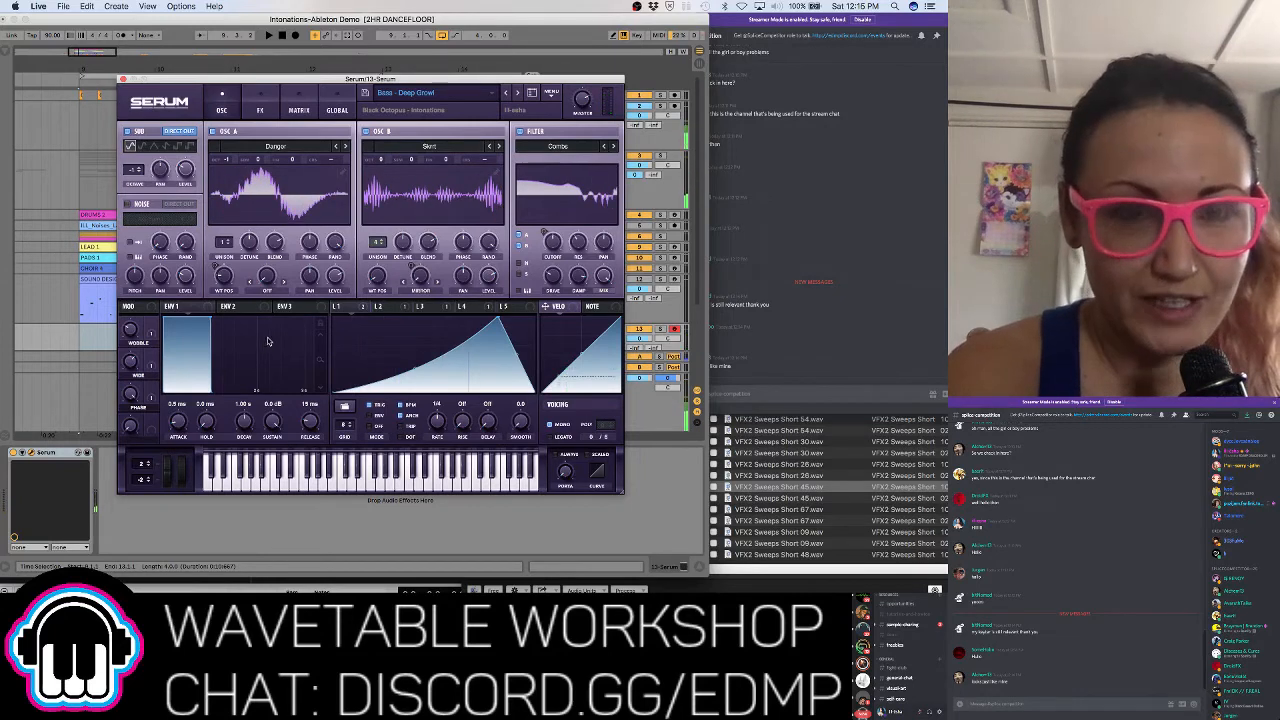
# Turn off oscillator B and reset Serum to its initial preset
pyautogui.click(366, 131)
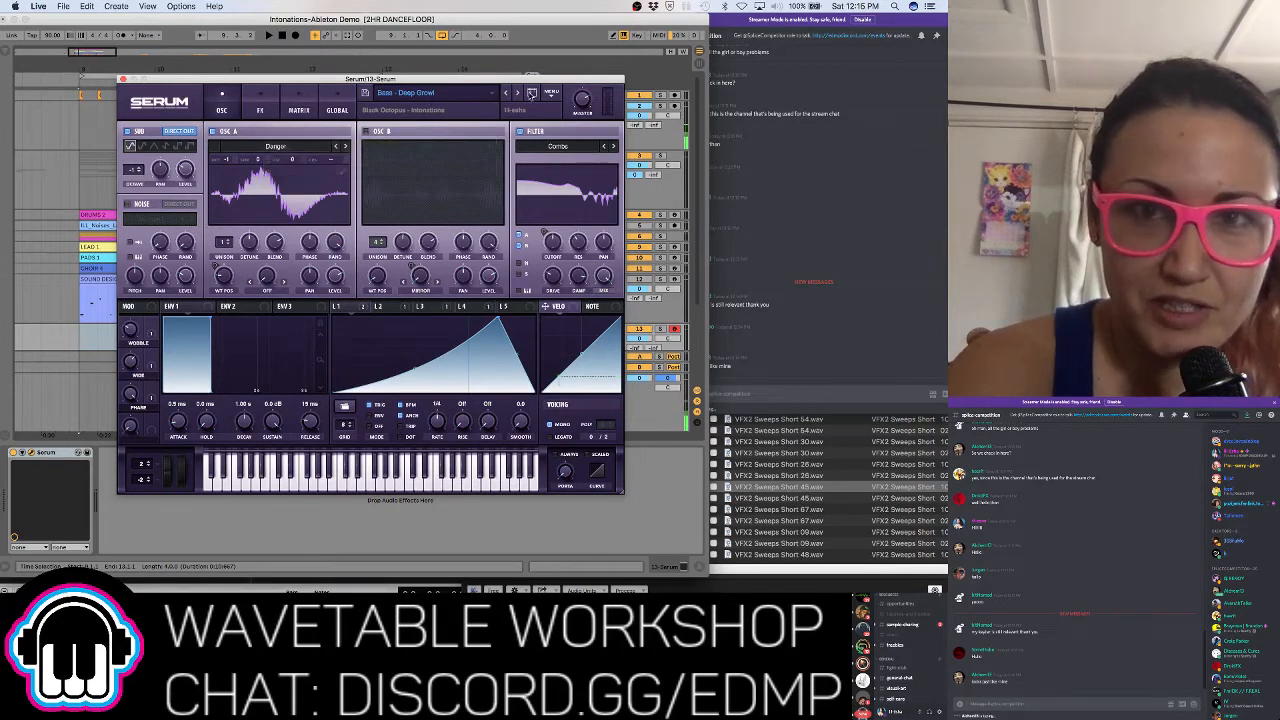
pyautogui.click(550, 94)
pyautogui.click(574, 143)
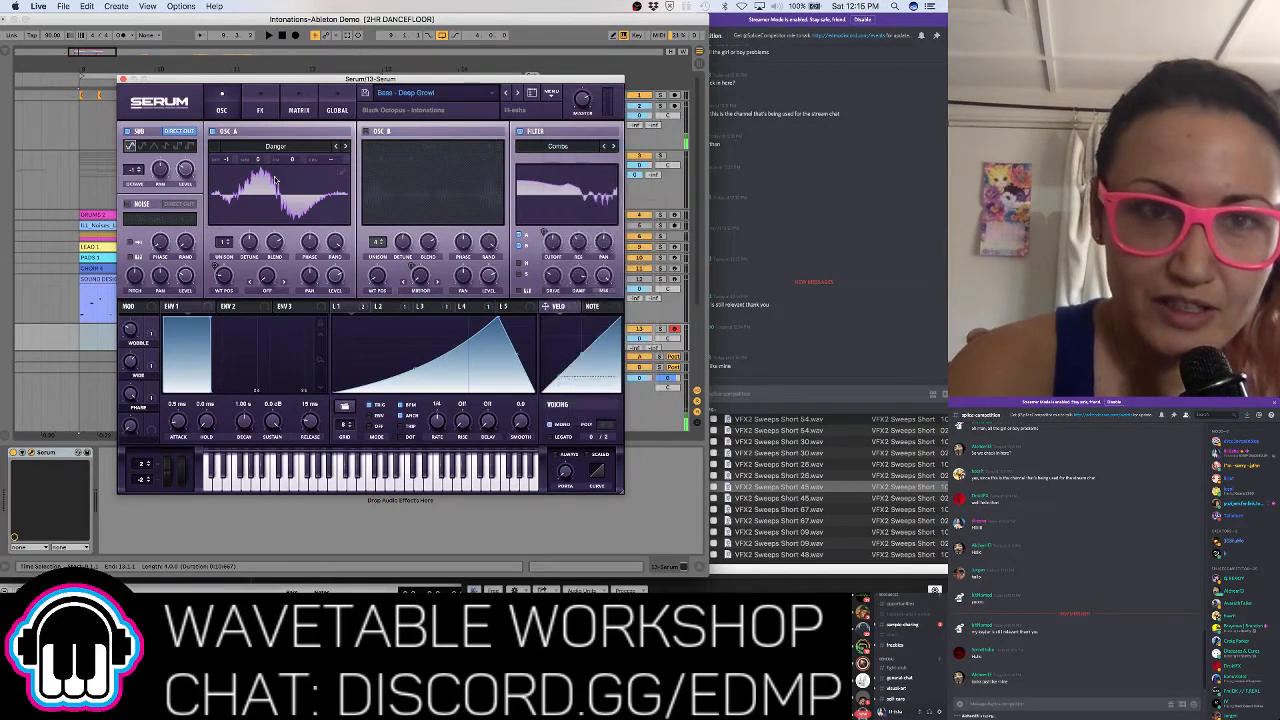
# Load the Danger wavetable from ill-esha - intonations tables into oscillator A and sweep its wavetable position
pyautogui.click(278, 146)
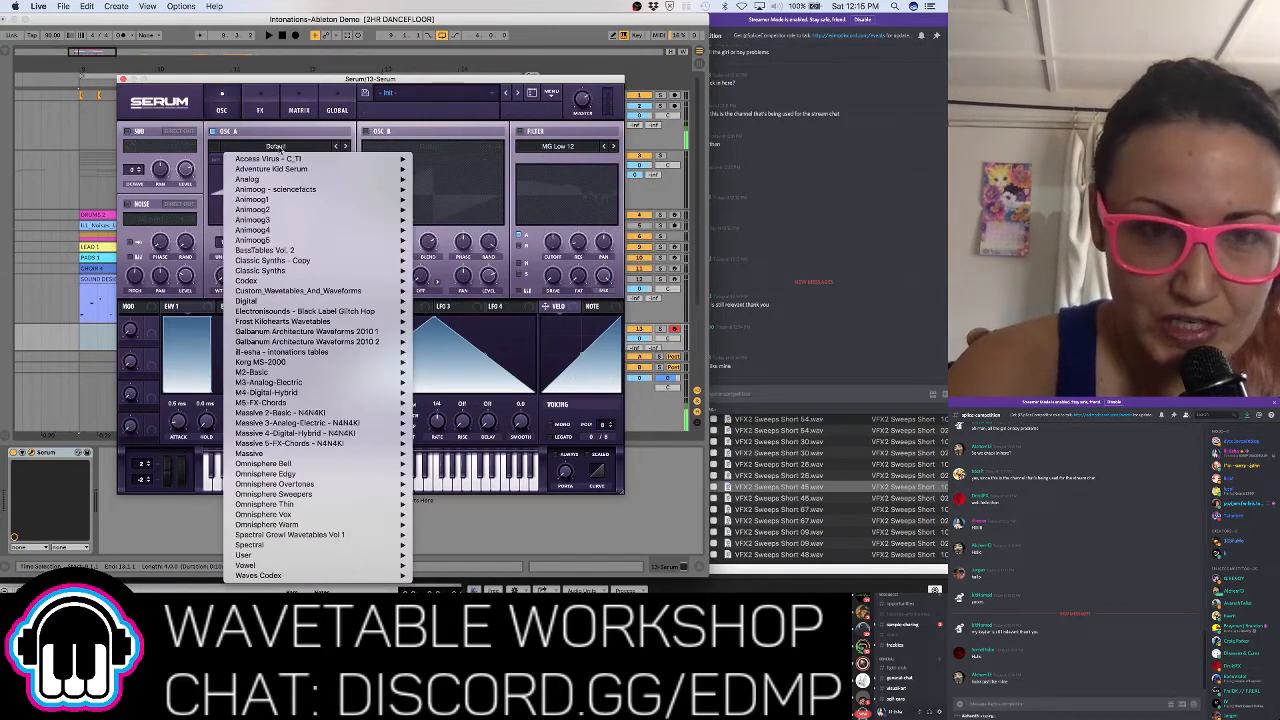
pyautogui.moveTo(327, 355)
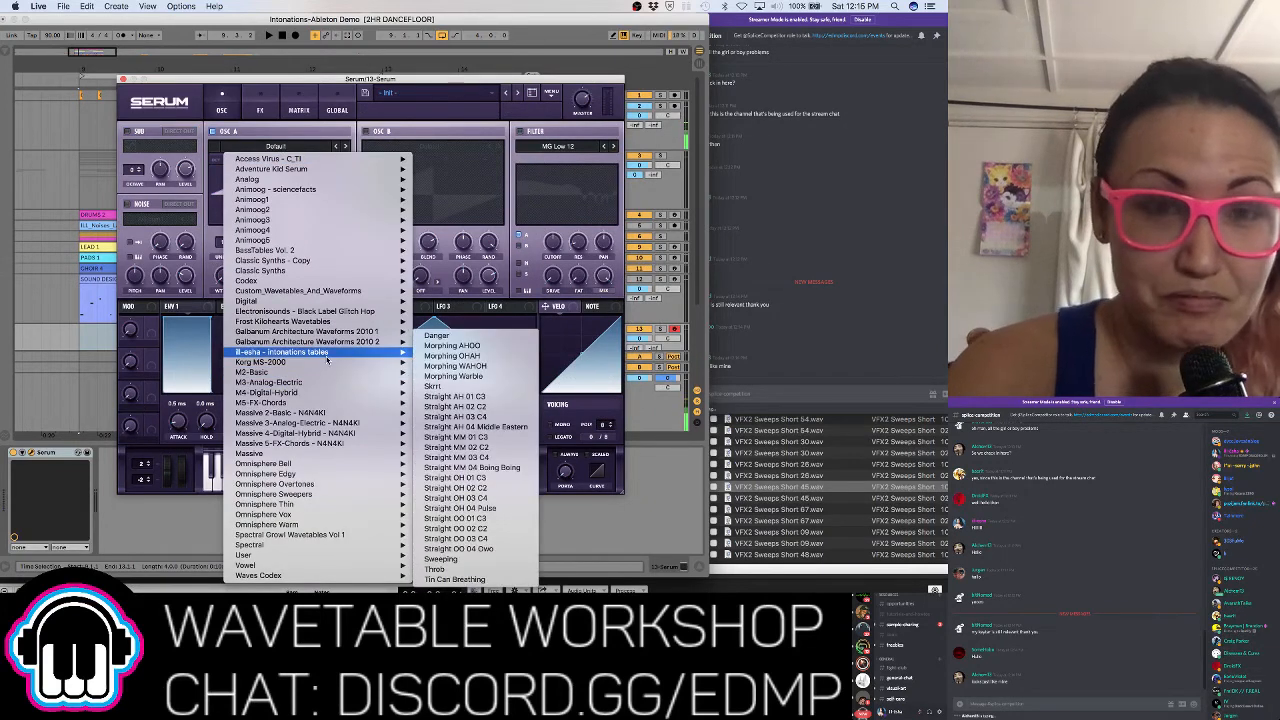
pyautogui.click(441, 336)
pyautogui.moveTo(224, 275)
pyautogui.mouseDown()
pyautogui.moveTo(220, 145)
pyautogui.moveTo(240, 268)
pyautogui.mouseUp()
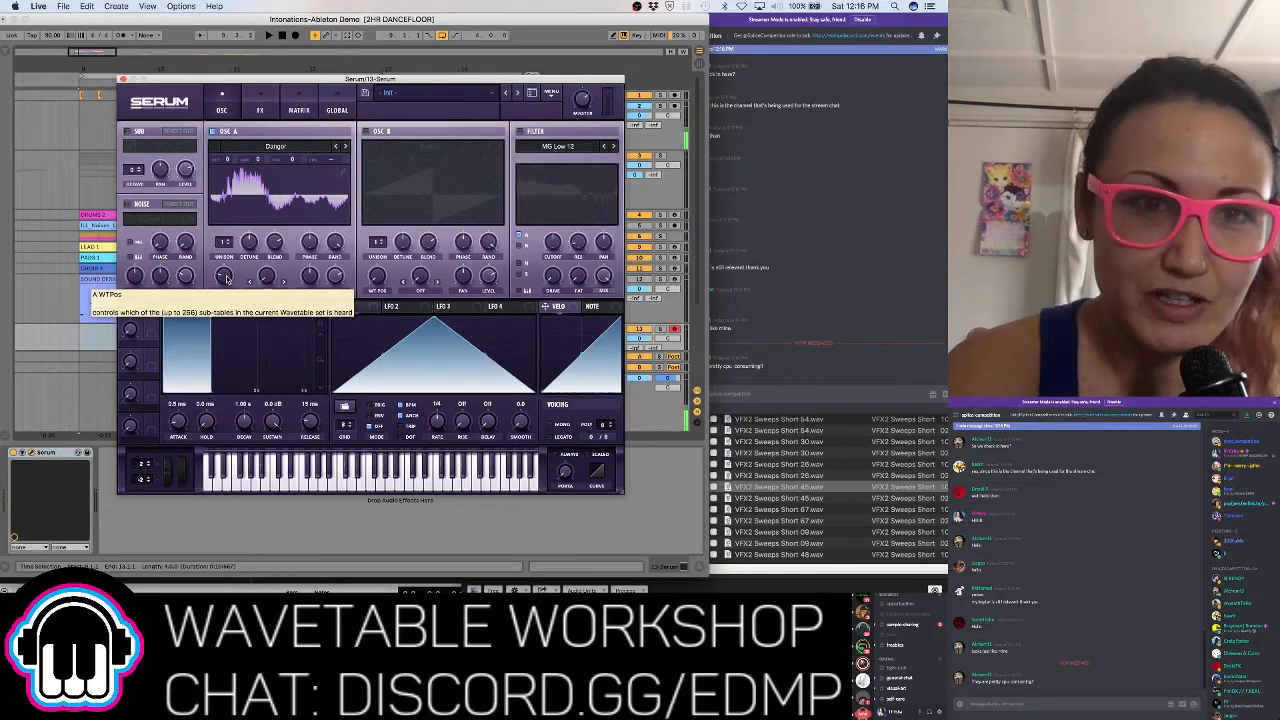
# Load the Skrt wavetable from ill-esha - intonations tables into oscillator A and sweep its wavetable position
pyautogui.click(283, 147)
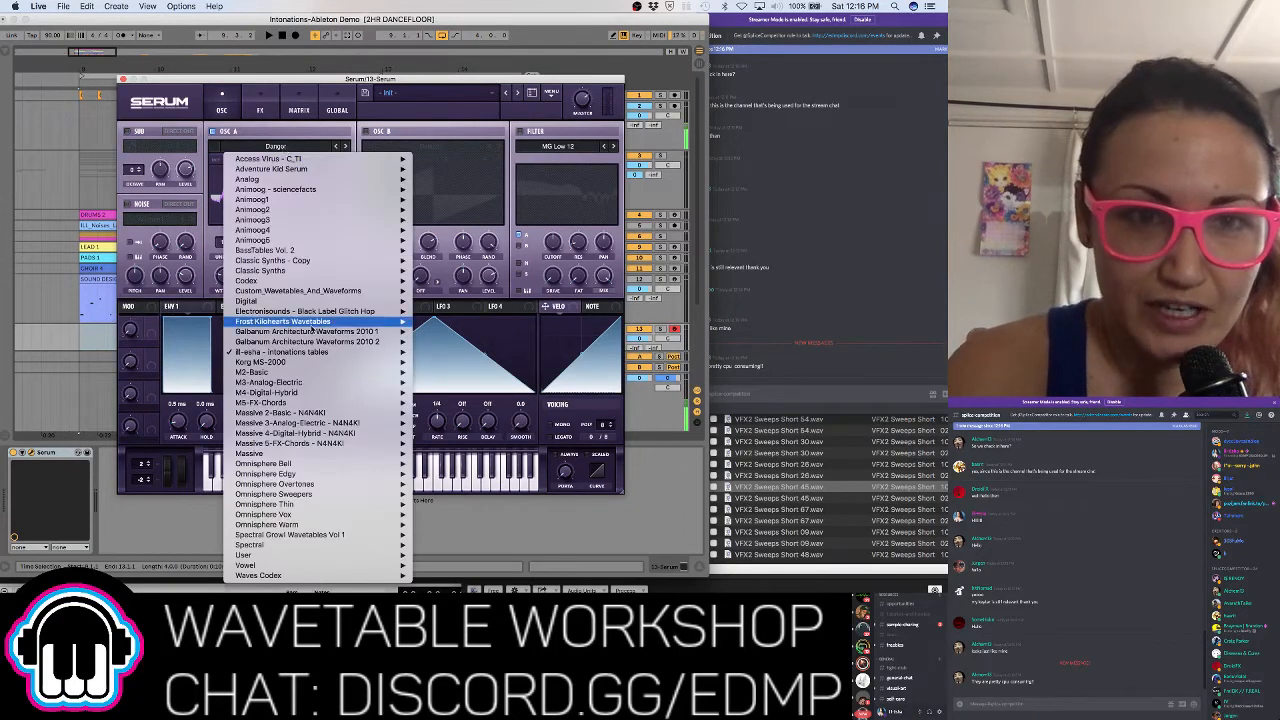
pyautogui.moveTo(315, 353)
pyautogui.click(440, 387)
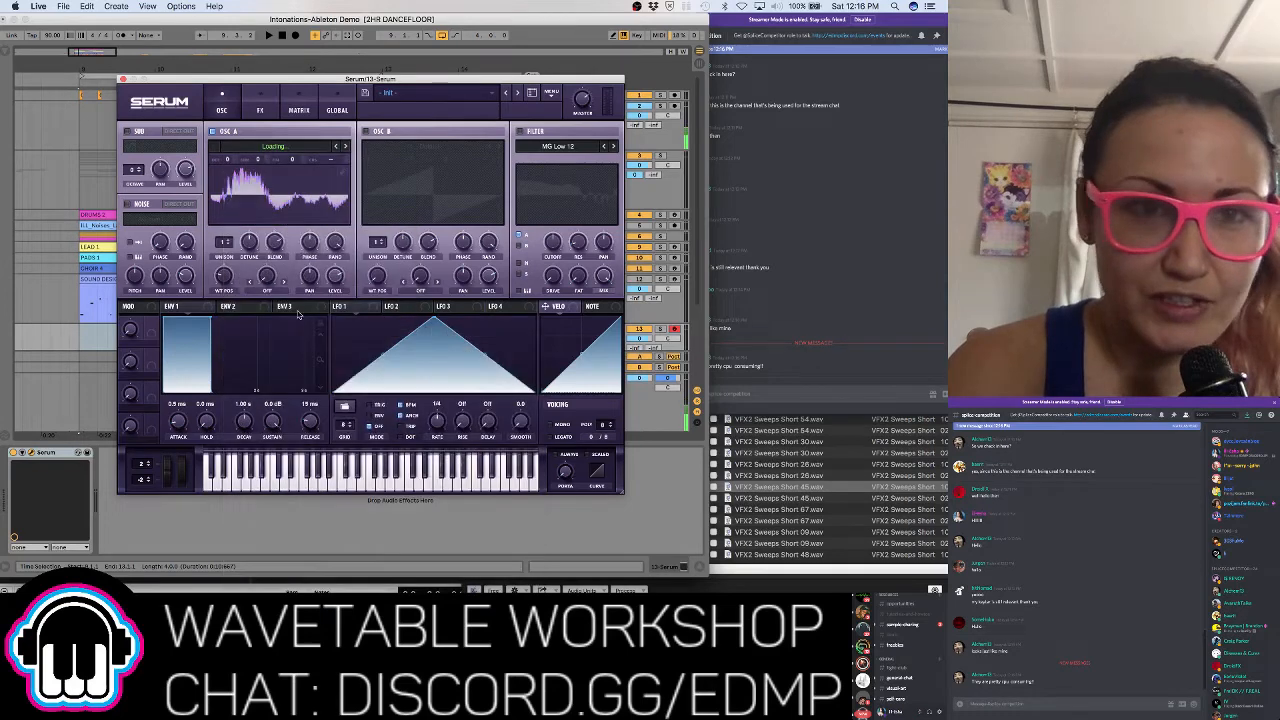
pyautogui.moveTo(226, 279); pyautogui.dragTo(242, 310)
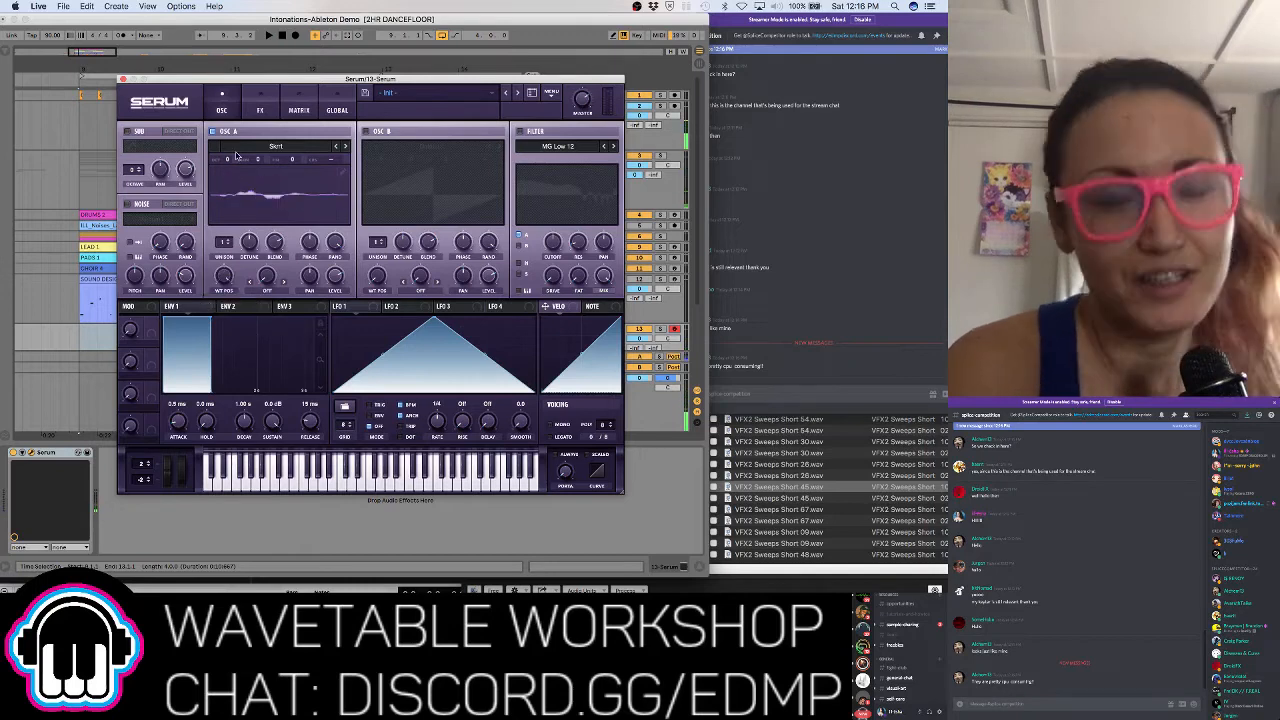
# Load the Bass - Jungle Purr preset from the ill-esha - intonations folder
pyautogui.click(418, 95)
pyautogui.click(339, 131)
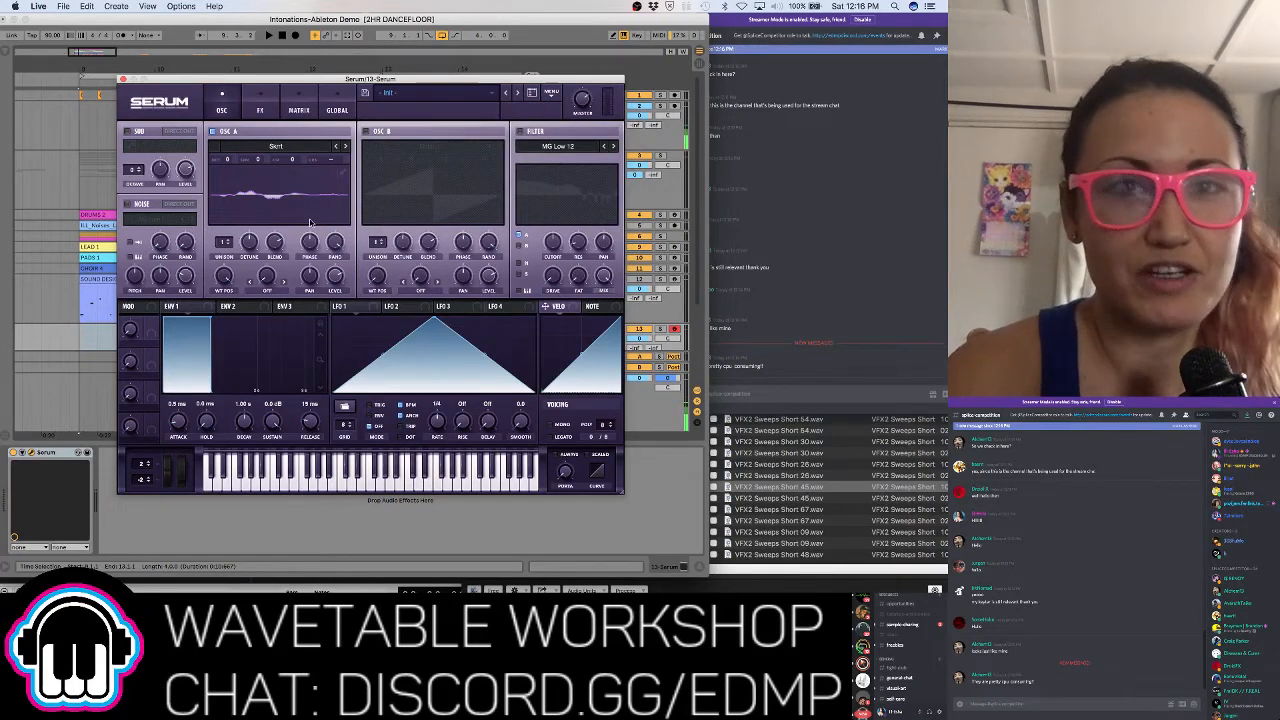
pyautogui.click(414, 94)
pyautogui.moveTo(437, 156)
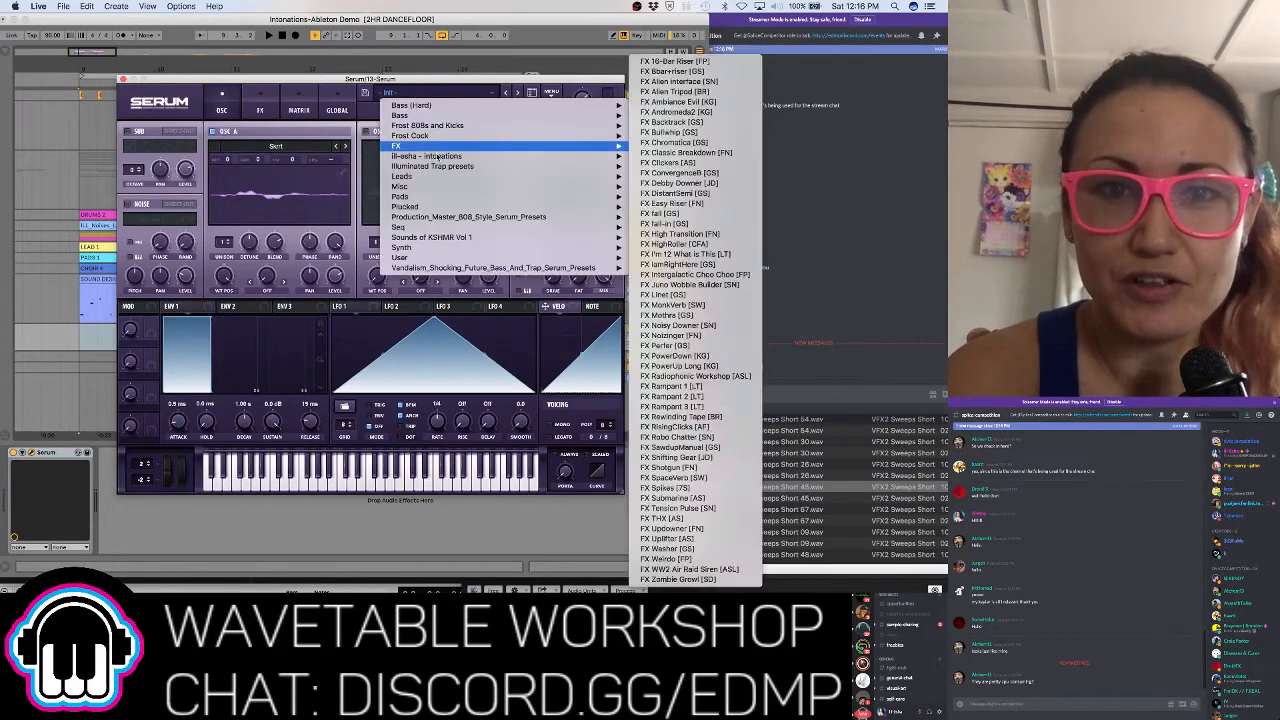
pyautogui.click(667, 176)
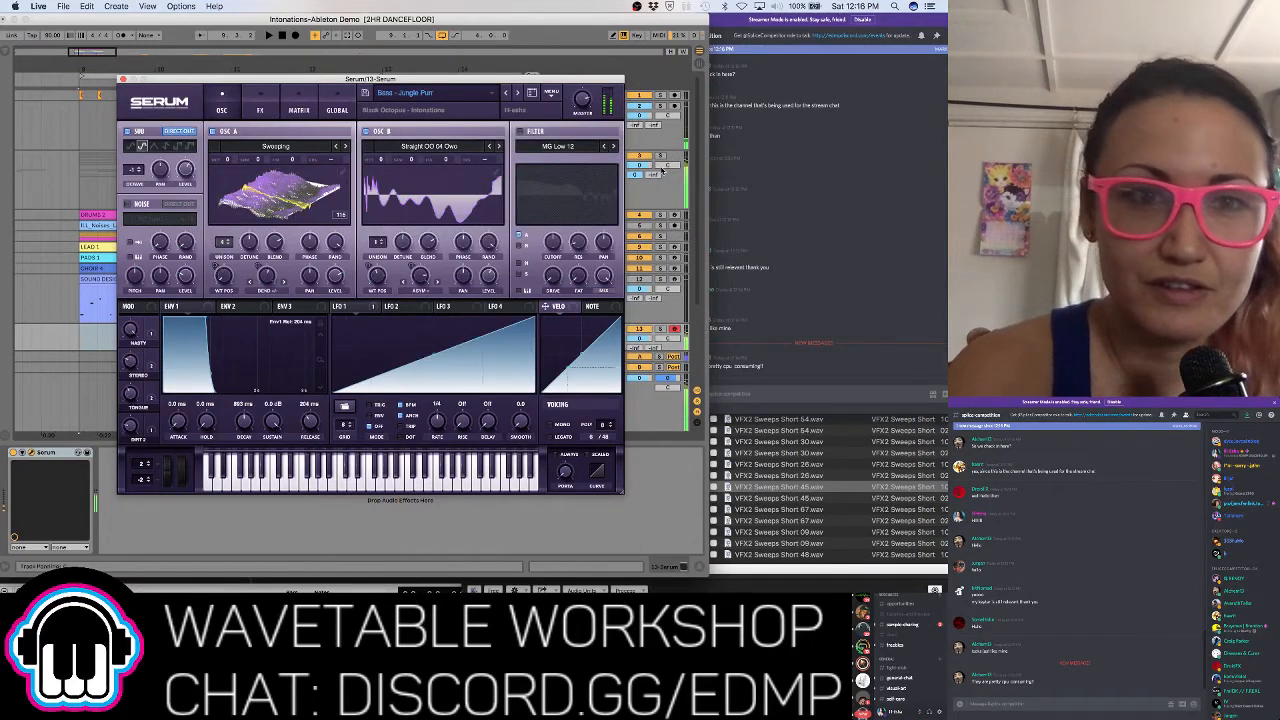
# Load the Lead - Grime Flute preset from the ill-esha - intonations folder
pyautogui.click(481, 98)
pyautogui.moveTo(600, 156)
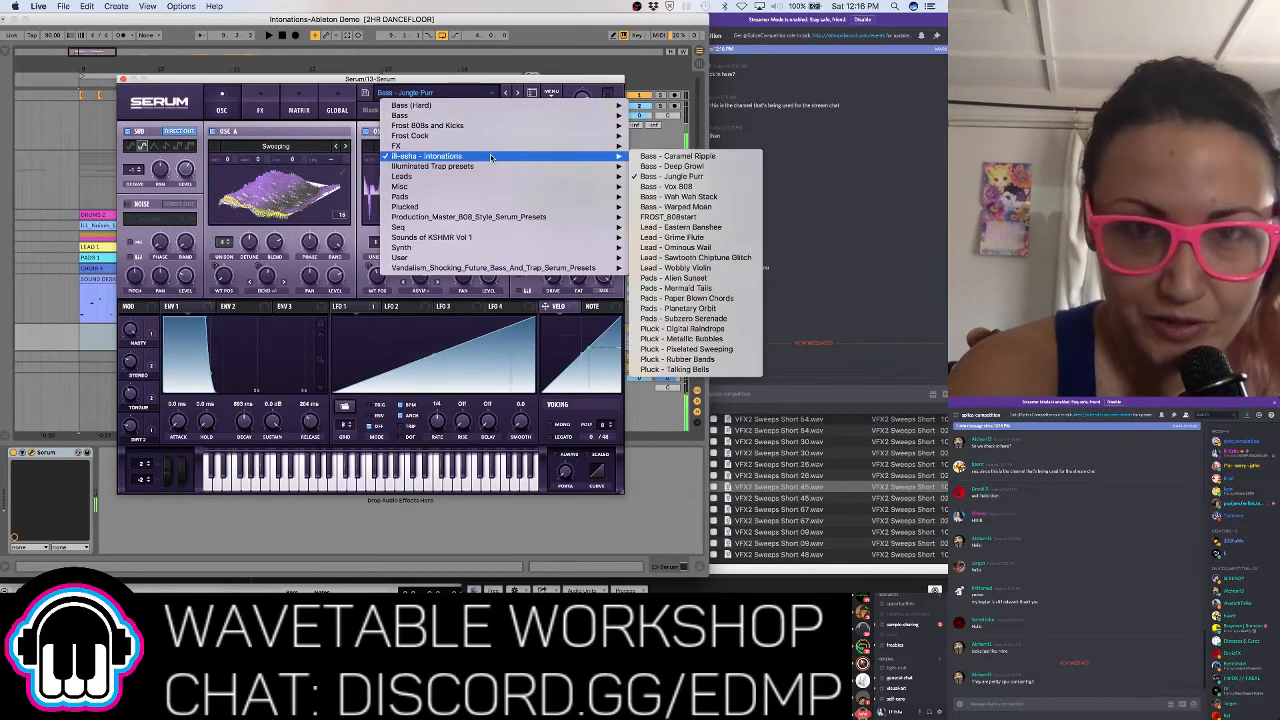
pyautogui.click(684, 237)
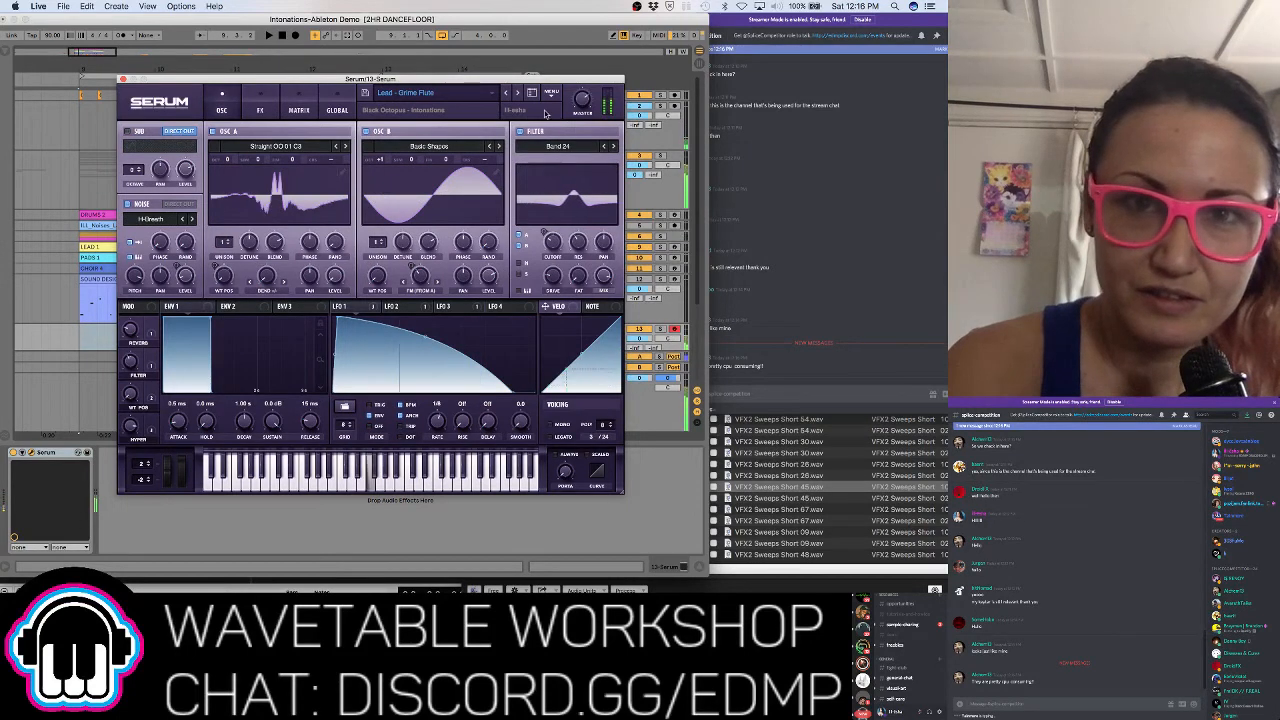
# Load the Lead - Ominous Wail preset and reset the synth to its Init preset
pyautogui.click(519, 93)
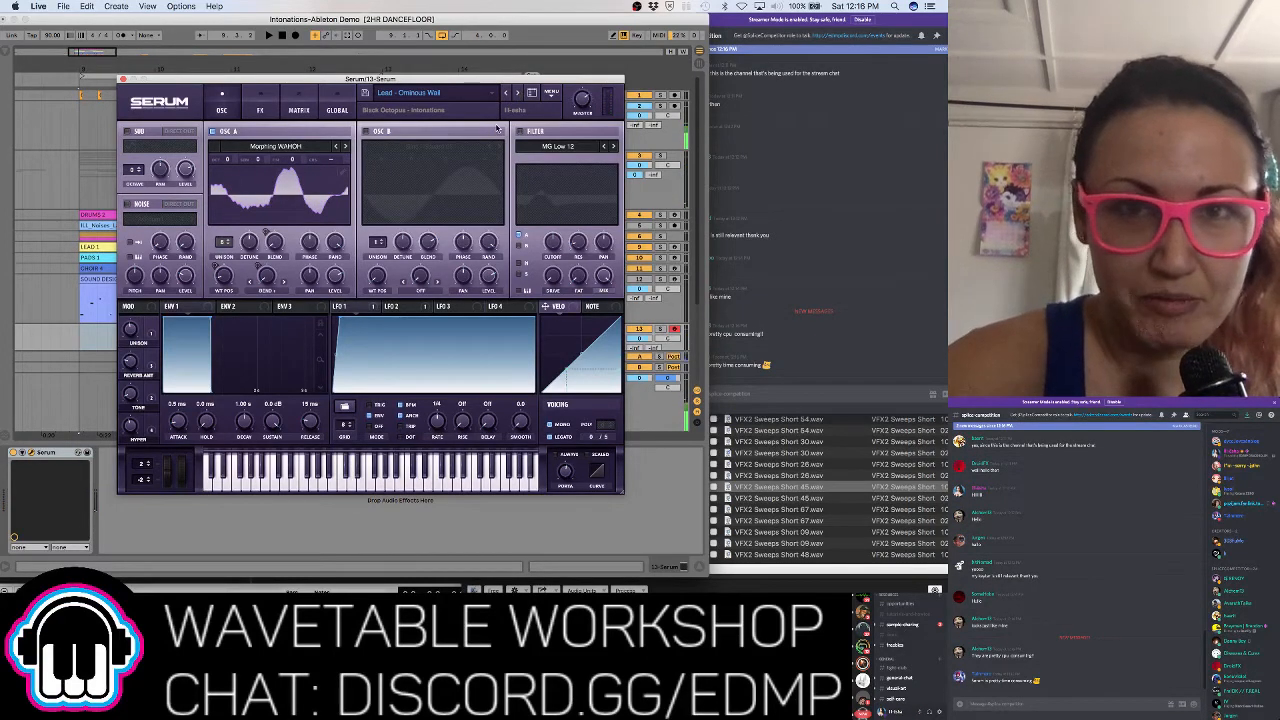
pyautogui.click(551, 93)
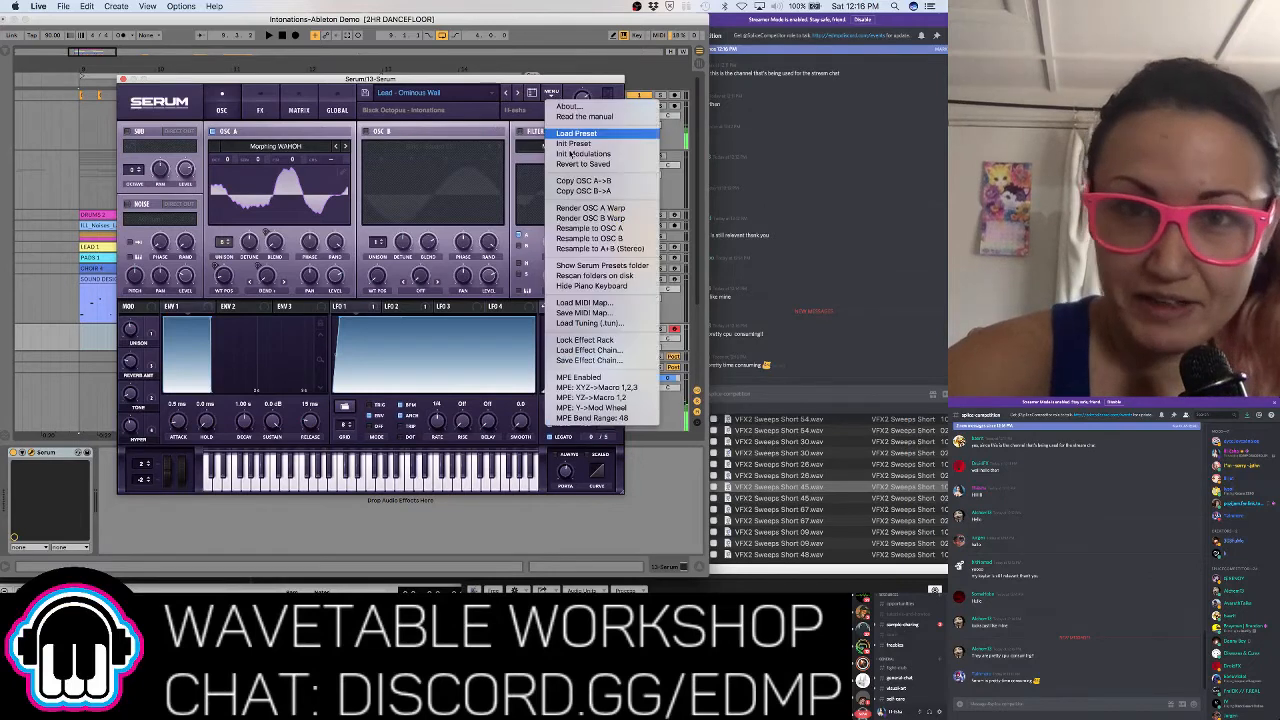
pyautogui.click(571, 144)
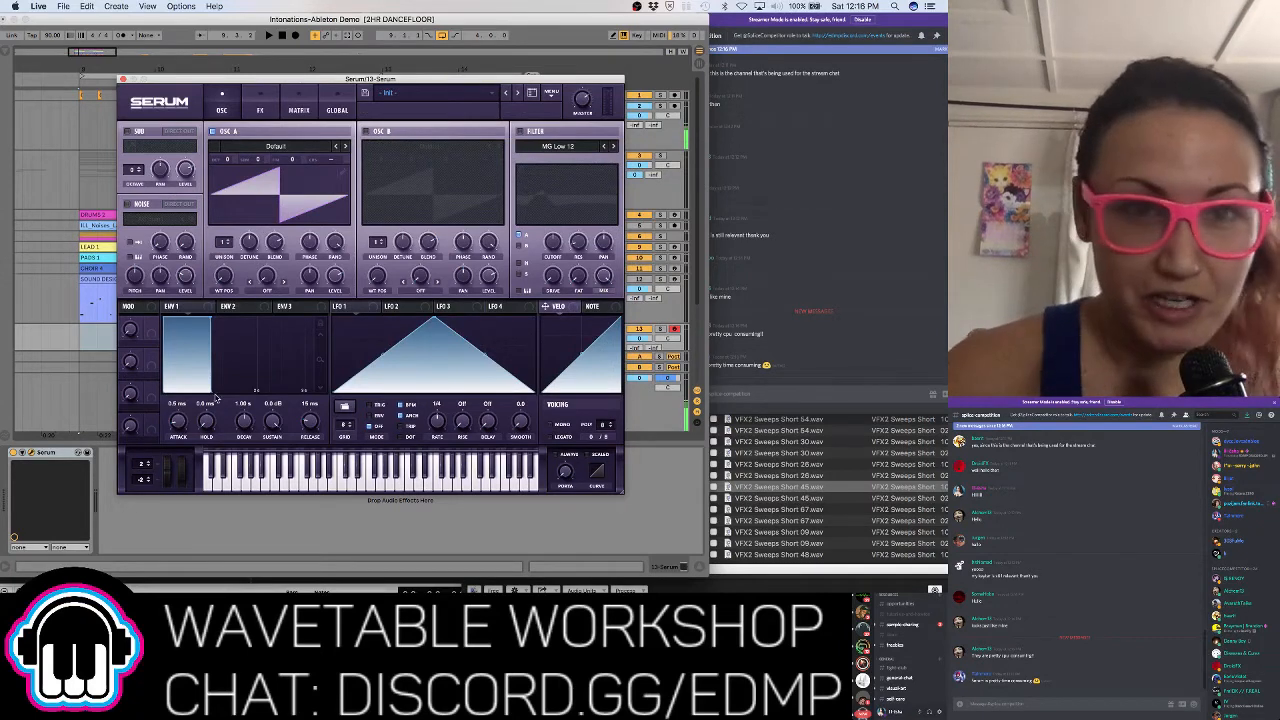
# Open oscillator A's wavetable editor and draw scooped curve segments across the first frame's waveform
pyautogui.click(342, 173)
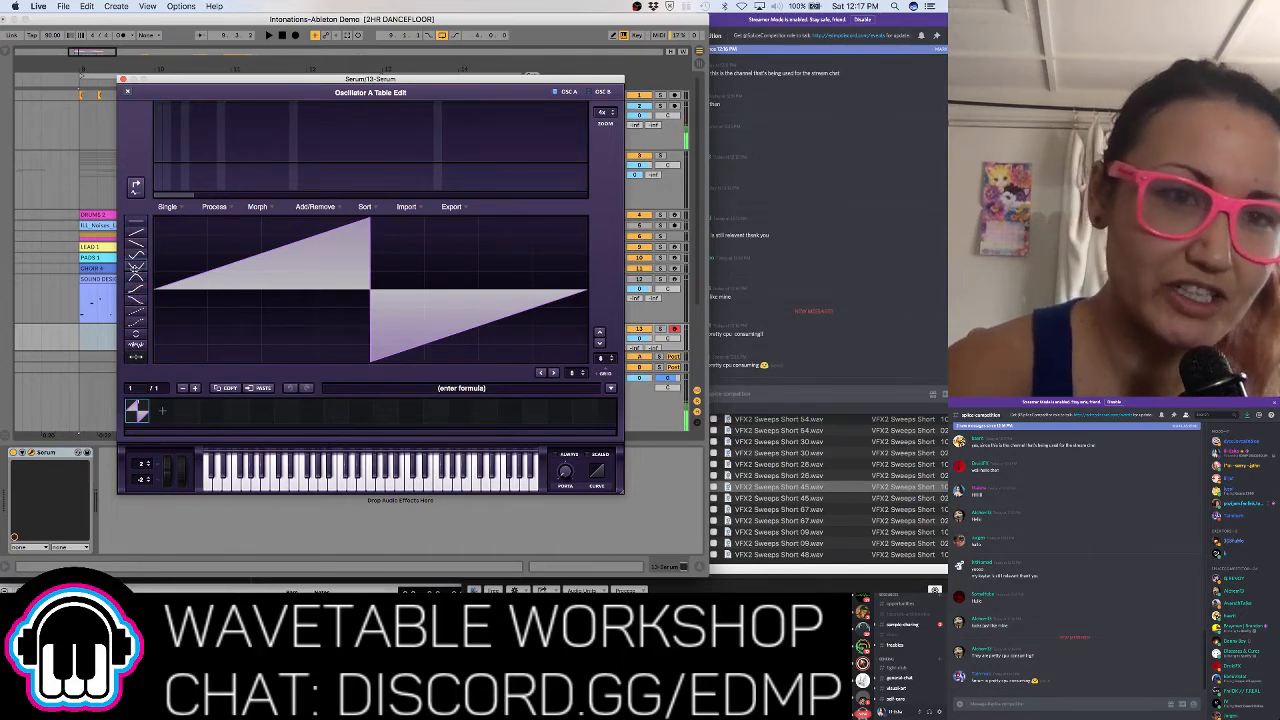
pyautogui.click(136, 286)
pyautogui.moveTo(172, 277)
pyautogui.mouseDown()
pyautogui.moveTo(186, 349)
pyautogui.moveTo(251, 243)
pyautogui.moveTo(318, 300)
pyautogui.moveTo(408, 284)
pyautogui.moveTo(528, 310)
pyautogui.moveTo(128, 284)
pyautogui.moveTo(205, 325)
pyautogui.moveTo(380, 314)
pyautogui.moveTo(437, 248)
pyautogui.mouseUp()
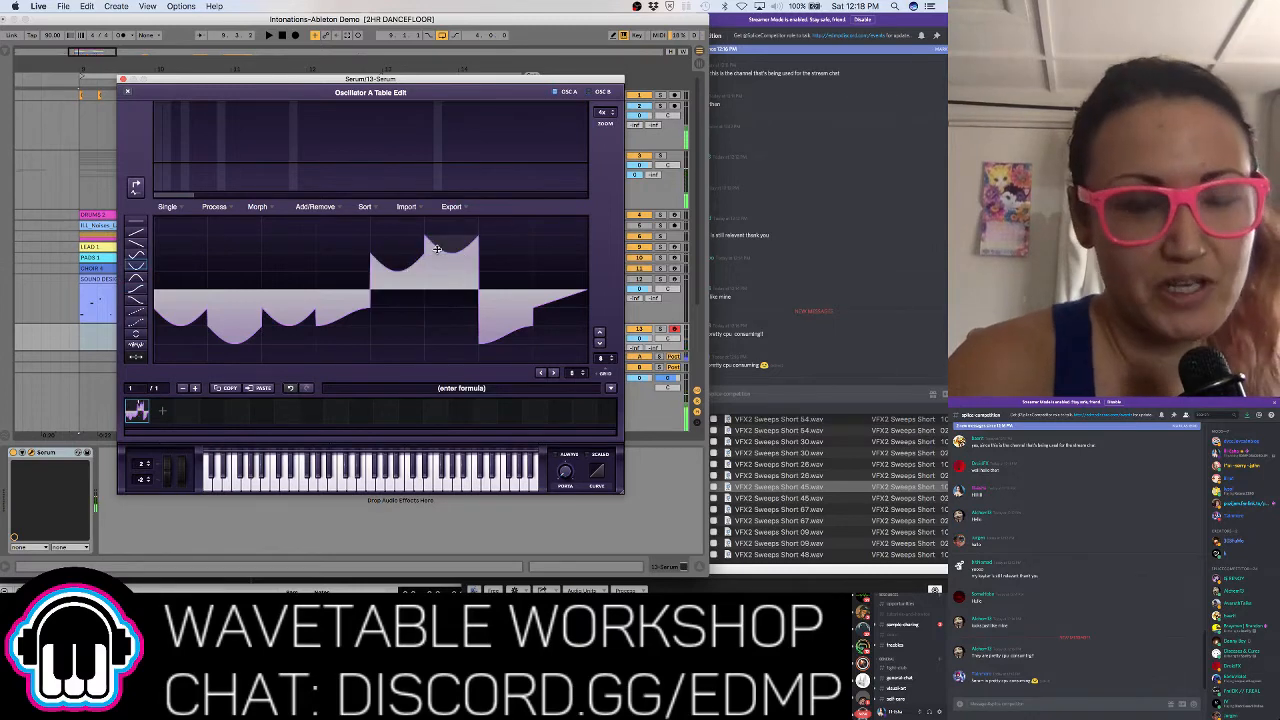
pyautogui.moveTo(437, 248); pyautogui.dragTo(440, 252)
# Add a second wavetable frame and reshape its waveform with scooped and sloping curve segments
pyautogui.click(159, 413)
pyautogui.click(228, 226)
pyautogui.click(334, 263)
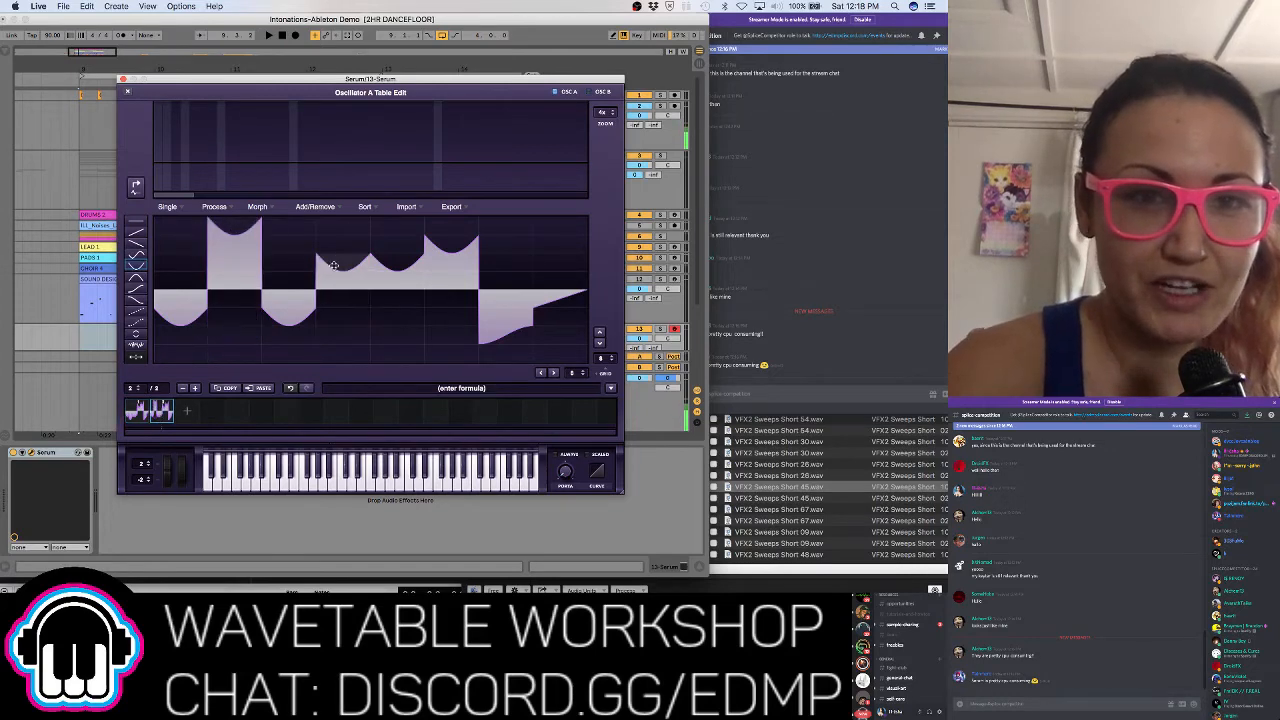
pyautogui.click(137, 297)
pyautogui.click(226, 319)
pyautogui.click(385, 336)
pyautogui.click(402, 258)
pyautogui.click(257, 240)
pyautogui.click(499, 294)
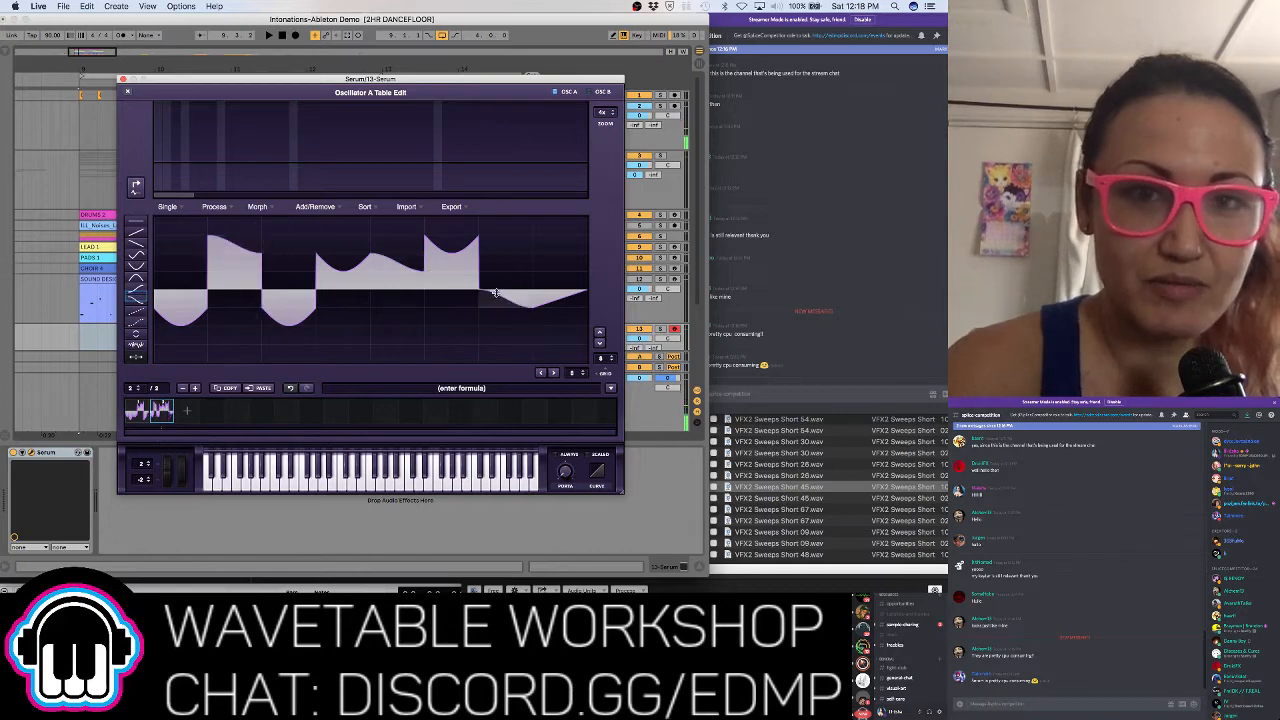
# Add a third wavetable frame and redraw its waveform segment by segment with scooped curves
pyautogui.click(188, 412)
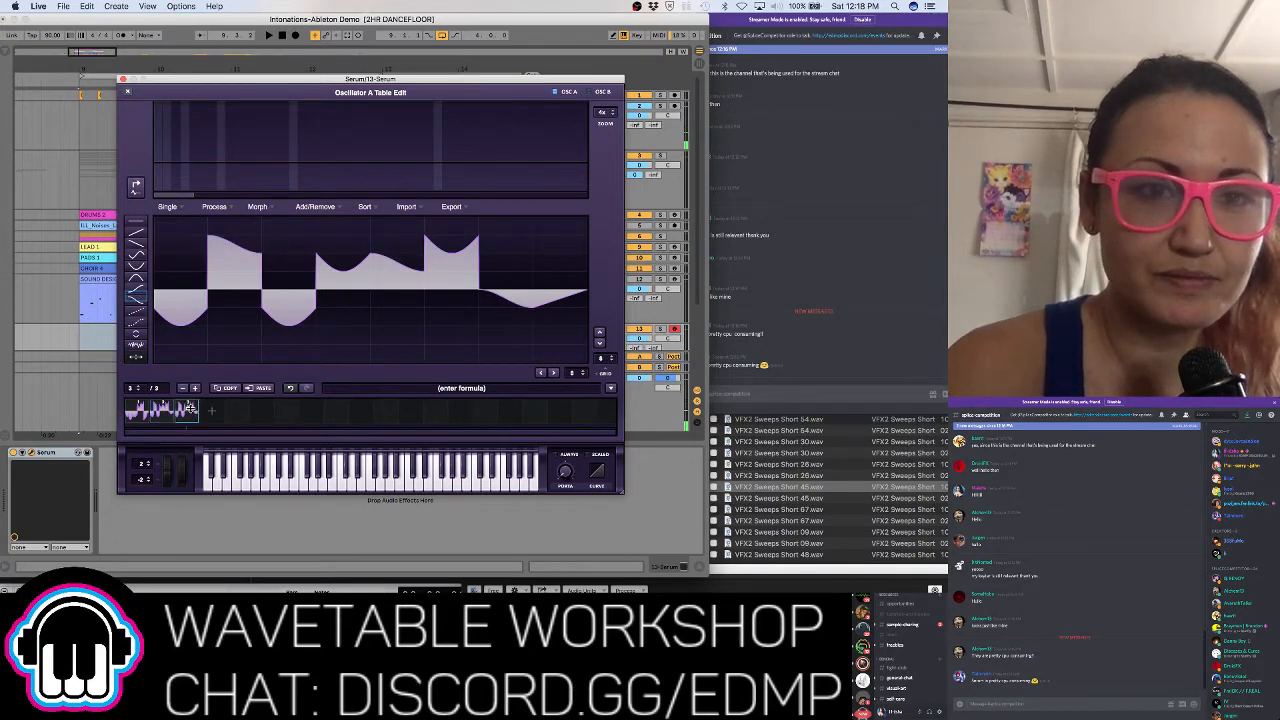
pyautogui.click(185, 312)
pyautogui.click(252, 318)
pyautogui.click(289, 318)
pyautogui.click(136, 264)
pyautogui.click(182, 322)
pyautogui.click(184, 352)
pyautogui.click(234, 336)
pyautogui.click(254, 320)
pyautogui.click(231, 334)
pyautogui.click(293, 321)
pyautogui.click(295, 300)
pyautogui.click(340, 245)
pyautogui.click(437, 314)
pyautogui.click(471, 328)
pyautogui.click(472, 327)
pyautogui.click(490, 326)
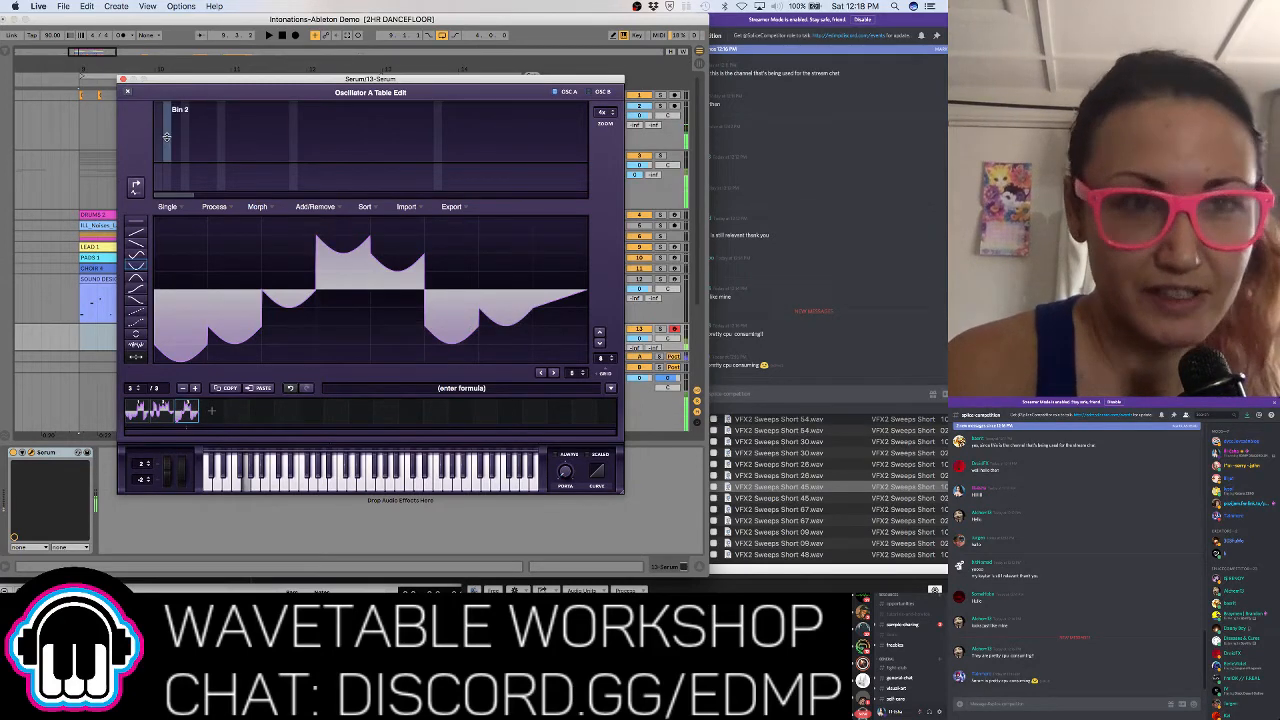
# Modulate oscillator A's custom wavetable position with LFO 1 and set the LFO rate to bar
pyautogui.click(126, 90)
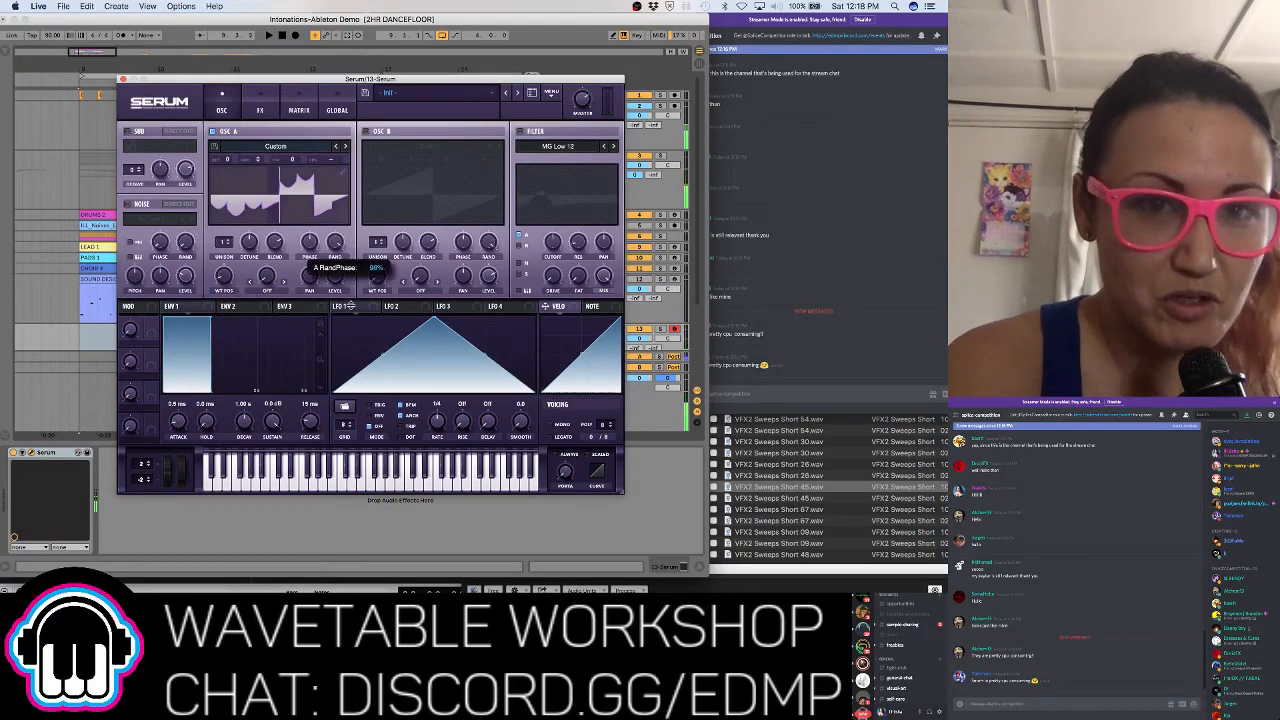
pyautogui.moveTo(299, 308); pyautogui.dragTo(213, 251)
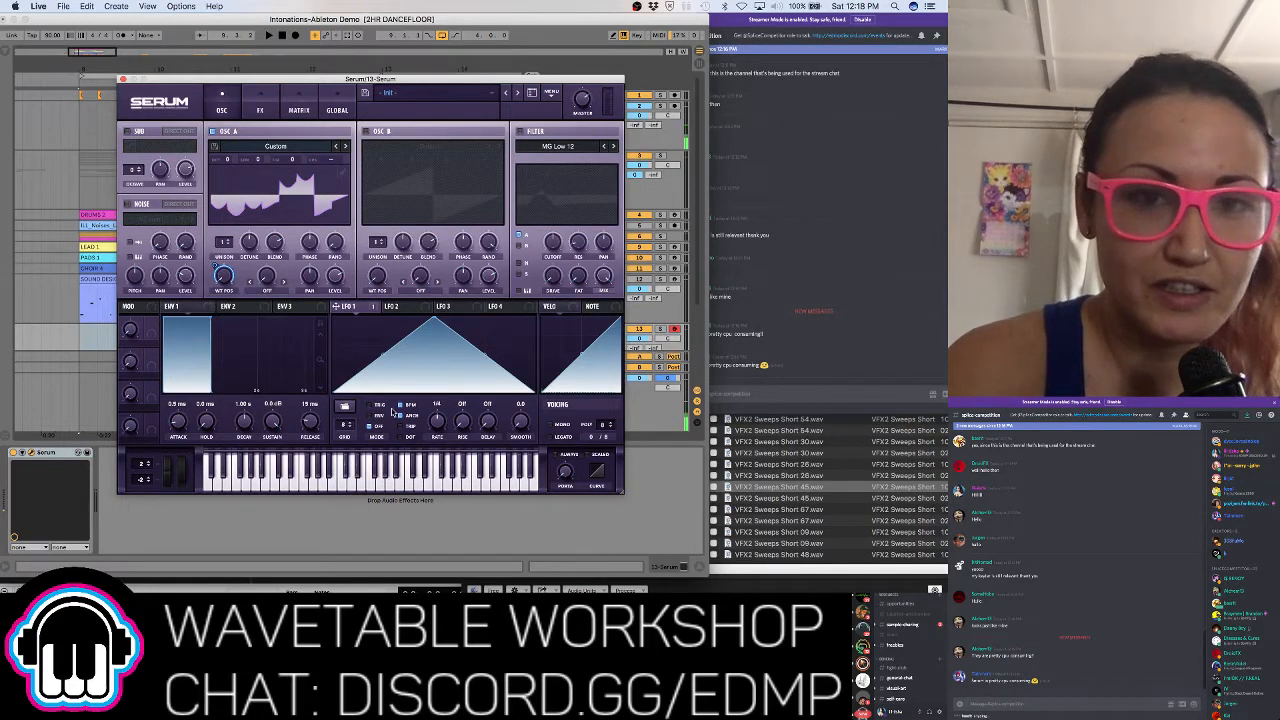
pyautogui.moveTo(436, 421); pyautogui.dragTo(437, 437)
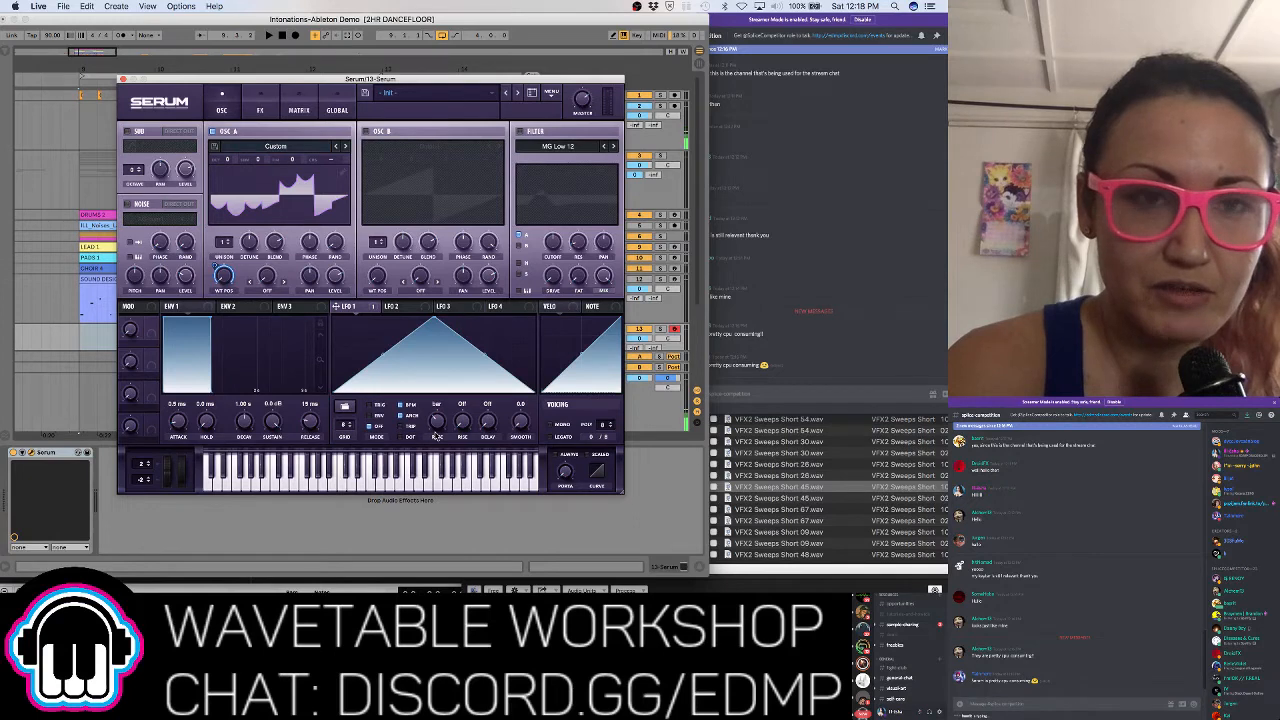
# Reopen oscillator A's wavetable editor and check the splice-competition chat in Discord before returning to Ableton Live
pyautogui.click(342, 176)
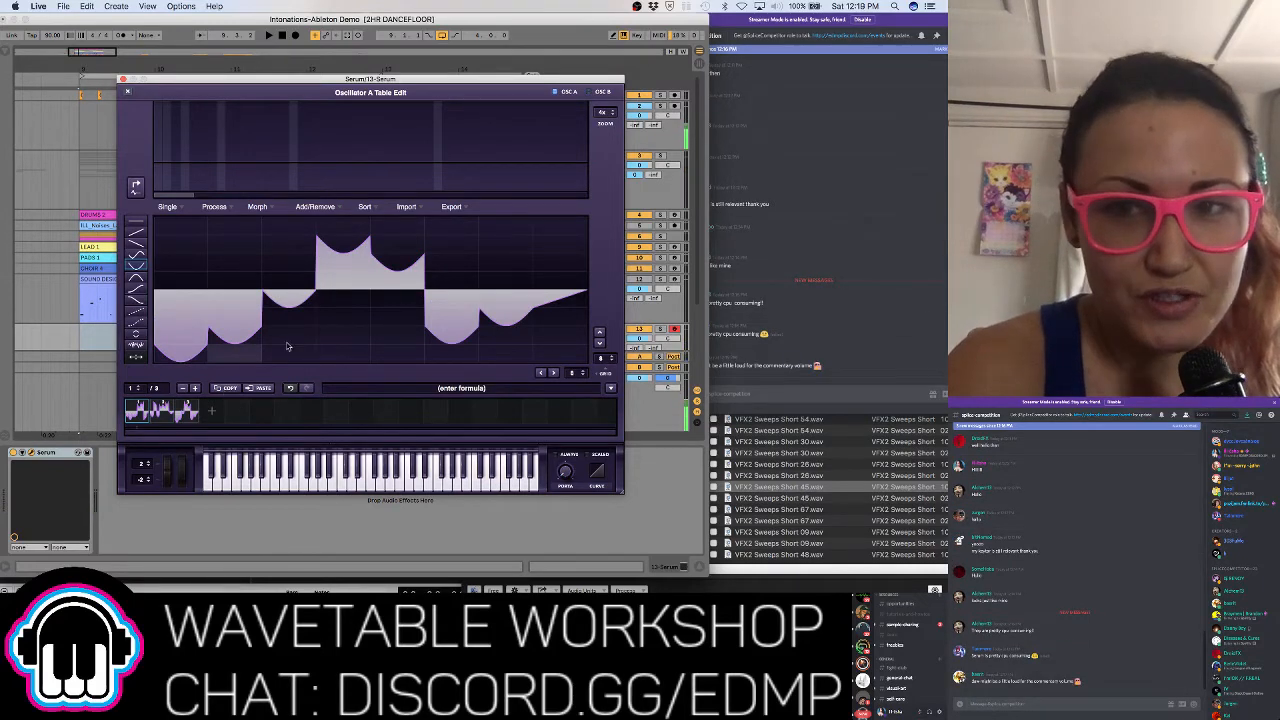
pyautogui.click(725, 325)
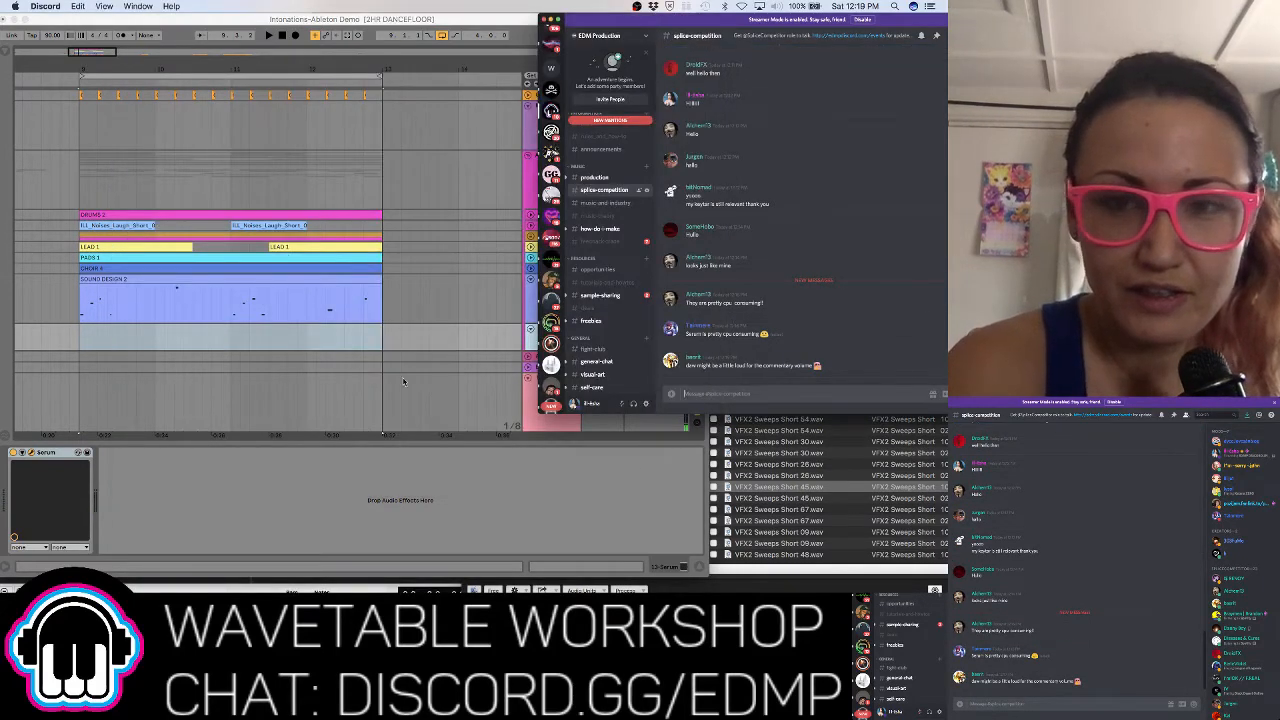
pyautogui.click(403, 381)
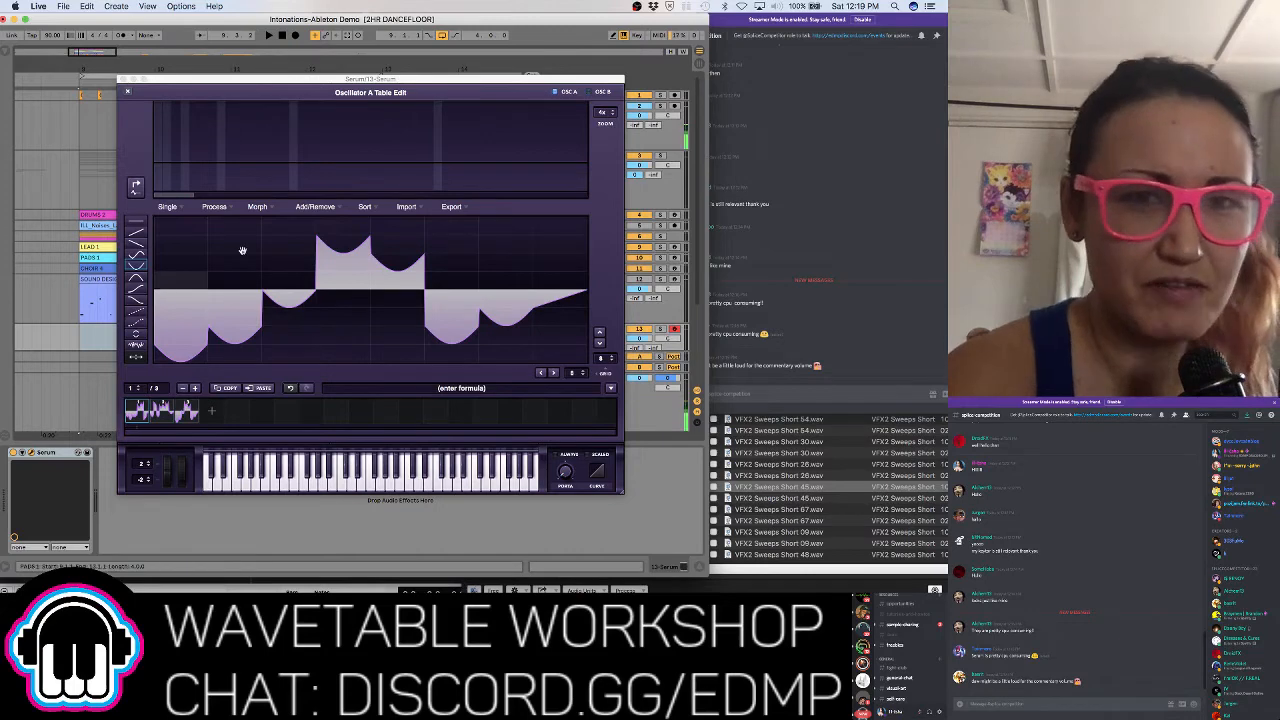
# Leave the wavetable editor and view oscillator A's list of wavetable folders without loading one
pyautogui.click(127, 91)
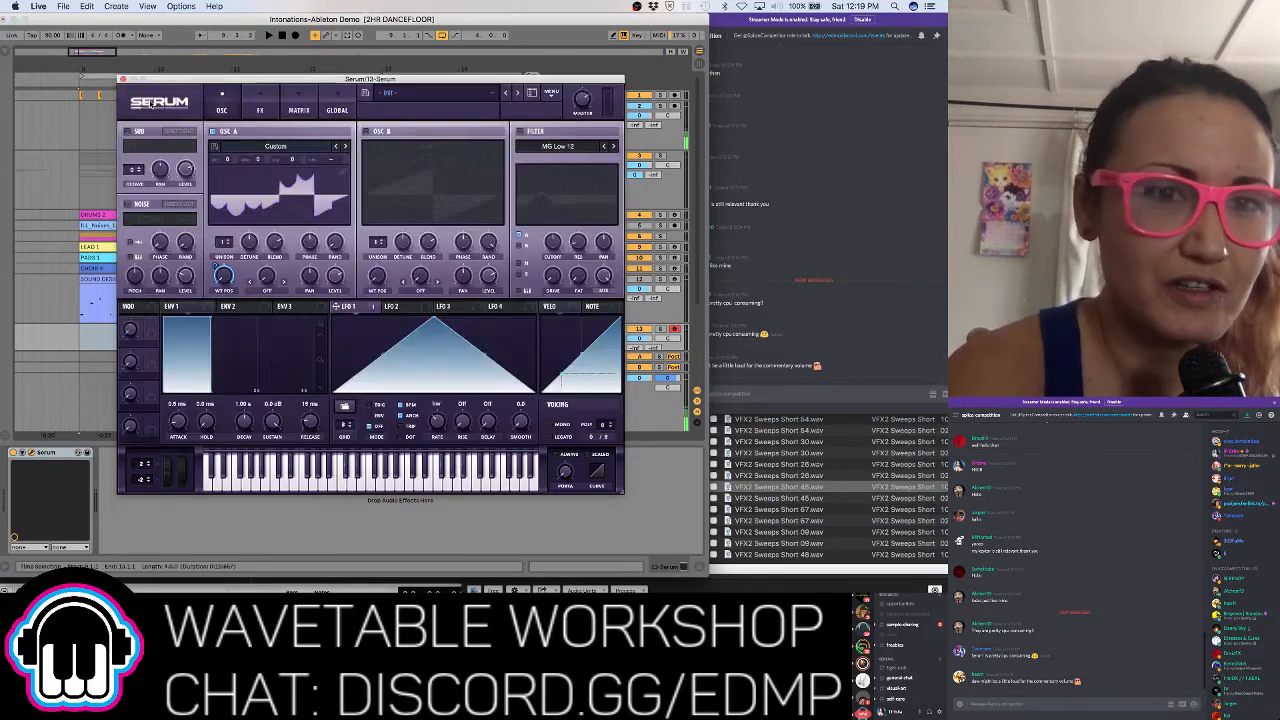
pyautogui.click(280, 148)
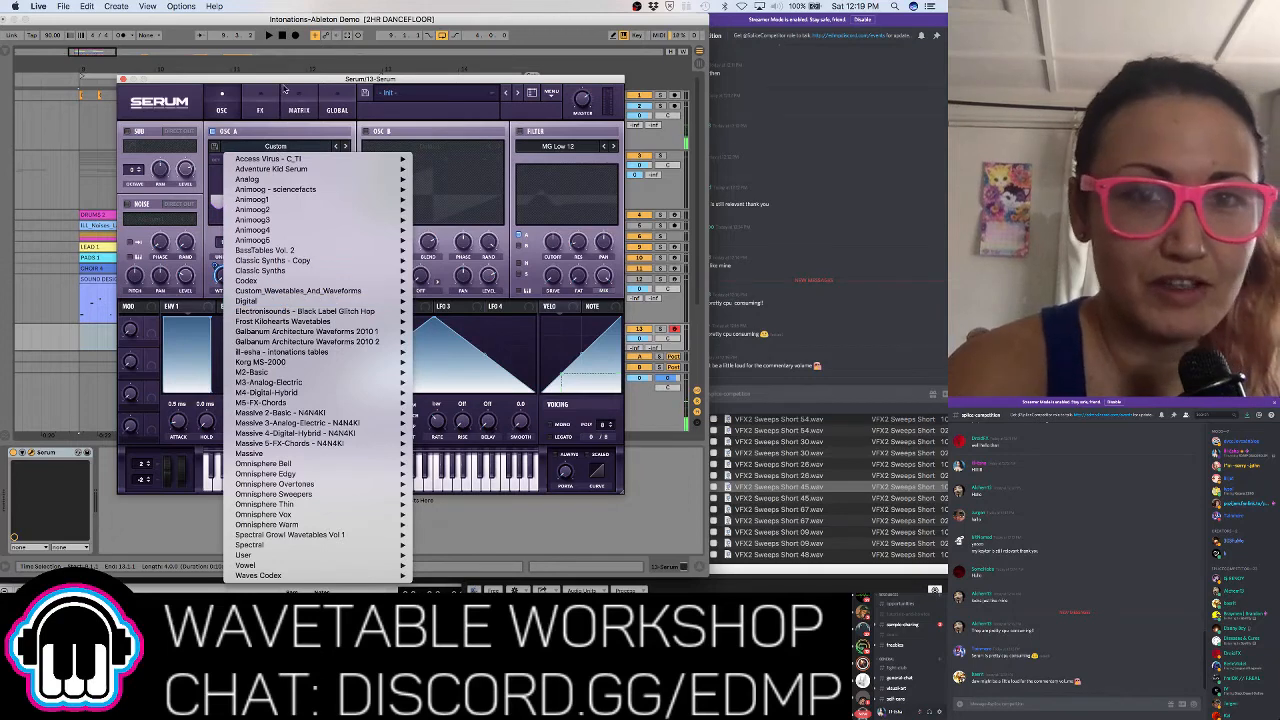
pyautogui.click(284, 80)
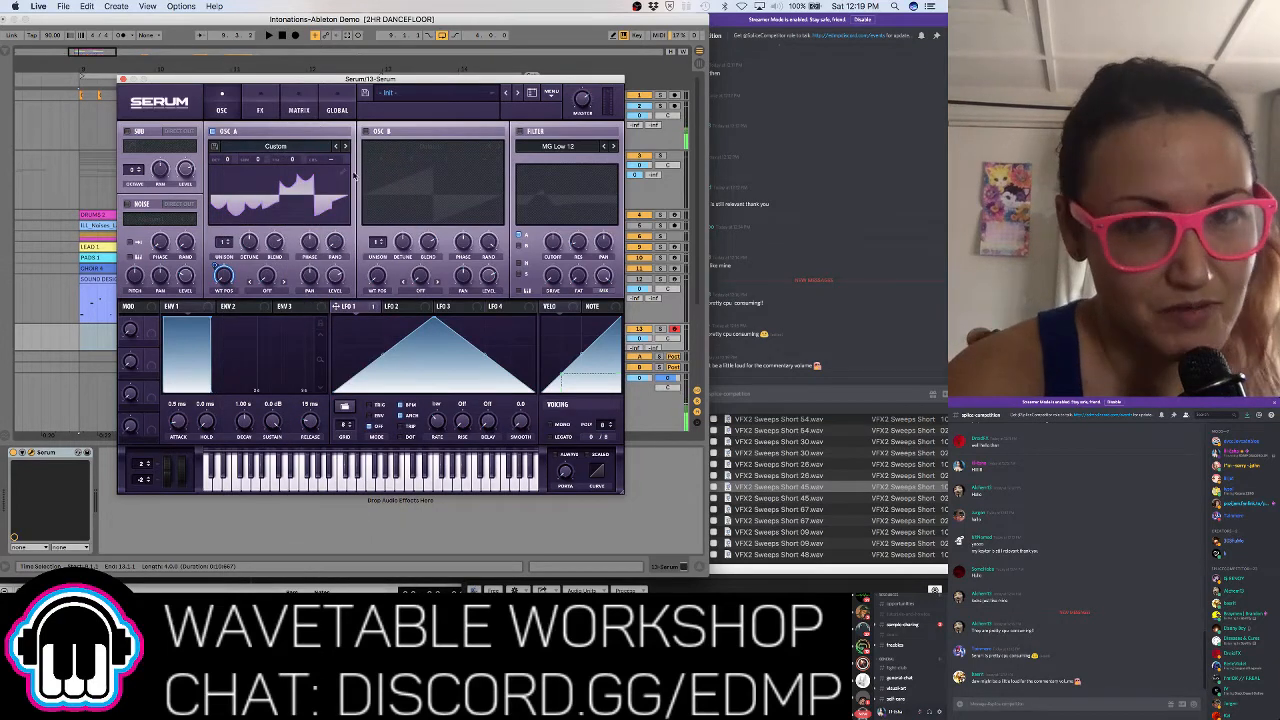
# Reopen oscillator A's wavetable editor and remove two frames so that a single frame is left
pyautogui.doubleClick(347, 176)
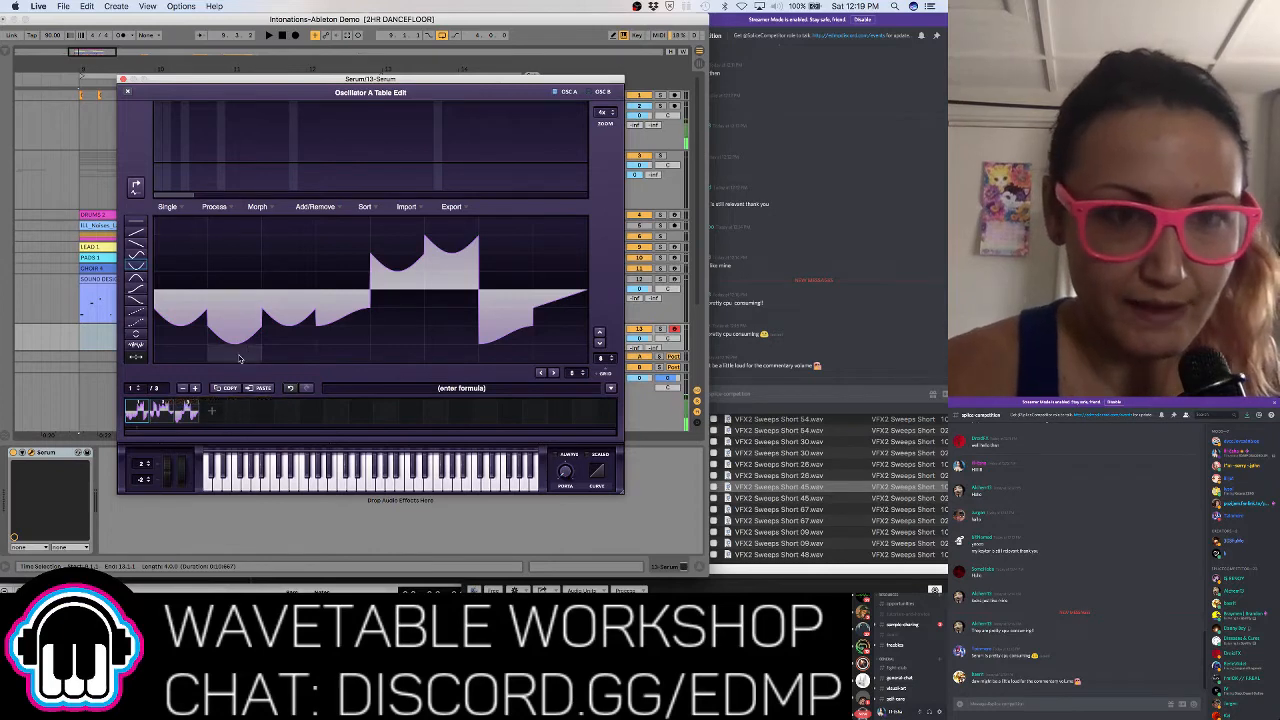
pyautogui.click(183, 388)
pyautogui.click(183, 388)
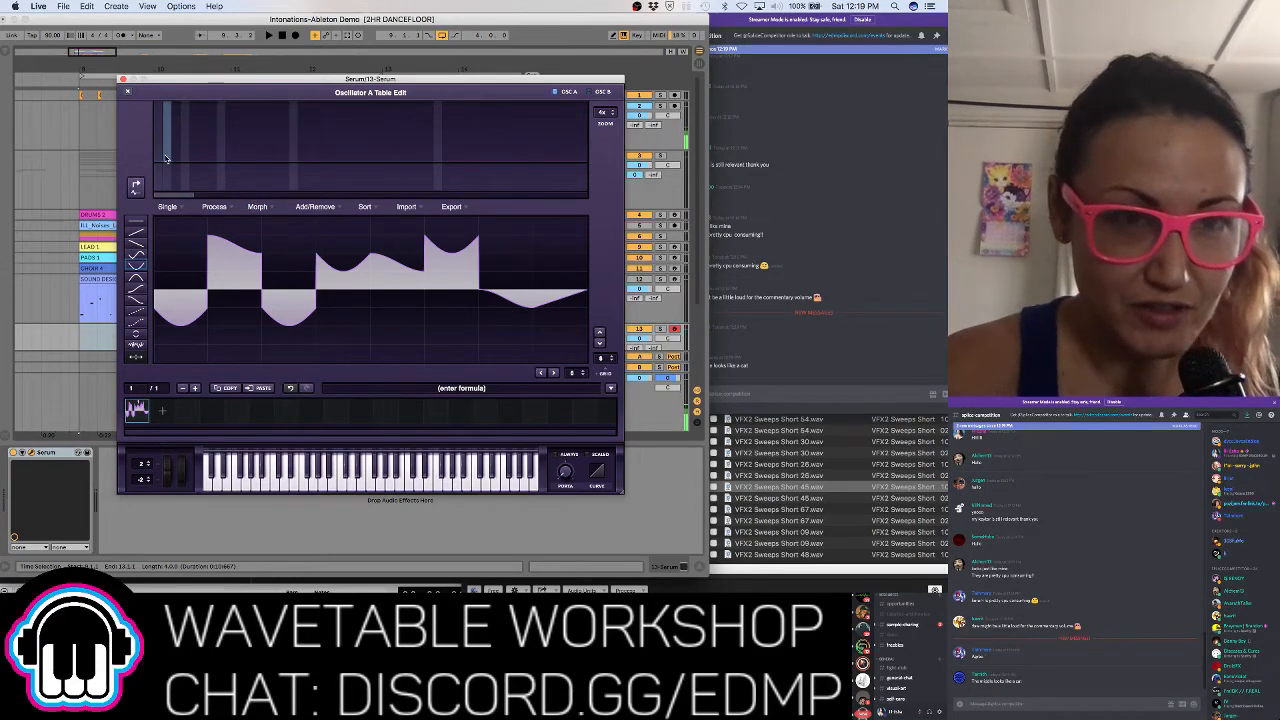
# Set the amplitude and phase of harmonic bins 2 and 4 in the single wavetable frame
pyautogui.click(167, 146)
pyautogui.click(167, 180)
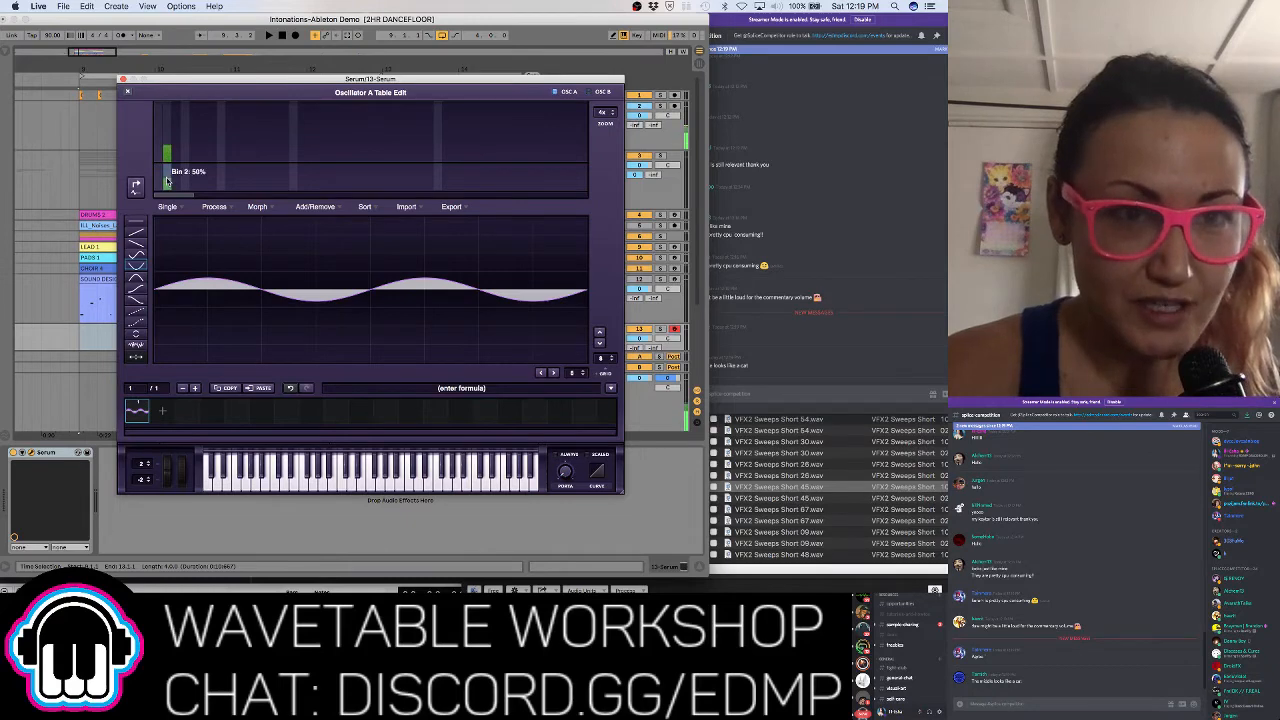
pyautogui.click(185, 131)
pyautogui.click(185, 180)
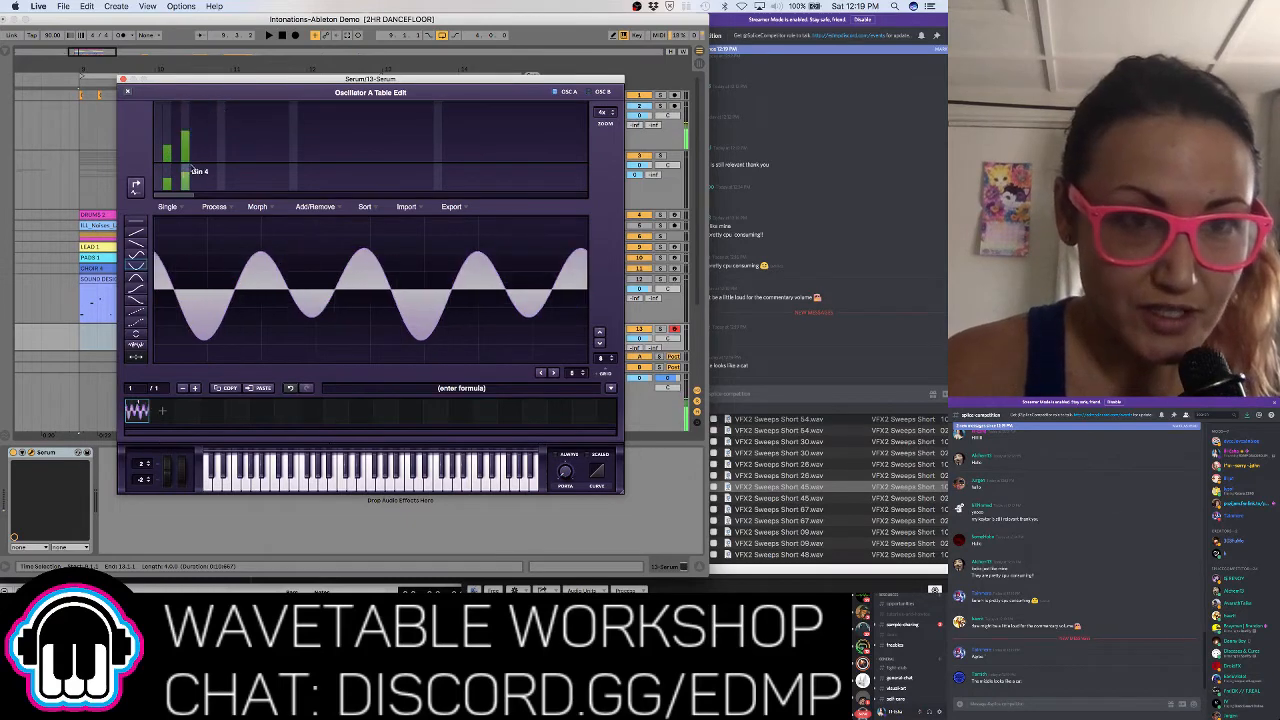
# Raise further harmonic bins above bin 4 to varied amplitudes to build a more complex waveform
pyautogui.click(204, 124)
pyautogui.click(222, 114)
pyautogui.click(249, 127)
pyautogui.click(252, 156)
pyautogui.click(232, 152)
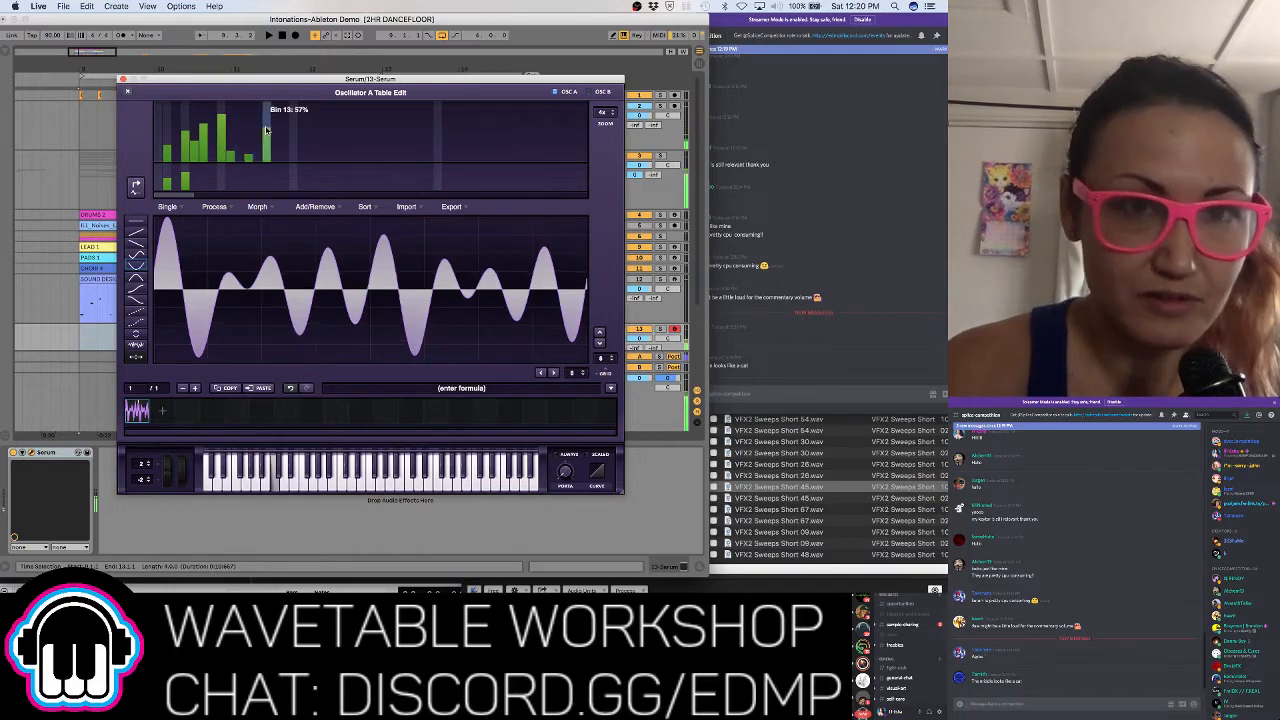
pyautogui.click(267, 127)
pyautogui.click(248, 124)
pyautogui.click(240, 117)
pyautogui.click(267, 121)
pyautogui.click(285, 120)
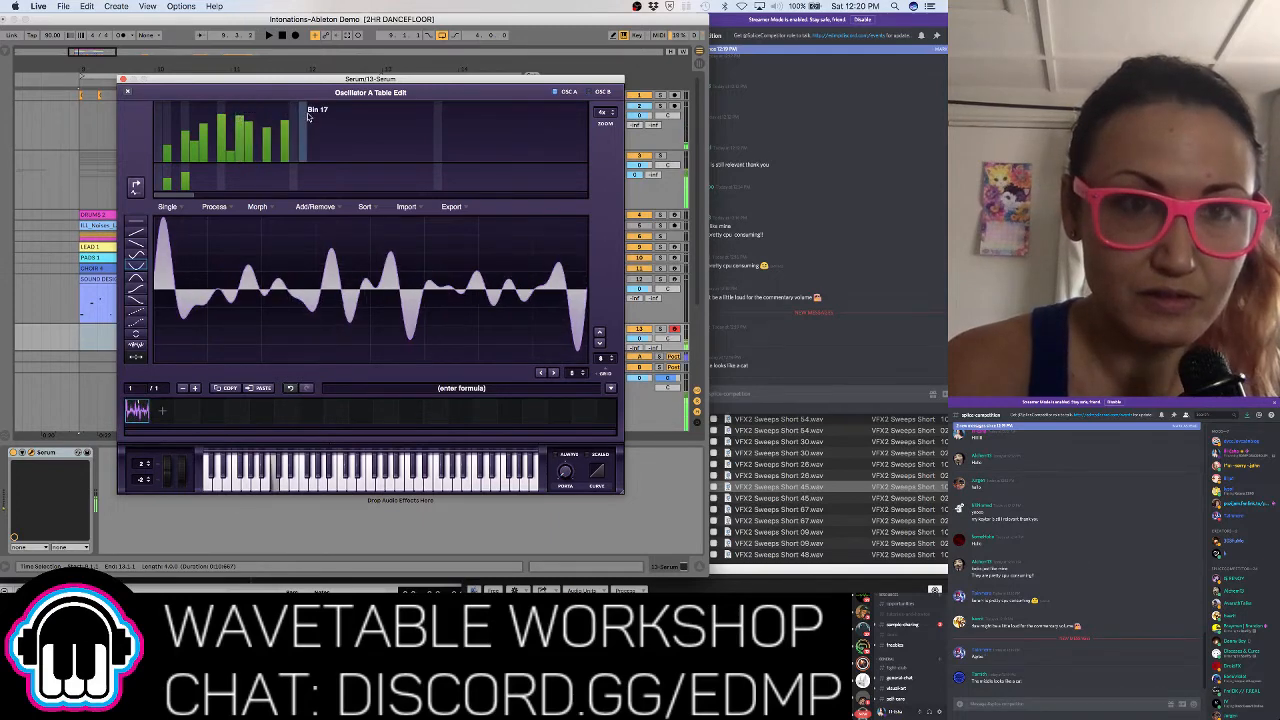
pyautogui.click(312, 115)
pyautogui.click(339, 116)
pyautogui.click(366, 123)
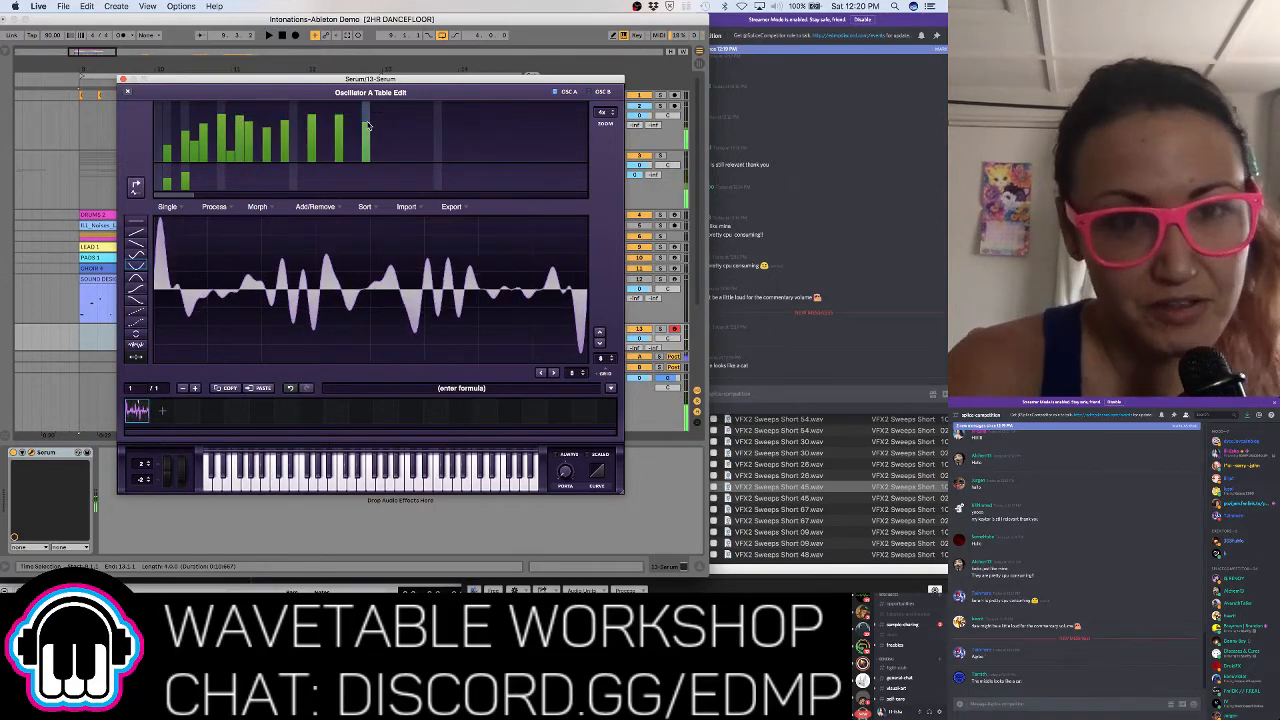
pyautogui.click(348, 125)
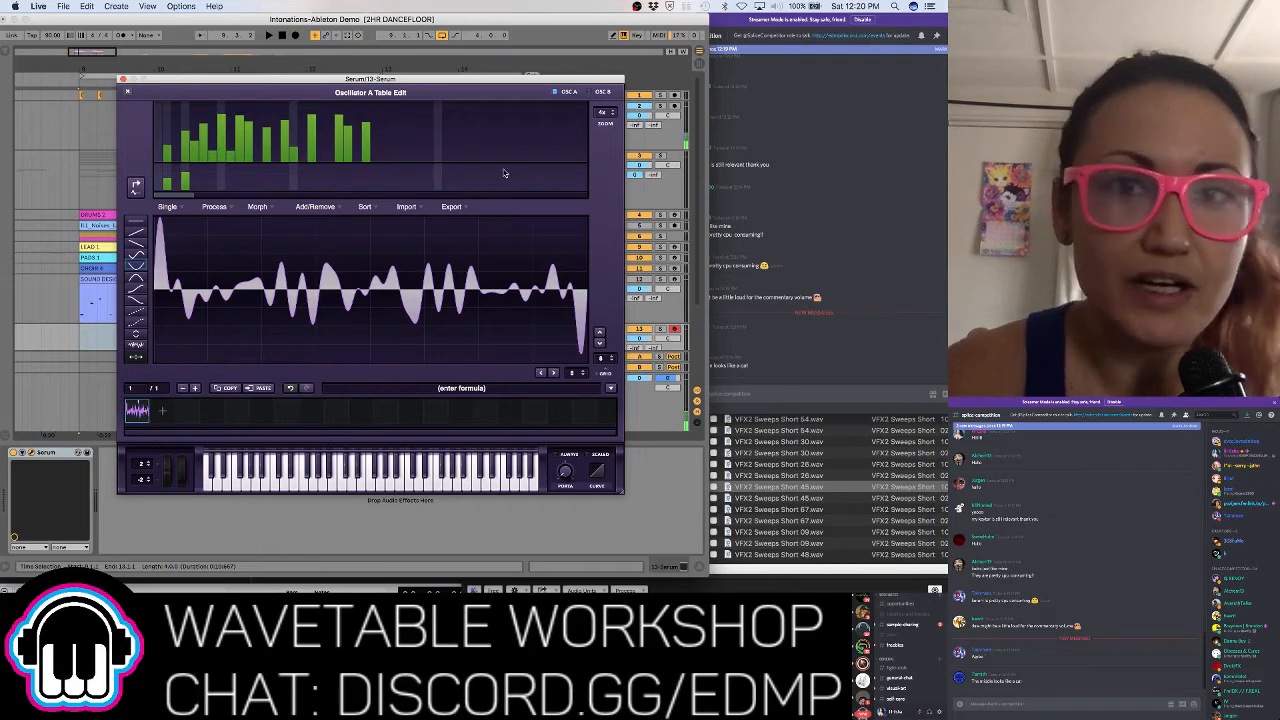
# Add a second wavetable frame and draw dome-shaped curve segments over the first half of its waveform
pyautogui.click(166, 411)
pyautogui.click(136, 278)
pyautogui.moveTo(182, 264); pyautogui.dragTo(216, 243)
pyautogui.moveTo(291, 311); pyautogui.dragTo(340, 378)
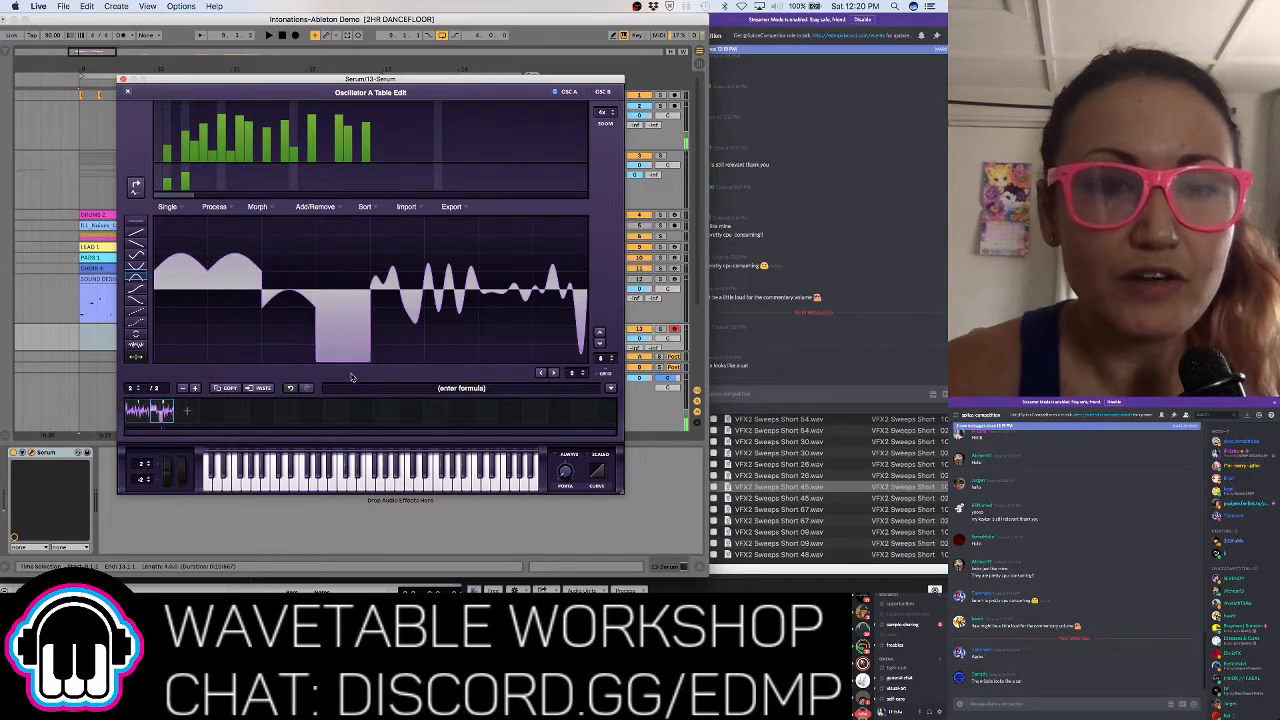
# Reshape the second frame by changing the phases and amplitudes of its harmonic bins
pyautogui.click(213, 175)
pyautogui.click(197, 175)
pyautogui.click(247, 174)
pyautogui.click(239, 132)
pyautogui.click(220, 127)
pyautogui.click(191, 118)
pyautogui.moveTo(190, 117); pyautogui.dragTo(362, 120)
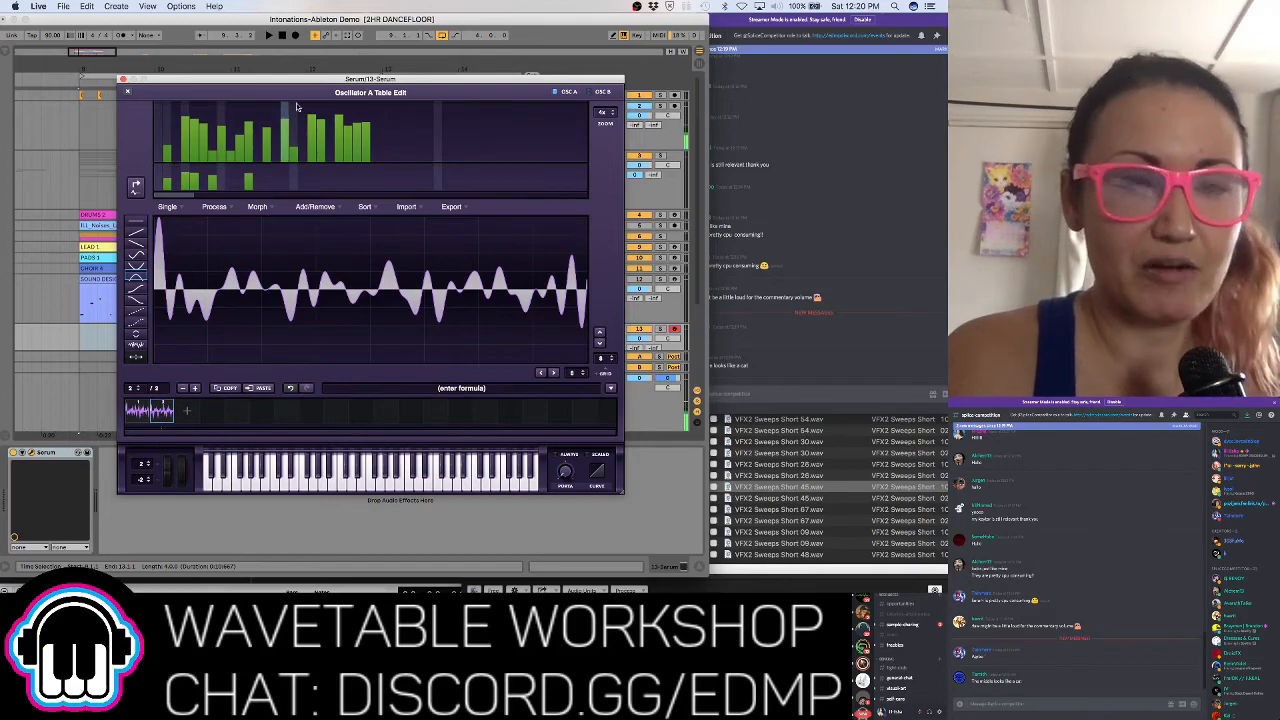
# Move the Serum window aside to show the arrangement and switch to AudioFinder
pyautogui.moveTo(328, 80); pyautogui.dragTo(602, 140)
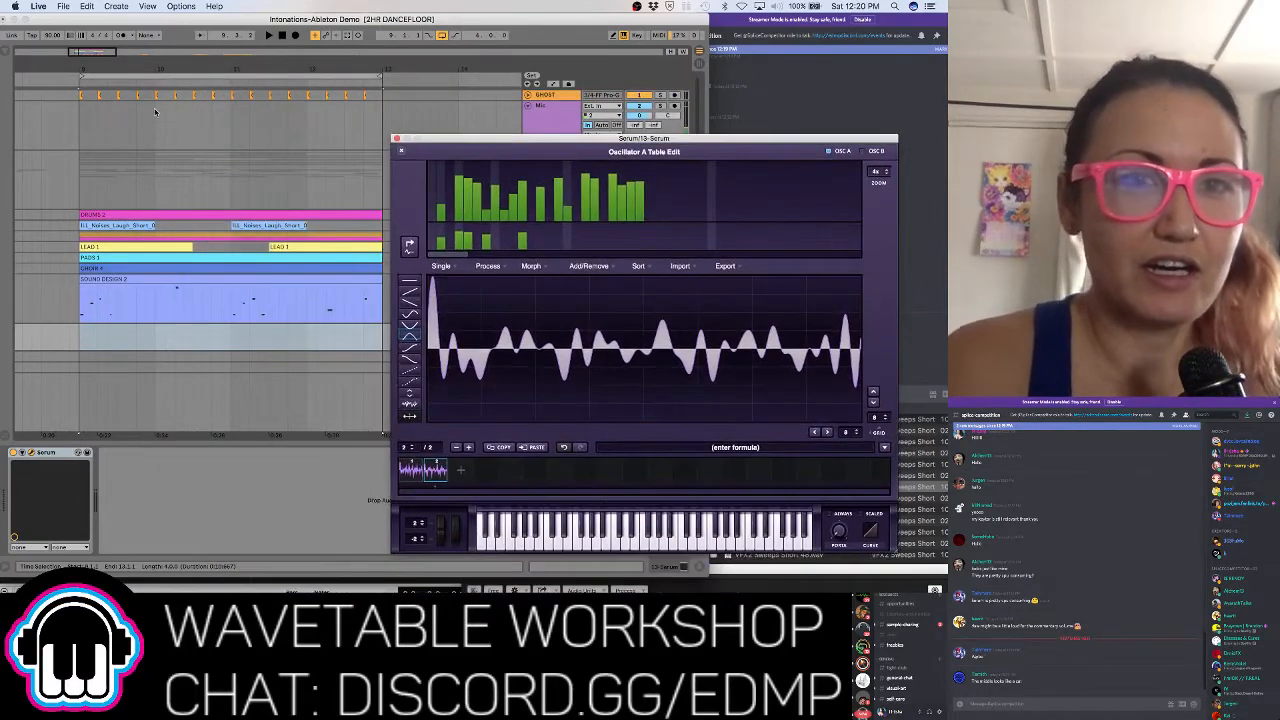
pyautogui.press('space')
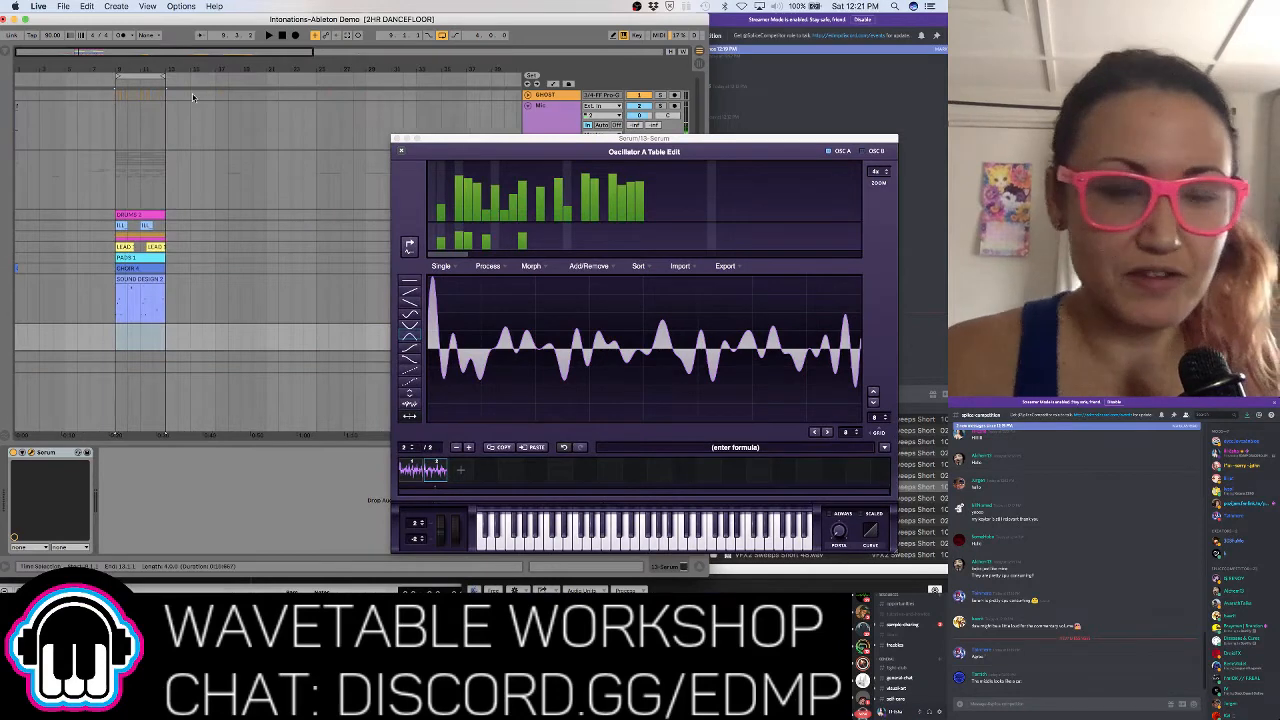
pyautogui.press('super+Tab')
pyautogui.press('super+Tab')
pyautogui.press('super+Tab')
pyautogui.press('super+Tab')
pyautogui.press('super+Tab')
pyautogui.press('super+Tab')
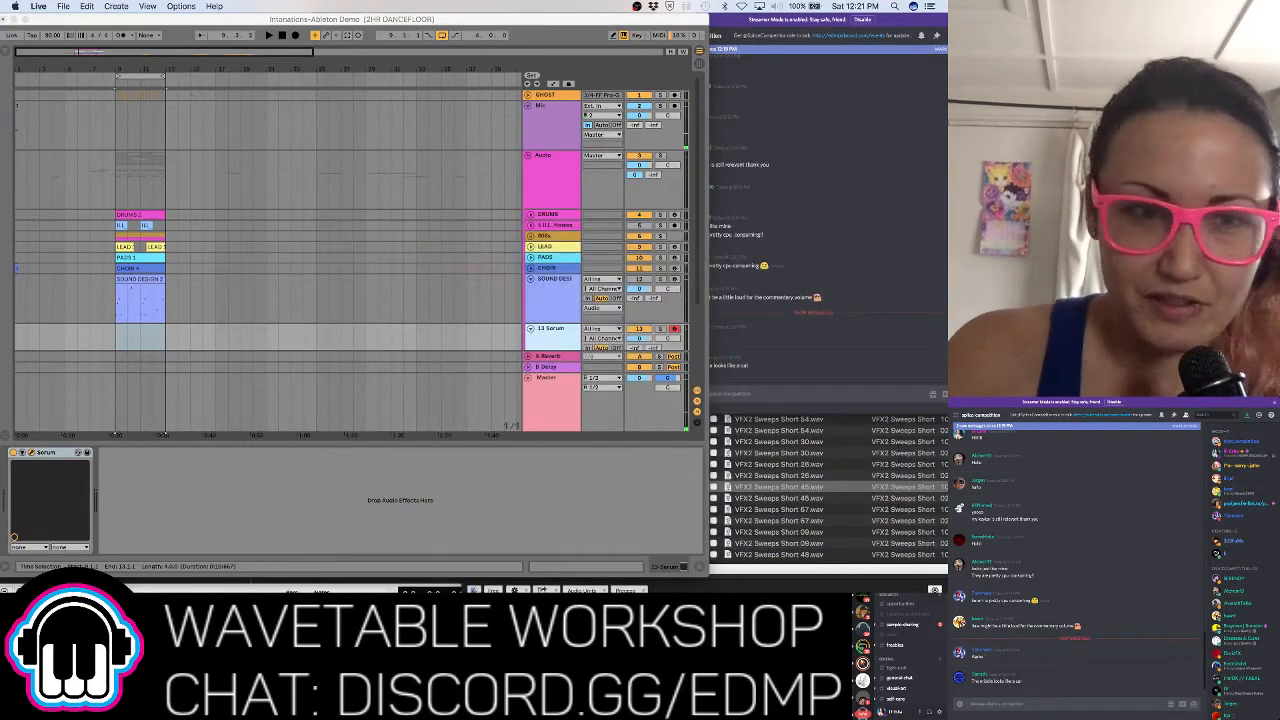
pyautogui.click(232, 572)
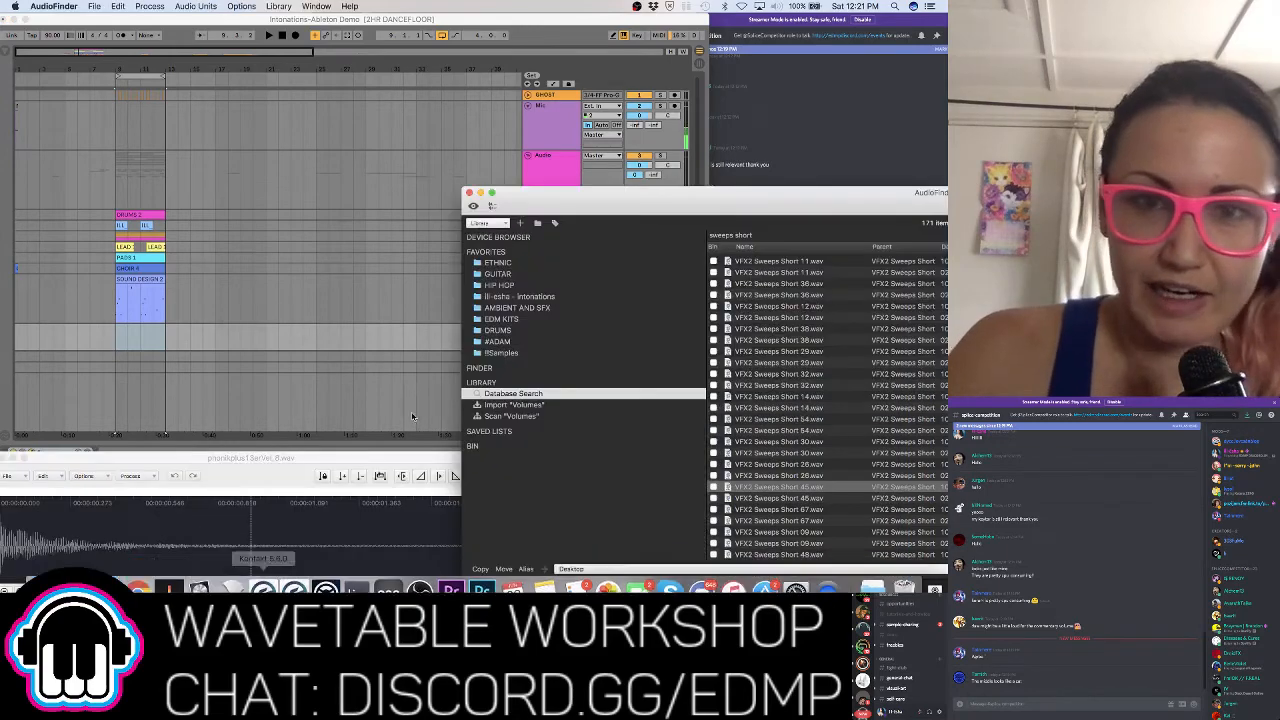
# Enlarge the AudioFinder window and open the Tones folder inside the ill-esha - intonations favorite
pyautogui.click(512, 297)
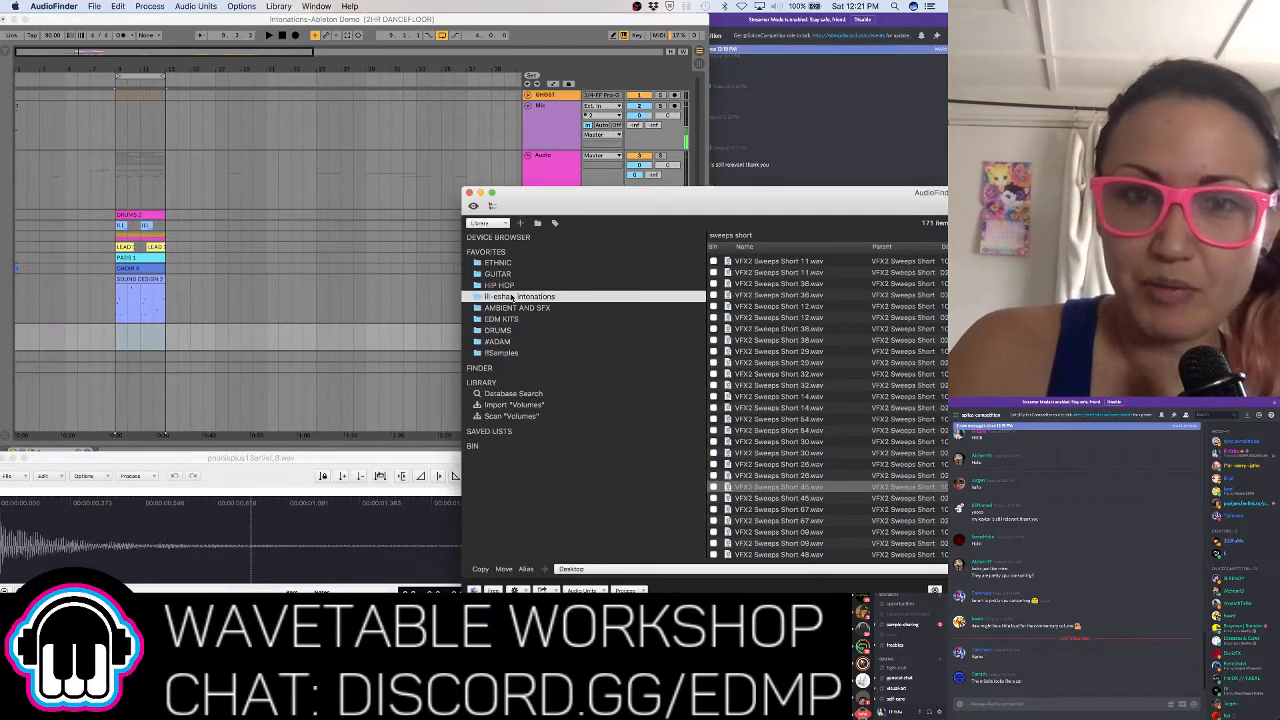
pyautogui.doubleClick(585, 193)
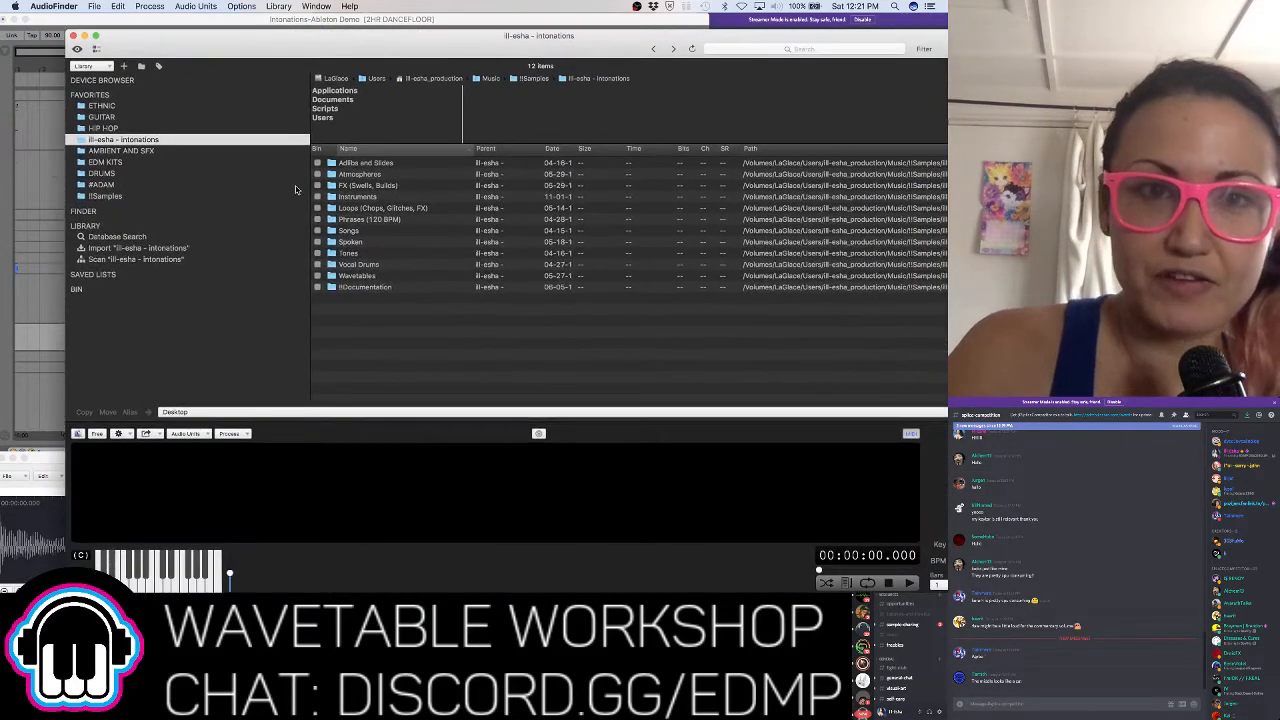
pyautogui.doubleClick(340, 253)
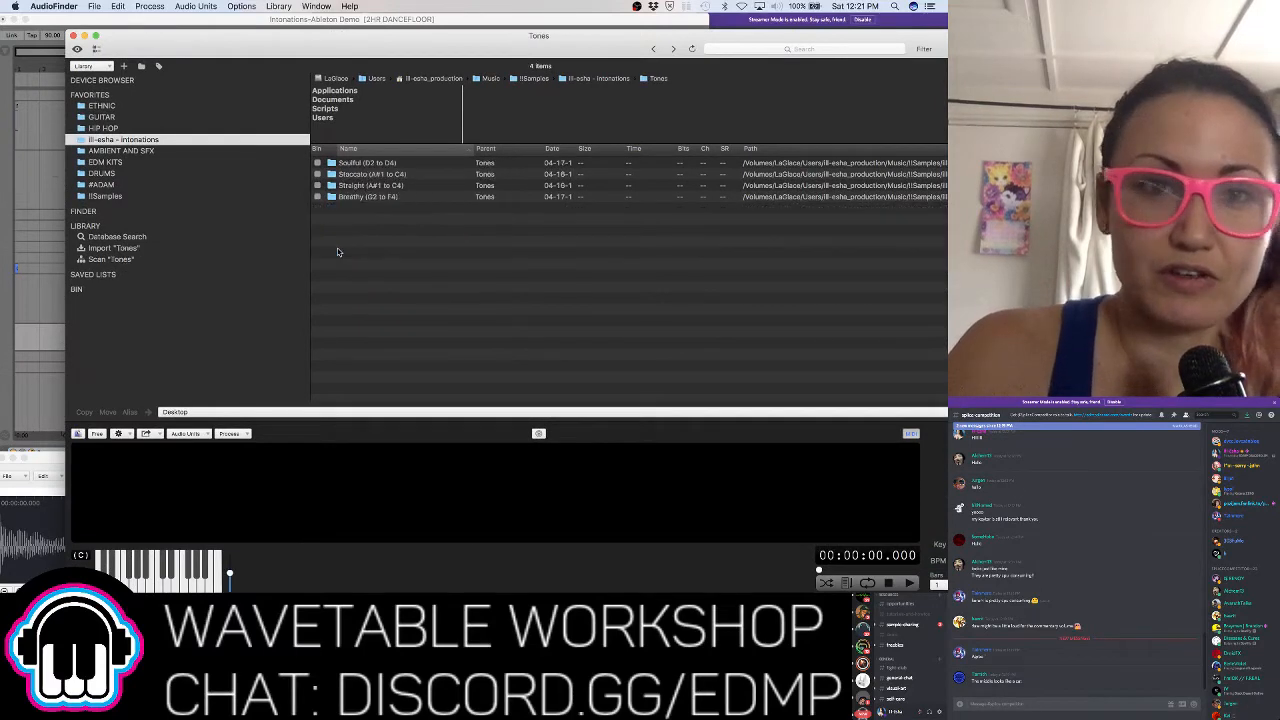
# Open the OO folder inside Breathy (G2 to F4), uncover the arrangement and audition ILL_Tones_Breathy_OO_06_C3.wav
pyautogui.doubleClick(369, 199)
pyautogui.click(361, 189)
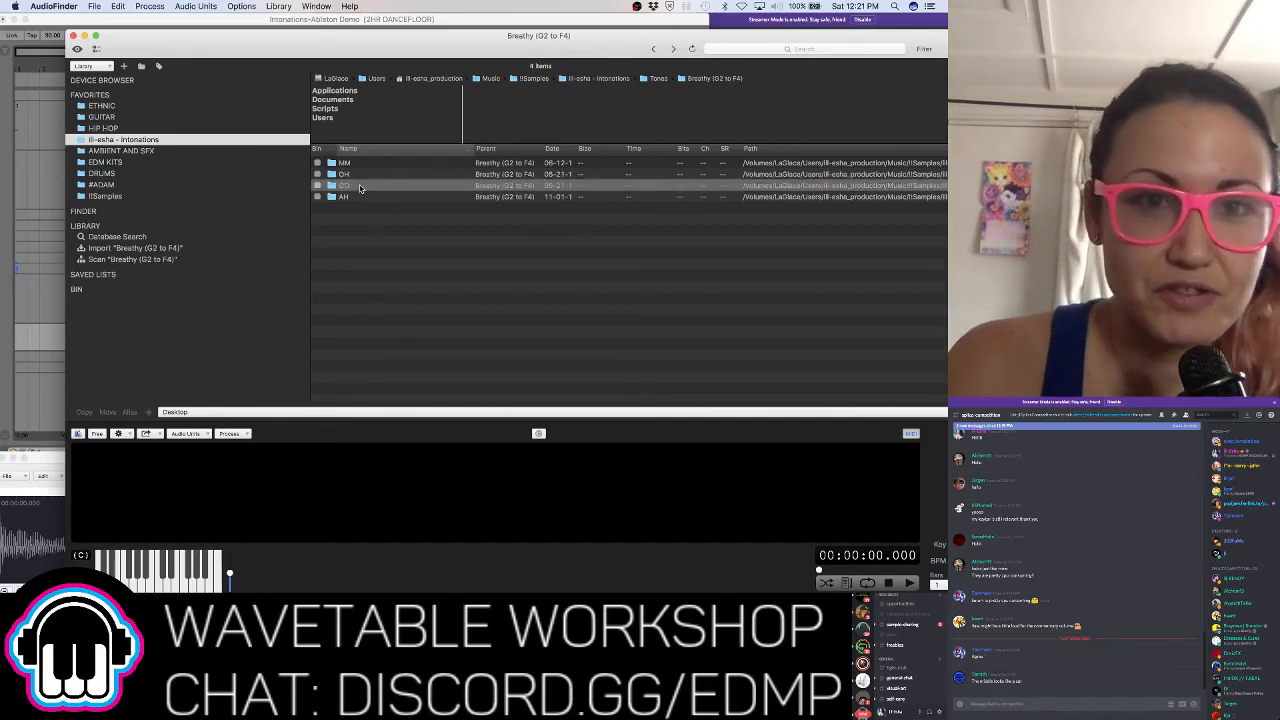
pyautogui.doubleClick(361, 187)
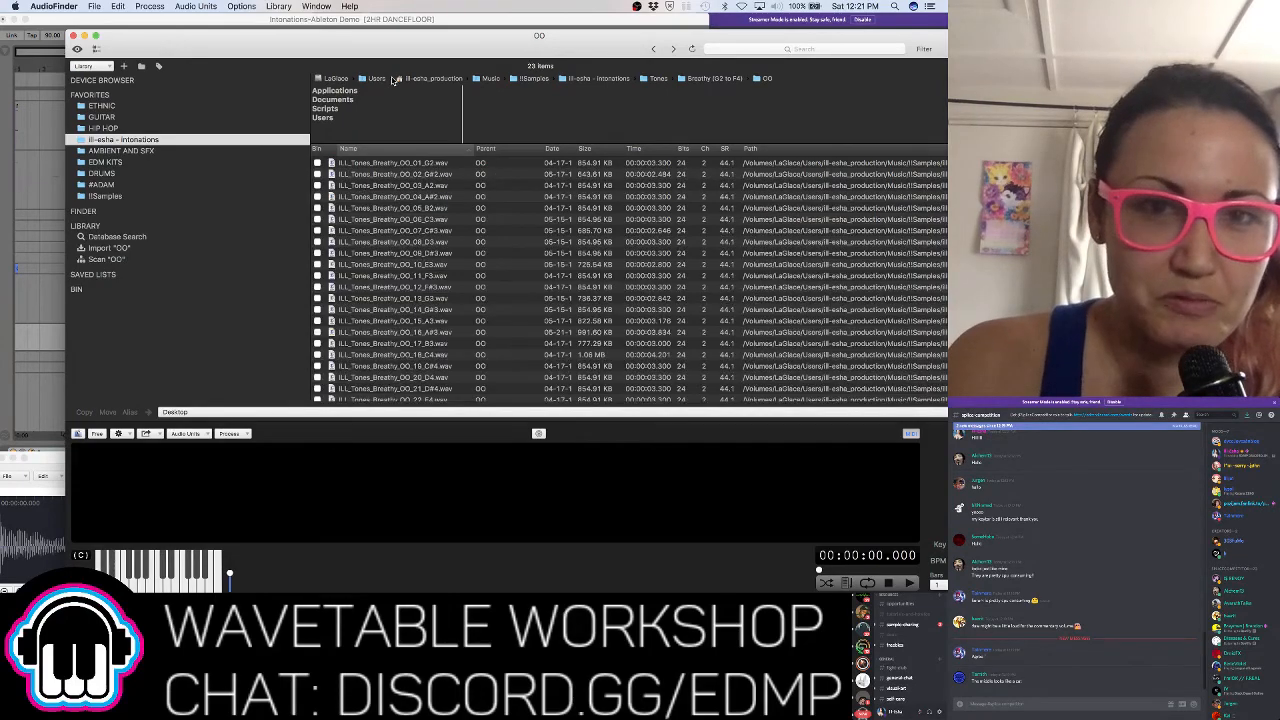
pyautogui.moveTo(389, 49); pyautogui.dragTo(663, 53)
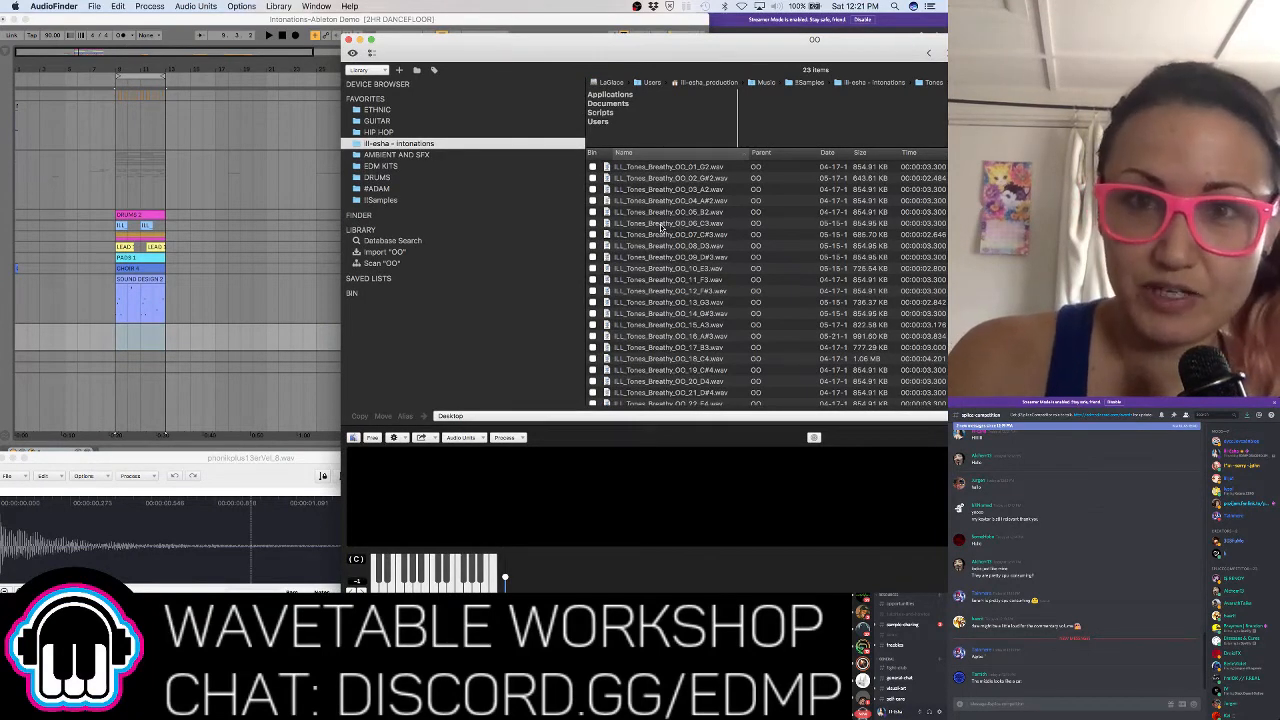
pyautogui.click(661, 228)
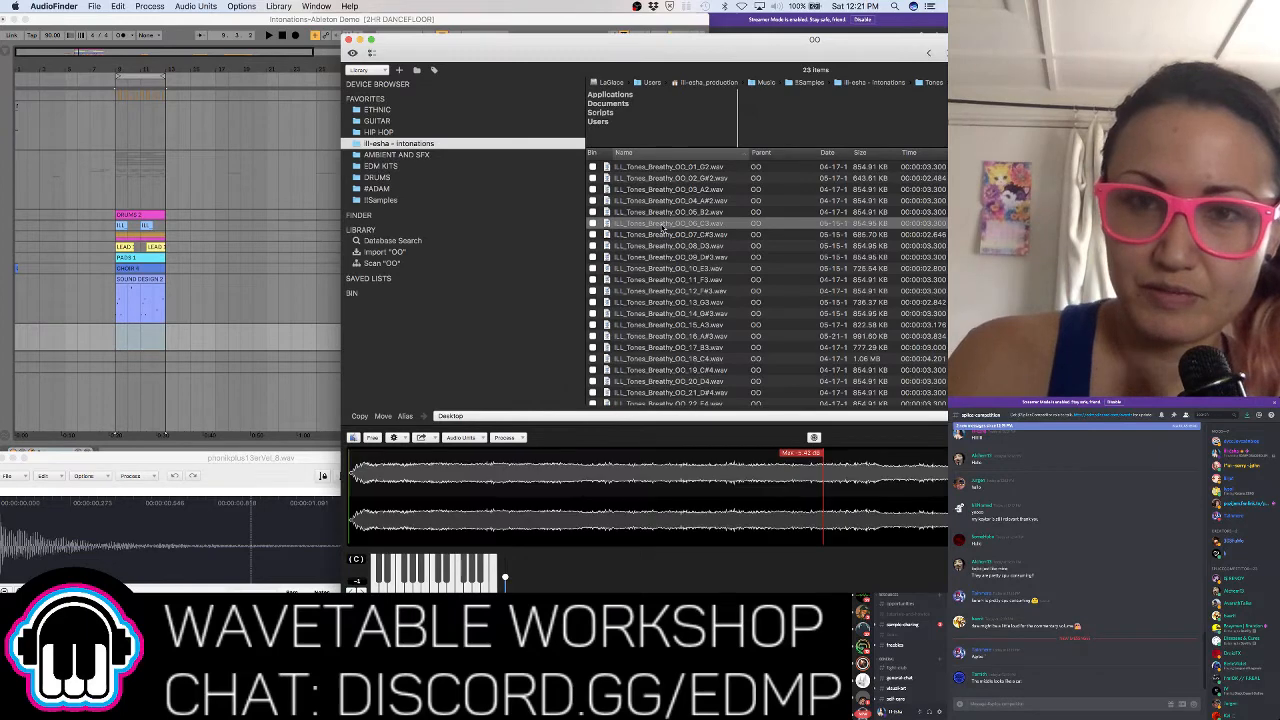
pyautogui.moveTo(661, 226); pyautogui.dragTo(195, 290)
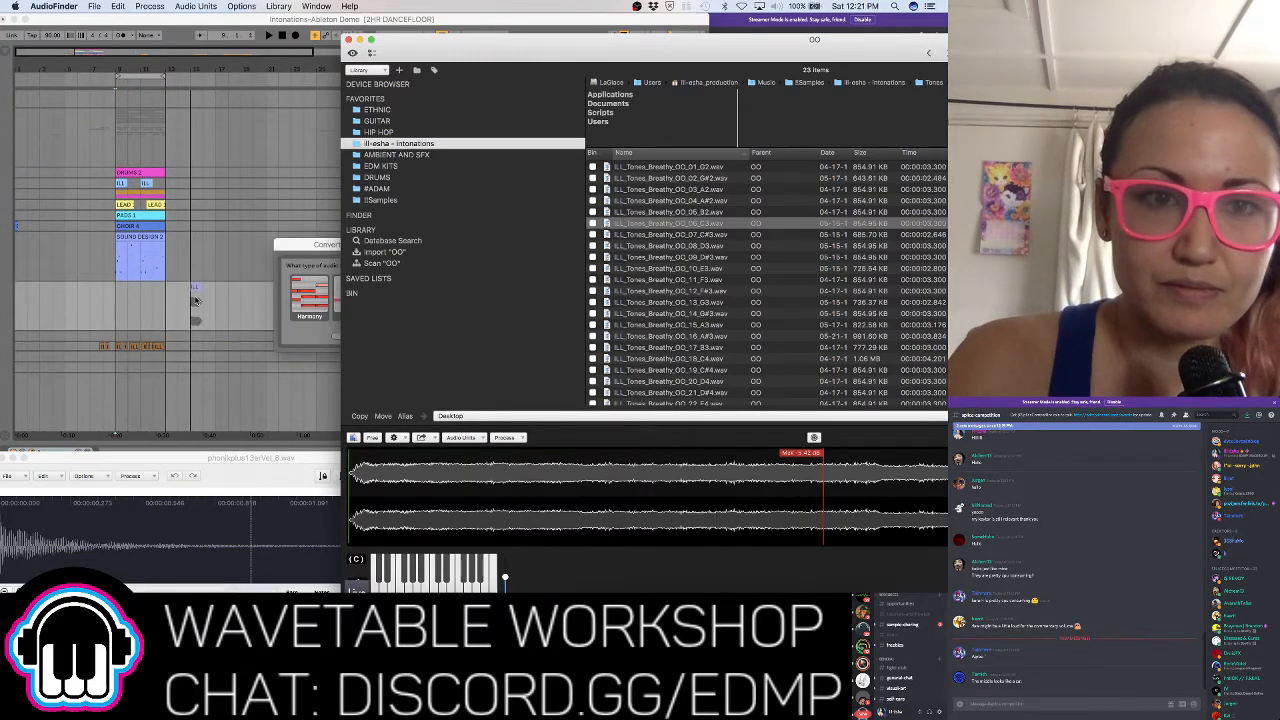
pyautogui.click(309, 245)
pyautogui.click(352, 337)
# Add a new audio track in Live and place the Breathy OO C3 sample on it at bar 14
pyautogui.click(291, 320)
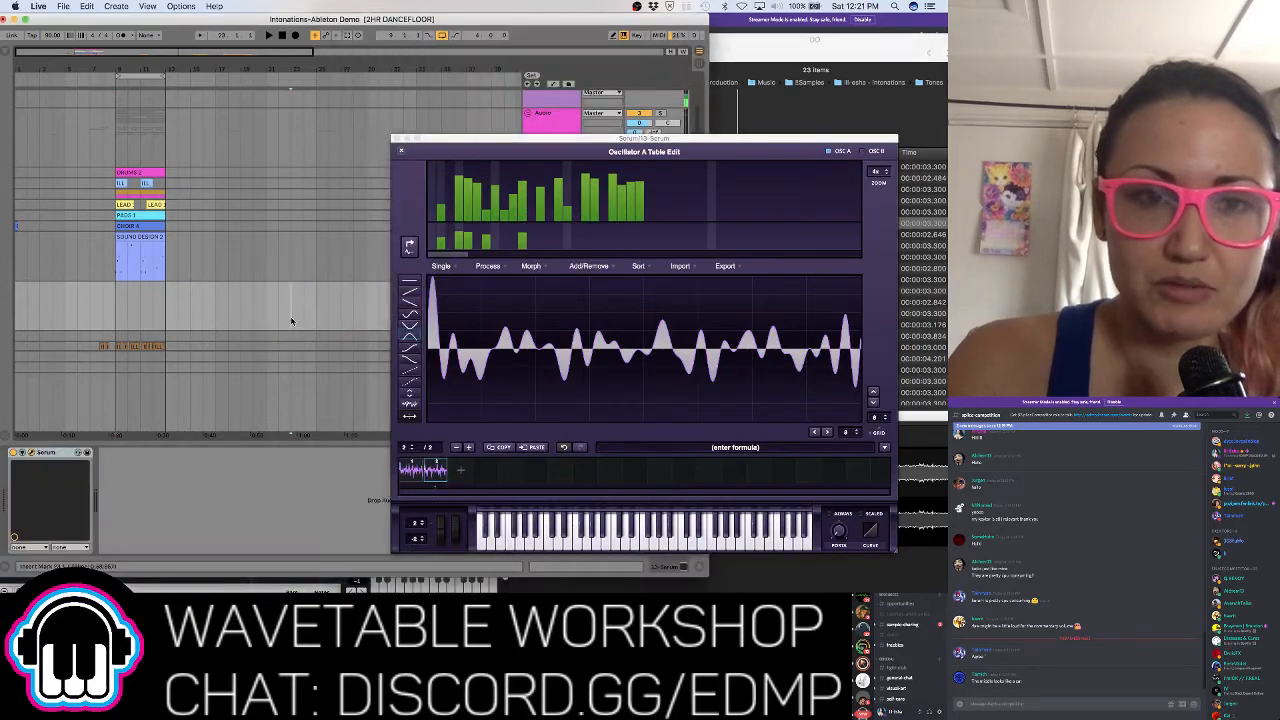
pyautogui.scroll(-3, 291, 321)
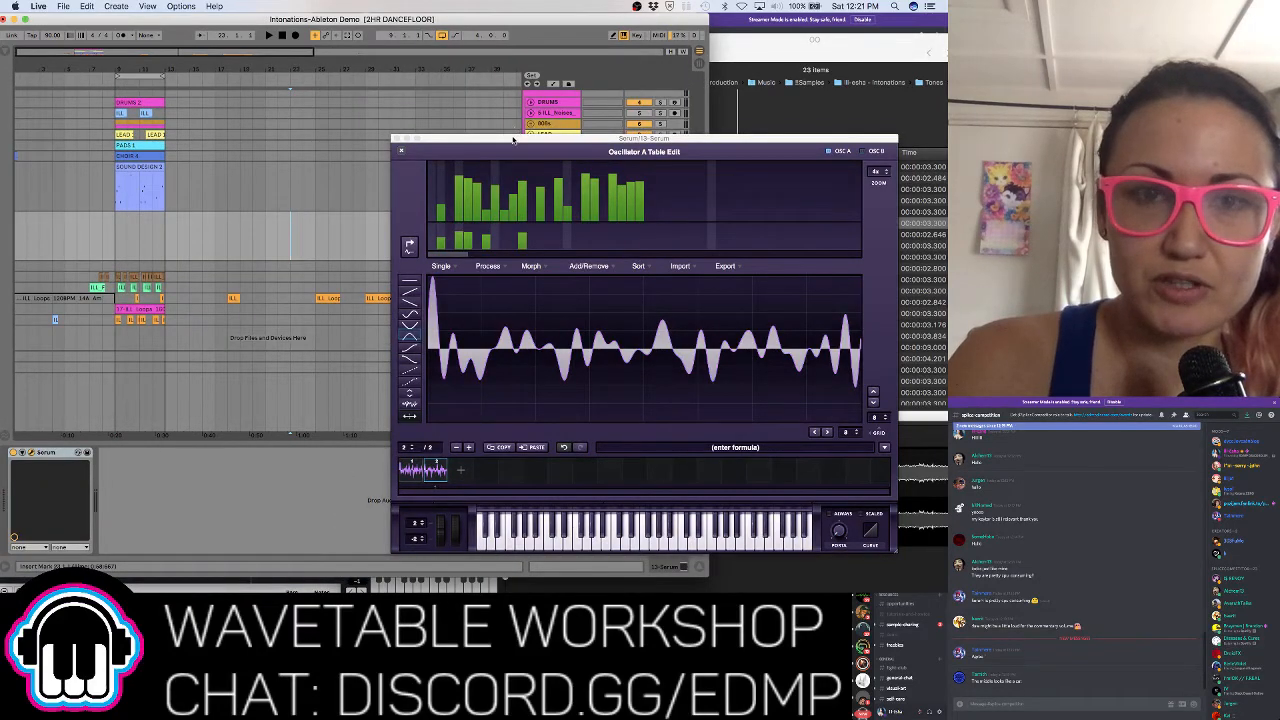
pyautogui.moveTo(515, 138); pyautogui.dragTo(364, 494)
pyautogui.press('super+t')
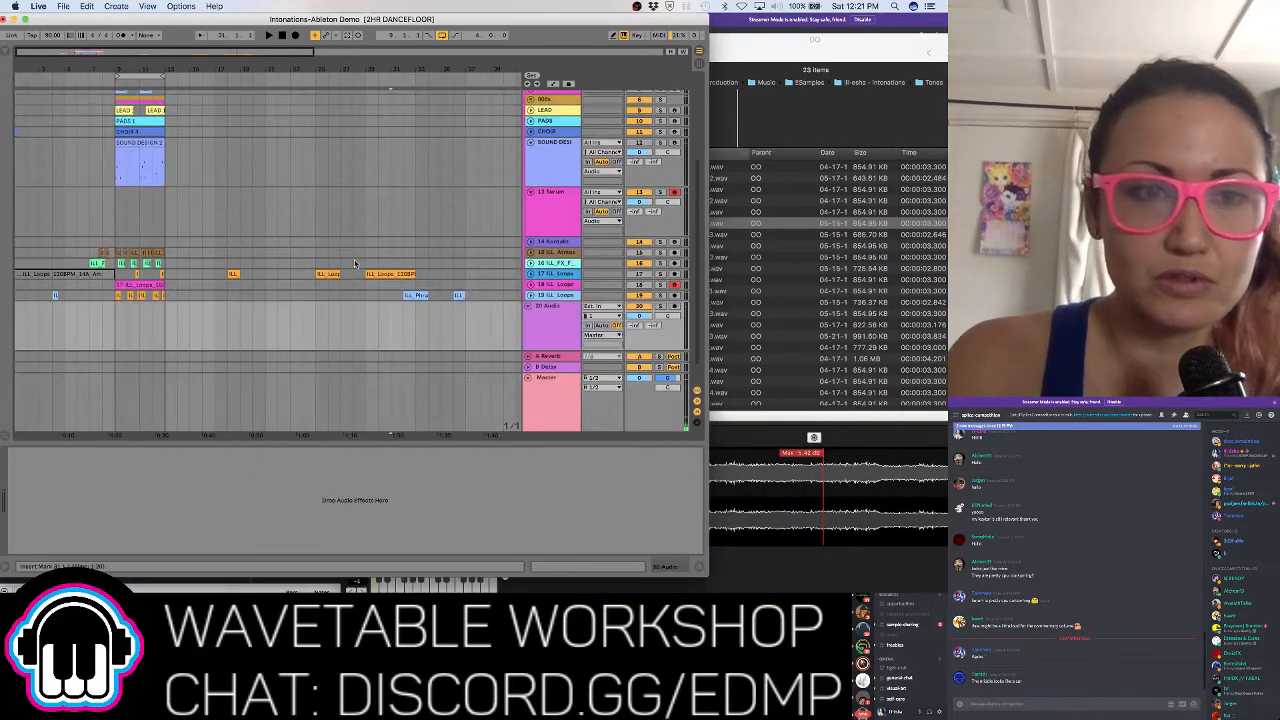
pyautogui.moveTo(715, 223); pyautogui.dragTo(183, 310)
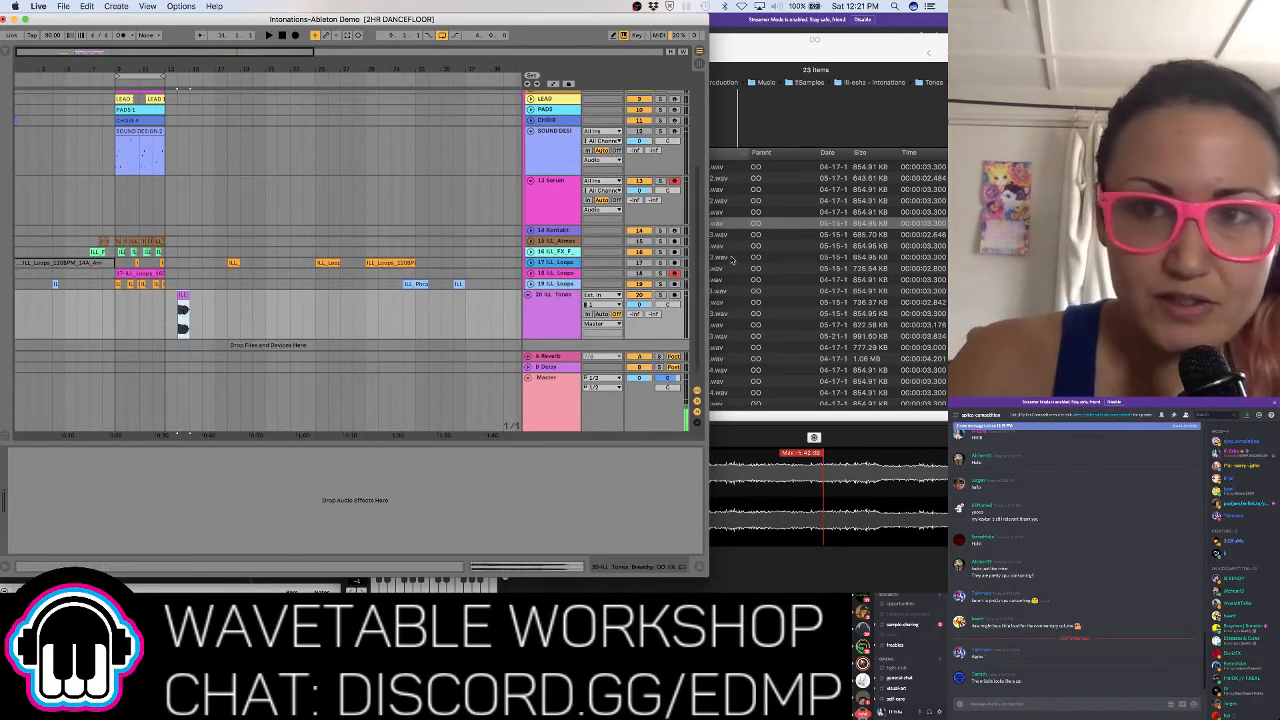
# Find the Soulful (D2 to D4) MM tones in AudioFinder and place the MM_11_C3 sample directly after the Breathy clip
pyautogui.click(769, 263)
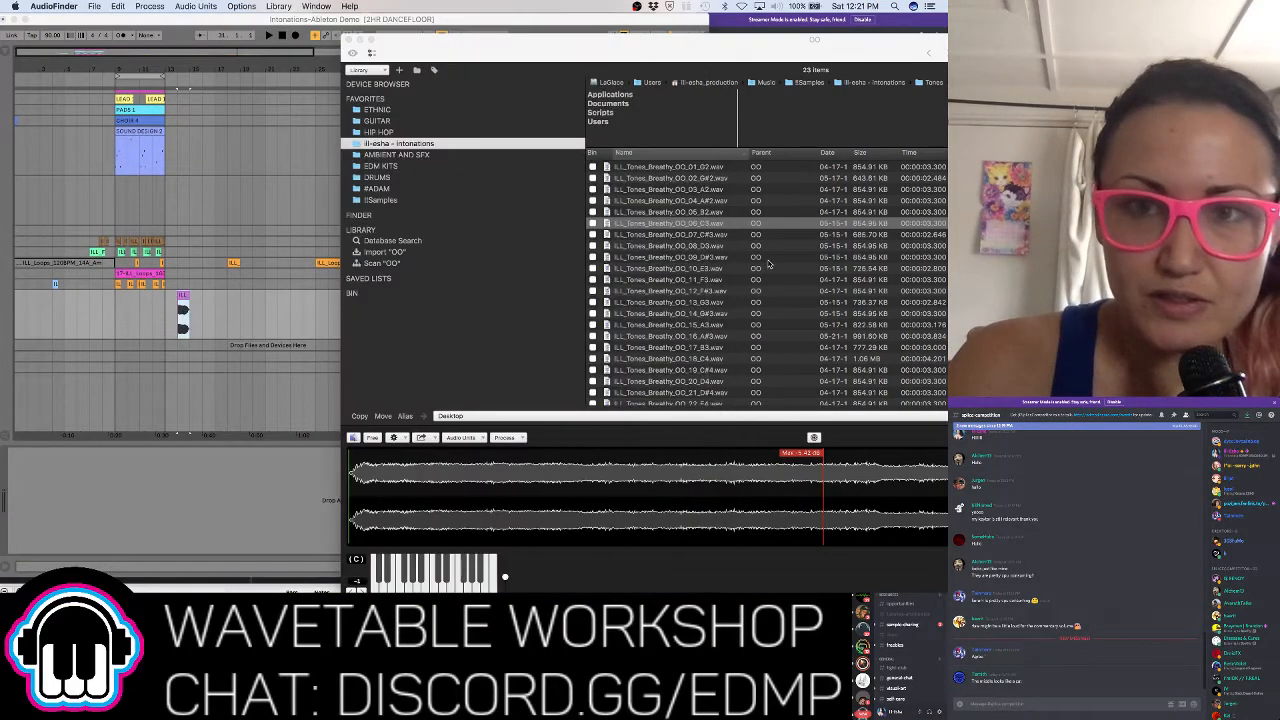
pyautogui.click(517, 146)
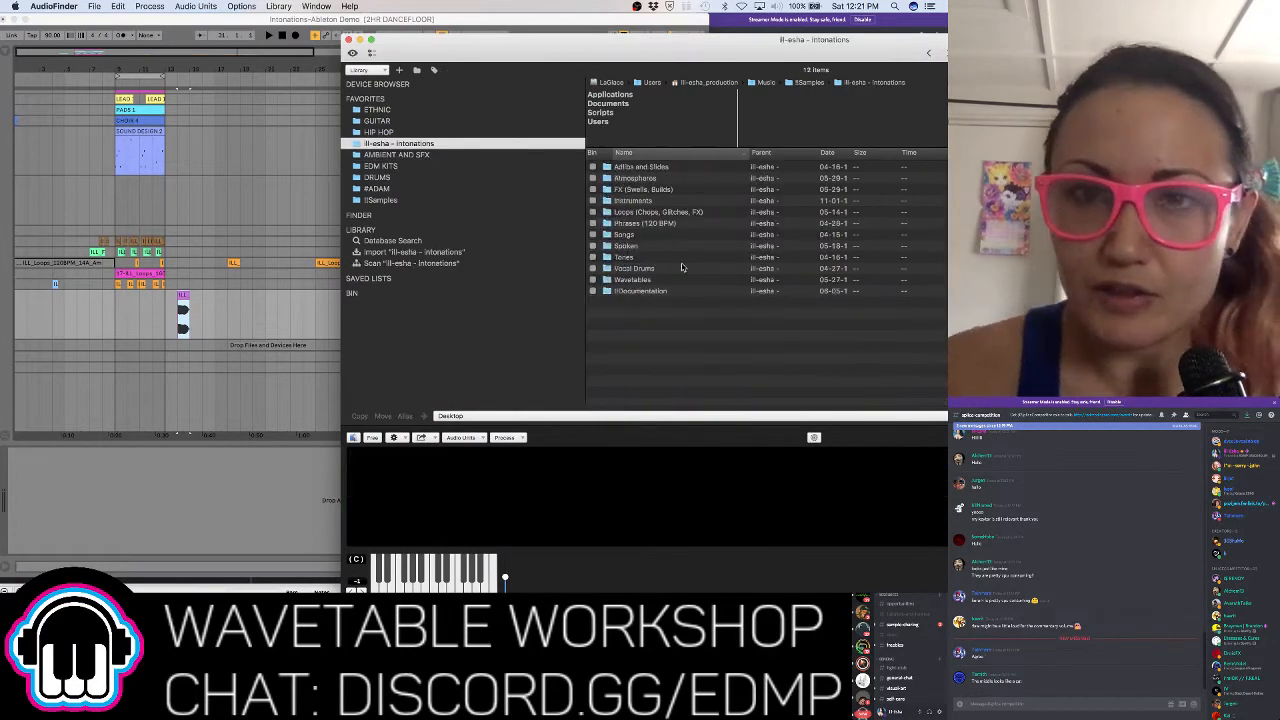
pyautogui.doubleClick(634, 257)
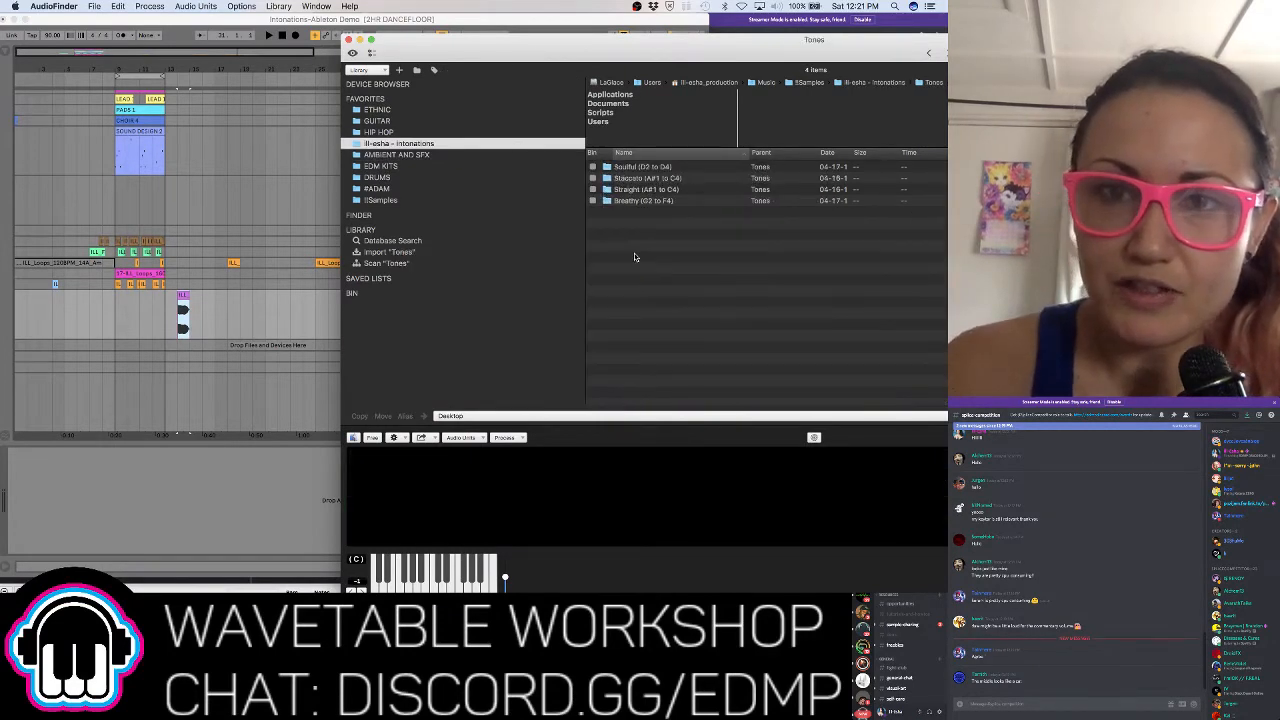
pyautogui.doubleClick(634, 170)
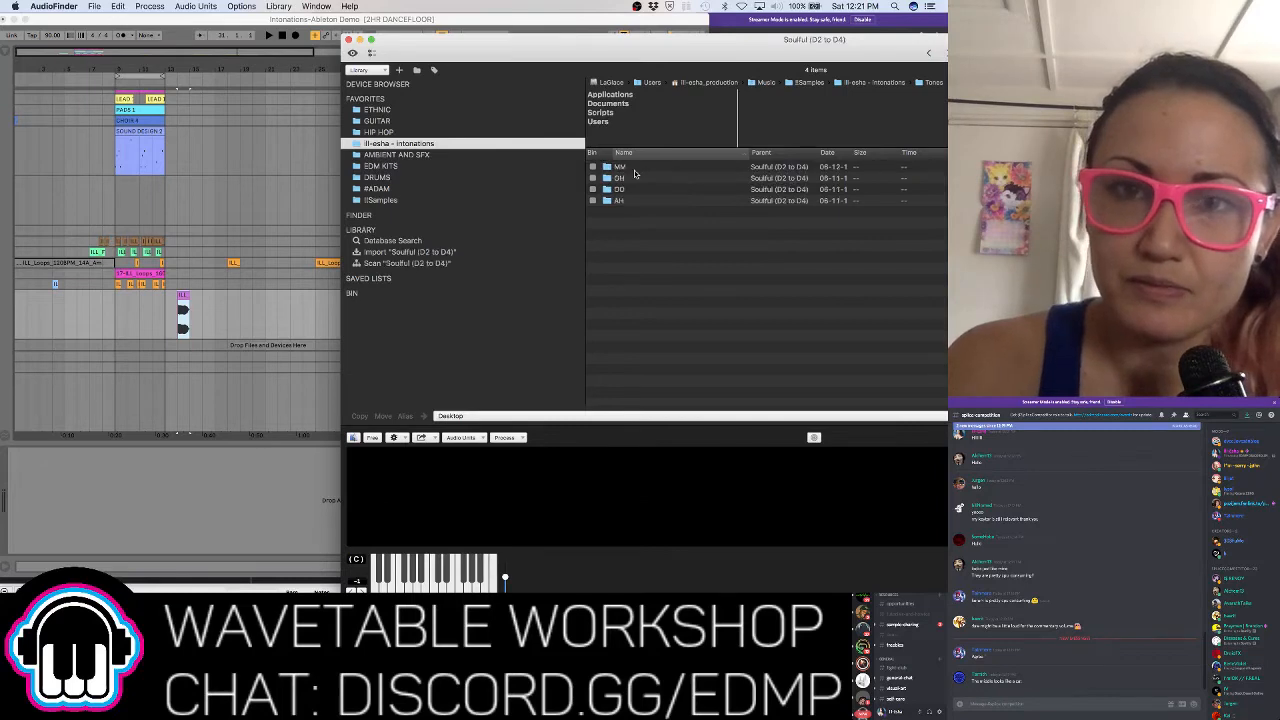
pyautogui.click(624, 168)
pyautogui.doubleClick(624, 168)
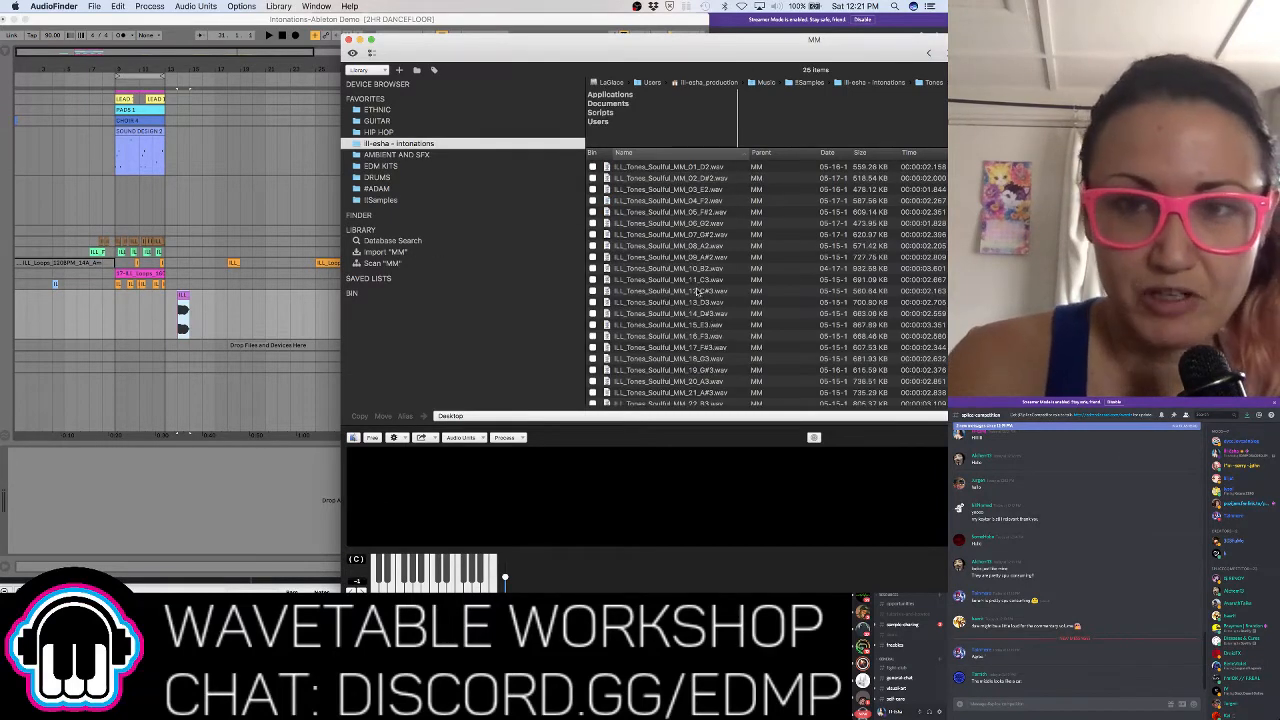
pyautogui.moveTo(695, 285); pyautogui.dragTo(198, 308)
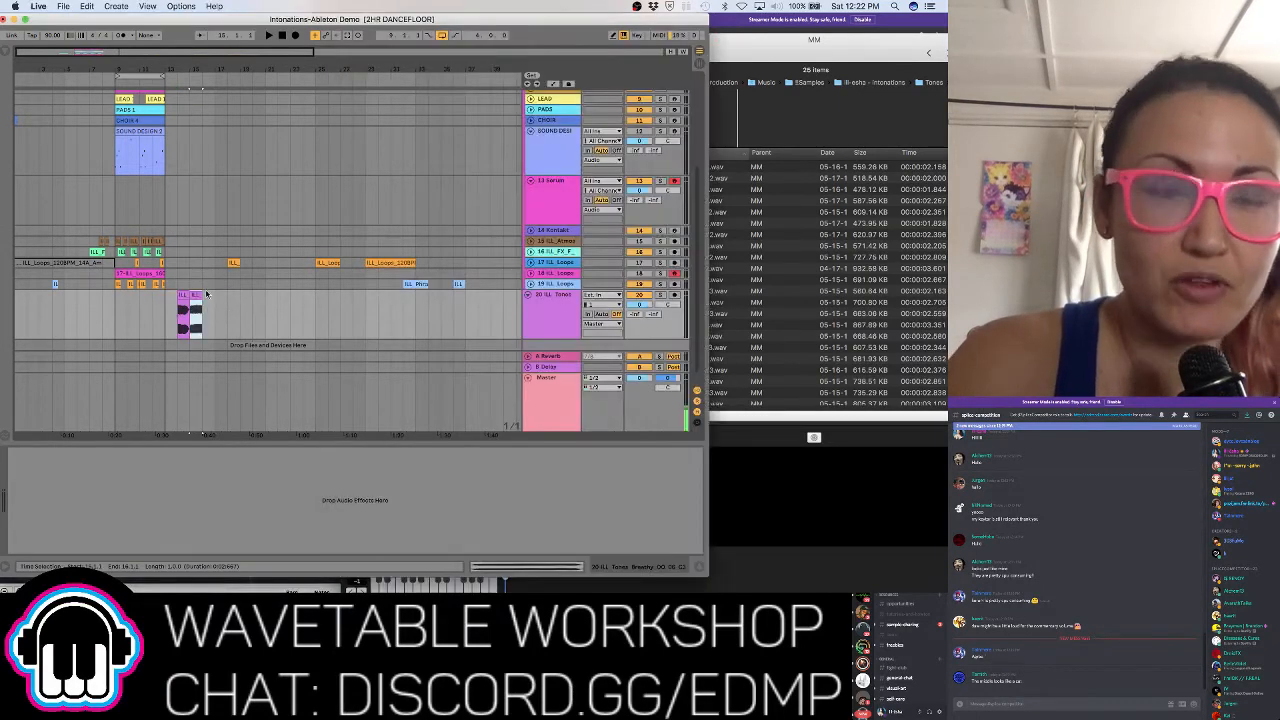
# Set a two-bar loop over both tone clips, solo their track and audition them
pyautogui.moveTo(151, 76); pyautogui.dragTo(197, 78)
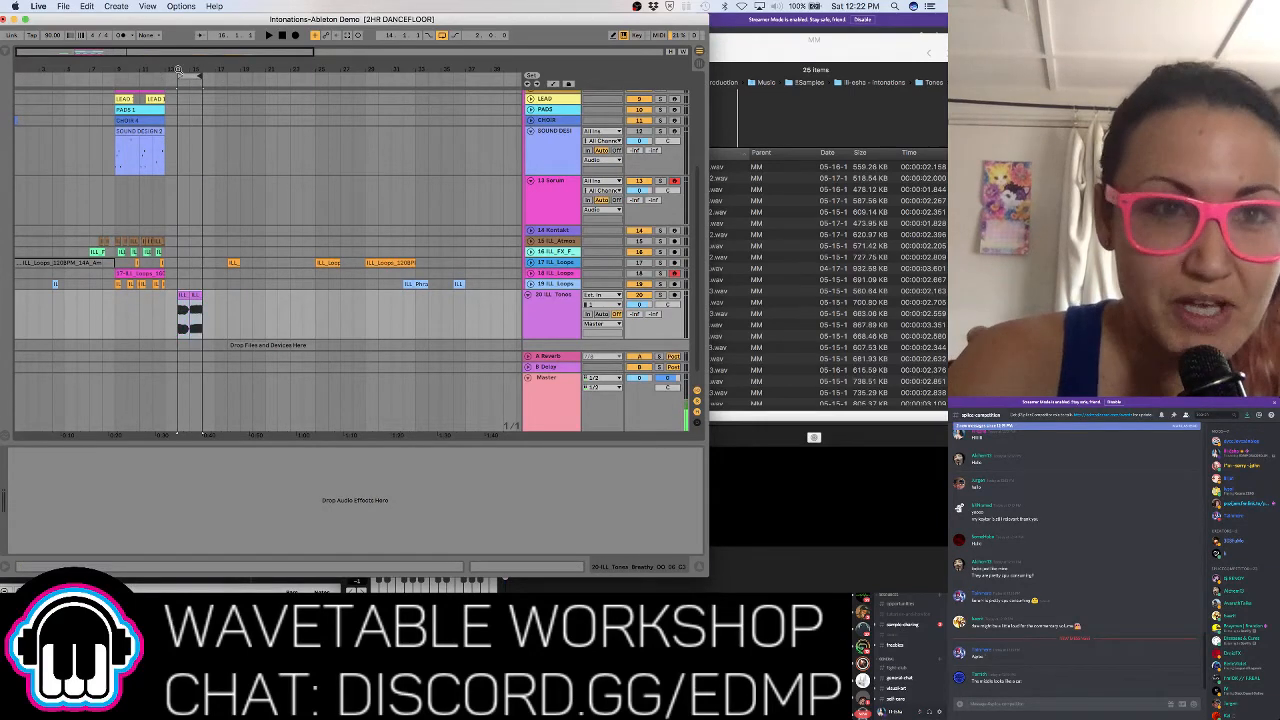
pyautogui.press('z')
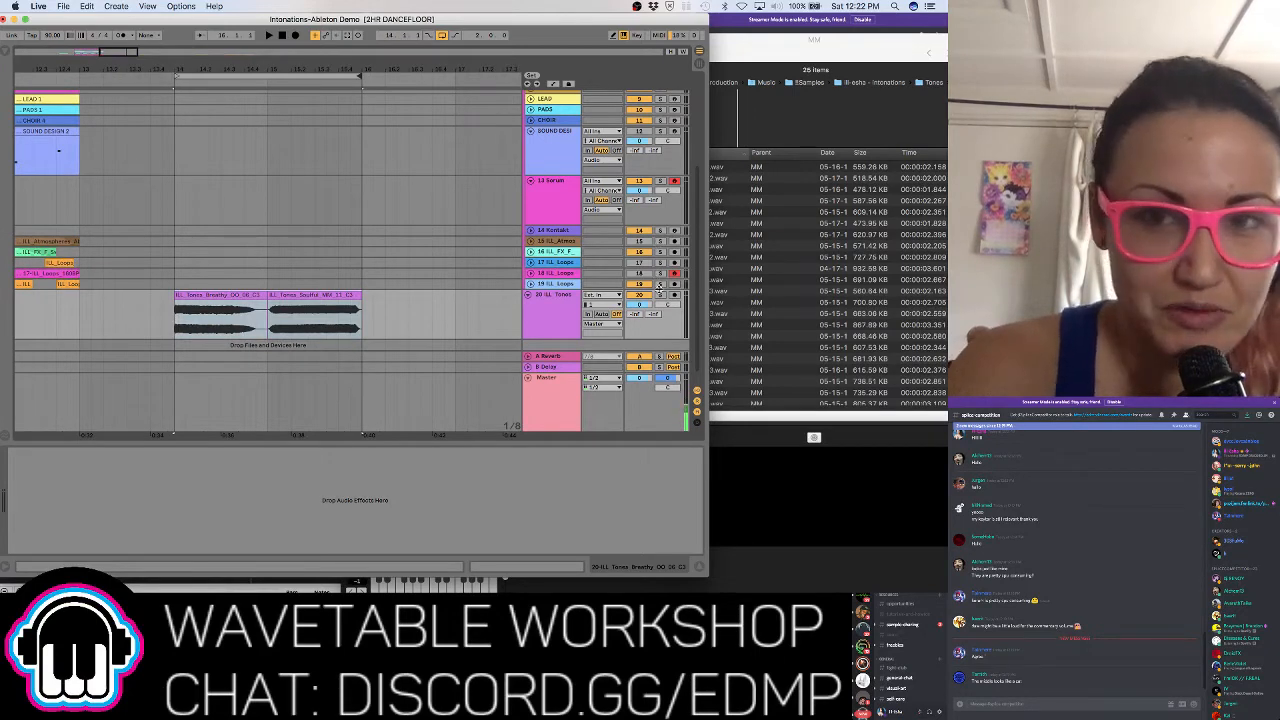
pyautogui.press('space')
pyautogui.press('space')
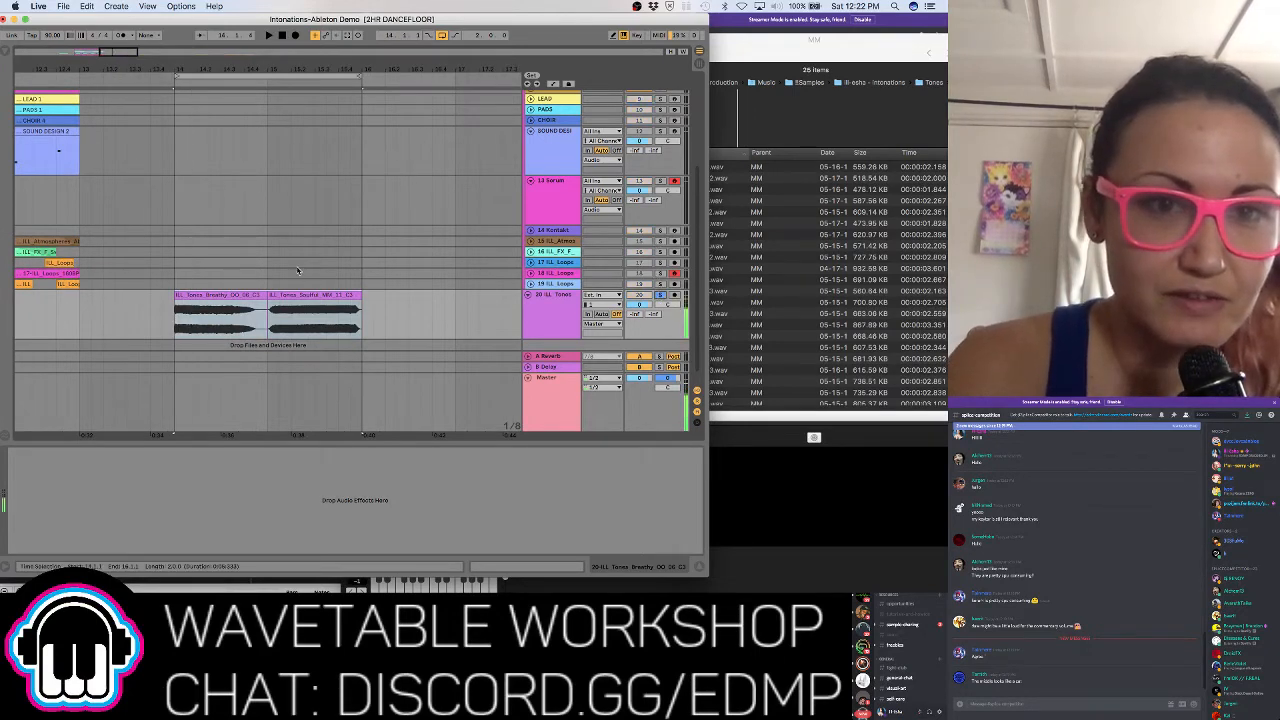
# Try doubling the Breathy clip's segment BPM during playback and restore the previous tempo
pyautogui.click(294, 303)
pyautogui.doubleClick(222, 297)
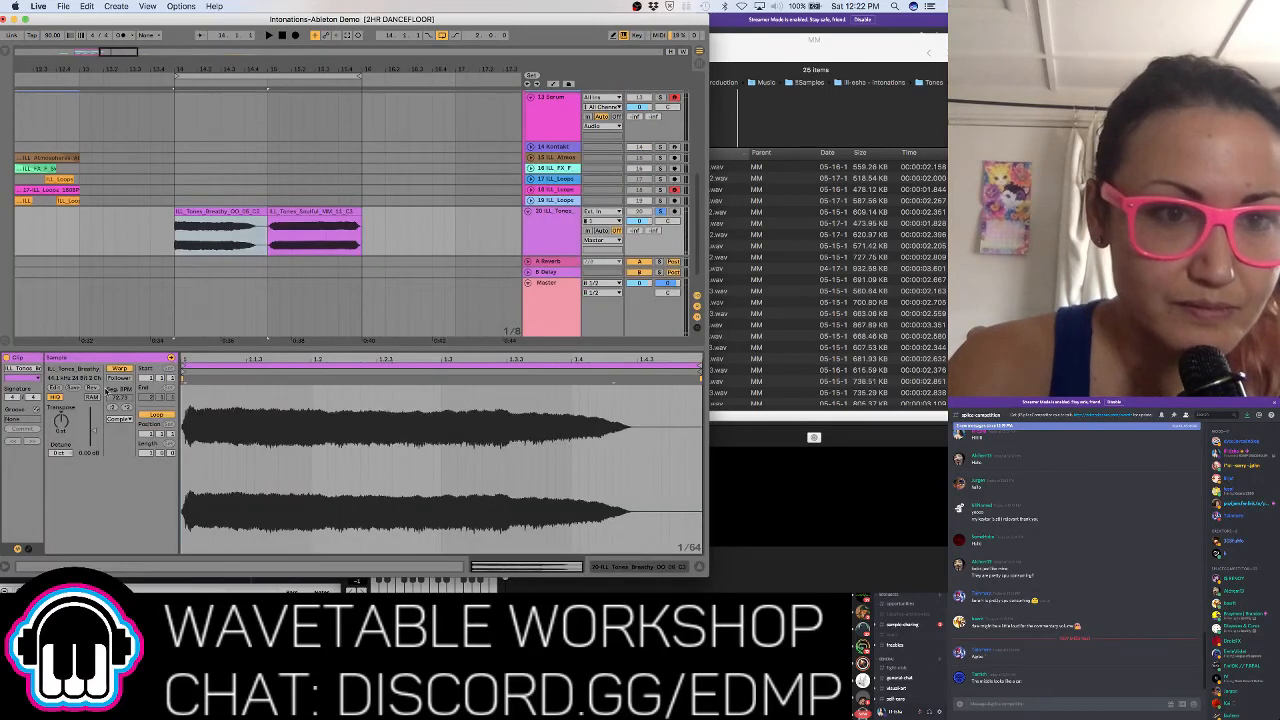
pyautogui.click(125, 408)
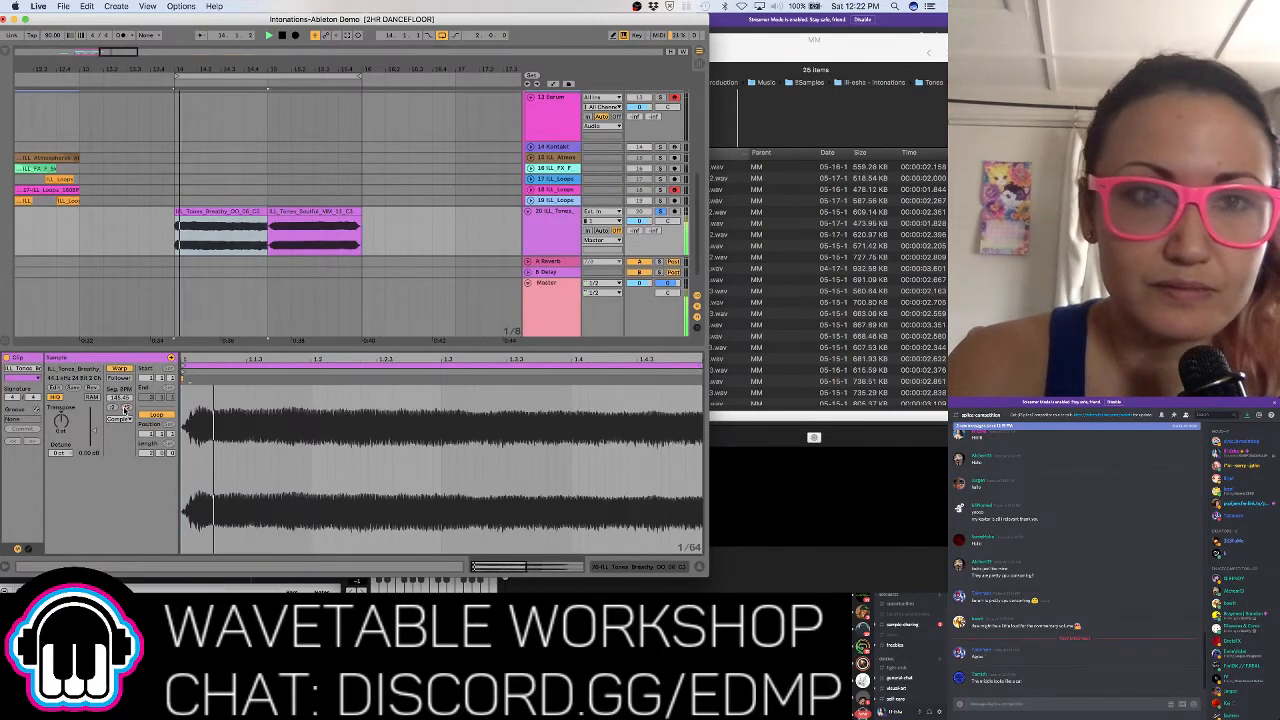
pyautogui.click(125, 408)
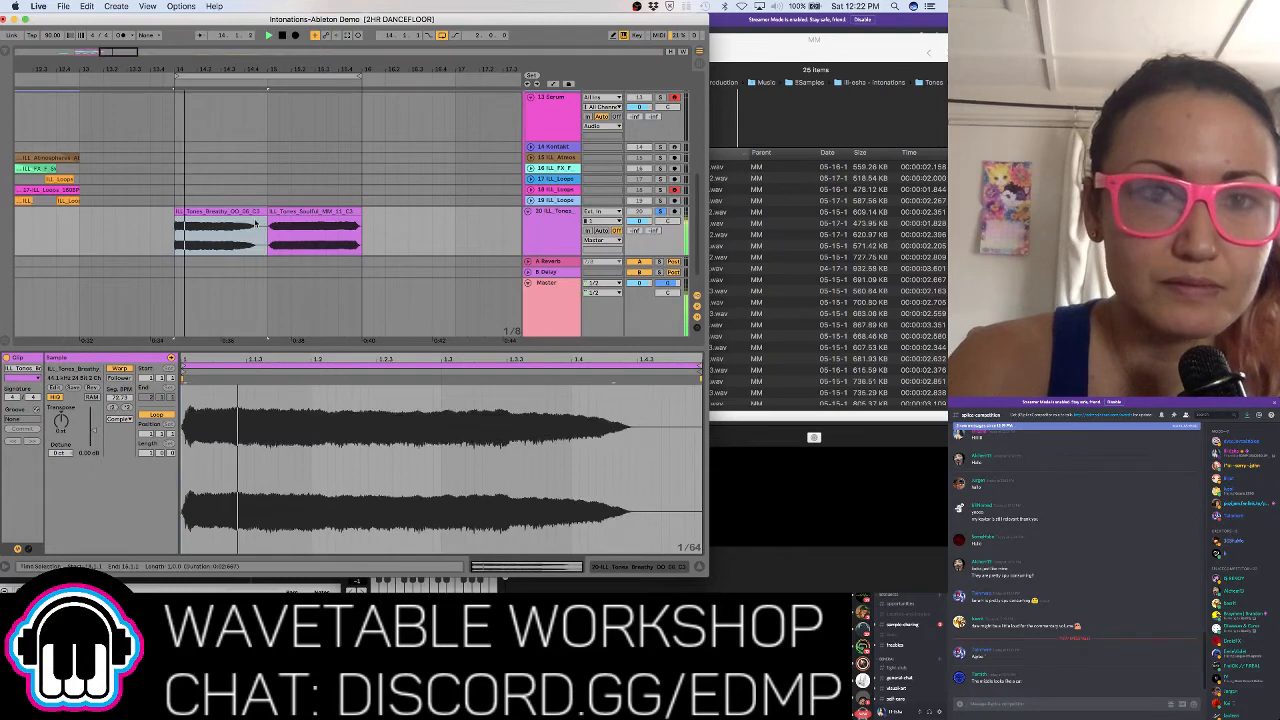
# Move a short slice of the Soulful clip into the middle of the Breathy clip, audition it and unsolo the track
pyautogui.moveTo(210, 243)
pyautogui.mouseDown()
pyautogui.moveTo(314, 239)
pyautogui.moveTo(216, 227)
pyautogui.mouseUp()
pyautogui.press('Delete')
pyautogui.click(207, 224)
pyautogui.click(207, 224)
pyautogui.press('space')
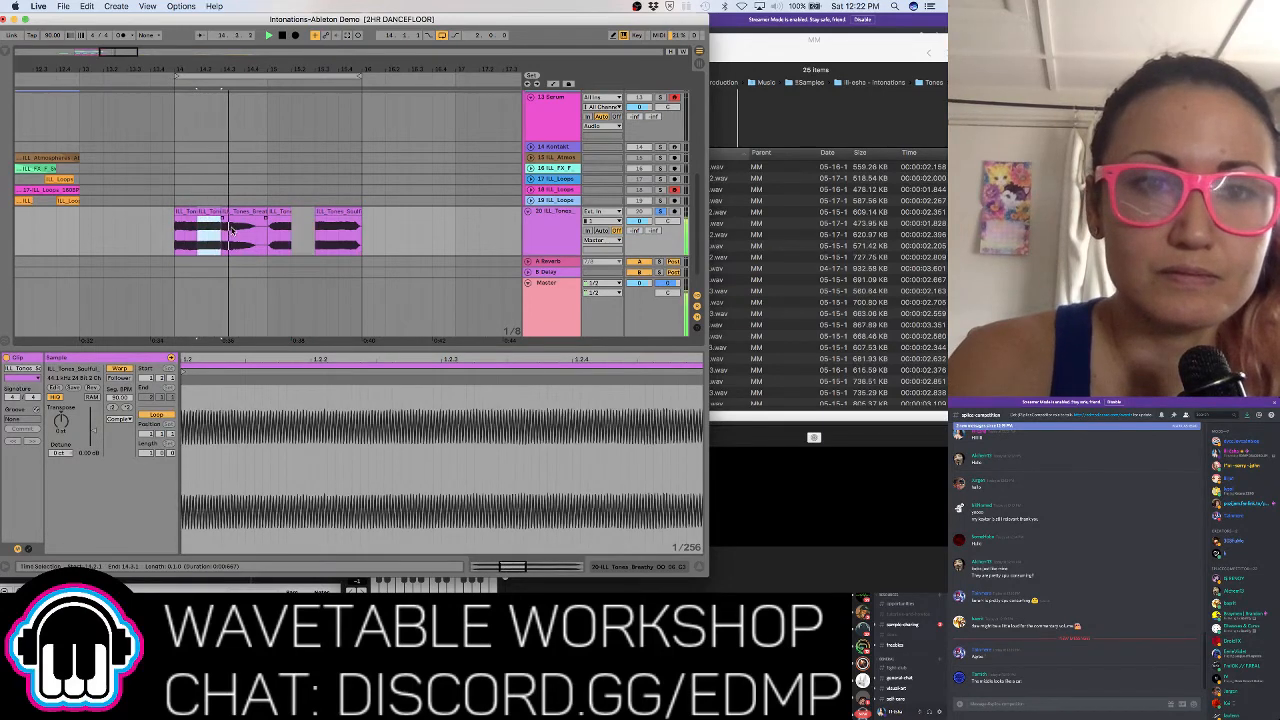
pyautogui.press('space')
pyautogui.click(660, 212)
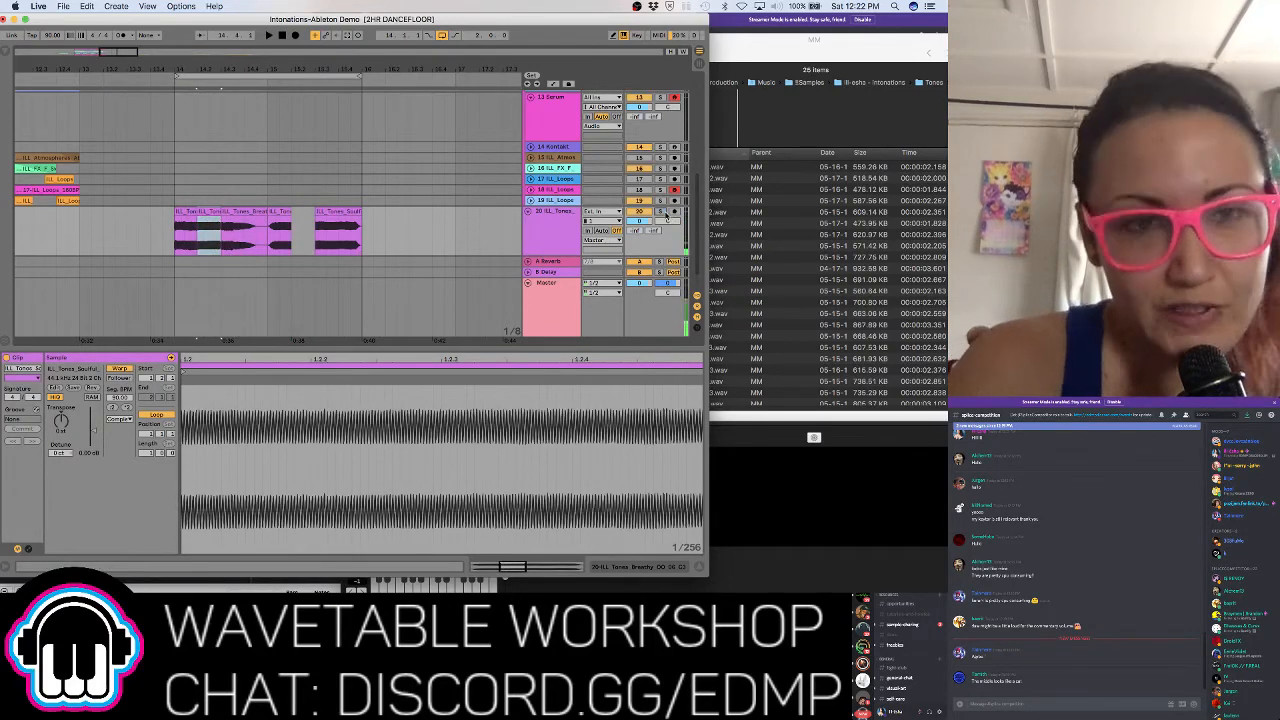
# Crossfade both edges of the inserted Soulful slice with the Breathy sections around it
pyautogui.moveTo(183, 72); pyautogui.dragTo(194, 92)
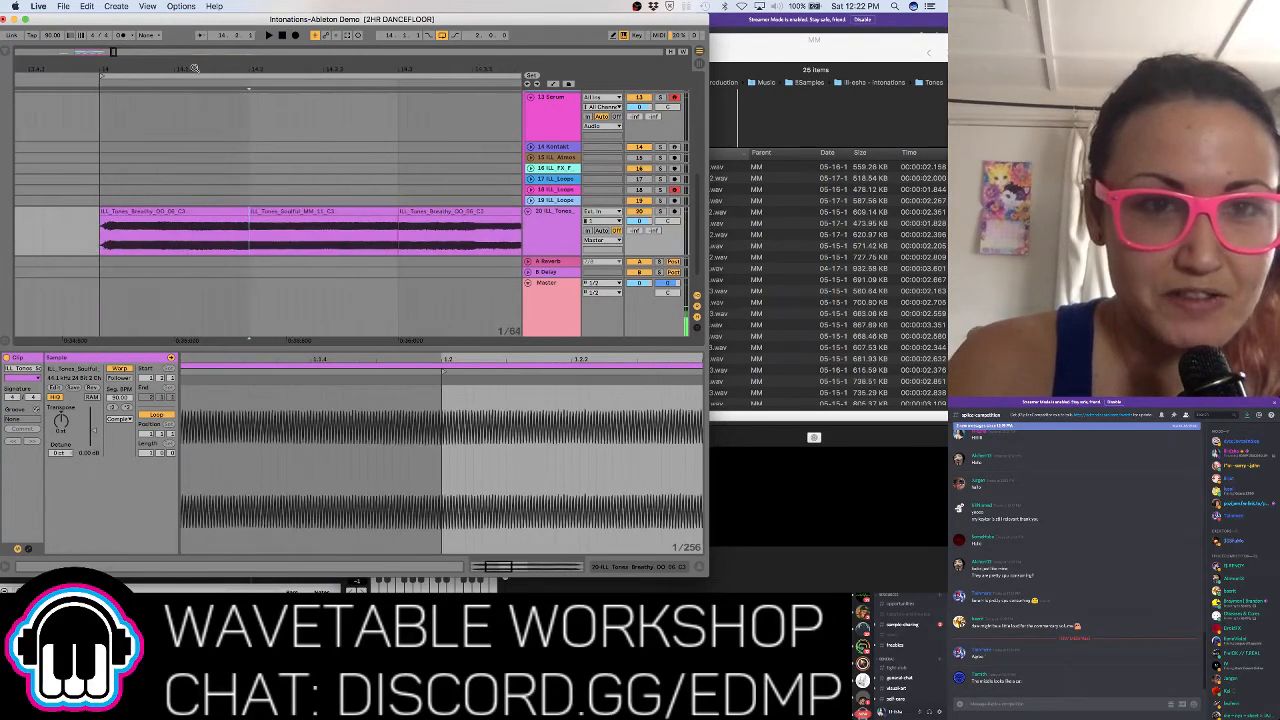
pyautogui.click(263, 244)
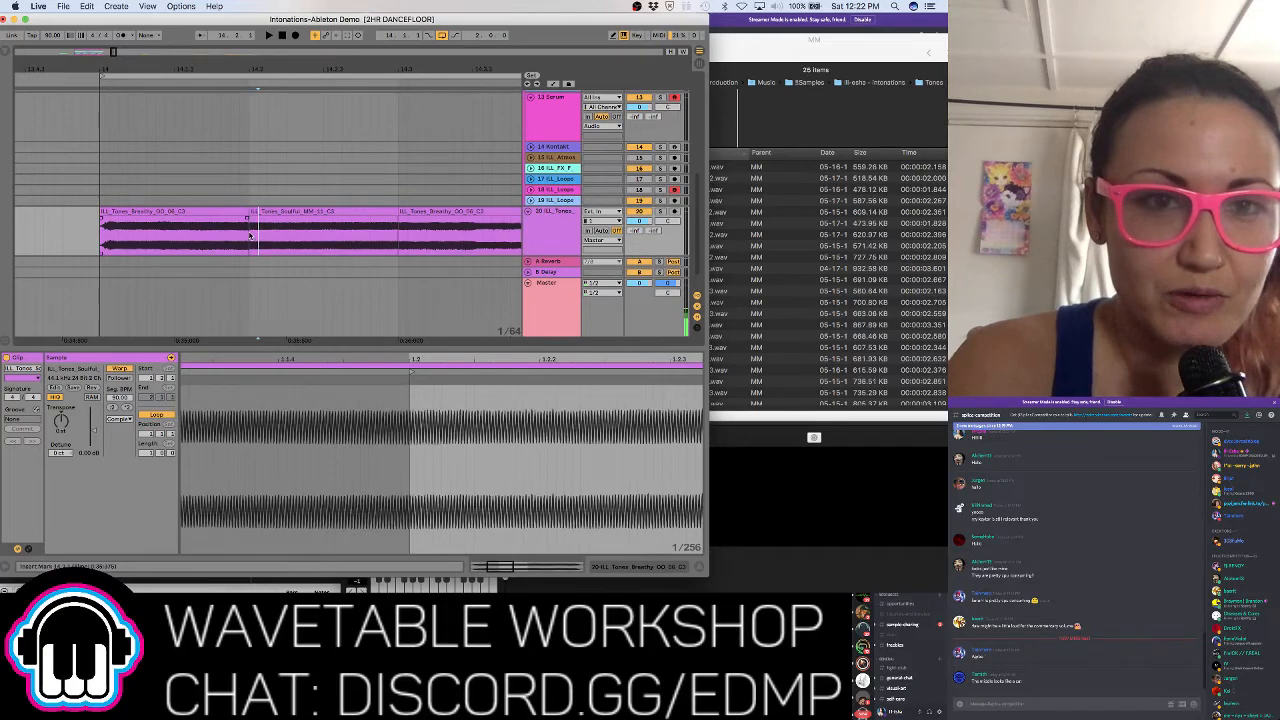
pyautogui.moveTo(250, 221); pyautogui.dragTo(276, 221)
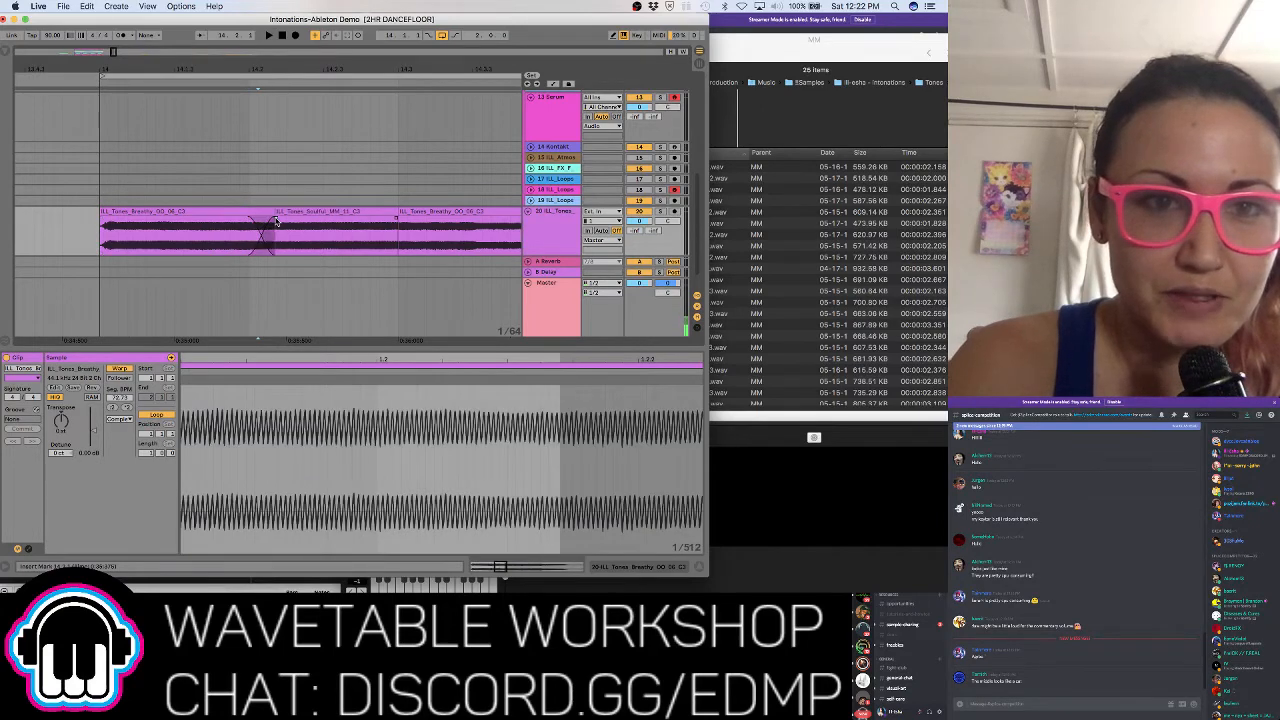
pyautogui.moveTo(399, 220); pyautogui.dragTo(368, 221)
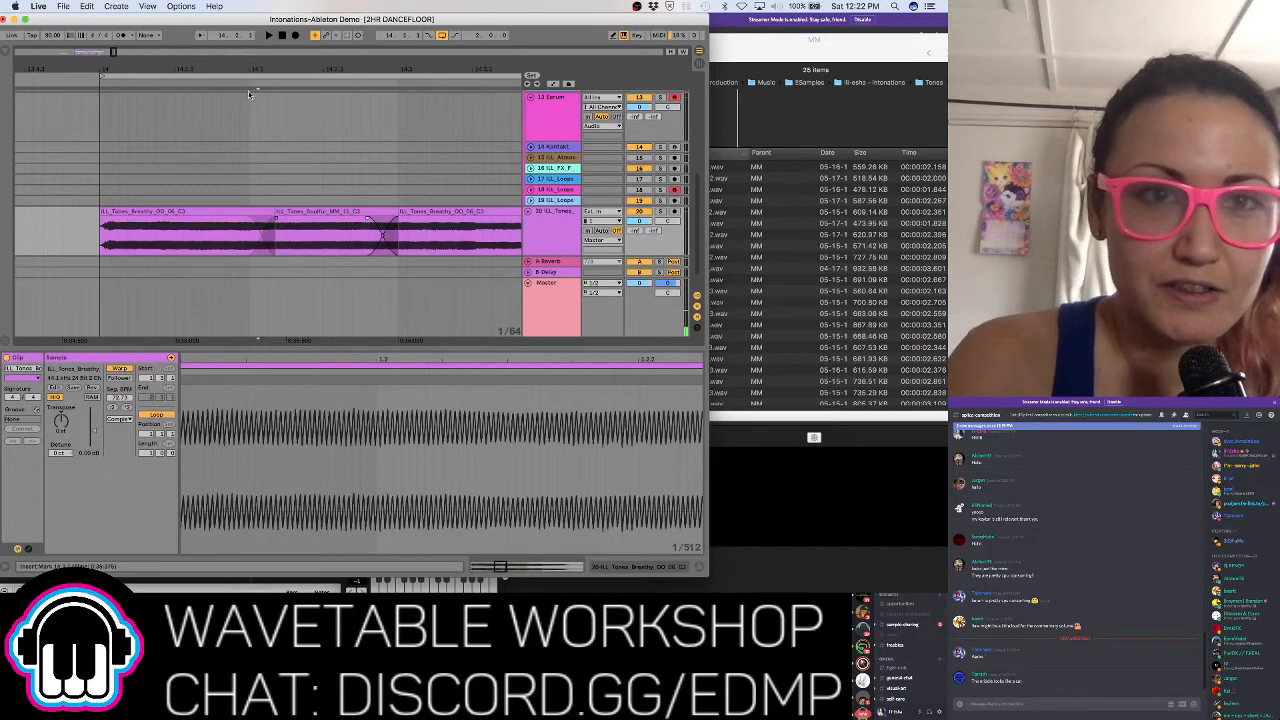
# Halve the segment BPM of the last Breathy section and delete the second half of the selected stretch
pyautogui.moveTo(250, 70); pyautogui.dragTo(256, 30)
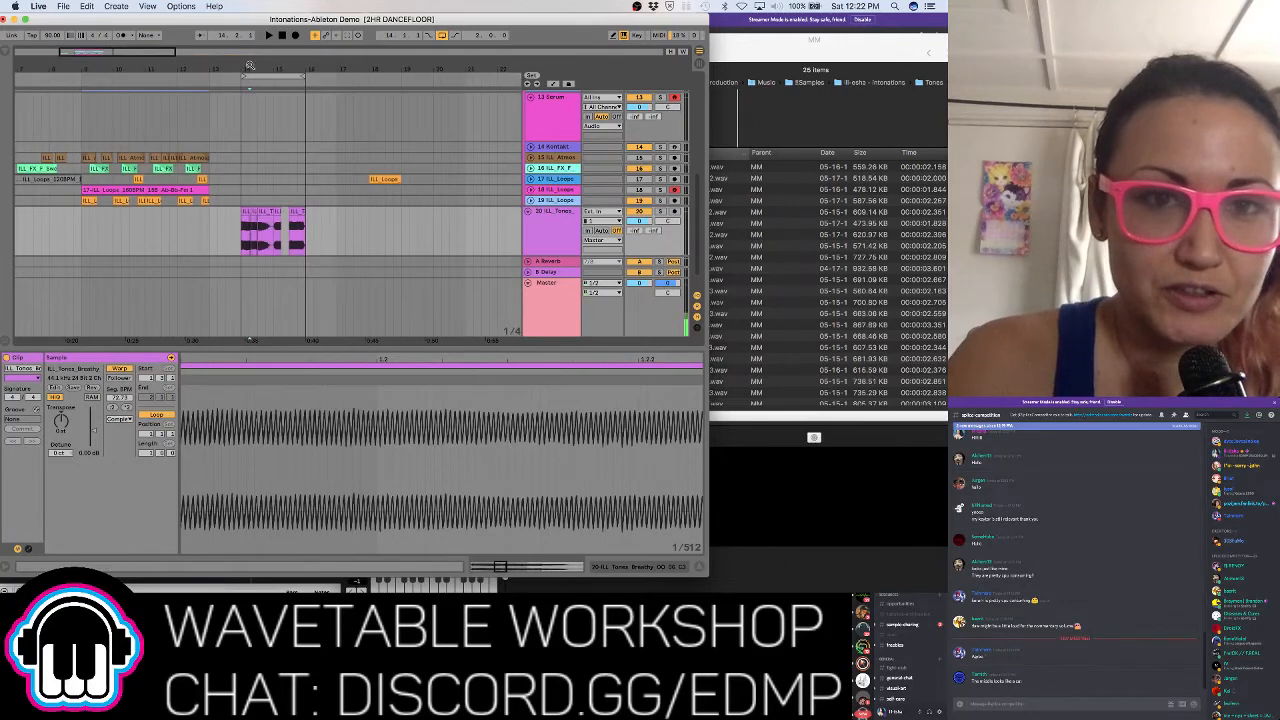
pyautogui.click(262, 213)
pyautogui.click(113, 408)
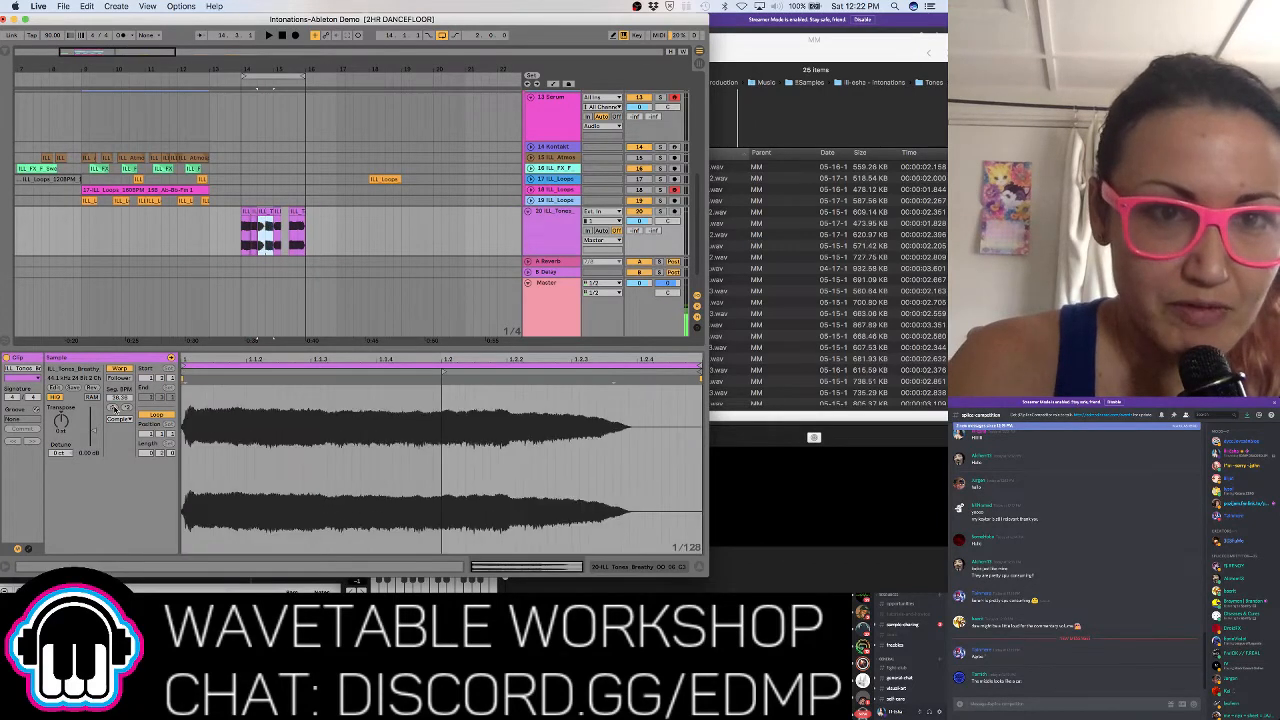
pyautogui.moveTo(240, 70); pyautogui.dragTo(240, 74)
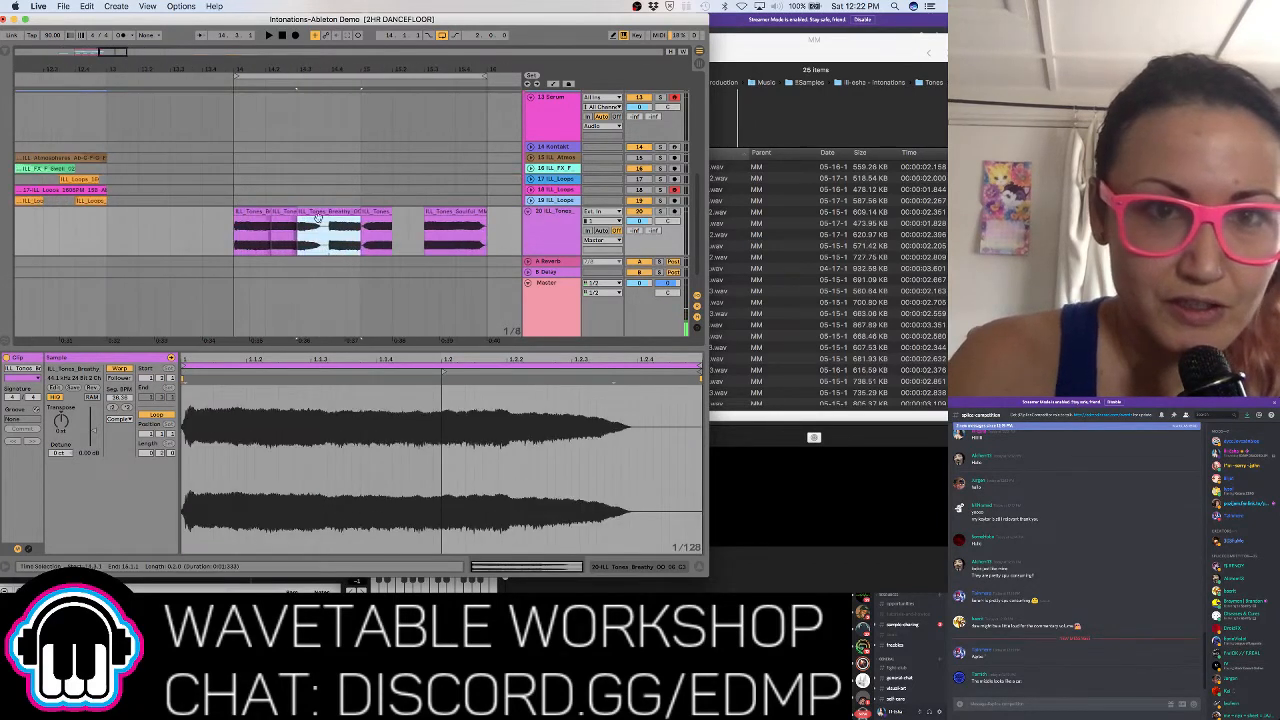
pyautogui.moveTo(328, 232); pyautogui.dragTo(363, 242)
pyautogui.press('Delete')
# Consolidate the two Breathy sections and the Soulful slice between them into one clip
pyautogui.click(308, 212)
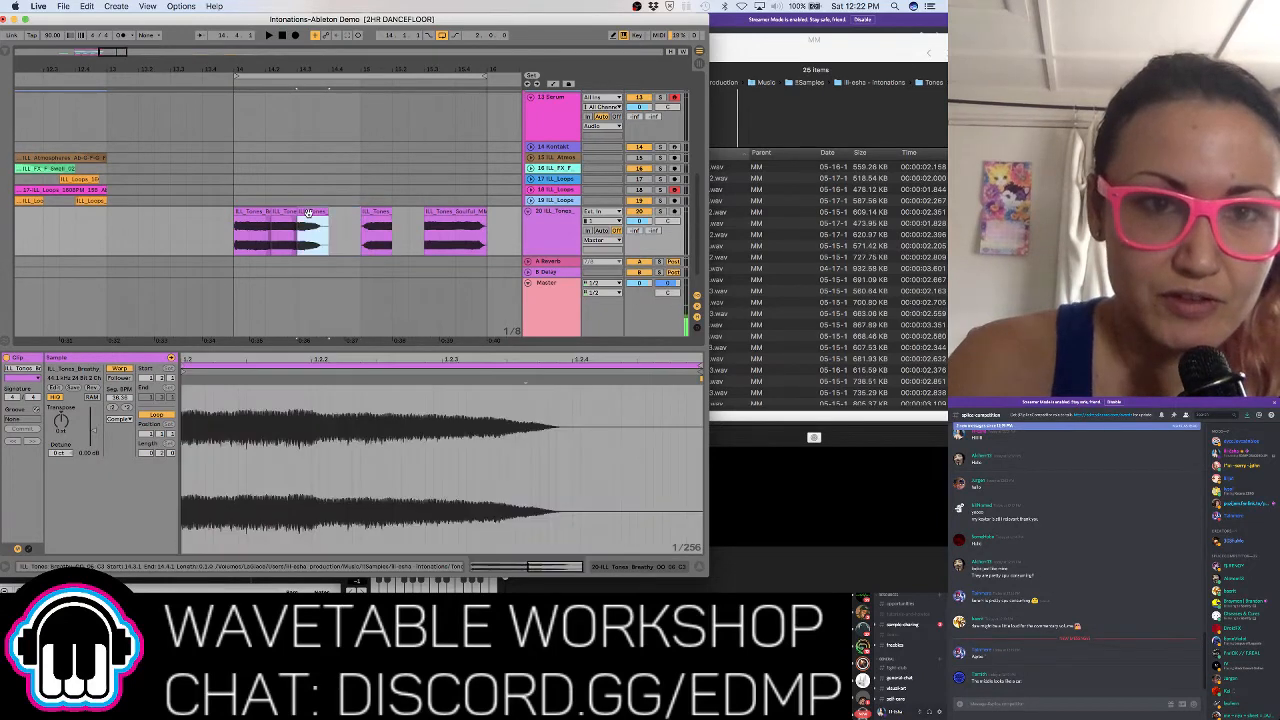
pyautogui.keyDown('shift'); pyautogui.click(257, 212); pyautogui.keyUp('shift')
pyautogui.press('super+j')
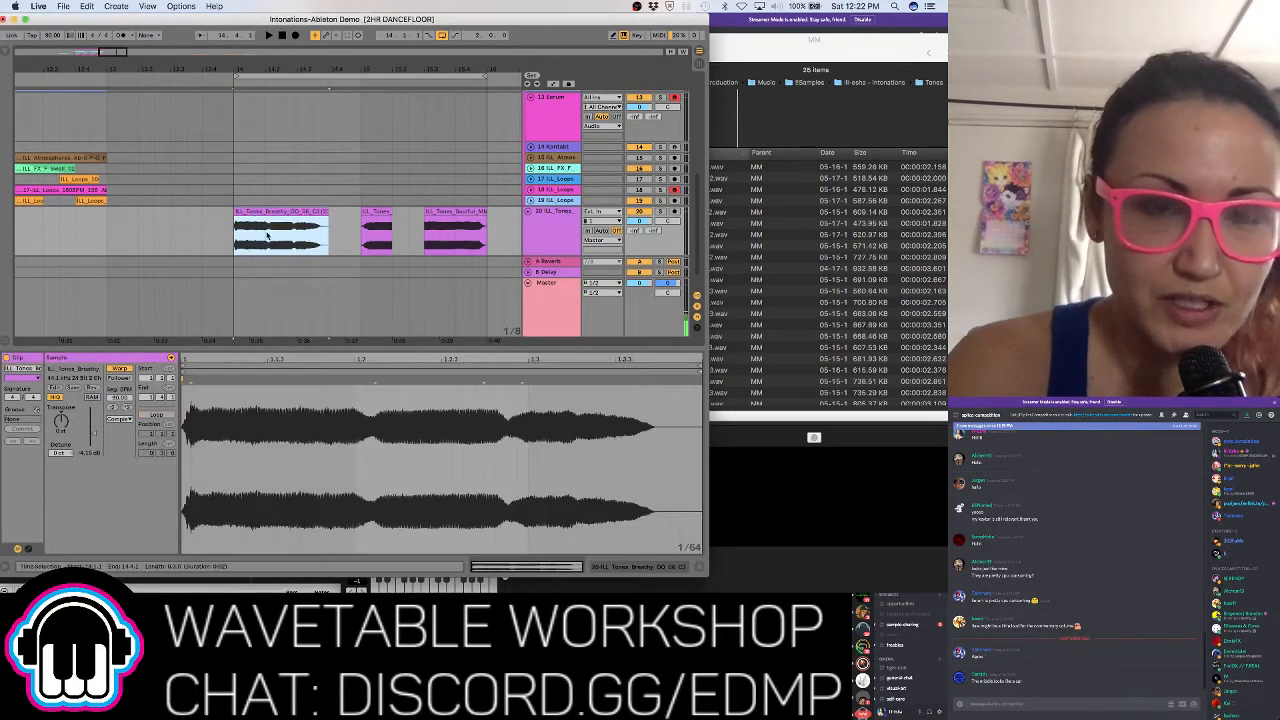
# Audition the consolidated tone clip, shorten the loop to end just past it and select the clip
pyautogui.press('space')
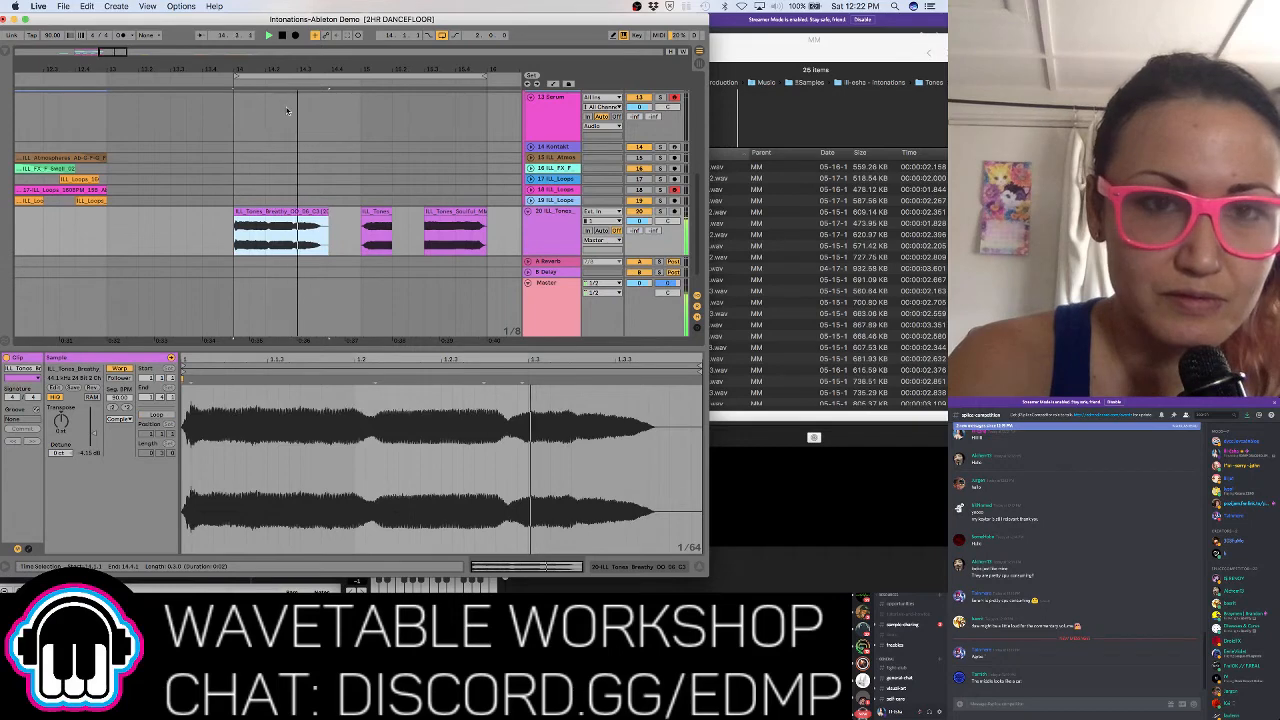
pyautogui.press('space')
pyautogui.moveTo(485, 76); pyautogui.dragTo(343, 108)
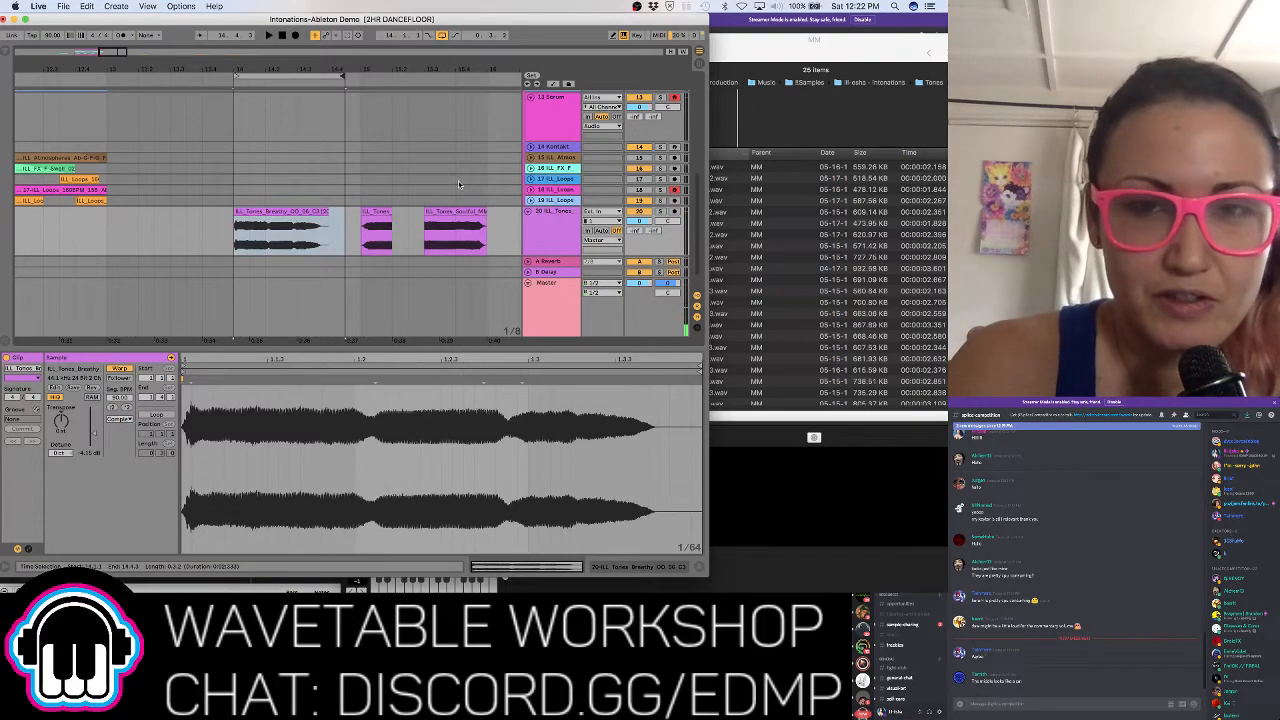
pyautogui.click(302, 225)
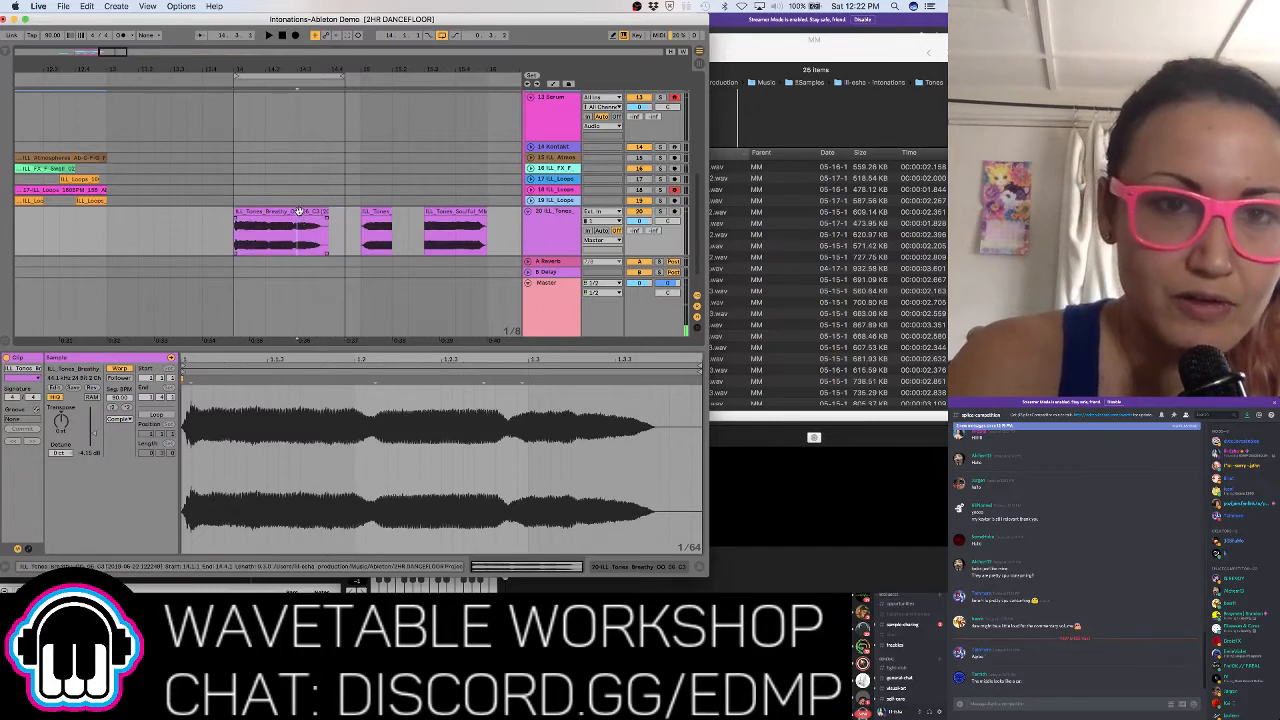
# Reveal the consolidated Breathy clip's audio file in Finder and move the Finder window off the arrangement tracks
pyautogui.rightClick(299, 211)
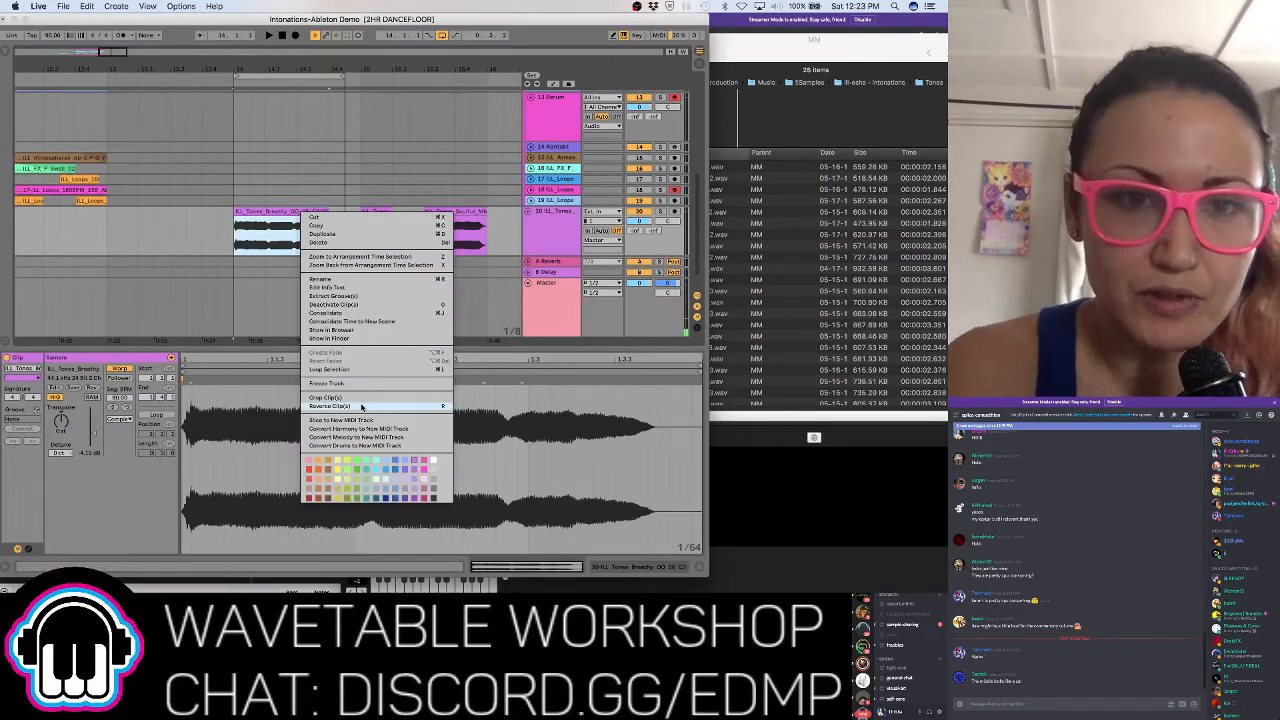
pyautogui.click(351, 338)
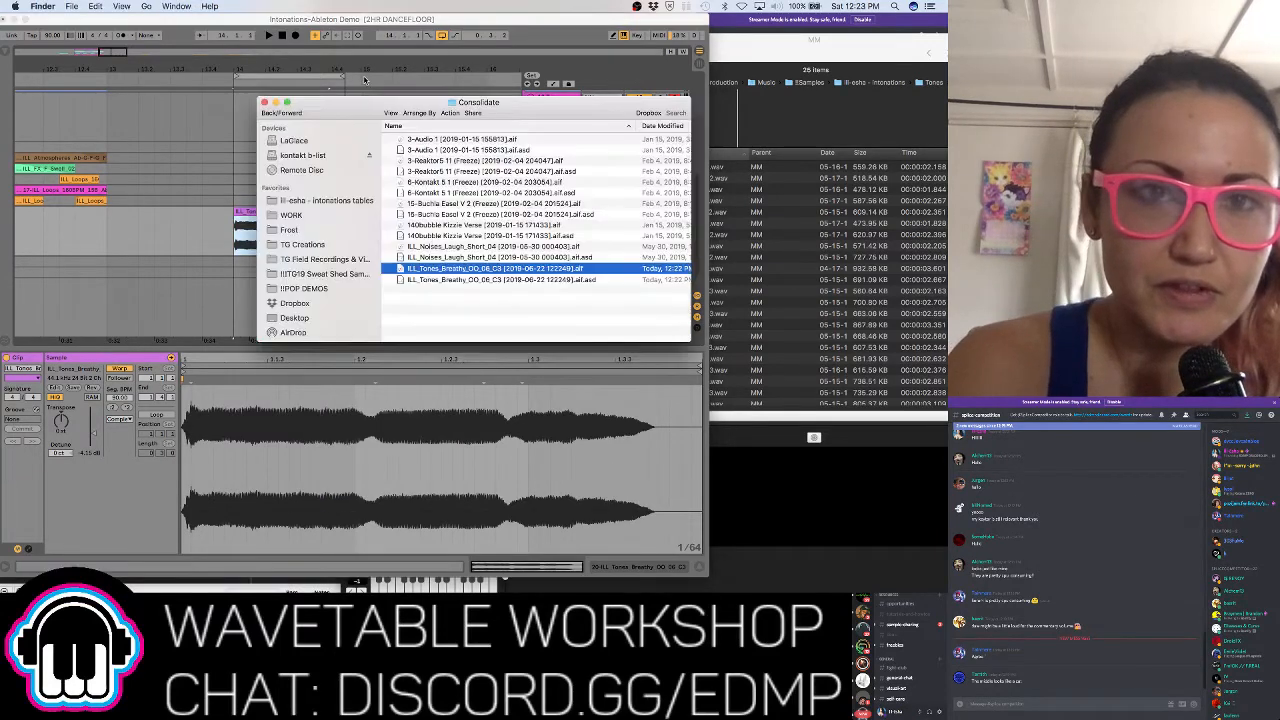
pyautogui.moveTo(354, 137); pyautogui.dragTo(626, 411)
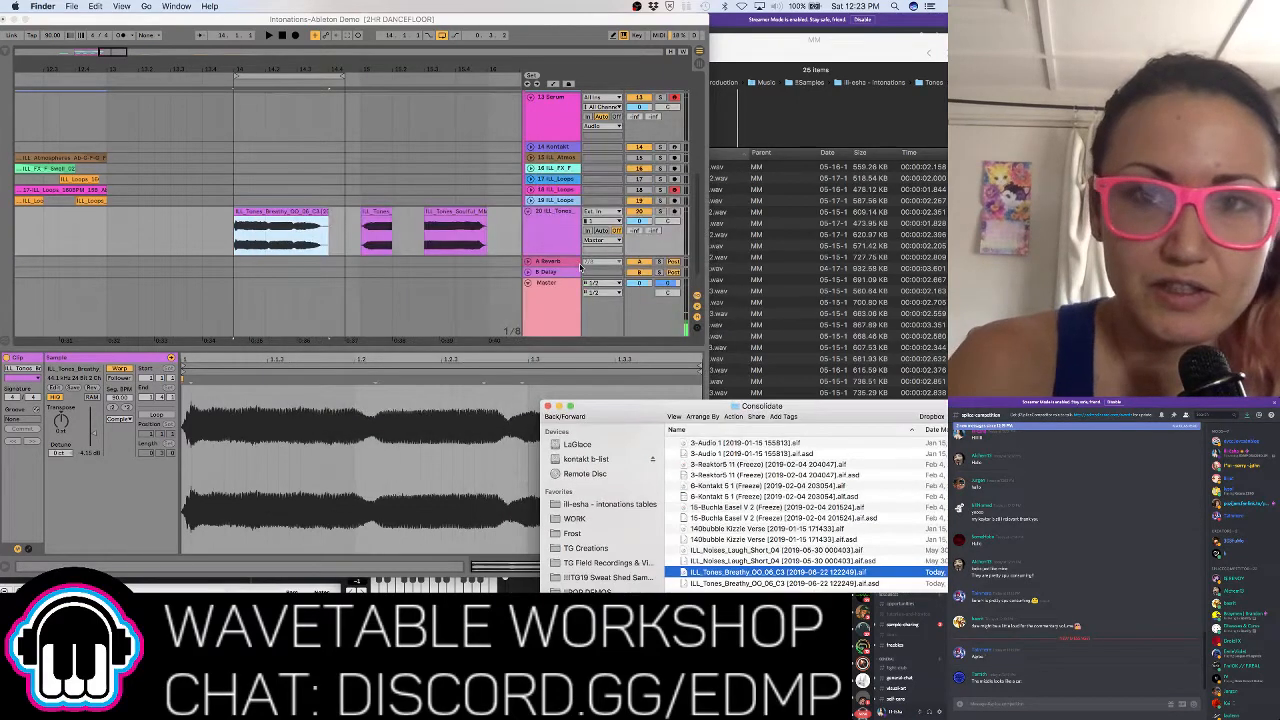
# Open Serum from the 13 Serum track, leave the wavetable editor and initialize the preset
pyautogui.scroll(3, 565, 186)
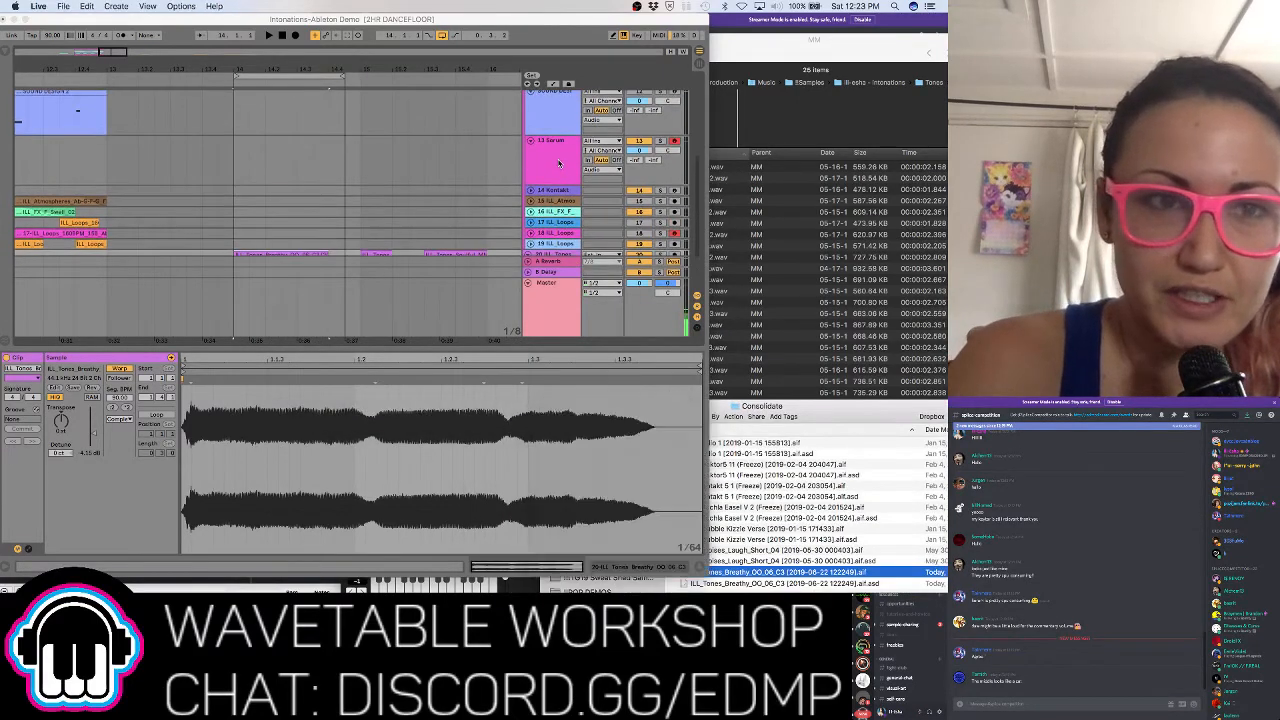
pyautogui.click(558, 163)
pyautogui.moveTo(548, 180); pyautogui.dragTo(416, 145)
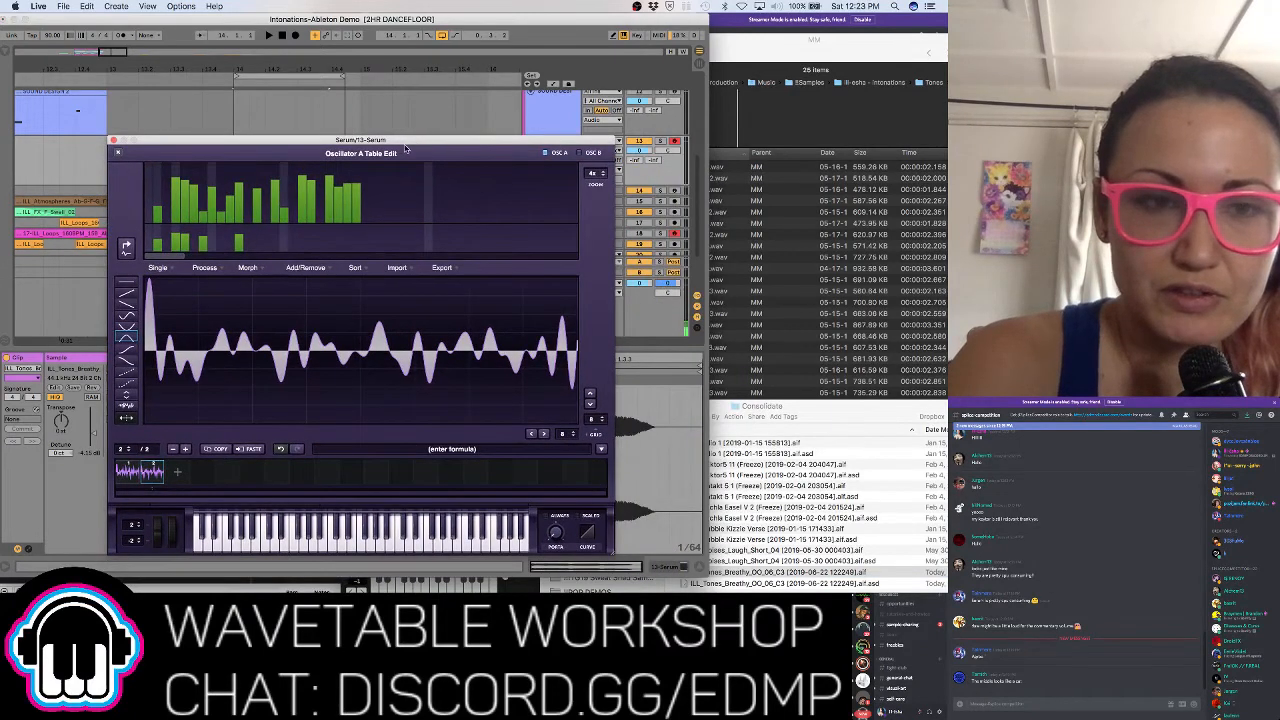
pyautogui.click(117, 152)
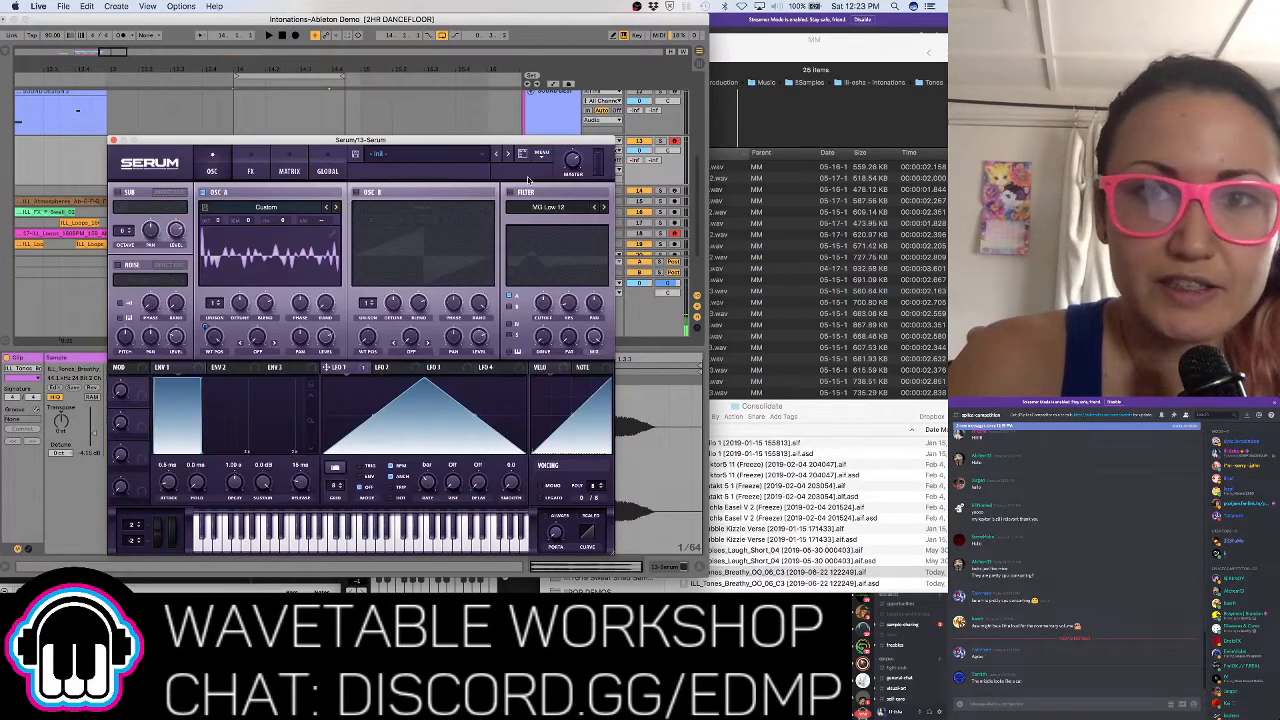
pyautogui.click(541, 153)
pyautogui.click(565, 177)
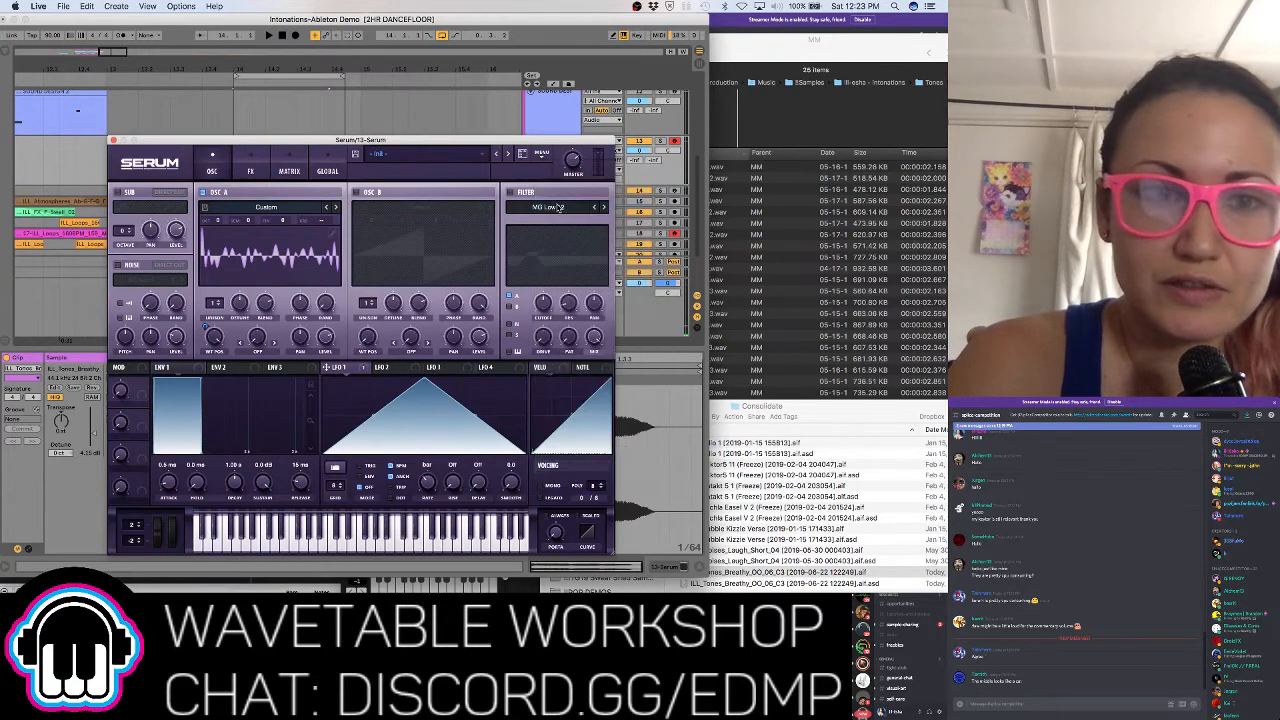
# Modulate oscillator A's wavetable position with LFO 1 at a 1/2 rate and open its table editor beside the Finder window
pyautogui.moveTo(329, 367); pyautogui.dragTo(213, 337)
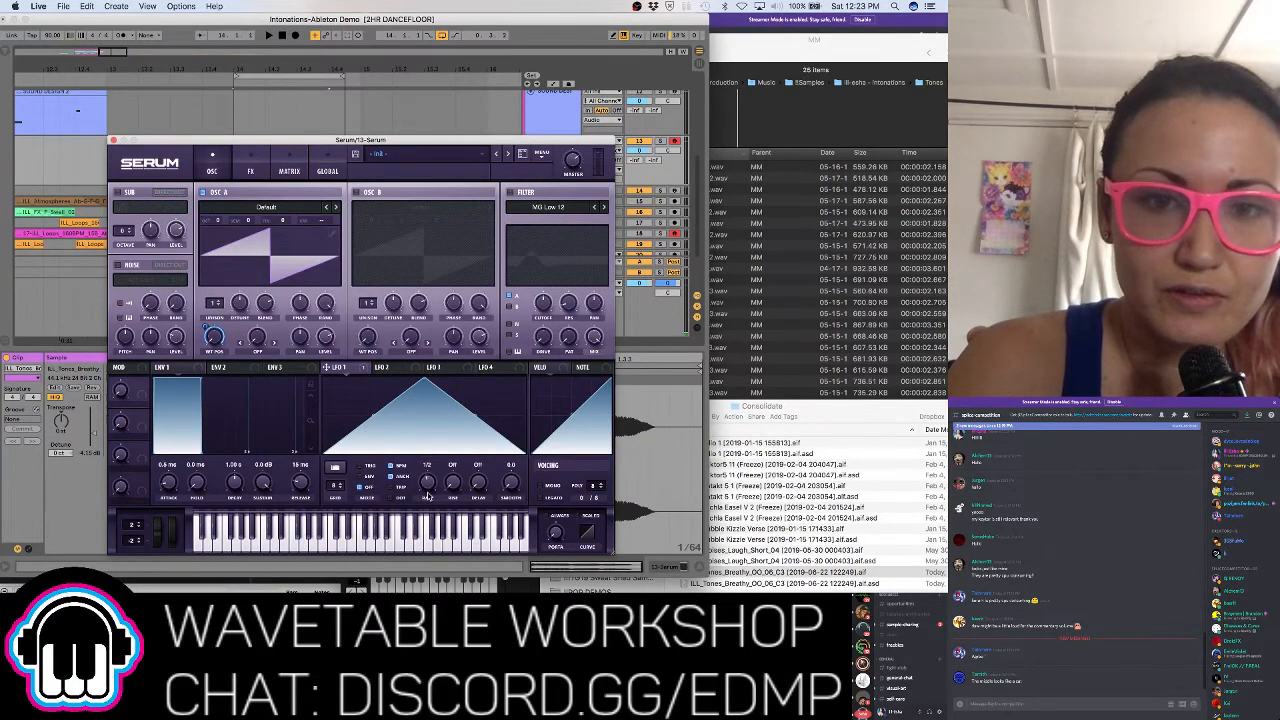
pyautogui.click(331, 228)
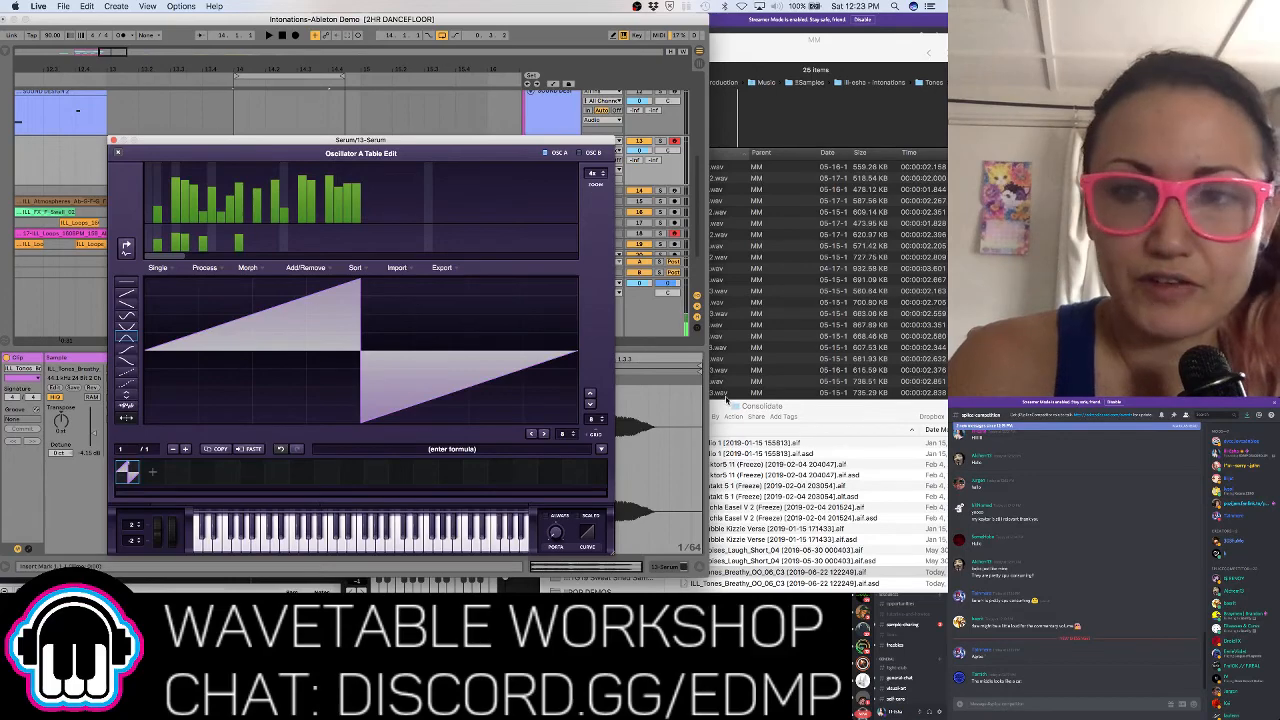
pyautogui.moveTo(793, 406); pyautogui.dragTo(846, 287)
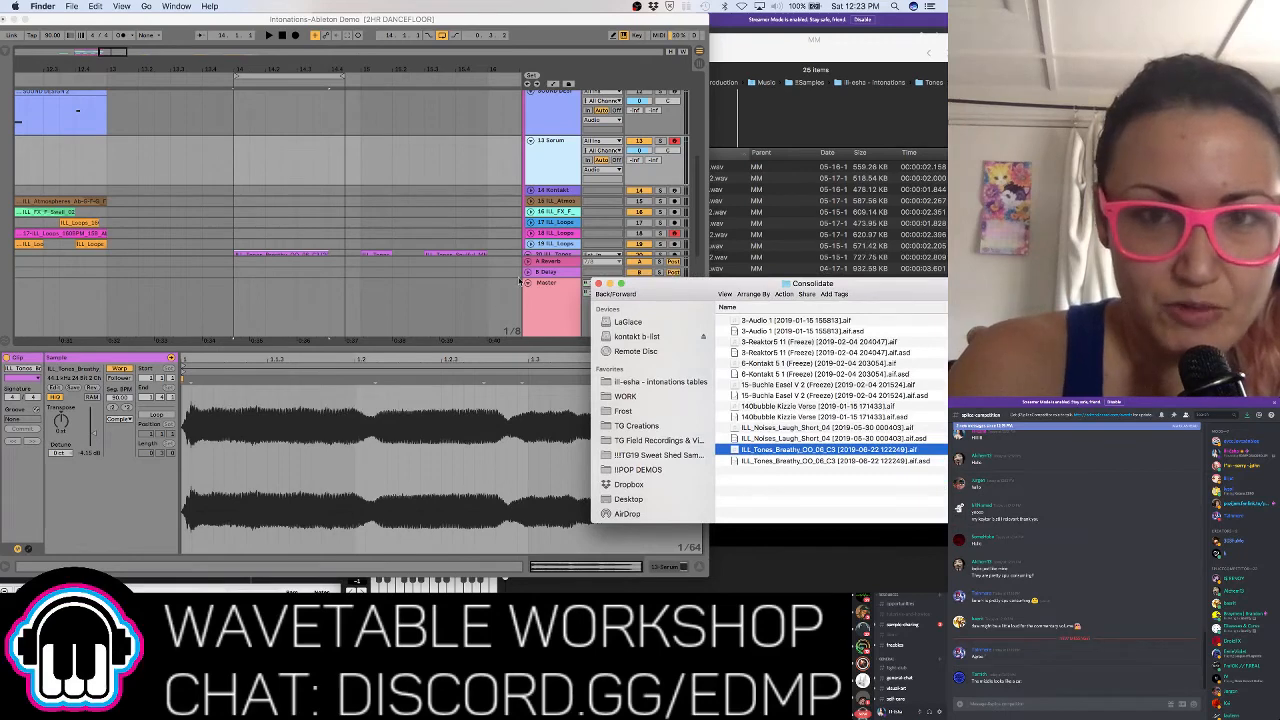
pyautogui.click(527, 270)
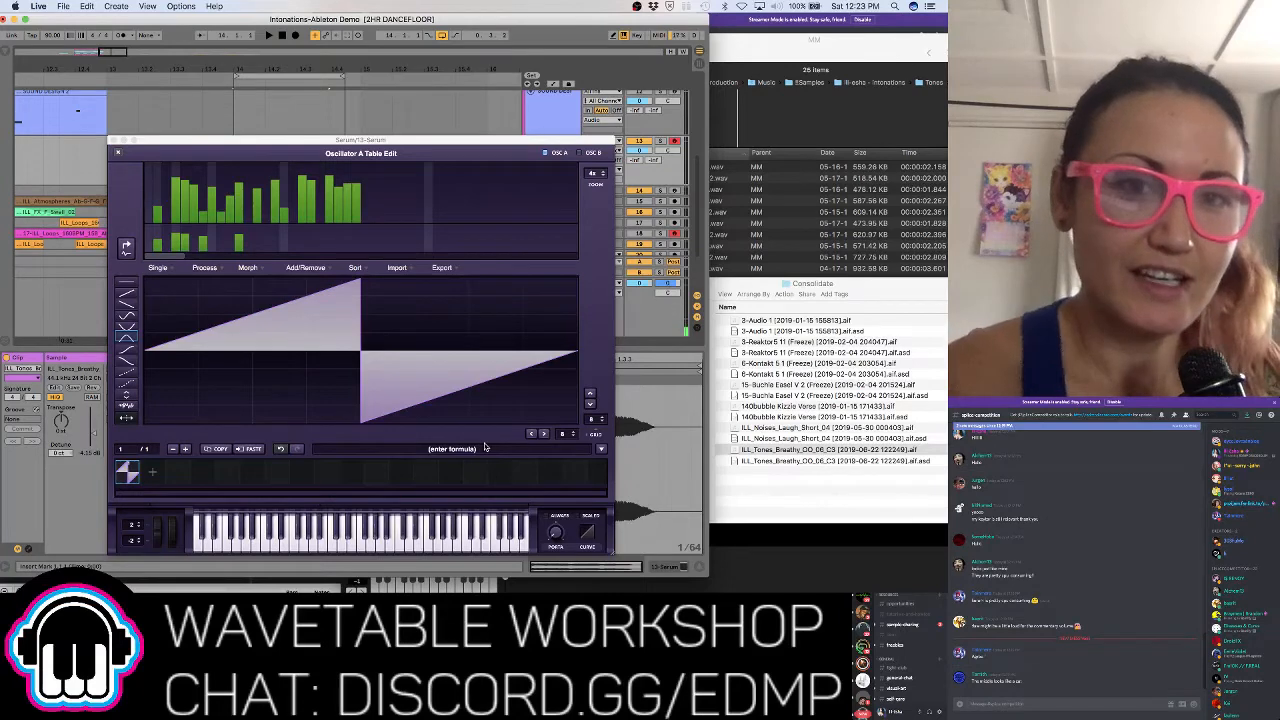
# Apply the Octave Saw formula to the wavetable frame, followed by the triangle (off phase) formula
pyautogui.click(601, 449)
pyautogui.moveTo(605, 459)
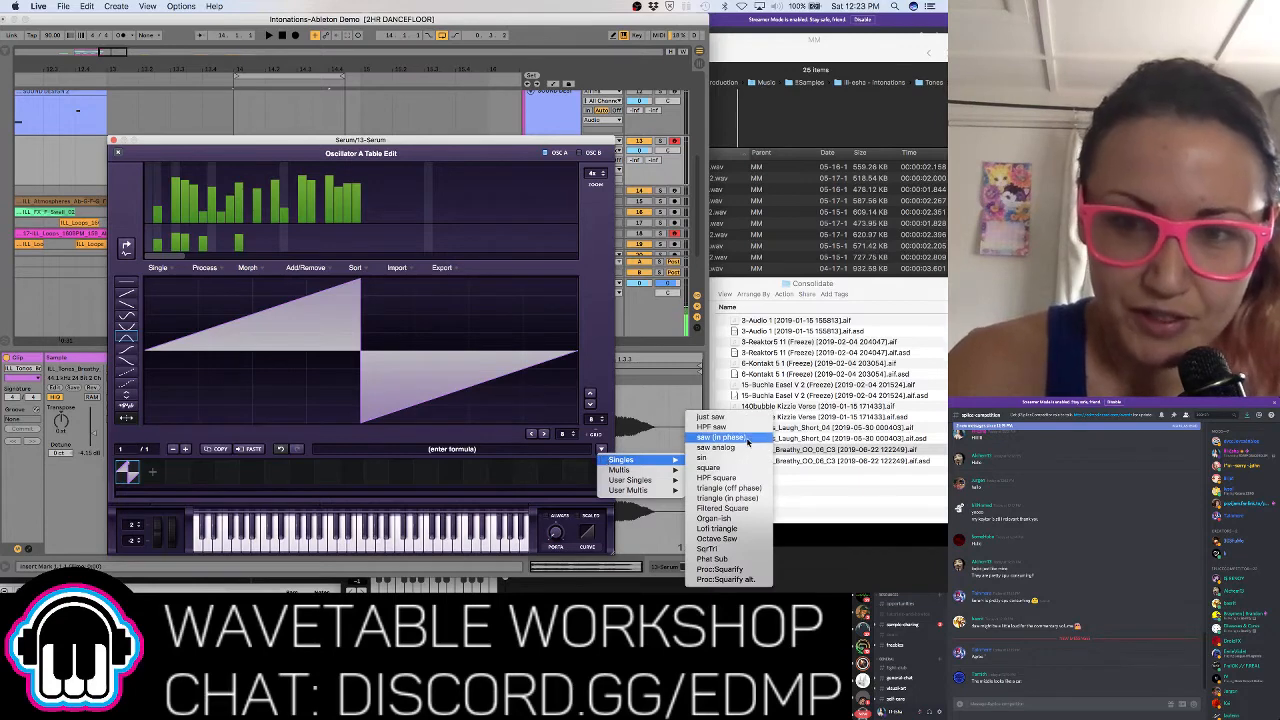
pyautogui.click(722, 540)
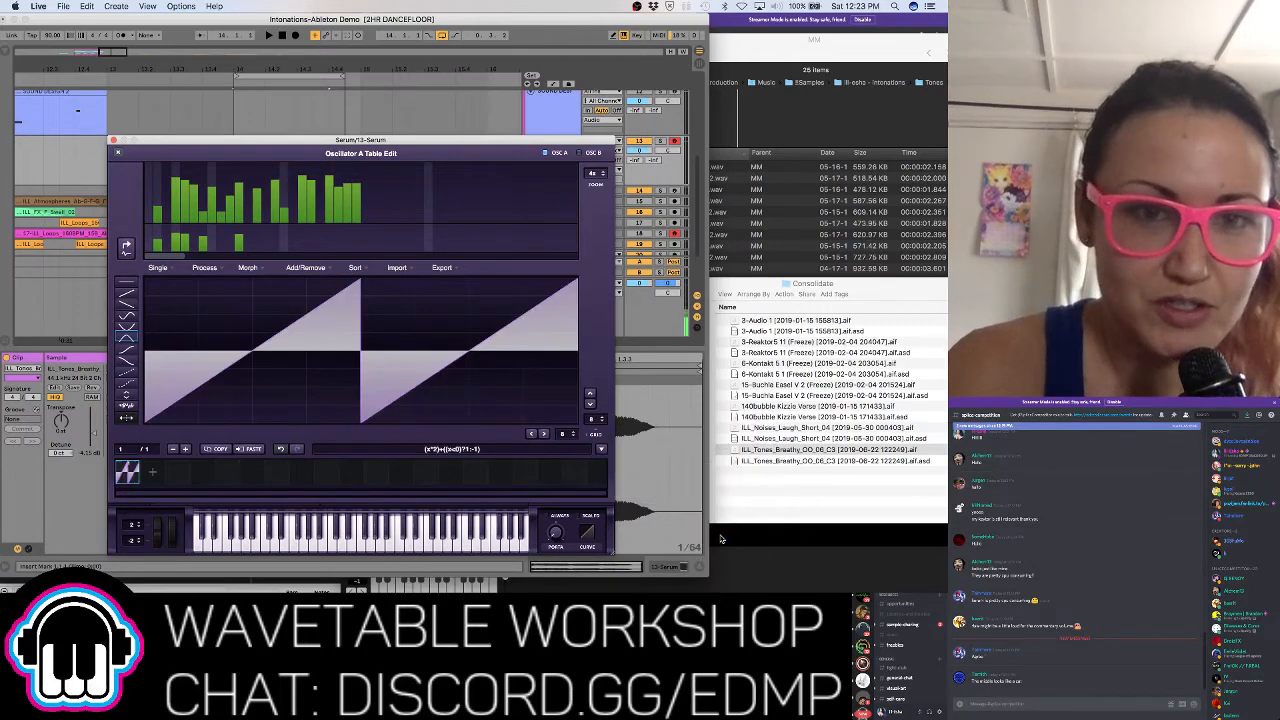
pyautogui.click(601, 449)
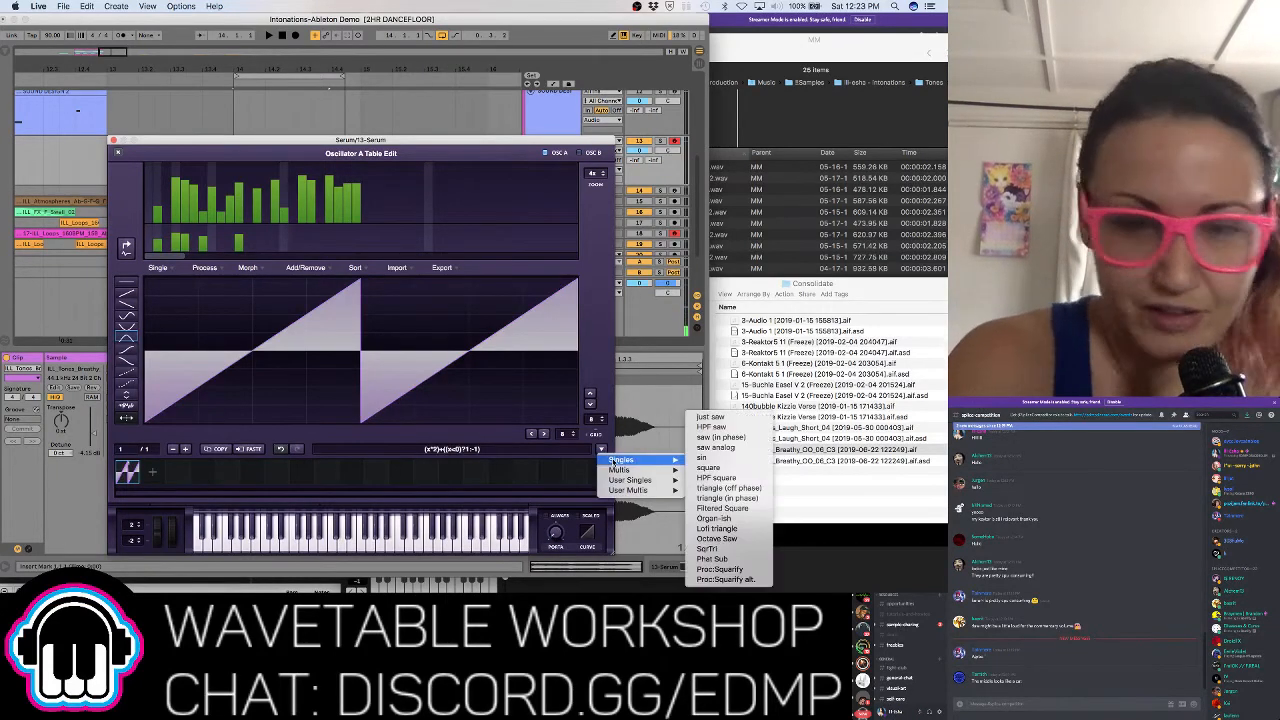
pyautogui.moveTo(627, 464)
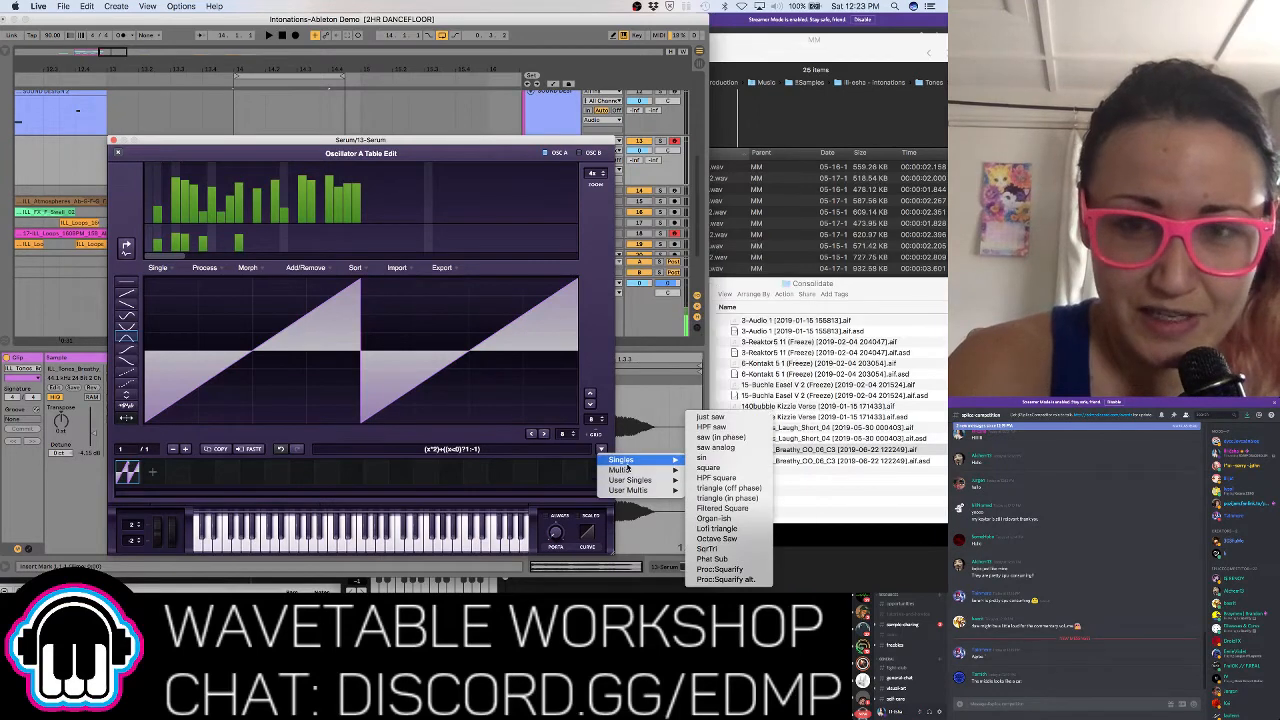
pyautogui.click(760, 488)
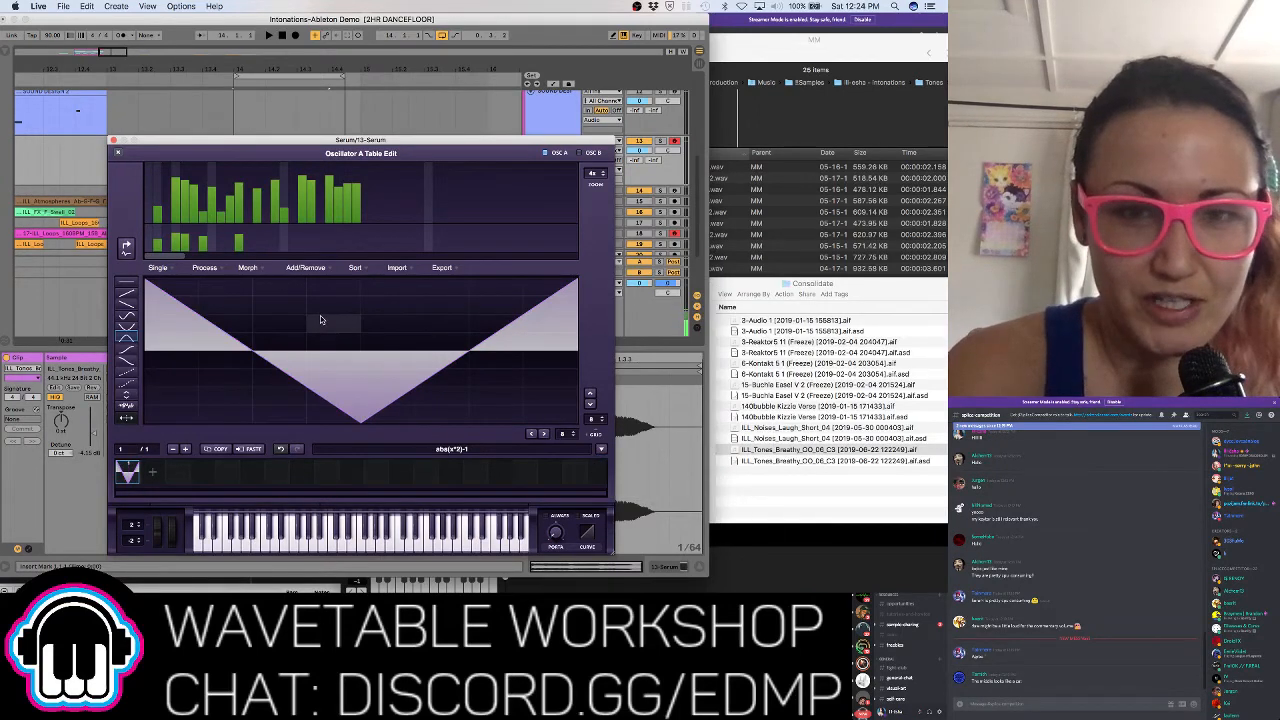
# Enter c3 as the formula and import the consolidated Breathy tone file from Finder into oscillator A's wavetable
pyautogui.click(475, 448)
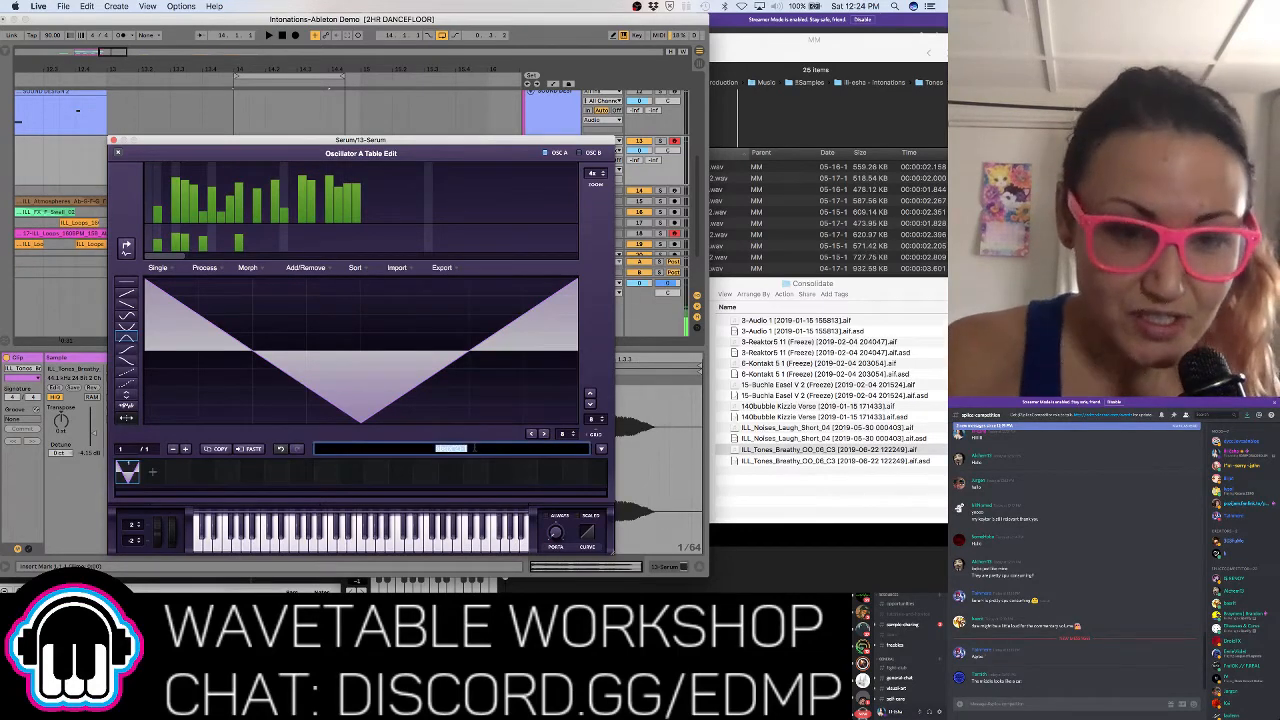
pyautogui.write('c')
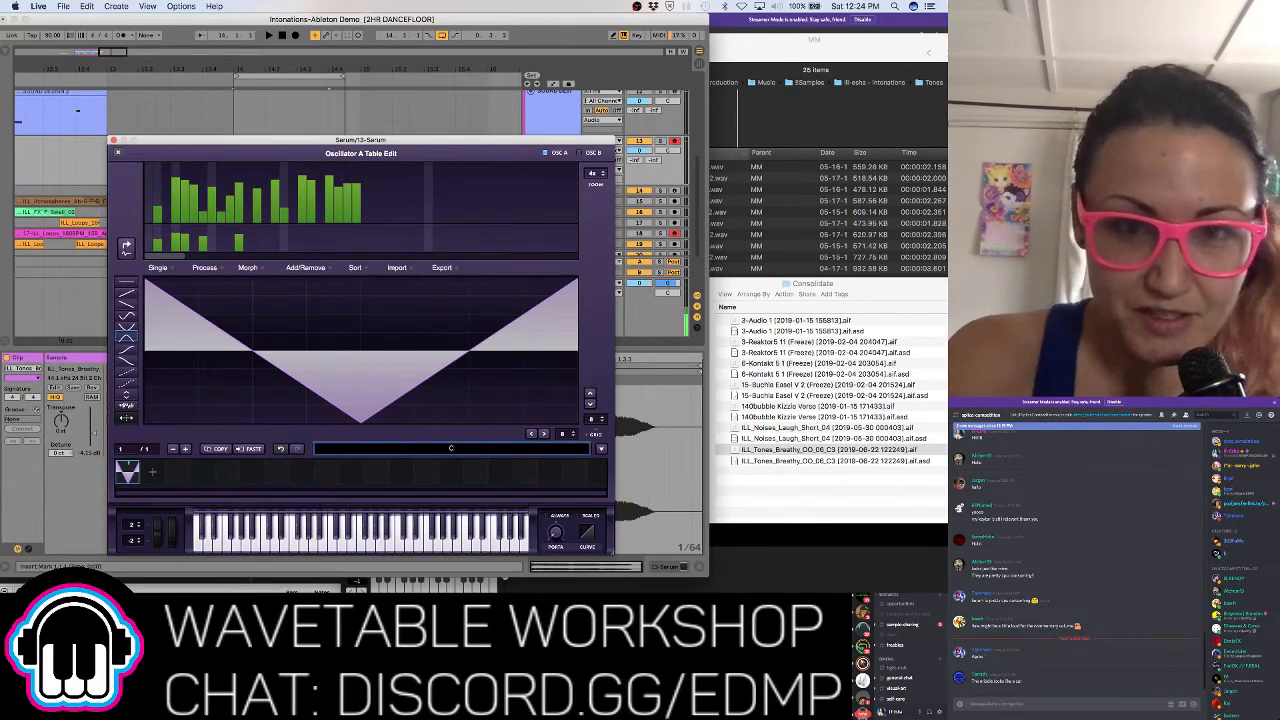
pyautogui.write('3')
pyautogui.press('Return')
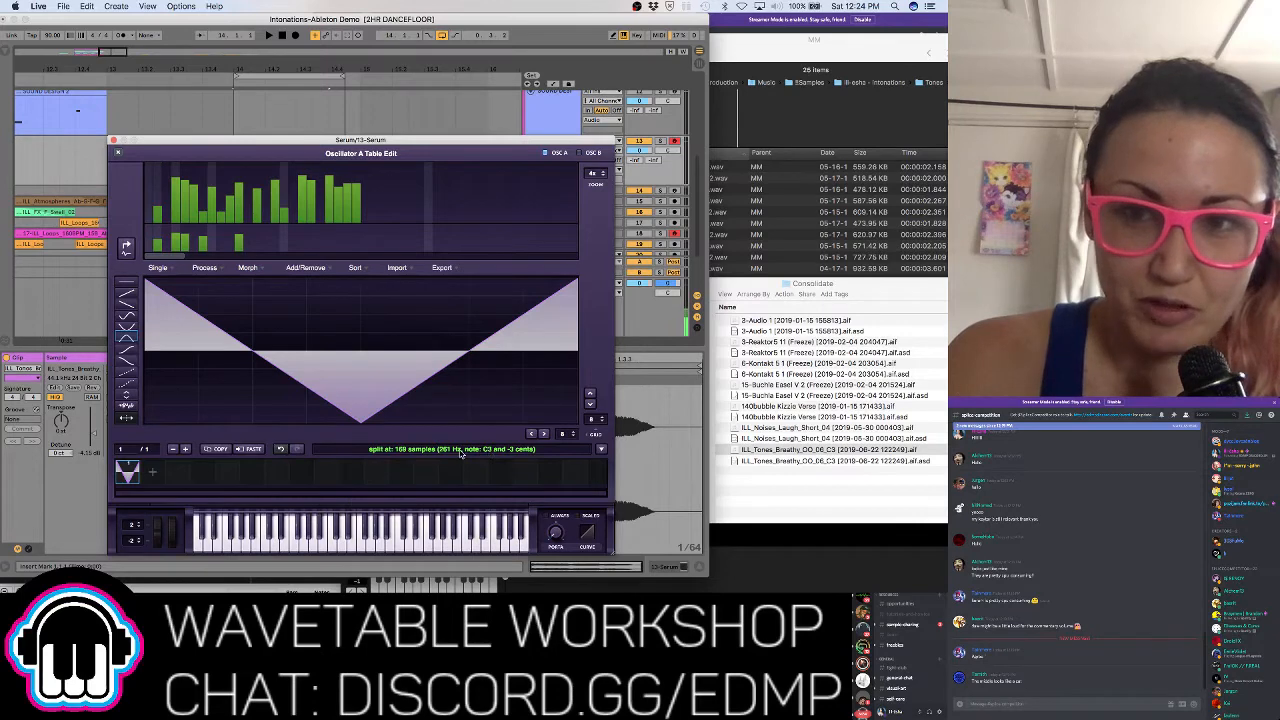
pyautogui.moveTo(745, 450); pyautogui.dragTo(395, 351)
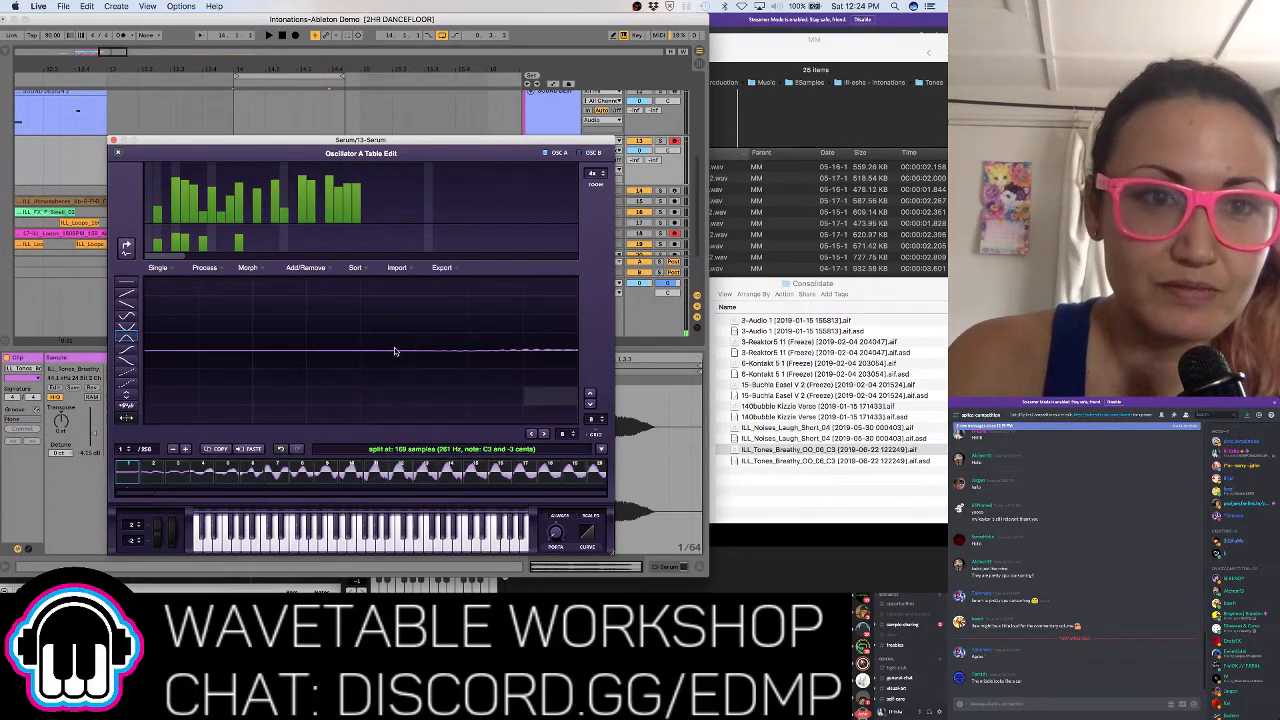
# Load the first frame's waveform into the harmonic editor and raise two of its low harmonics
pyautogui.click(126, 246)
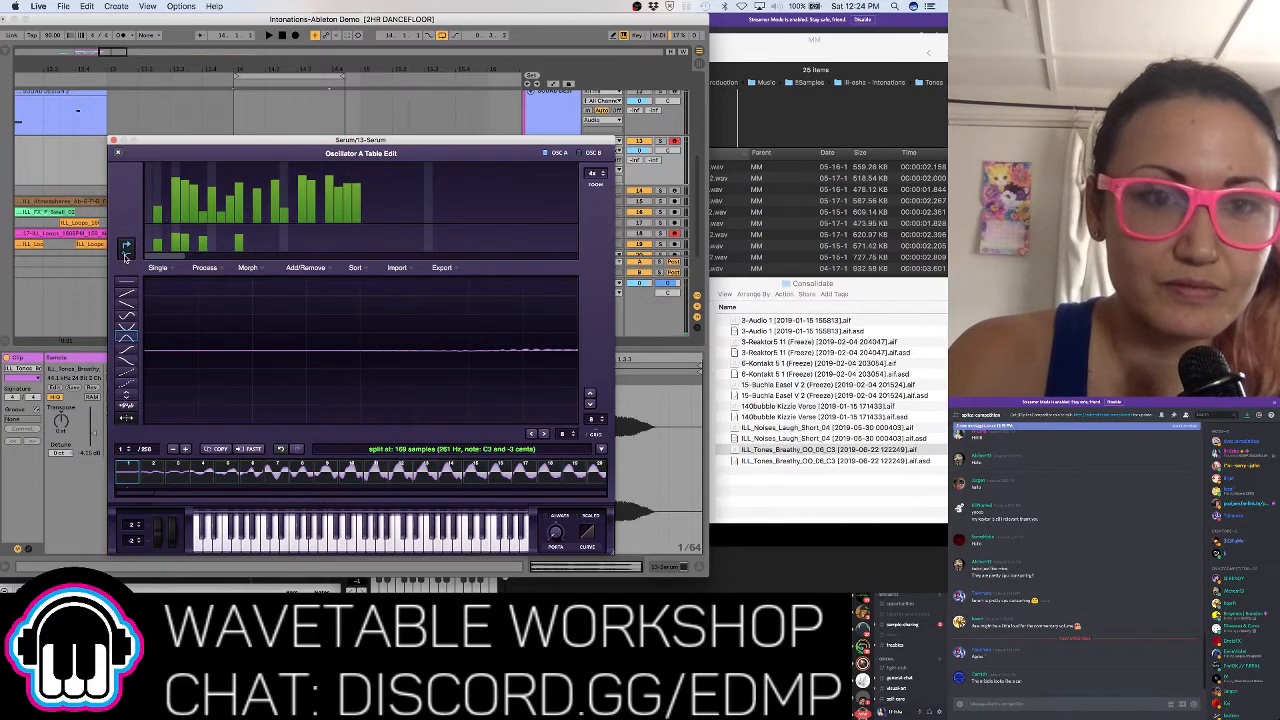
pyautogui.click(127, 247)
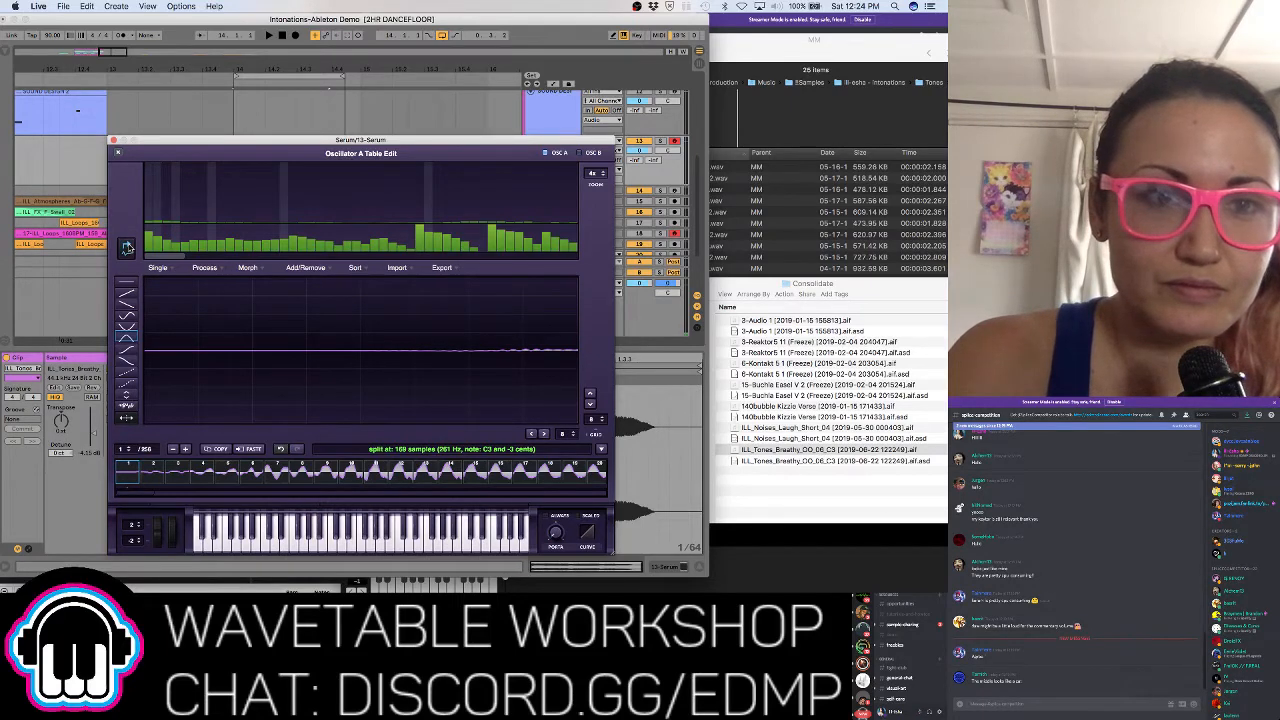
pyautogui.moveTo(187, 214); pyautogui.dragTo(211, 216)
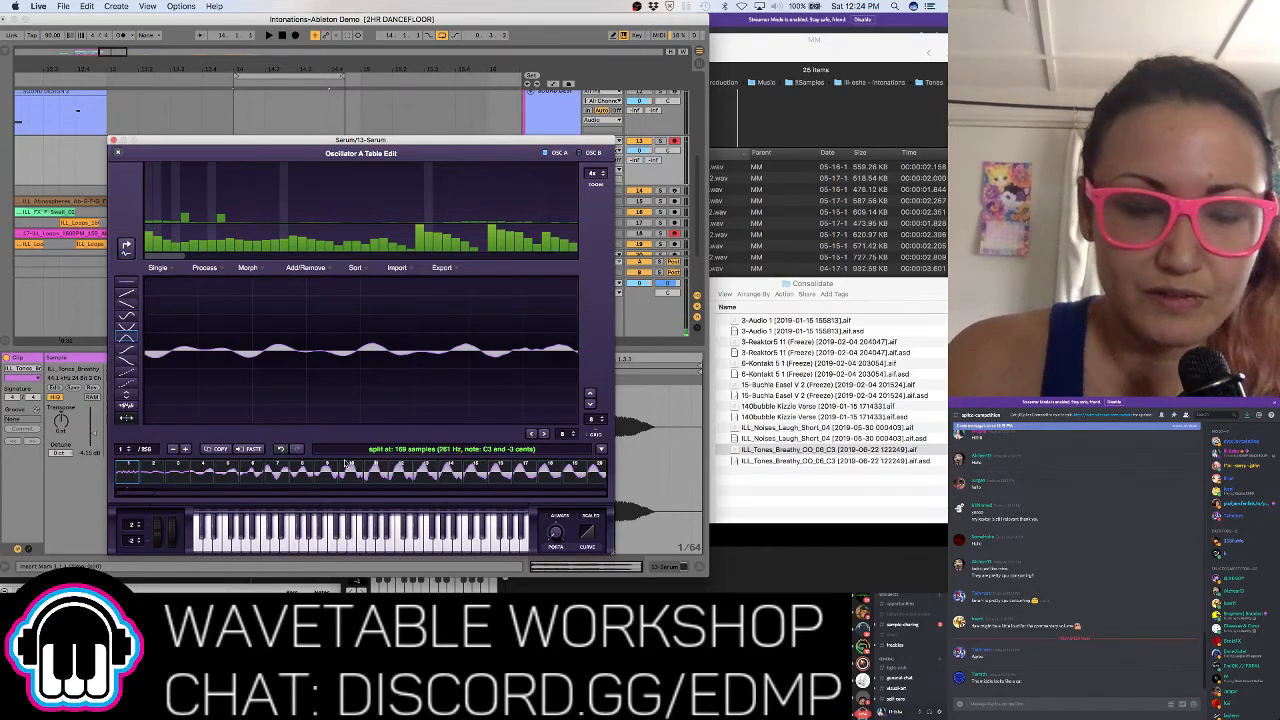
# Play notes to audition the imported vocal wavetable and move the Serum window higher to show its frames
pyautogui.press('a')
pyautogui.press('a')
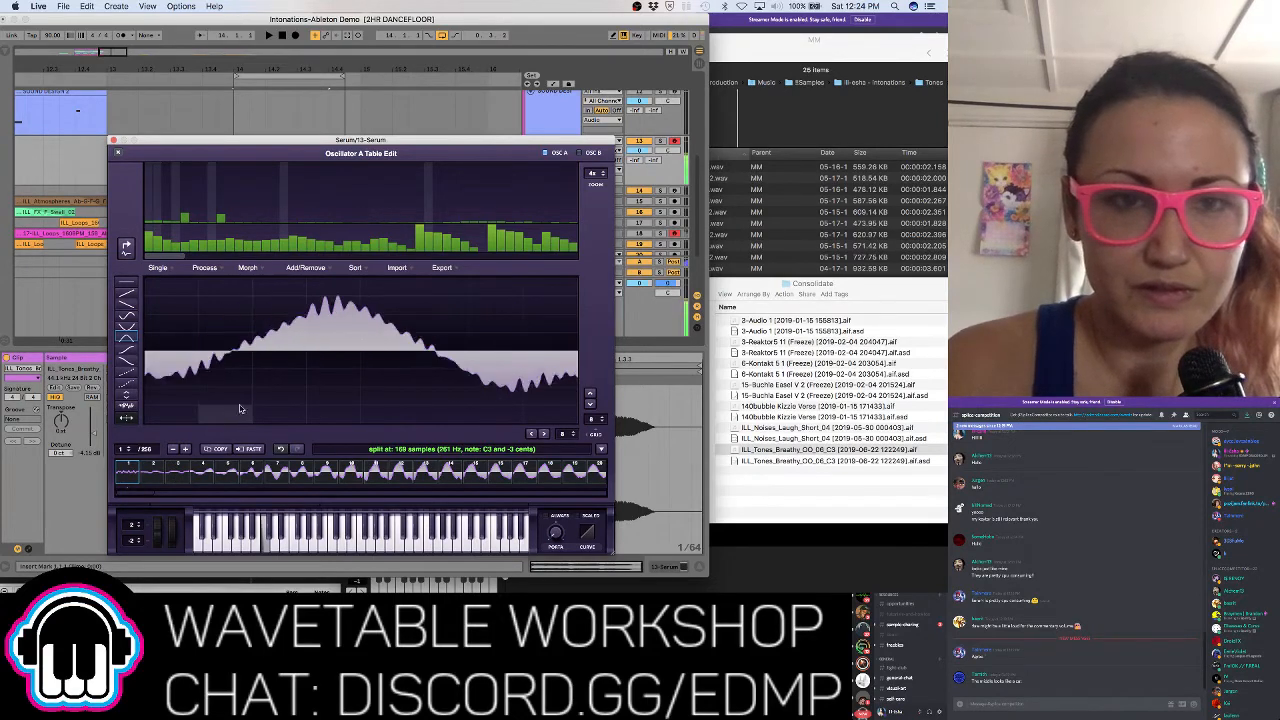
pyautogui.press('a')
pyautogui.press('a')
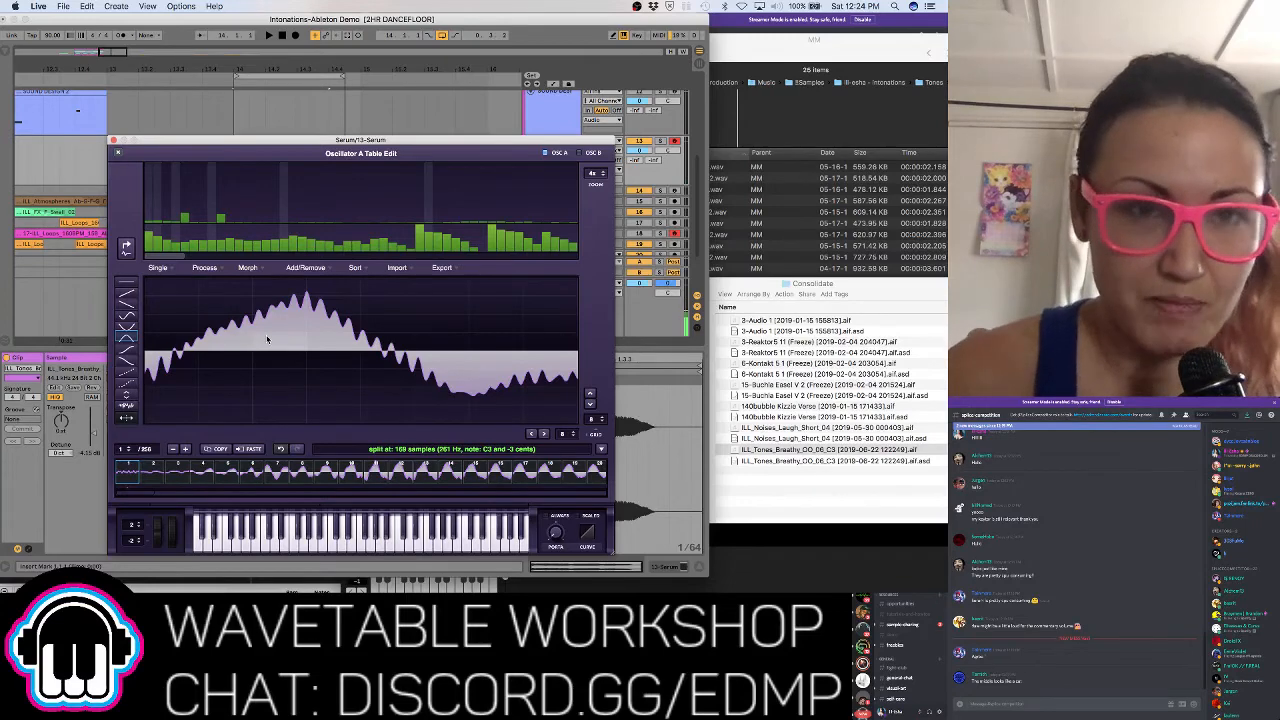
pyautogui.moveTo(286, 142); pyautogui.dragTo(331, 47)
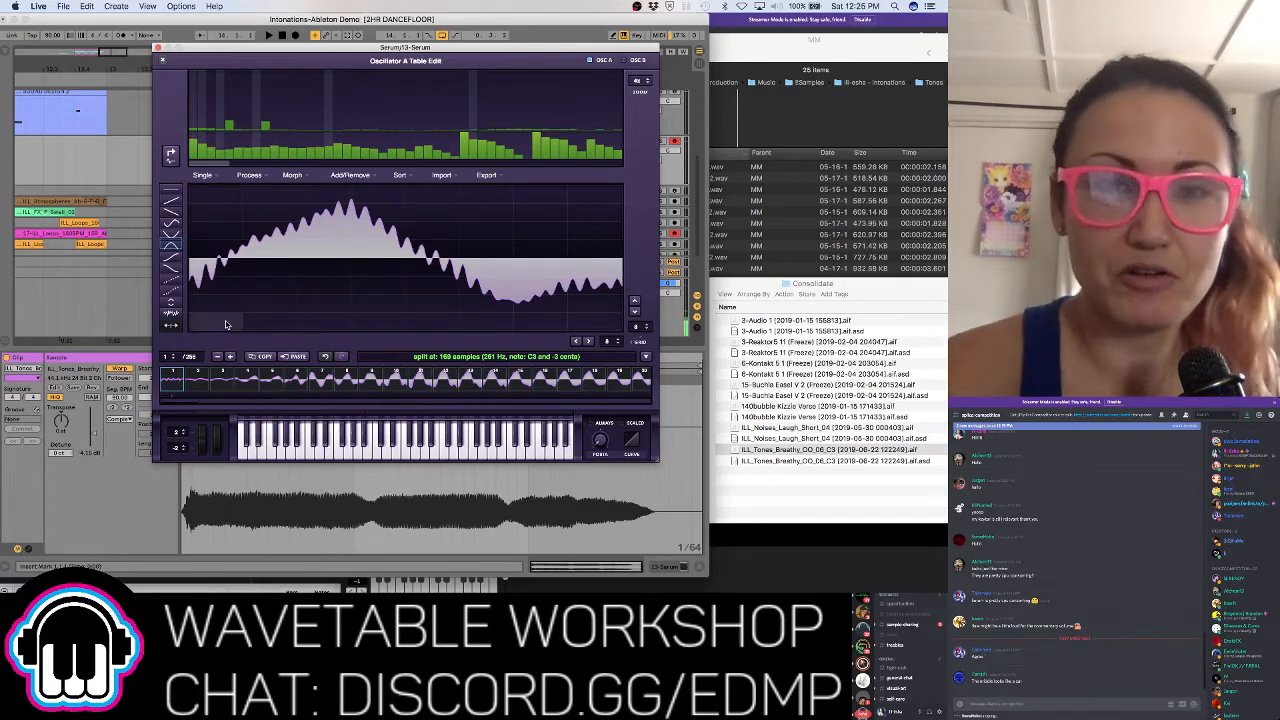
pyautogui.click(325, 380)
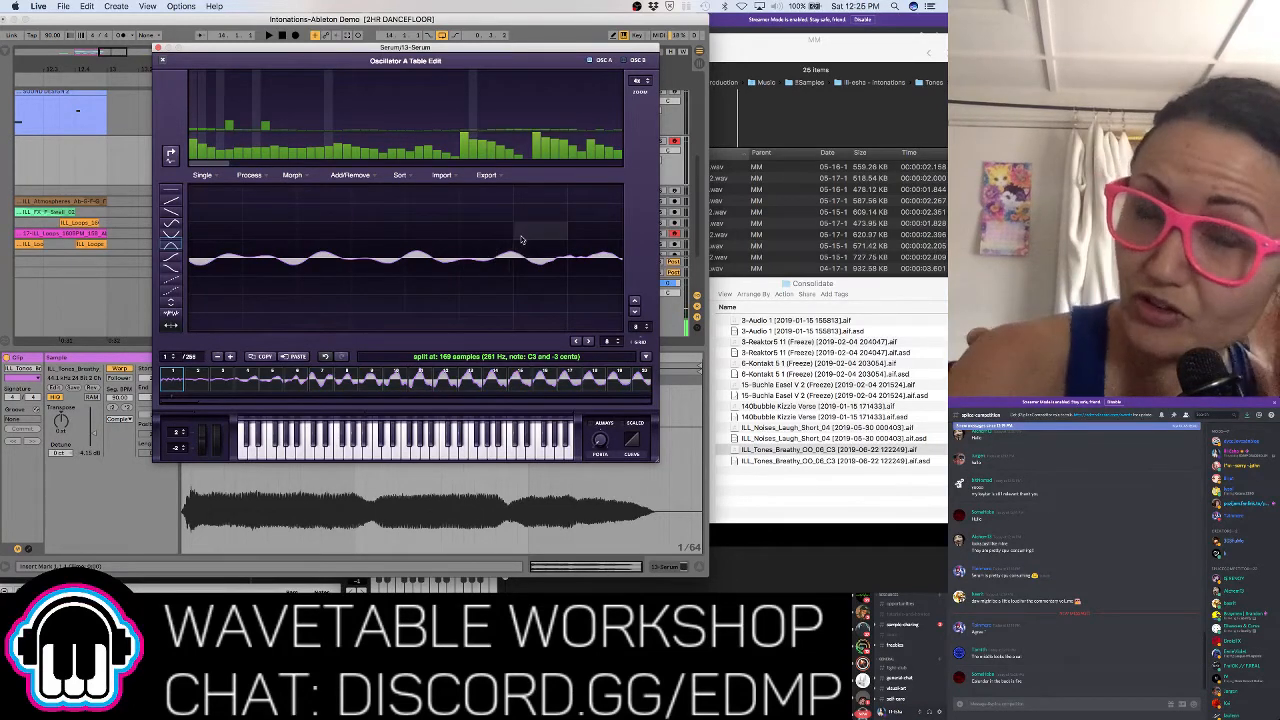
pyautogui.click(440, 176)
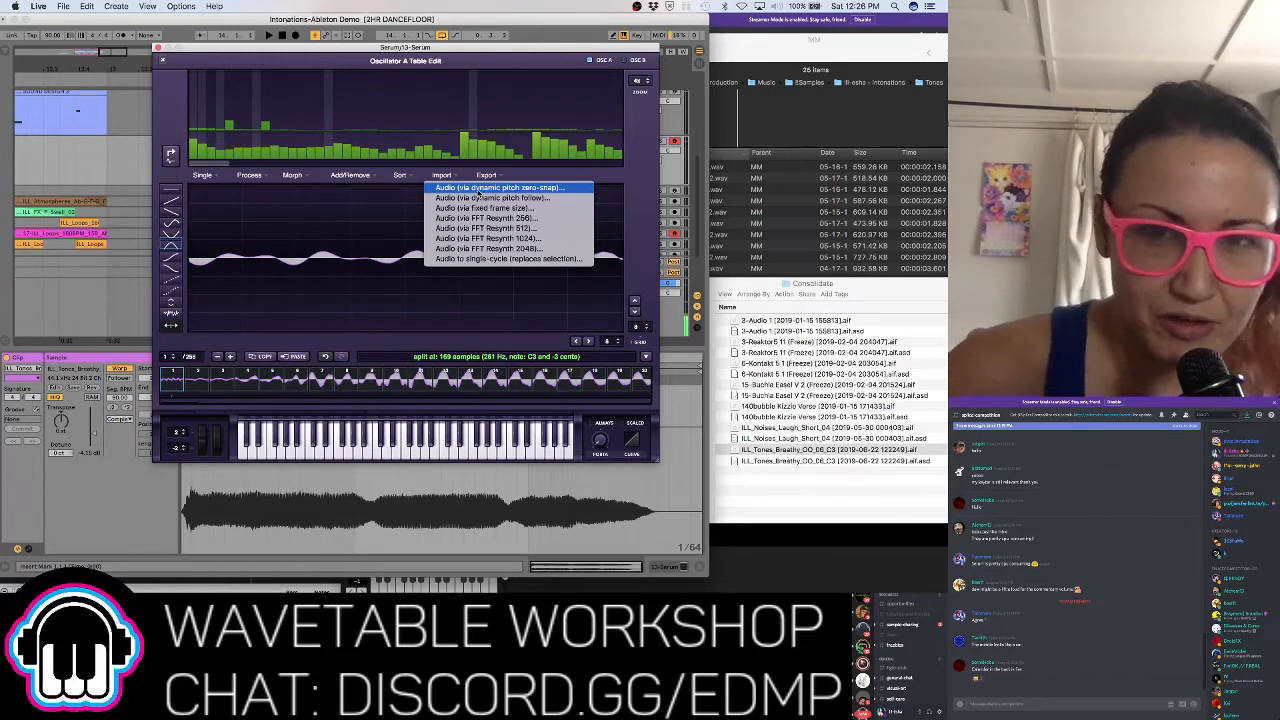
pyautogui.click(481, 198)
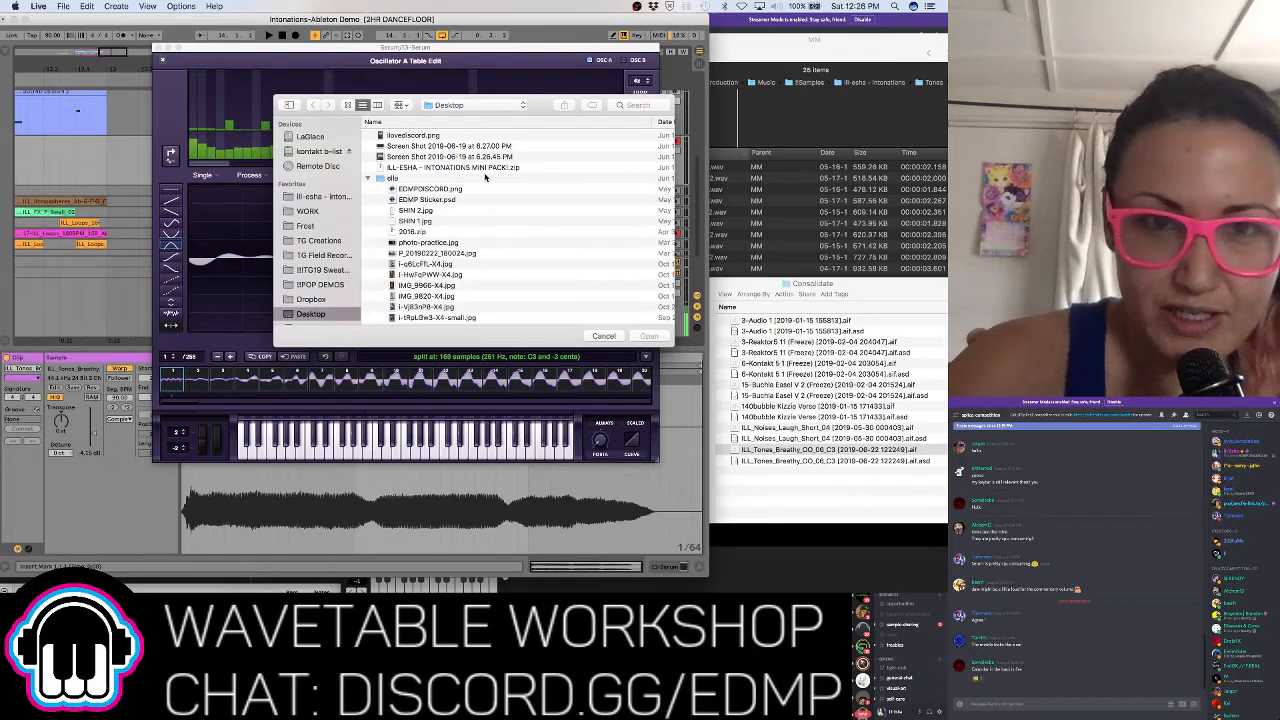
pyautogui.click(603, 336)
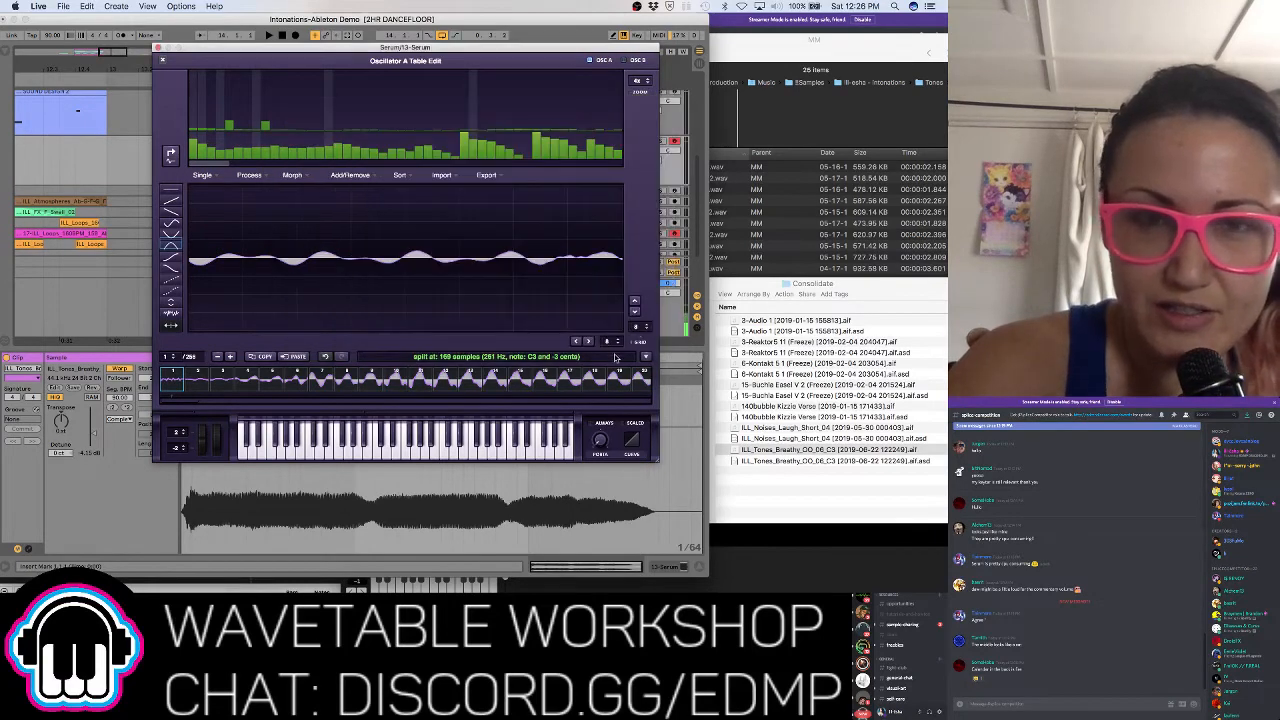
pyautogui.click(447, 177)
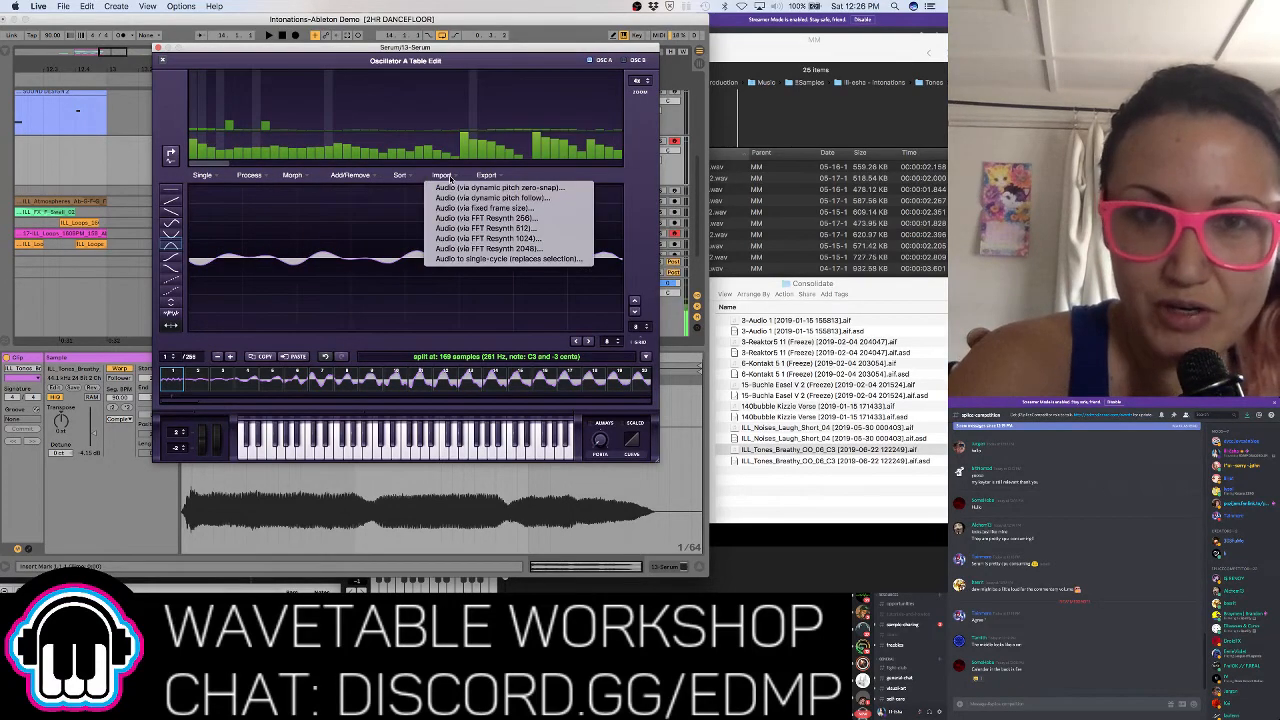
pyautogui.click(454, 166)
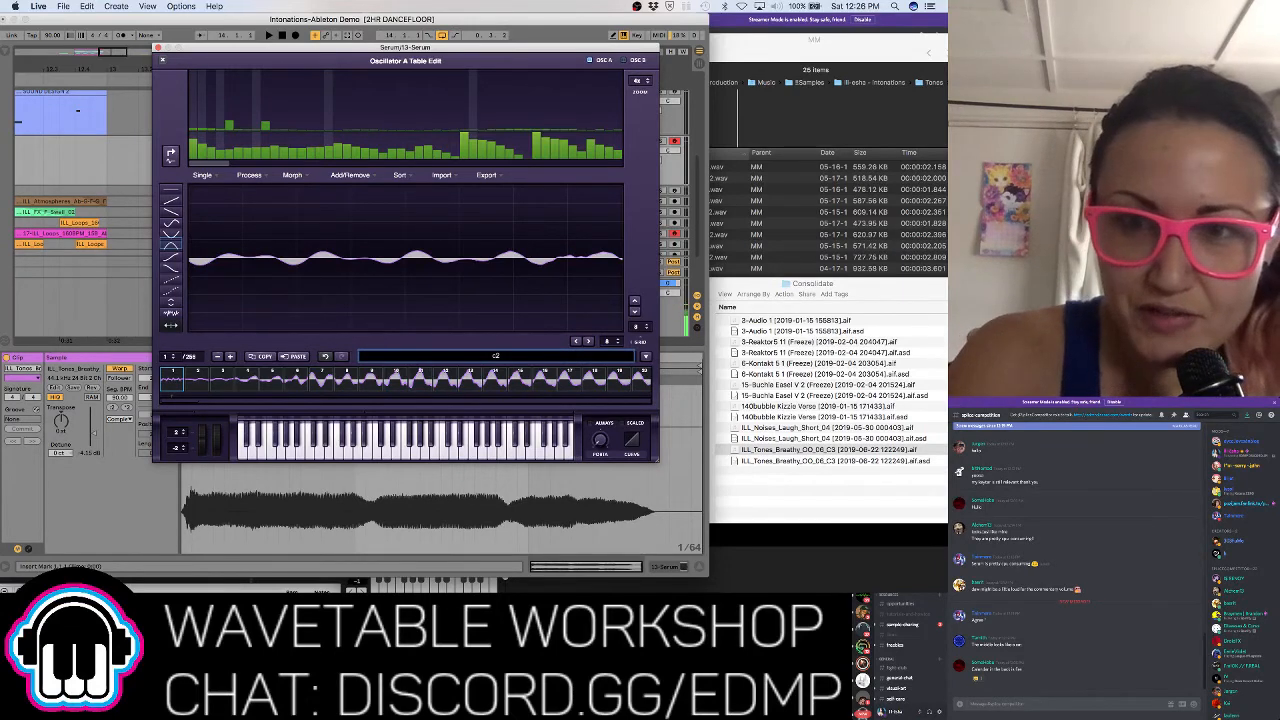
# Import the consolidated Breathy file into the wavetable with c2 as the split note, and import it again split at C3
pyautogui.moveTo(778, 450); pyautogui.dragTo(434, 243)
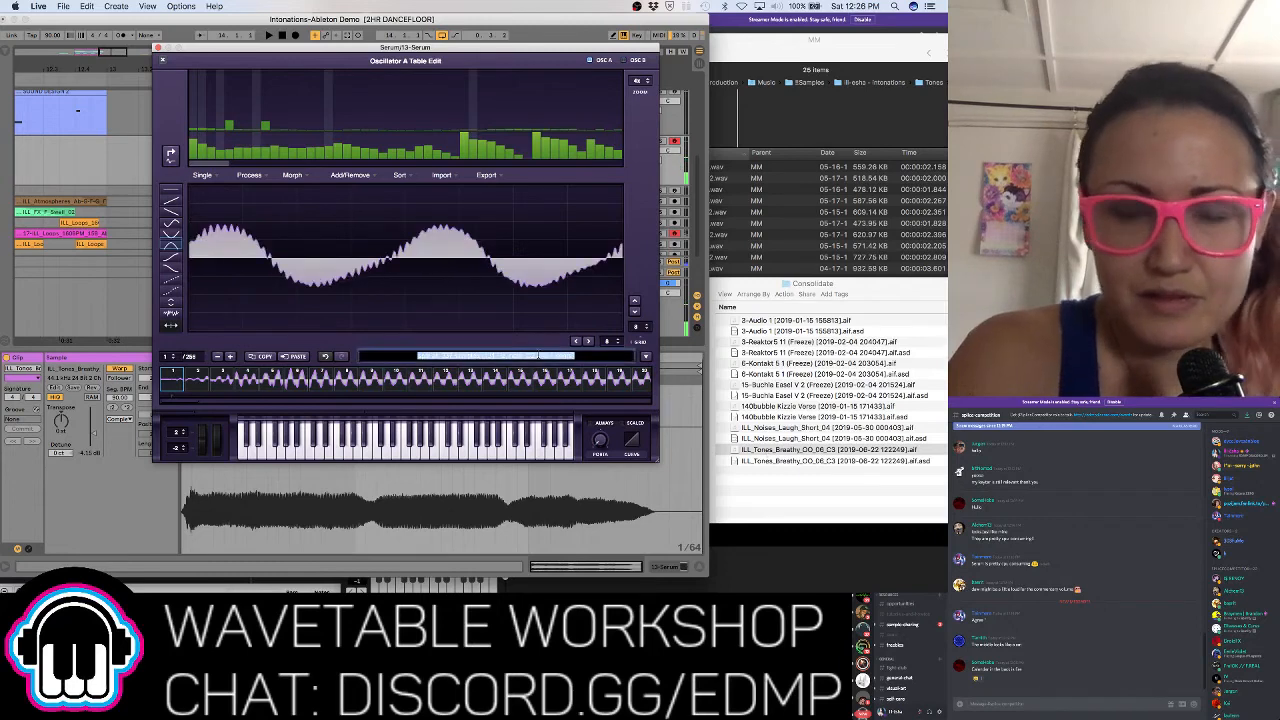
pyautogui.moveTo(733, 446); pyautogui.dragTo(466, 289)
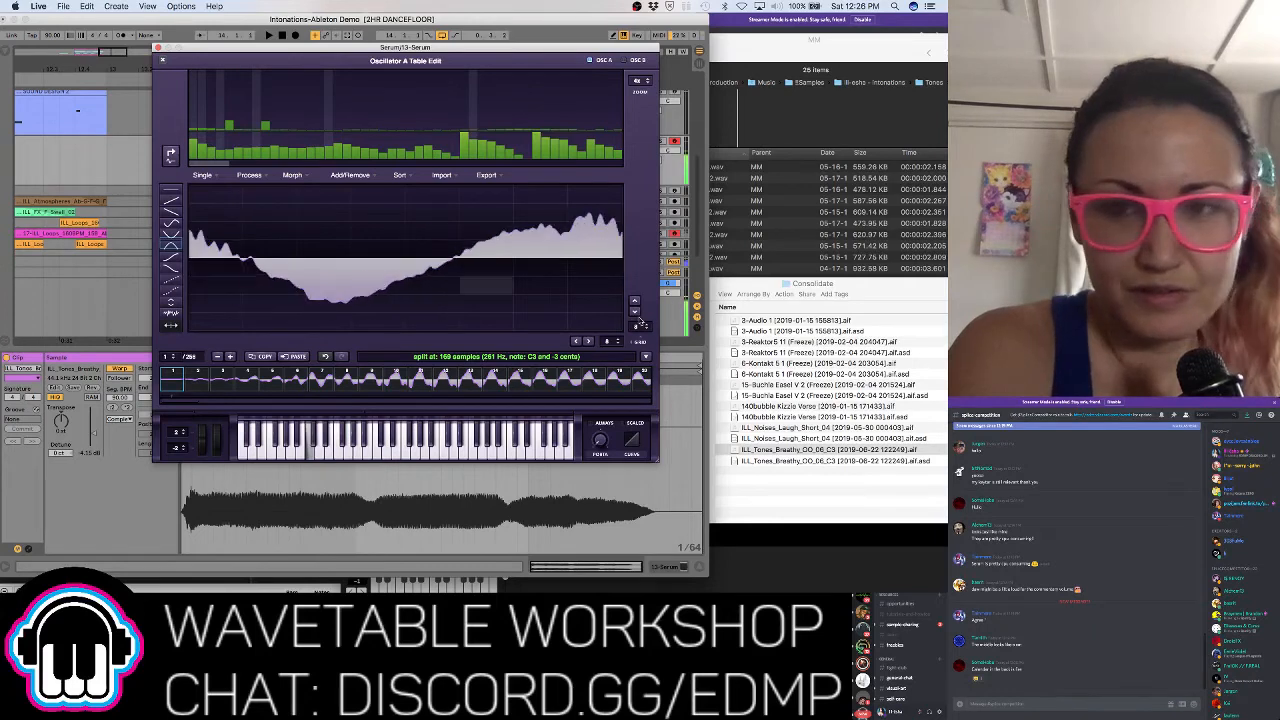
# Switch to Discord to read the splice-competition chat
pyautogui.click(833, 24)
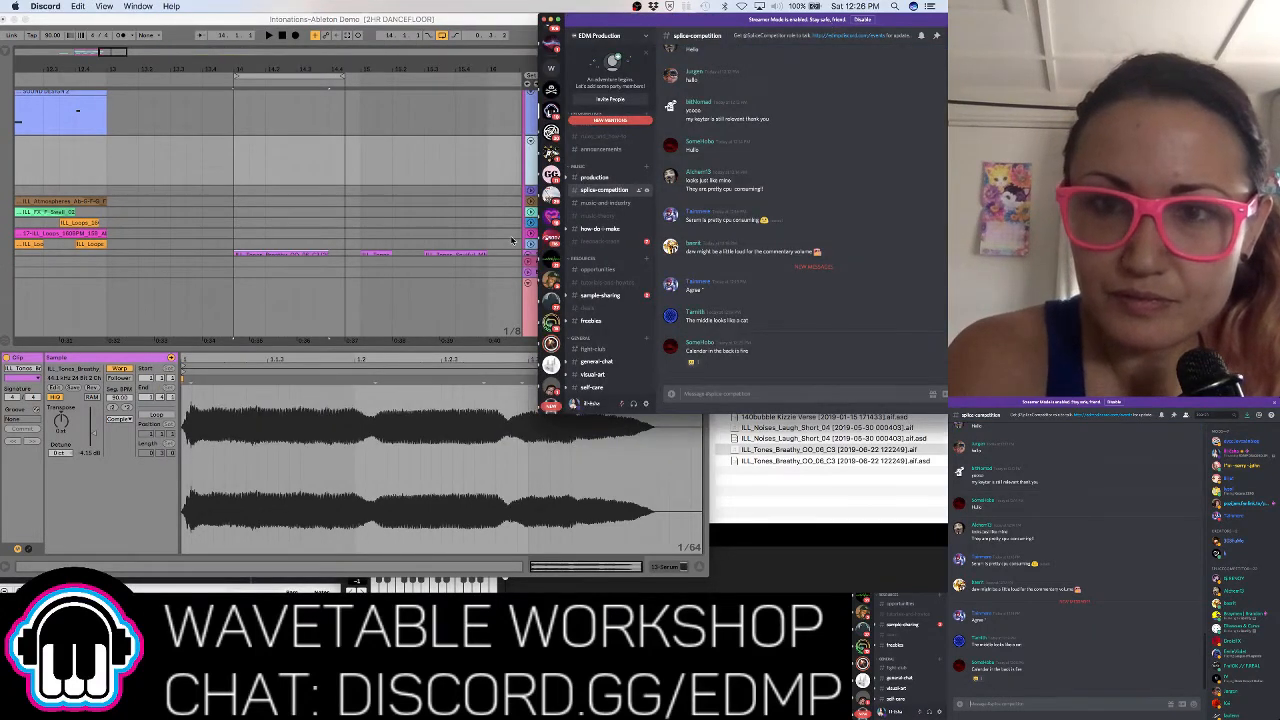
# Return to Serum's table editor and inspect the first several frames of the imported vocal wavetable
pyautogui.click(397, 341)
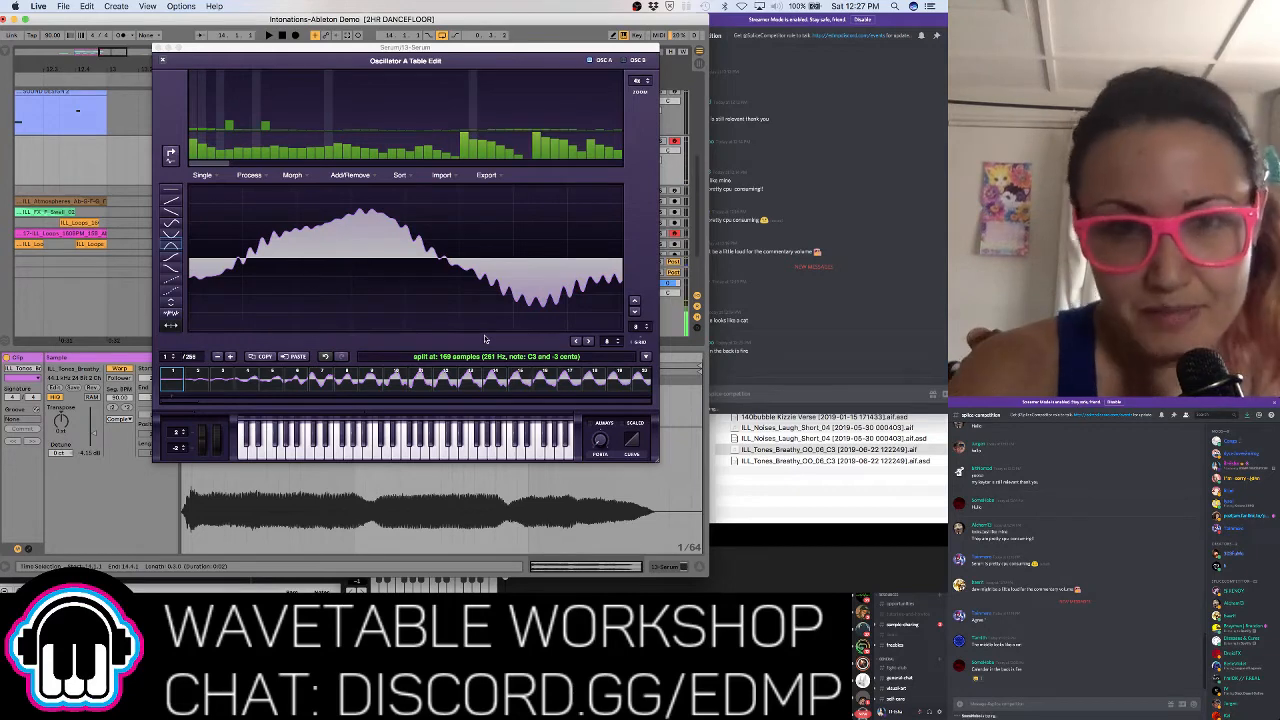
pyautogui.click(227, 386)
pyautogui.click(203, 384)
pyautogui.click(180, 383)
pyautogui.click(219, 383)
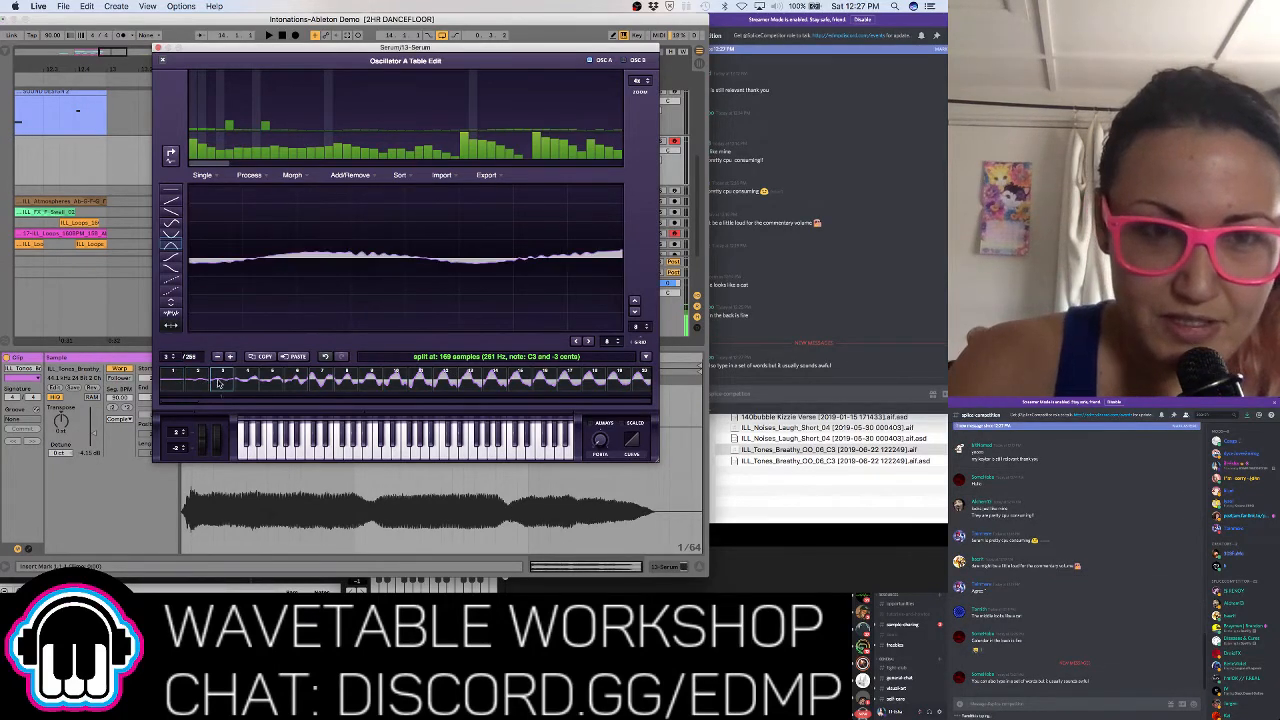
pyautogui.click(247, 384)
pyautogui.click(317, 382)
pyautogui.click(273, 380)
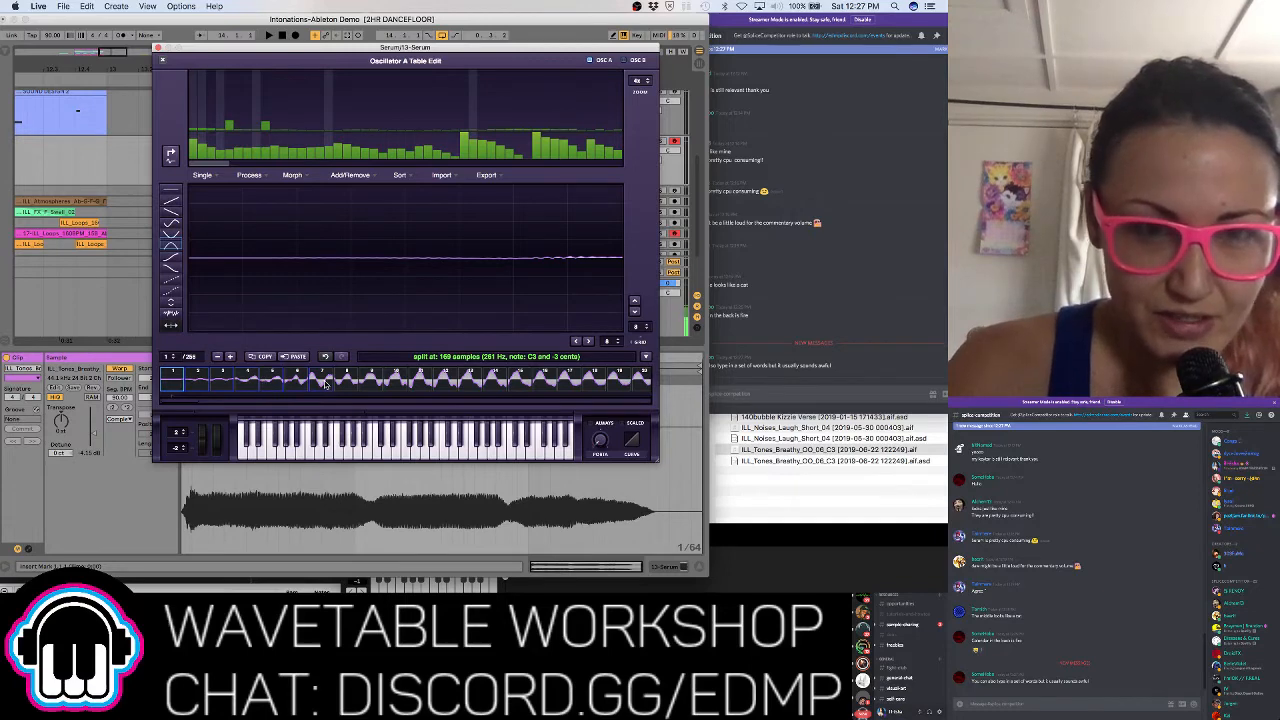
# Remove the quiet opening frames as a multiselection, reduce the table to 250 frames, and check its end
pyautogui.moveTo(338, 382); pyautogui.dragTo(265, 383)
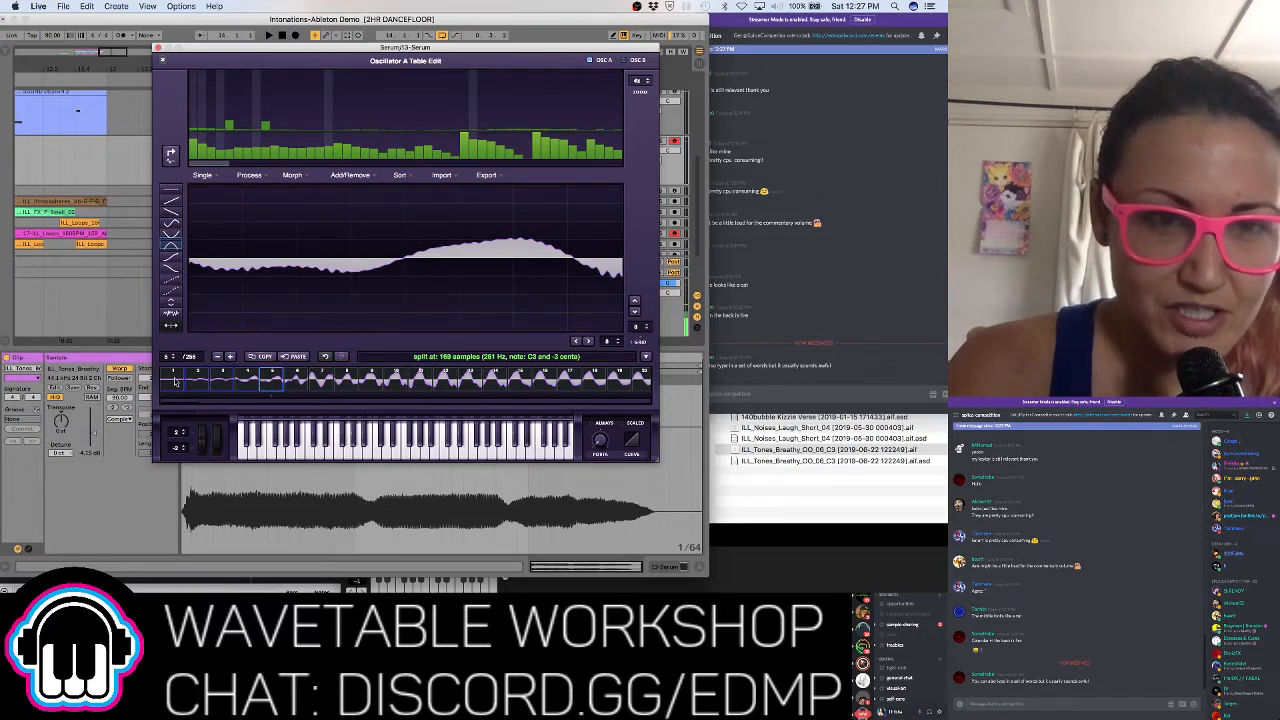
pyautogui.click(238, 382)
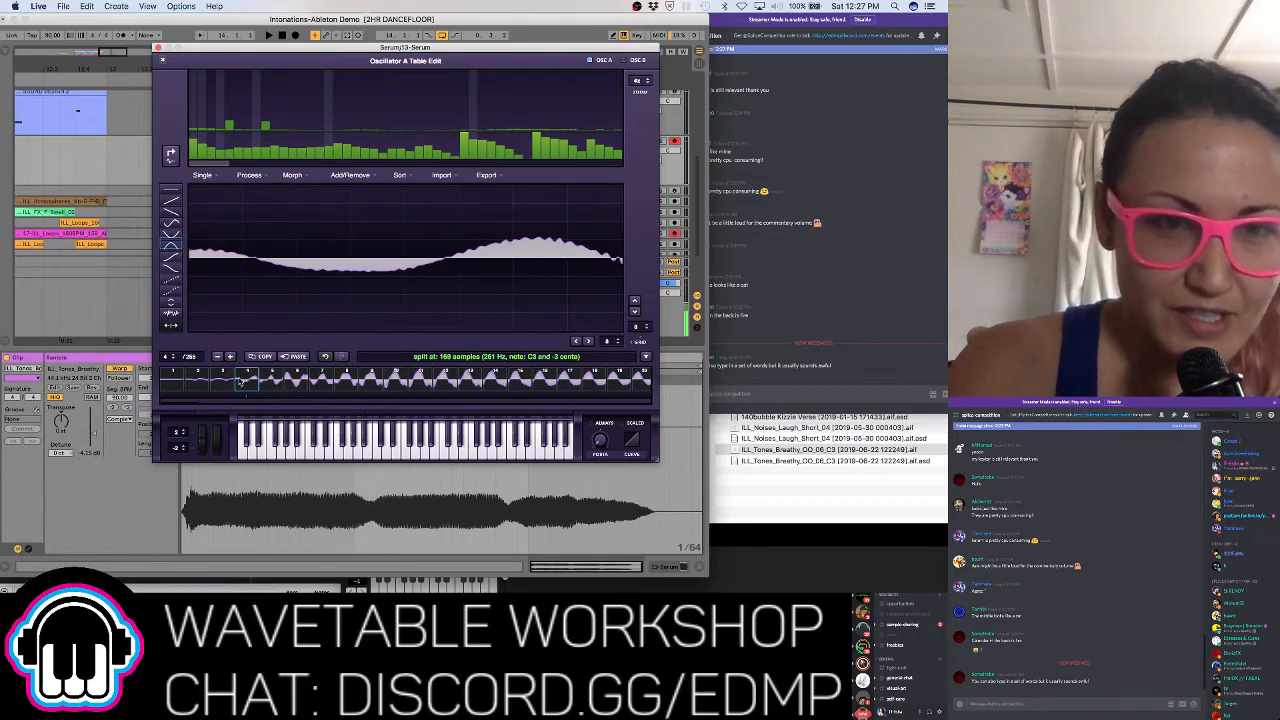
pyautogui.click(373, 177)
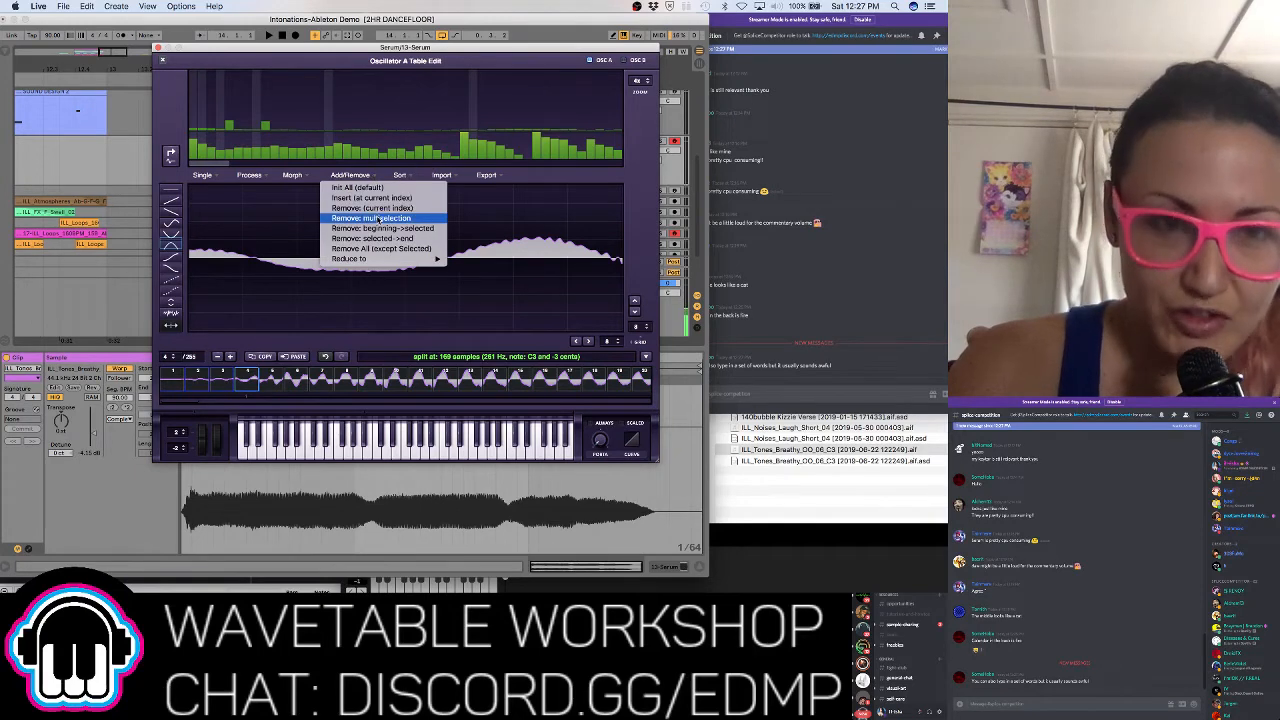
pyautogui.click(377, 218)
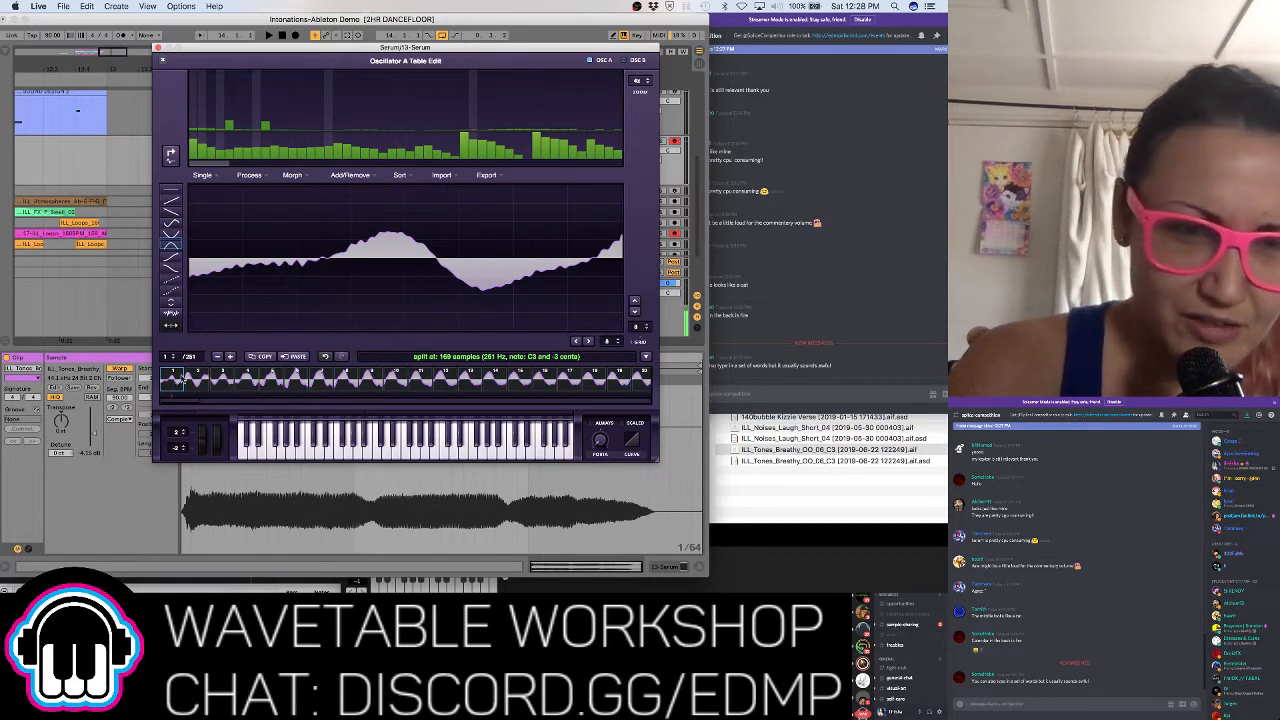
pyautogui.click(217, 357)
pyautogui.hscroll(10, 239, 379)
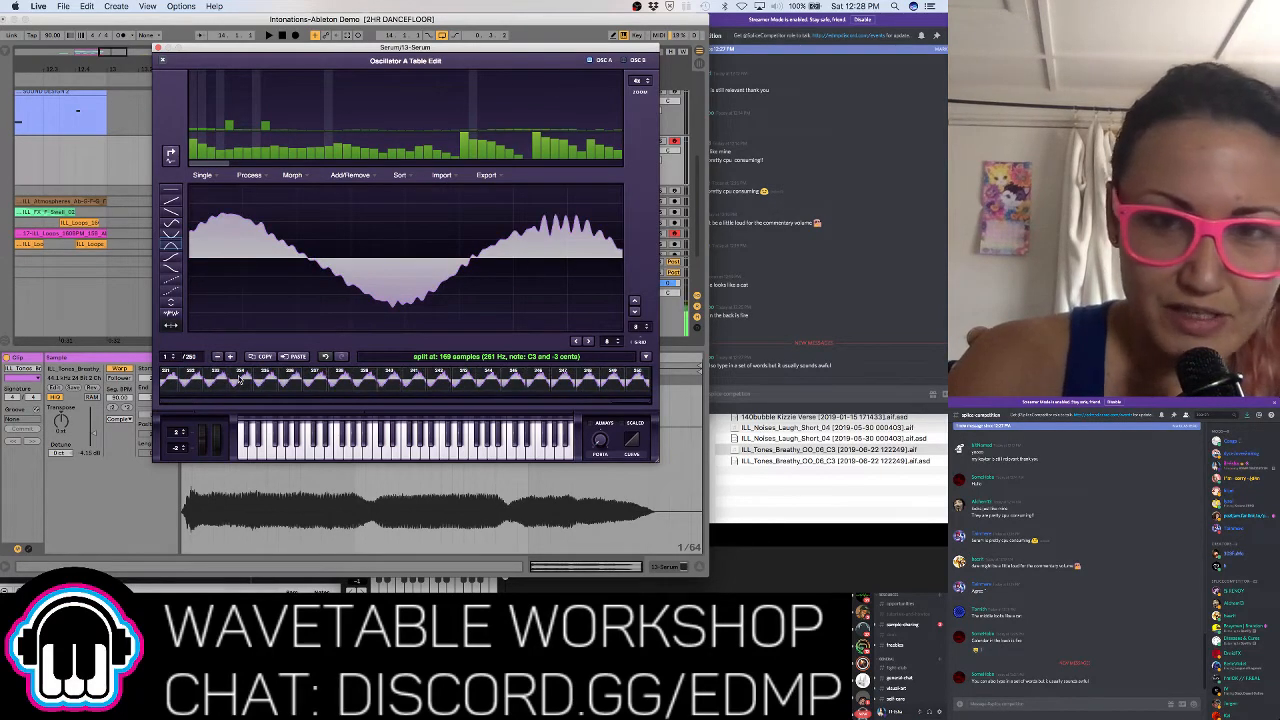
pyautogui.hscroll(-10, 239, 379)
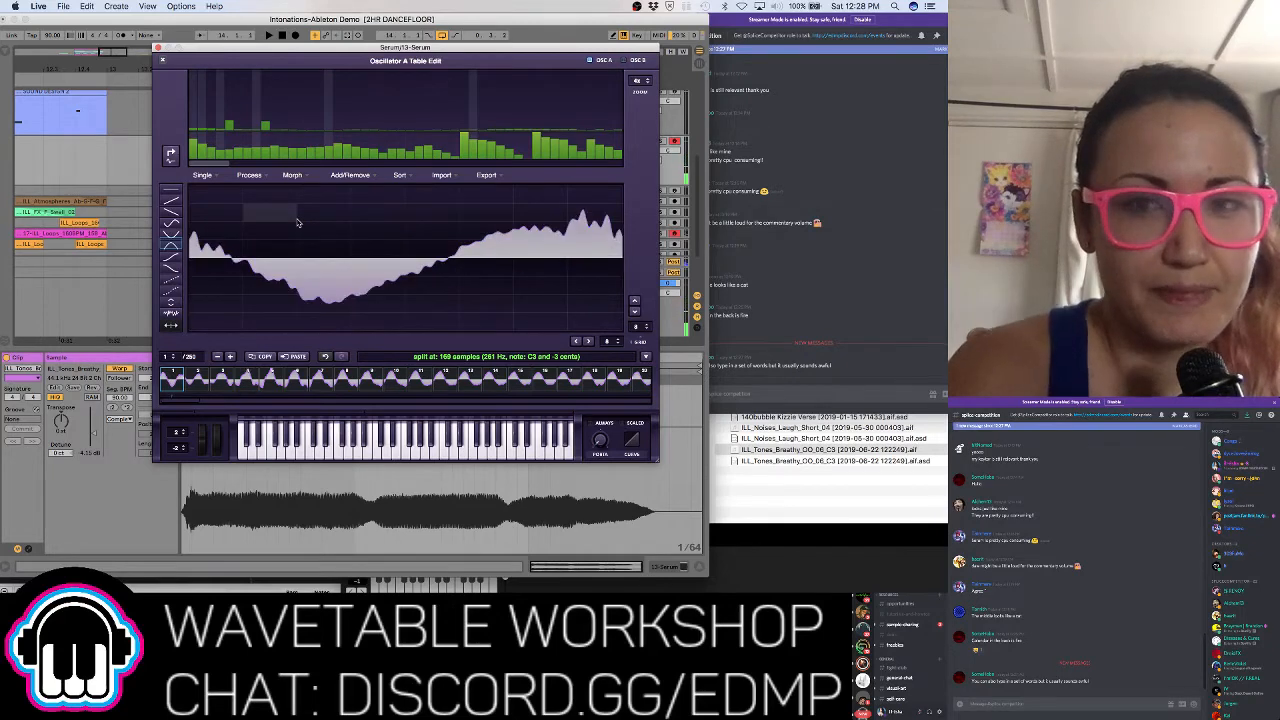
# Try Morph - Crossfade on the wavetable, then undo it
pyautogui.click(302, 175)
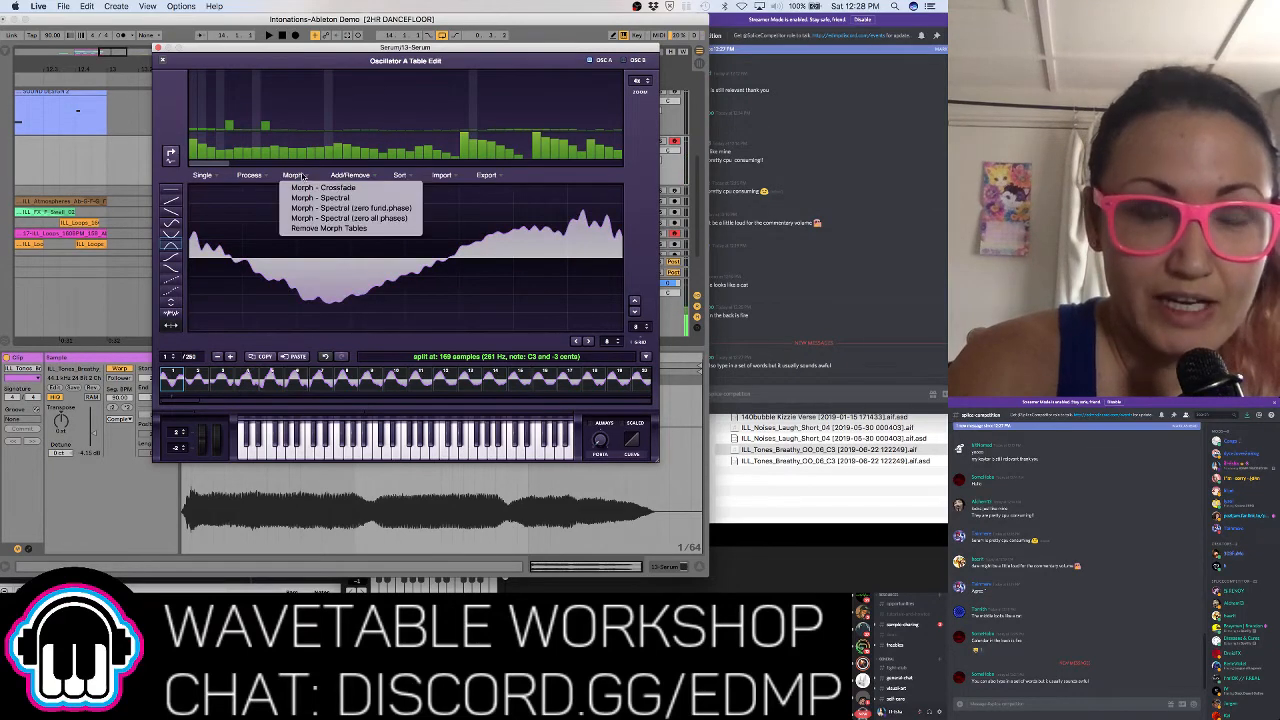
pyautogui.click(303, 175)
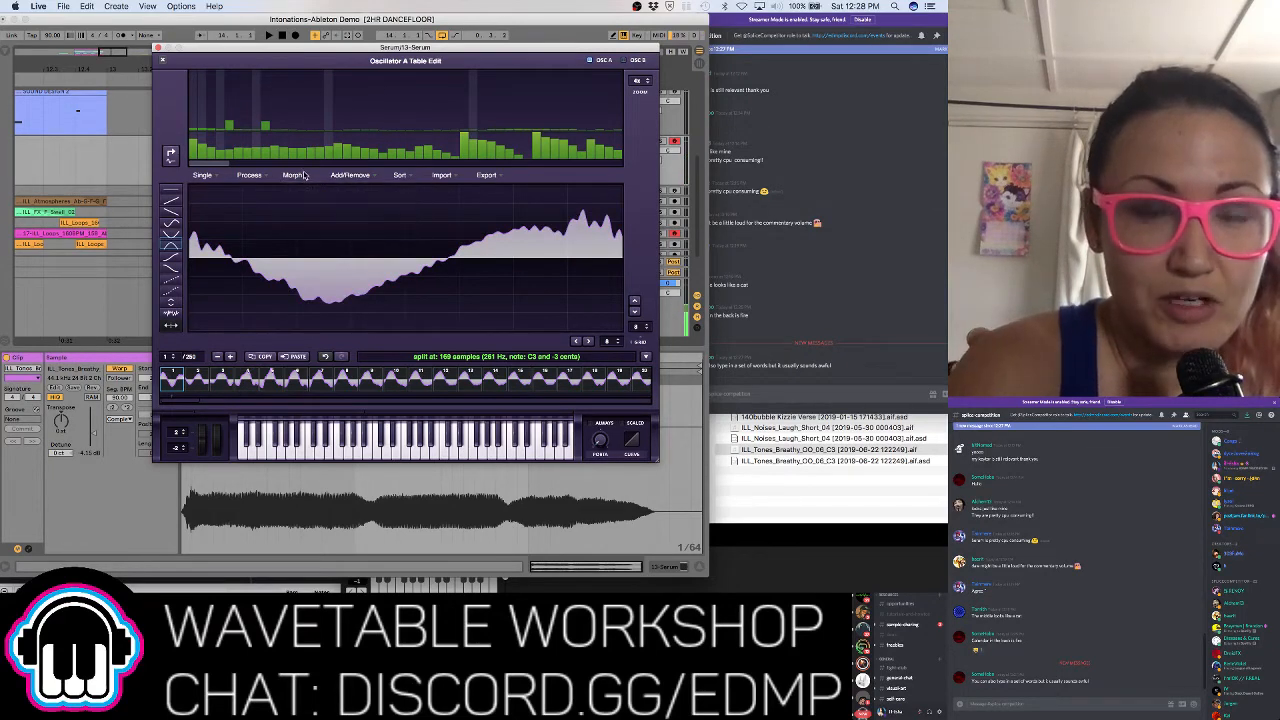
pyautogui.click(303, 175)
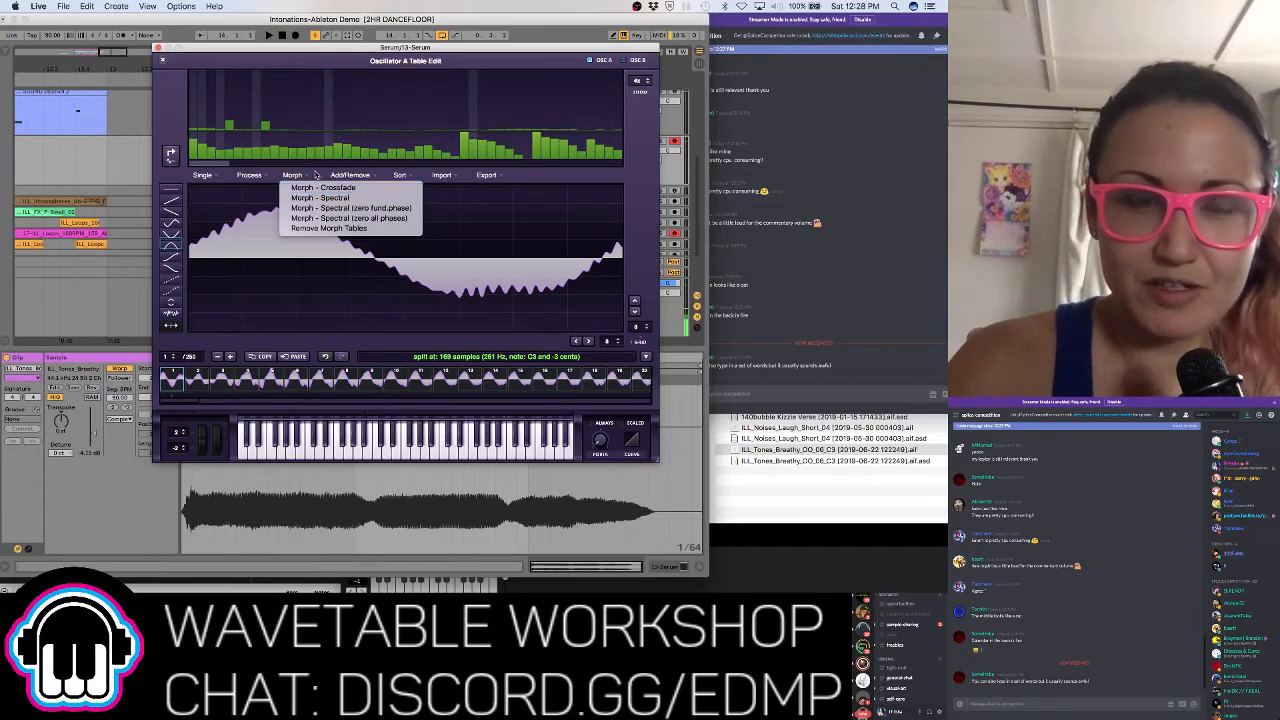
pyautogui.click(317, 188)
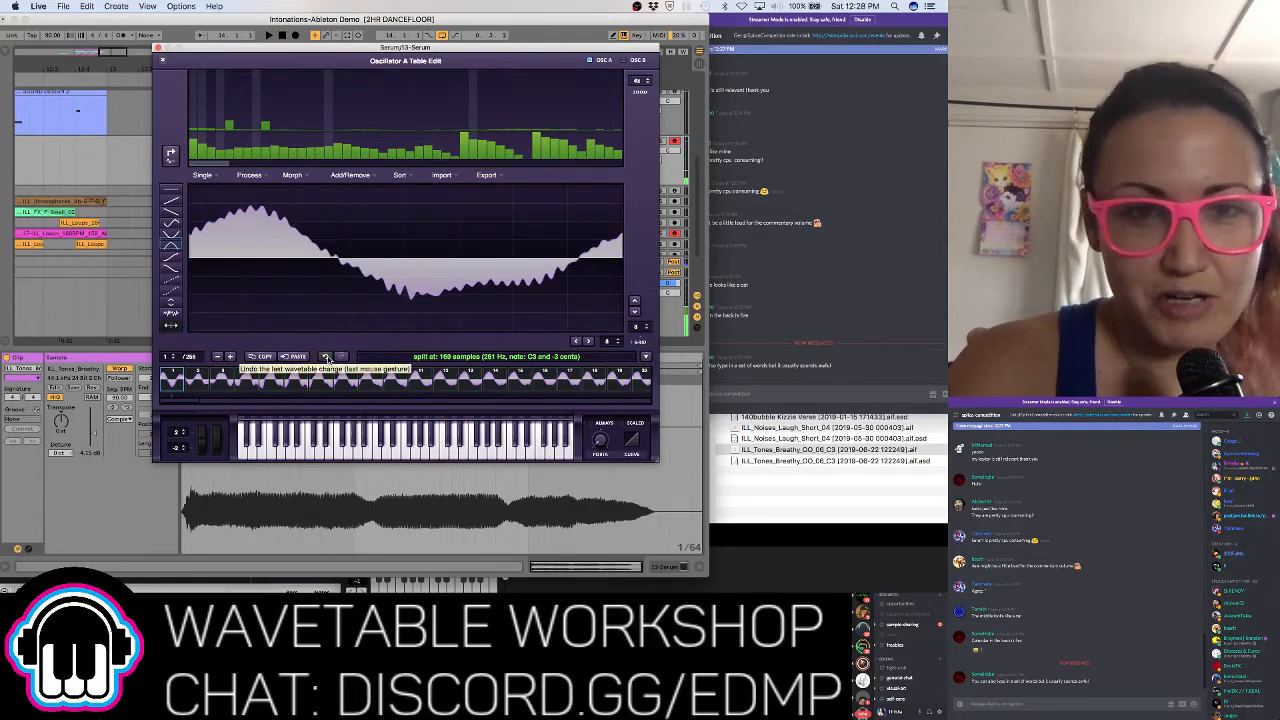
pyautogui.click(325, 357)
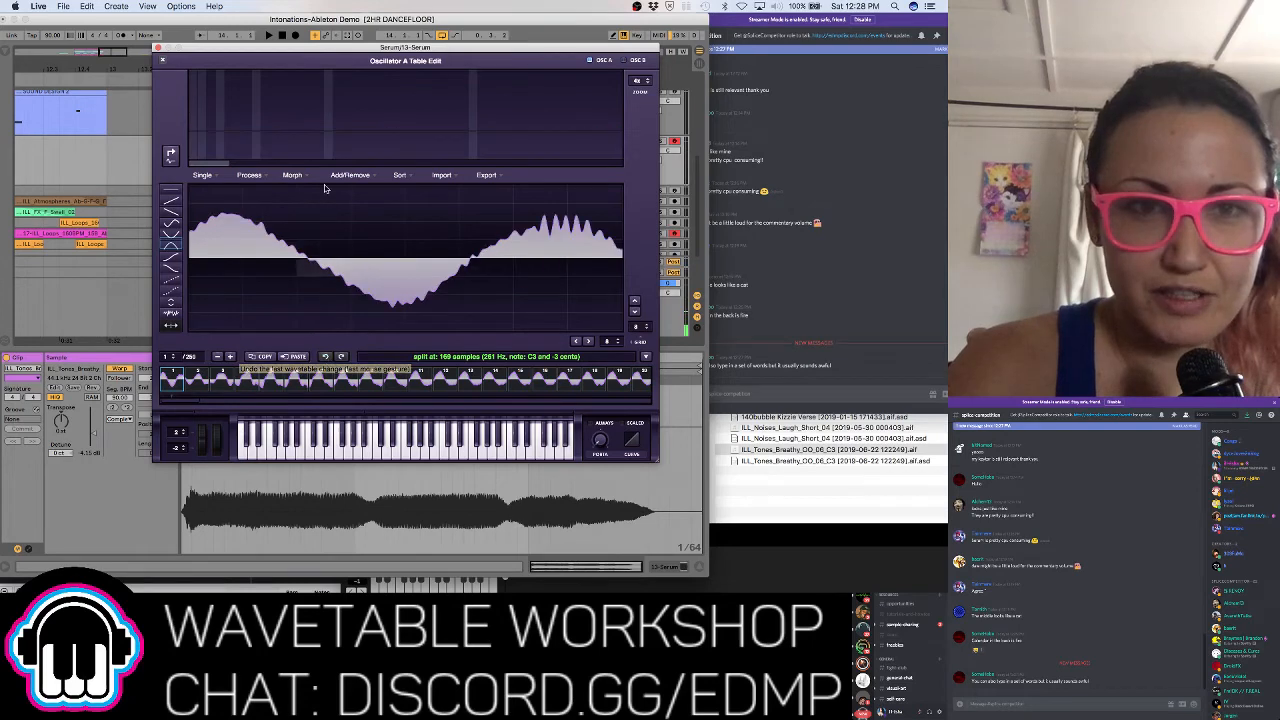
# Apply Morph - Spectral to the wavetable, normalize each frame separately, and view the second and third frames
pyautogui.click(310, 175)
pyautogui.click(308, 199)
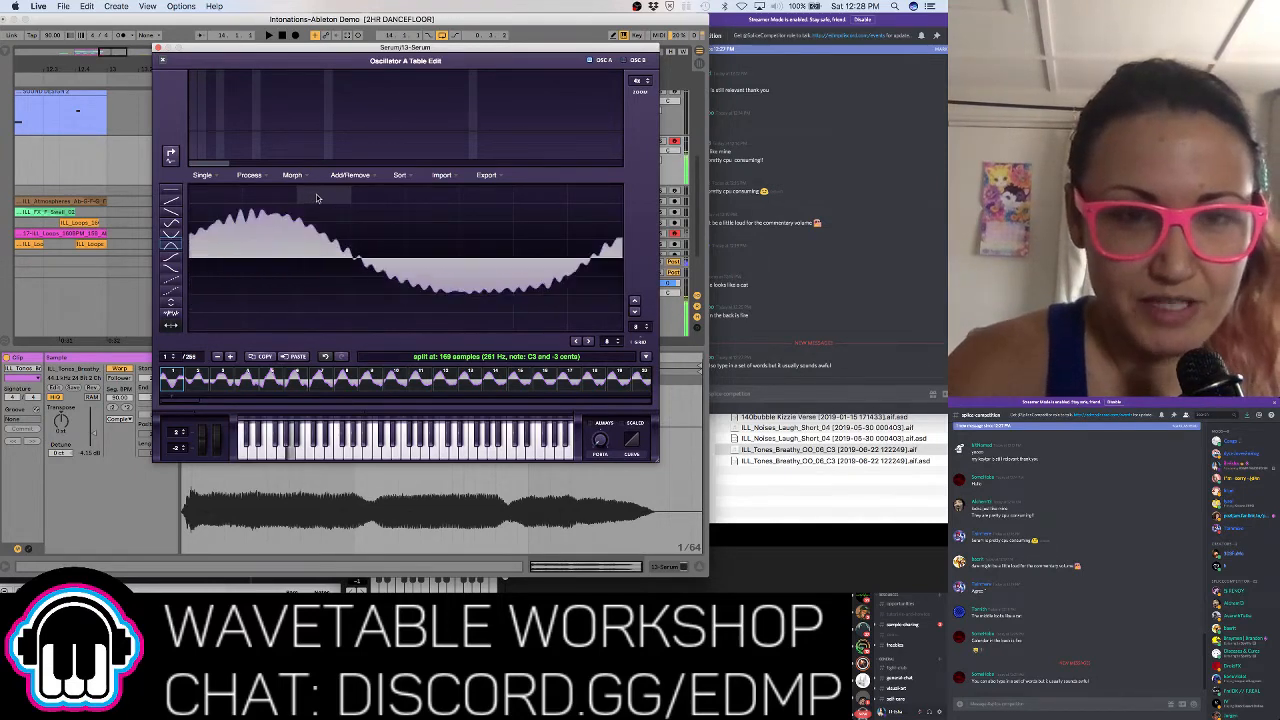
pyautogui.click(263, 175)
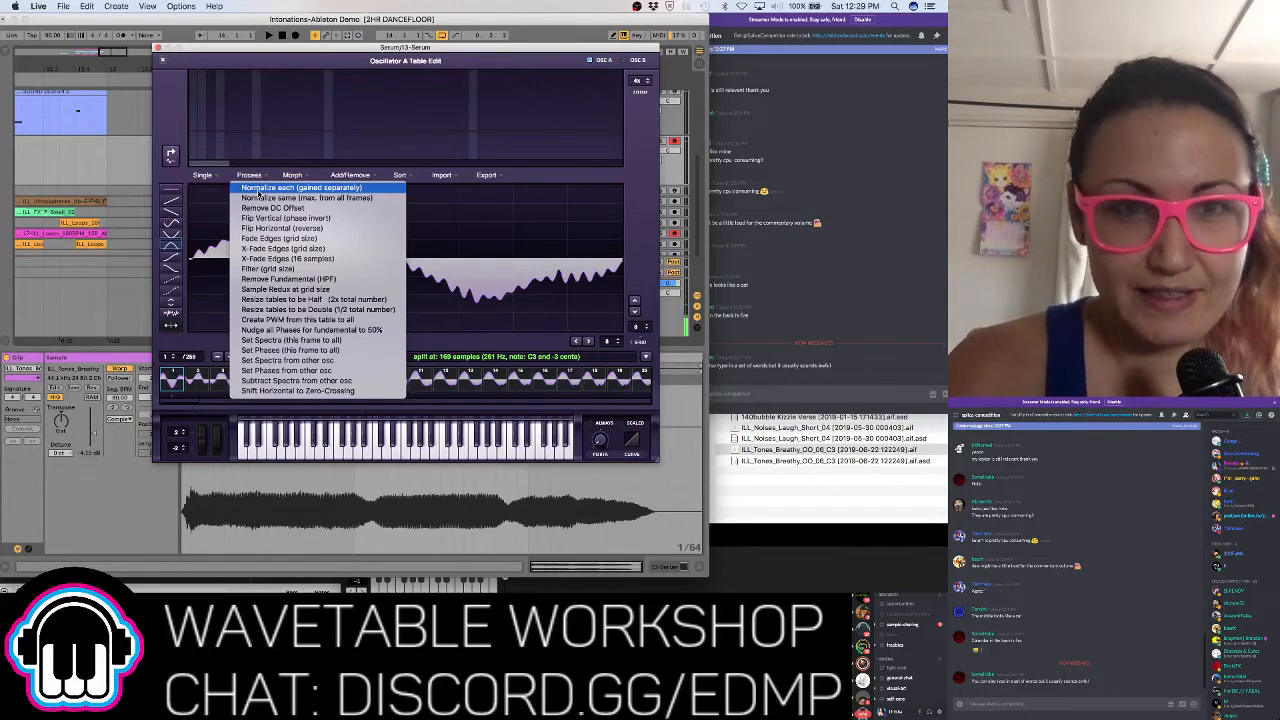
pyautogui.click(266, 189)
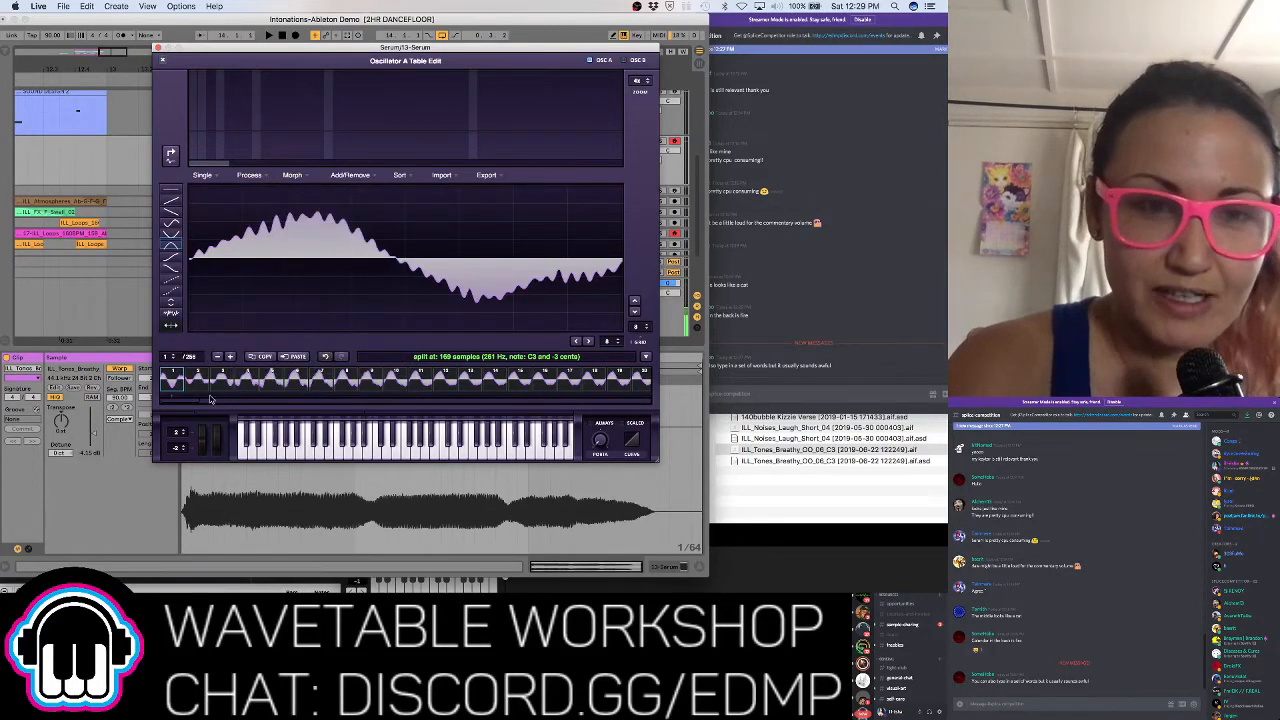
pyautogui.click(203, 386)
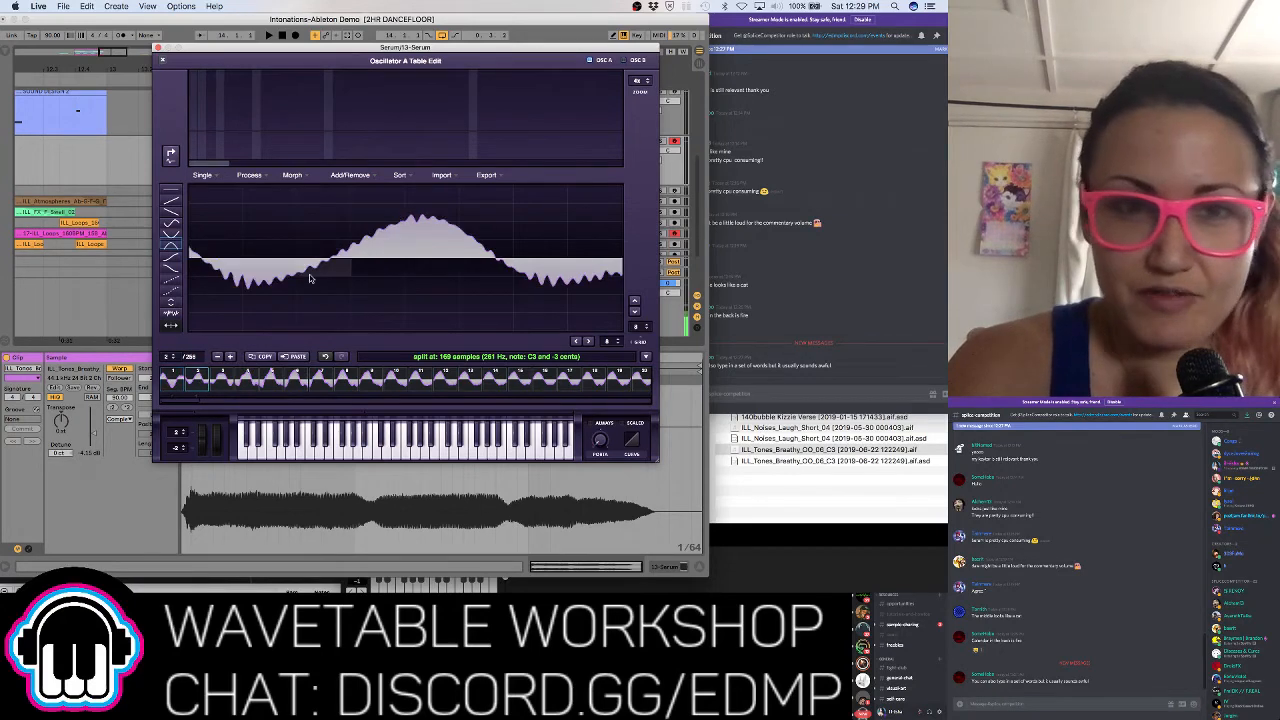
pyautogui.click(220, 384)
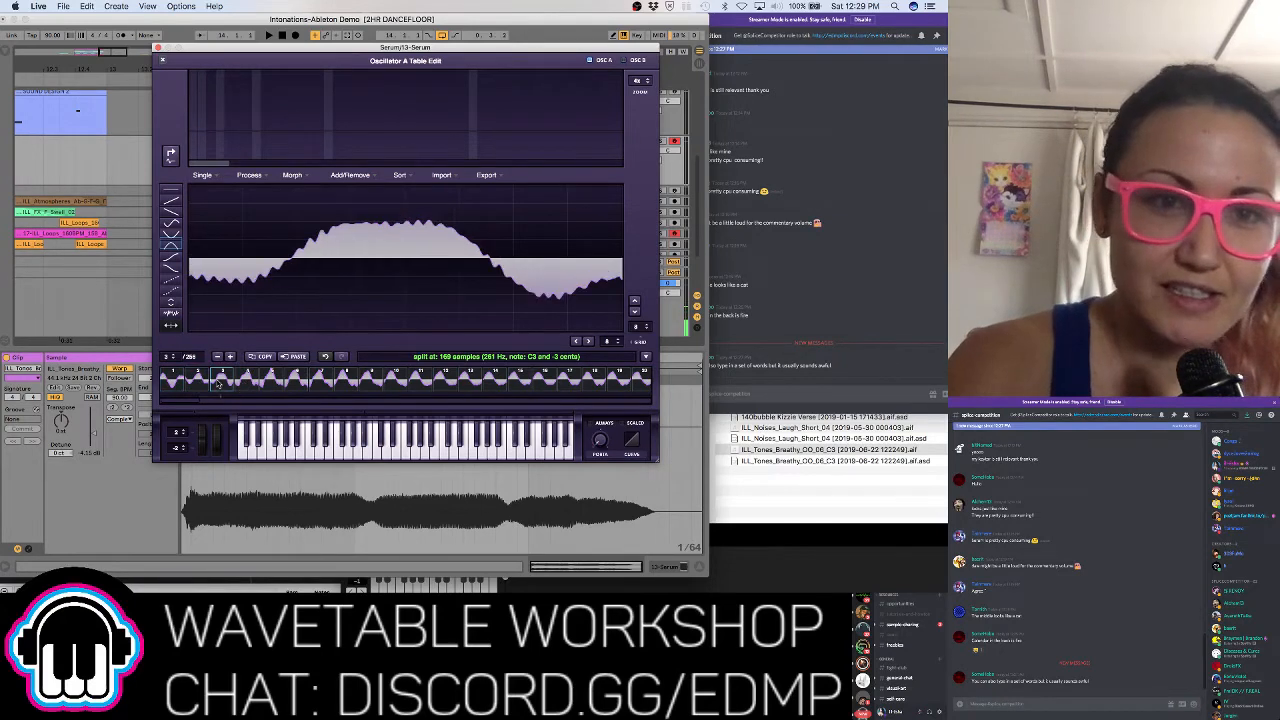
# Normalize all frames by the same maximum, then undo the normalizing, morphing and frame removal
pyautogui.click(254, 174)
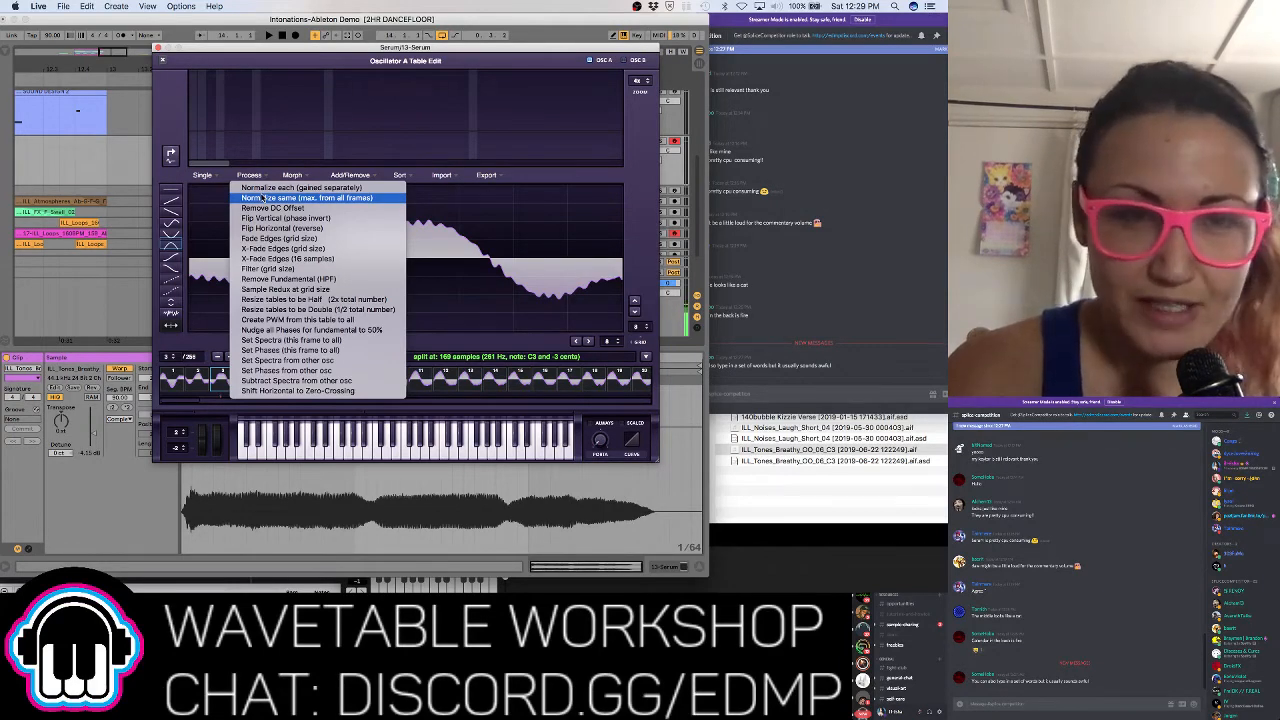
pyautogui.click(261, 197)
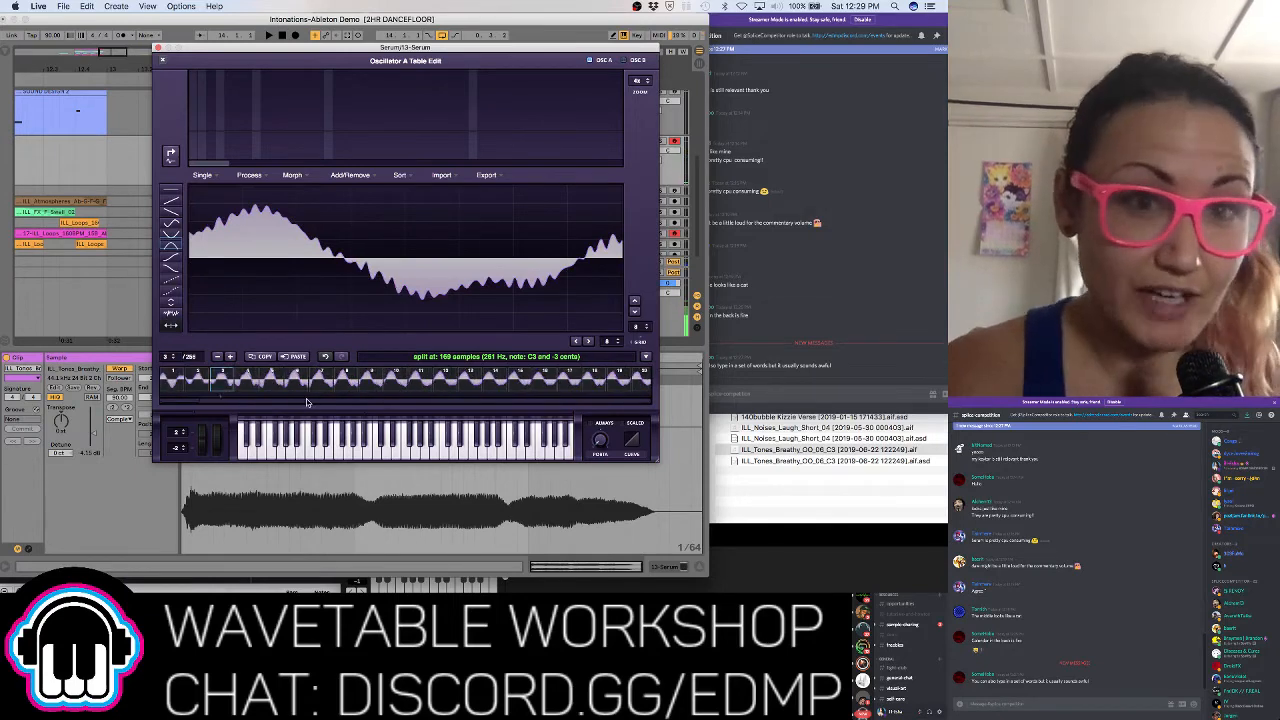
pyautogui.click(327, 357)
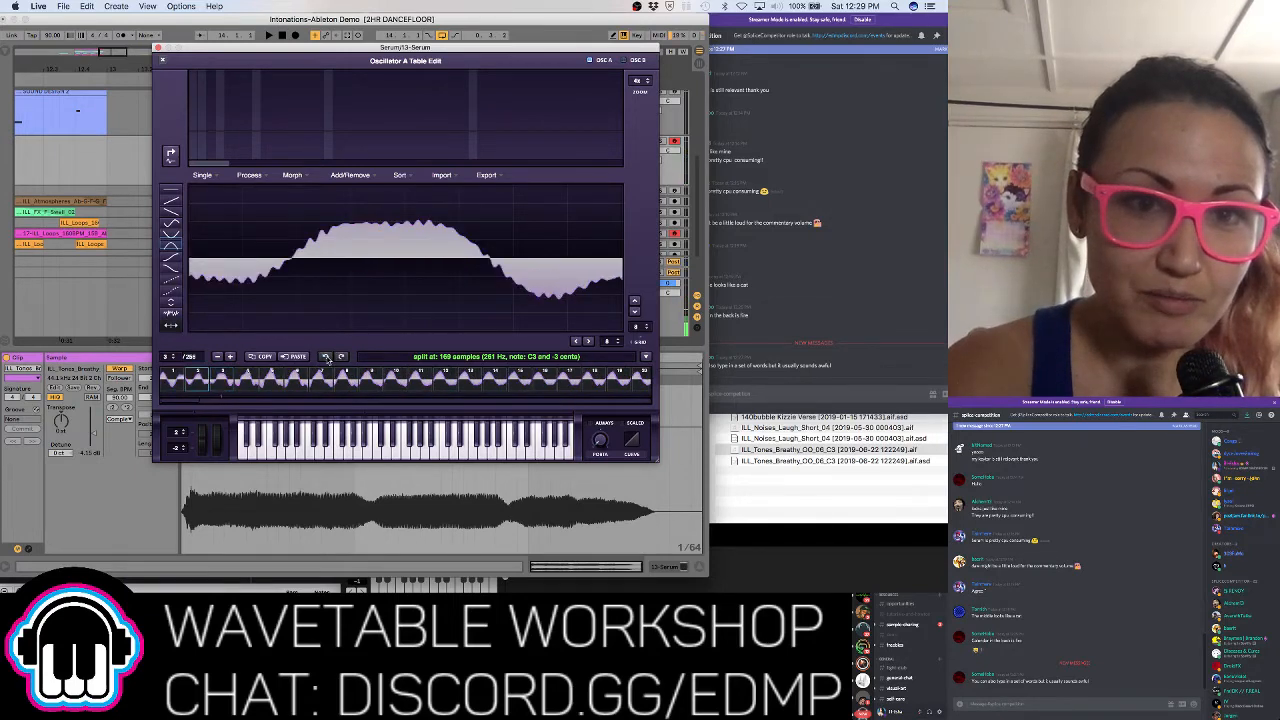
pyautogui.click(327, 358)
pyautogui.click(327, 358)
pyautogui.click(327, 358)
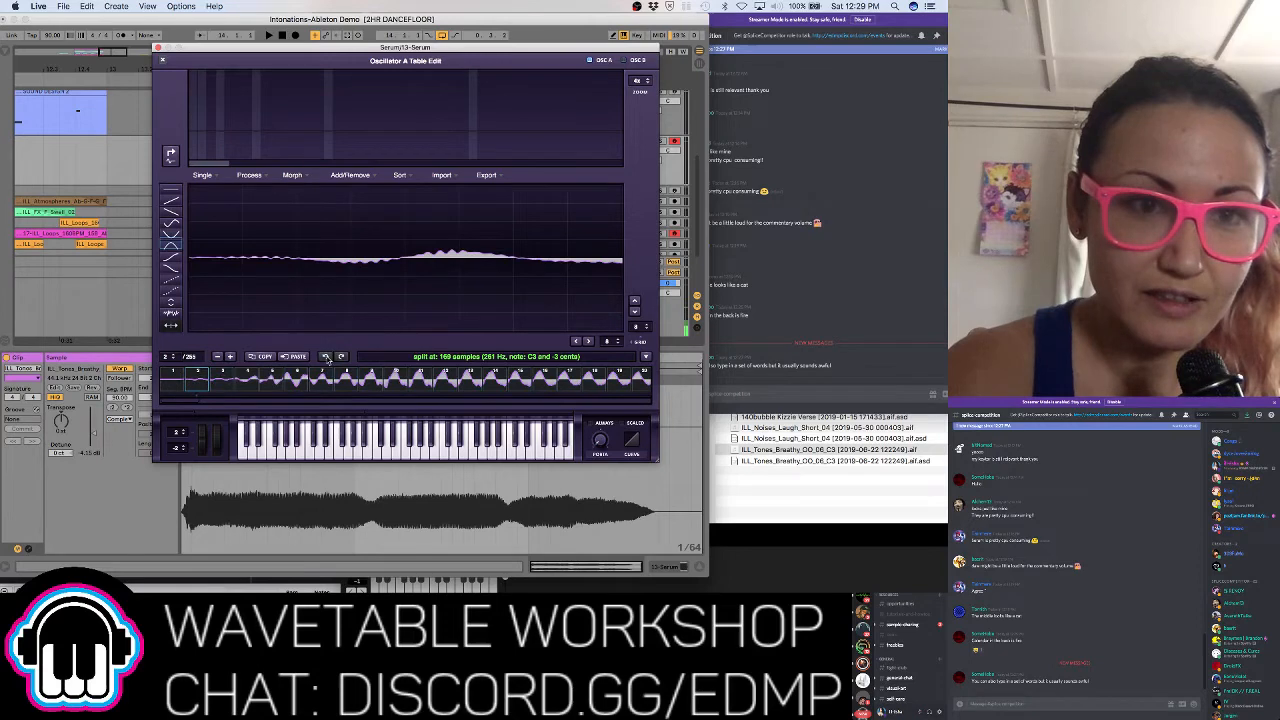
# Normalize the full wavetable with Normalize same (max. from all frames) and inspect its first and last frames
pyautogui.click(250, 175)
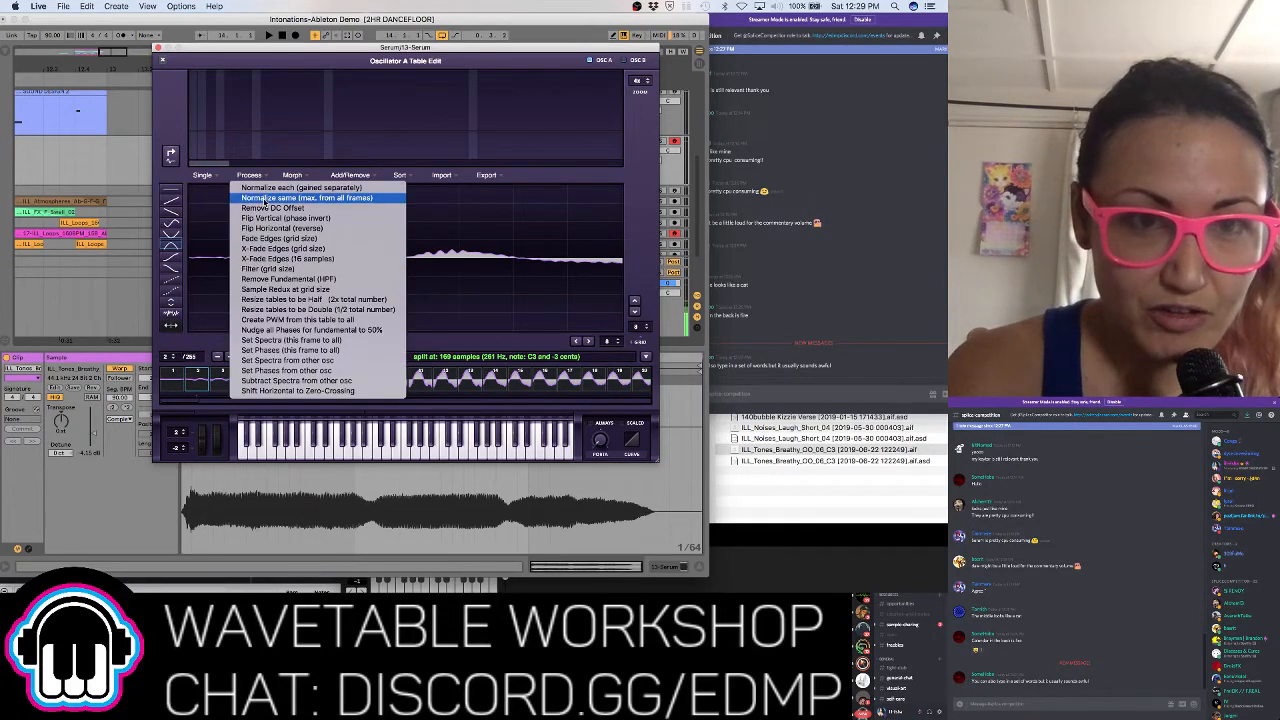
pyautogui.click(263, 200)
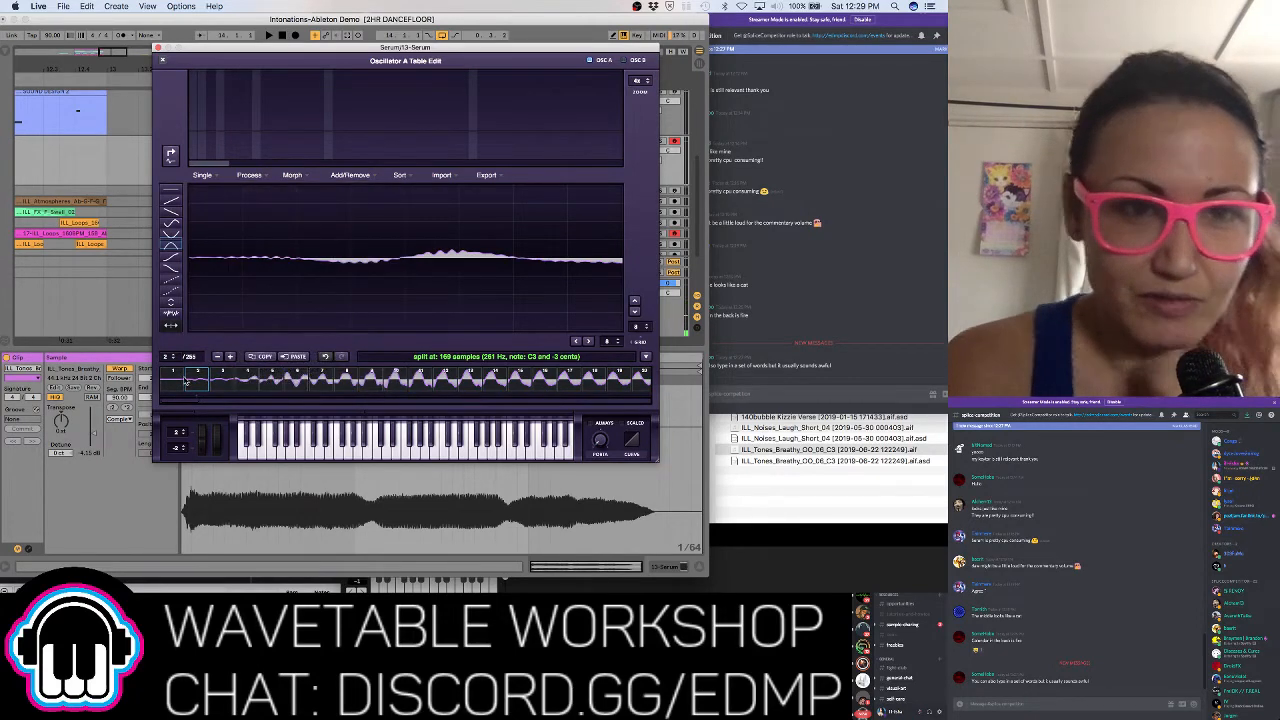
pyautogui.click(173, 381)
pyautogui.hscroll(10, 301, 393)
pyautogui.click(633, 383)
pyautogui.hscroll(-10, 290, 375)
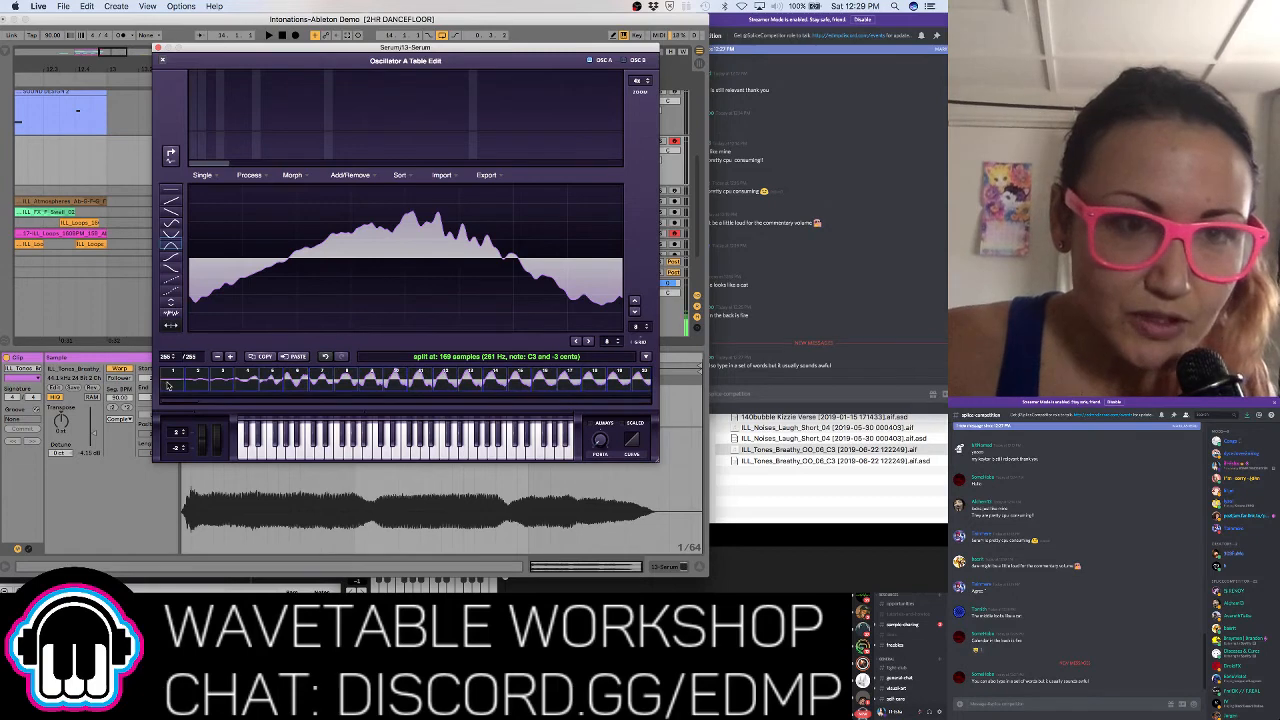
# Repeat Normalize same with the last frame selected and compare the levels of the opening and ending frames
pyautogui.click(267, 179)
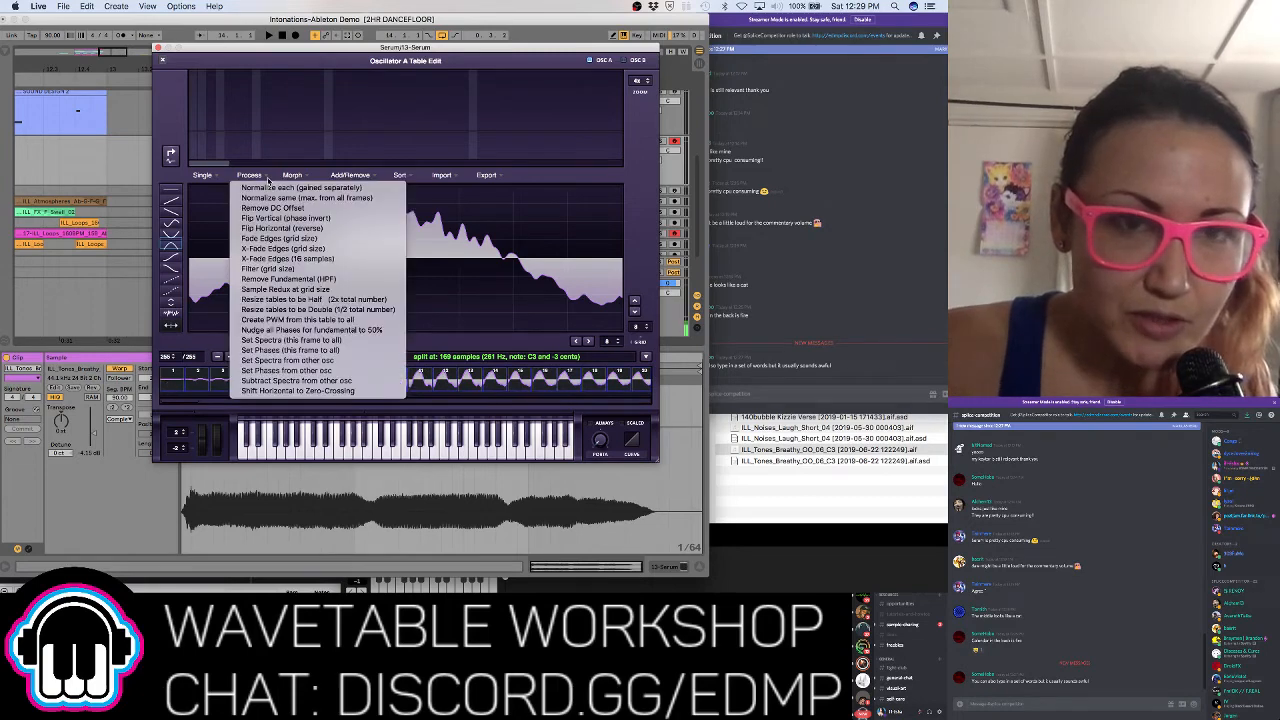
pyautogui.click(272, 198)
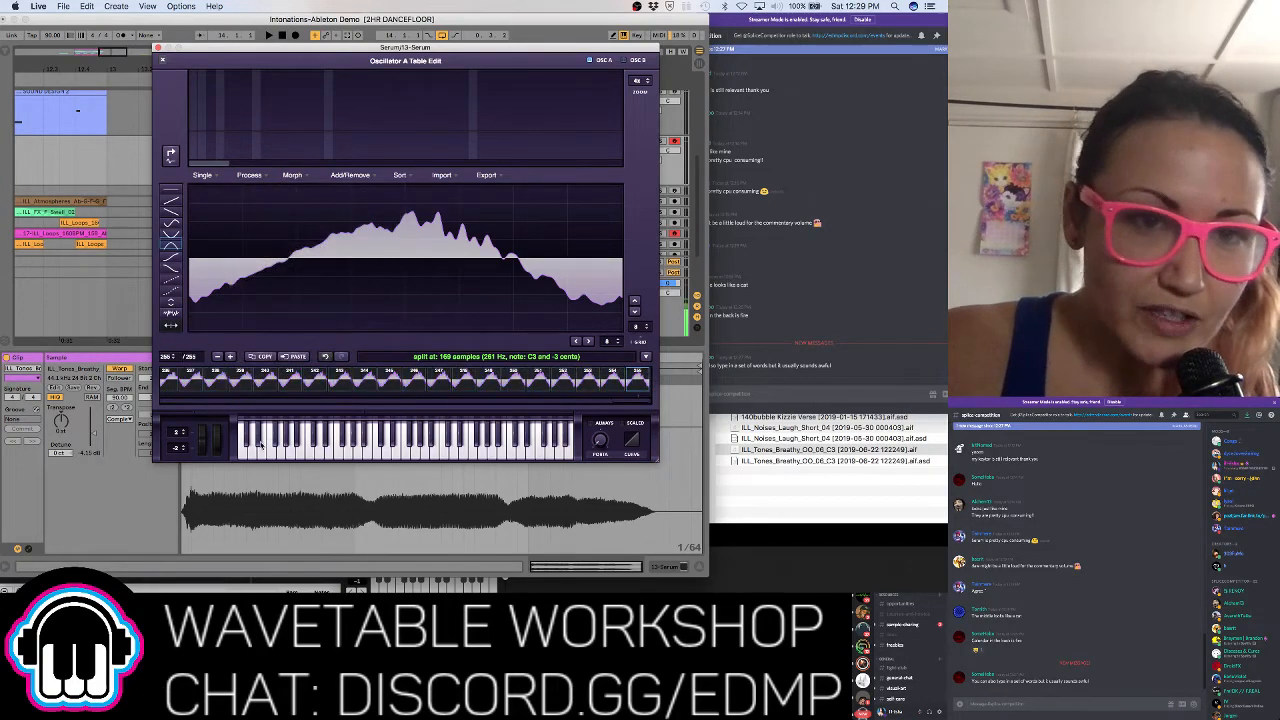
pyautogui.hscroll(-10, 250, 392)
pyautogui.hscroll(10, 252, 391)
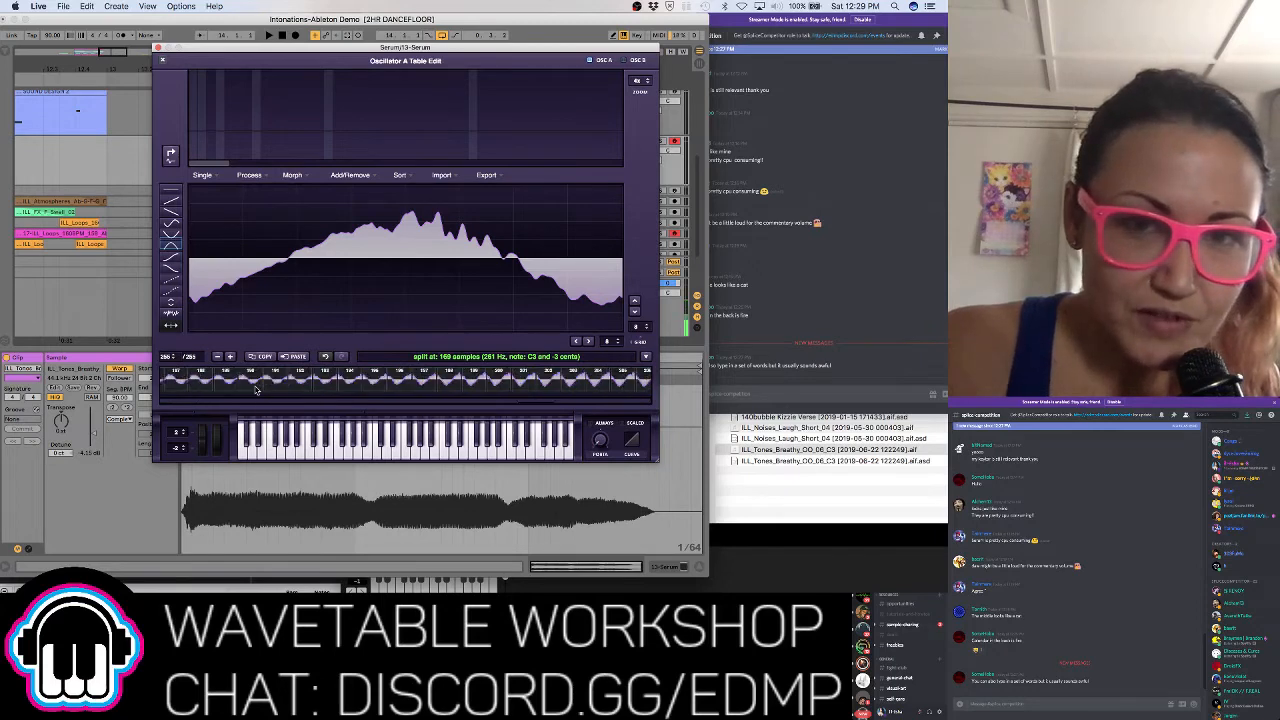
pyautogui.hscroll(-10, 255, 390)
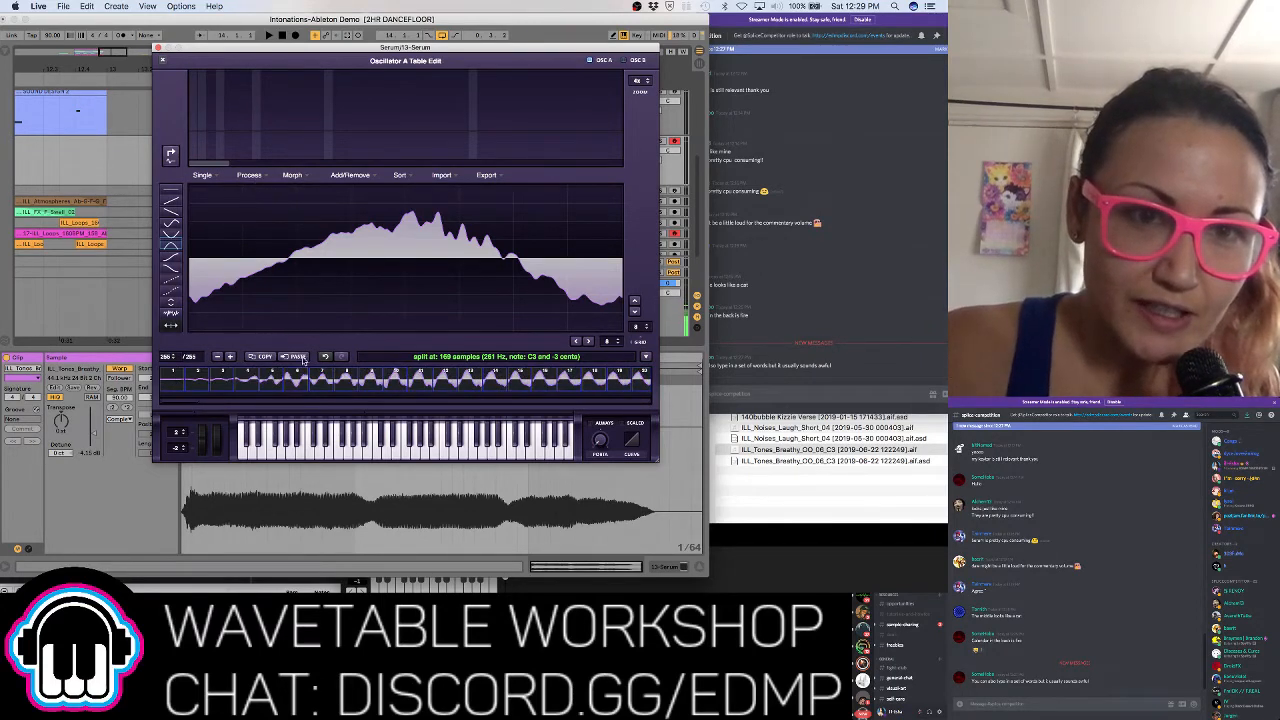
pyautogui.hscroll(10, 248, 389)
pyautogui.hscroll(-10, 248, 389)
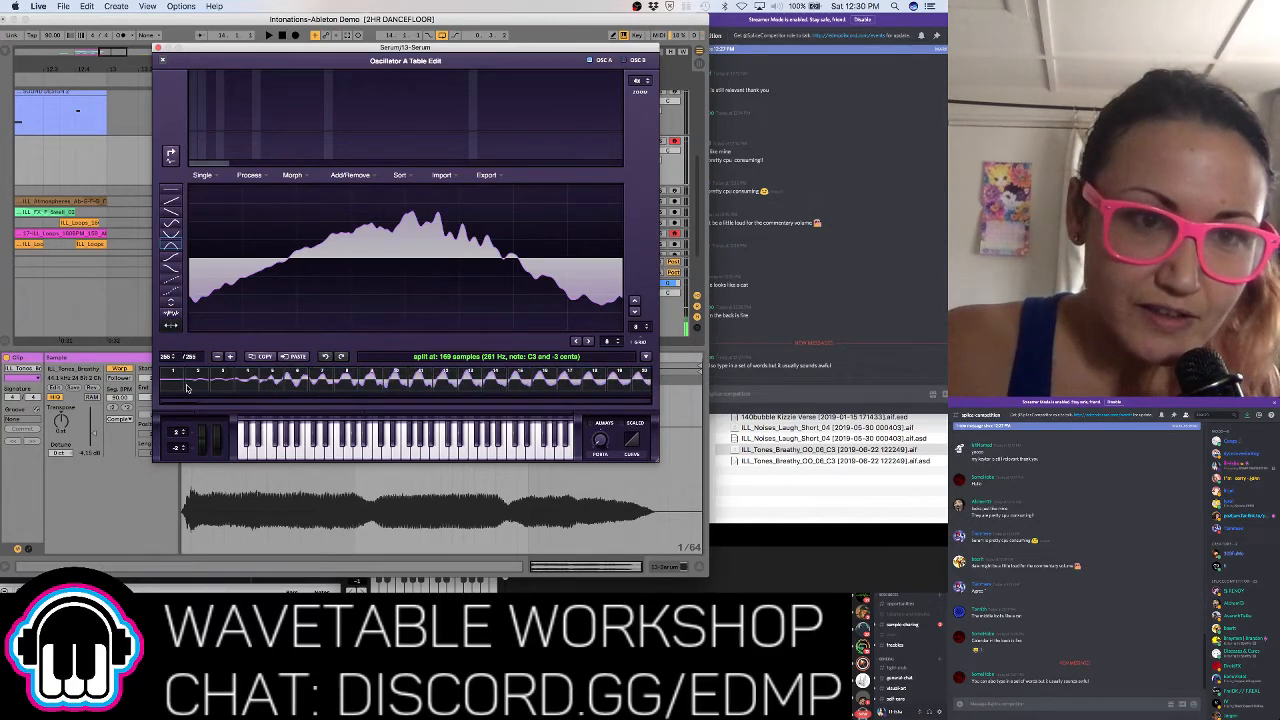
# Apply Normalize same once more and view the third frame's waveform
pyautogui.click(250, 175)
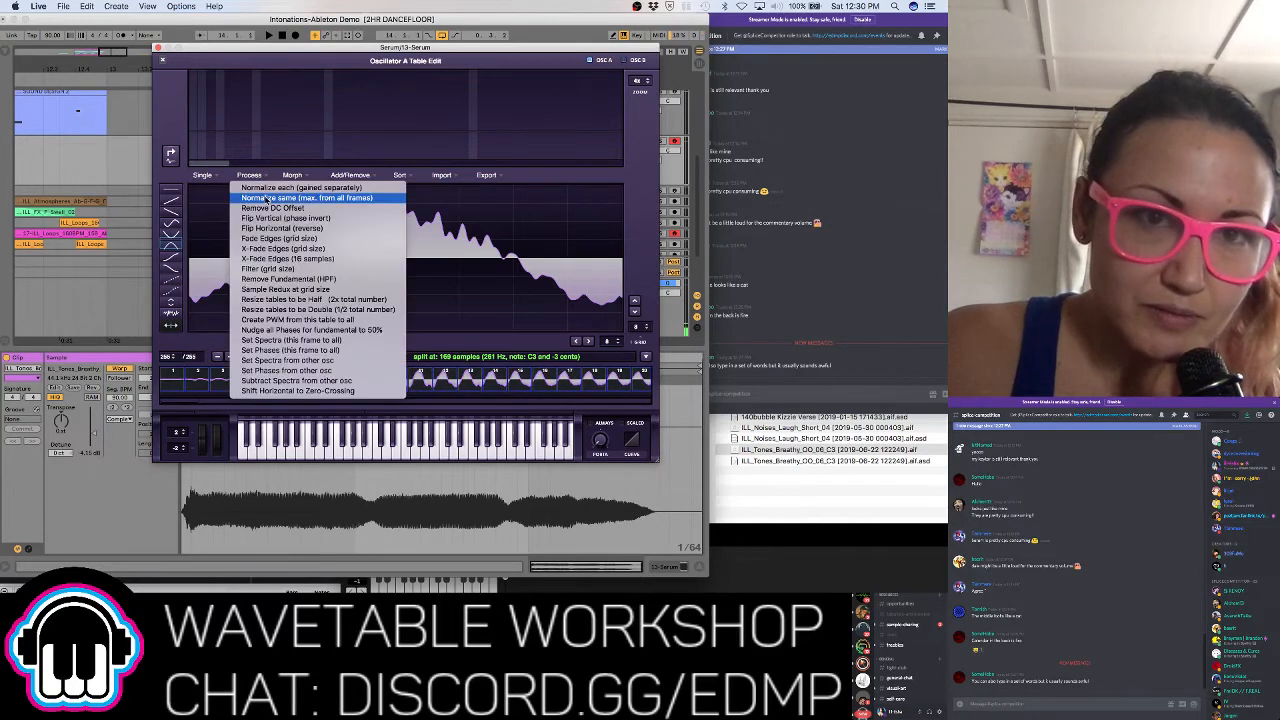
pyautogui.click(266, 197)
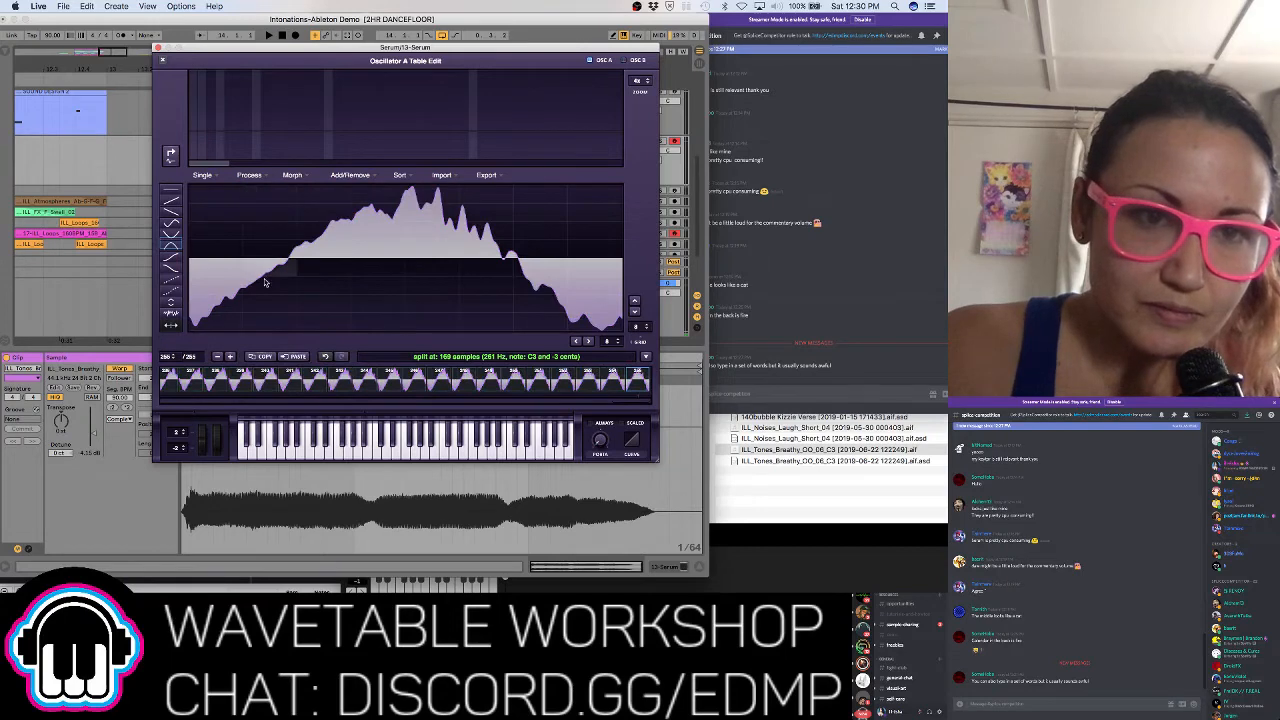
pyautogui.hscroll(-10, 250, 382)
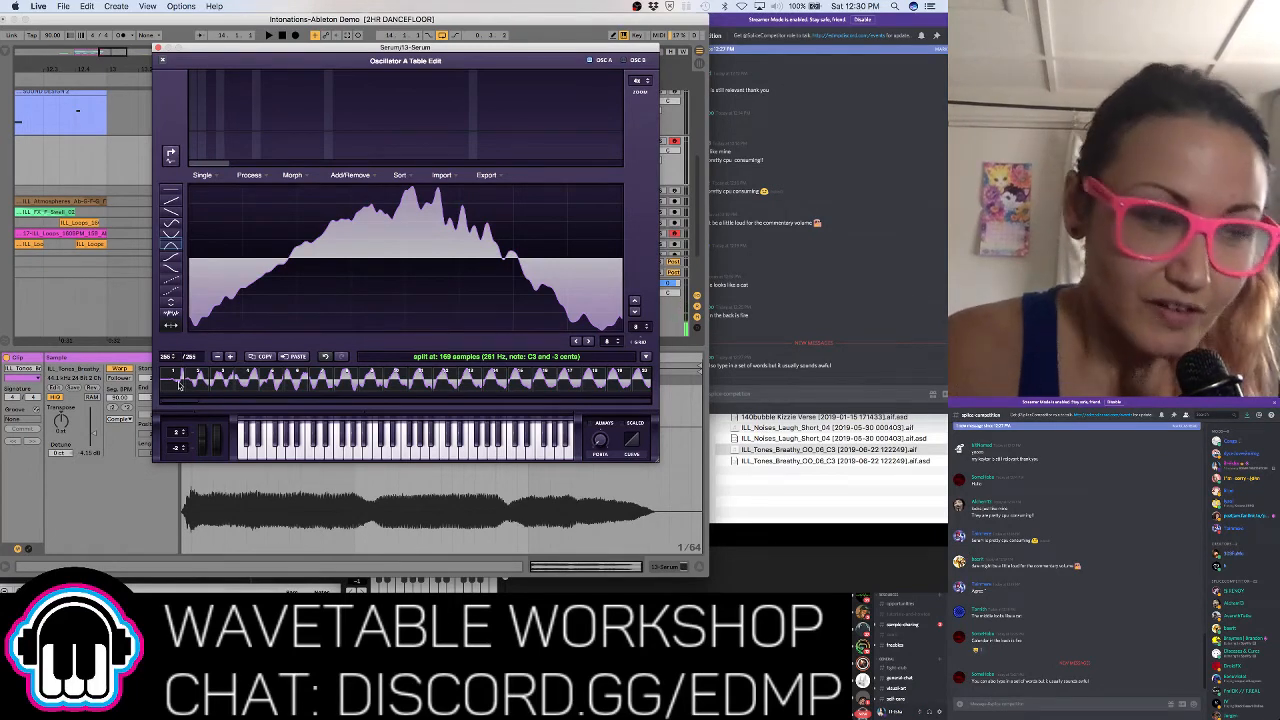
pyautogui.click(224, 385)
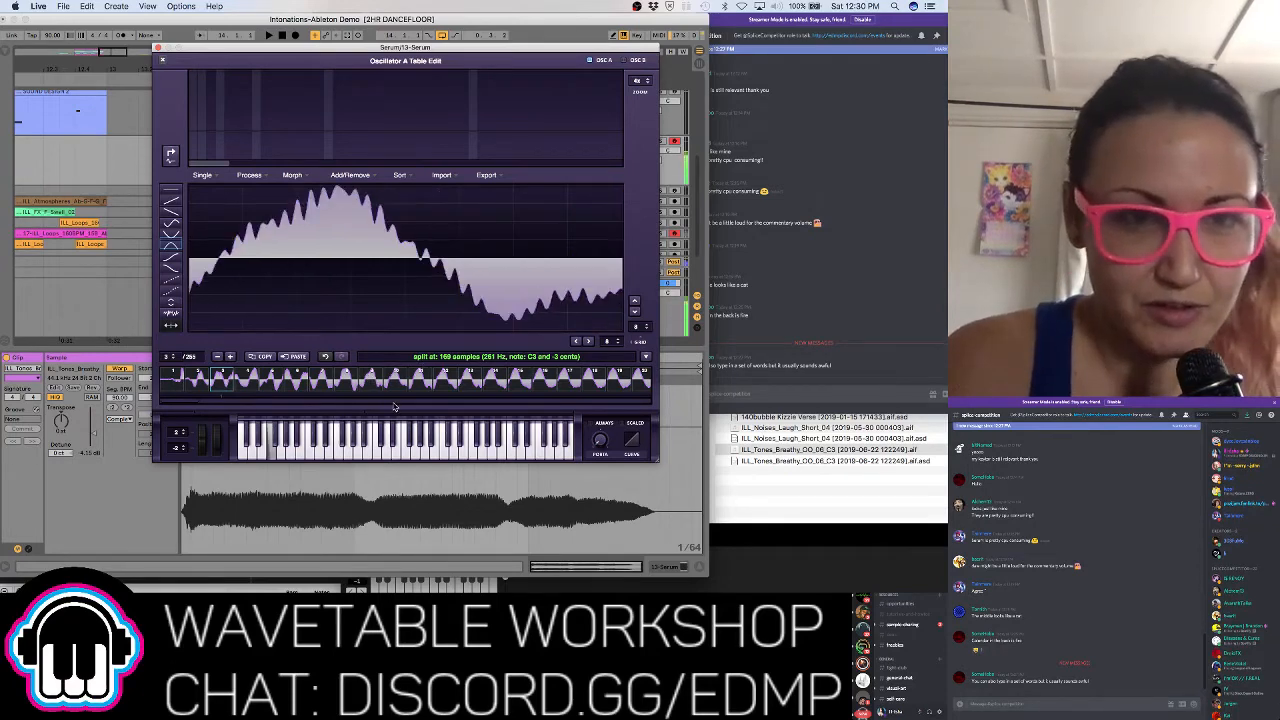
# Apply Morph - Spectral twice to the wavetable, starting from the first frame
pyautogui.click(182, 386)
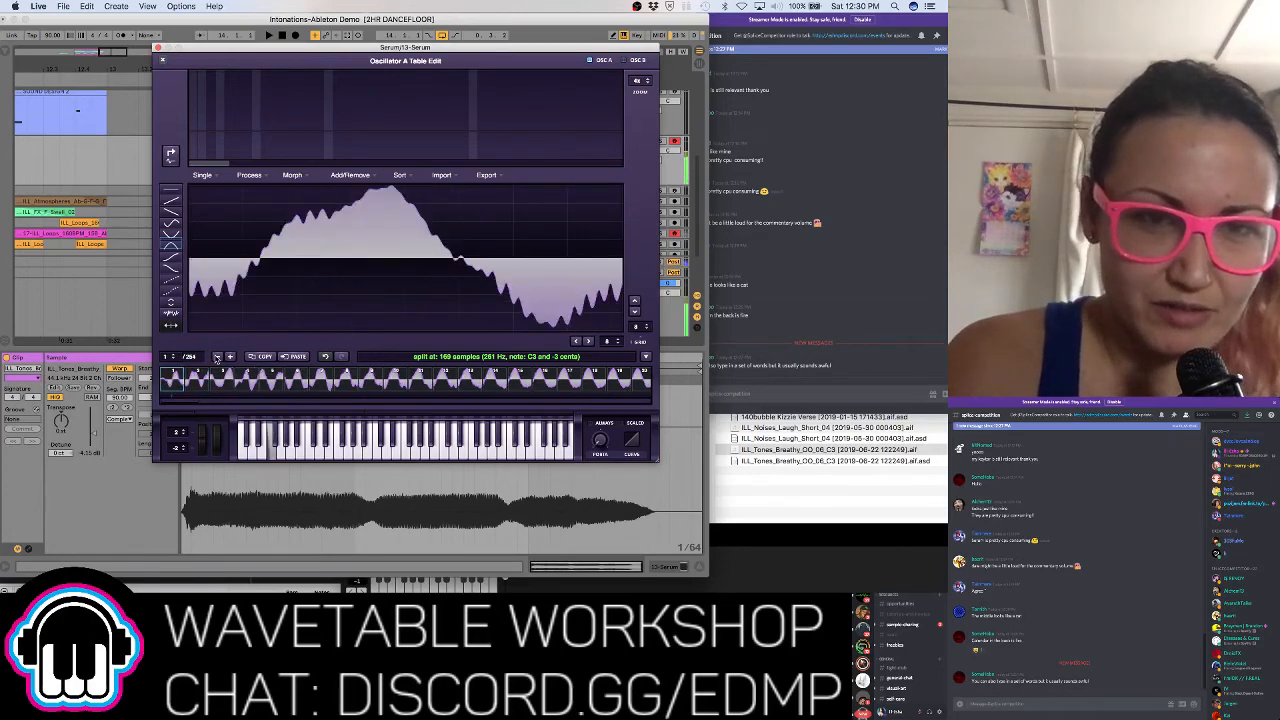
pyautogui.click(292, 176)
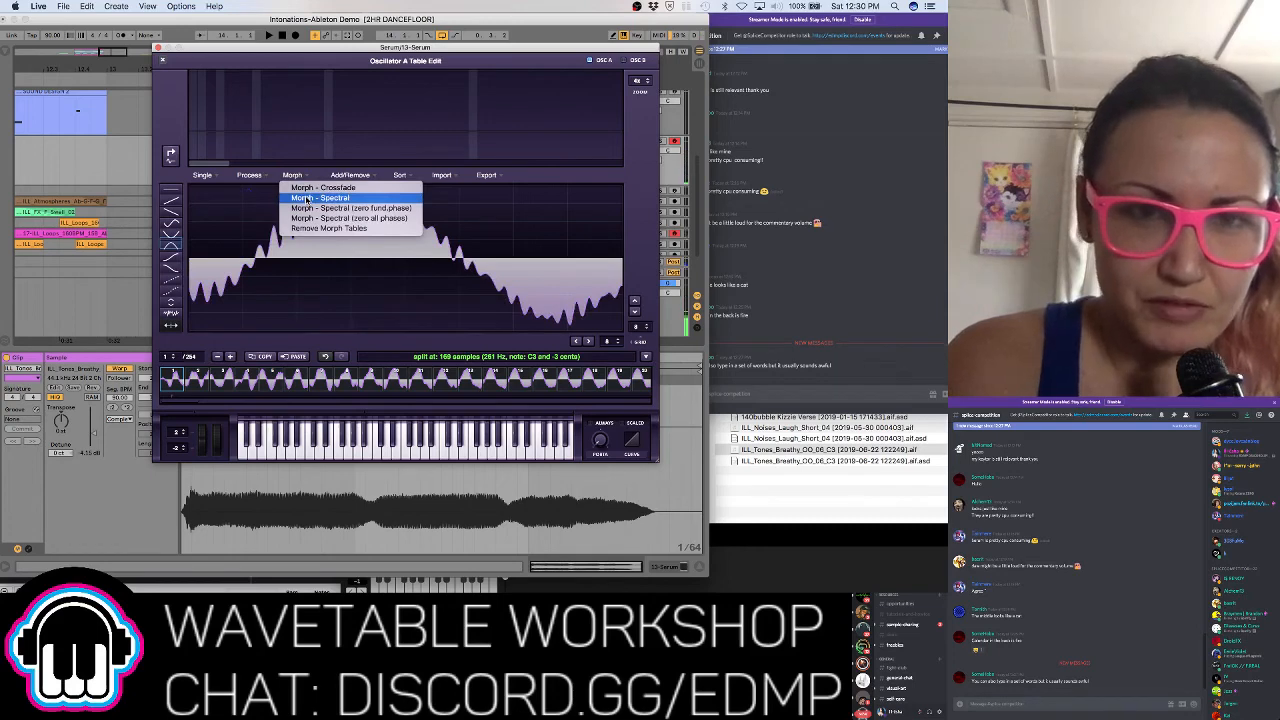
pyautogui.click(306, 198)
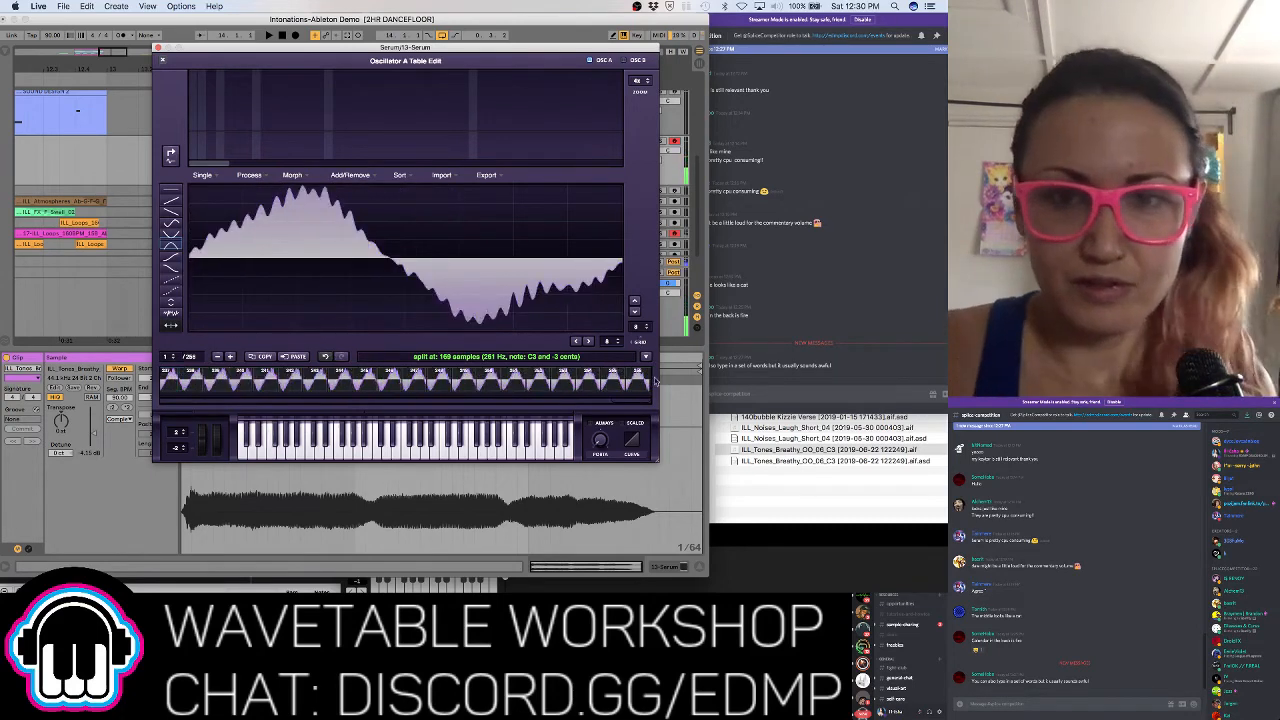
pyautogui.click(294, 176)
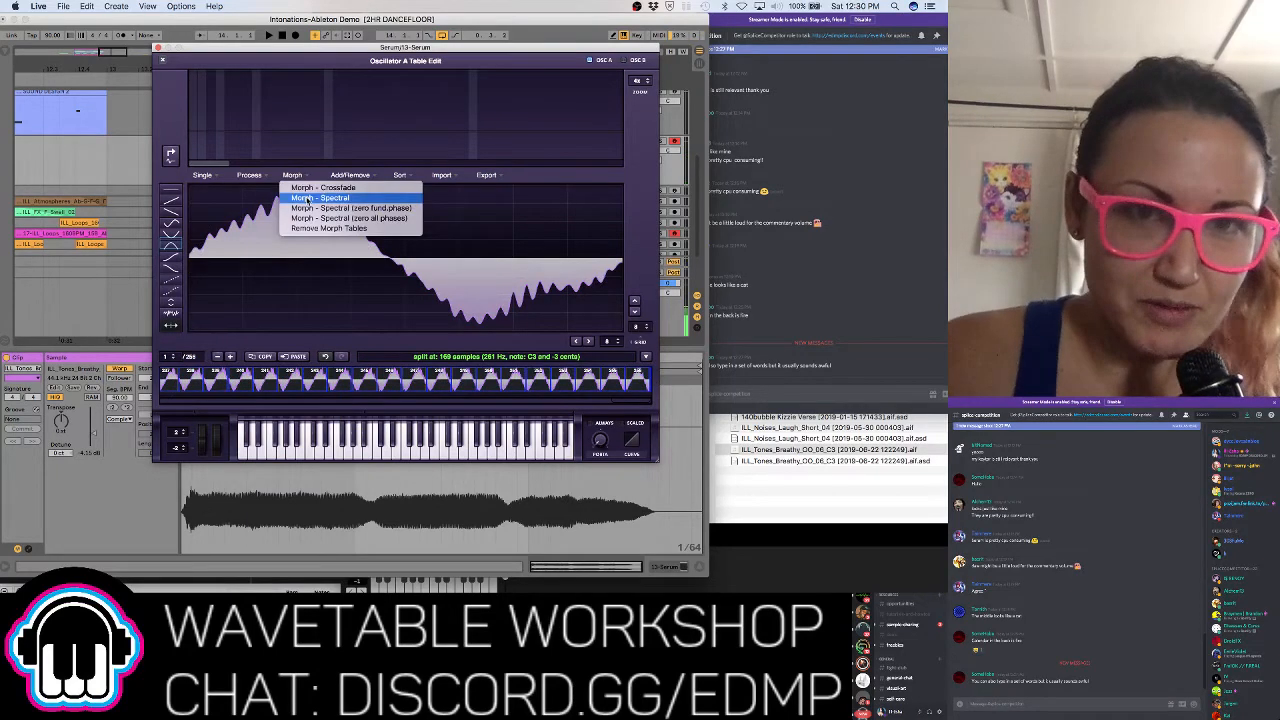
pyautogui.click(306, 198)
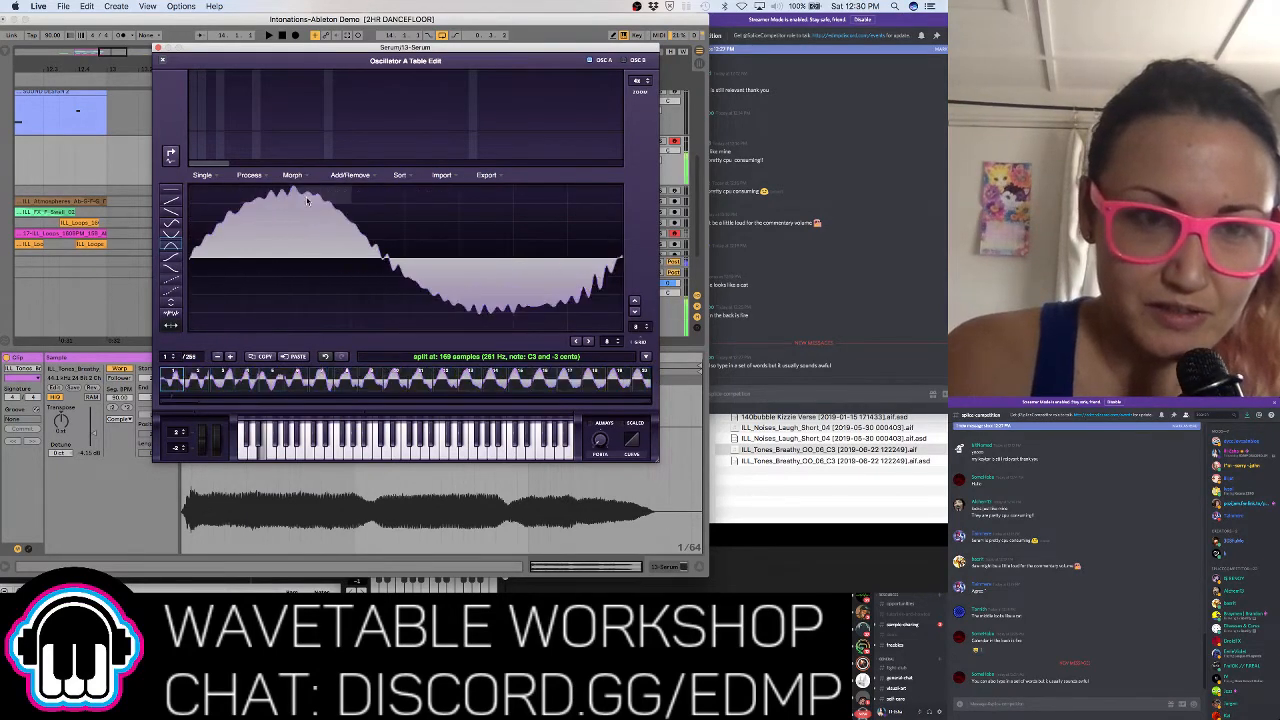
pyautogui.click(256, 176)
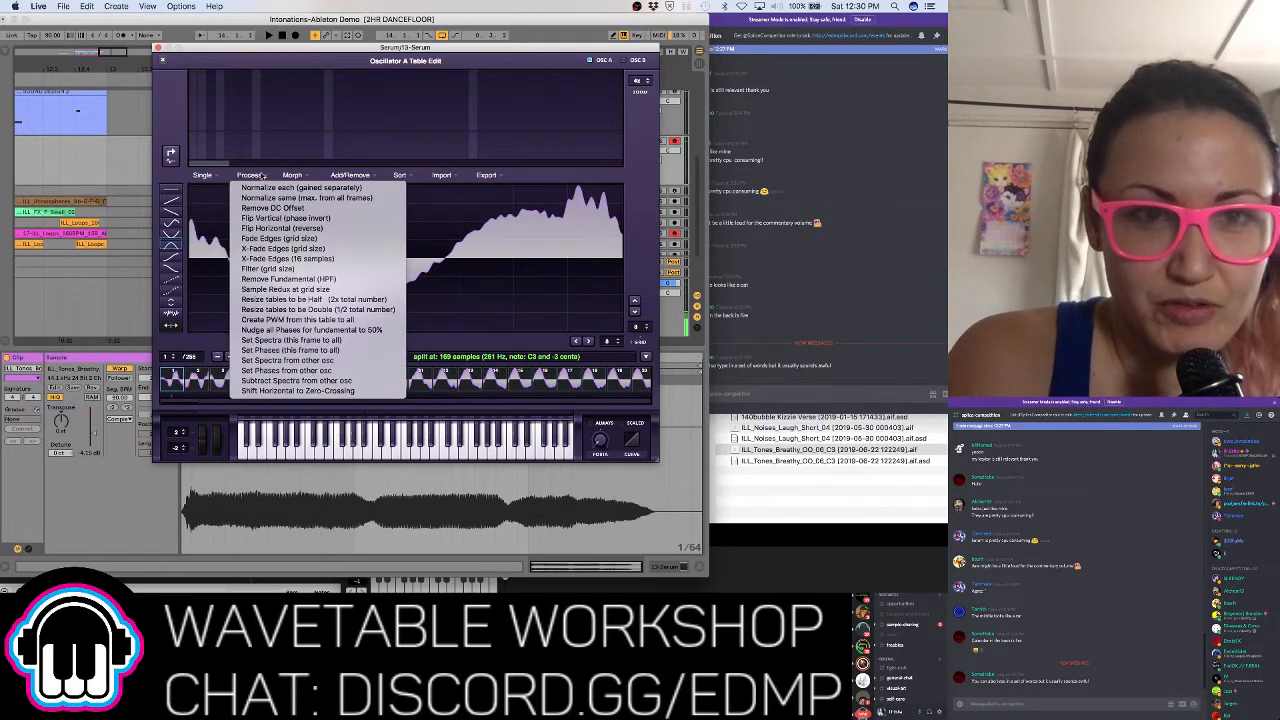
pyautogui.click(293, 176)
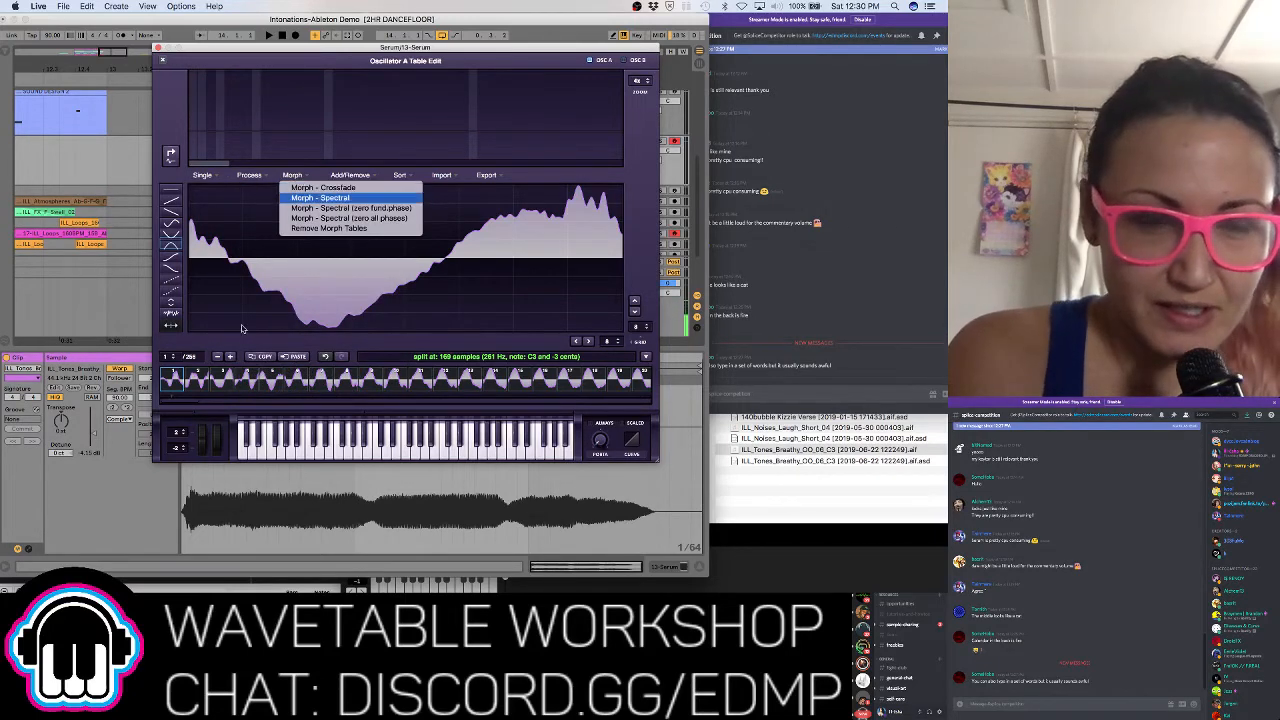
pyautogui.click(243, 384)
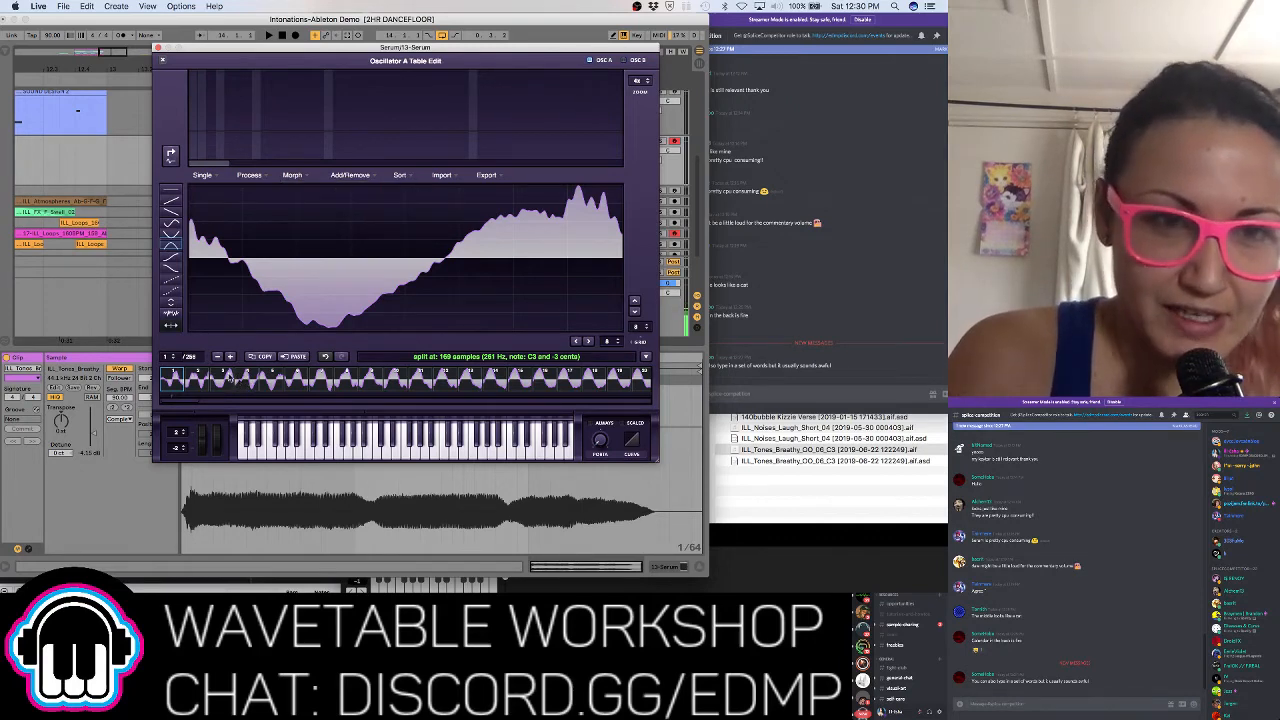
# Crossfade the edges of all frames with X-Fade Edges (grid size), then undo the crossfade
pyautogui.click(261, 180)
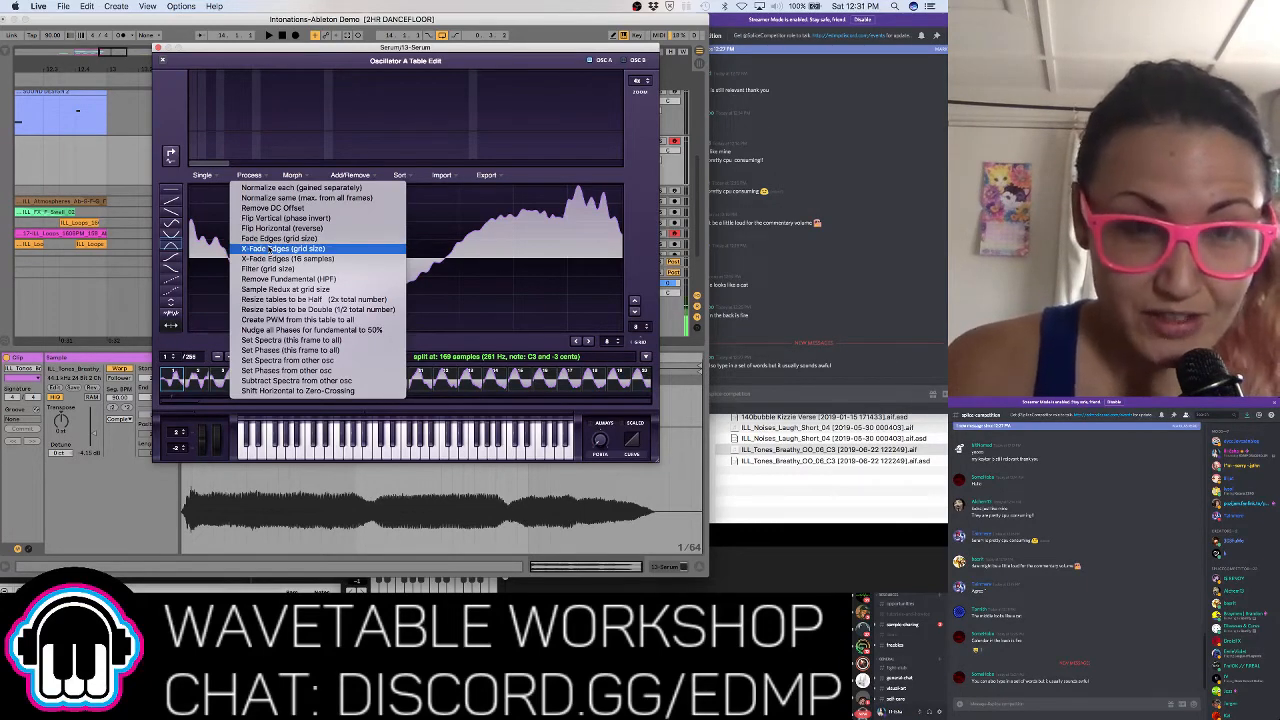
pyautogui.click(268, 248)
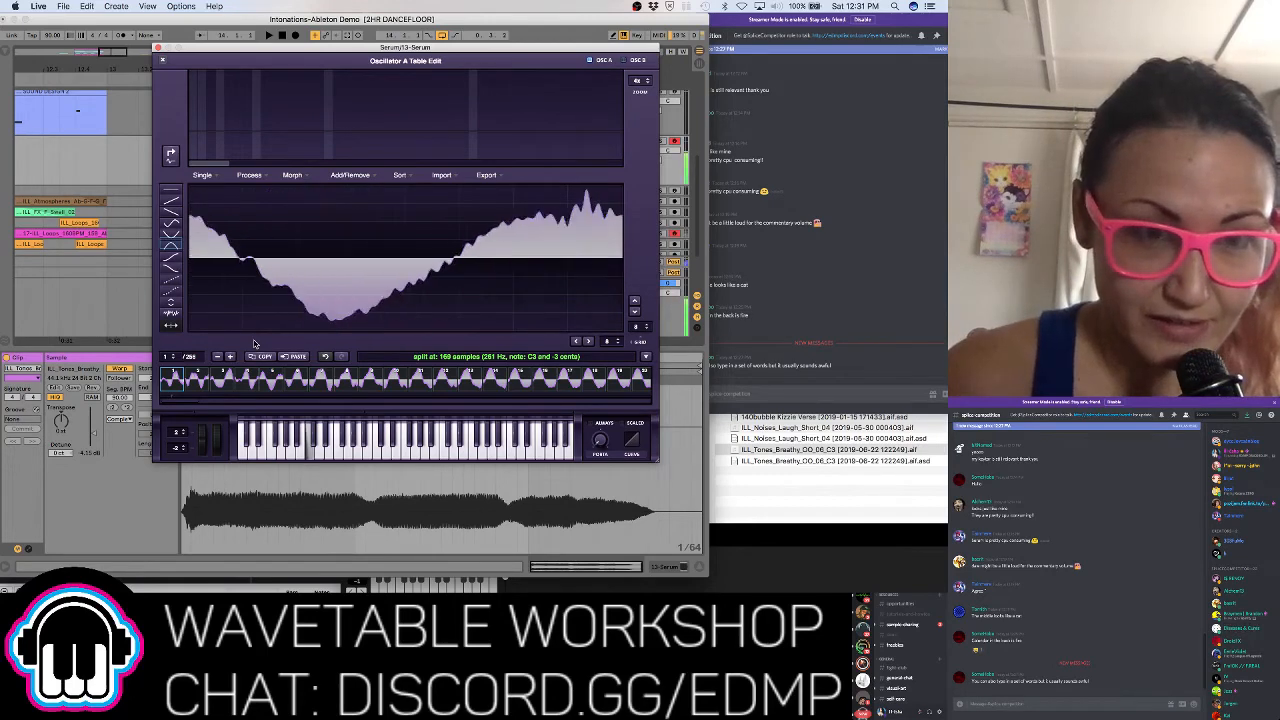
pyautogui.click(324, 357)
# Fade the start and end of every frame to zero with Fade Edges (grid size)
pyautogui.click(249, 175)
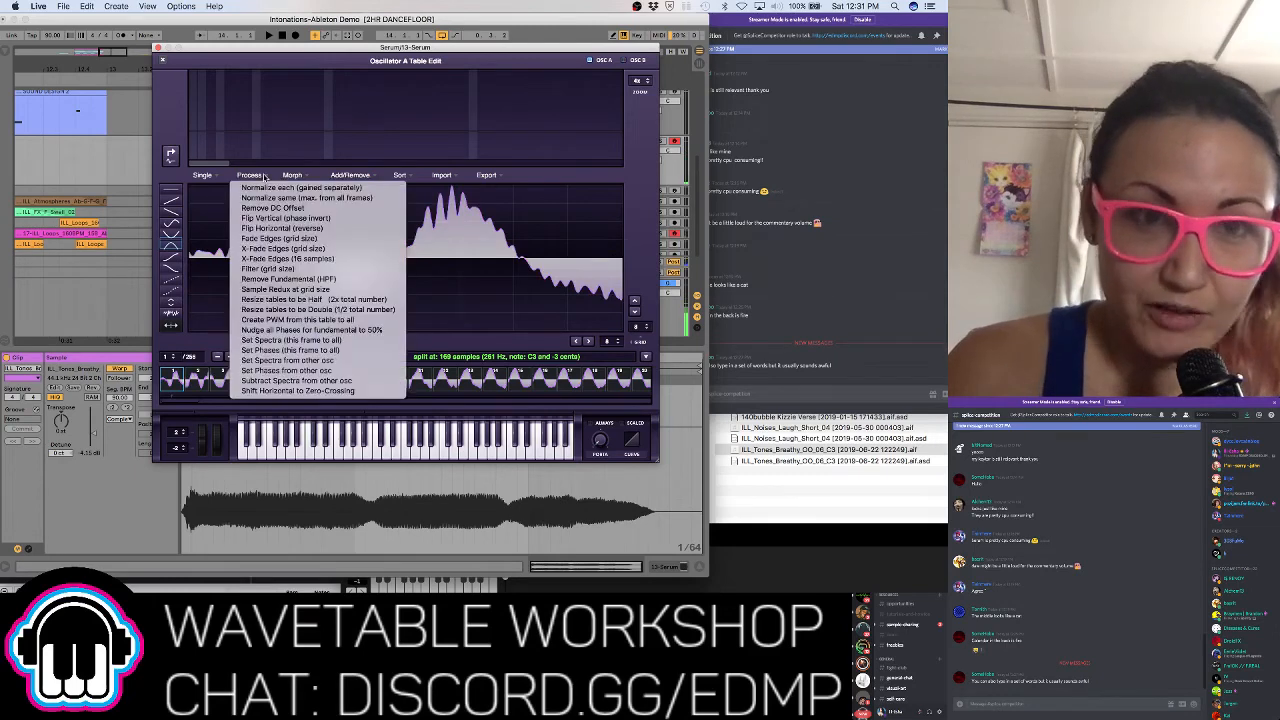
pyautogui.click(273, 238)
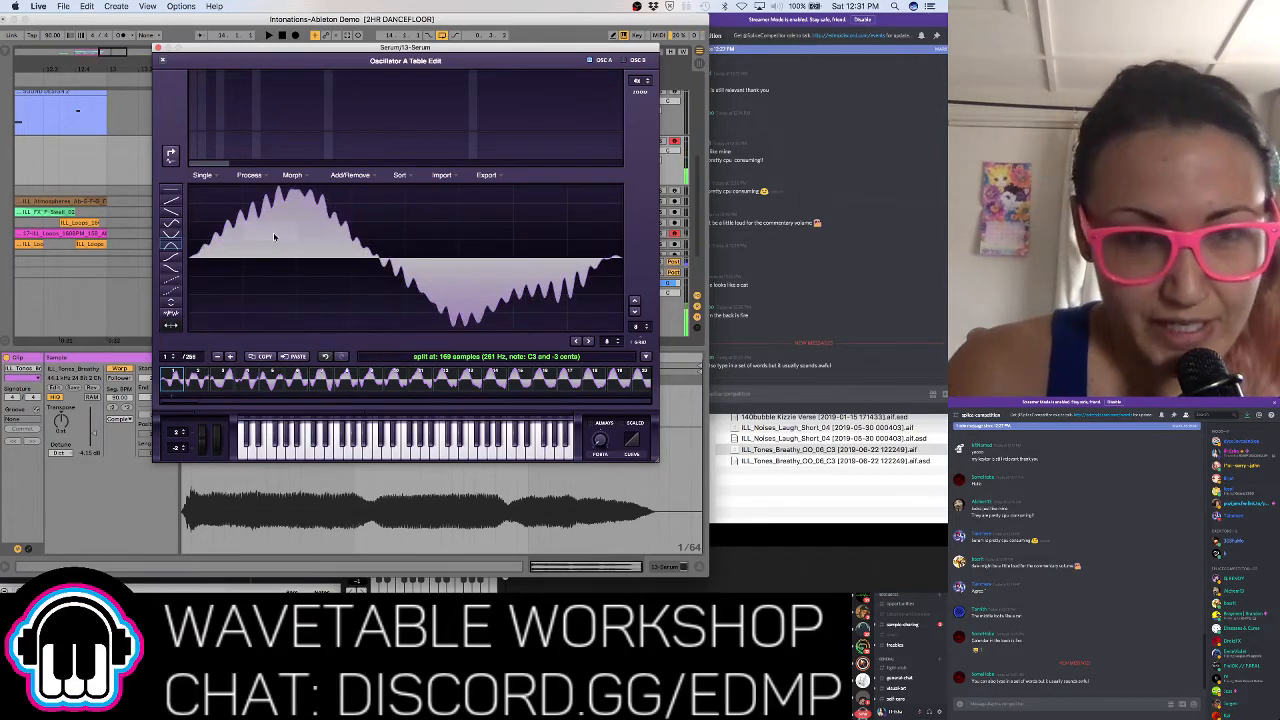
pyautogui.click(258, 173)
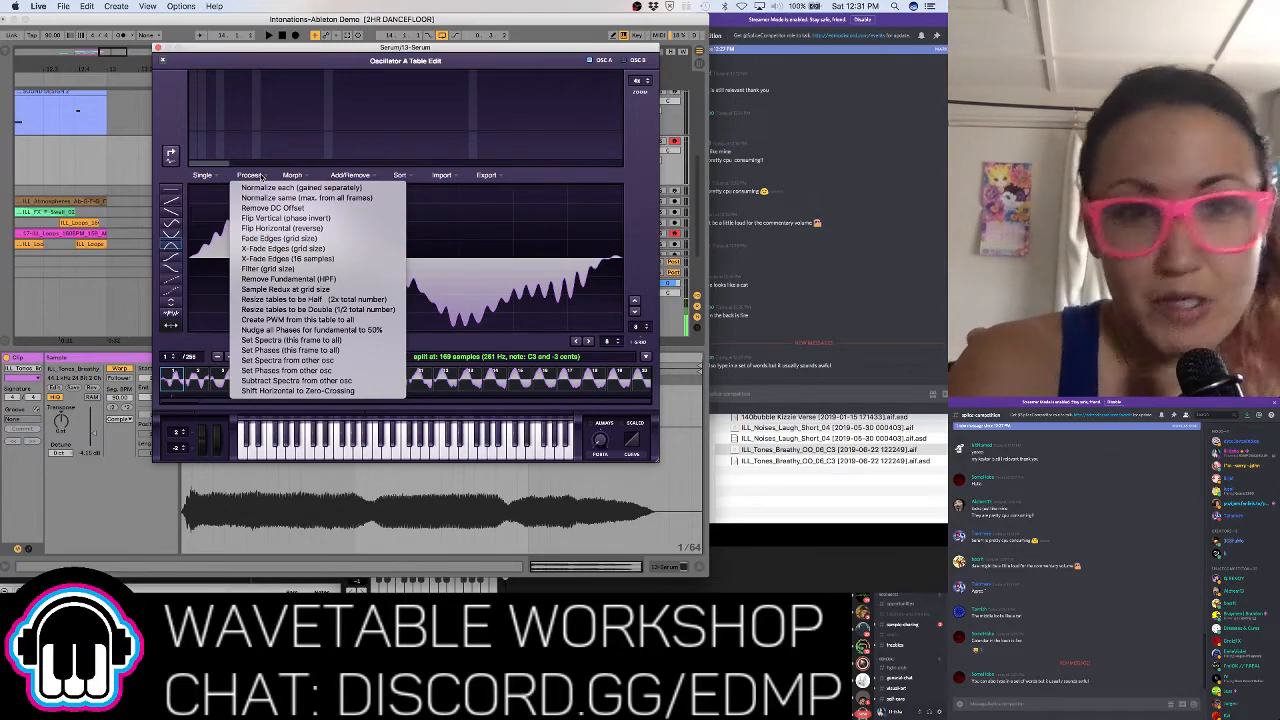
pyautogui.click(260, 174)
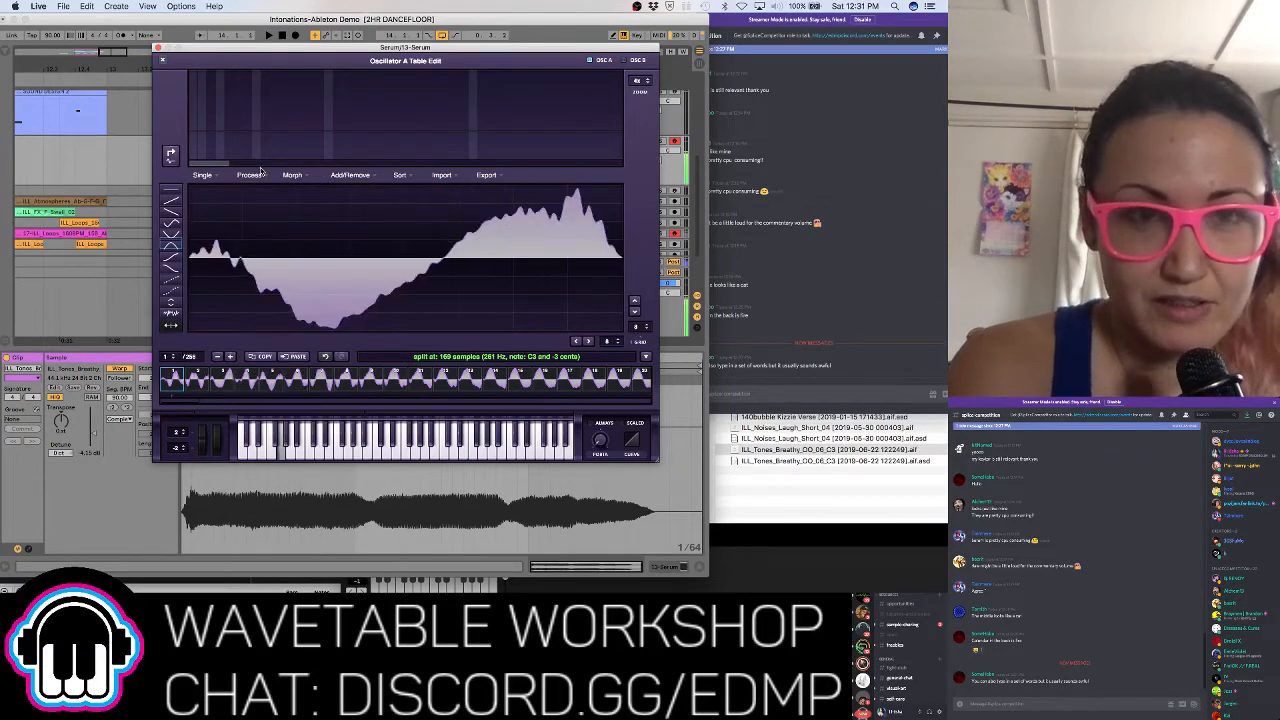
# Resize the tables to be double with 1/2 the total number, then undo the resize
pyautogui.click(258, 175)
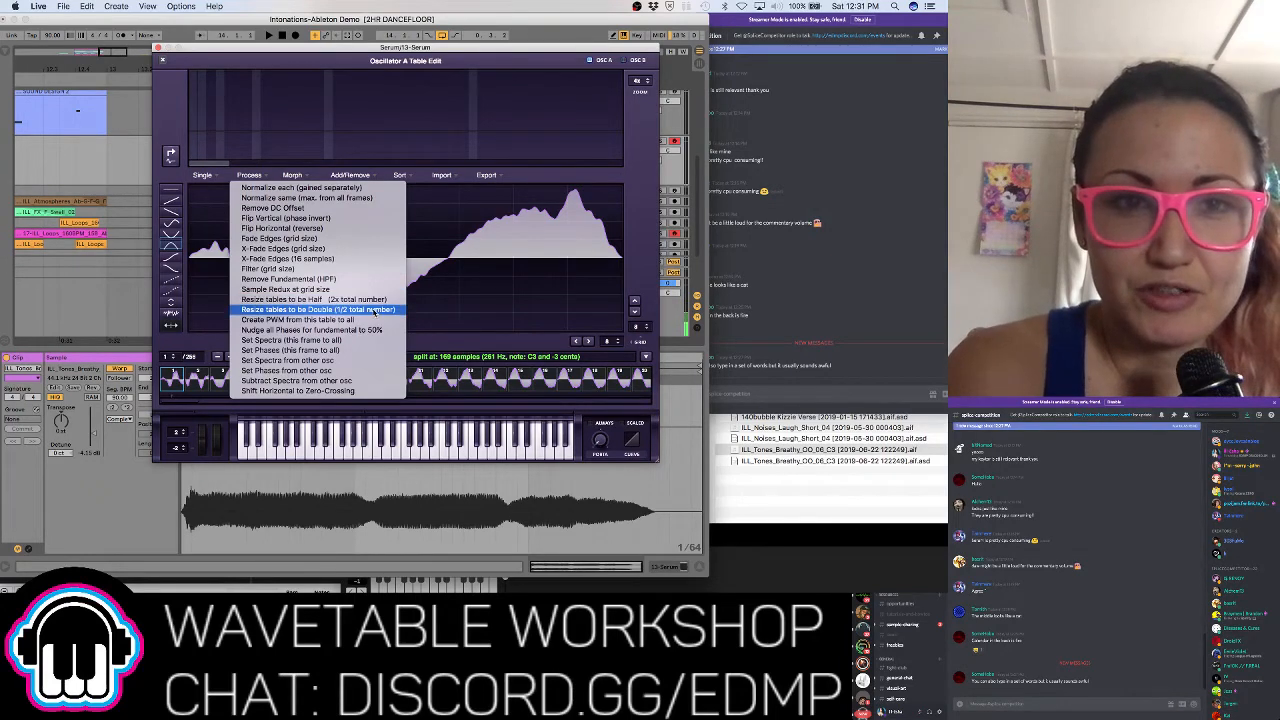
pyautogui.click(371, 311)
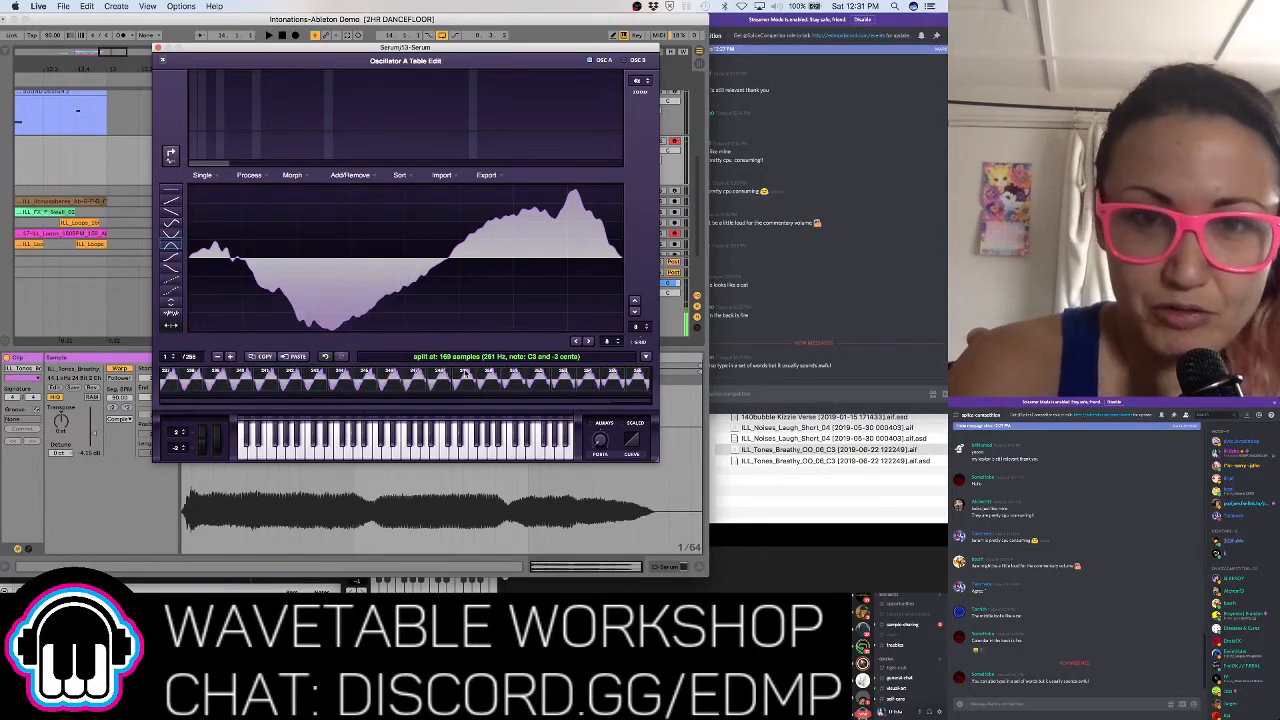
pyautogui.click(251, 176)
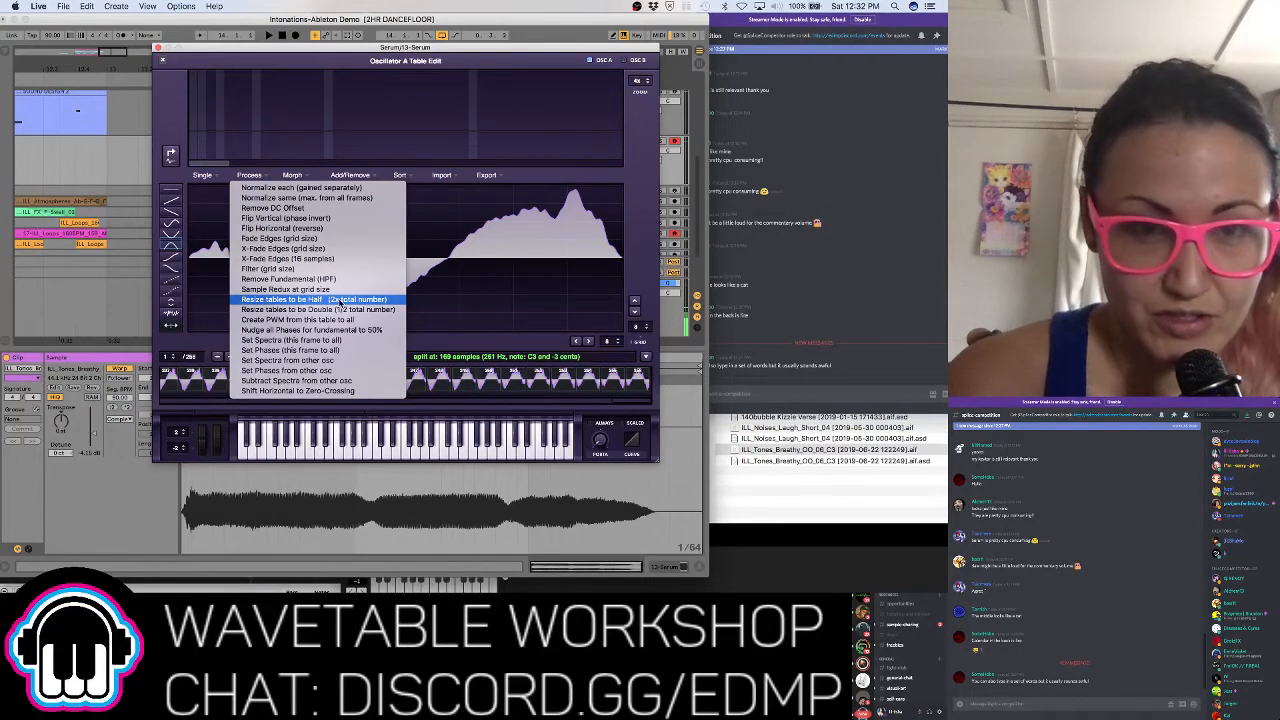
pyautogui.click(340, 310)
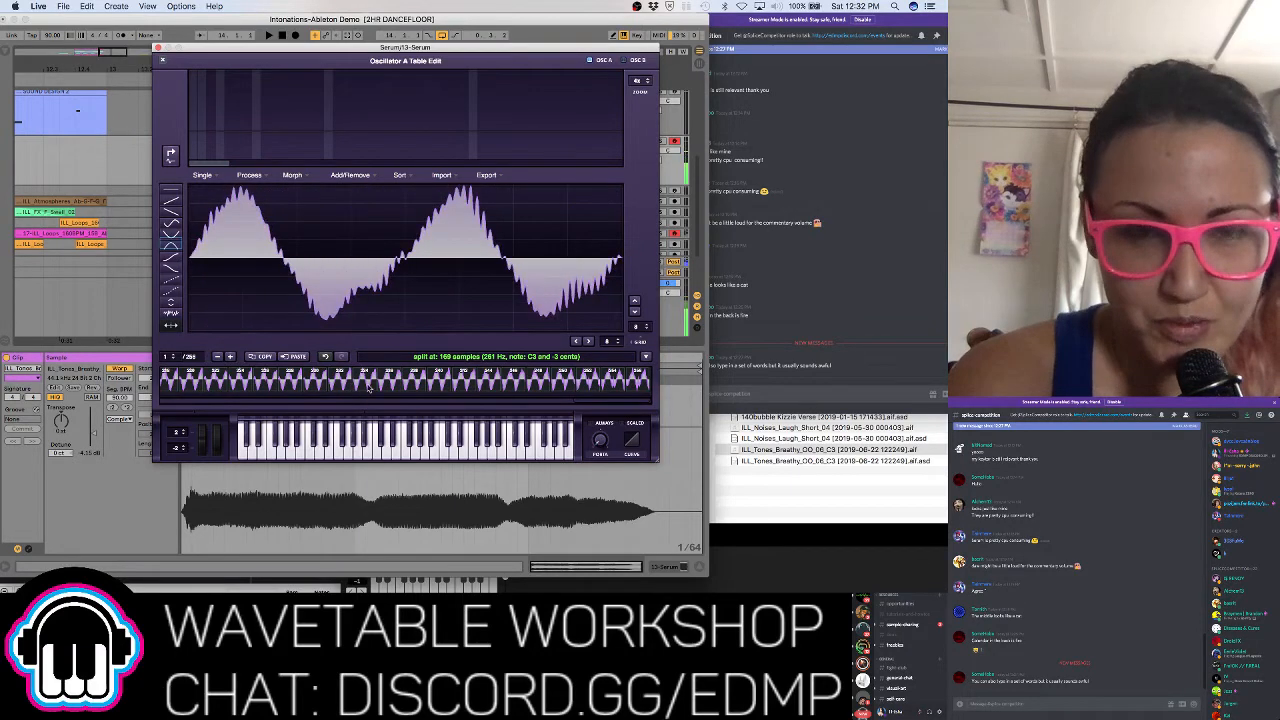
pyautogui.click(324, 357)
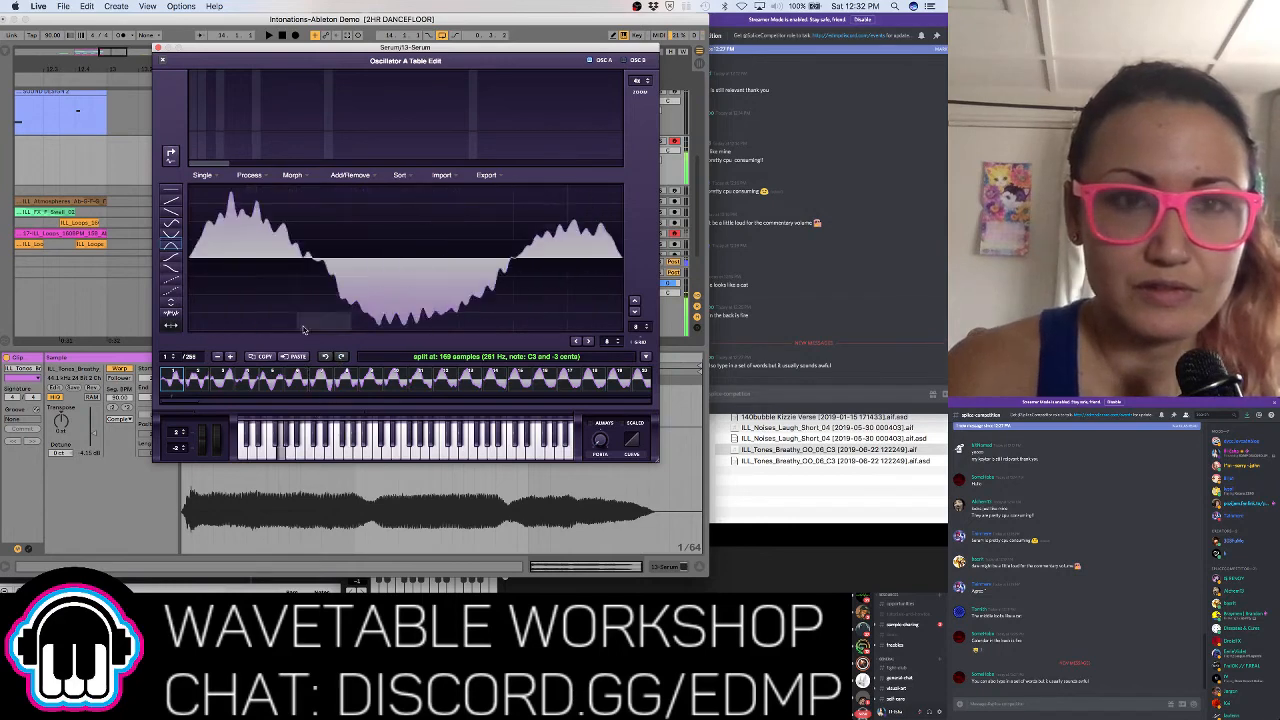
# Remove the DC offset from the wavetable frames
pyautogui.click(257, 176)
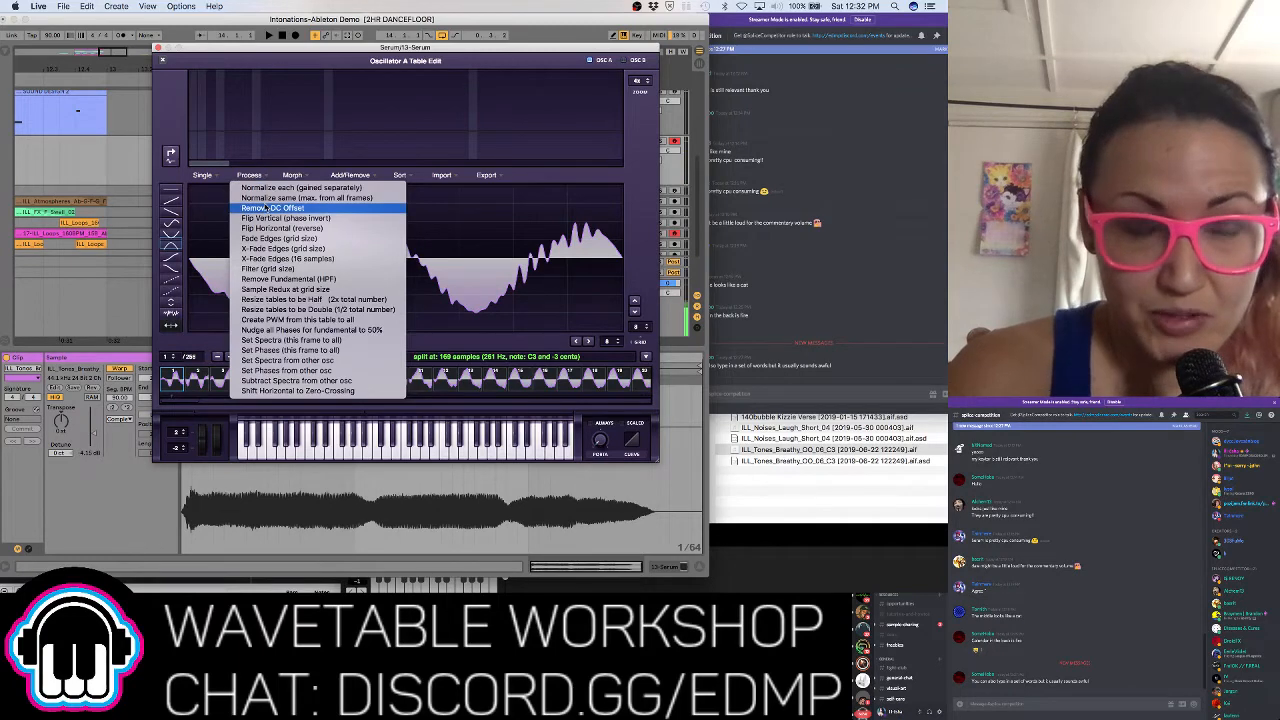
pyautogui.click(265, 154)
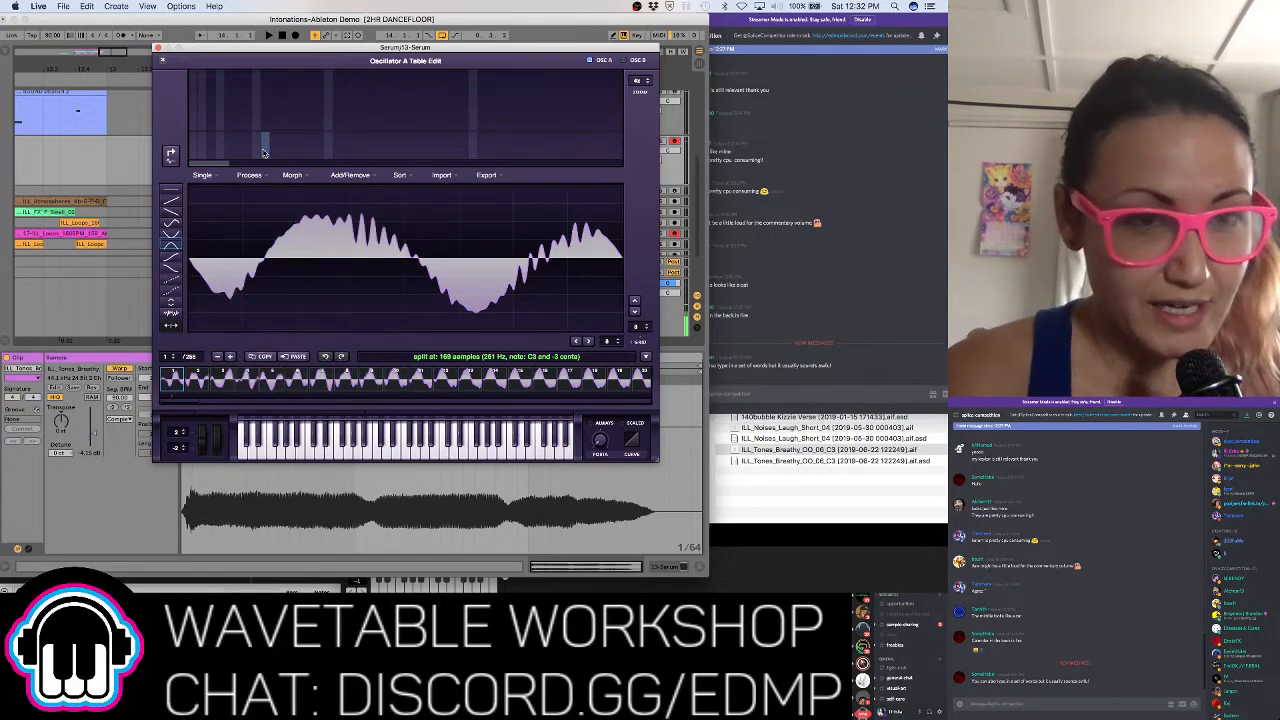
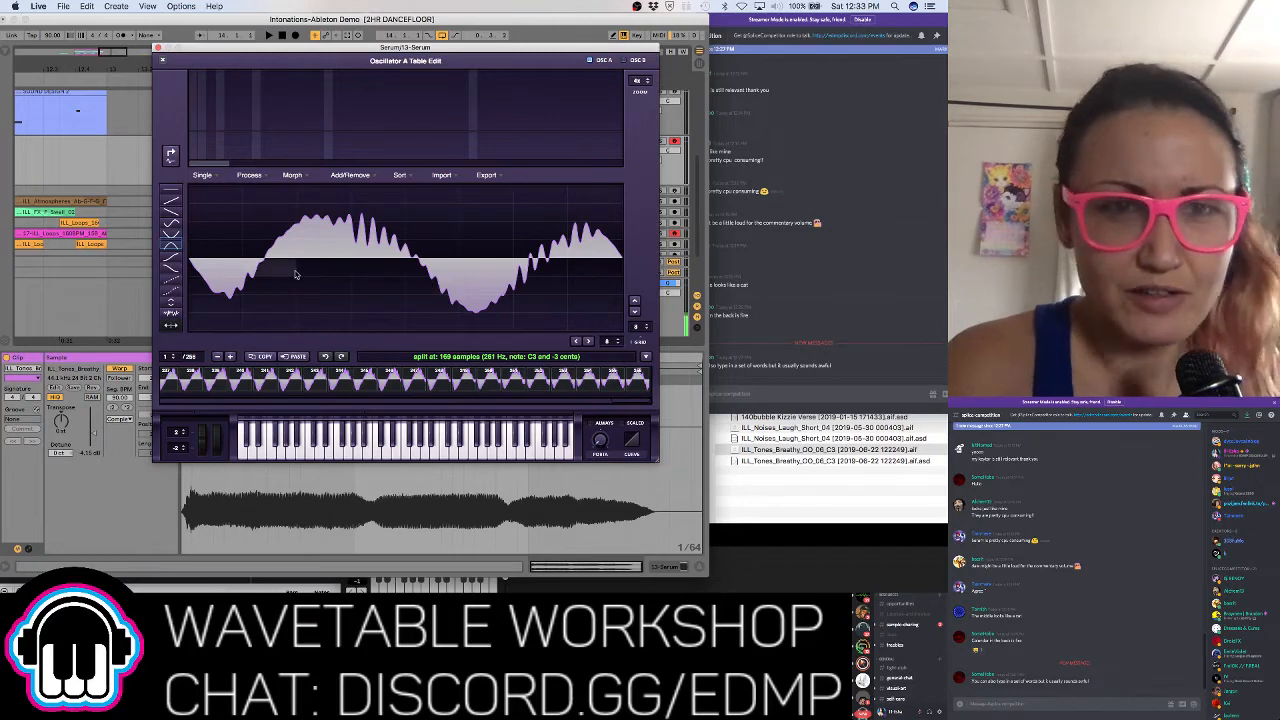
pyautogui.click(250, 175)
pyautogui.click(258, 211)
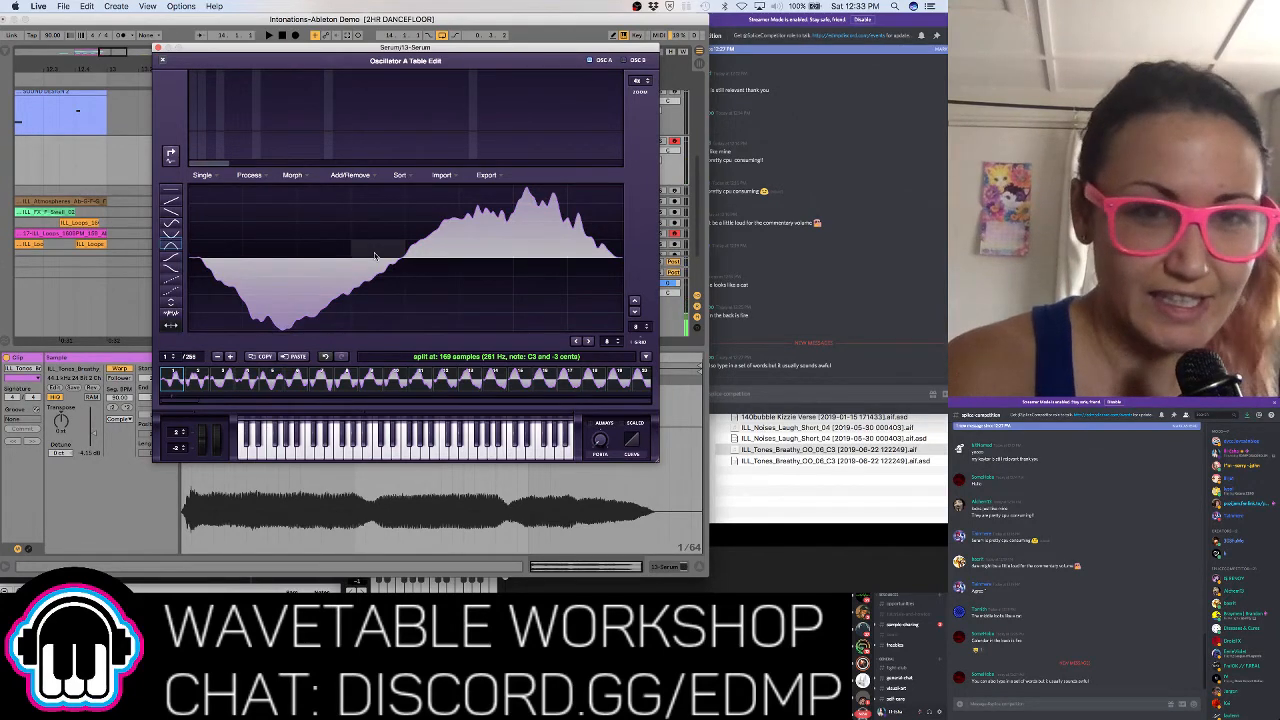
# Check the splice-competition chat in Discord, then return to the Serum table editor and audition a note
pyautogui.click(775, 276)
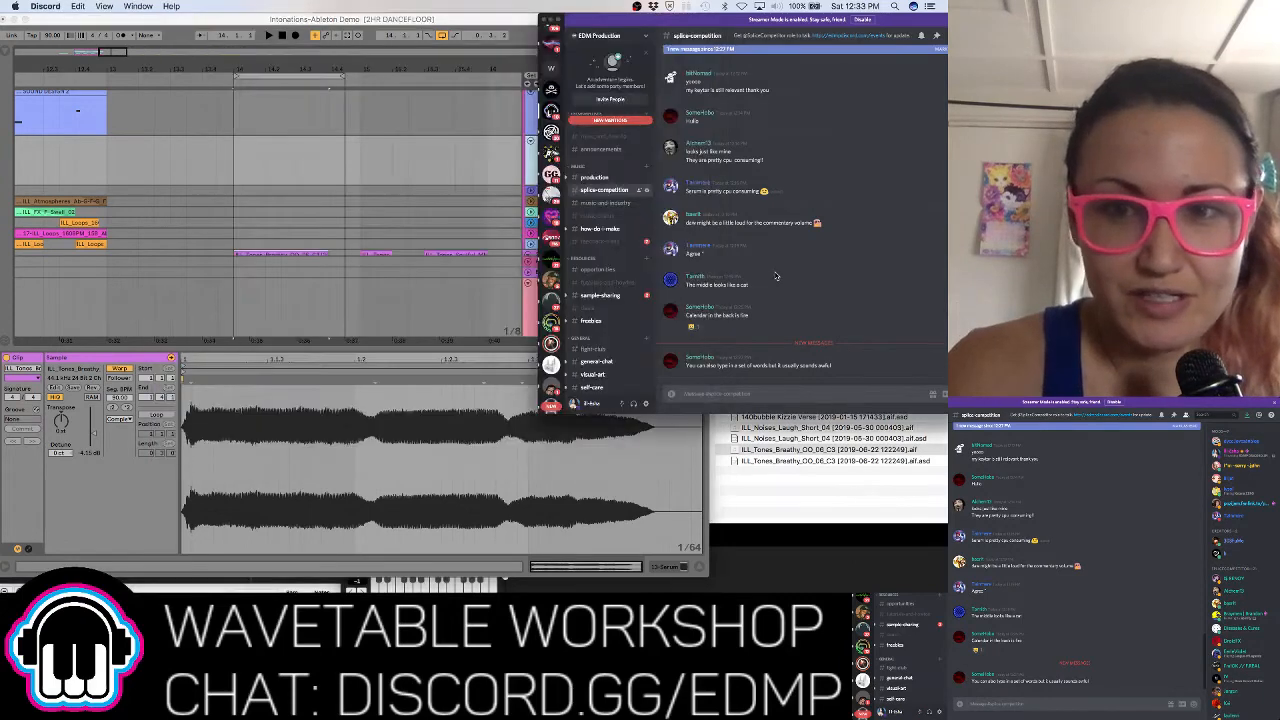
pyautogui.click(370, 333)
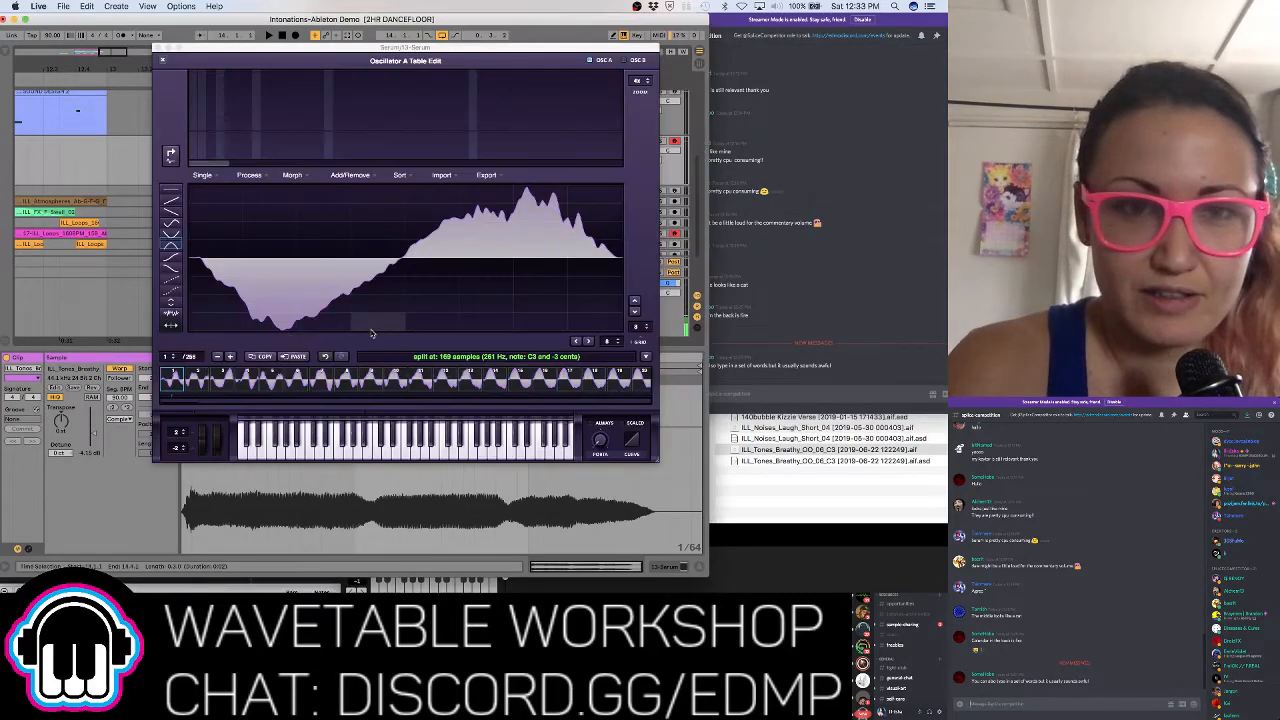
pyautogui.press('a')
pyautogui.press('a')
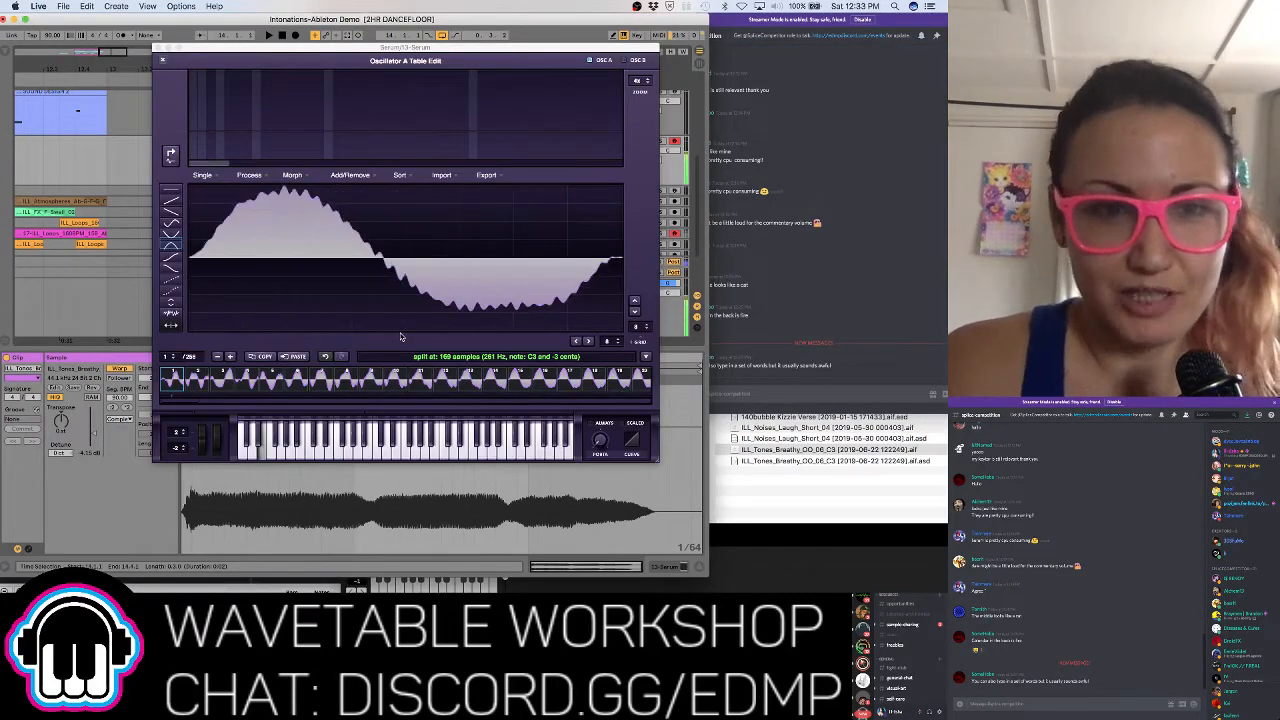
# Leave the table editor for Serum's oscillator view and review the warp modes available for oscillator A
pyautogui.click(252, 176)
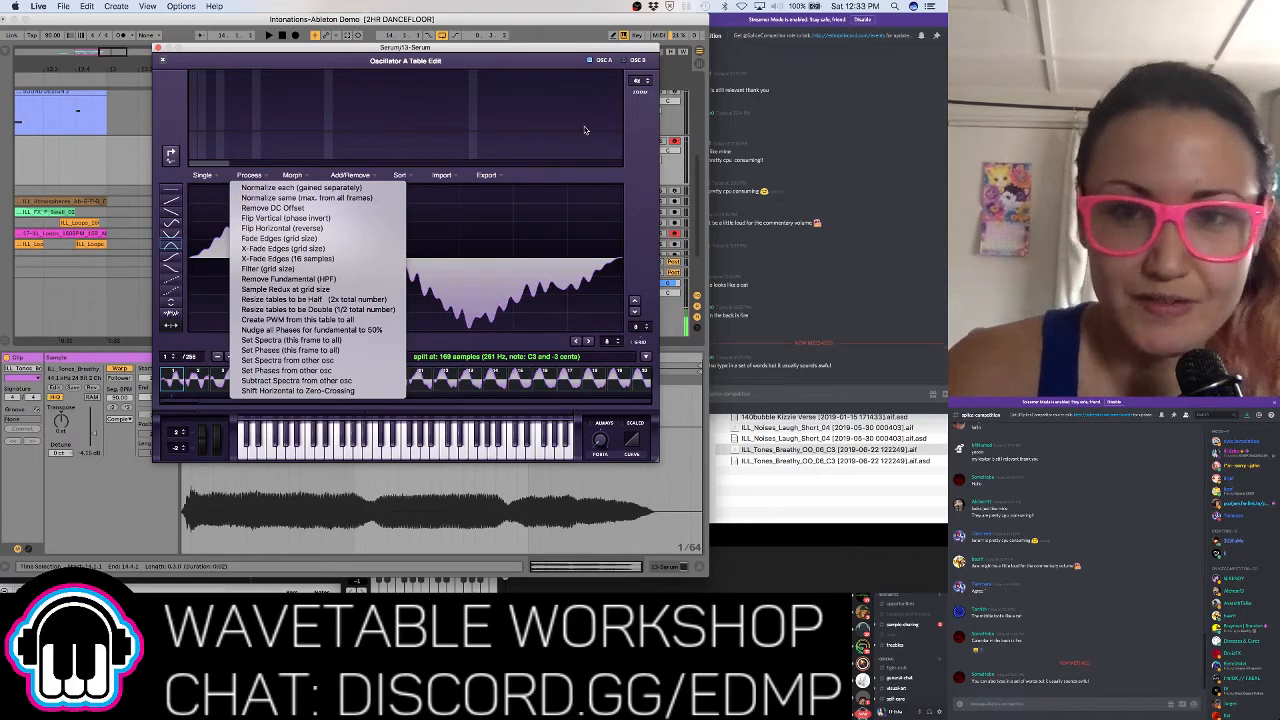
pyautogui.click(647, 145)
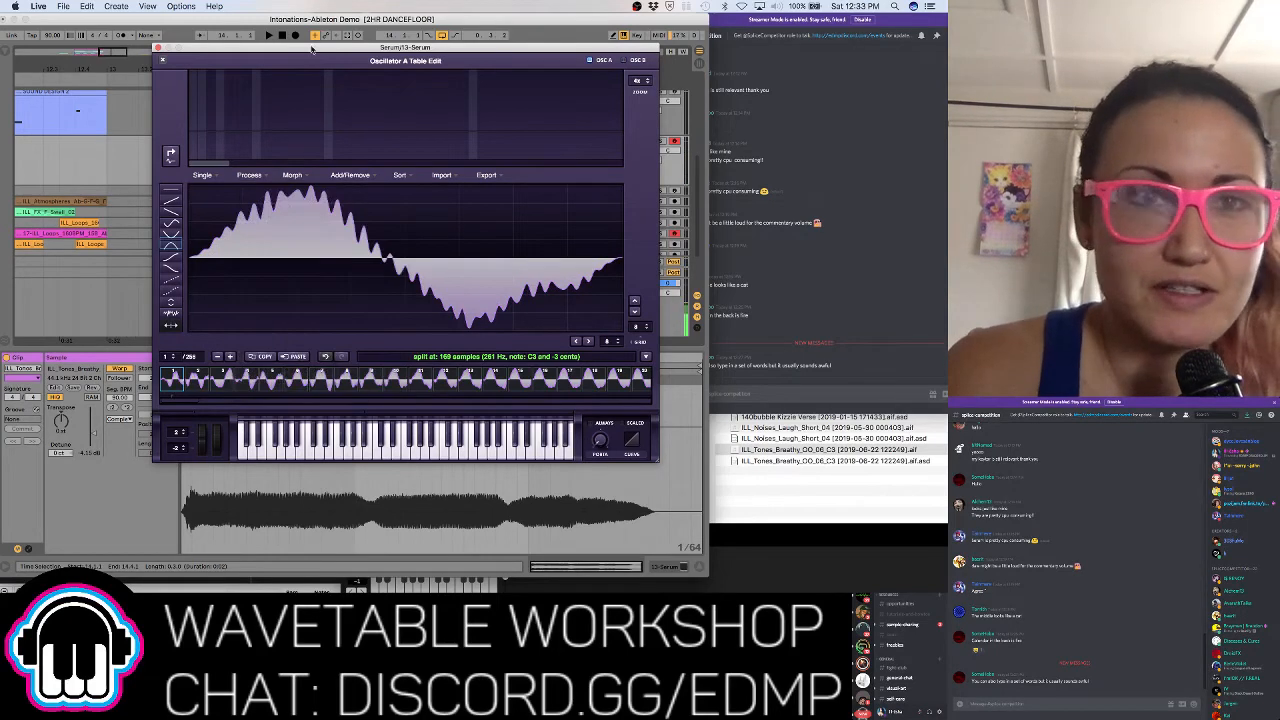
pyautogui.click(163, 61)
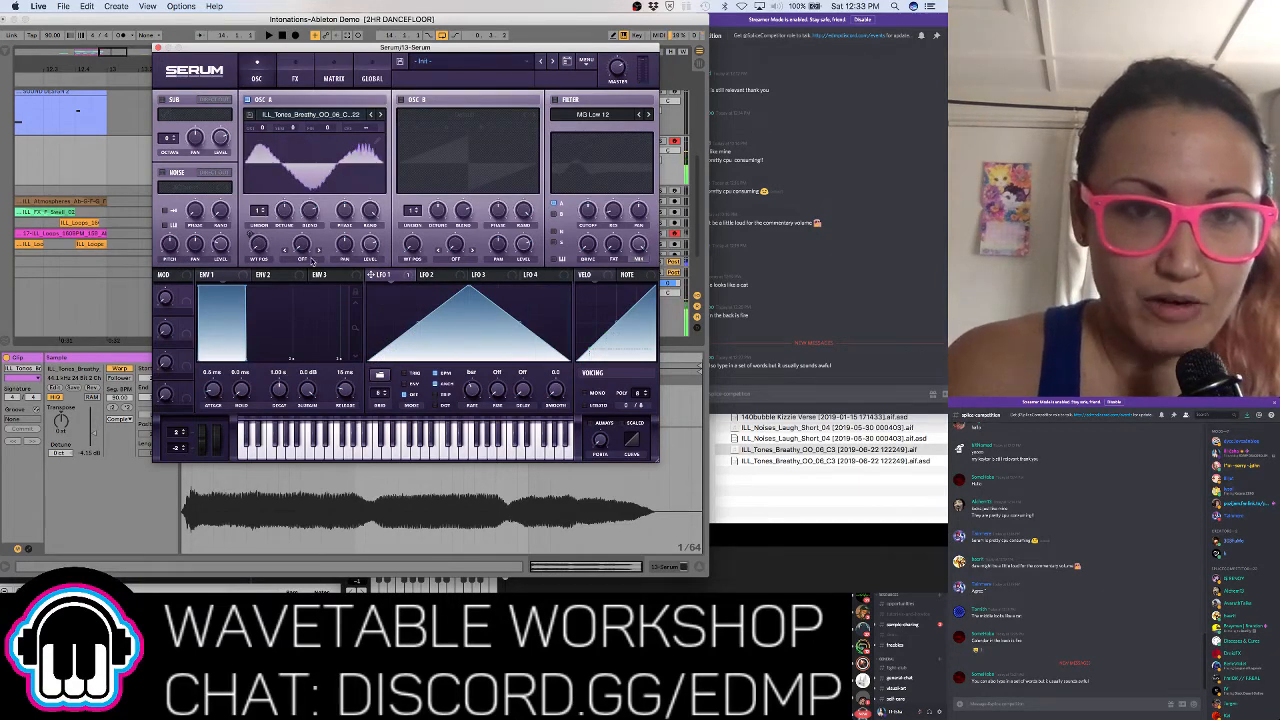
pyautogui.click(310, 259)
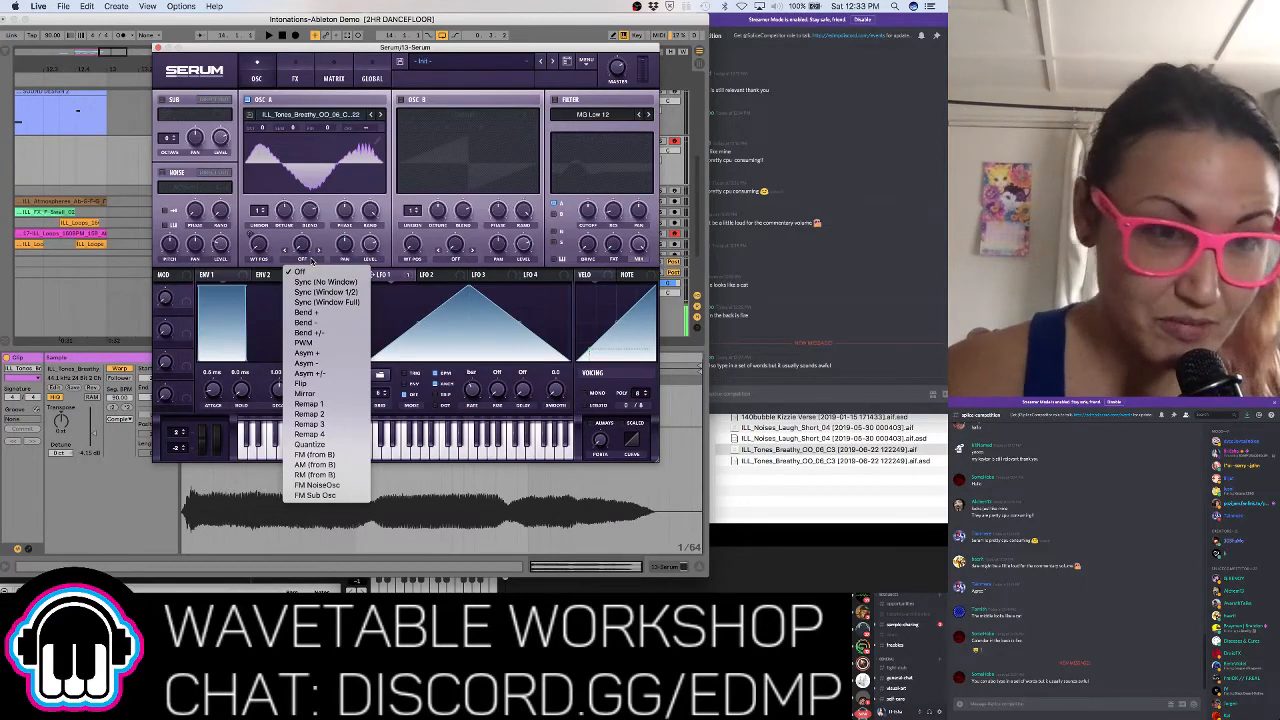
pyautogui.click(322, 241)
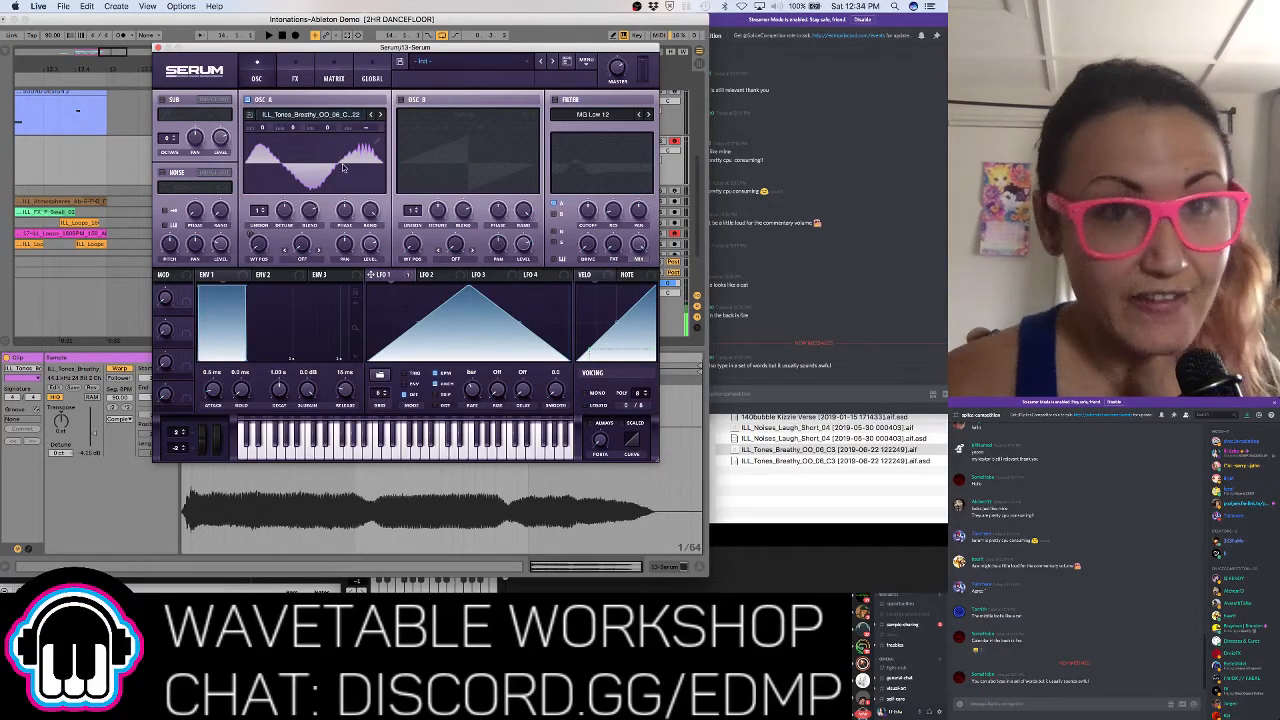
# Set oscillator A's warp mode to Mirror and adjust its warp amount
pyautogui.click(303, 259)
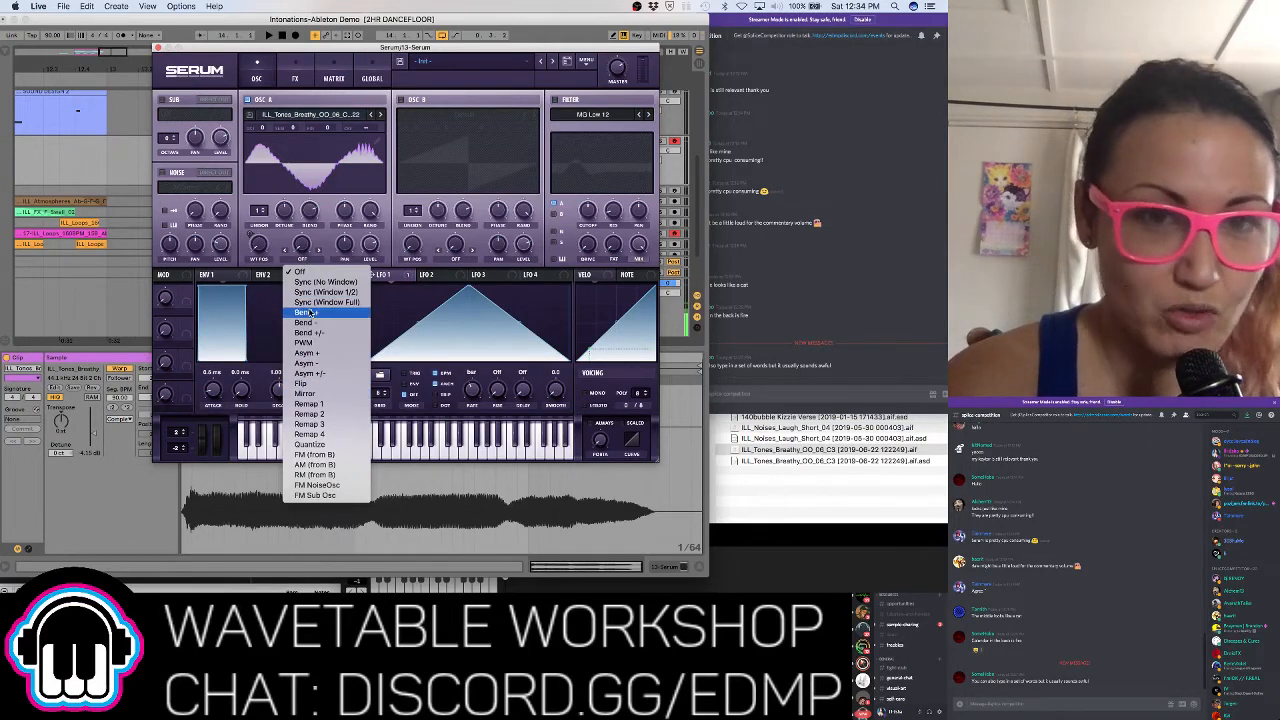
pyautogui.click(318, 394)
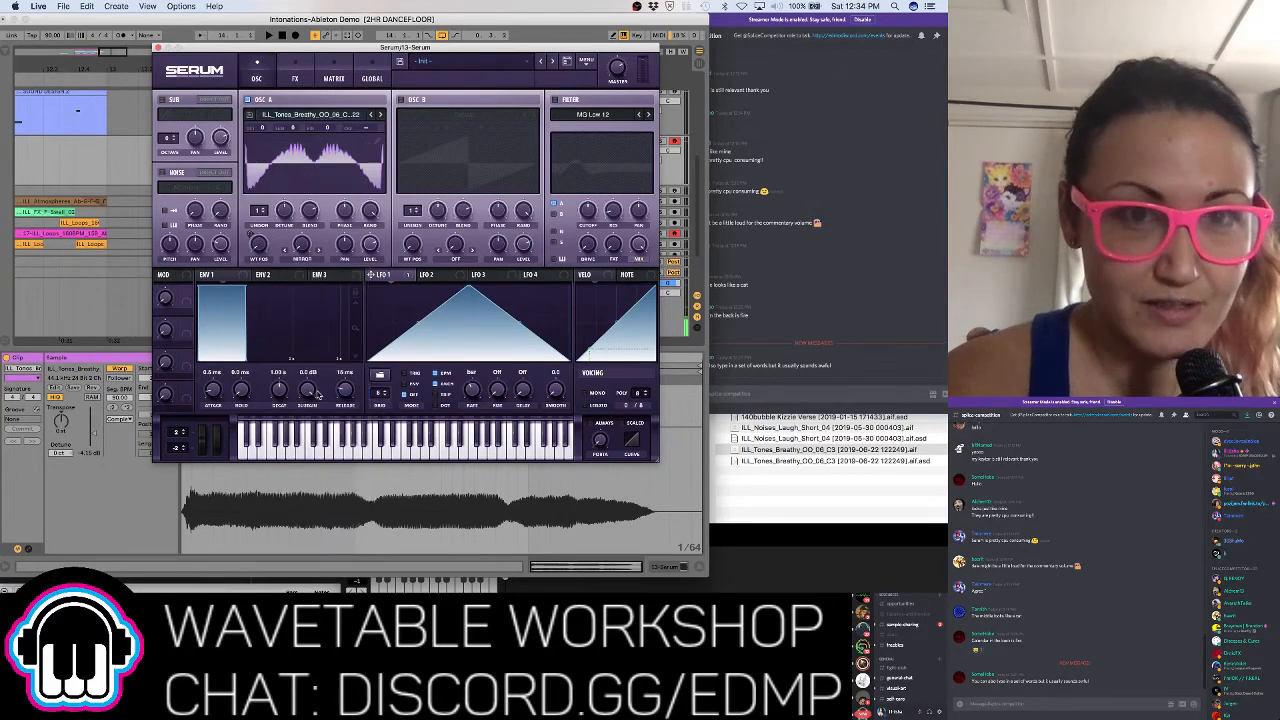
pyautogui.moveTo(290, 216)
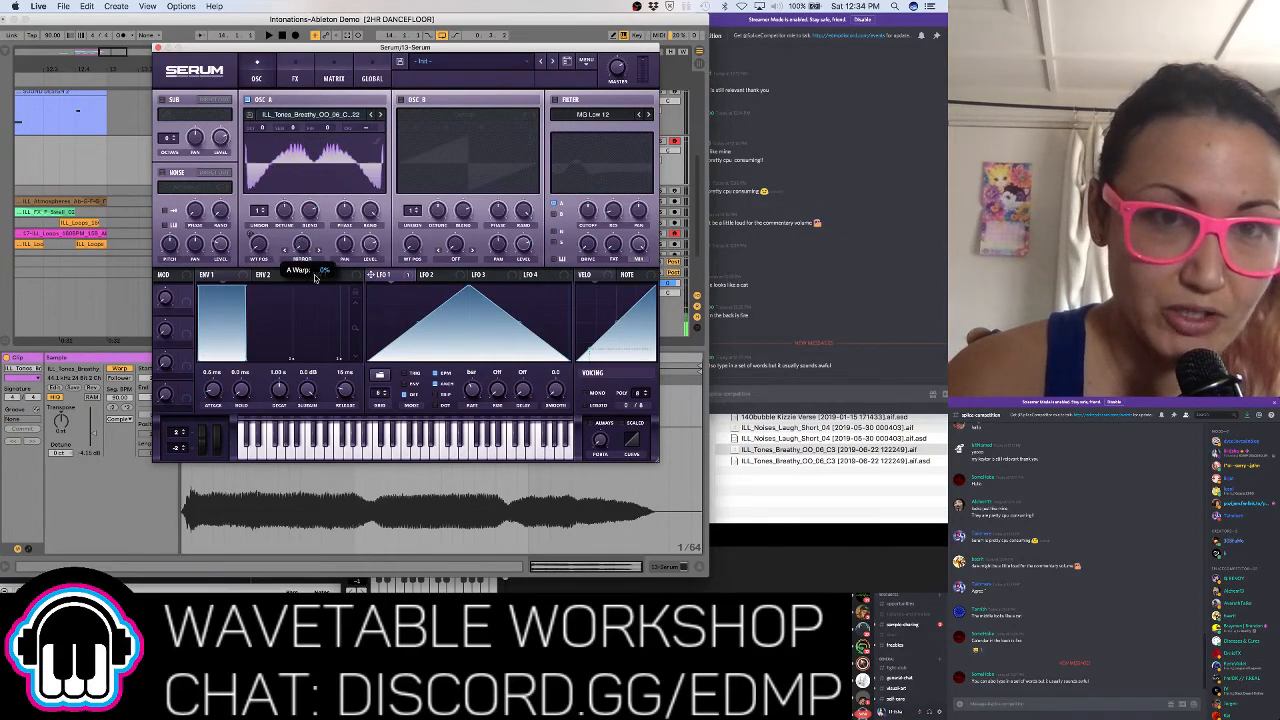
pyautogui.moveTo(302, 216); pyautogui.dragTo(335, 240)
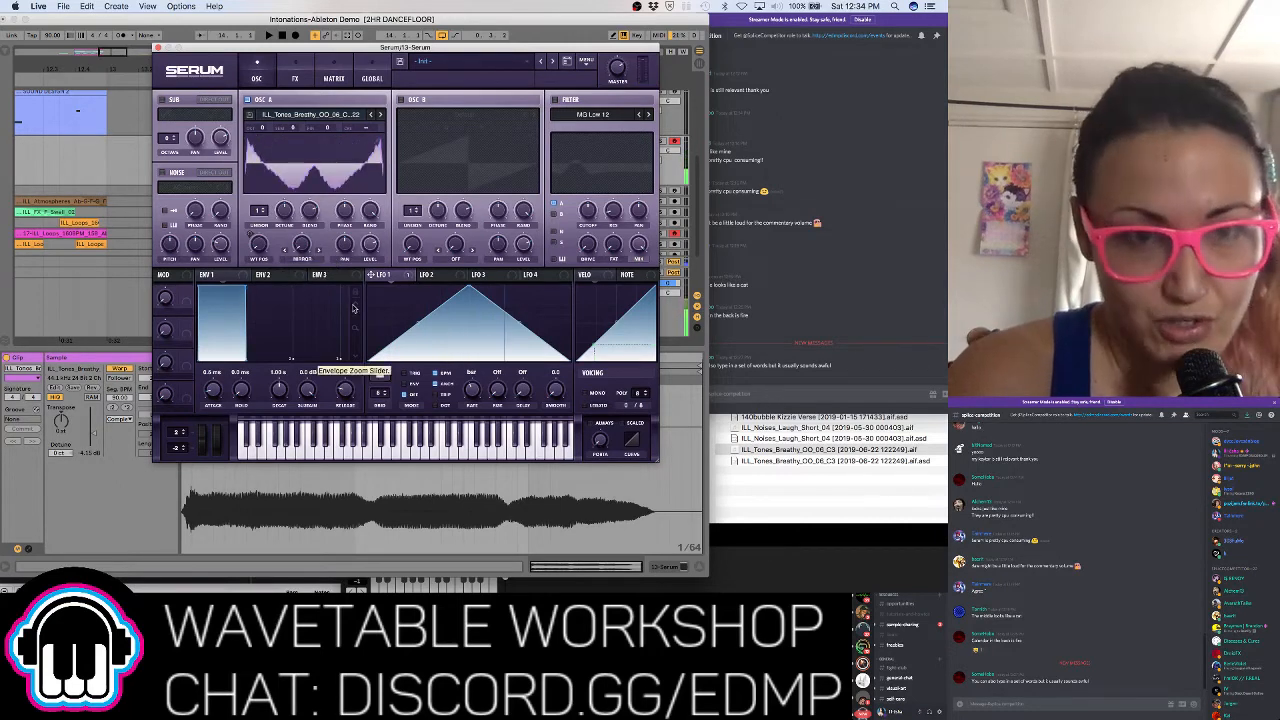
# Try the Asym + warp mode on oscillator A and return it to Mirror
pyautogui.click(303, 258)
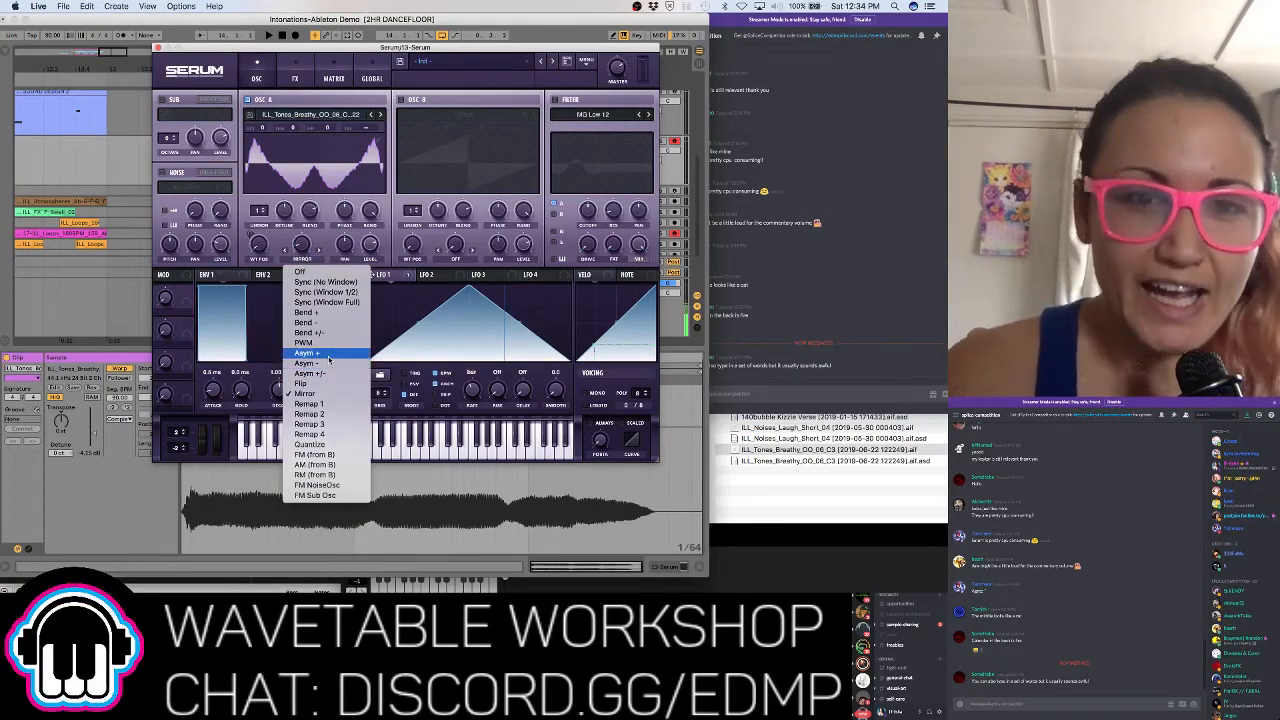
pyautogui.click(323, 363)
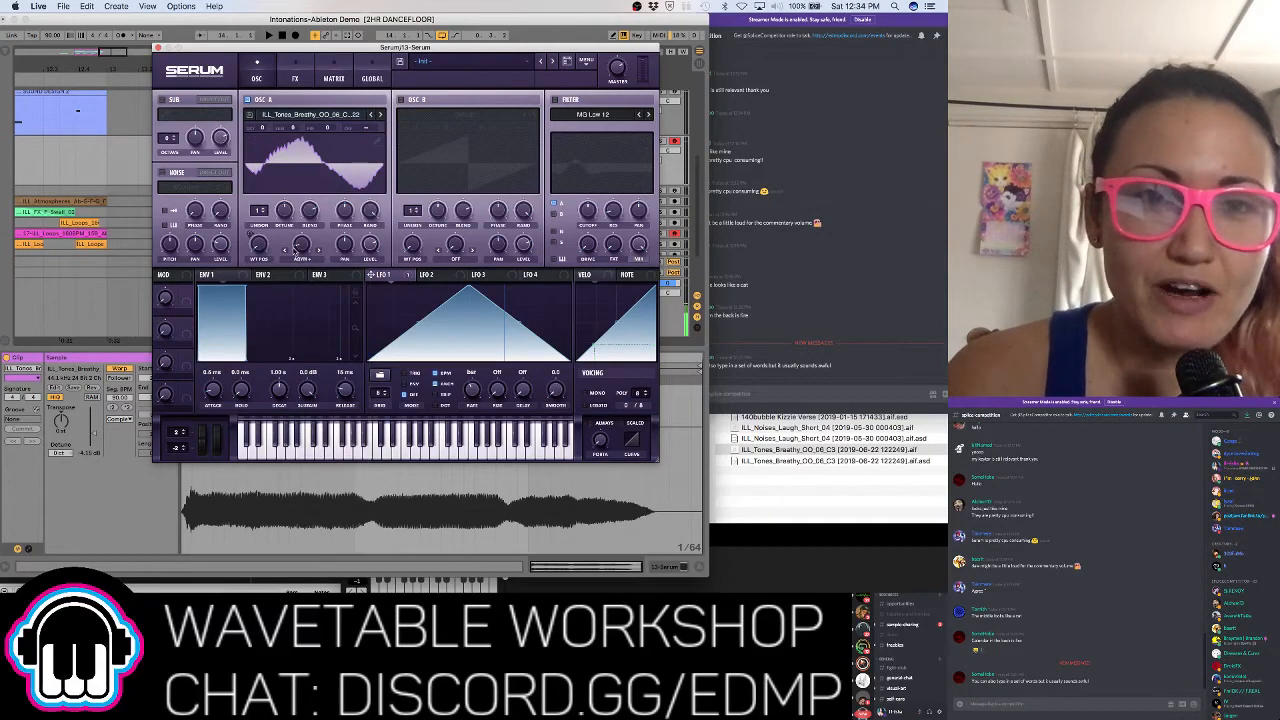
pyautogui.click(310, 260)
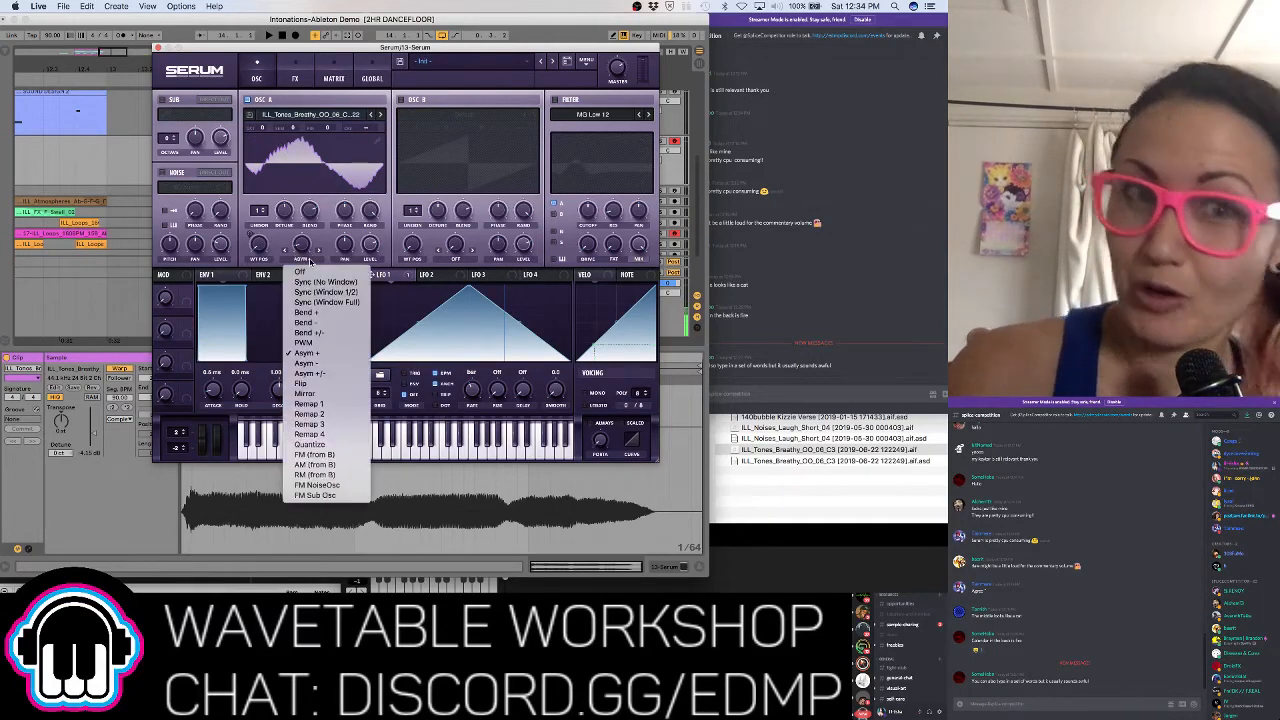
pyautogui.click(310, 394)
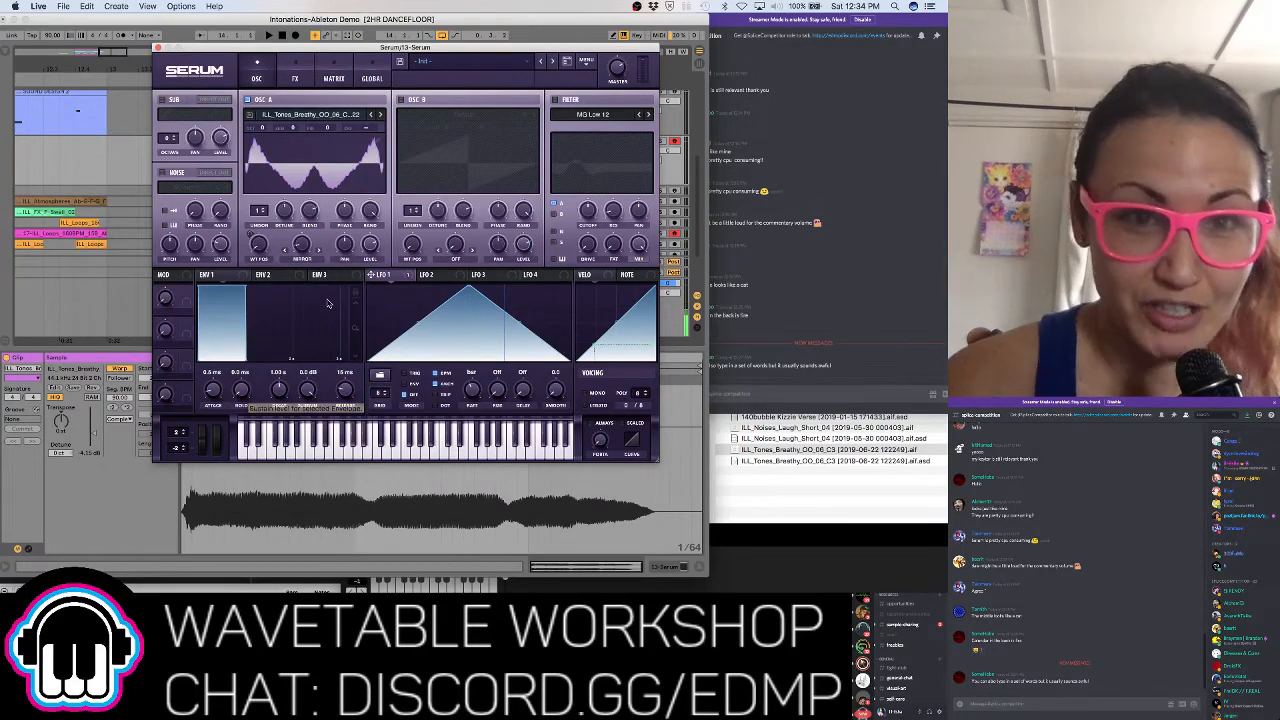
# Audition oscillator A's Mirror warp and render the warp into its wavetable
pyautogui.moveTo(298, 250)
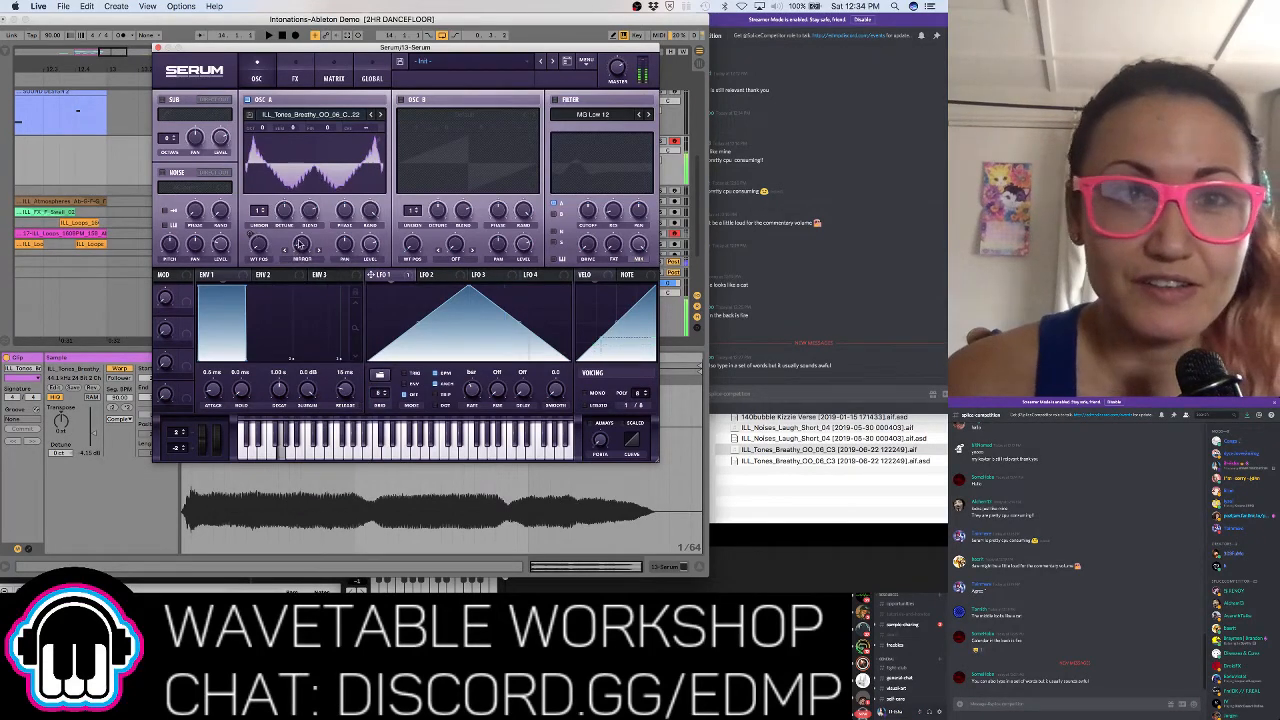
pyautogui.click(587, 62)
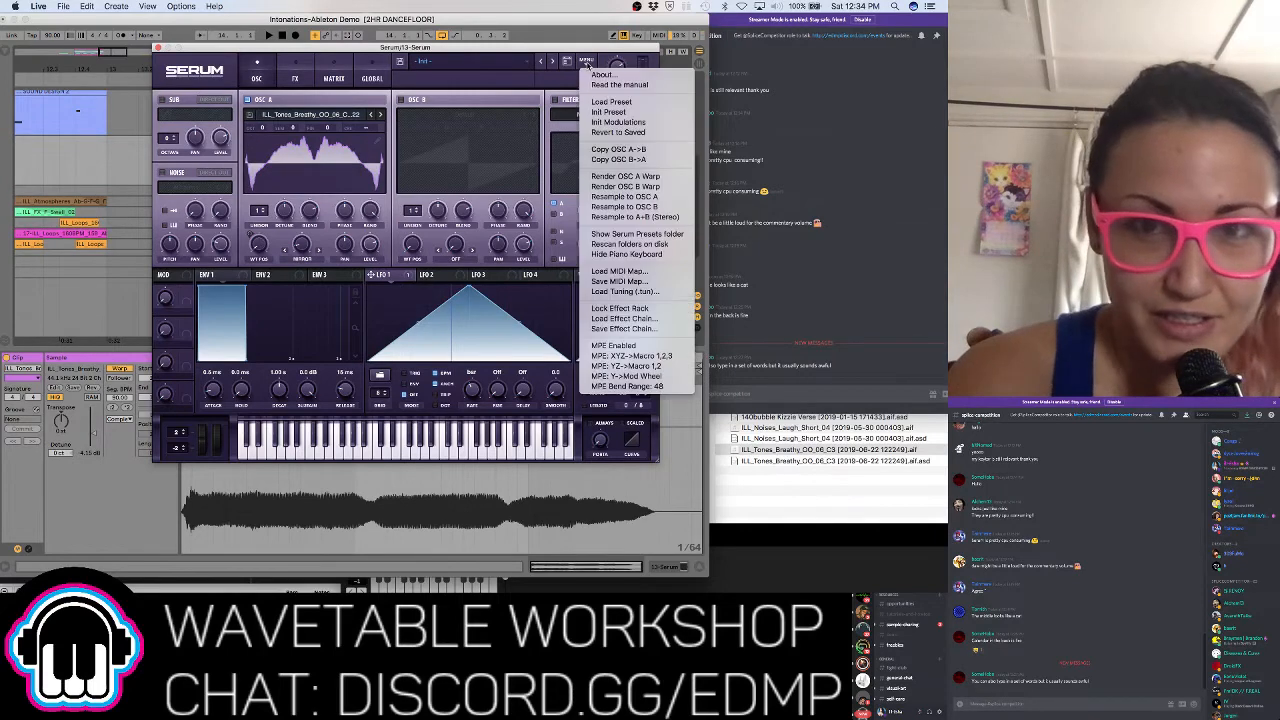
pyautogui.click(607, 177)
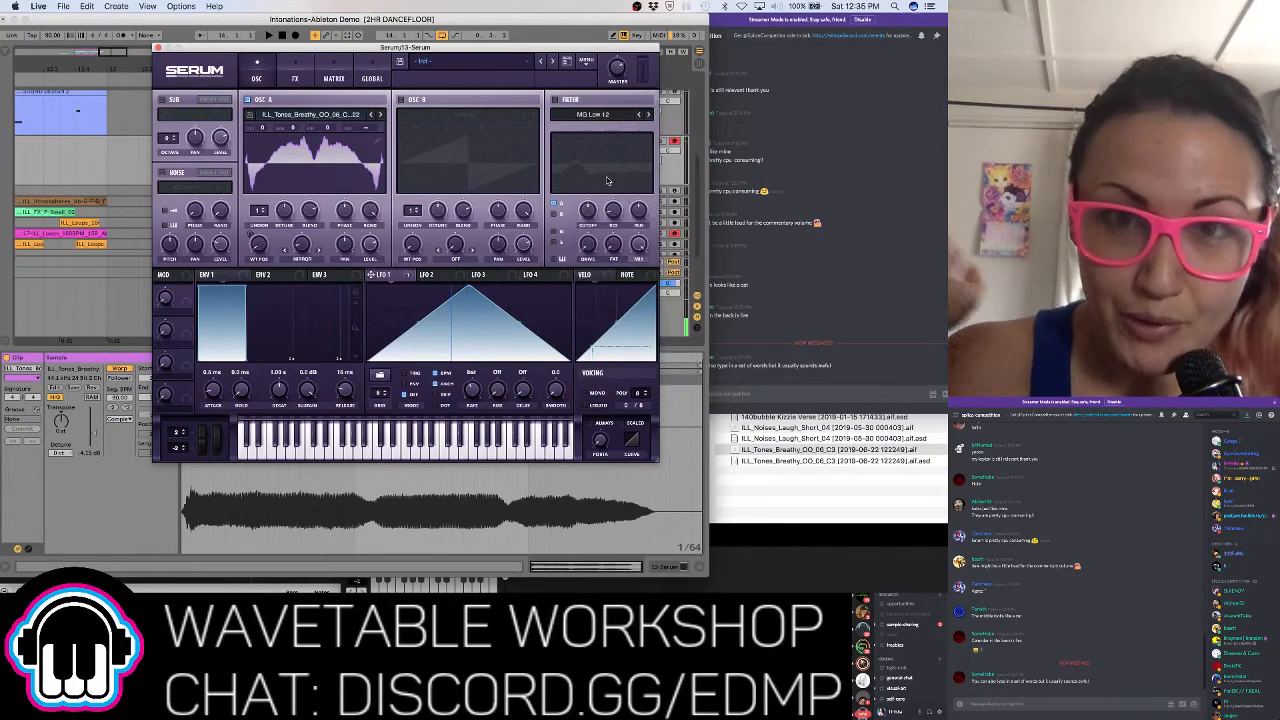
# Turn oscillator A's warp mode off and sweep the wavetable position through the rendered frames
pyautogui.click(303, 258)
pyautogui.click(307, 274)
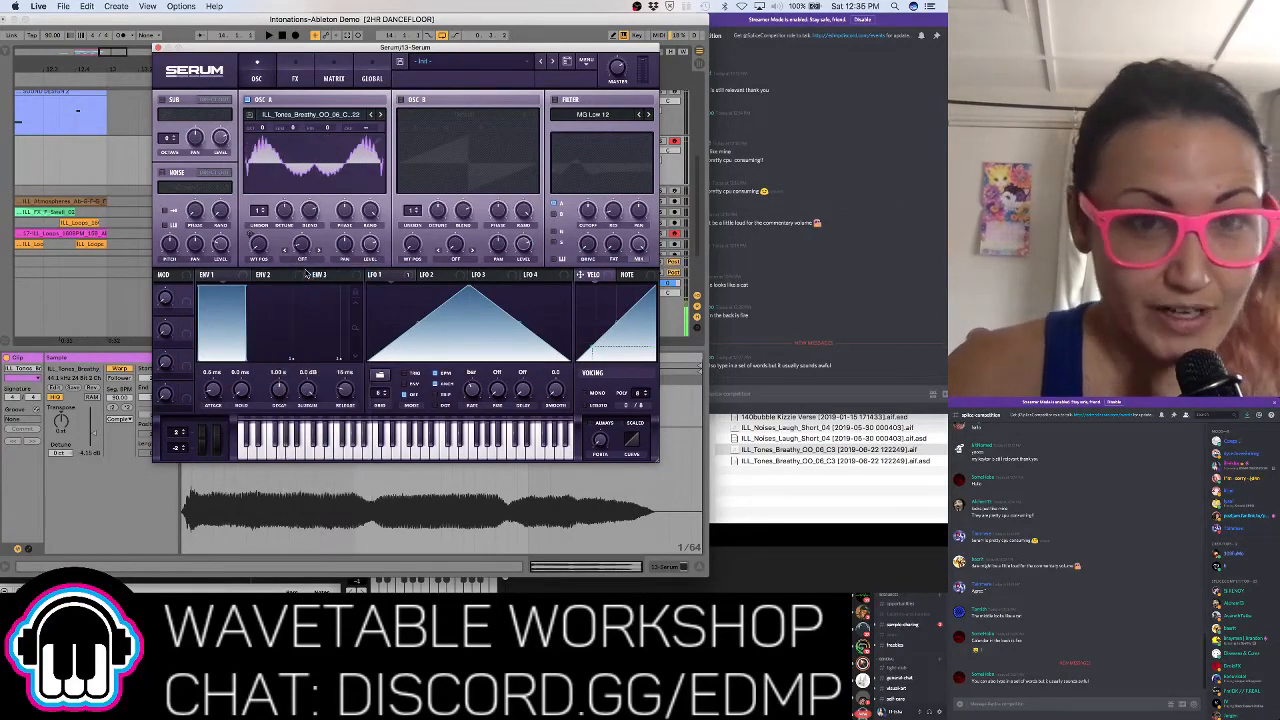
pyautogui.moveTo(258, 245); pyautogui.dragTo(262, 180)
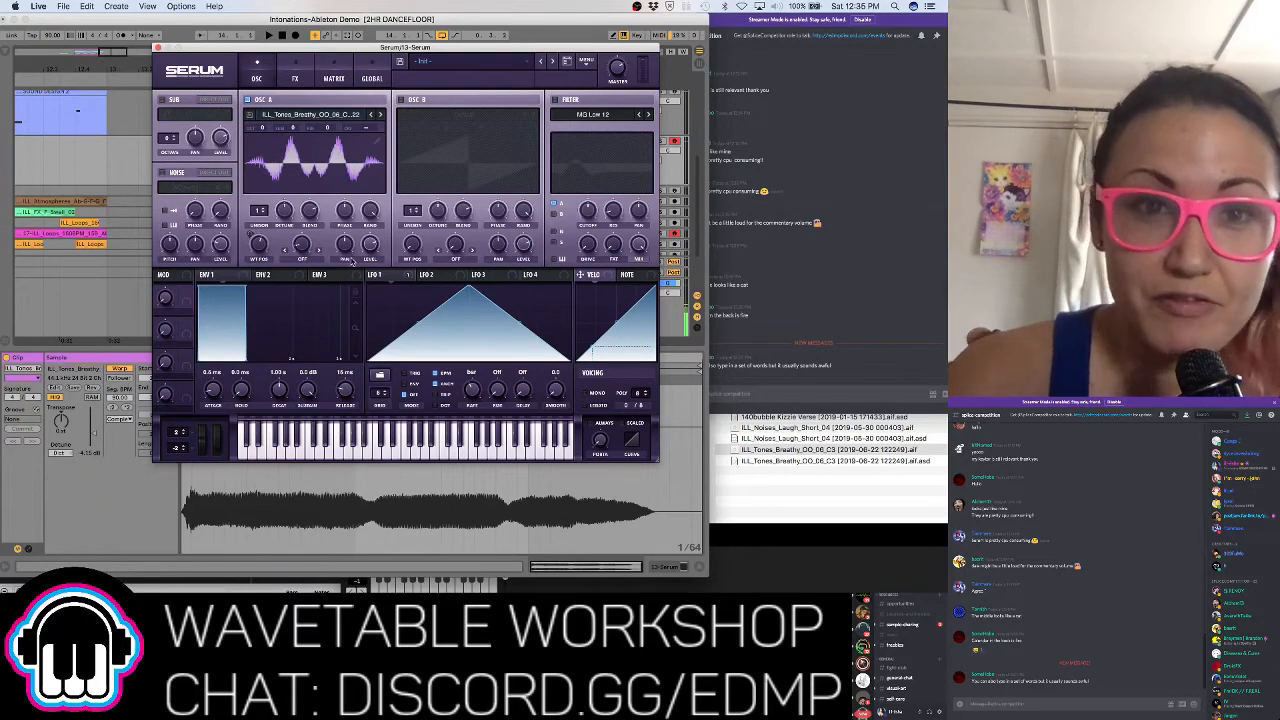
pyautogui.moveTo(258, 244)
pyautogui.mouseDown()
pyautogui.moveTo(257, 229)
pyautogui.moveTo(262, 247)
pyautogui.mouseUp()
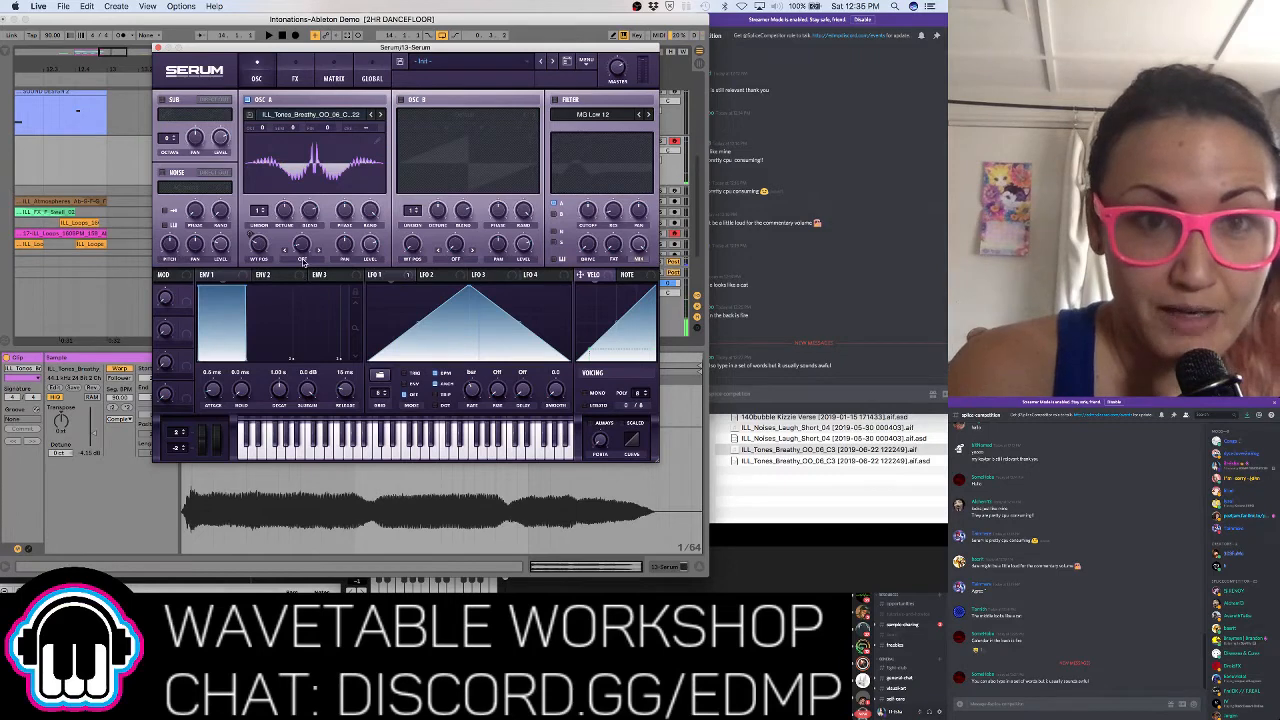
# Set oscillator A's warp mode to Asym +, adjust the amount and render the warp into the wavetable
pyautogui.click(303, 260)
pyautogui.click(335, 356)
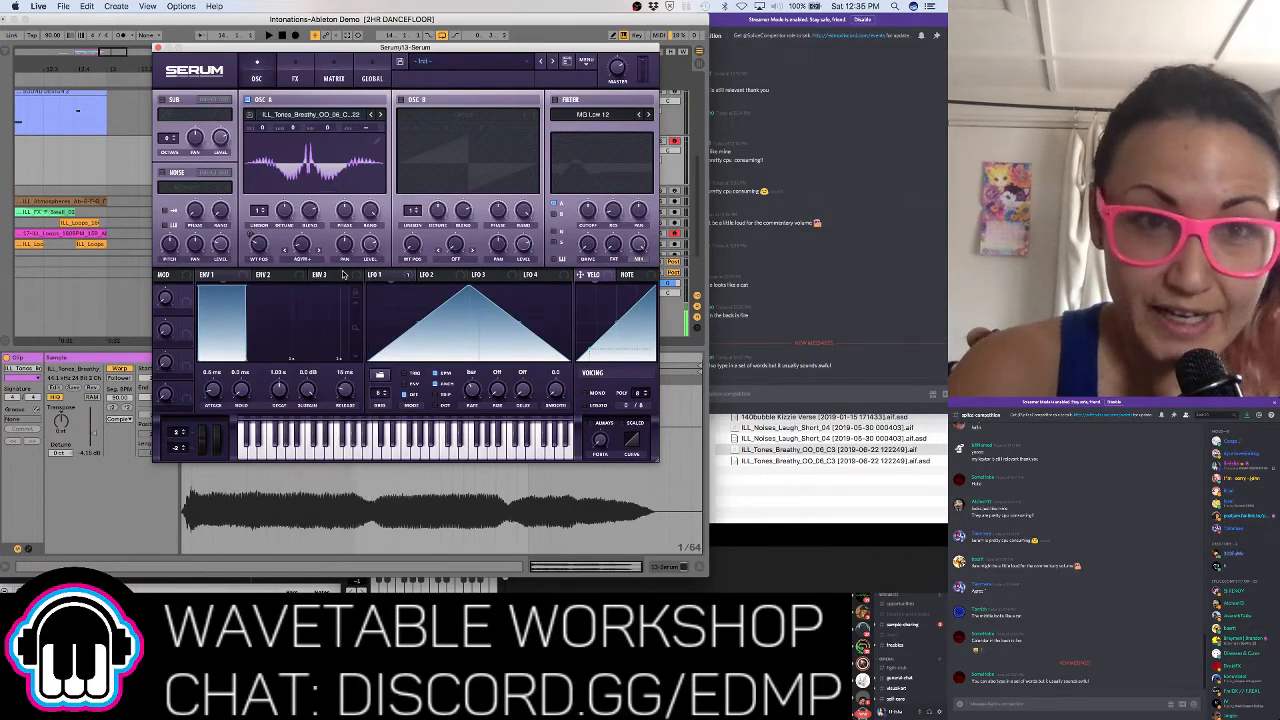
pyautogui.moveTo(298, 243)
pyautogui.mouseDown()
pyautogui.moveTo(300, 208)
pyautogui.moveTo(305, 260)
pyautogui.mouseUp()
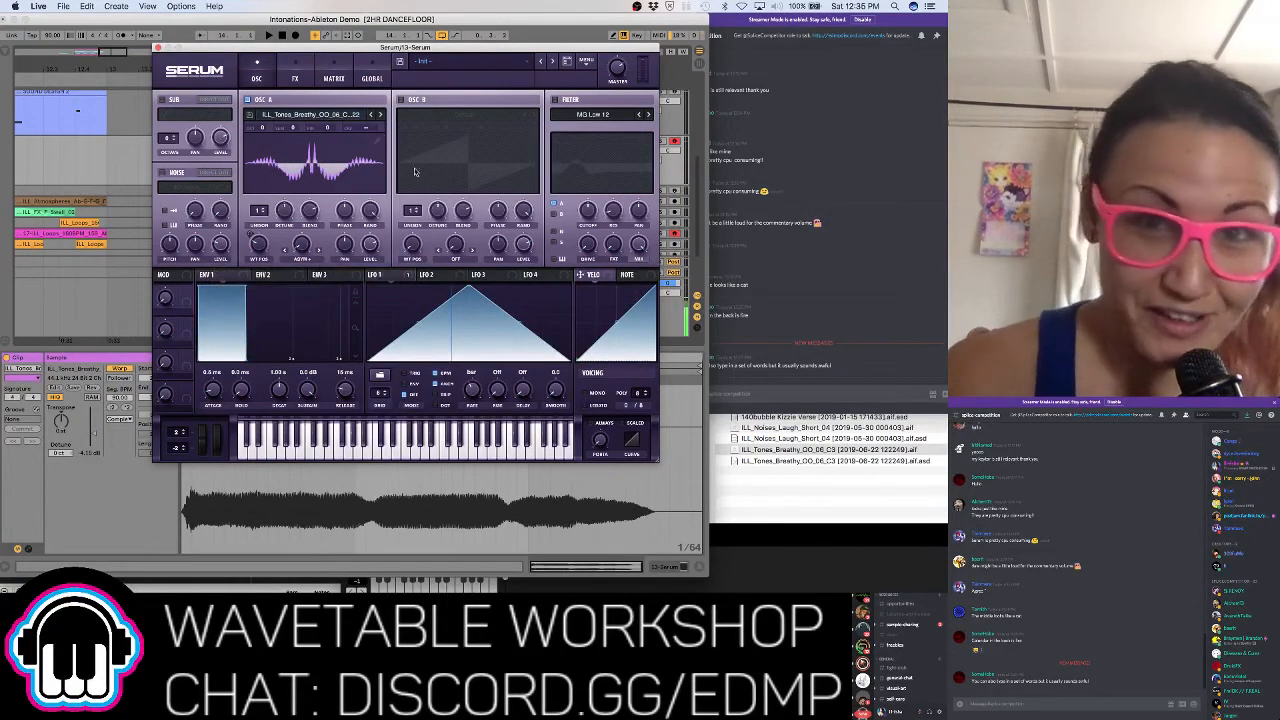
pyautogui.click(585, 68)
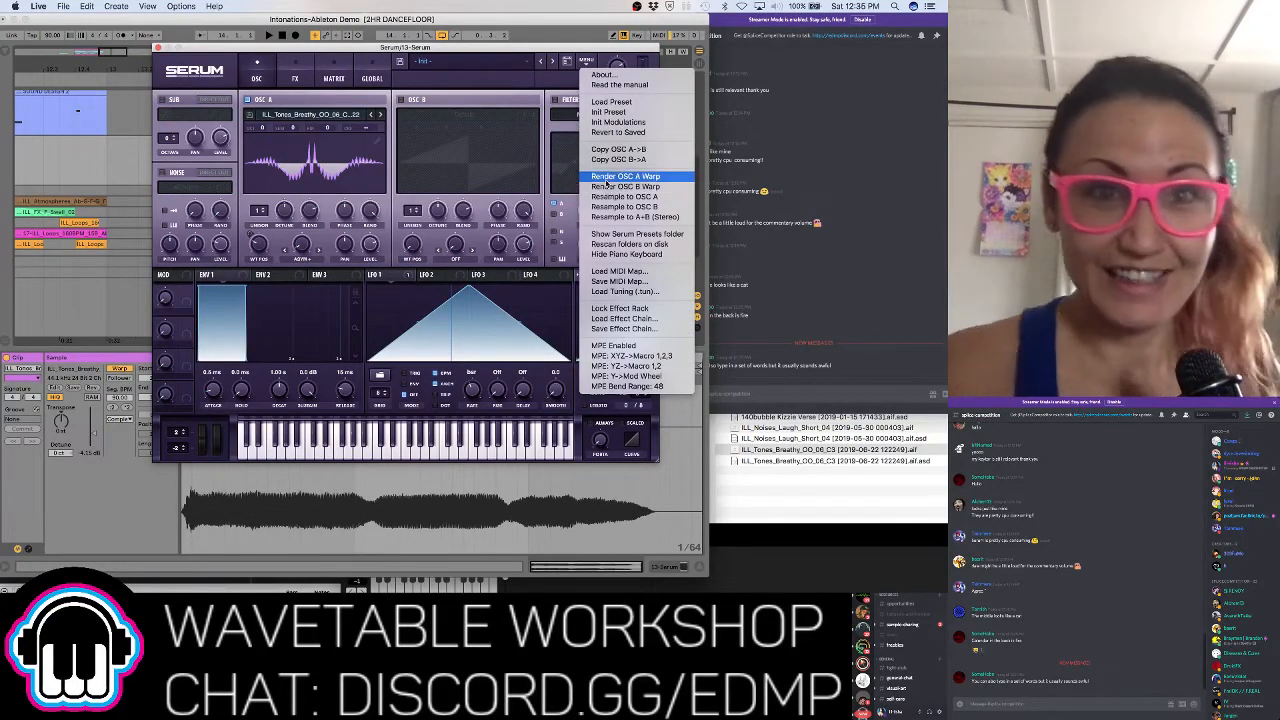
pyautogui.click(605, 177)
# Readjust the warp amount on the newly rendered wavetable and switch oscillator A's warp mode to Bend +
pyautogui.moveTo(302, 244)
pyautogui.mouseDown()
pyautogui.moveTo(302, 190)
pyautogui.moveTo(299, 224)
pyautogui.mouseUp()
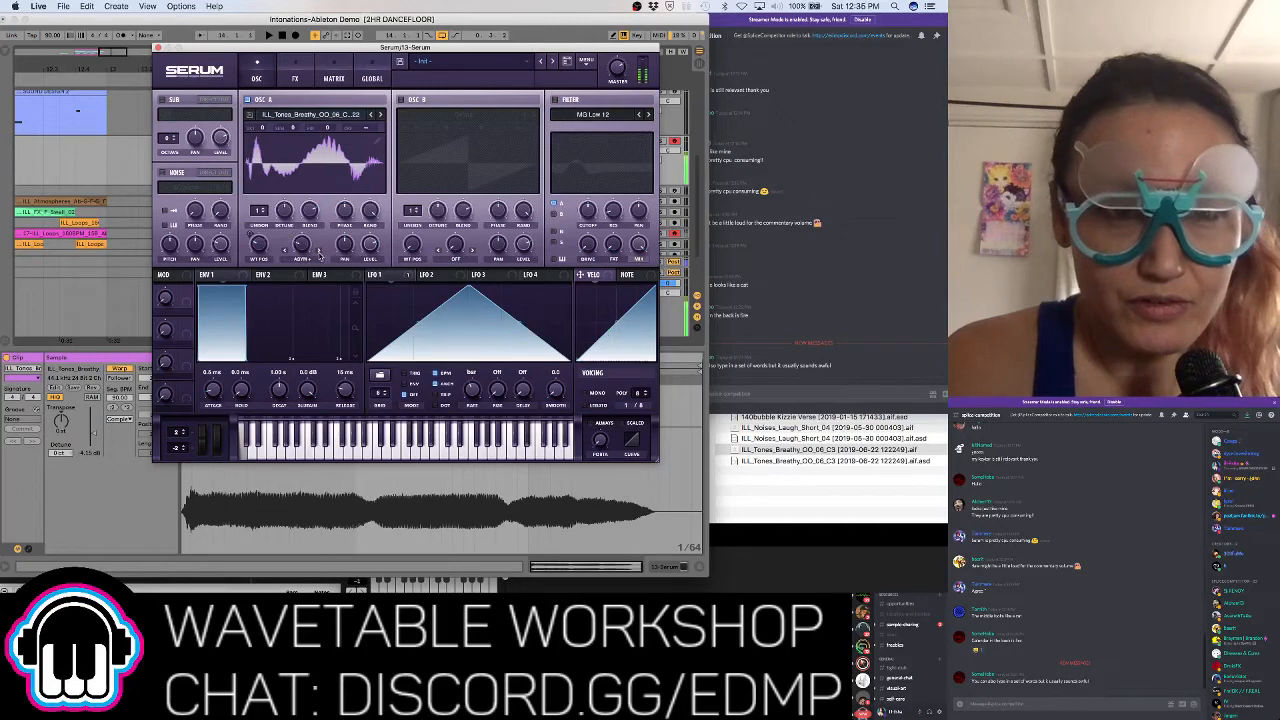
pyautogui.click(312, 259)
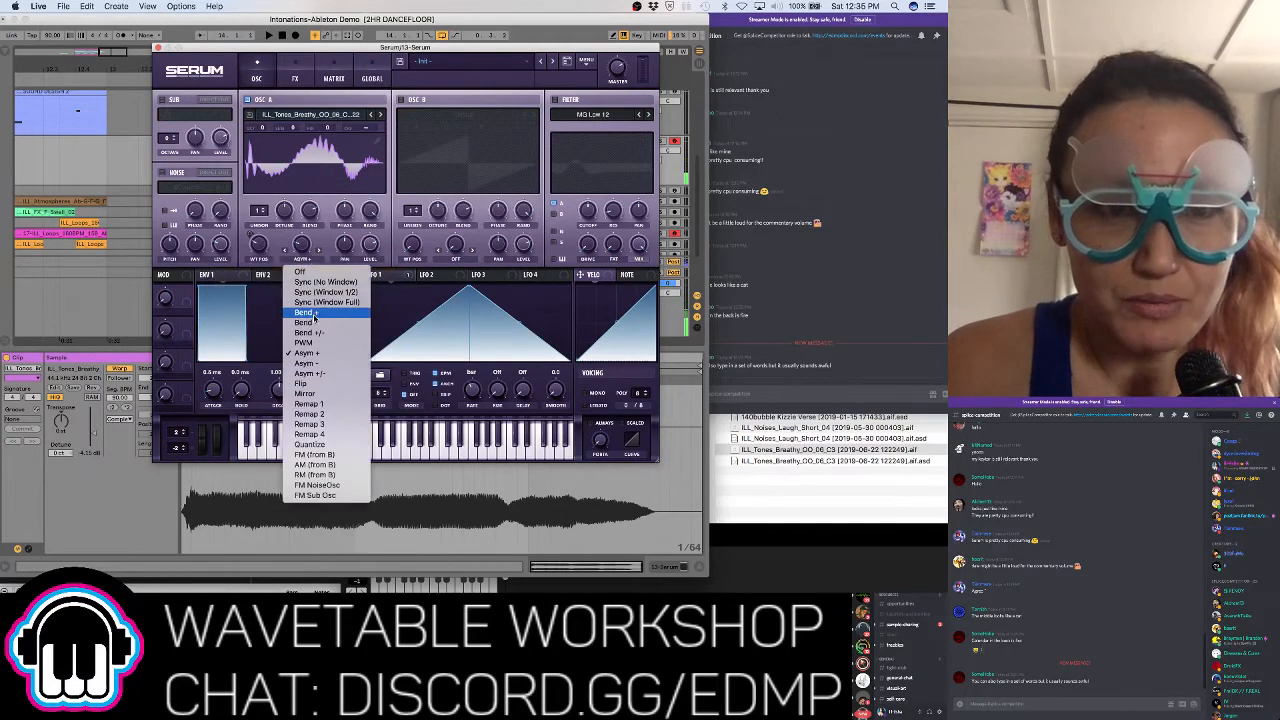
pyautogui.click(305, 312)
# Give oscillator A three unison voices with 0.00 detune and modulate its wavetable position with LFO 1
pyautogui.moveTo(310, 210); pyautogui.dragTo(310, 198)
pyautogui.click(379, 145)
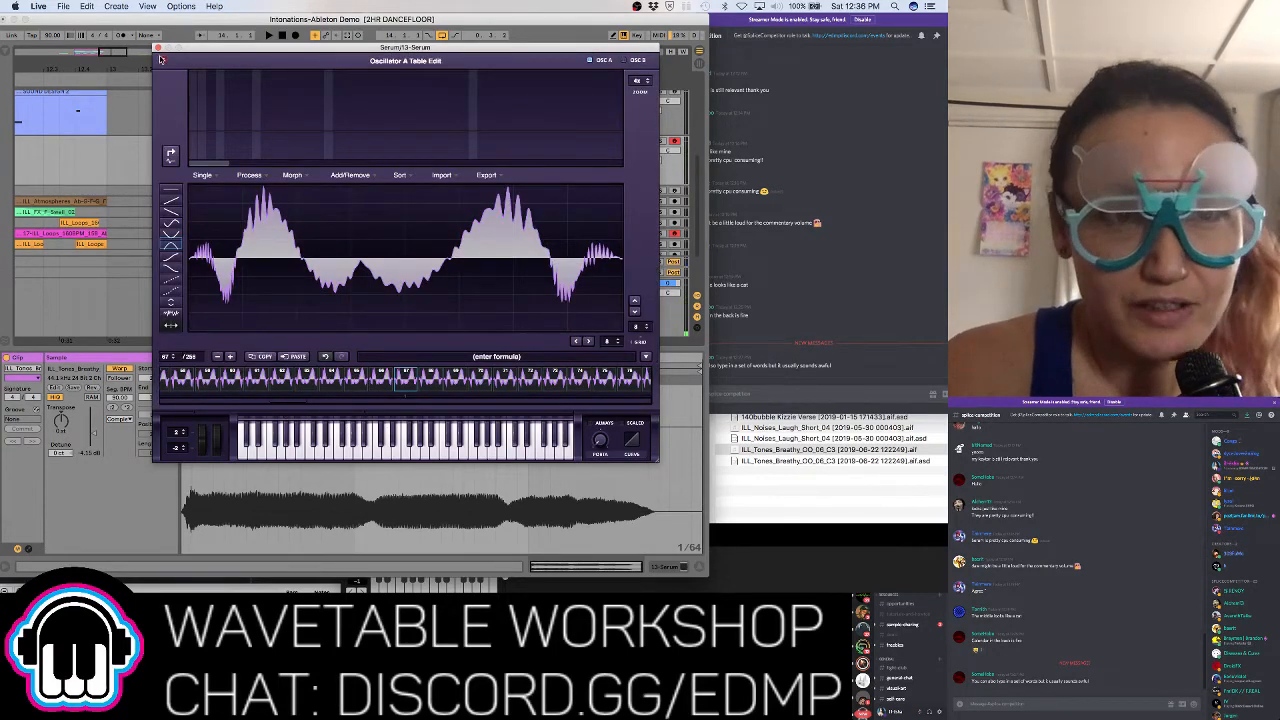
pyautogui.click(163, 59)
pyautogui.moveTo(262, 202); pyautogui.dragTo(280, 252)
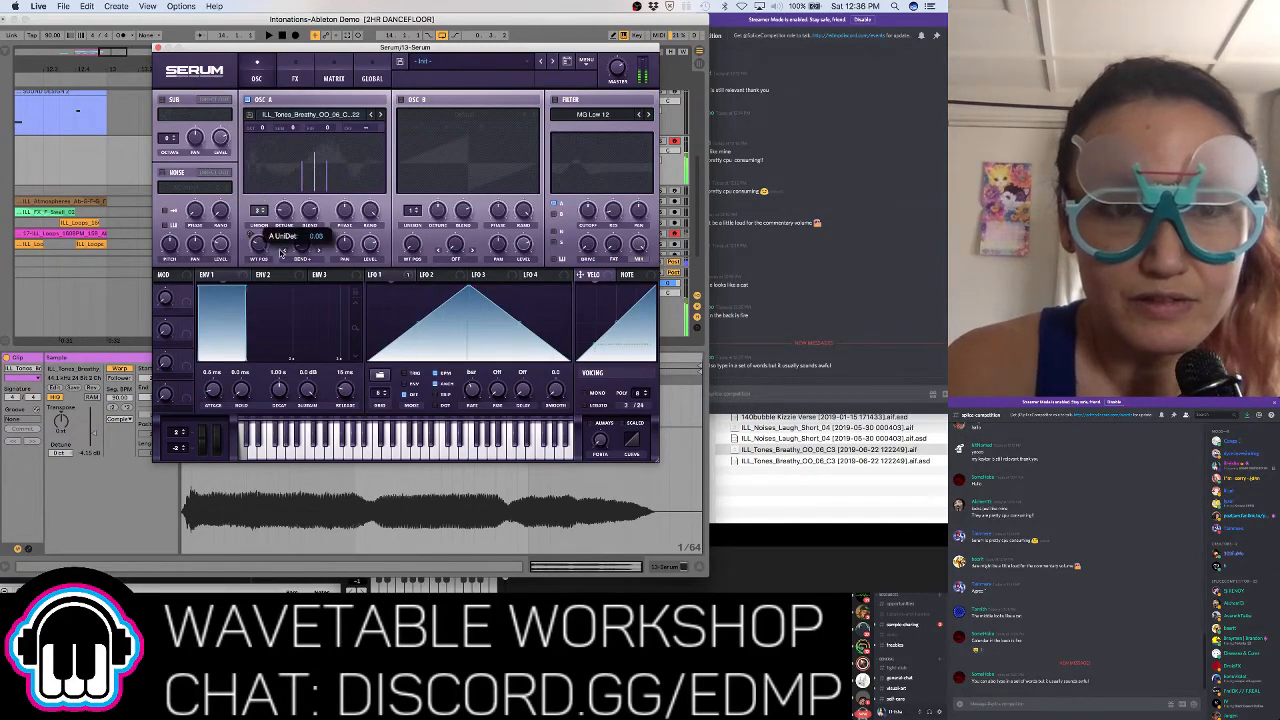
pyautogui.moveTo(381, 276); pyautogui.dragTo(256, 243)
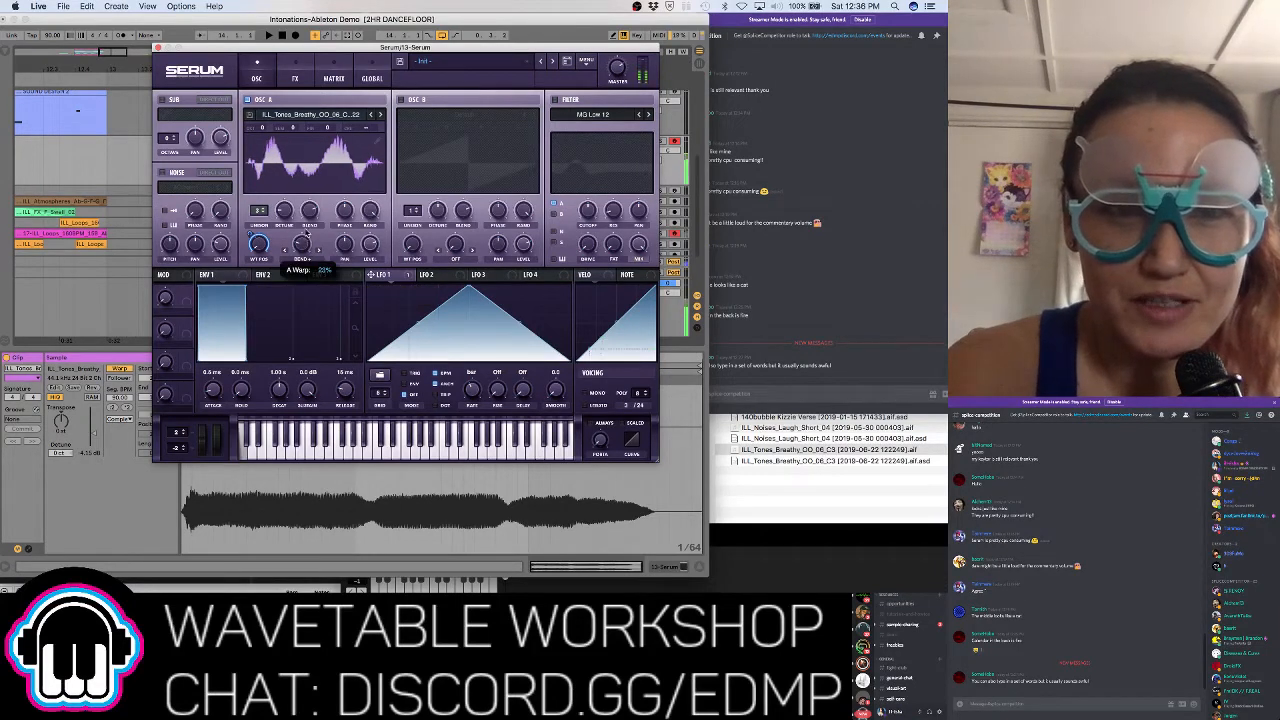
# Modulate oscillator A's warp by 100 with LFO 2, shaped as a rising ramp in trigger mode with raised smoothing
pyautogui.click(432, 275)
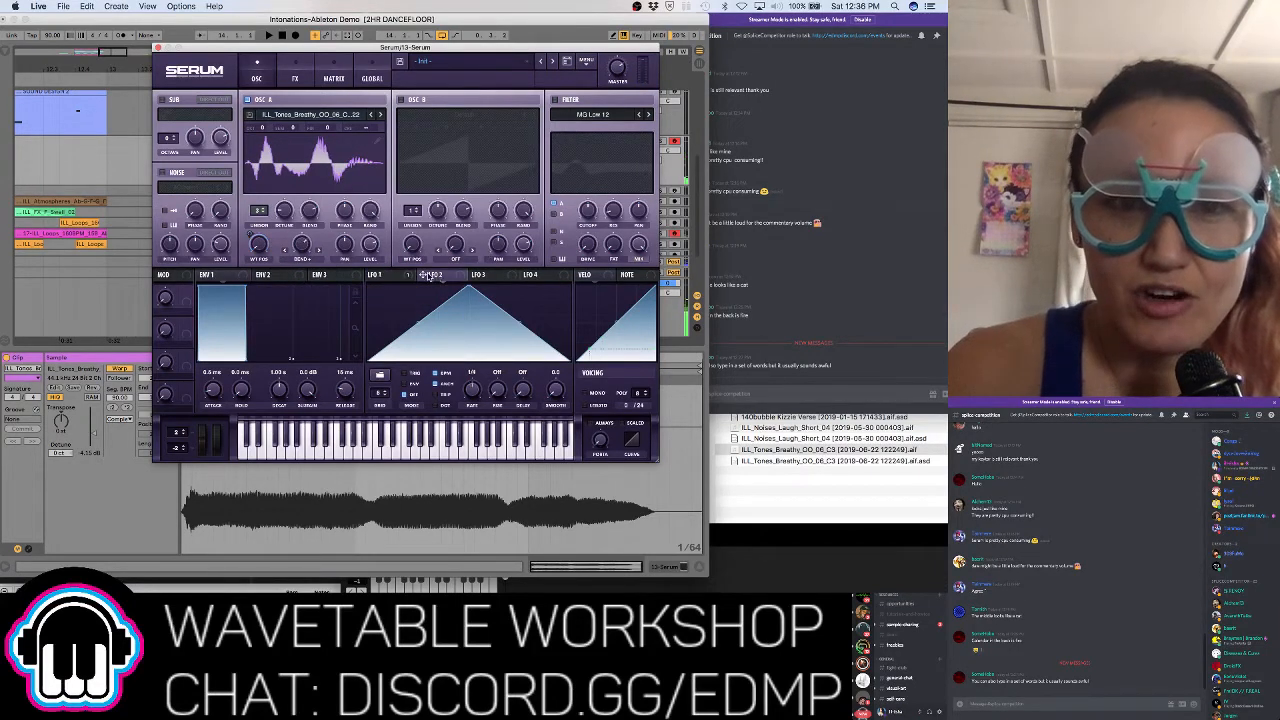
pyautogui.moveTo(473, 295); pyautogui.dragTo(571, 287)
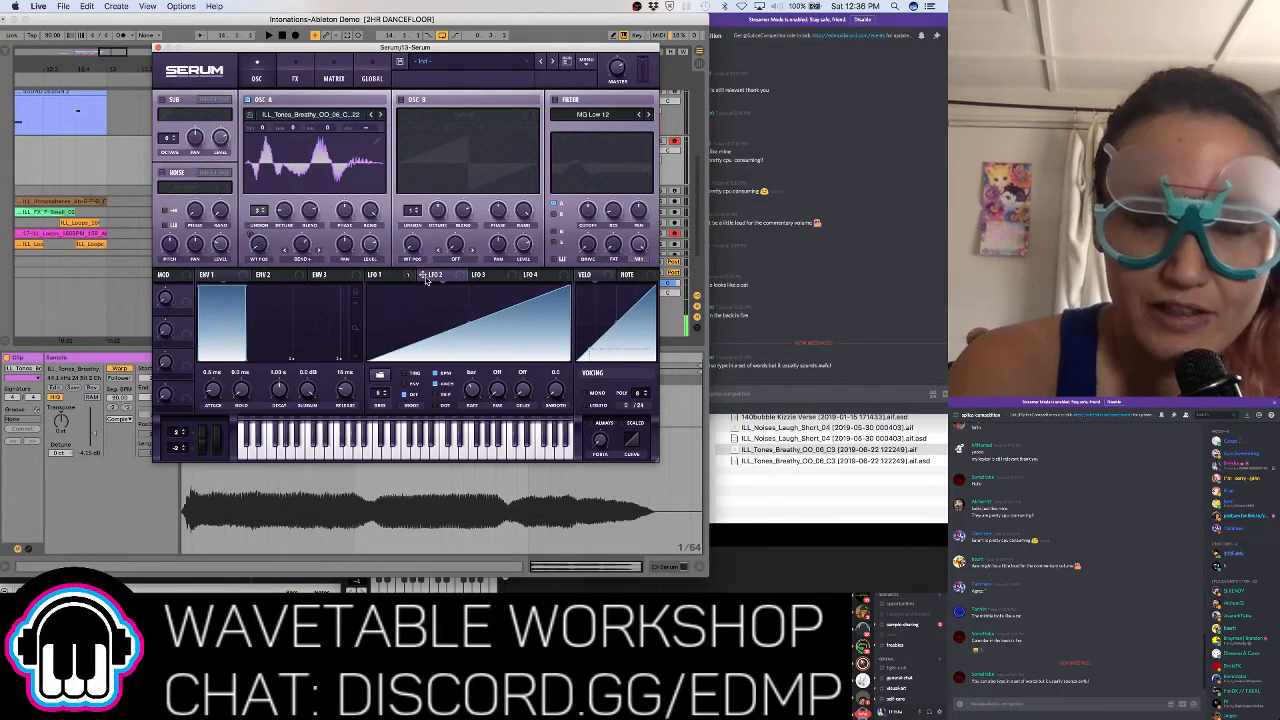
pyautogui.moveTo(426, 280); pyautogui.dragTo(311, 317)
pyautogui.moveTo(292, 237); pyautogui.dragTo(292, 208)
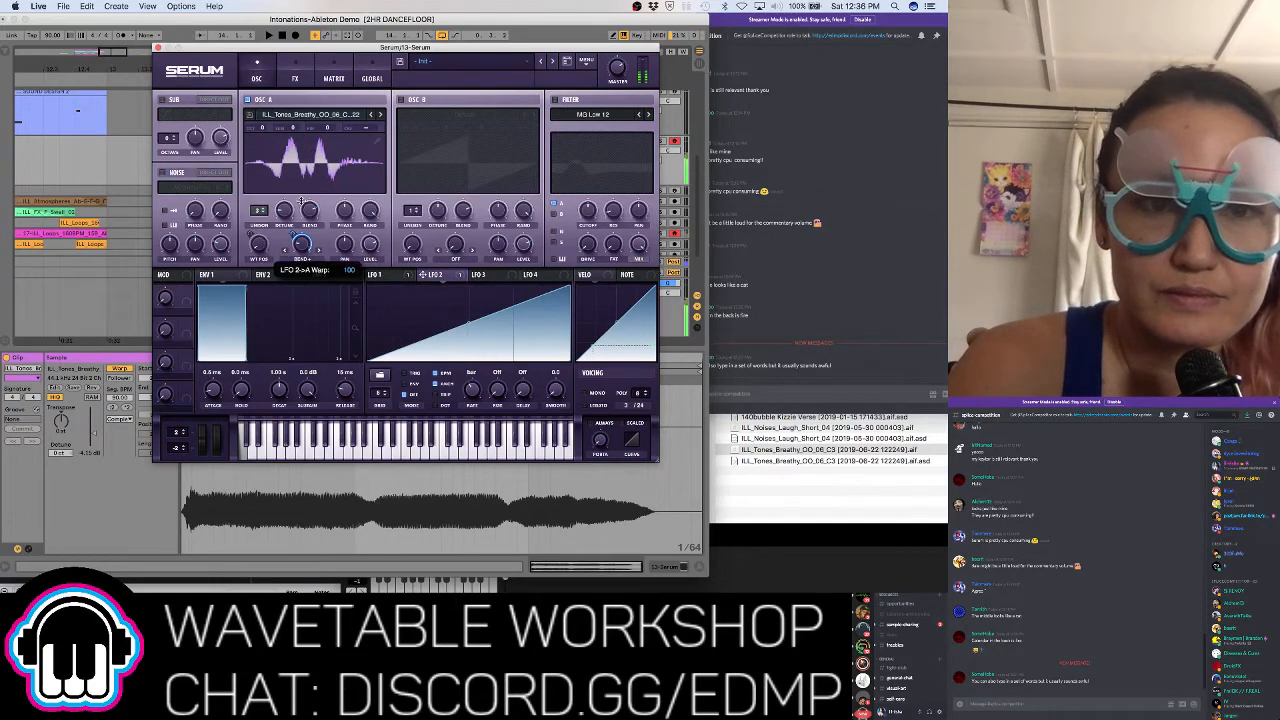
pyautogui.click(405, 374)
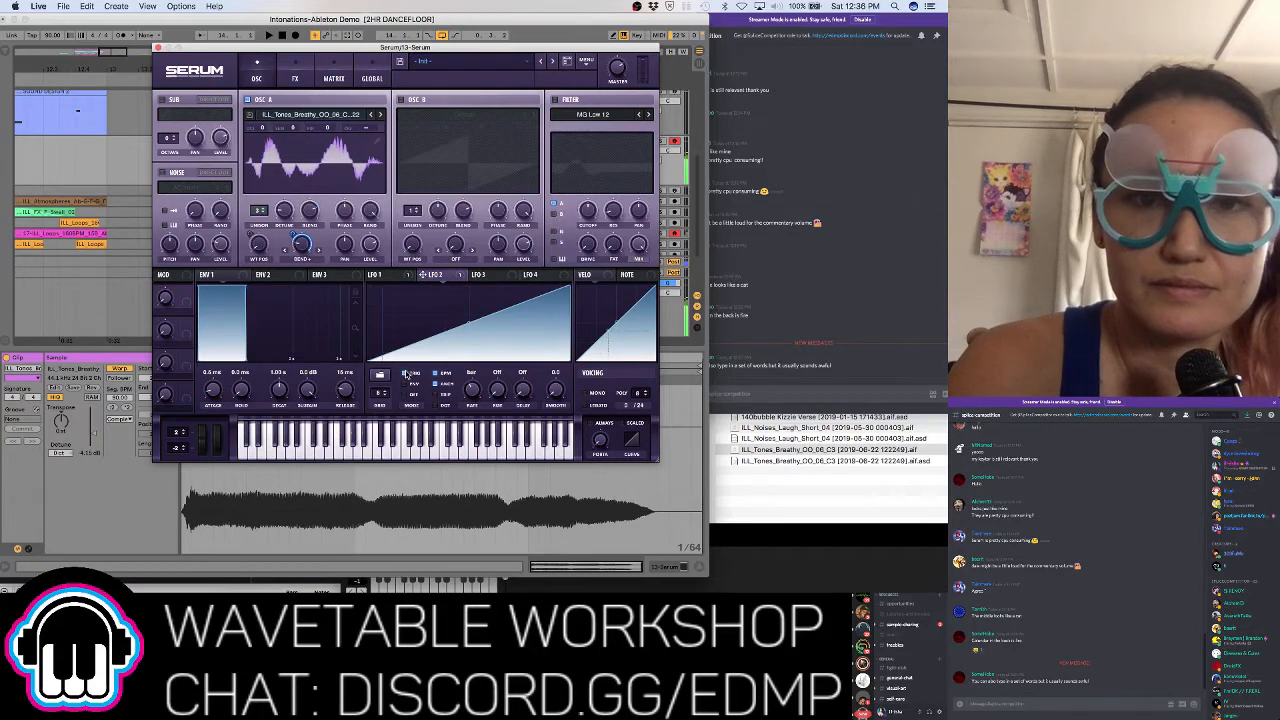
pyautogui.moveTo(557, 389); pyautogui.dragTo(562, 331)
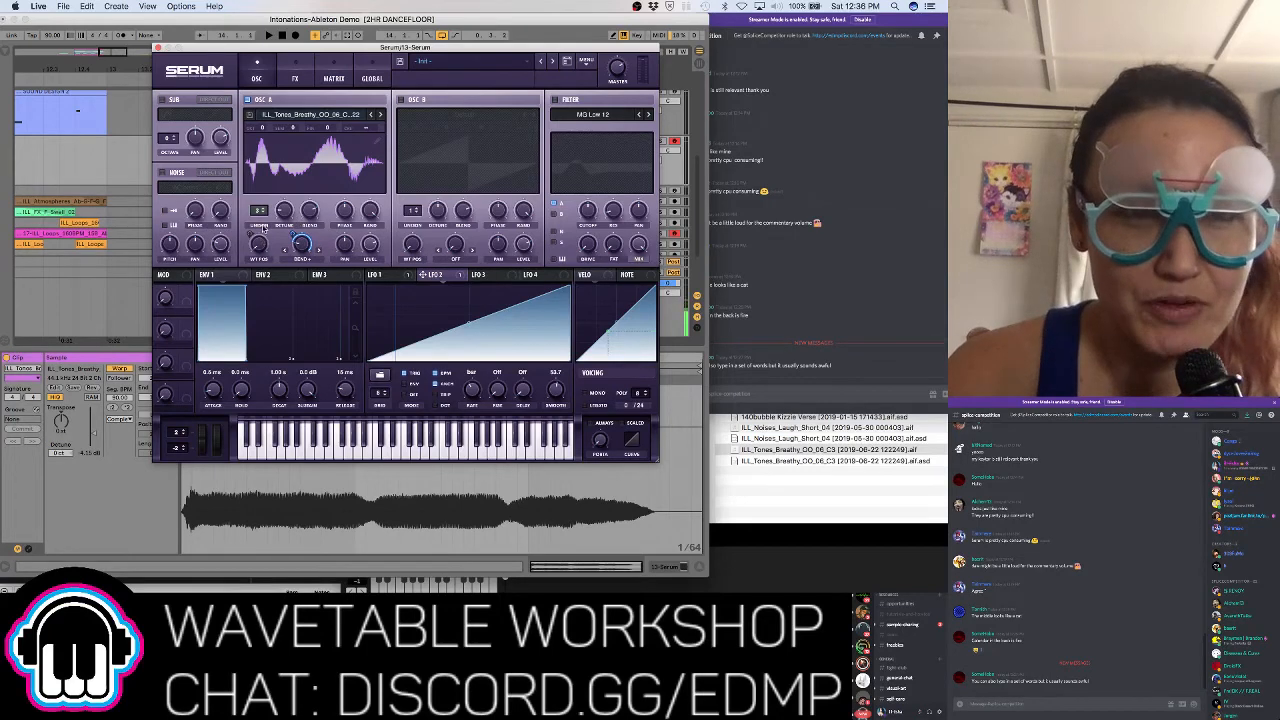
# Enable the distortion effect, step its type from Tube through Diode 1 to Diode 2, and raise its filter frequency
pyautogui.click(296, 79)
pyautogui.click(187, 120)
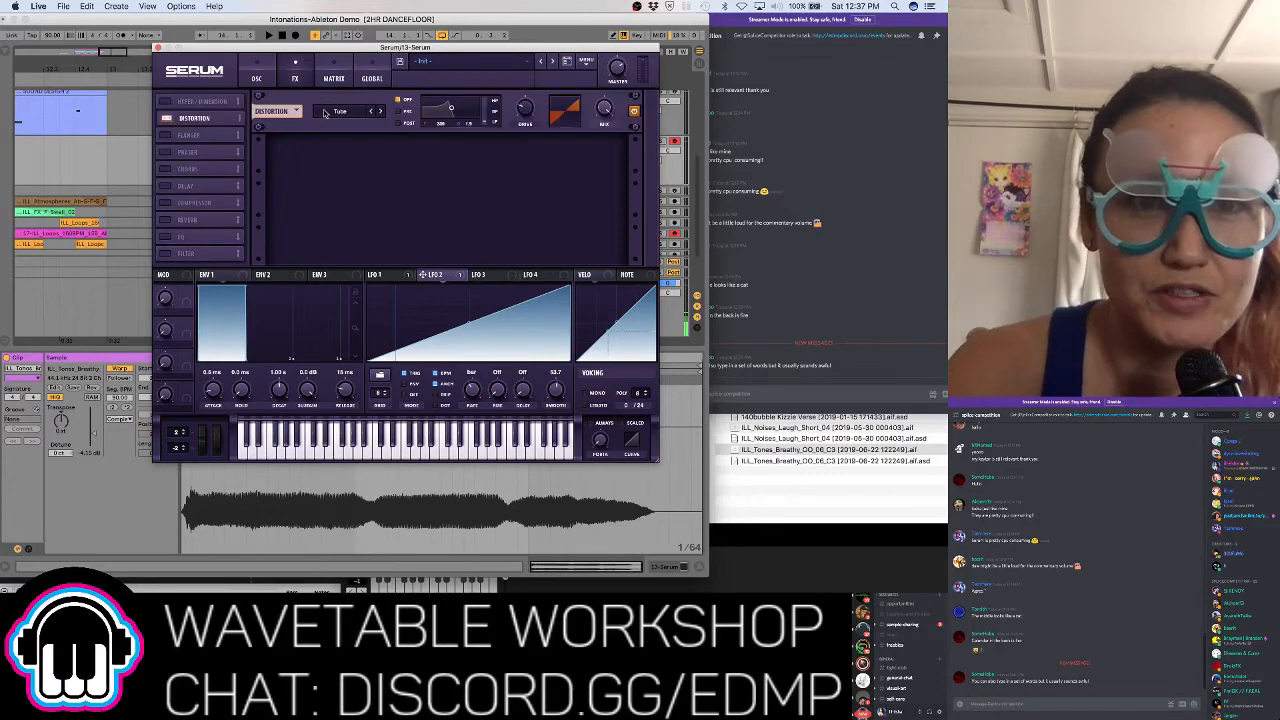
pyautogui.click(378, 111)
pyautogui.click(379, 112)
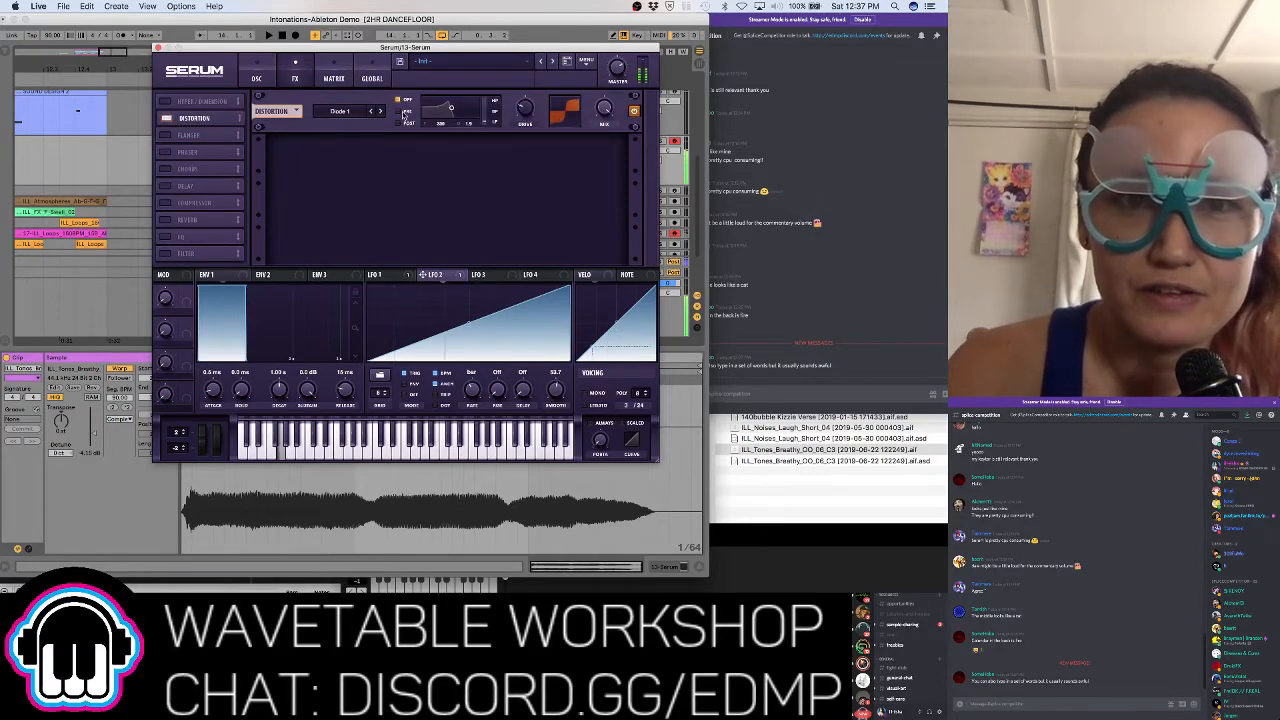
pyautogui.moveTo(451, 108)
pyautogui.mouseDown()
pyautogui.moveTo(489, 105)
pyautogui.moveTo(491, 81)
pyautogui.moveTo(435, 108)
pyautogui.moveTo(477, 103)
pyautogui.moveTo(461, 107)
pyautogui.mouseUp()
pyautogui.click(380, 111)
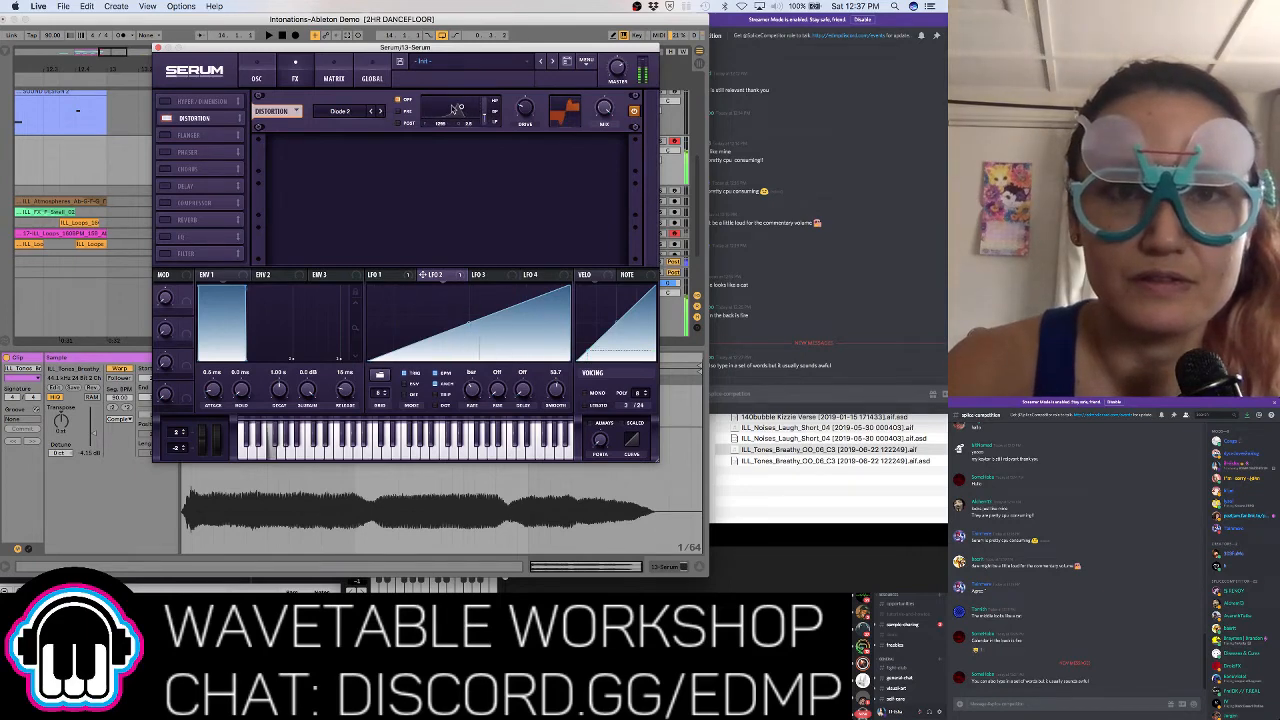
pyautogui.moveTo(461, 107)
pyautogui.mouseDown()
pyautogui.moveTo(476, 101)
pyautogui.moveTo(445, 110)
pyautogui.moveTo(471, 114)
pyautogui.mouseUp()
# Change the distortion type to Lin Fold, lower its mix and readjust its filter
pyautogui.click(380, 111)
pyautogui.moveTo(606, 112); pyautogui.dragTo(622, 218)
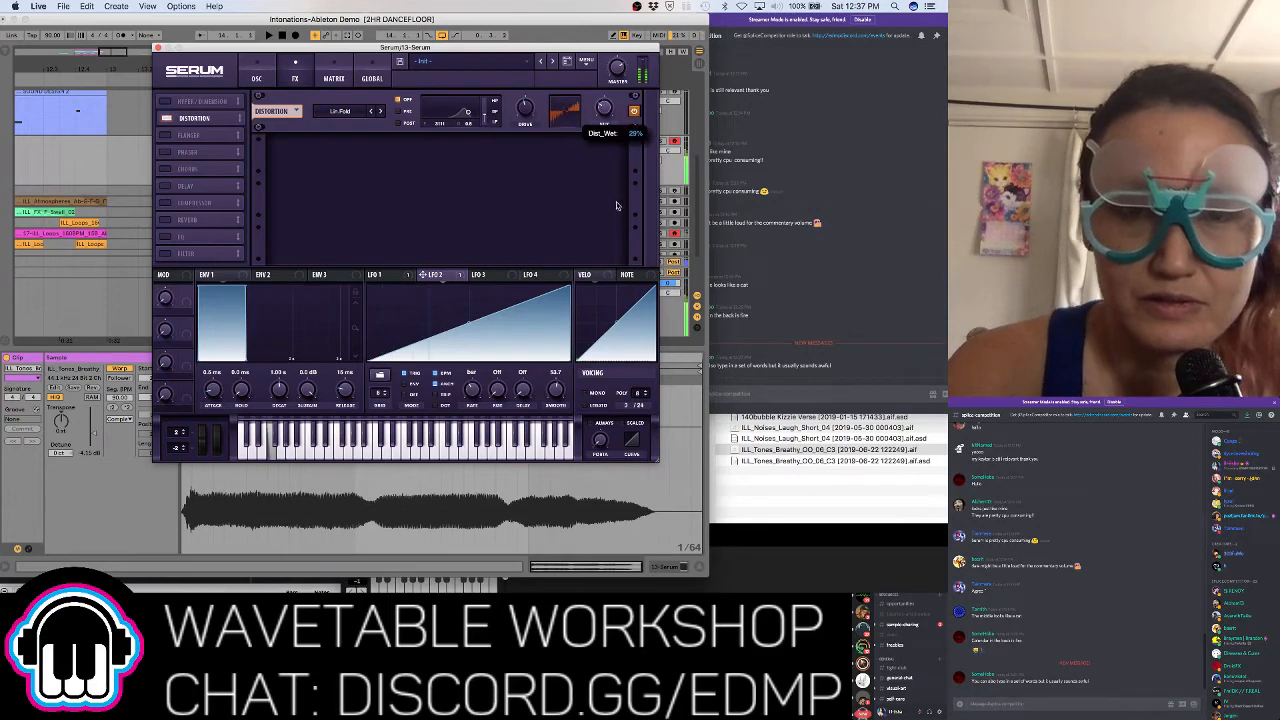
pyautogui.moveTo(468, 111)
pyautogui.mouseDown()
pyautogui.moveTo(425, 110)
pyautogui.moveTo(487, 101)
pyautogui.moveTo(442, 107)
pyautogui.moveTo(476, 107)
pyautogui.moveTo(462, 106)
pyautogui.mouseUp()
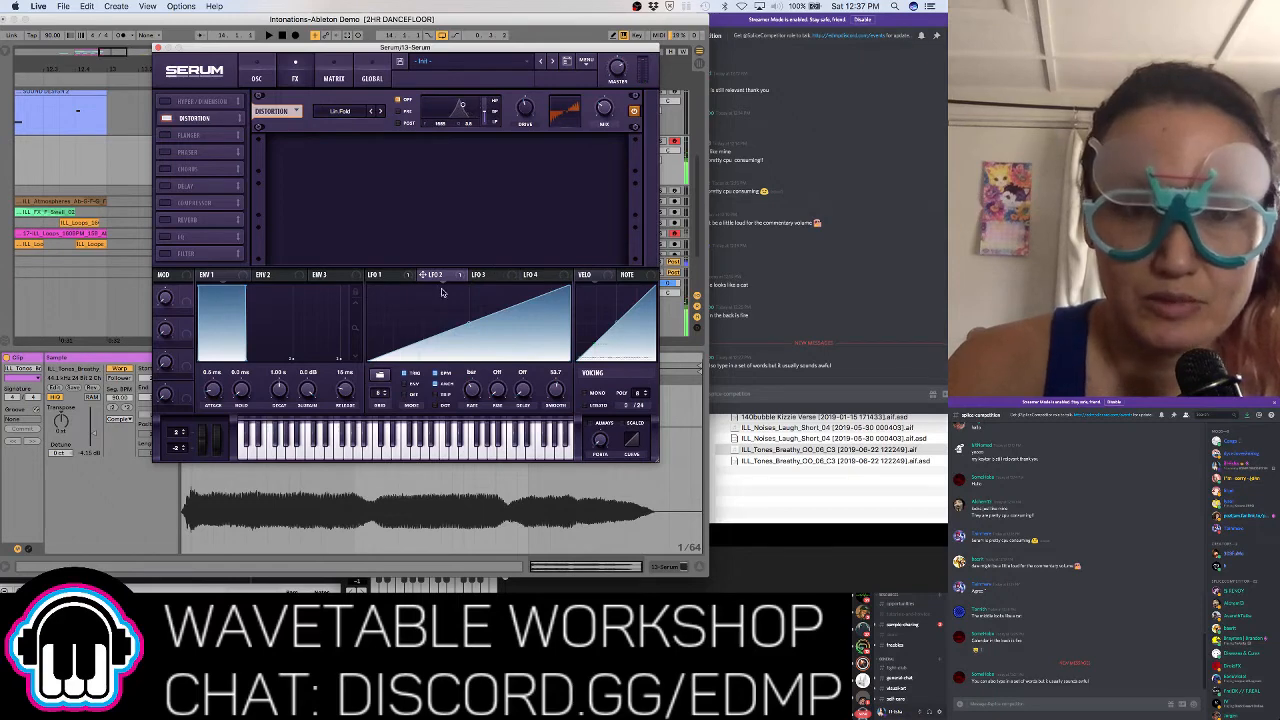
# Modulate the distortion filter's bandwidth with LFO 3 in trigger mode, increasing the modulation amount in the matrix
pyautogui.click(484, 276)
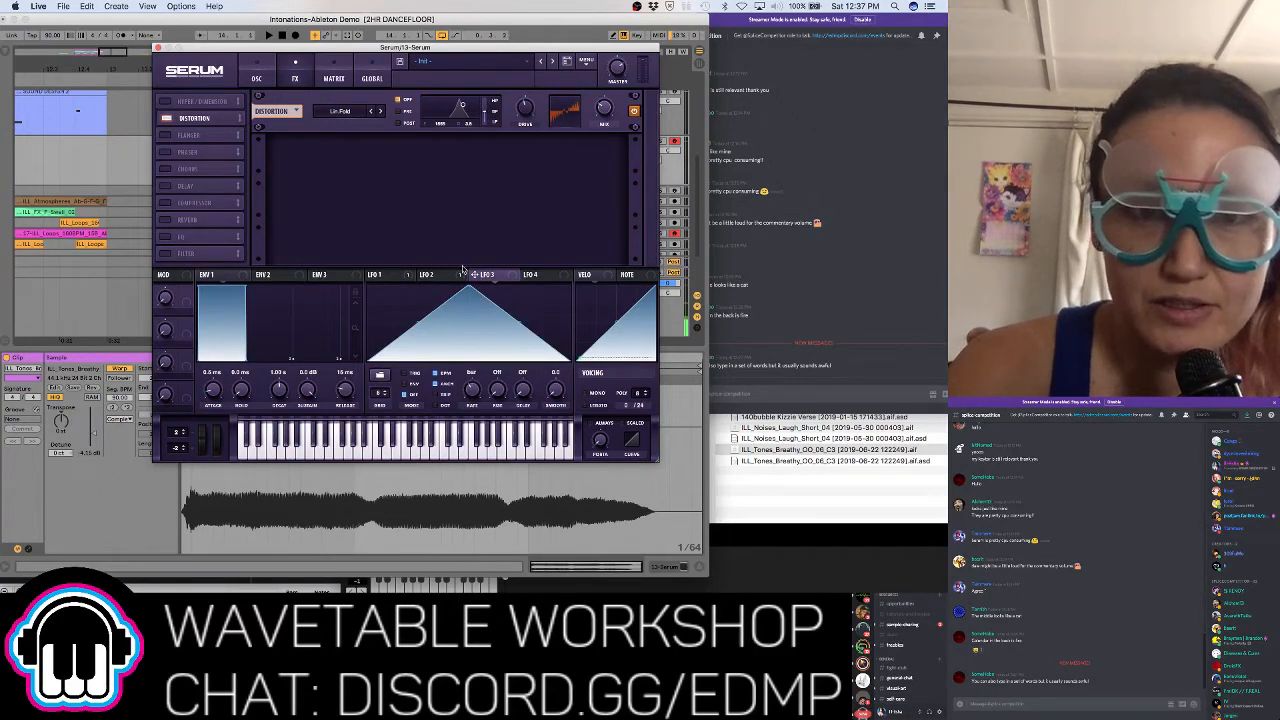
pyautogui.moveTo(464, 272); pyautogui.dragTo(463, 108)
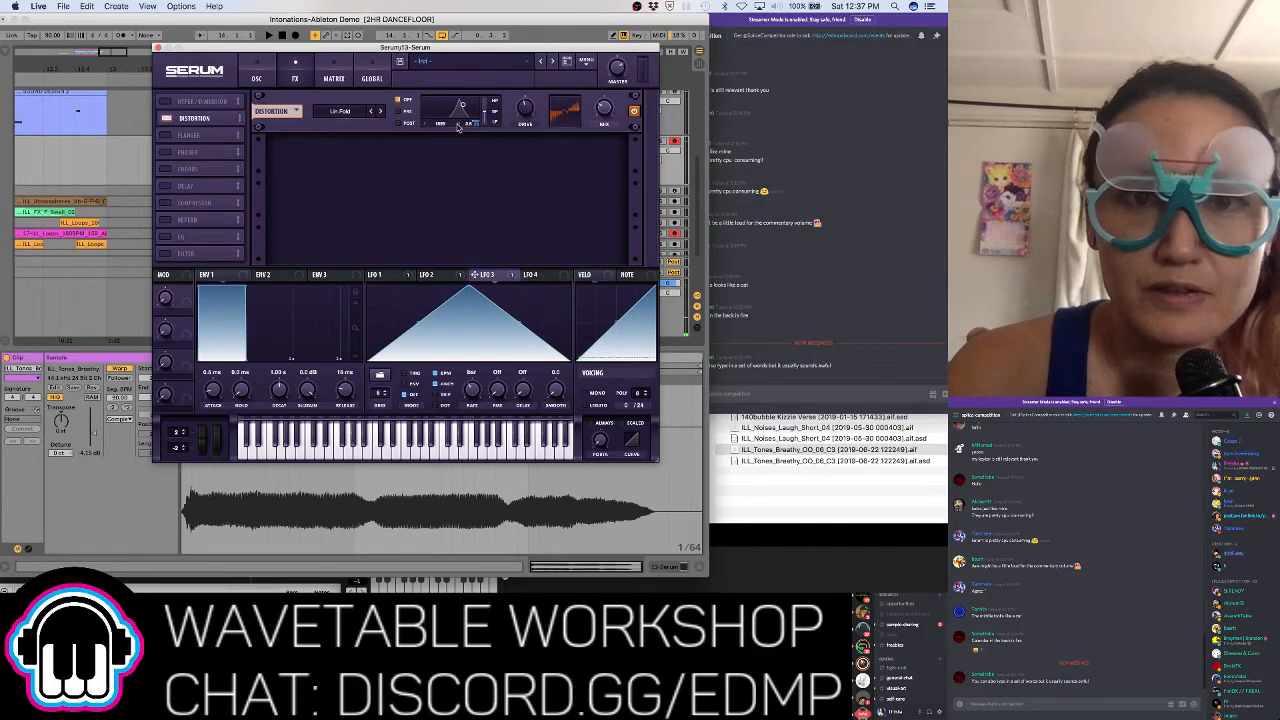
pyautogui.click(333, 78)
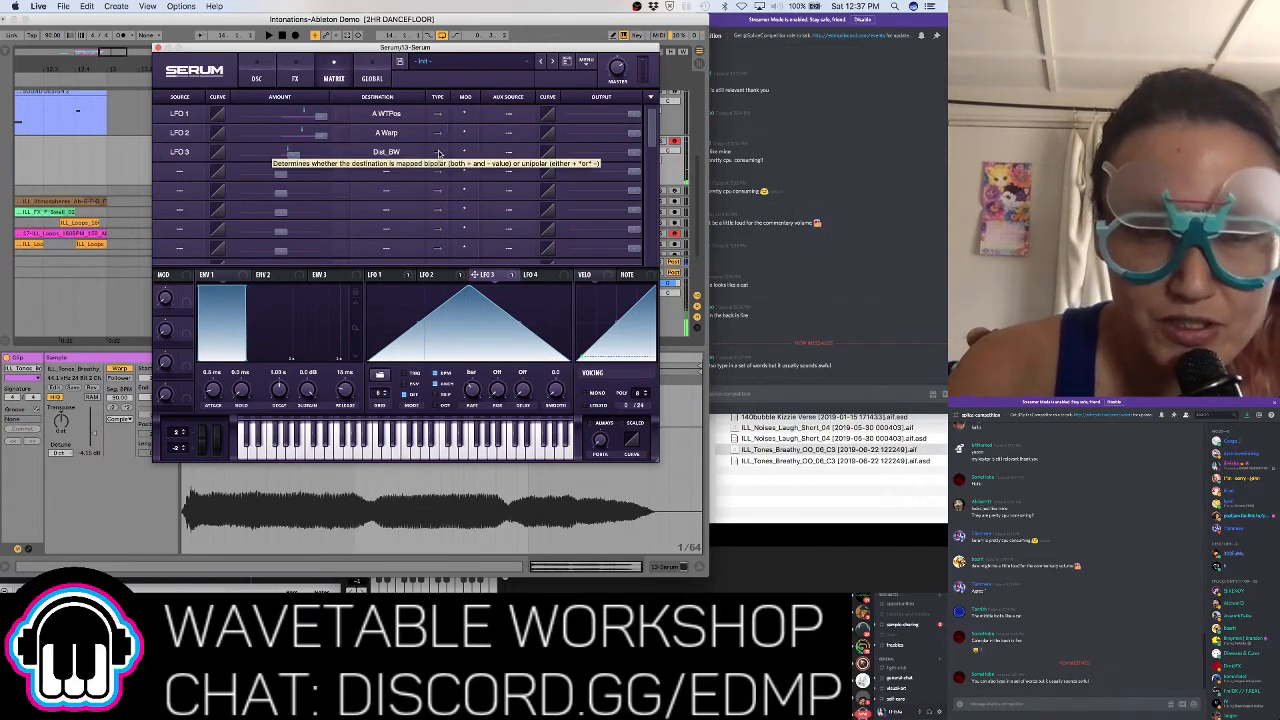
pyautogui.moveTo(292, 155); pyautogui.dragTo(323, 161)
pyautogui.click(405, 374)
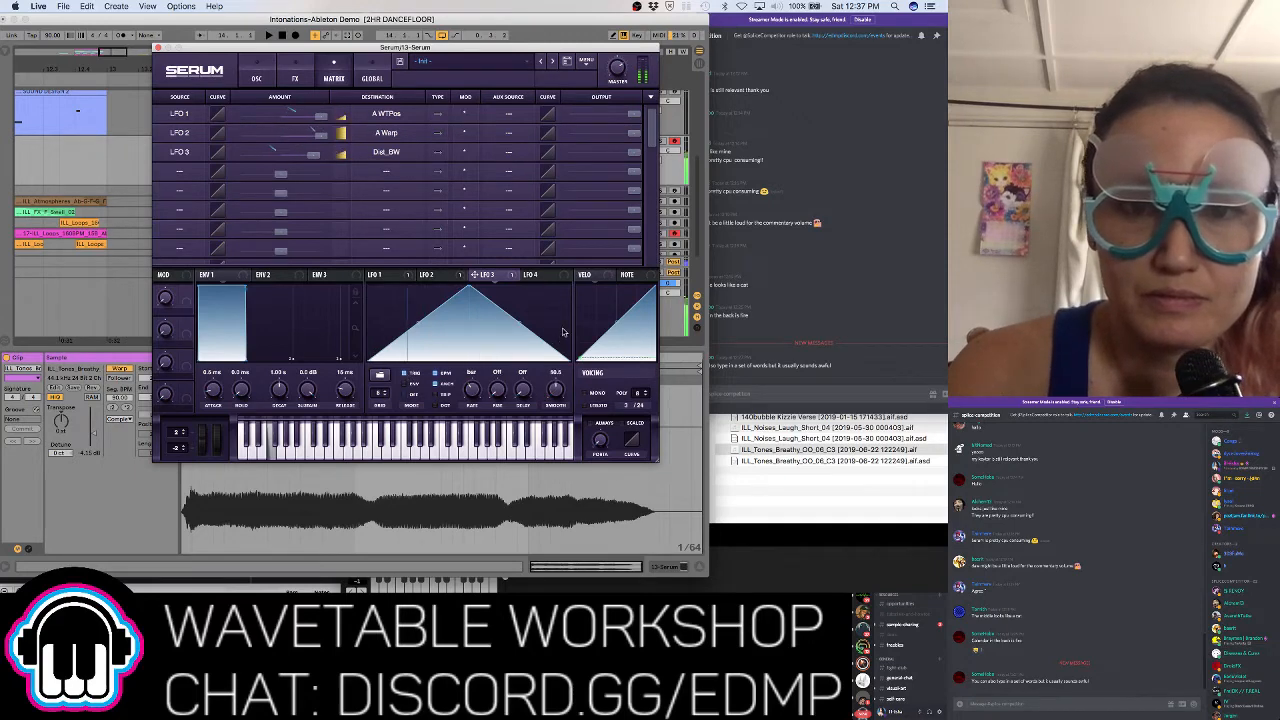
# Enable the filter effect after the distortion and set its type to Ring Mod
pyautogui.click(295, 68)
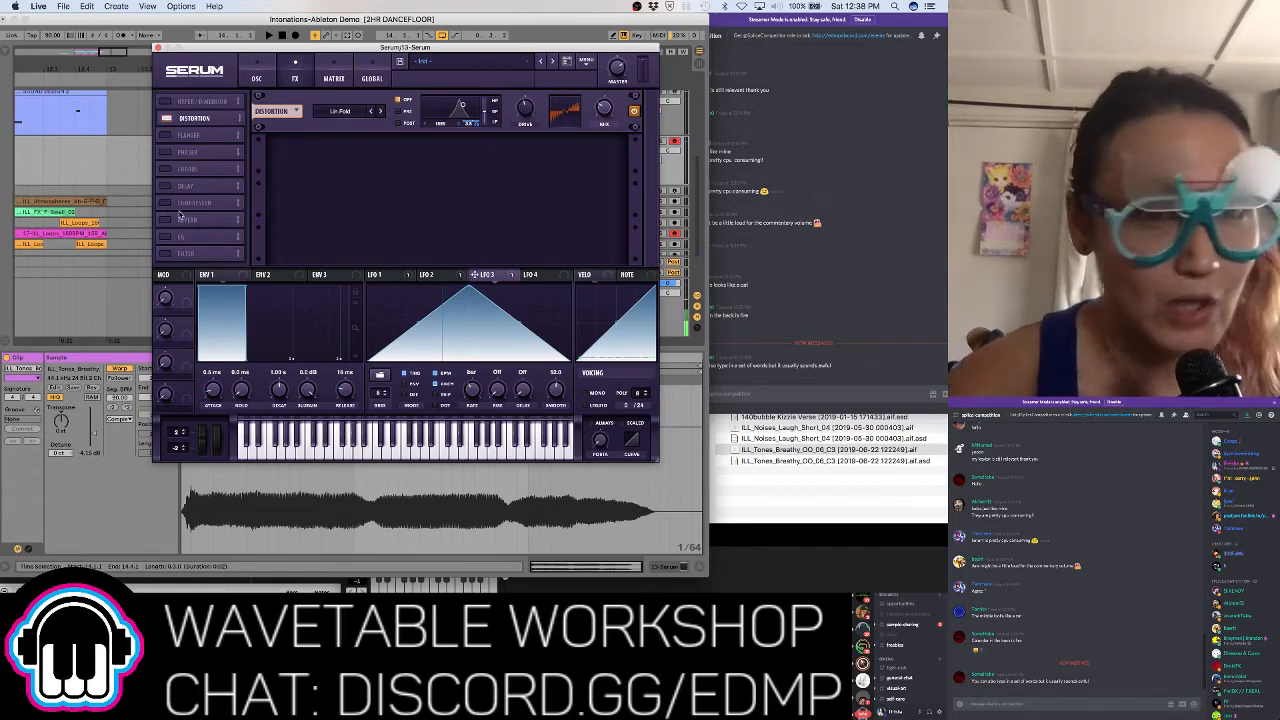
pyautogui.click(166, 253)
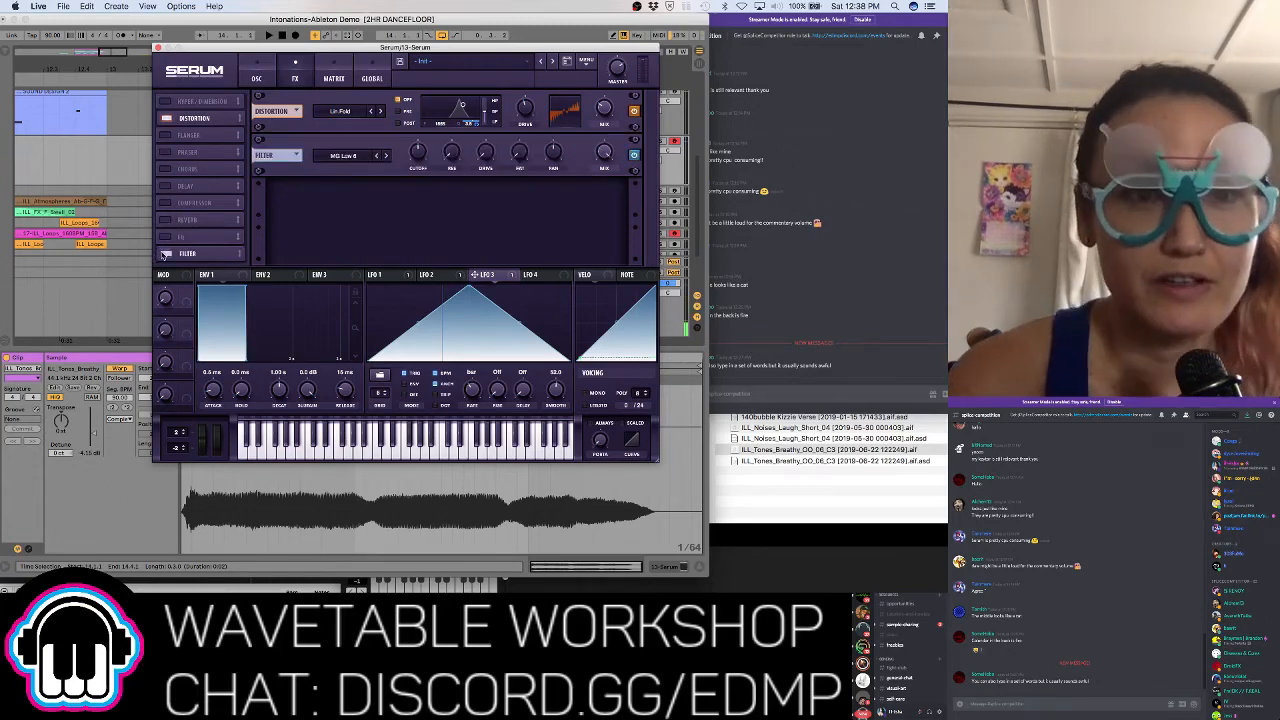
pyautogui.click(376, 157)
pyautogui.moveTo(362, 200)
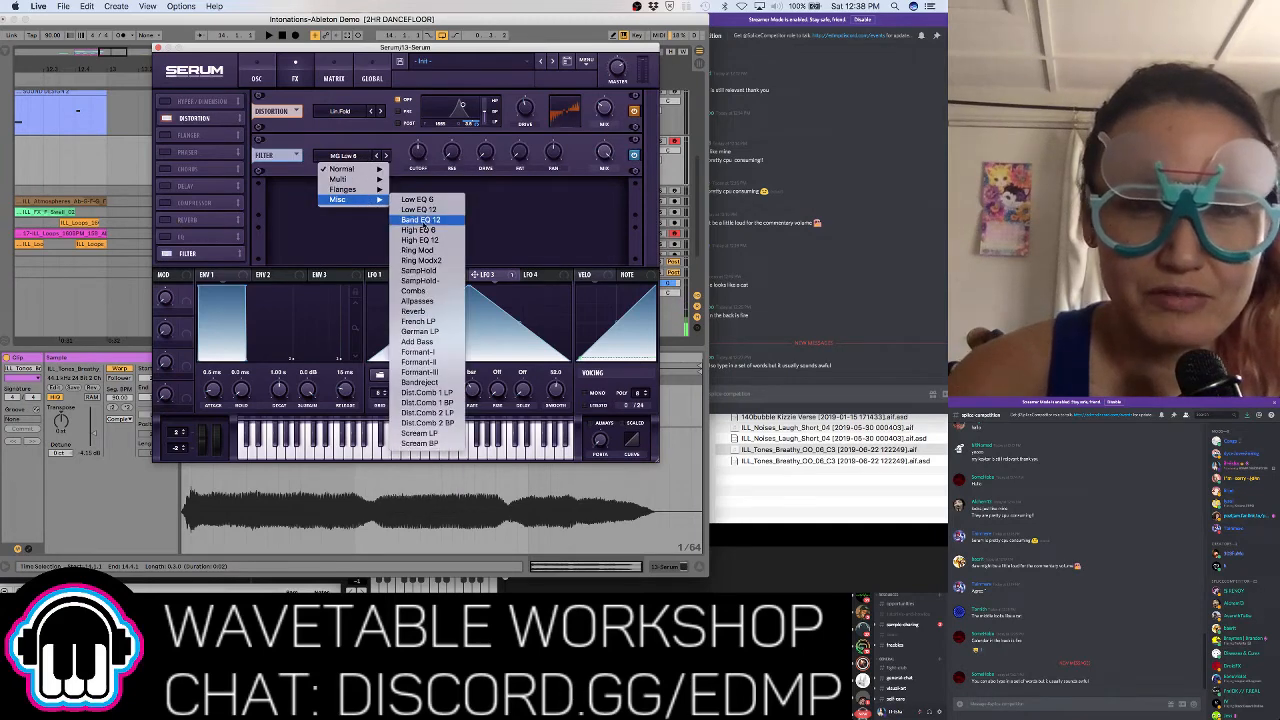
pyautogui.click(418, 250)
pyautogui.moveTo(420, 194); pyautogui.dragTo(422, 170)
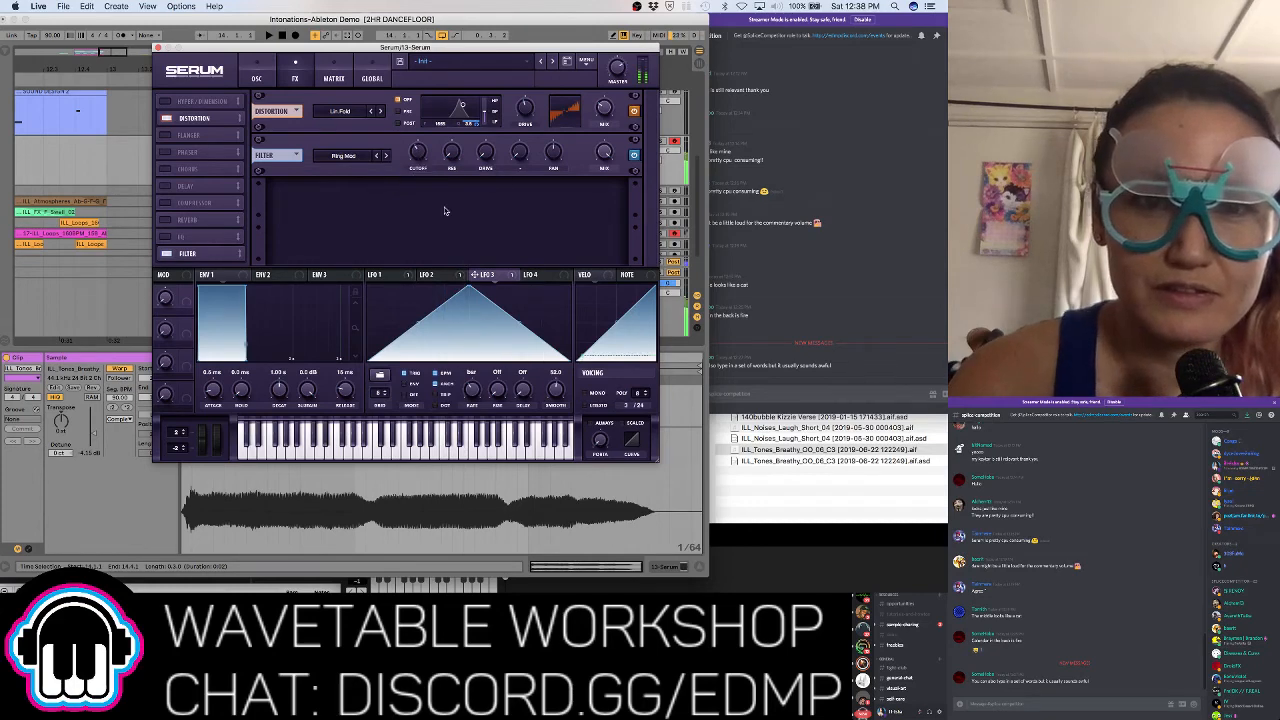
# Modulate the effect filter's cutoff and drive with LFO 3, reshaping the LFO into a rising ramp
pyautogui.moveTo(480, 275); pyautogui.dragTo(411, 150)
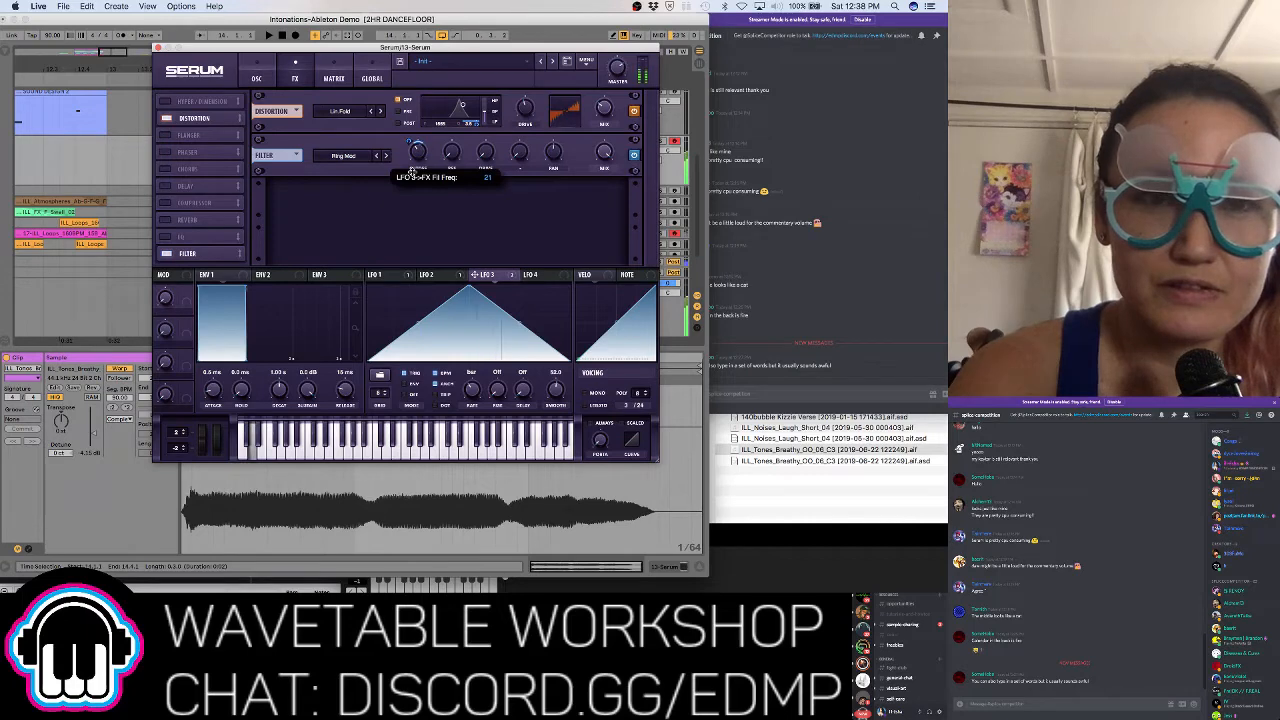
pyautogui.moveTo(471, 287); pyautogui.dragTo(563, 234)
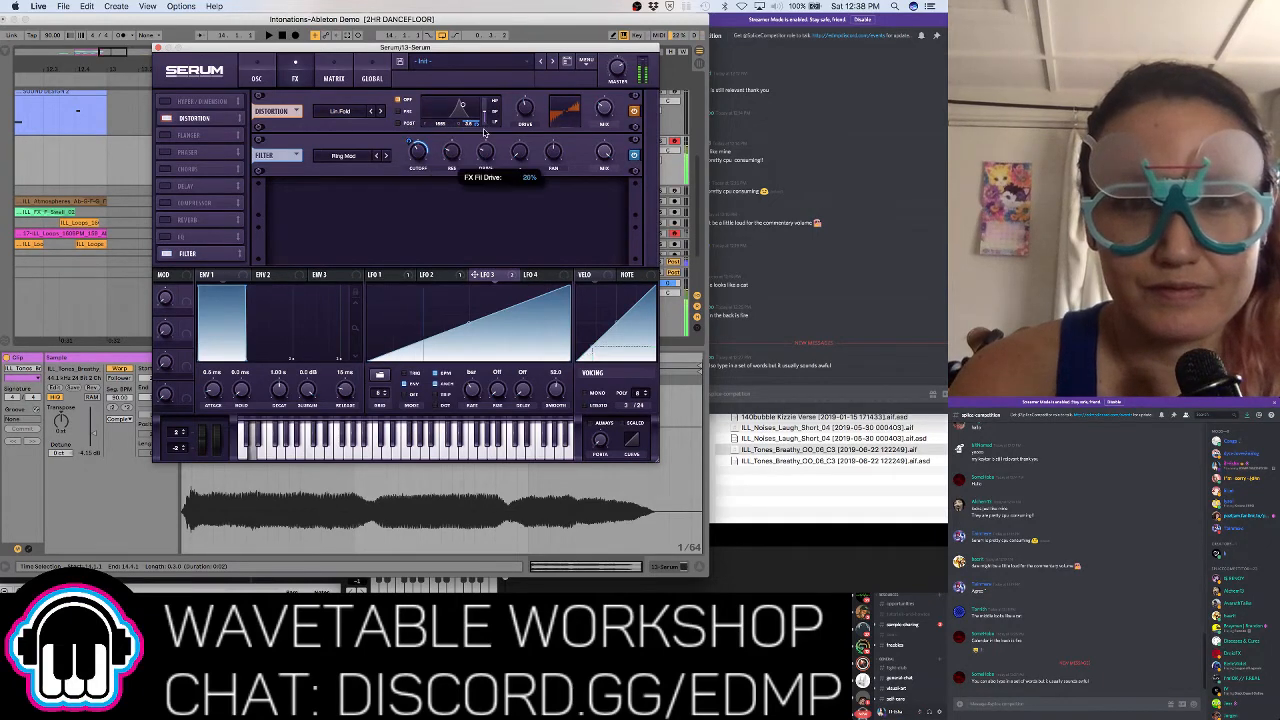
pyautogui.moveTo(482, 276); pyautogui.dragTo(482, 158)
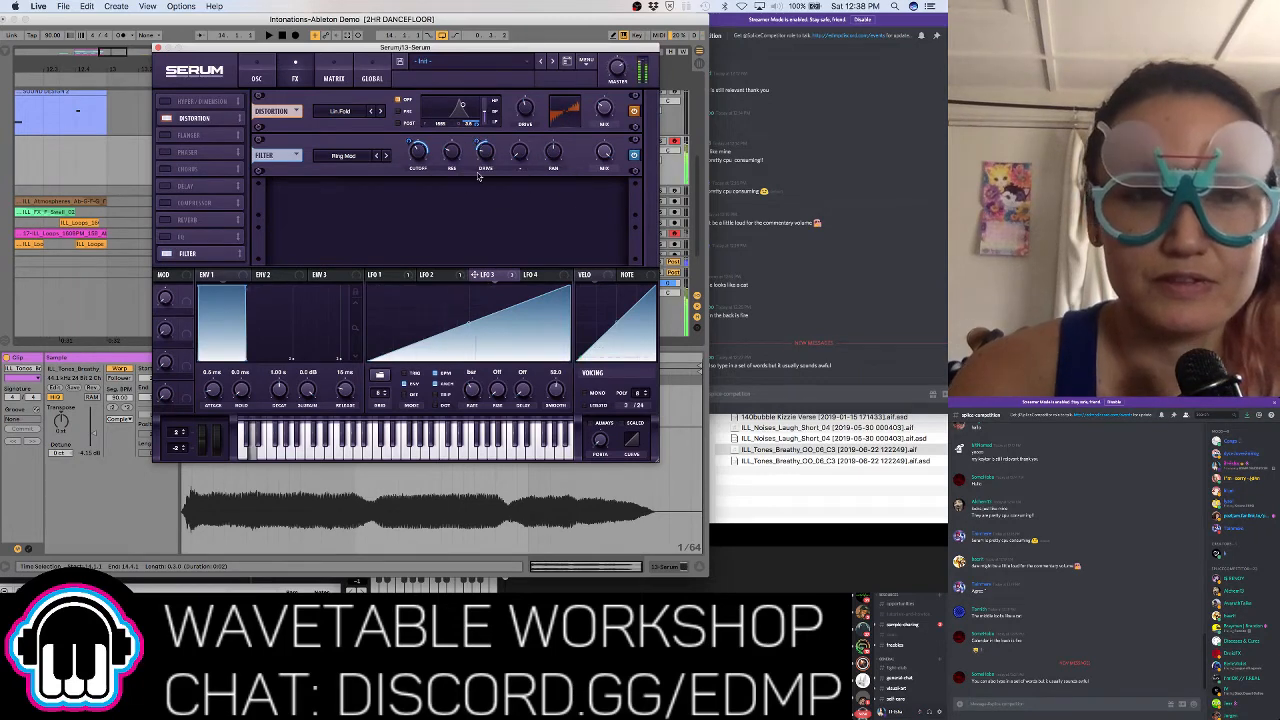
# Enable the compressor effect and move it after the filter in the effects chain
pyautogui.click(168, 203)
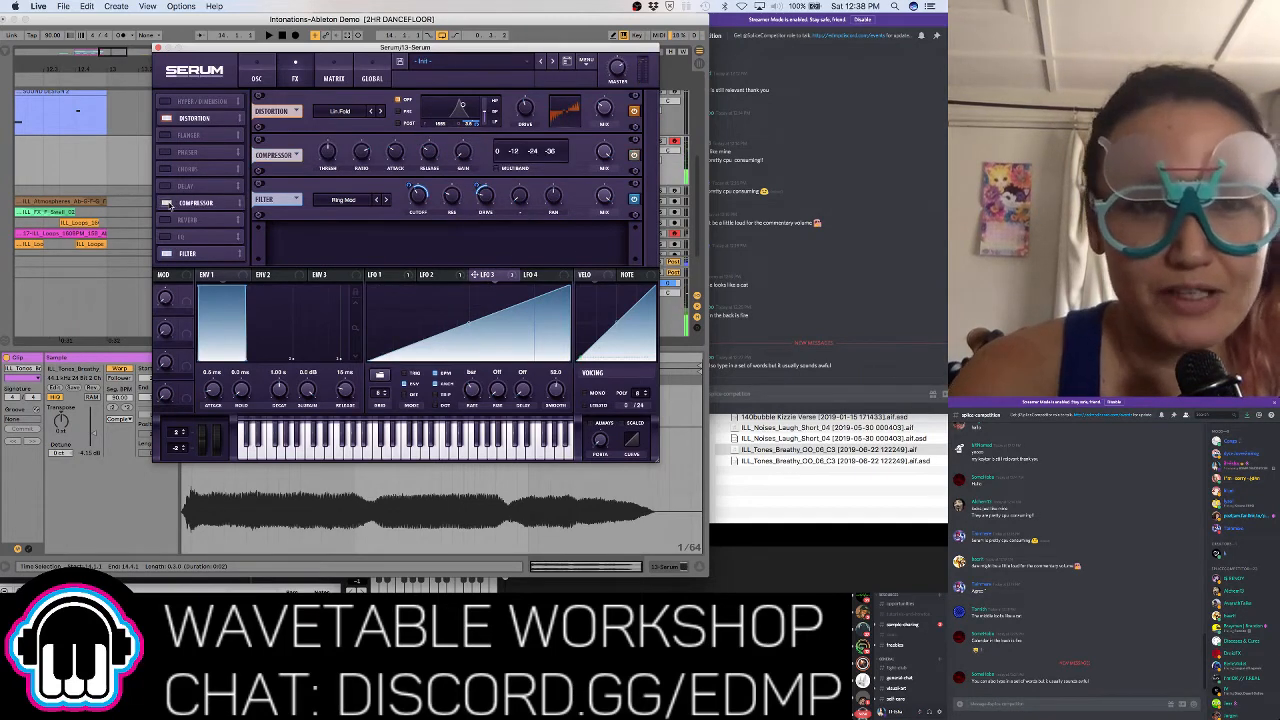
pyautogui.moveTo(222, 204); pyautogui.dragTo(208, 256)
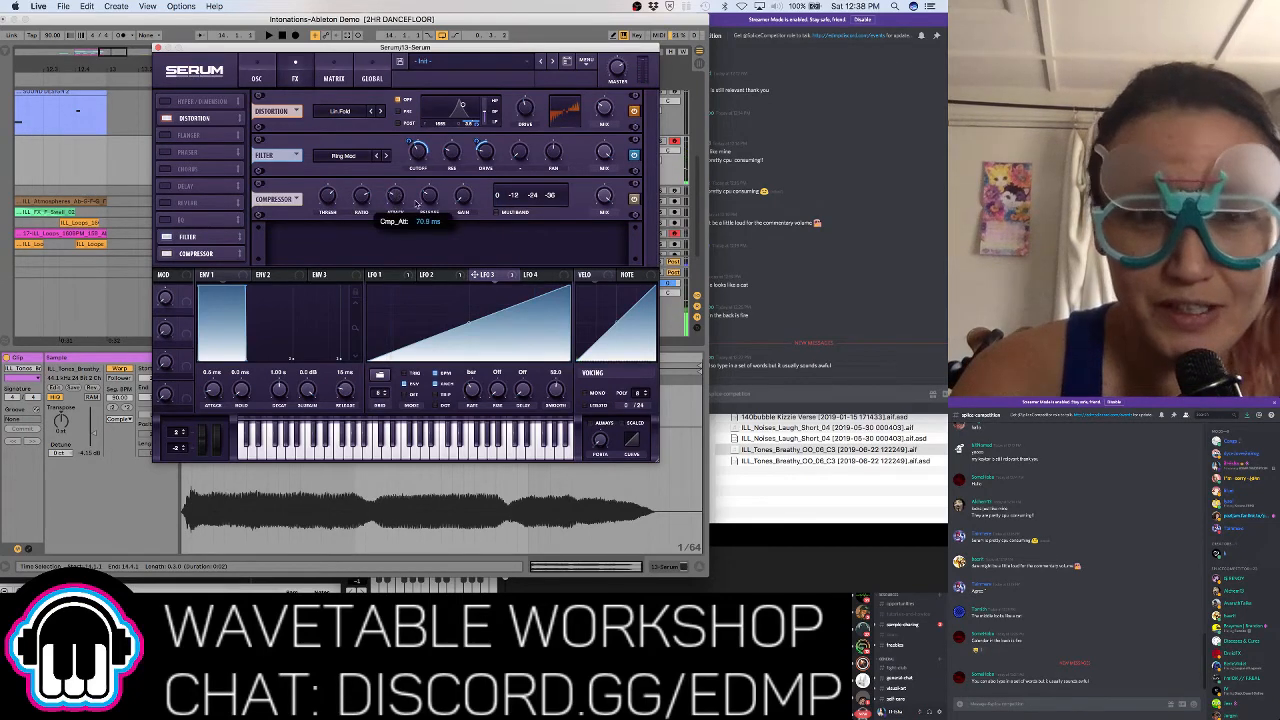
pyautogui.moveTo(428, 191)
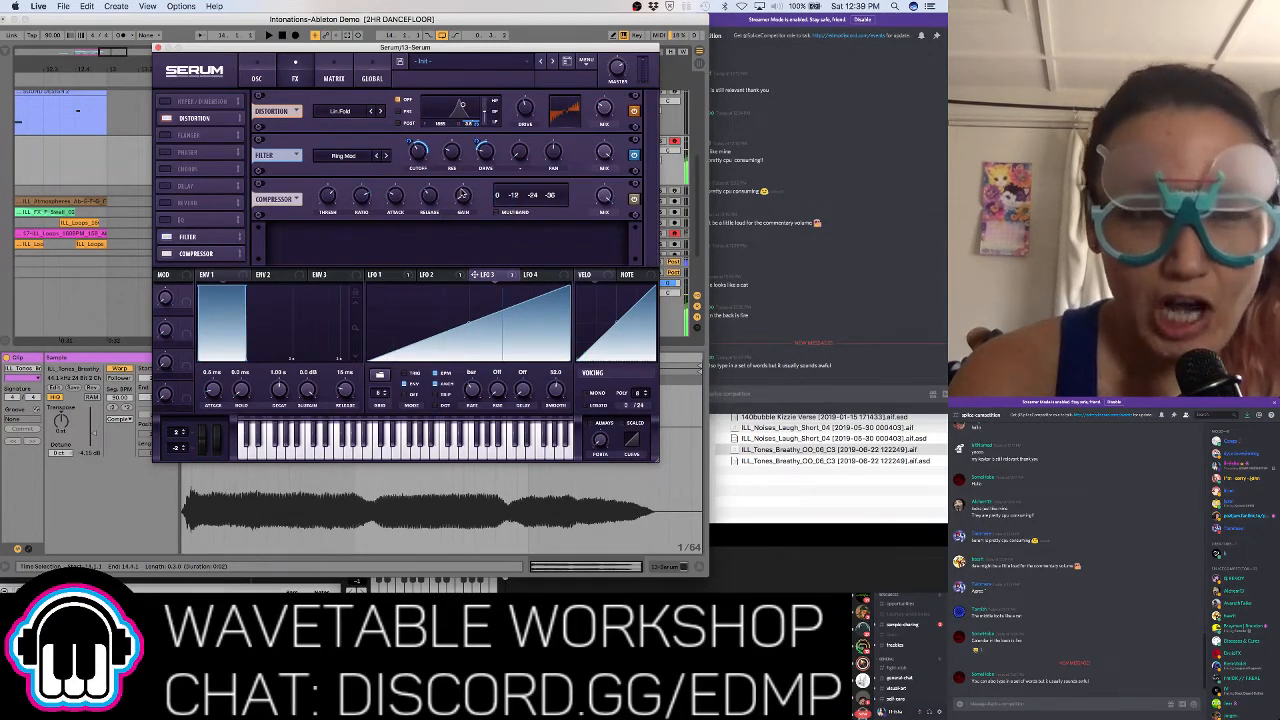
# Return to the oscillator view, check LFO 2 and LFO 3, and open the commands for resampling the patch to an oscillator
pyautogui.click(258, 78)
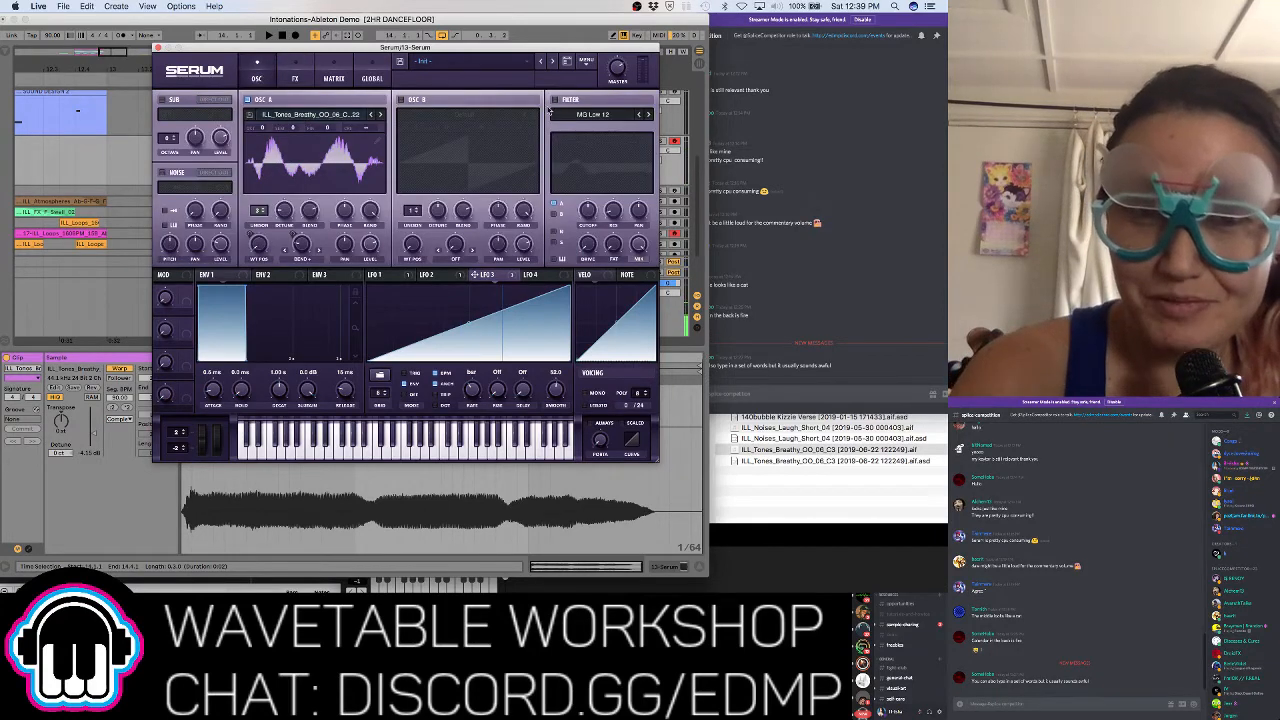
pyautogui.click(587, 63)
pyautogui.click(587, 63)
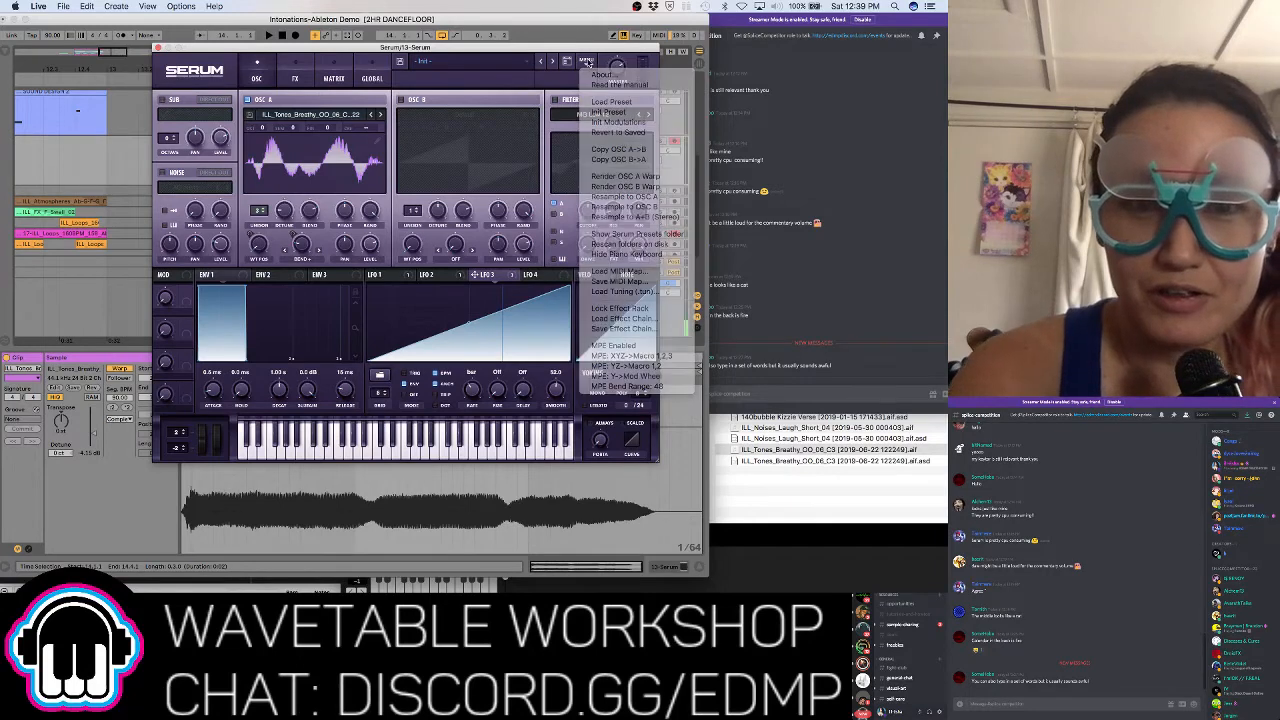
pyautogui.click(449, 274)
pyautogui.click(478, 275)
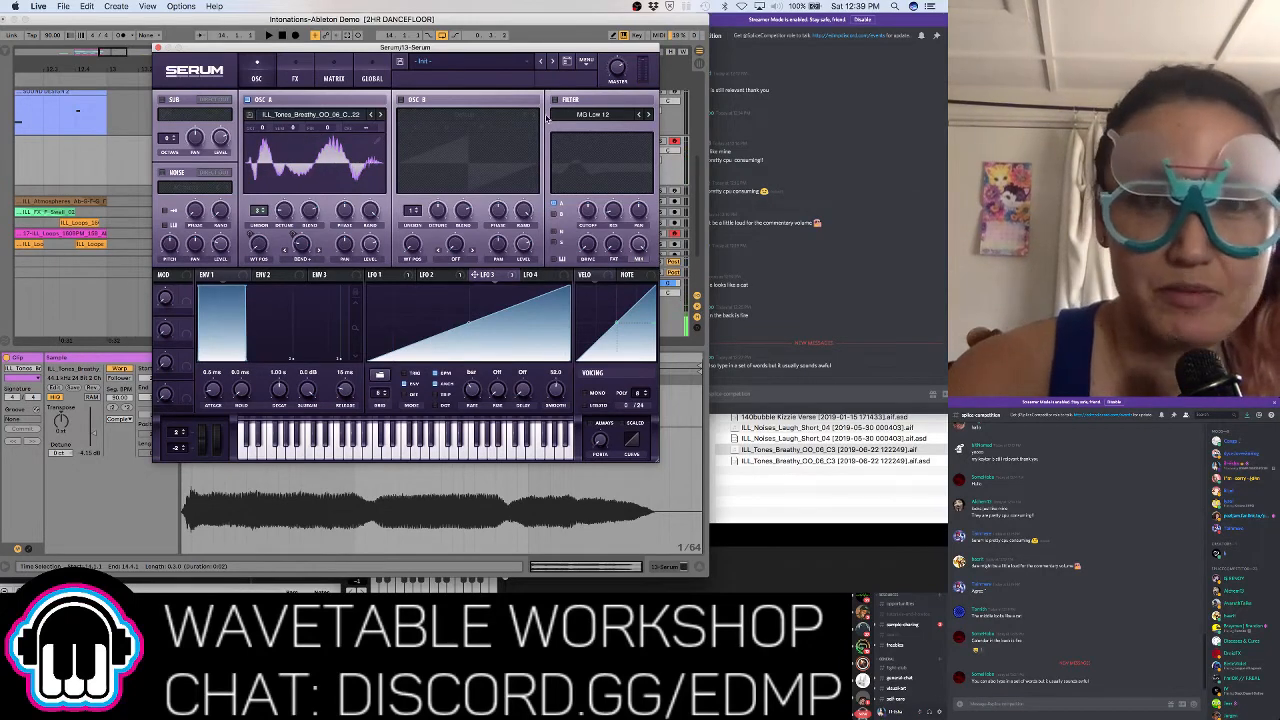
pyautogui.click(585, 64)
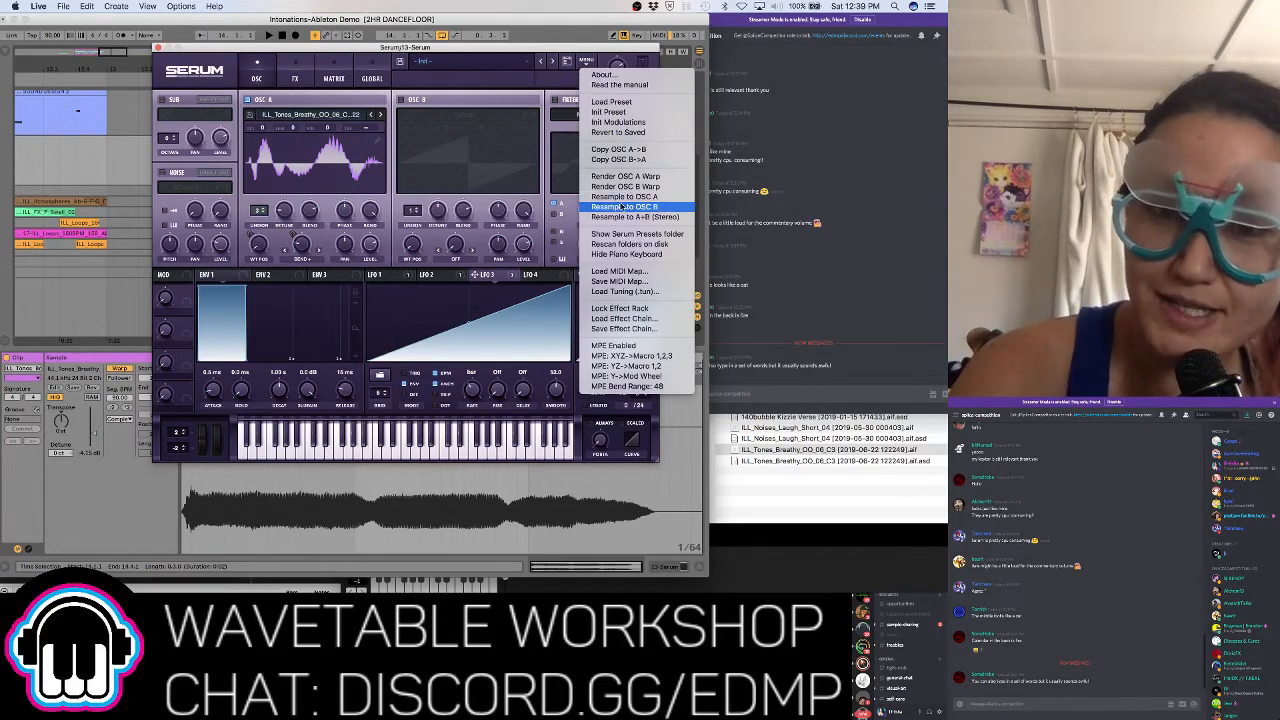
# Resample the patch to oscillator B, disable oscillator A and enable oscillator B
pyautogui.click(624, 207)
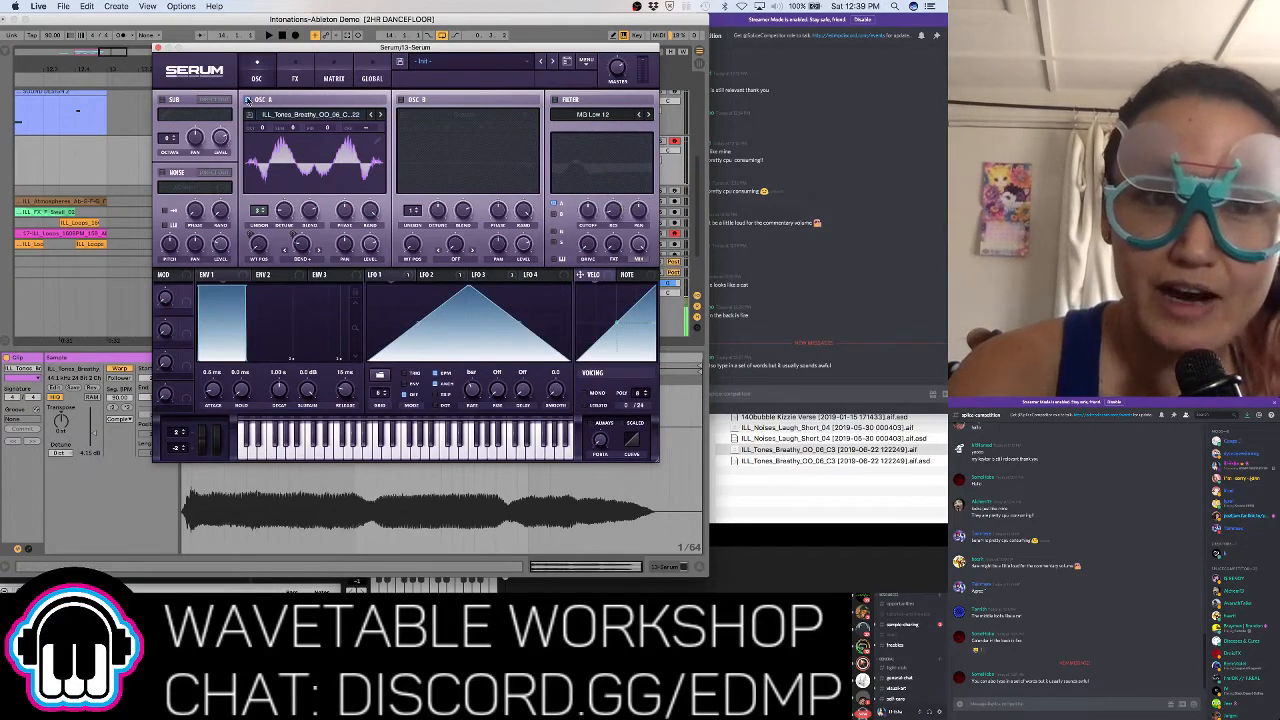
pyautogui.click(248, 100)
pyautogui.click(400, 100)
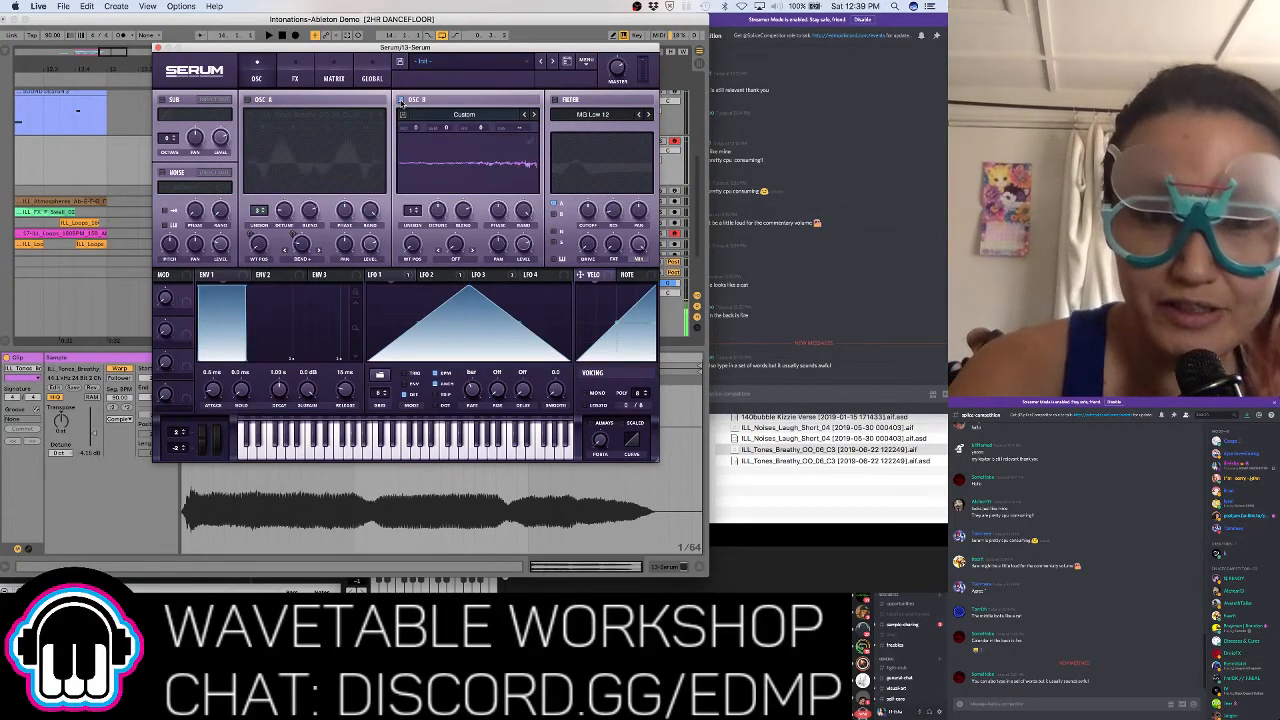
# Disable the Compressor and Filter effects and adjust oscillator B's wavetable position
pyautogui.click(295, 78)
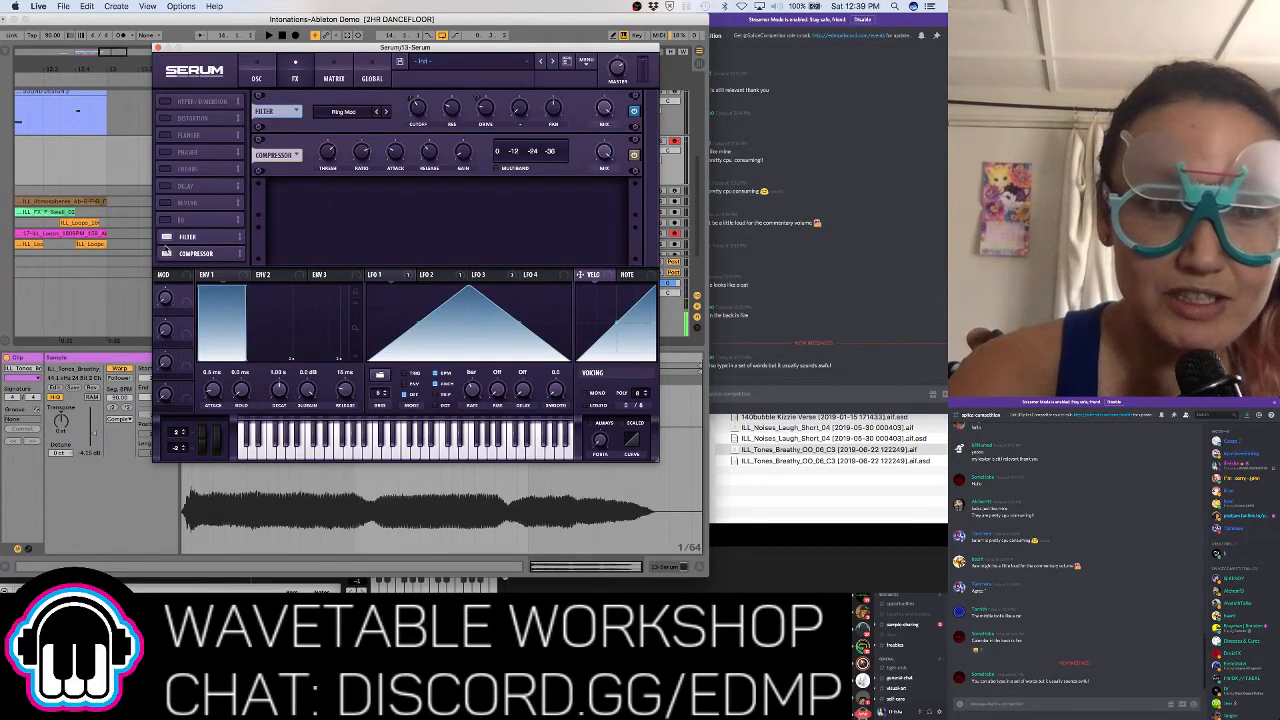
pyautogui.click(167, 253)
pyautogui.click(167, 236)
pyautogui.click(263, 77)
pyautogui.moveTo(416, 246)
pyautogui.mouseDown()
pyautogui.moveTo(417, 195)
pyautogui.moveTo(421, 264)
pyautogui.mouseUp()
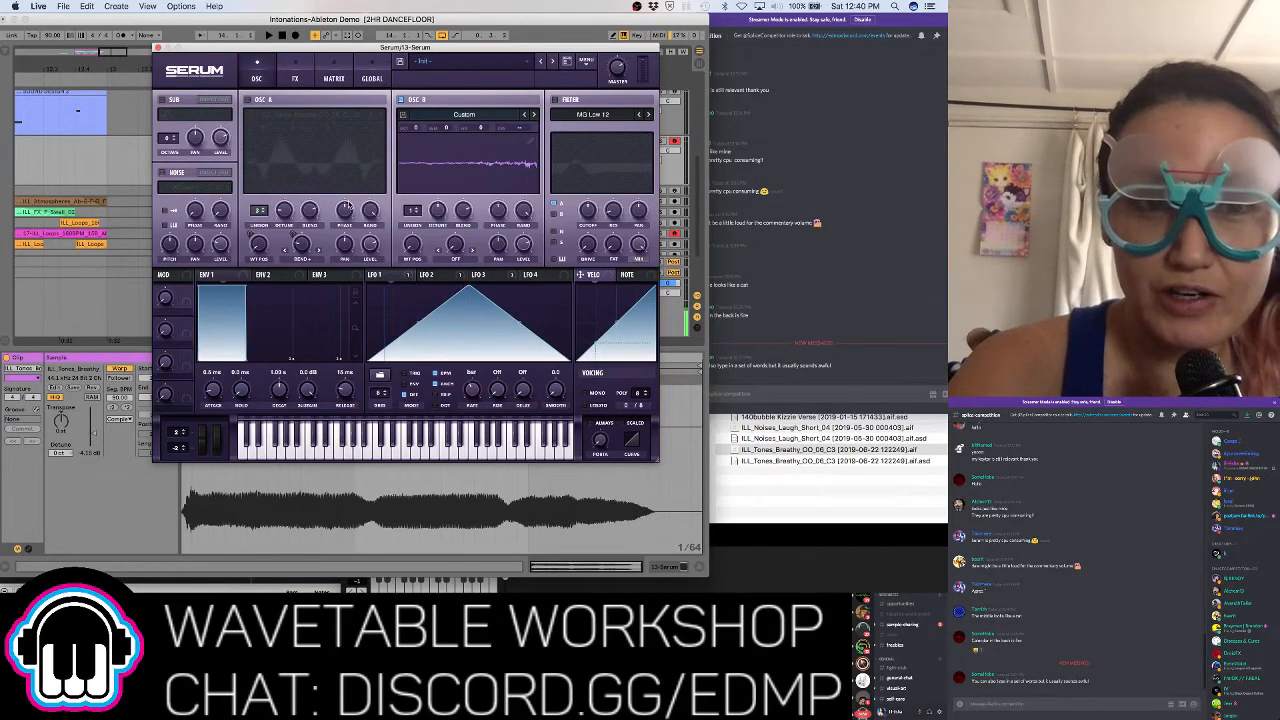
pyautogui.click(297, 79)
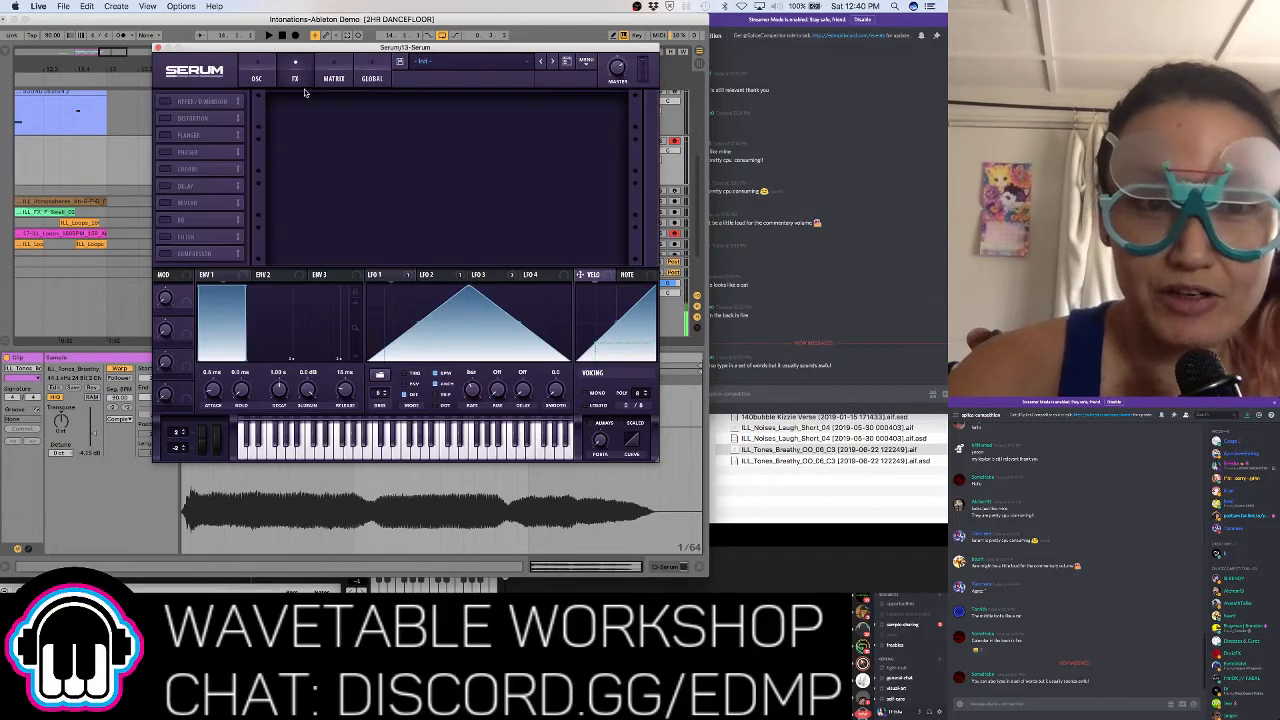
pyautogui.click(264, 76)
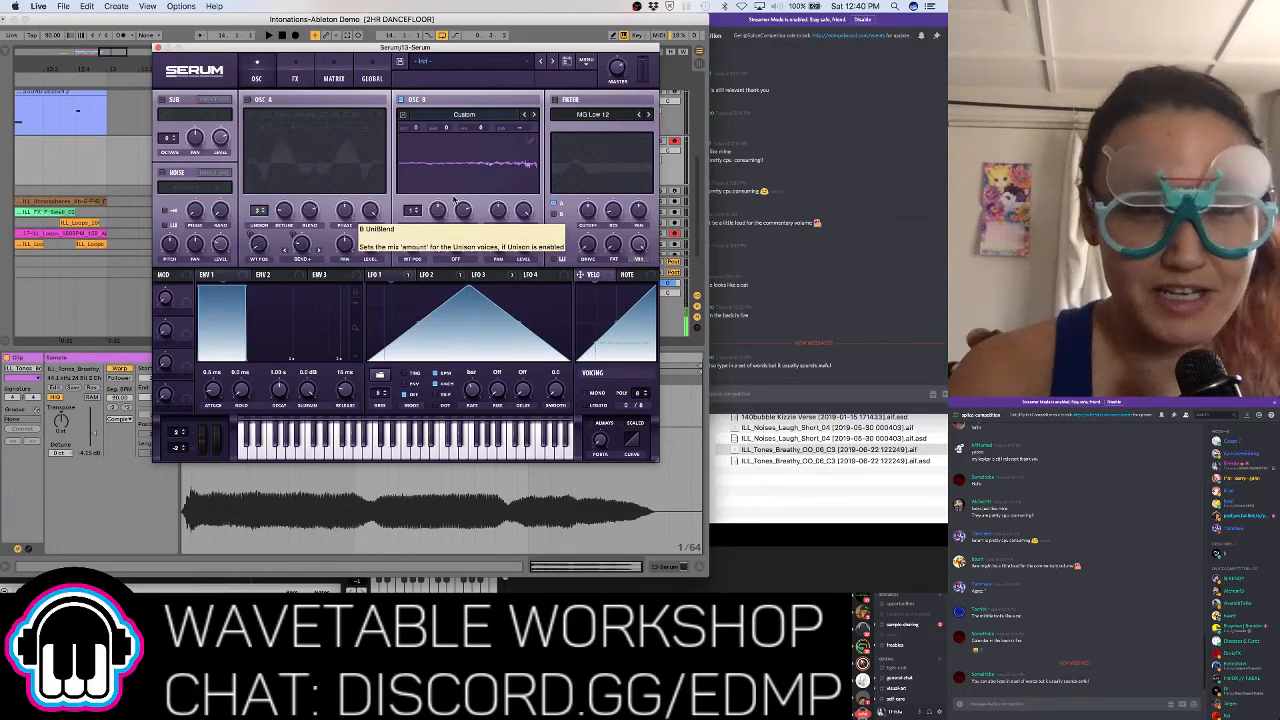
pyautogui.click(590, 62)
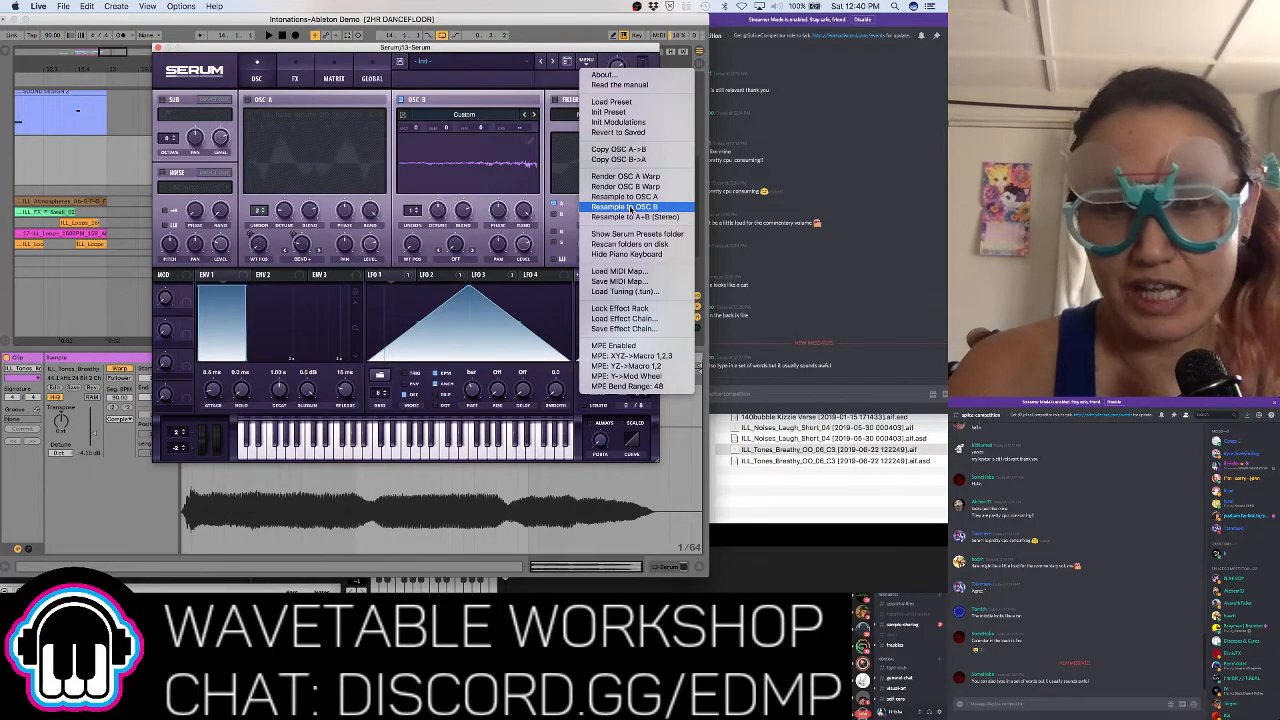
pyautogui.click(435, 185)
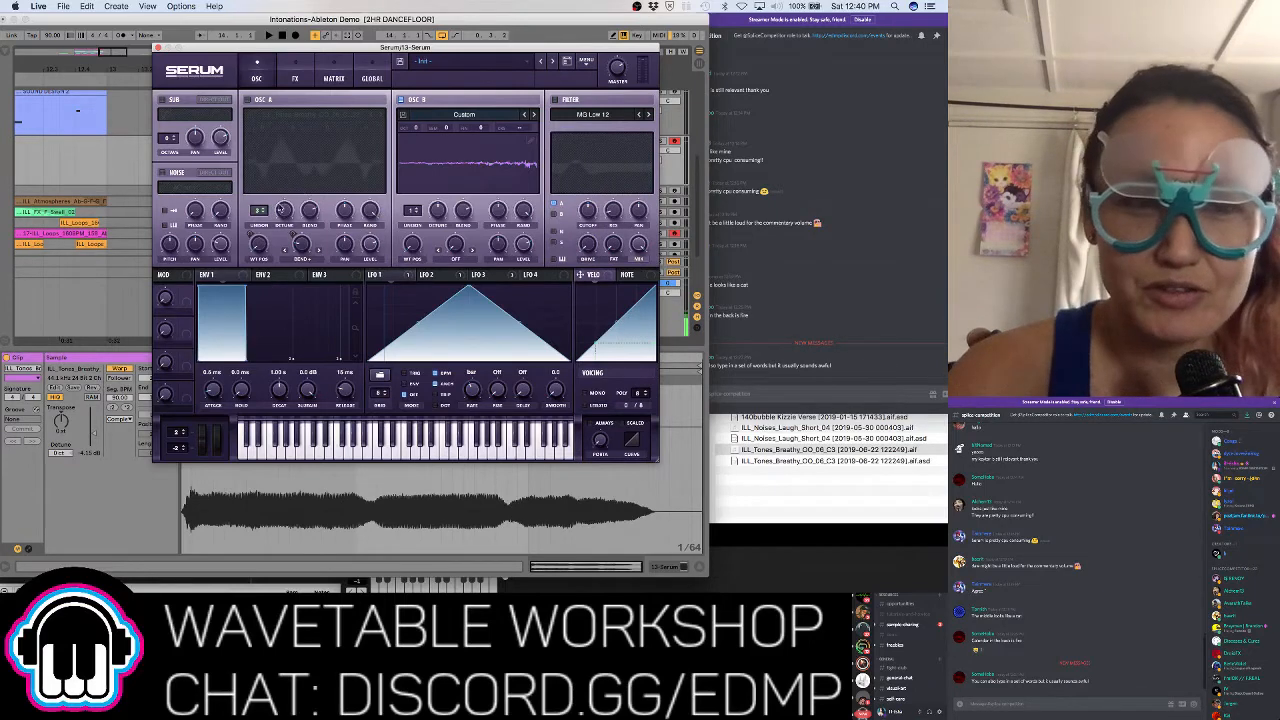
pyautogui.click(450, 116)
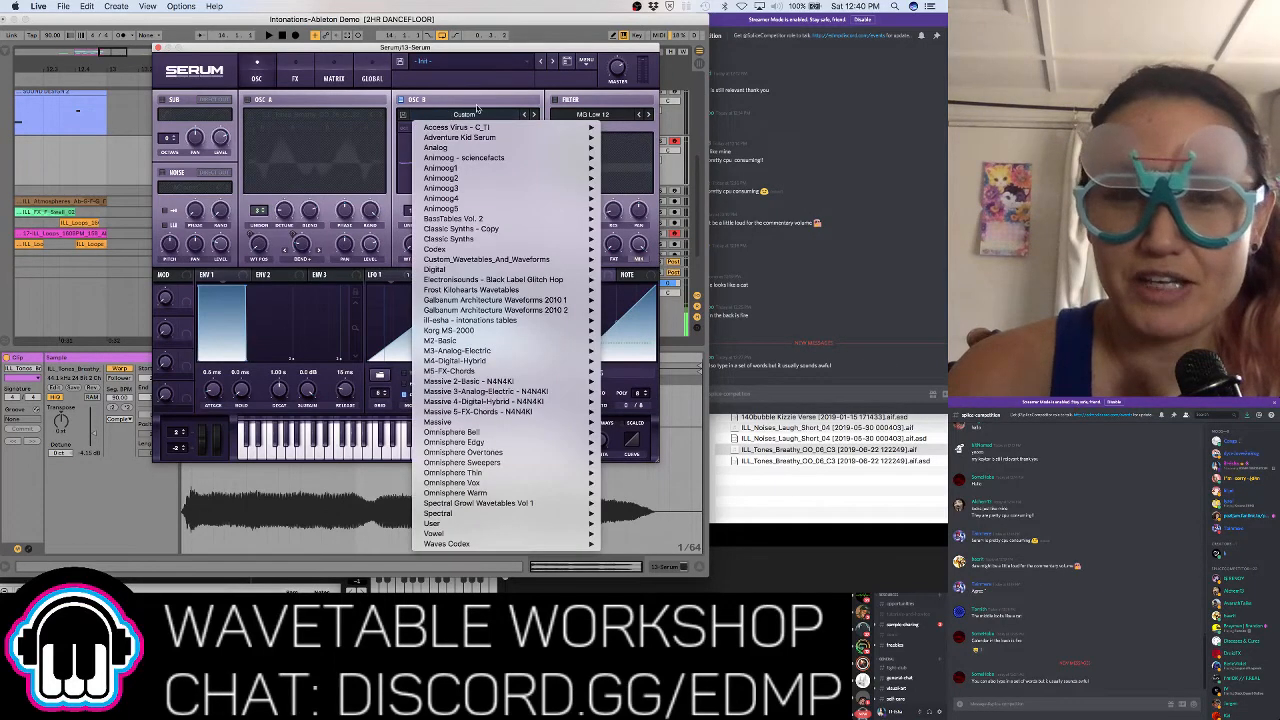
pyautogui.click(477, 109)
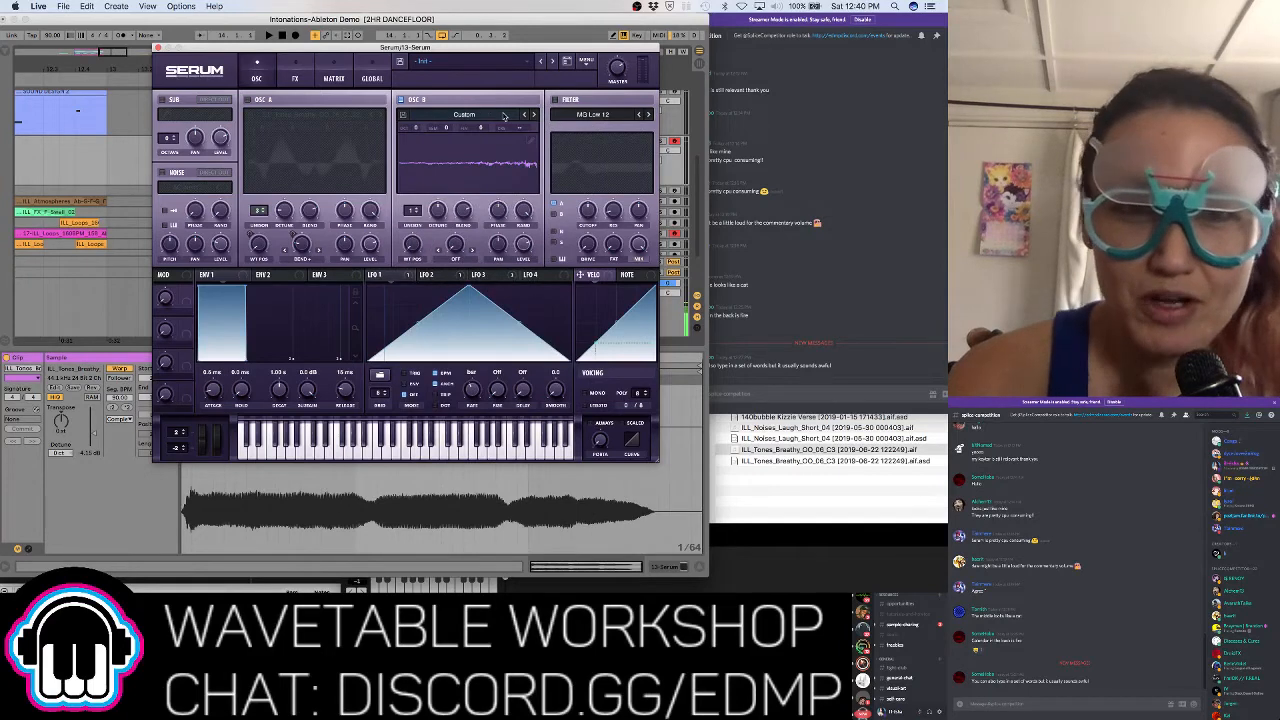
# Examine oscillator B's resampled frames in the wavetable editor and assign LFO 1 to oscillator B's wavetable position
pyautogui.click(532, 140)
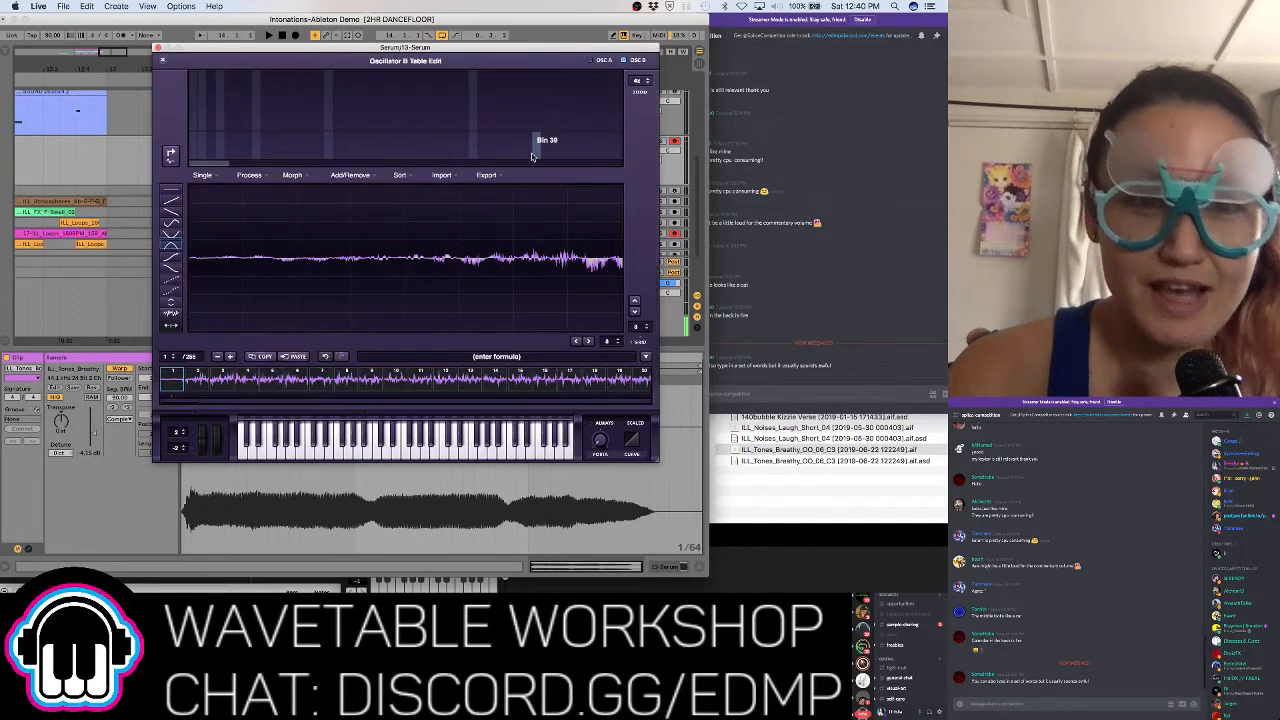
pyautogui.click(217, 360)
pyautogui.scroll(-5, 230, 380)
pyautogui.scroll(-5, 230, 380)
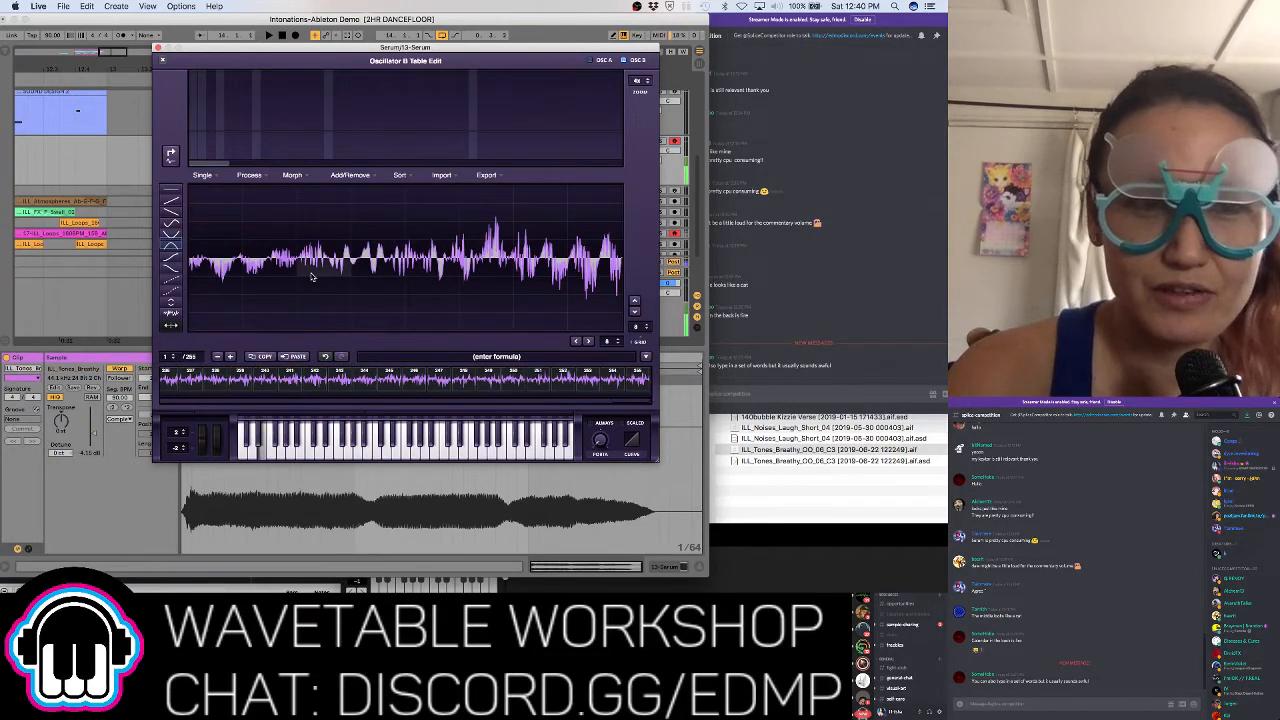
pyautogui.click(163, 60)
pyautogui.moveTo(378, 275); pyautogui.dragTo(412, 244)
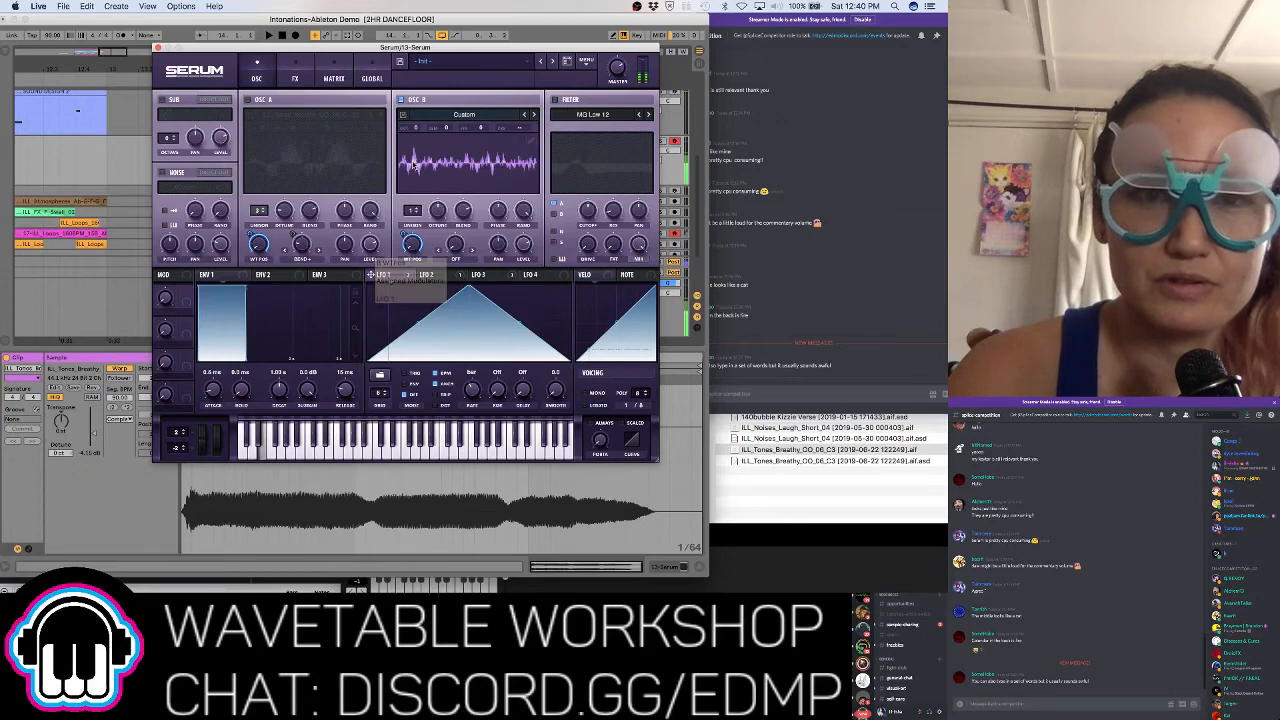
# Try resizing oscillator B's tables to double length with half the total number, and undo the resize
pyautogui.click(403, 114)
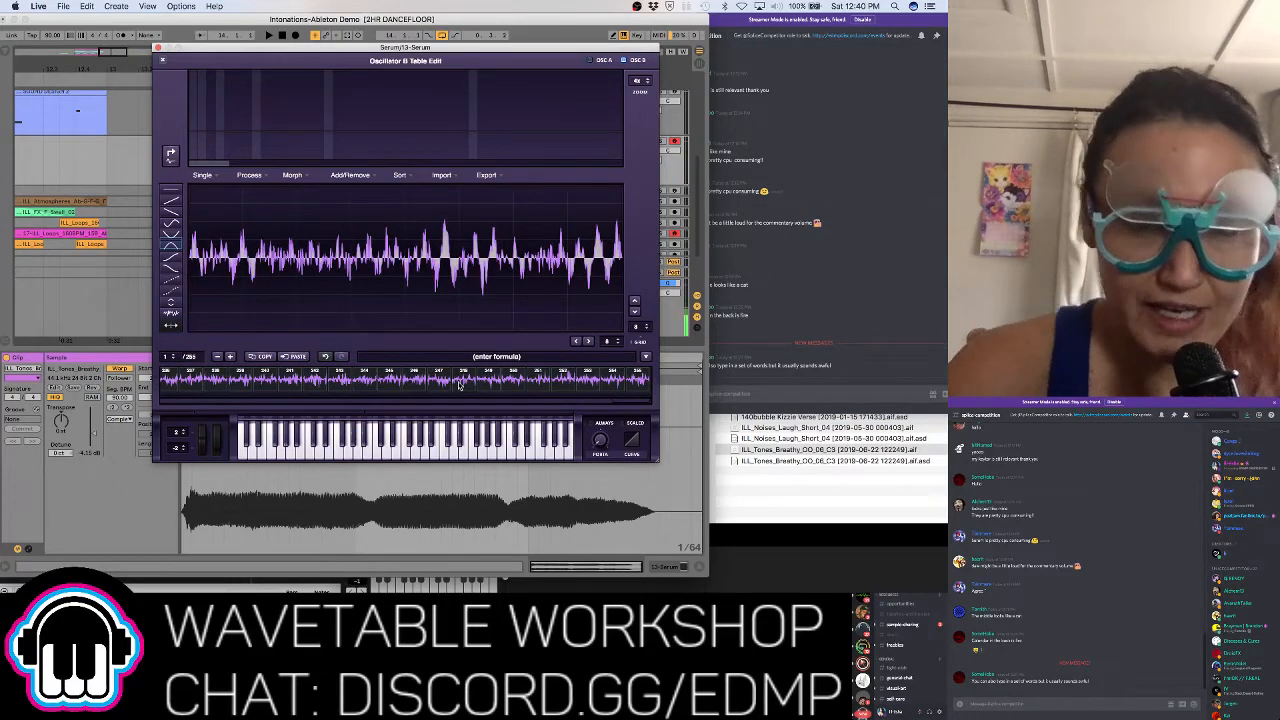
pyautogui.scroll(10, 459, 385)
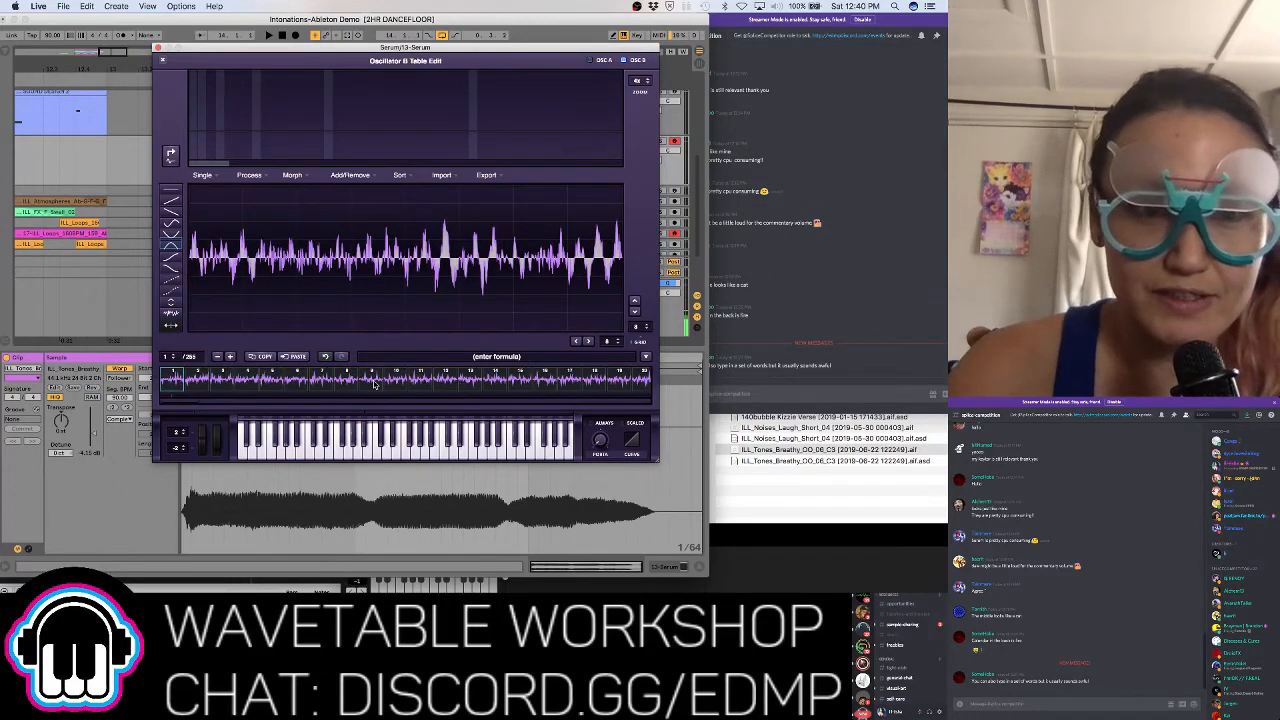
pyautogui.scroll(-10, 375, 385)
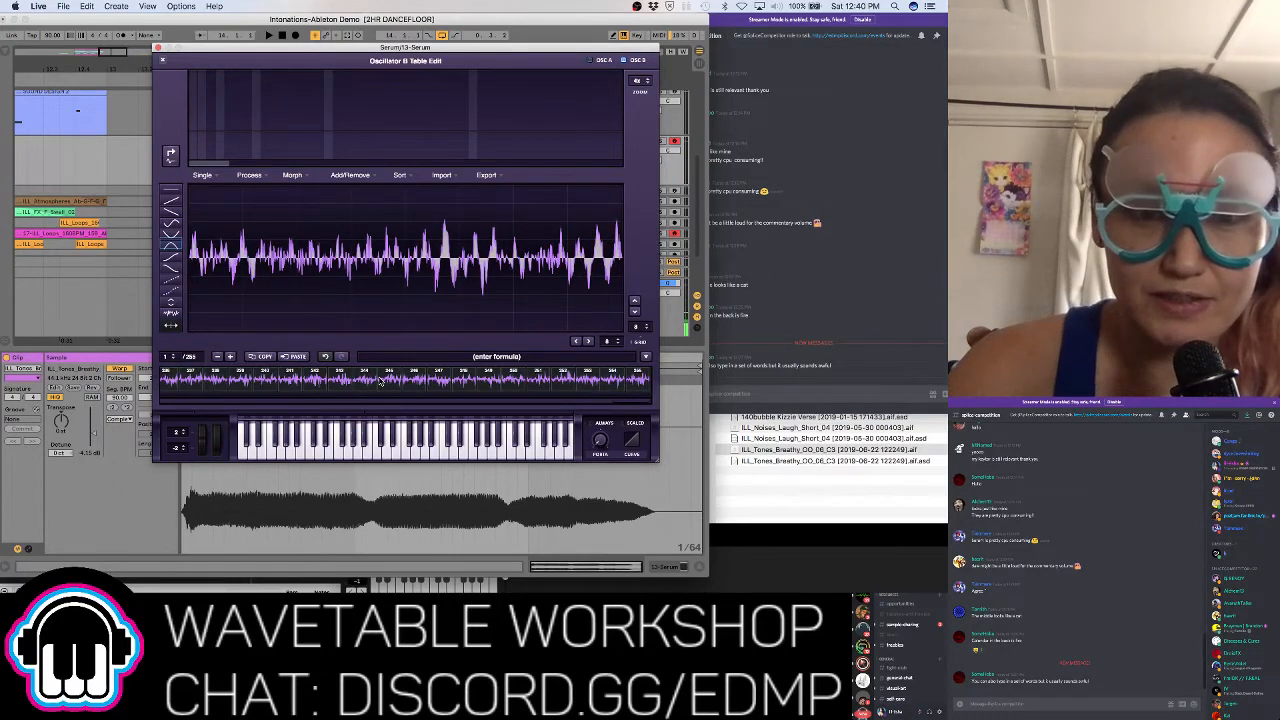
pyautogui.click(250, 175)
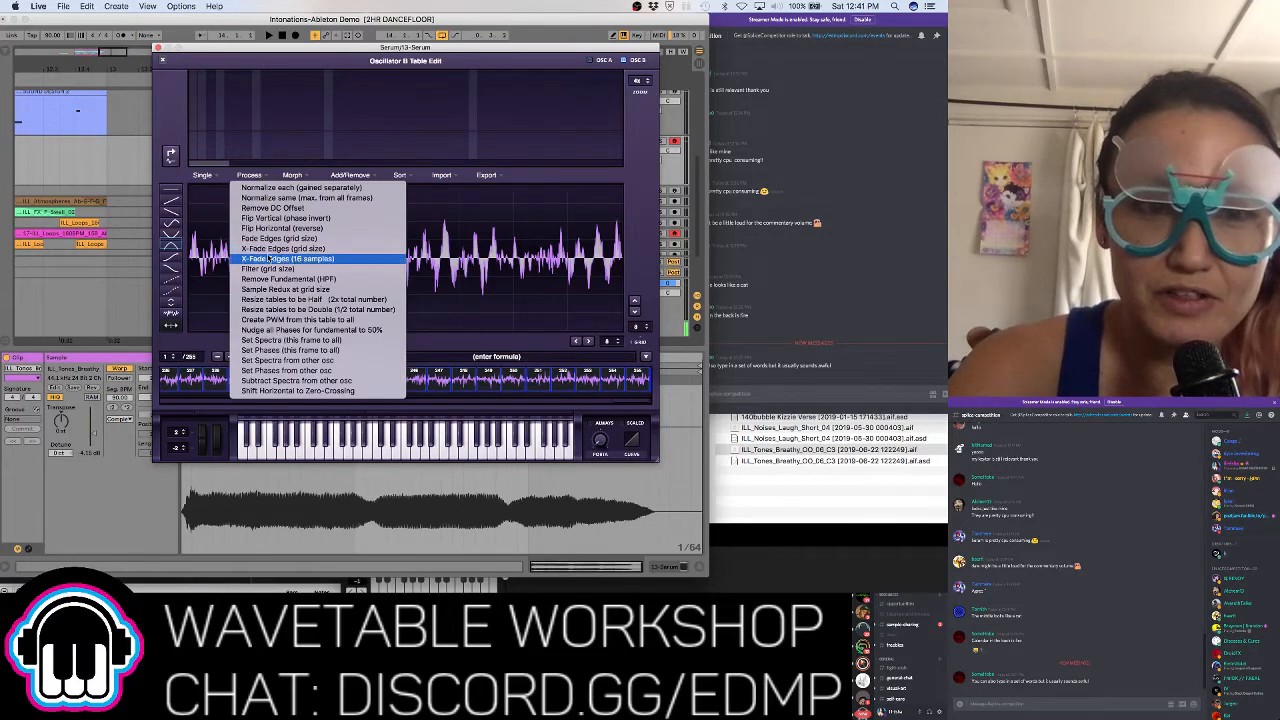
pyautogui.click(272, 309)
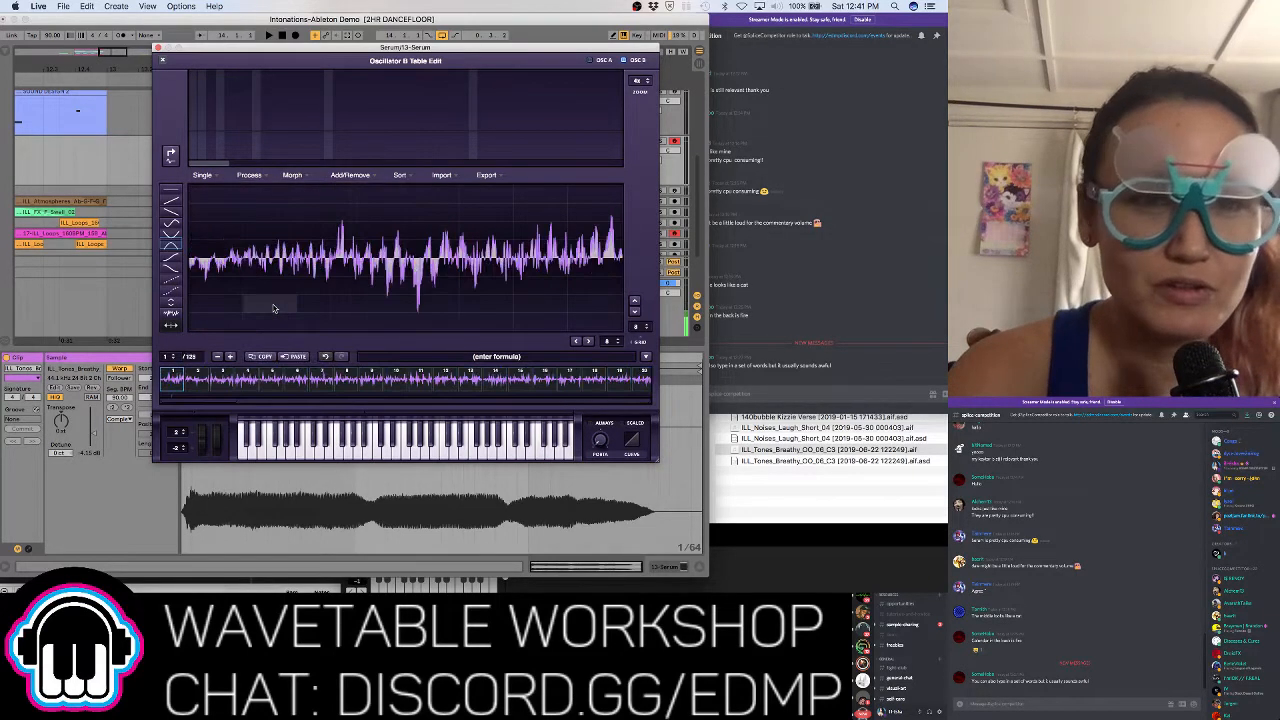
pyautogui.click(325, 357)
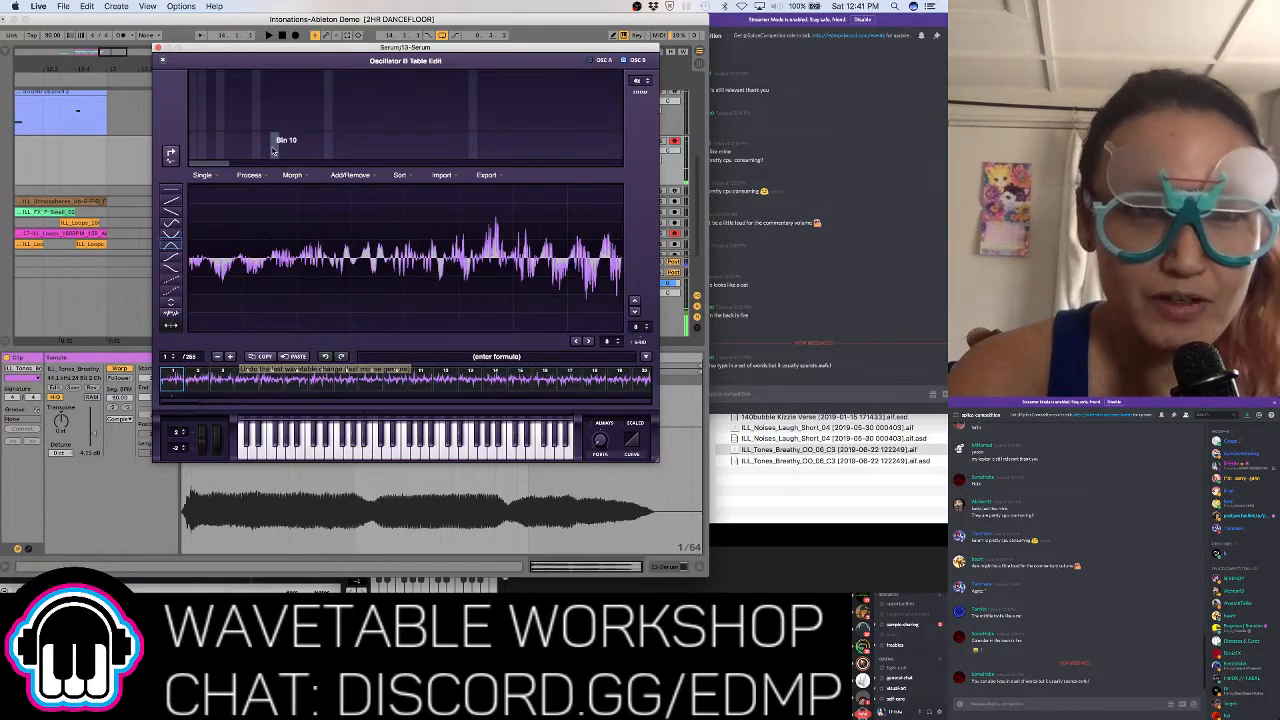
# Resize oscillator B's tables to half length with twice the total number, apply it a second time, and leave the wavetable editor
pyautogui.click(262, 175)
pyautogui.click(282, 300)
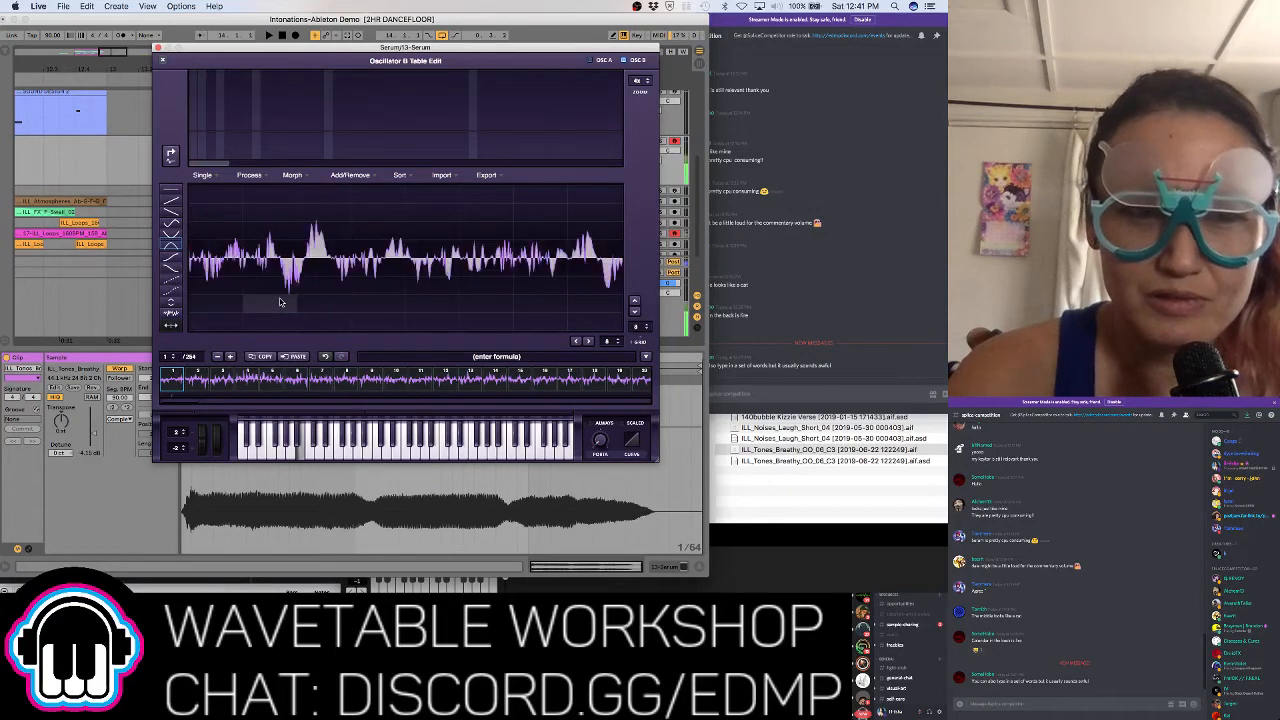
pyautogui.click(249, 175)
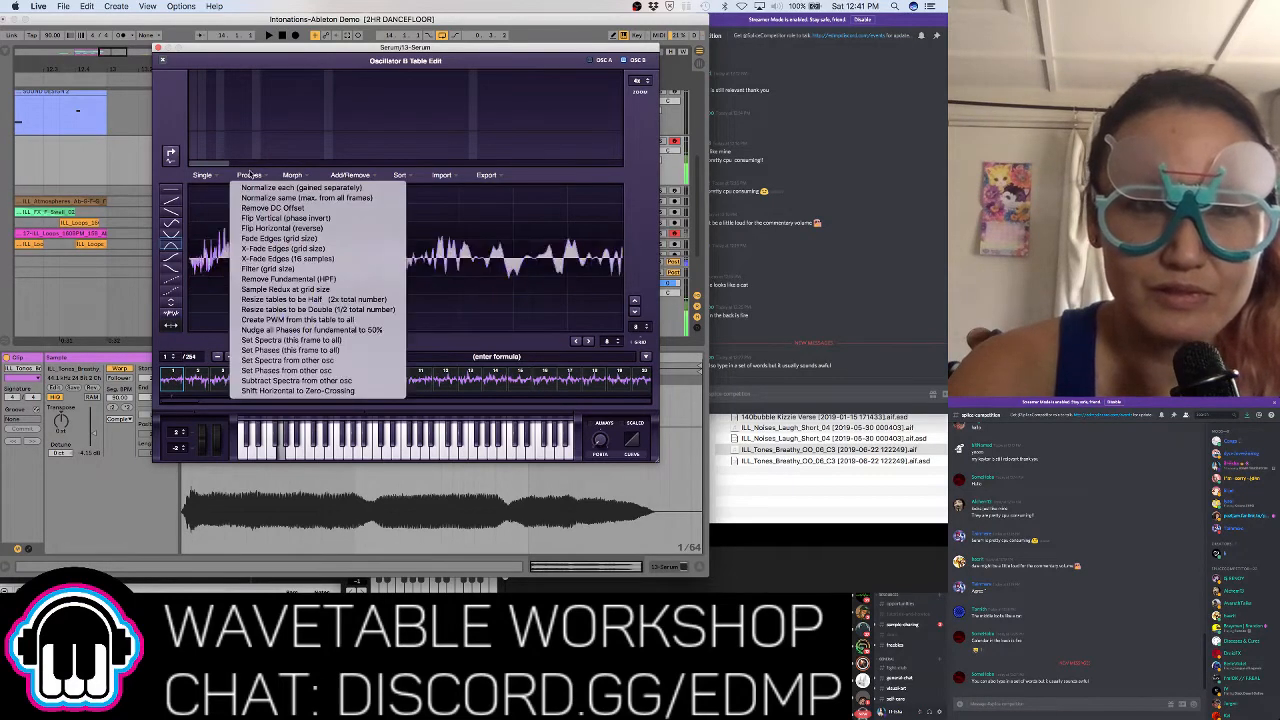
pyautogui.click(286, 298)
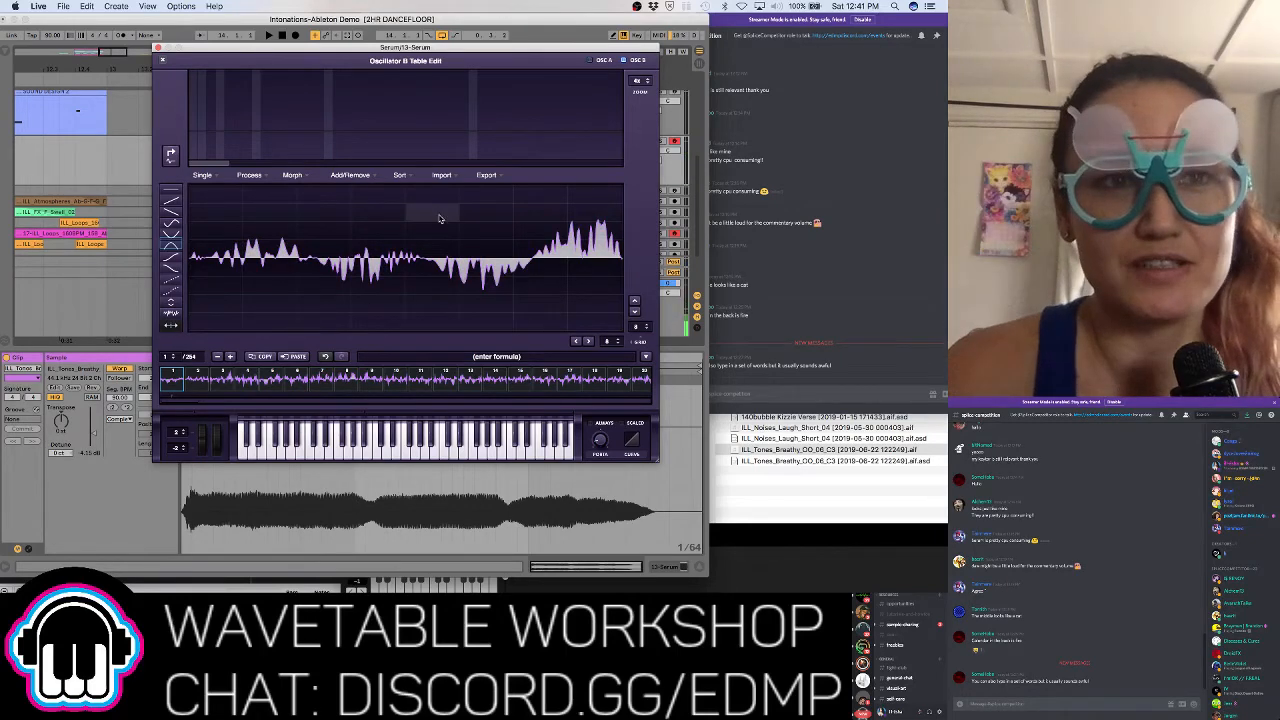
pyautogui.click(162, 62)
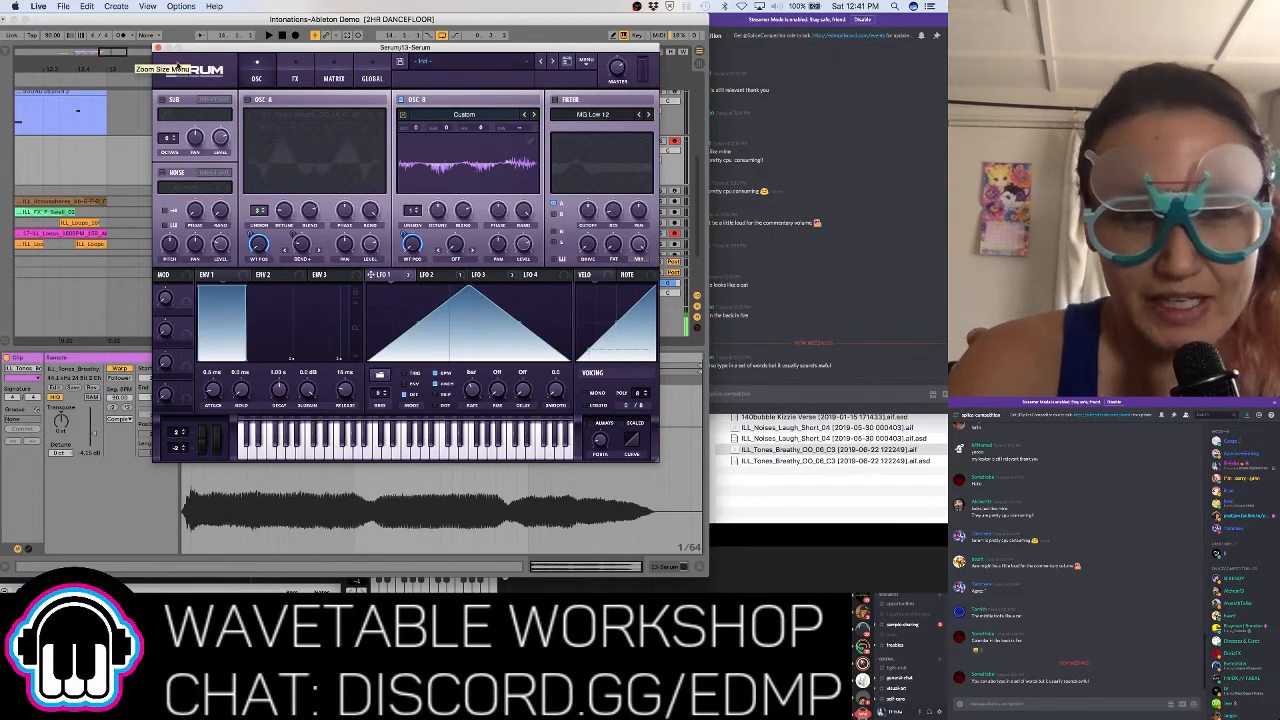
# Initialize the preset and import the ILL_Tones_Breathy_OO_06_C3 .aif sample into oscillator A's wavetable
pyautogui.click(586, 64)
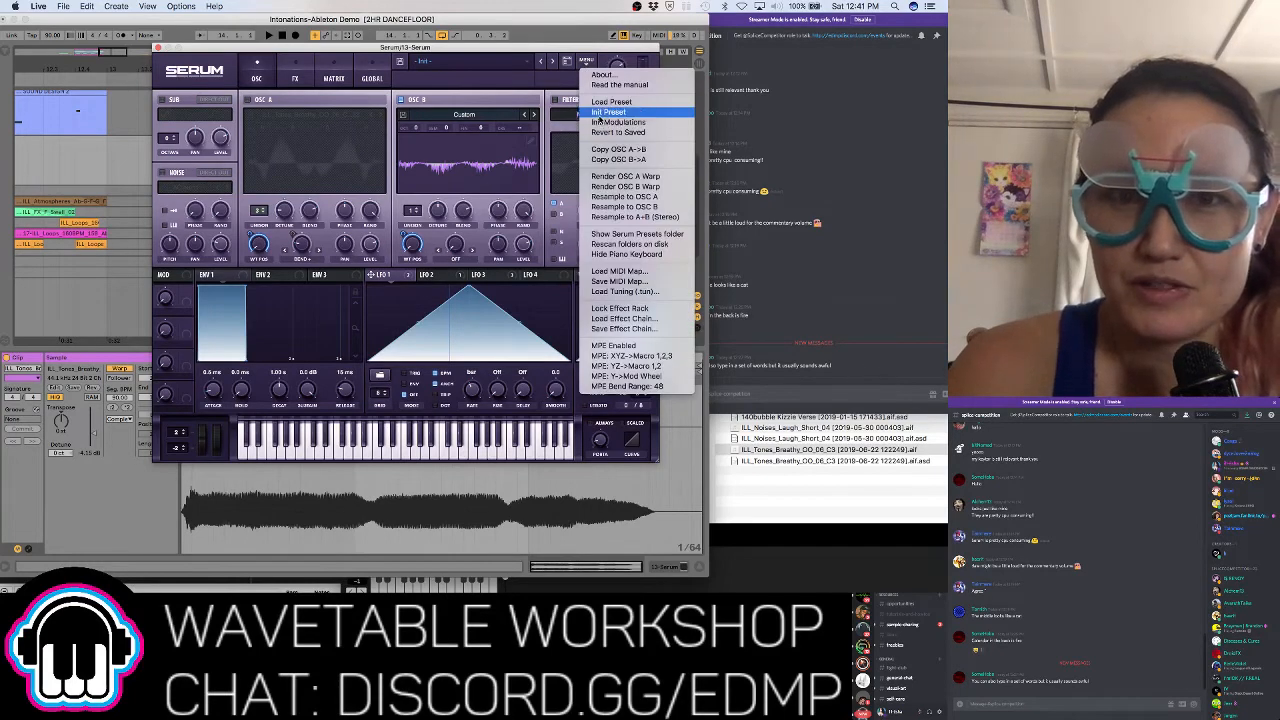
pyautogui.click(601, 112)
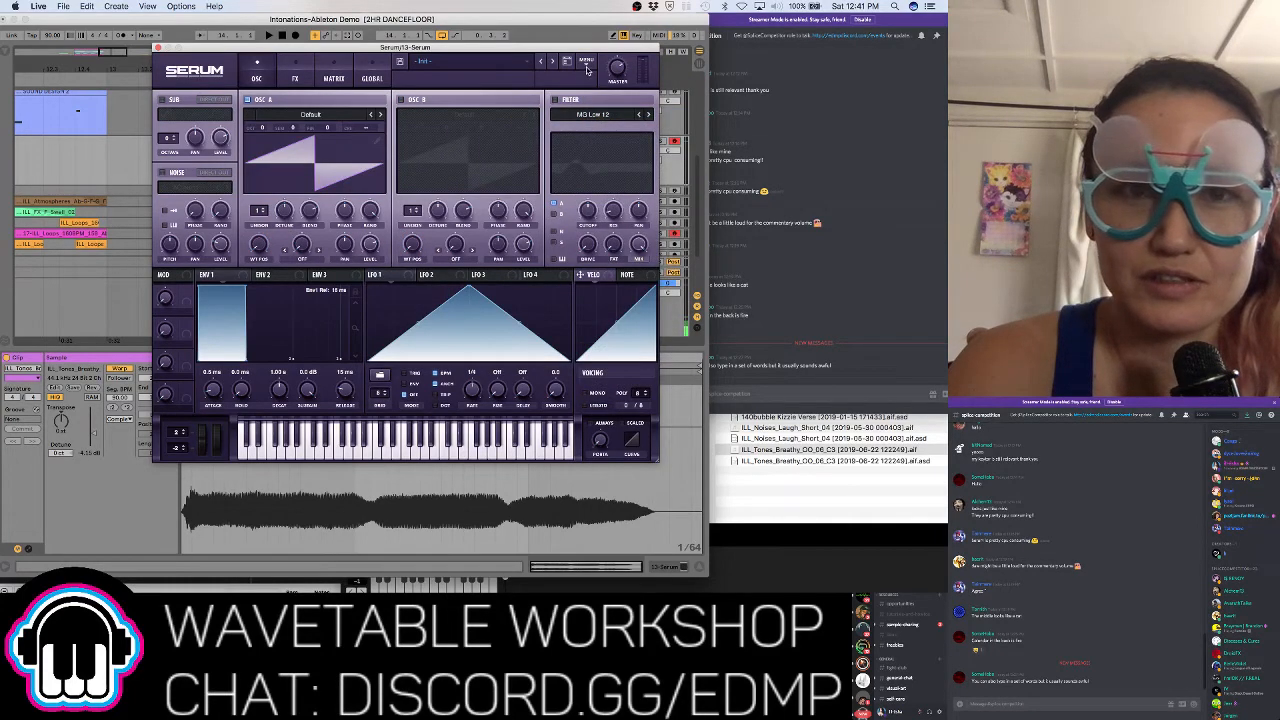
pyautogui.click(376, 141)
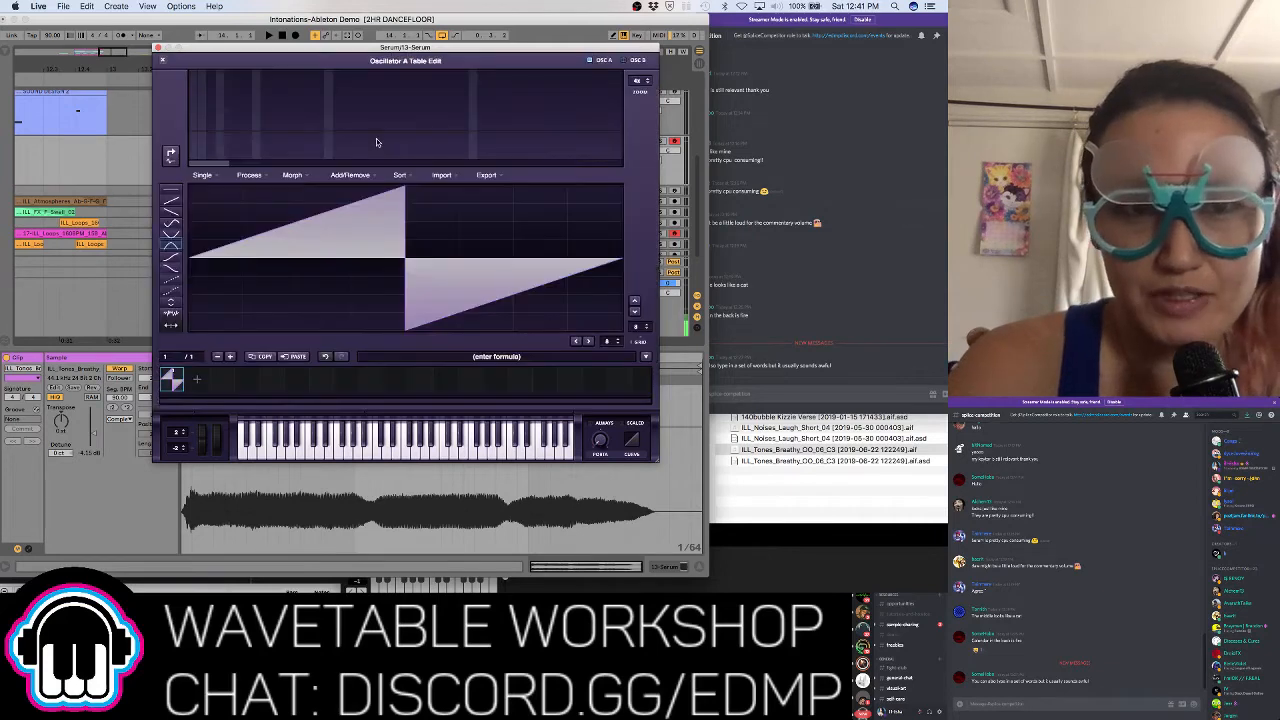
pyautogui.moveTo(763, 455); pyautogui.dragTo(399, 257)
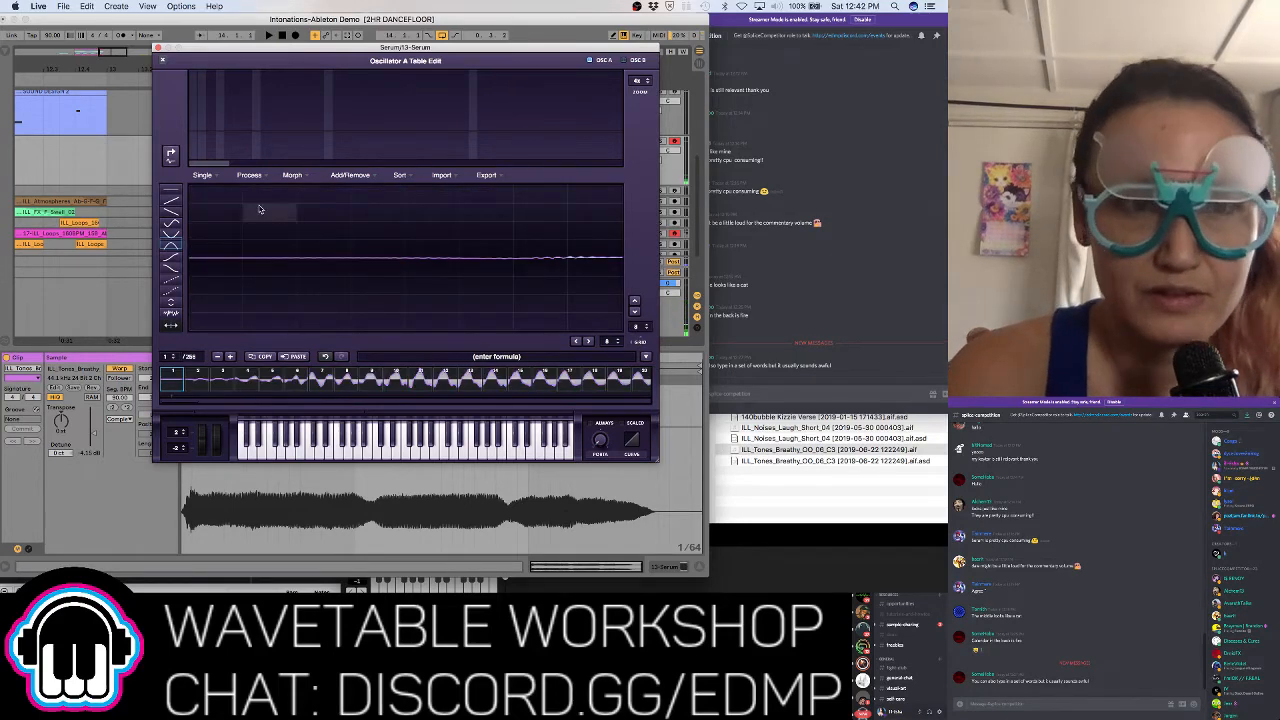
pyautogui.click(158, 58)
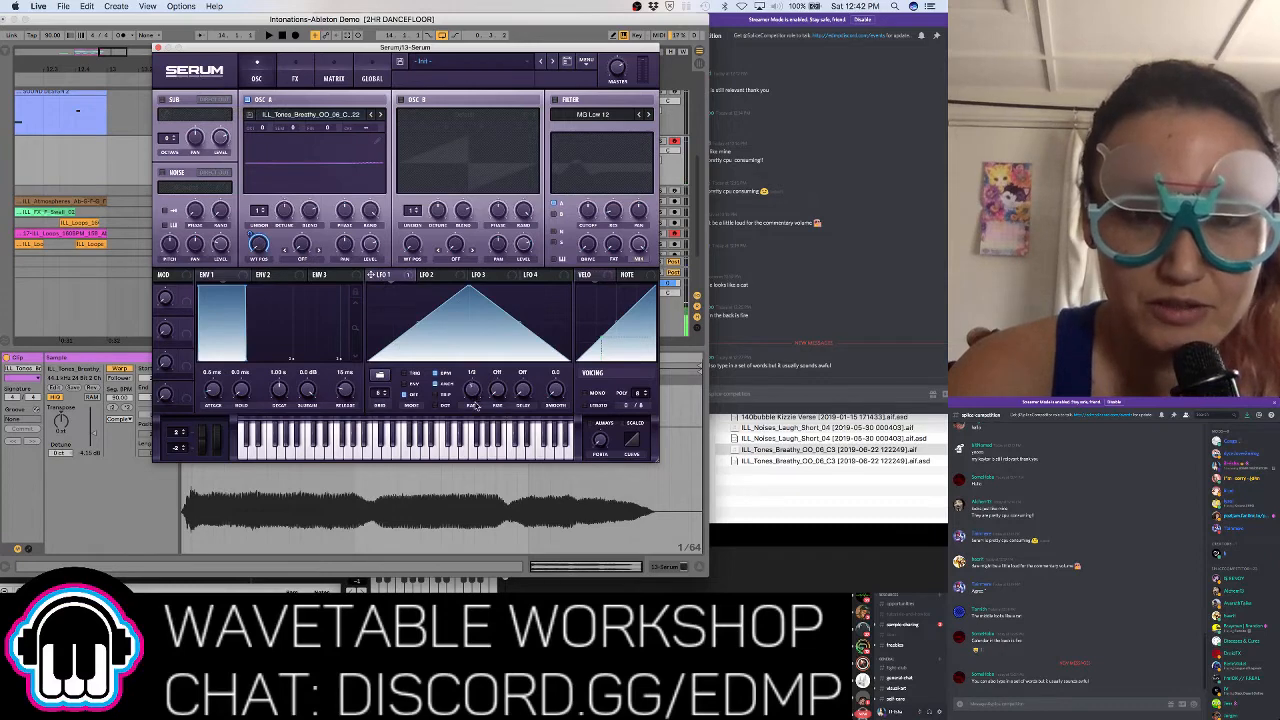
# Remove the near-silent frames at the start of oscillator A's wavetable
pyautogui.click(374, 149)
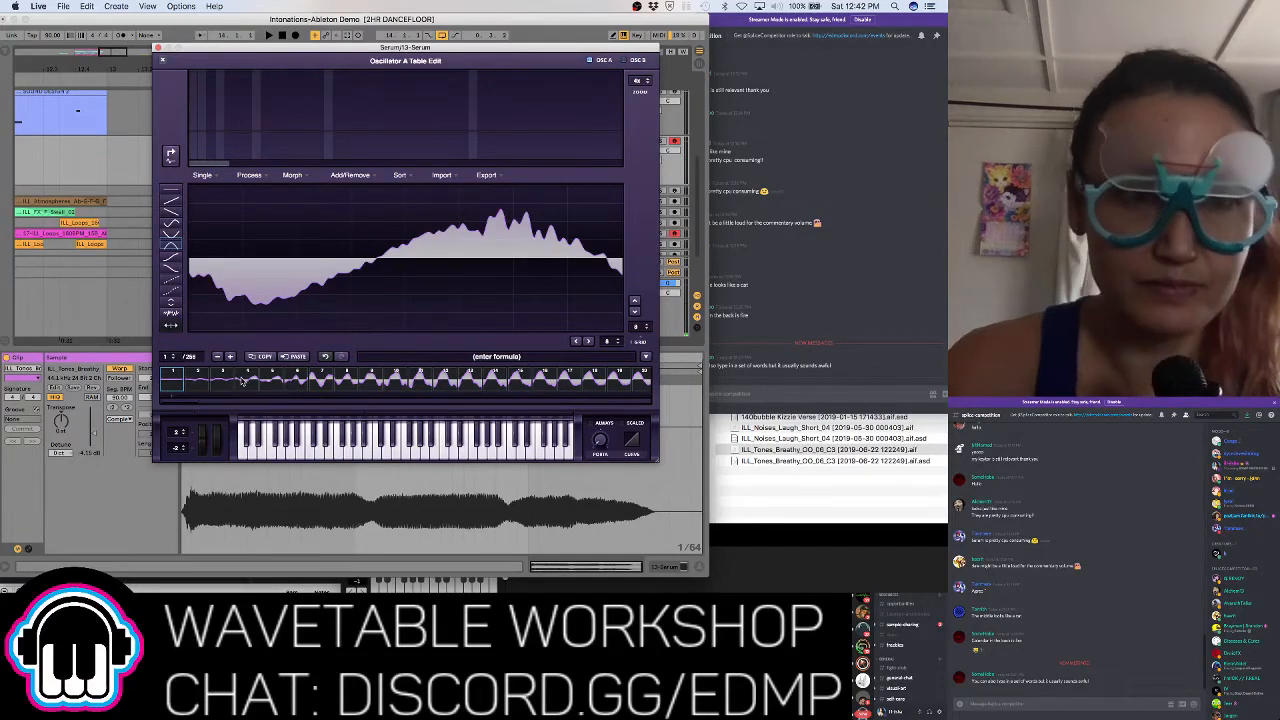
pyautogui.click(368, 176)
pyautogui.click(372, 218)
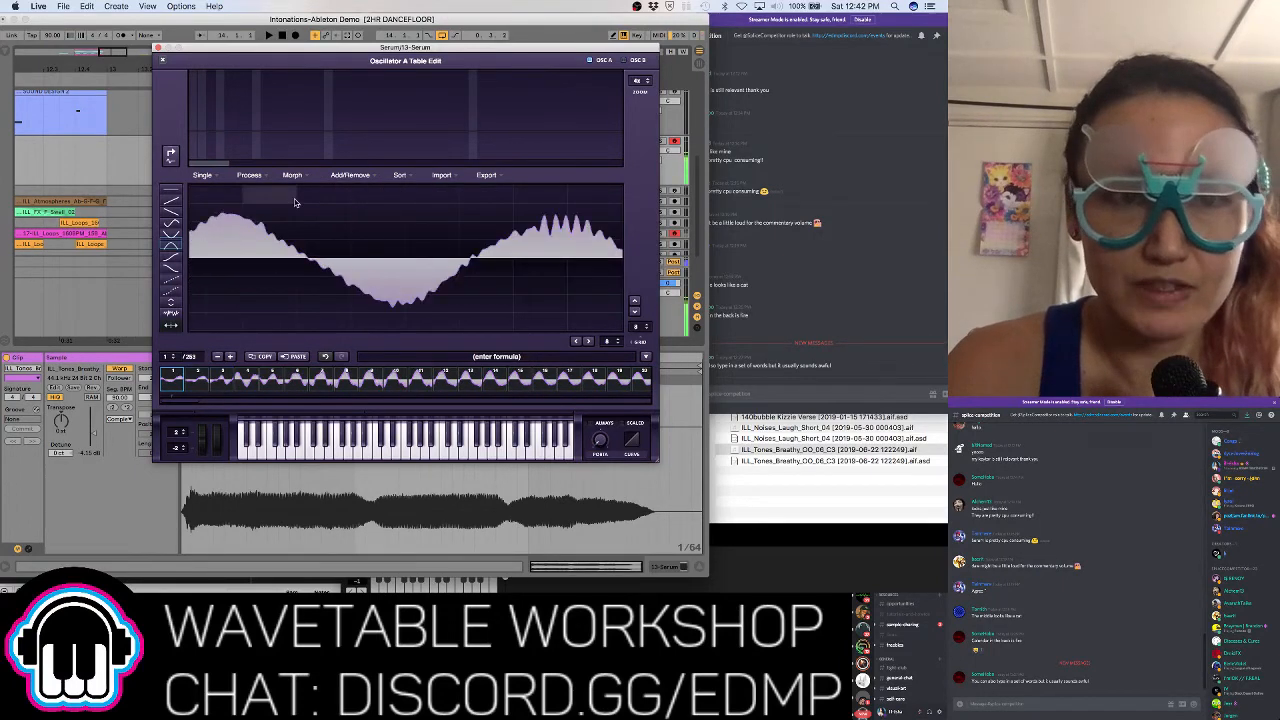
# Apply Fade Edges (grid size) and Morph - Spectral to oscillator A's wavetable, and leave the wavetable editor
pyautogui.click(267, 176)
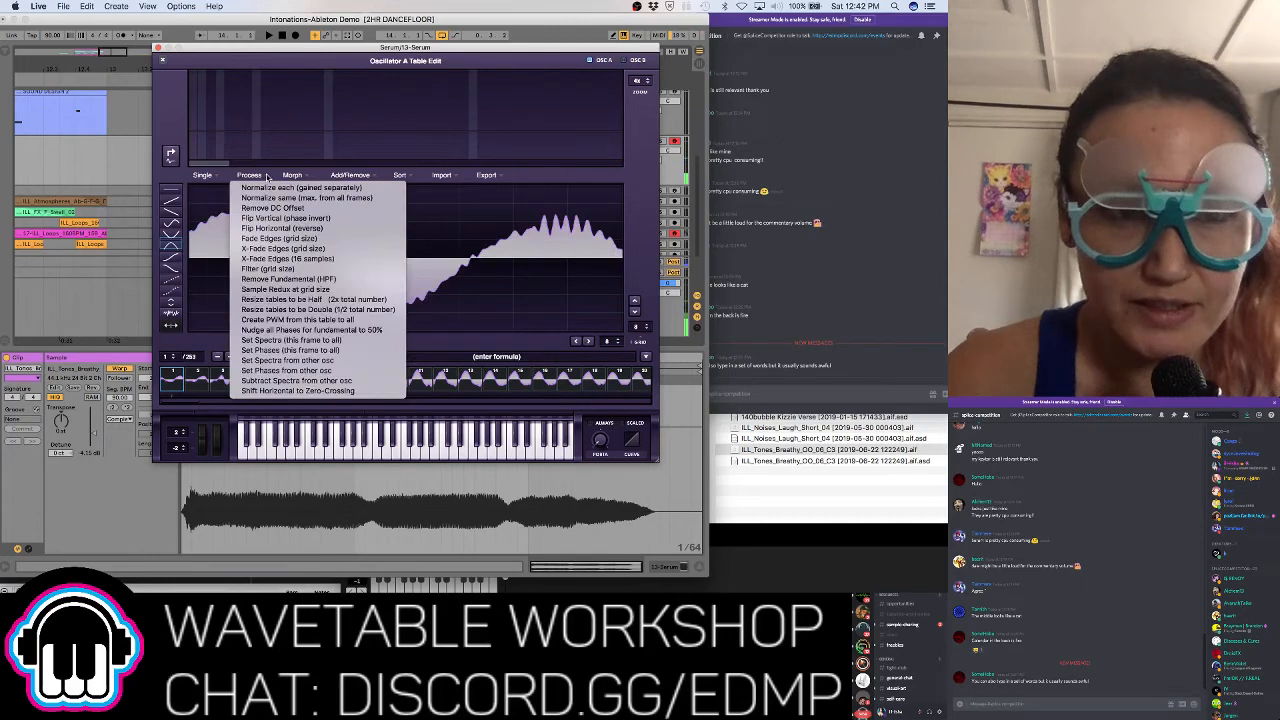
pyautogui.click(268, 240)
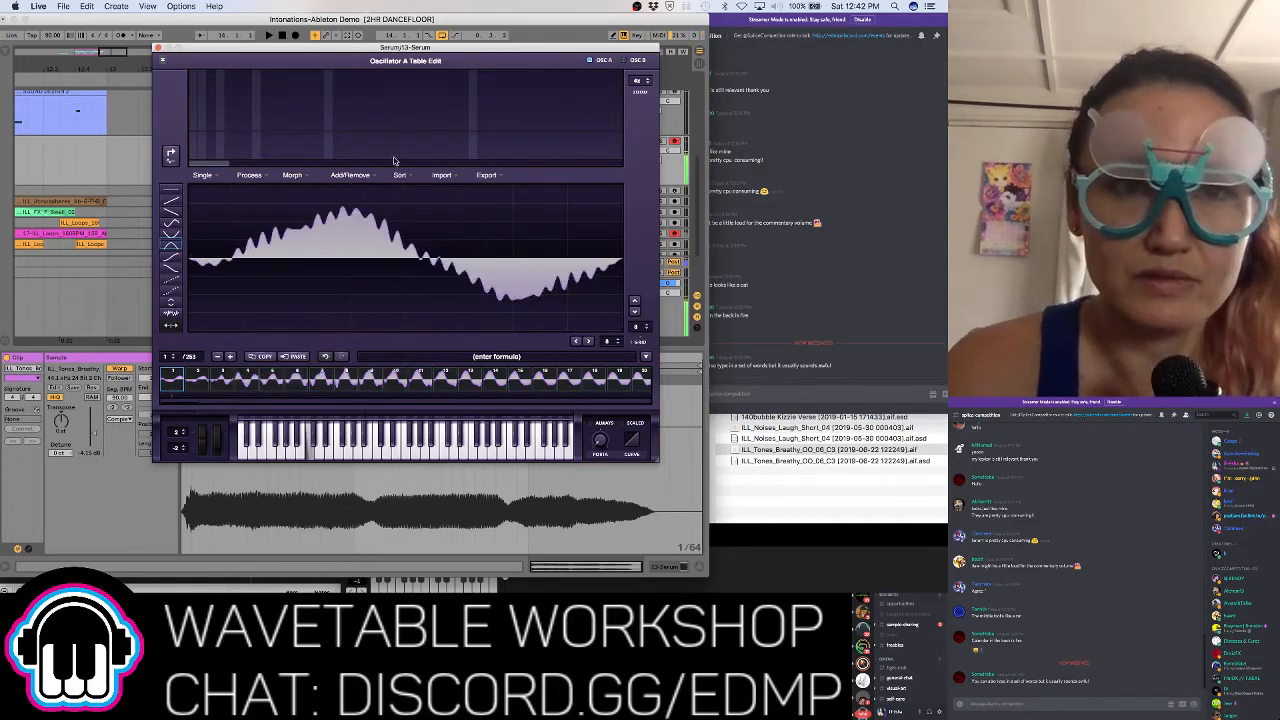
pyautogui.click(292, 175)
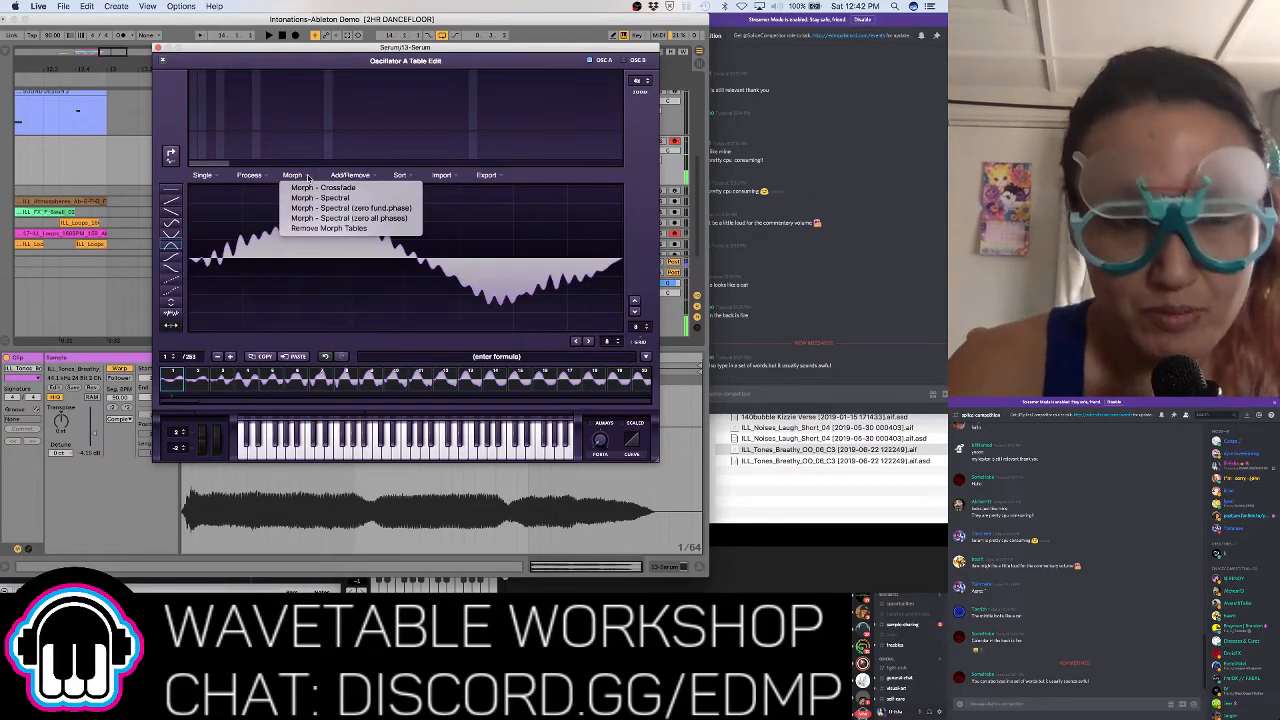
pyautogui.click(318, 199)
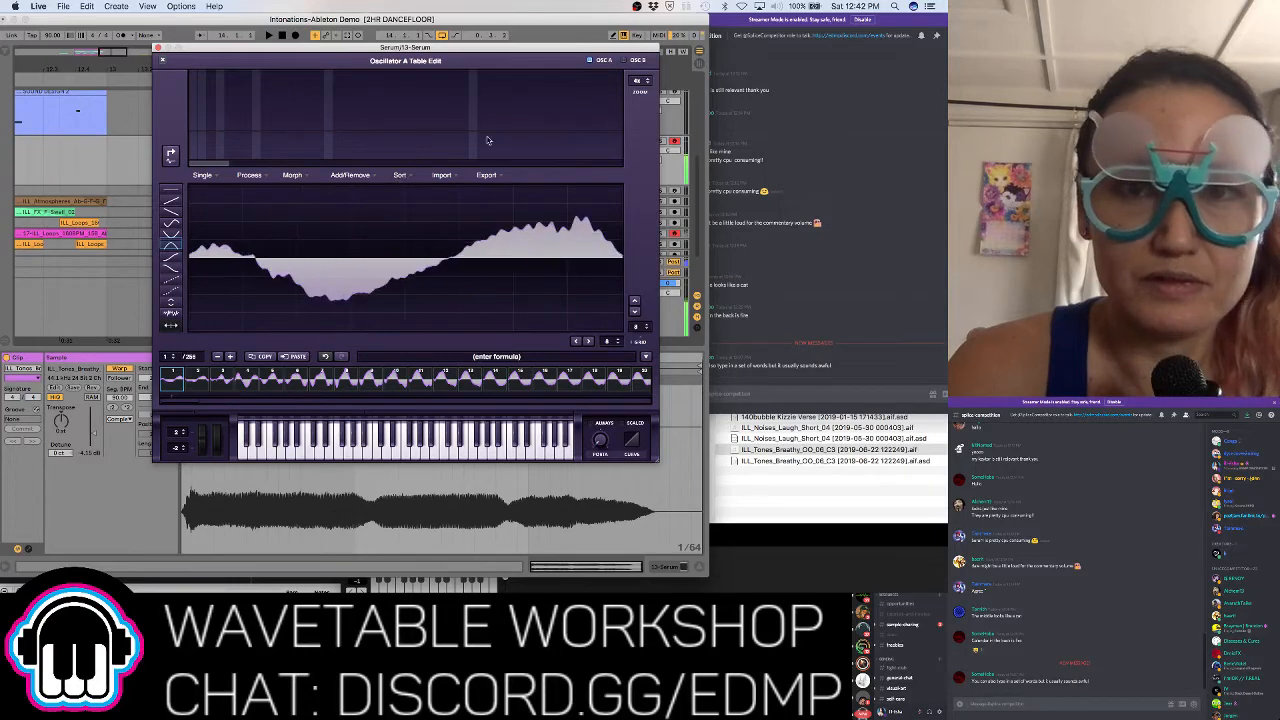
pyautogui.click(164, 62)
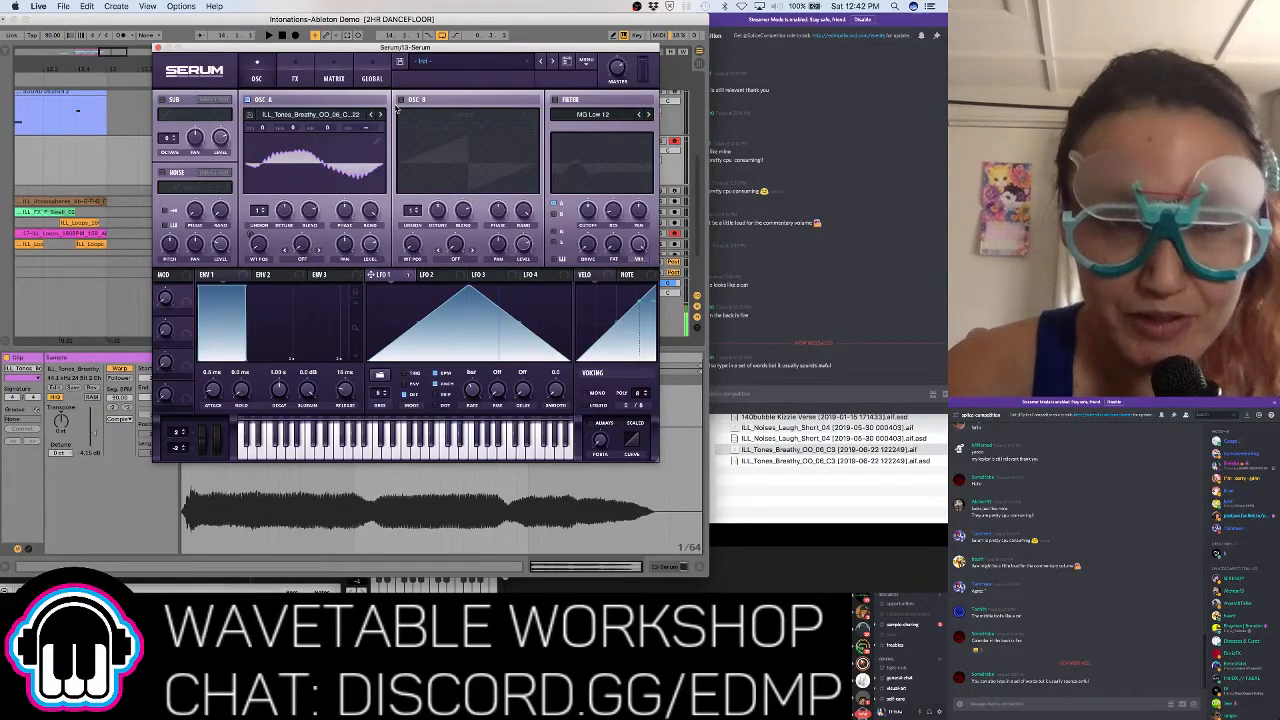
# Enable oscillator B and load the 16_SQSAW wavetable from the Classic Synths - Copy collection
pyautogui.click(400, 100)
pyautogui.click(426, 116)
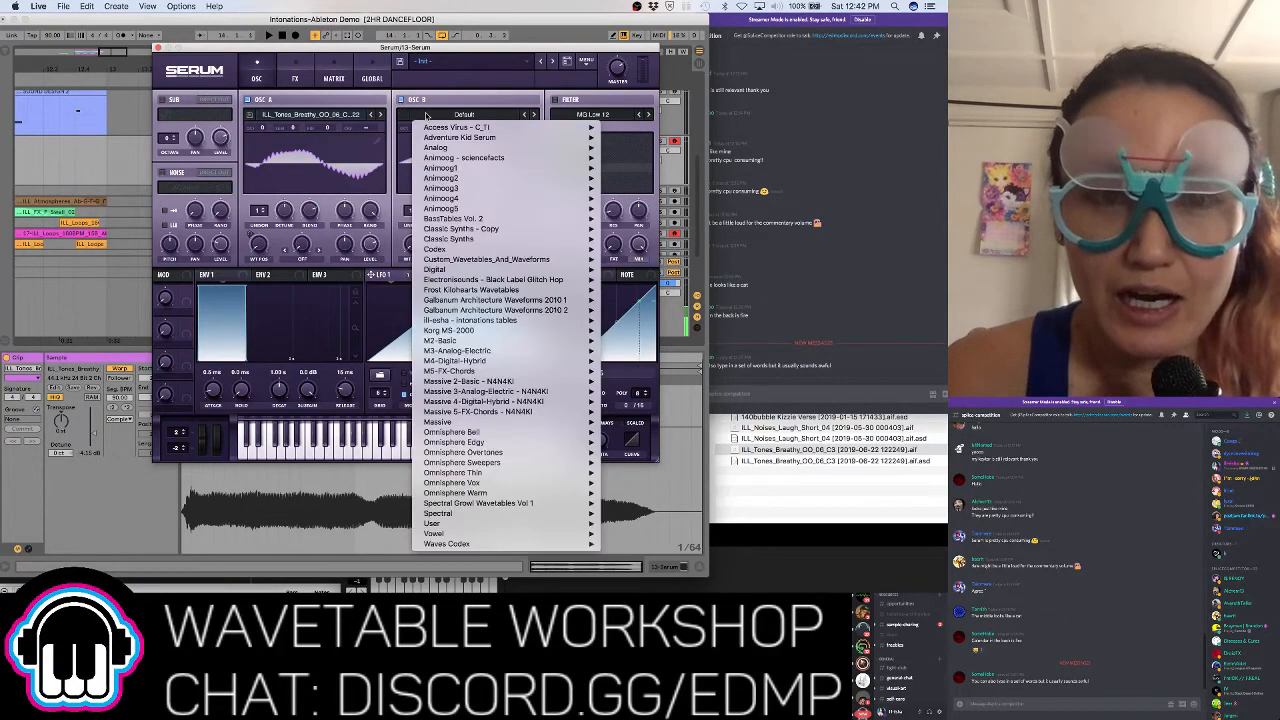
pyautogui.moveTo(524, 493)
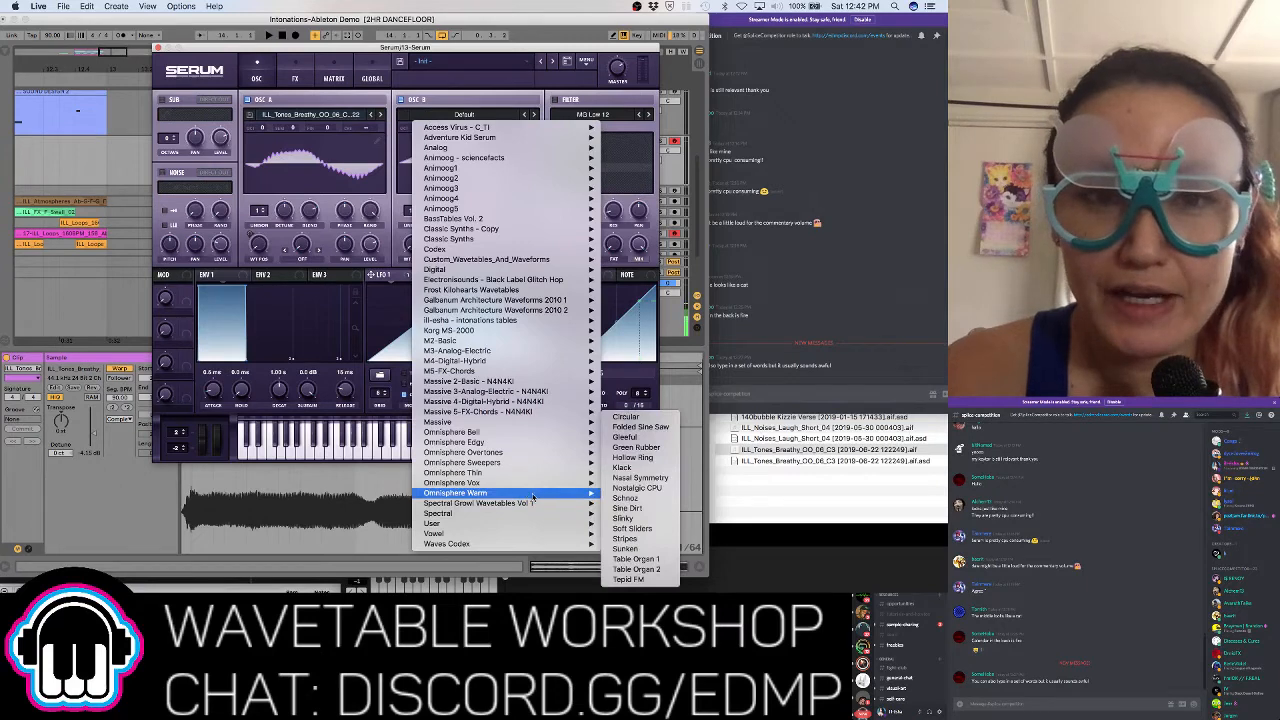
pyautogui.moveTo(532, 130)
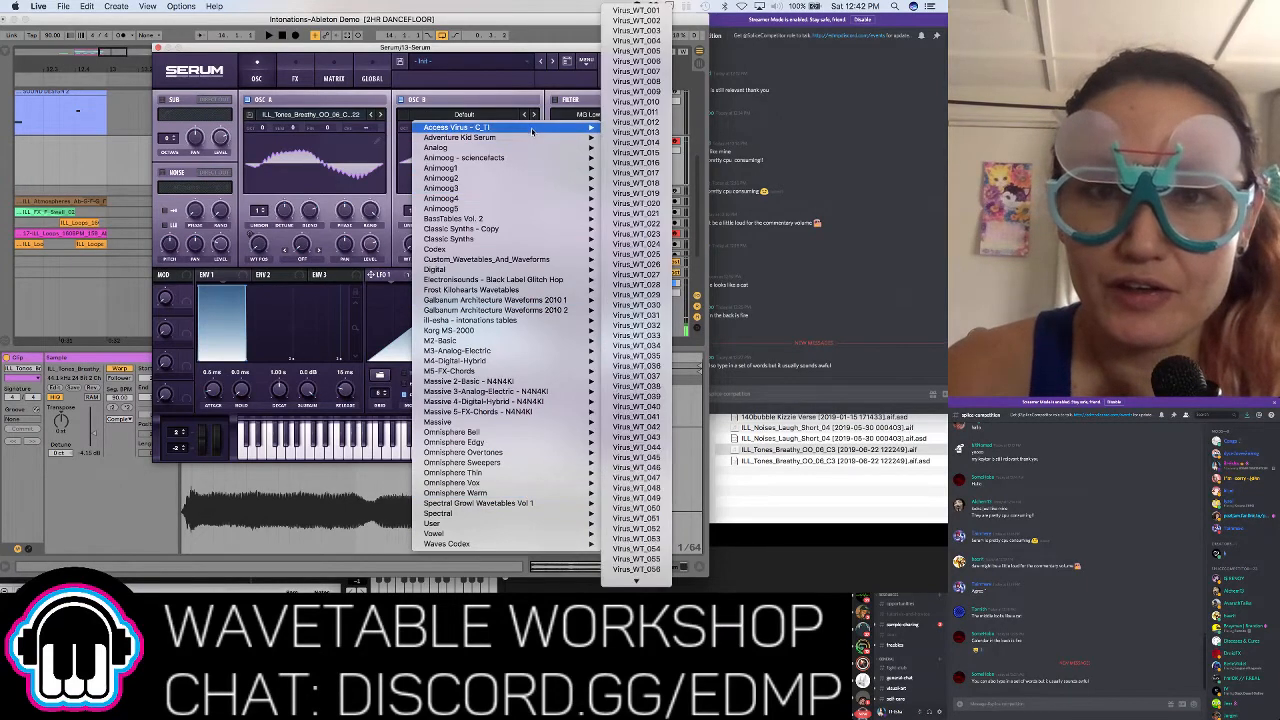
pyautogui.moveTo(517, 229)
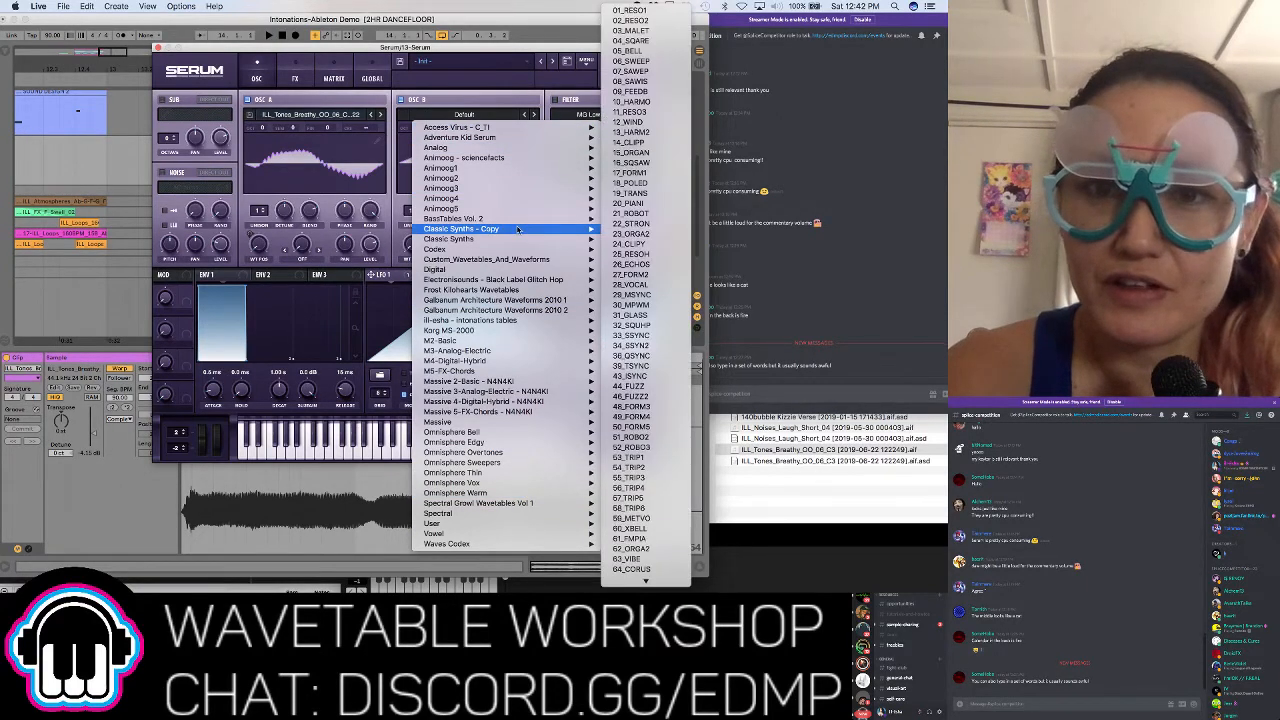
pyautogui.click(678, 163)
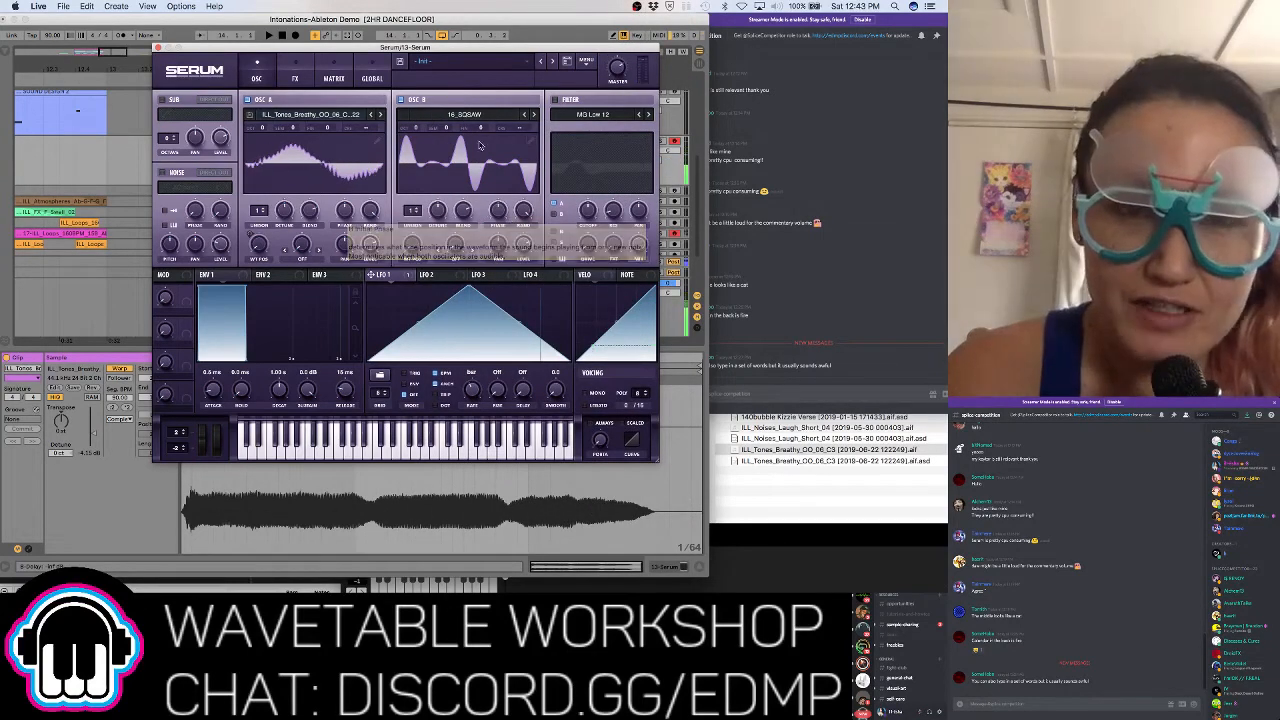
# Set oscillator B's warp mode to FM (from A), adjust its warp amount, and lower its octave to -1
pyautogui.click(457, 261)
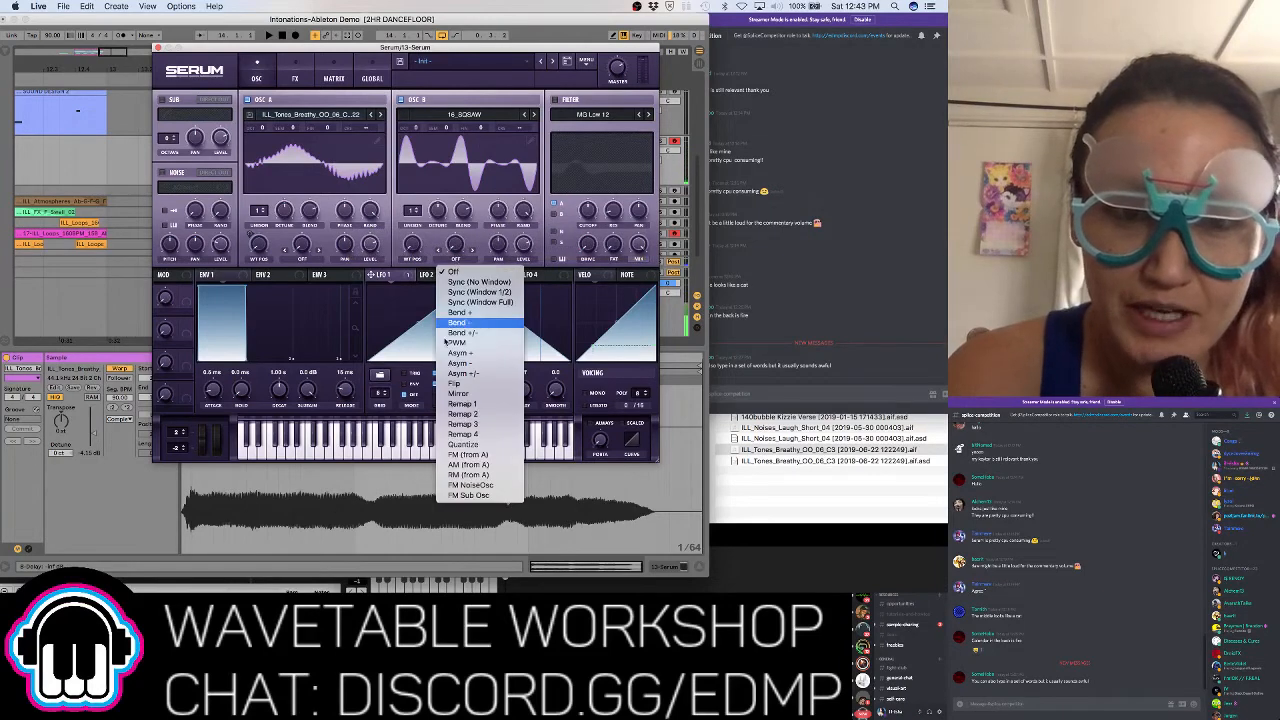
pyautogui.click(468, 455)
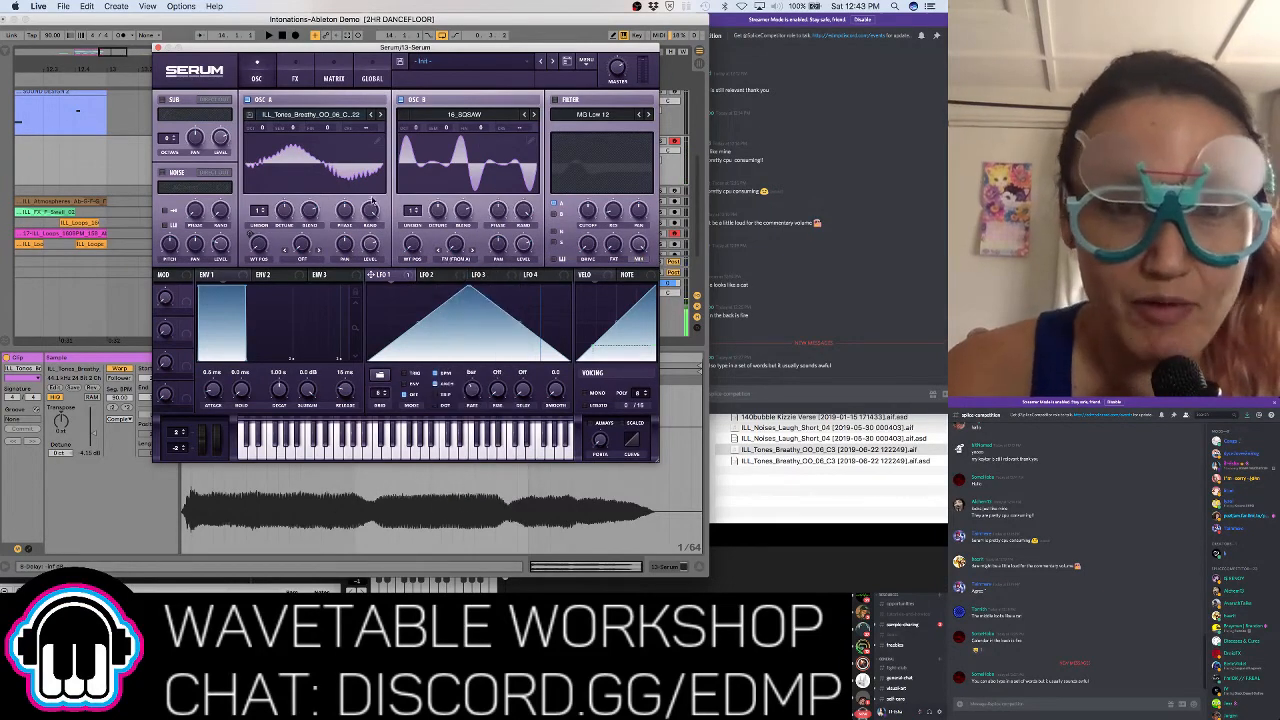
pyautogui.moveTo(432, 218); pyautogui.dragTo(465, 203)
pyautogui.moveTo(417, 133)
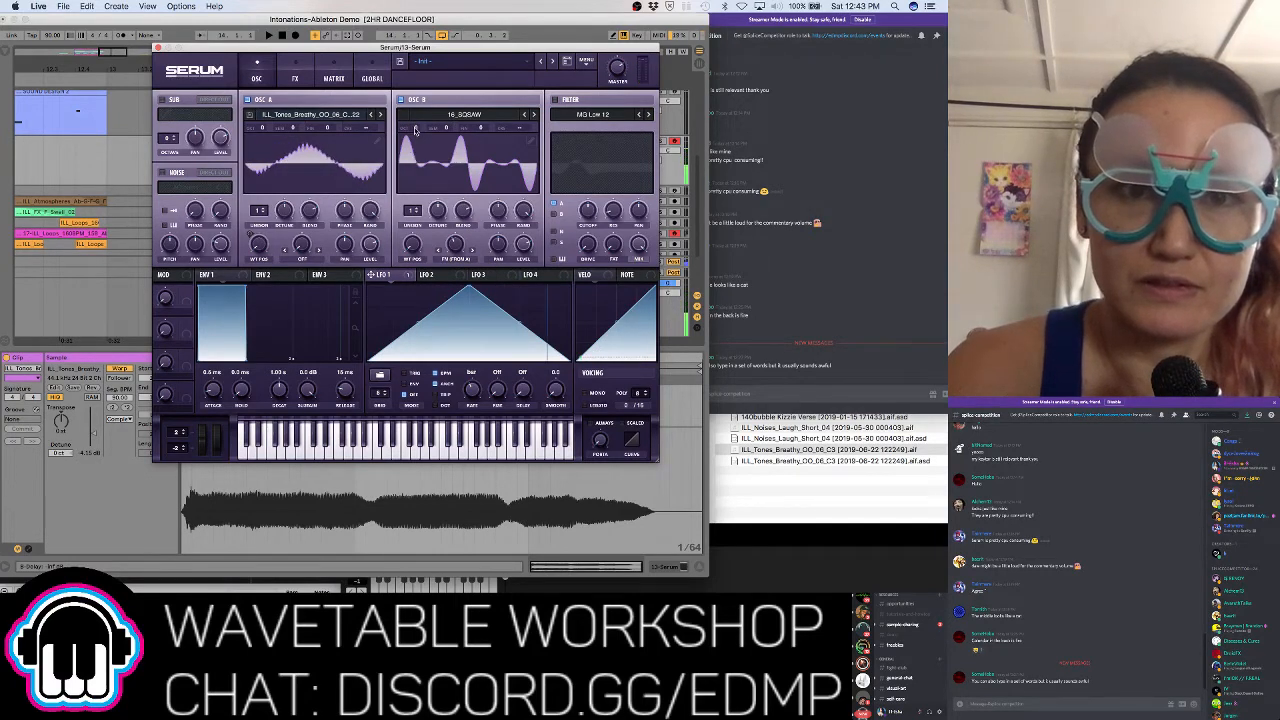
pyautogui.moveTo(455, 244); pyautogui.dragTo(455, 238)
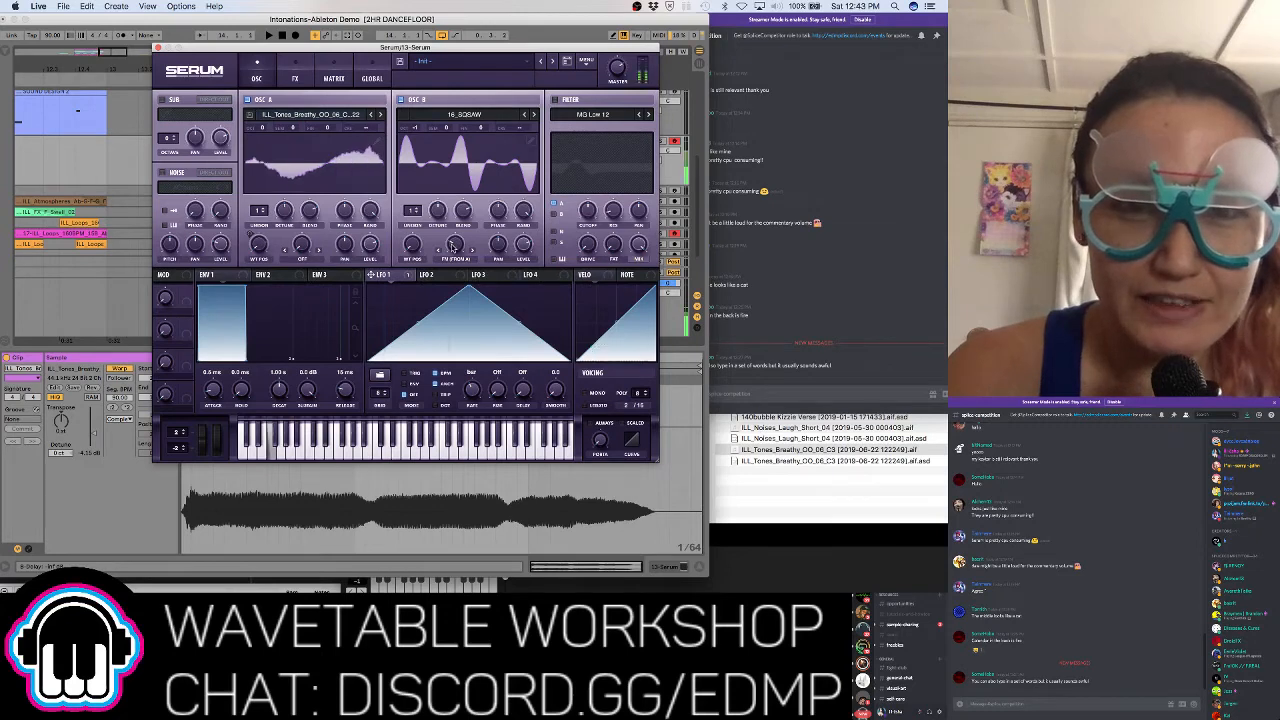
pyautogui.moveTo(456, 238)
pyautogui.mouseDown()
pyautogui.moveTo(463, 207)
pyautogui.moveTo(458, 240)
pyautogui.mouseUp()
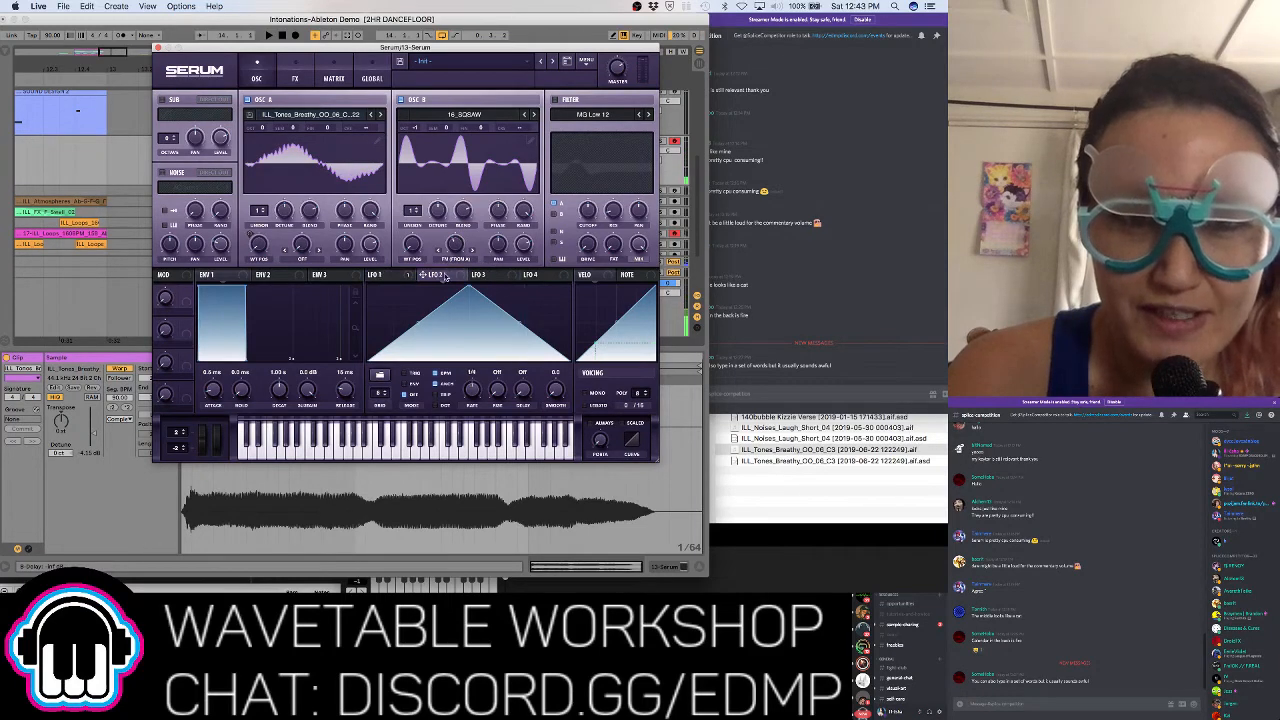
# Shape LFO 2 as a triggered, upward-curving ramp with Smooth at 28.7 and assign it to oscillator B's FM amount
pyautogui.moveTo(467, 288); pyautogui.dragTo(565, 287)
pyautogui.moveTo(464, 330); pyautogui.dragTo(451, 243)
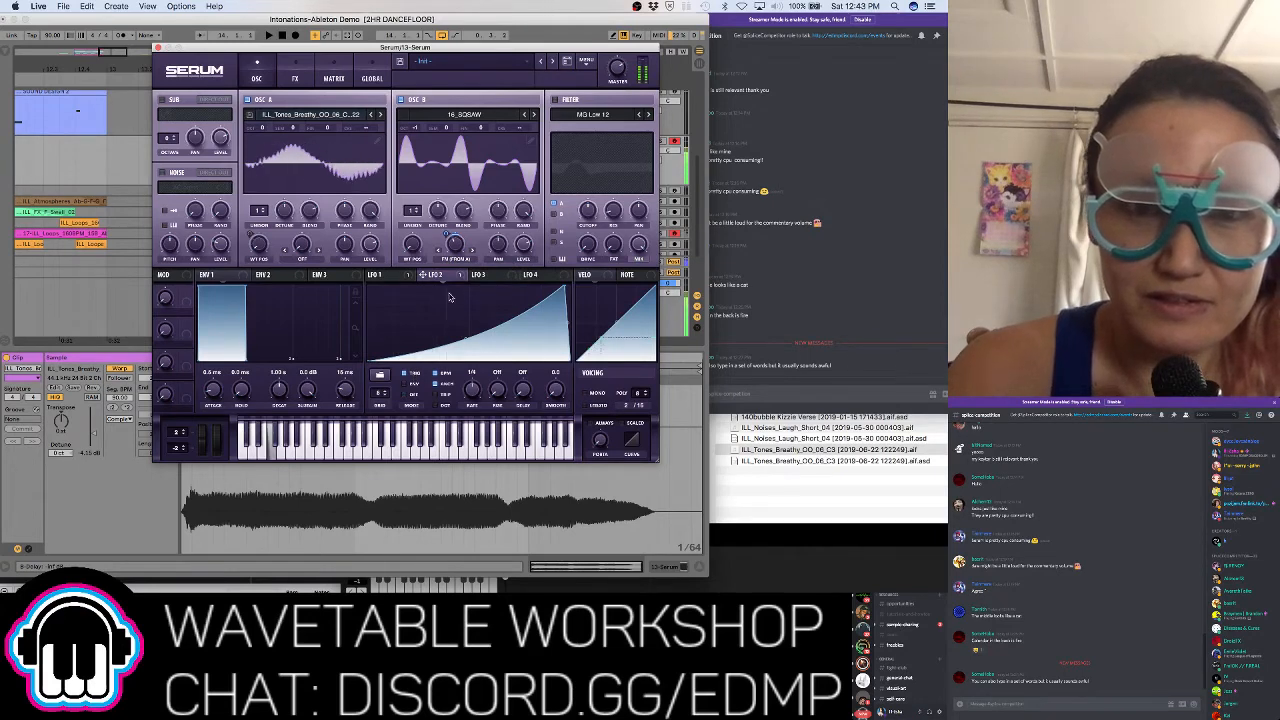
pyautogui.moveTo(555, 391); pyautogui.dragTo(551, 358)
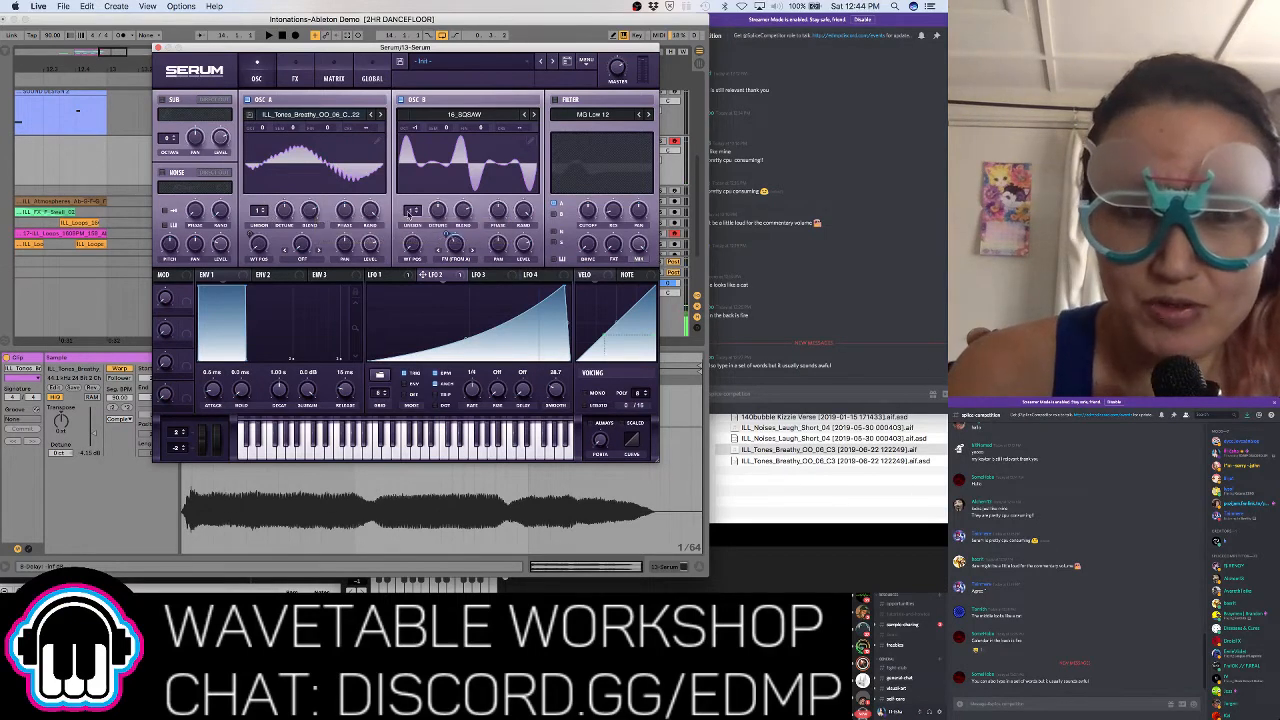
# Raise oscillator B's unison to 3 voices and enable the sub oscillator at octave -1 with the second waveform and adjusted level
pyautogui.moveTo(410, 212); pyautogui.dragTo(410, 188)
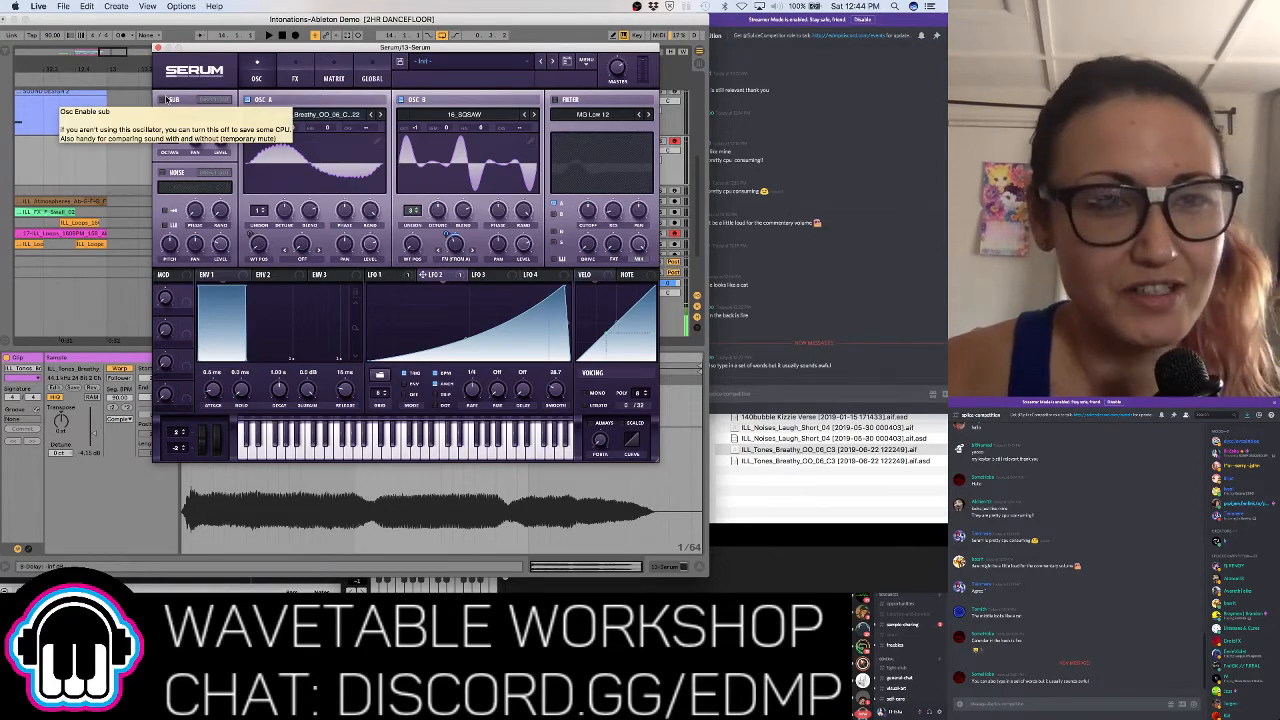
pyautogui.click(167, 100)
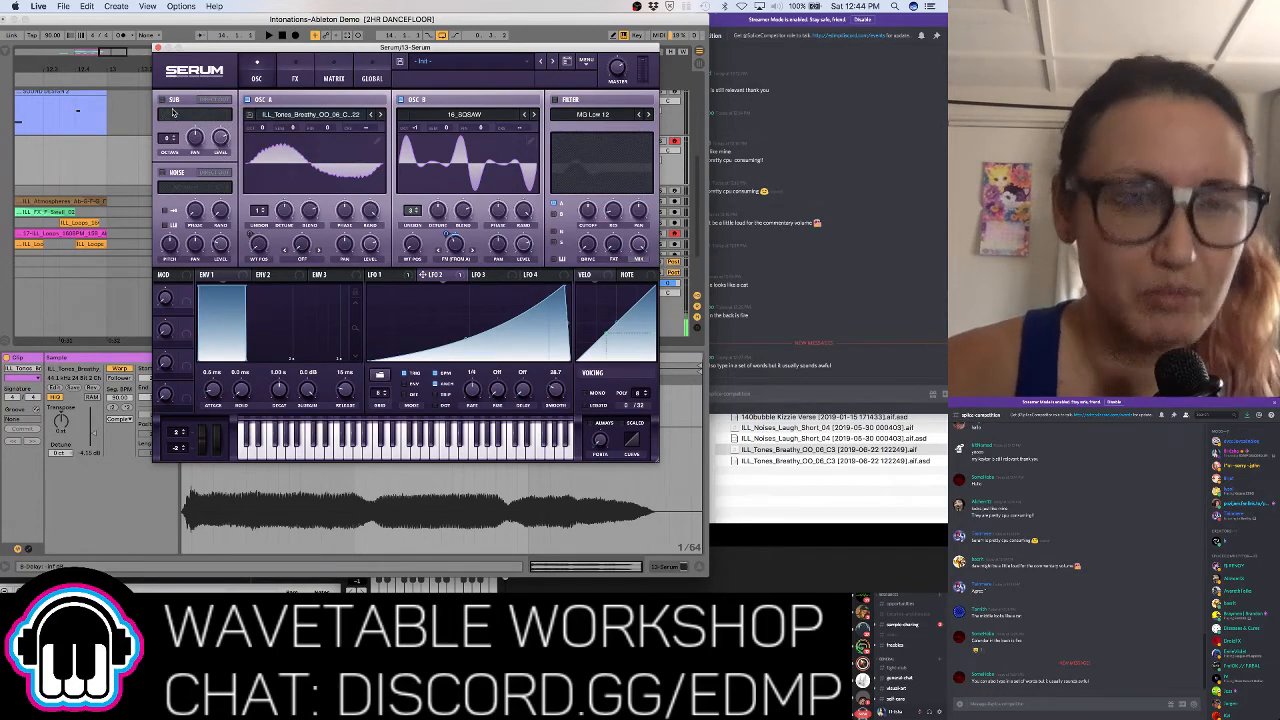
pyautogui.click(163, 101)
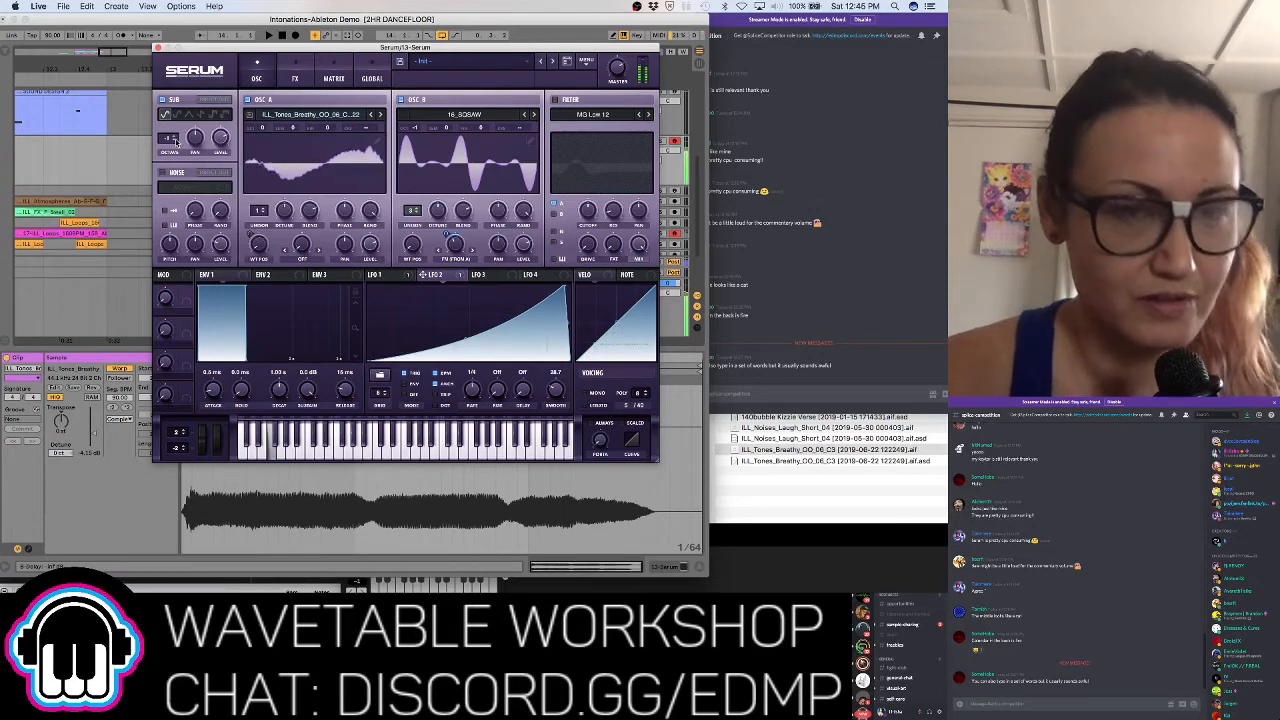
pyautogui.moveTo(224, 117); pyautogui.dragTo(227, 106)
pyautogui.click(201, 115)
pyautogui.click(167, 116)
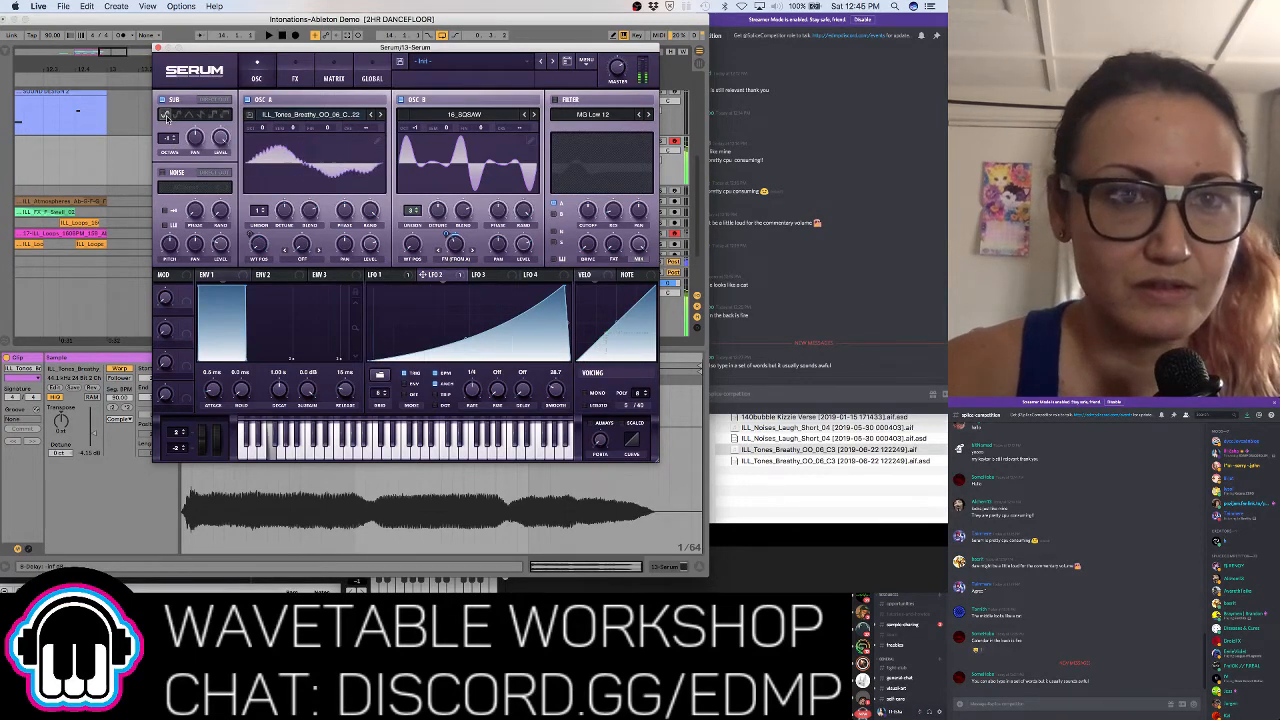
pyautogui.moveTo(221, 137); pyautogui.dragTo(232, 181)
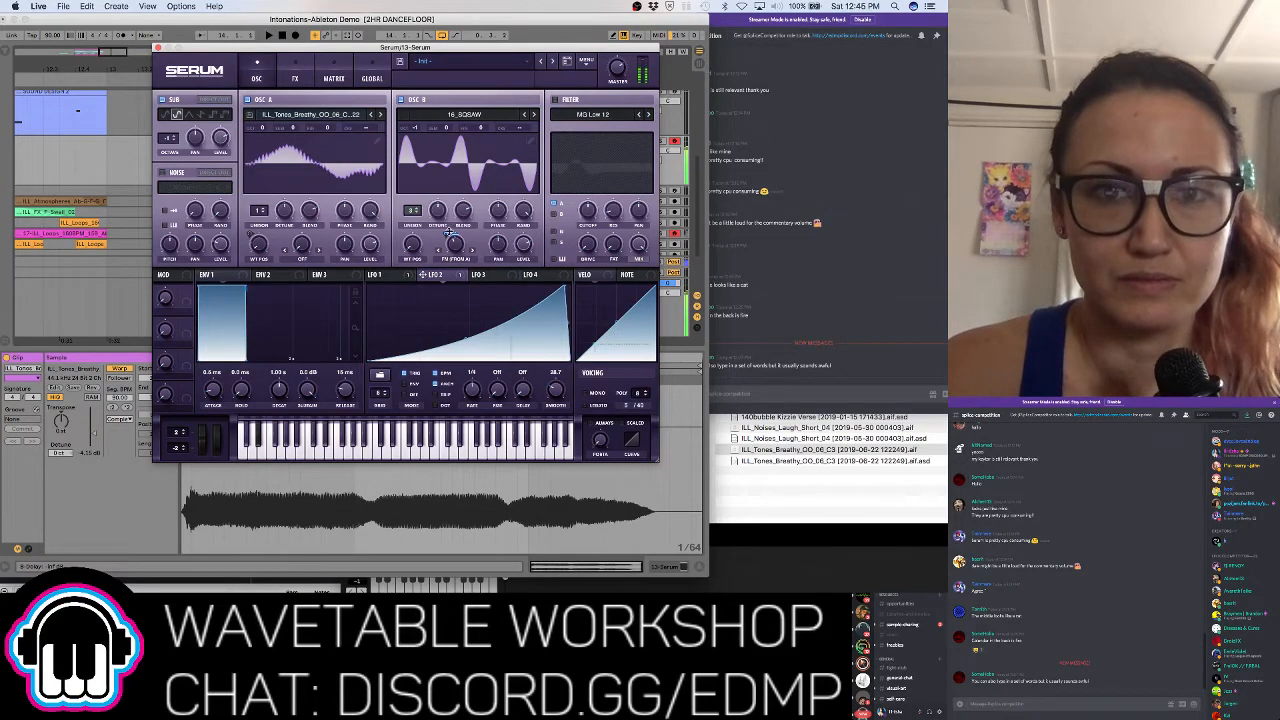
# Set portamento to Always and raise LFO 2's Smooth to 31.0
pyautogui.moveTo(450, 256)
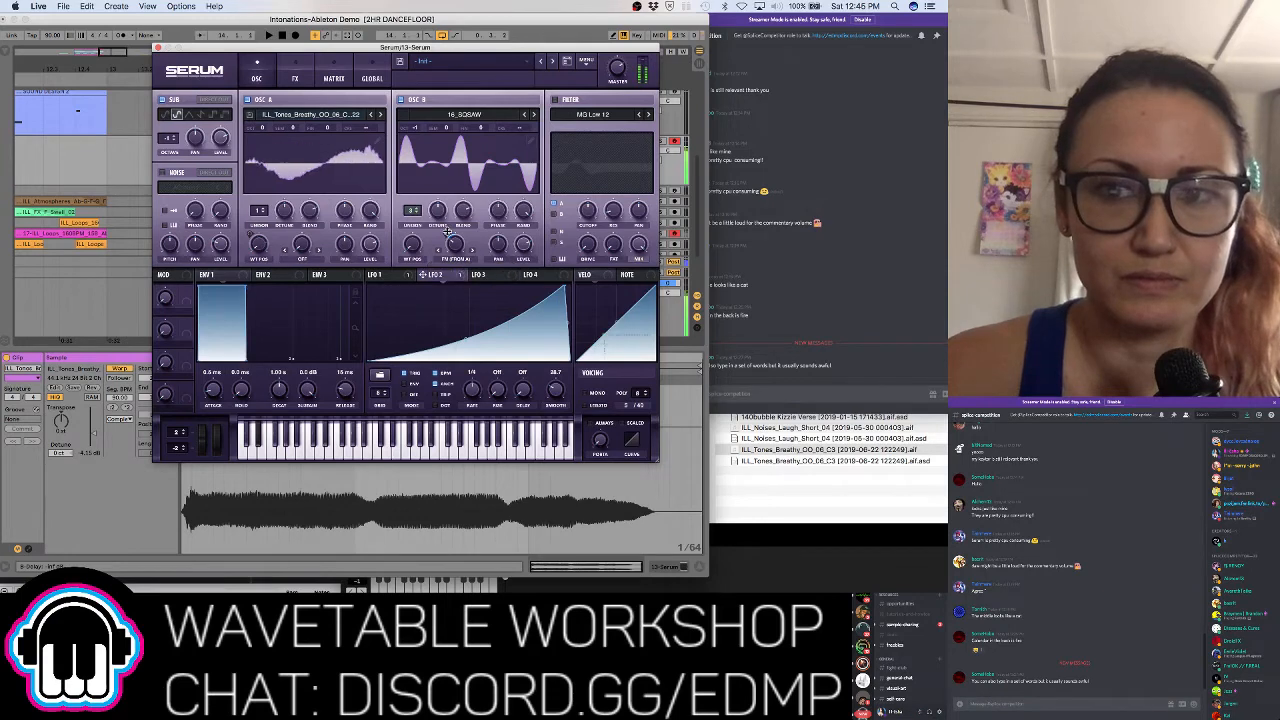
pyautogui.moveTo(604, 420)
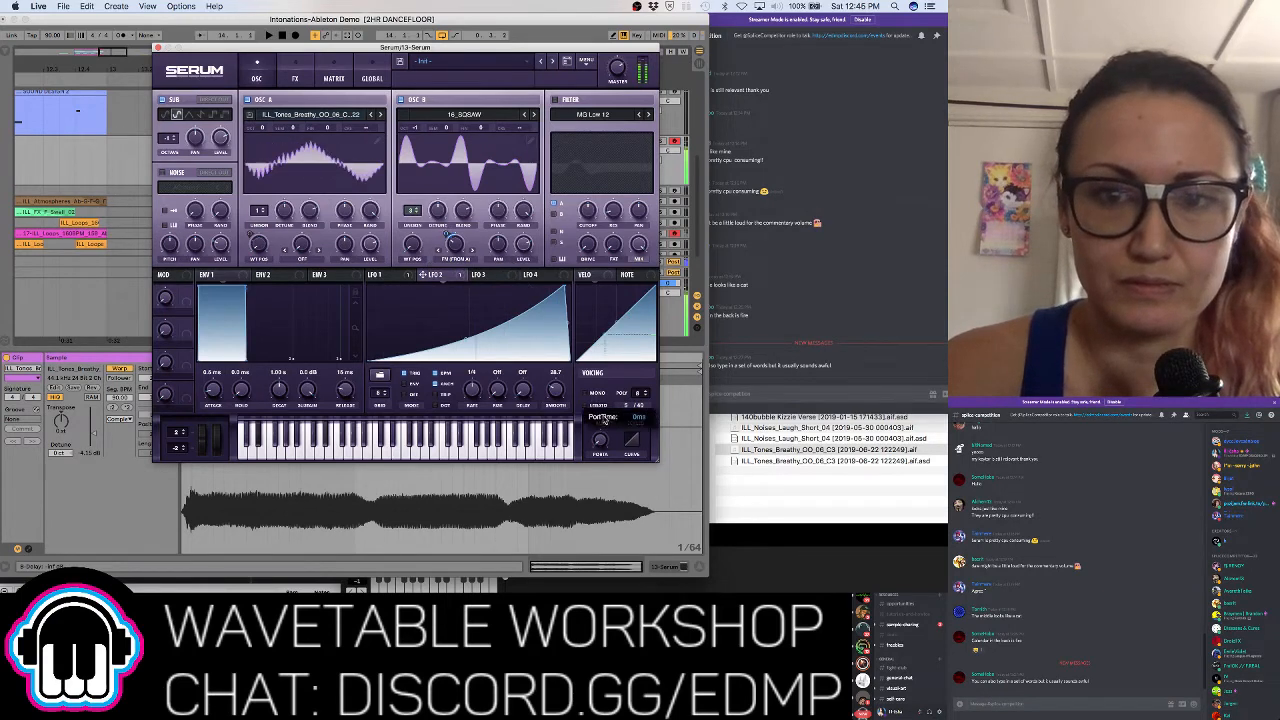
pyautogui.moveTo(561, 400); pyautogui.dragTo(560, 407)
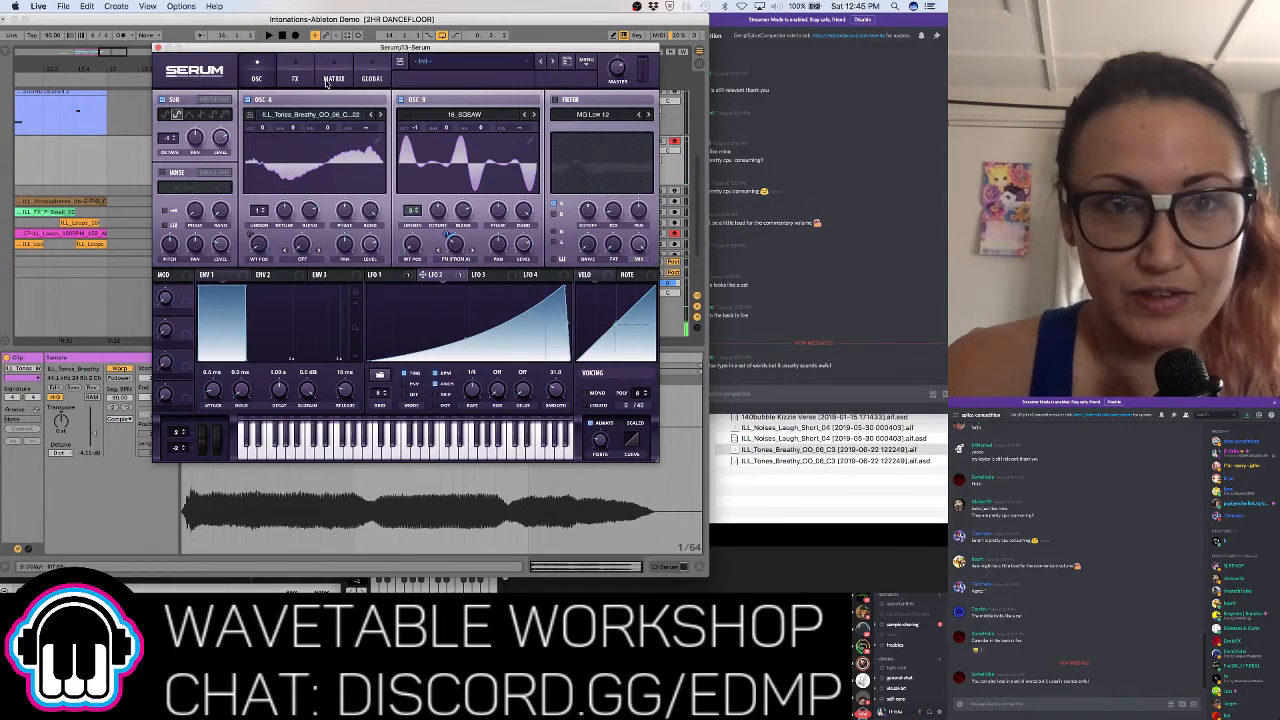
# Add a HardClip distortion effect with a higher filter cutoff and drive, and modulate its reduced mix with LFO 2
pyautogui.click(296, 78)
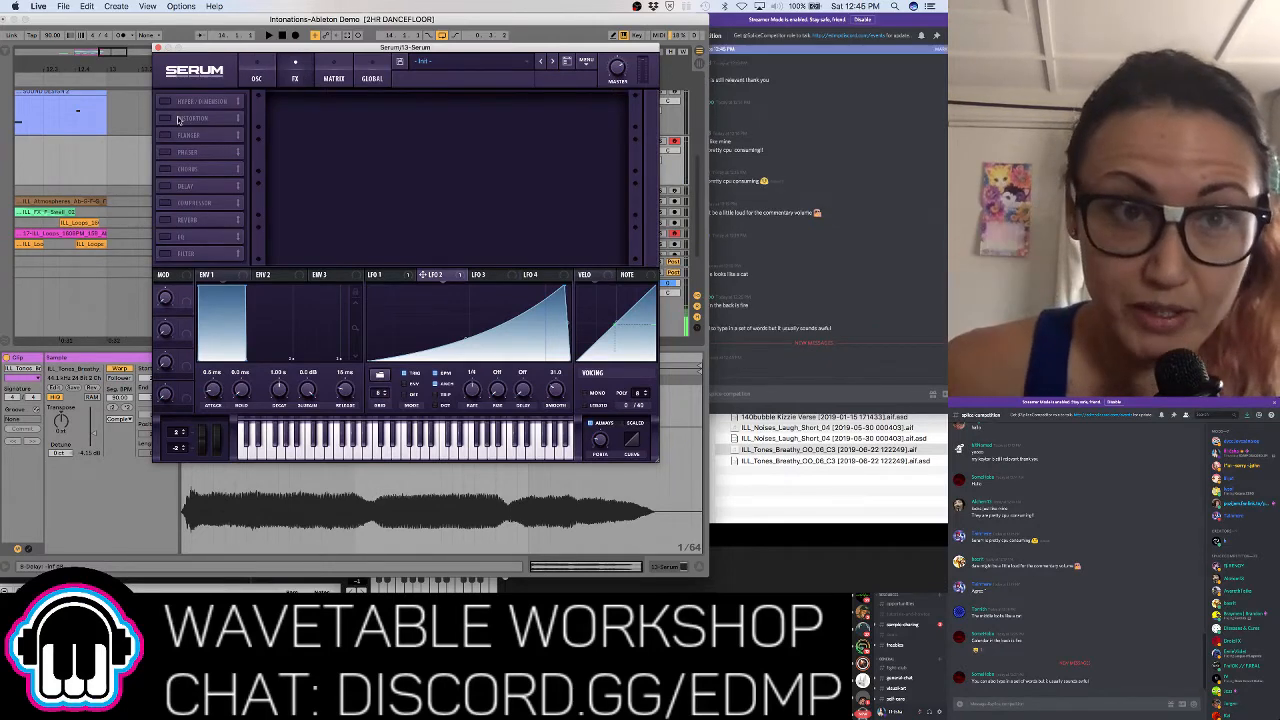
pyautogui.click(812, 195)
pyautogui.click(365, 18)
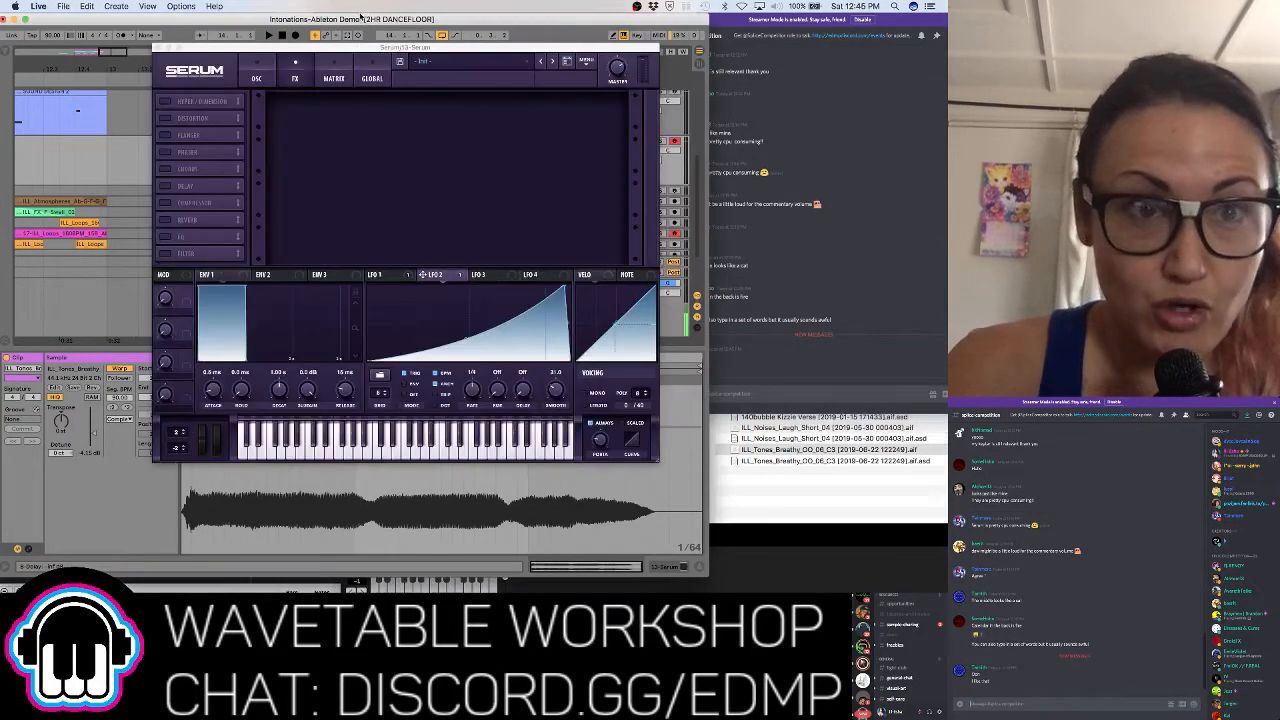
pyautogui.click(168, 120)
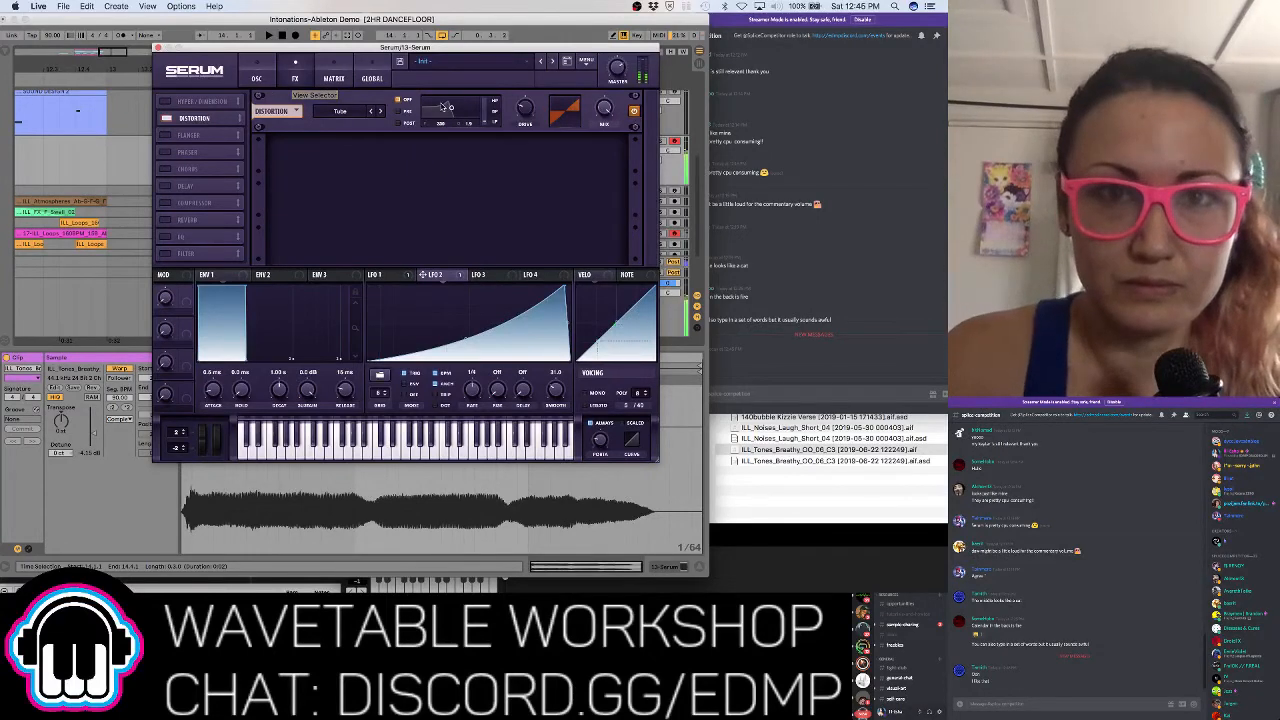
pyautogui.moveTo(451, 108); pyautogui.dragTo(472, 108)
pyautogui.click(380, 111)
pyautogui.click(380, 111)
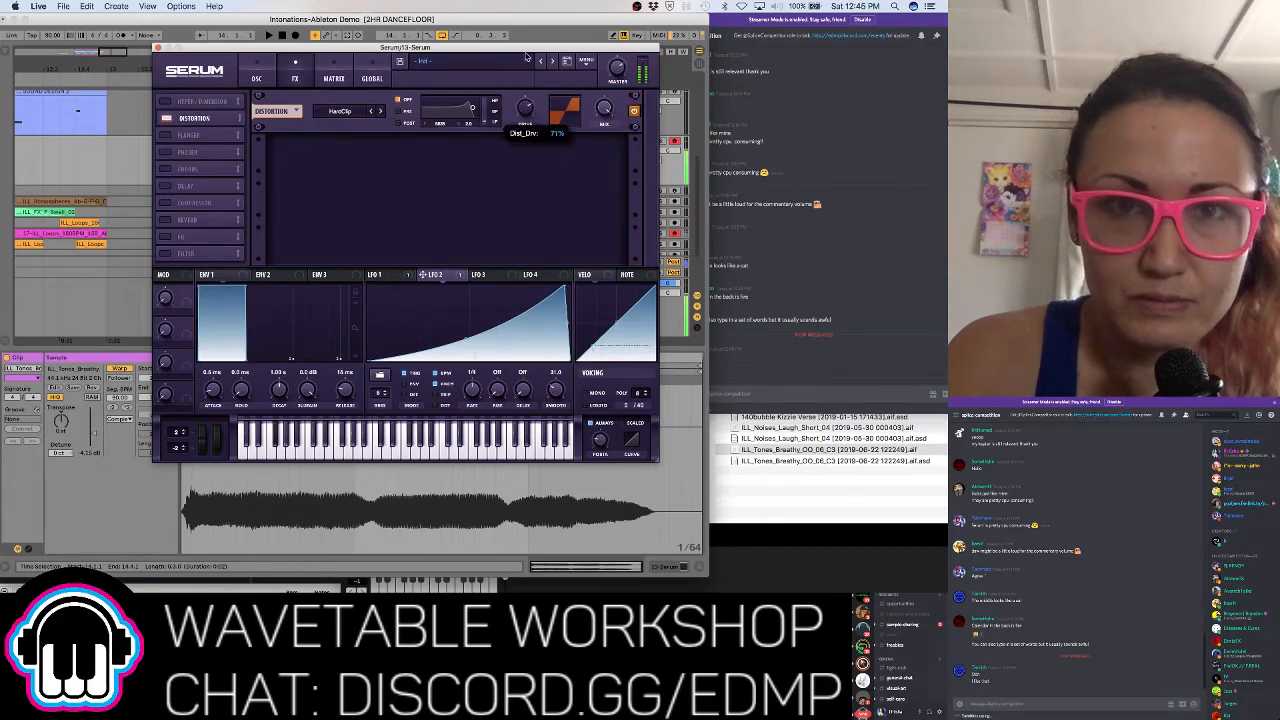
pyautogui.moveTo(608, 113)
pyautogui.mouseDown()
pyautogui.moveTo(615, 191)
pyautogui.moveTo(609, 133)
pyautogui.mouseUp()
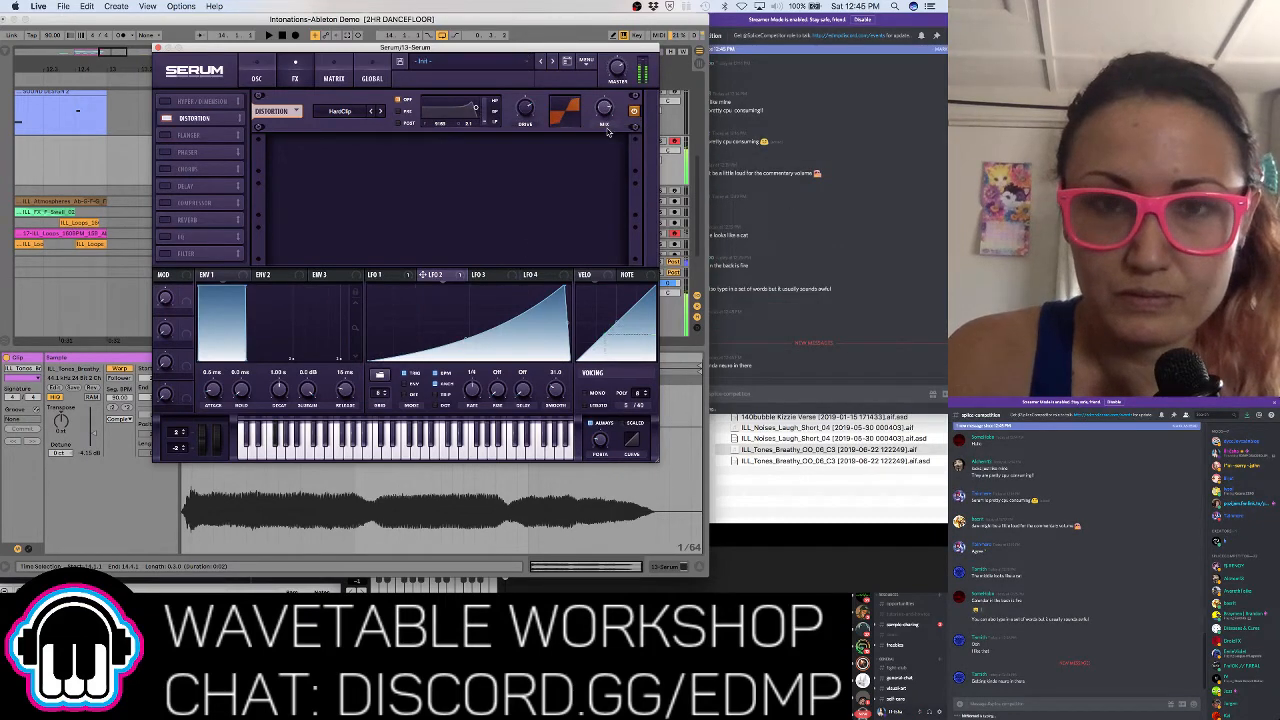
pyautogui.moveTo(423, 279); pyautogui.dragTo(607, 110)
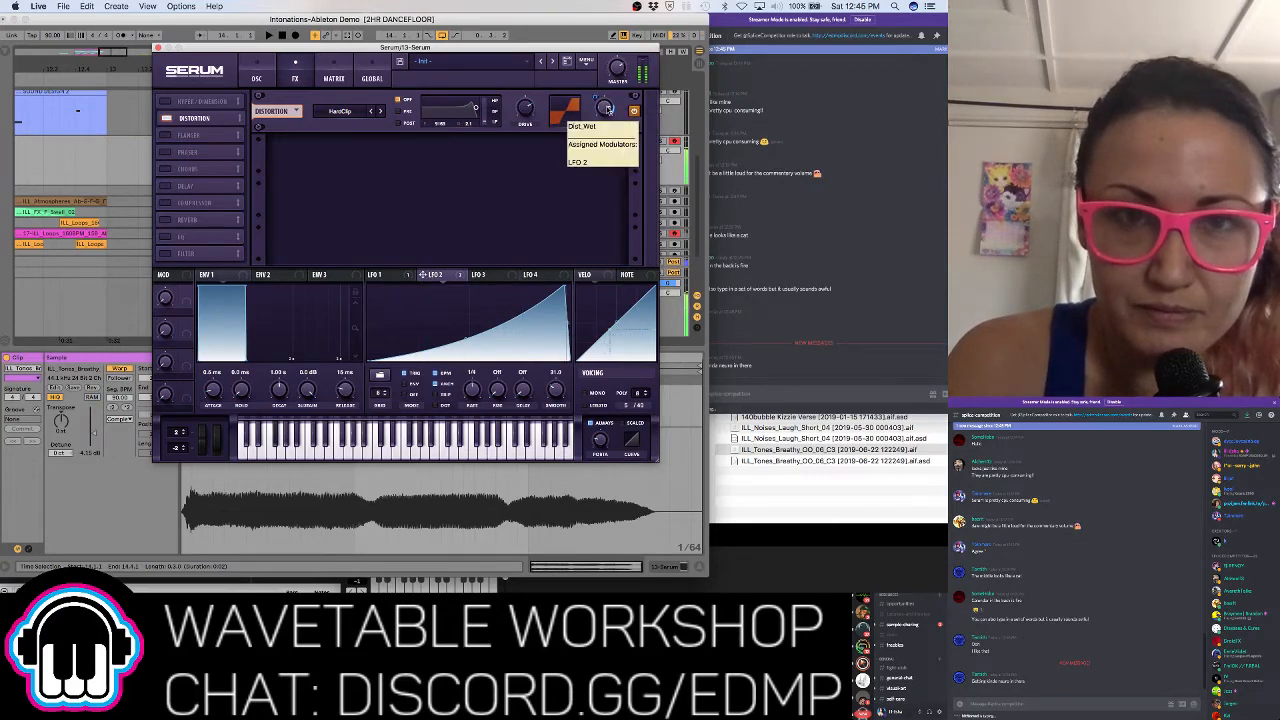
# Add a compressor to the effects chain, and try the Hyper/Dimension effect before switching it back off
pyautogui.click(166, 203)
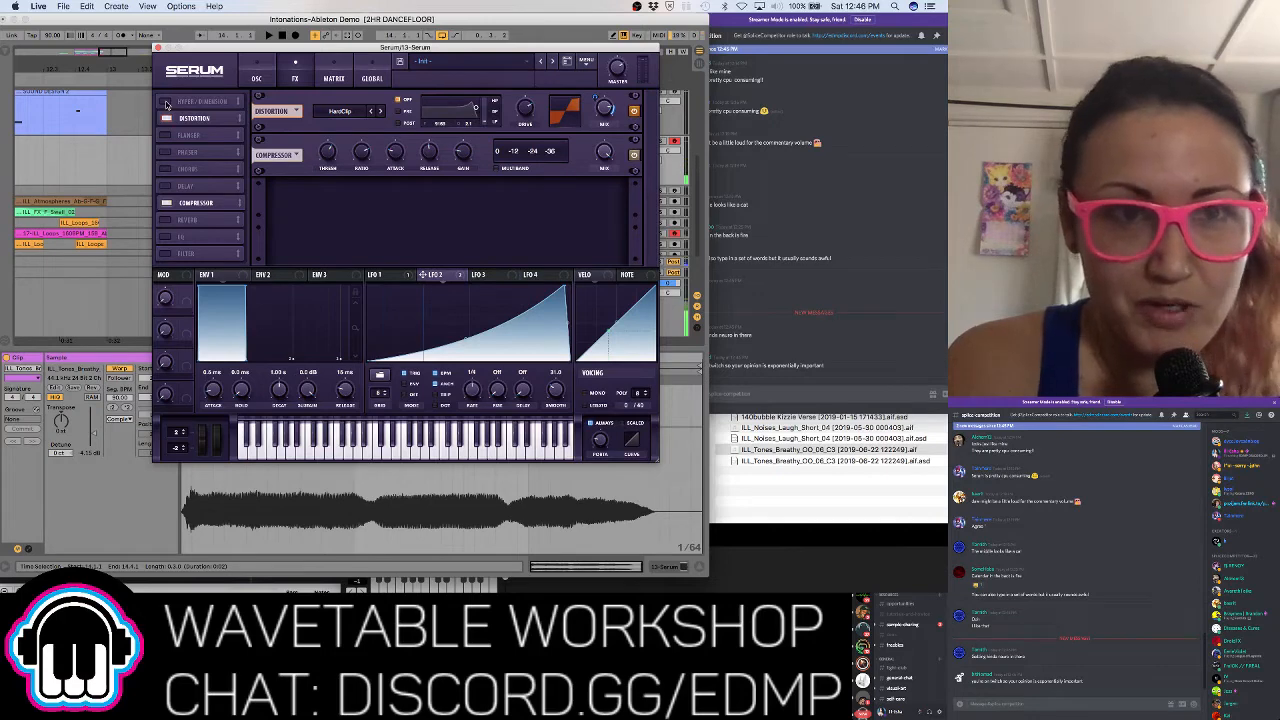
pyautogui.click(167, 102)
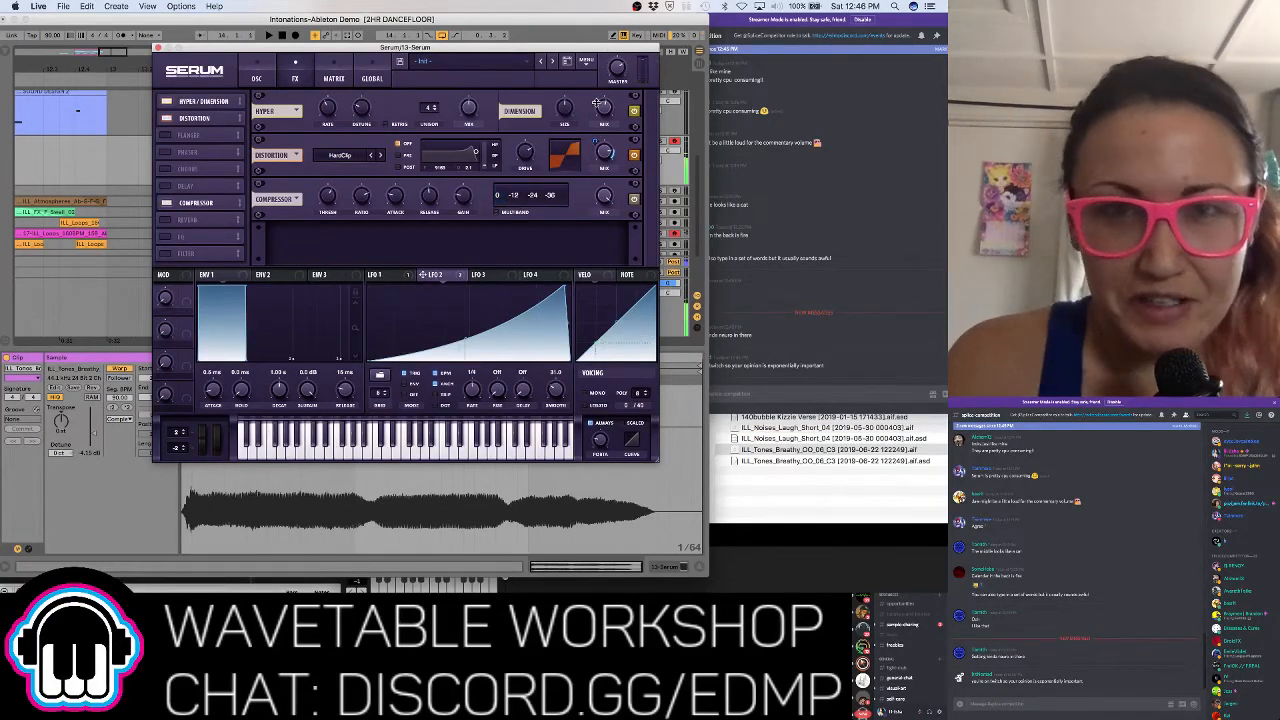
pyautogui.click(167, 101)
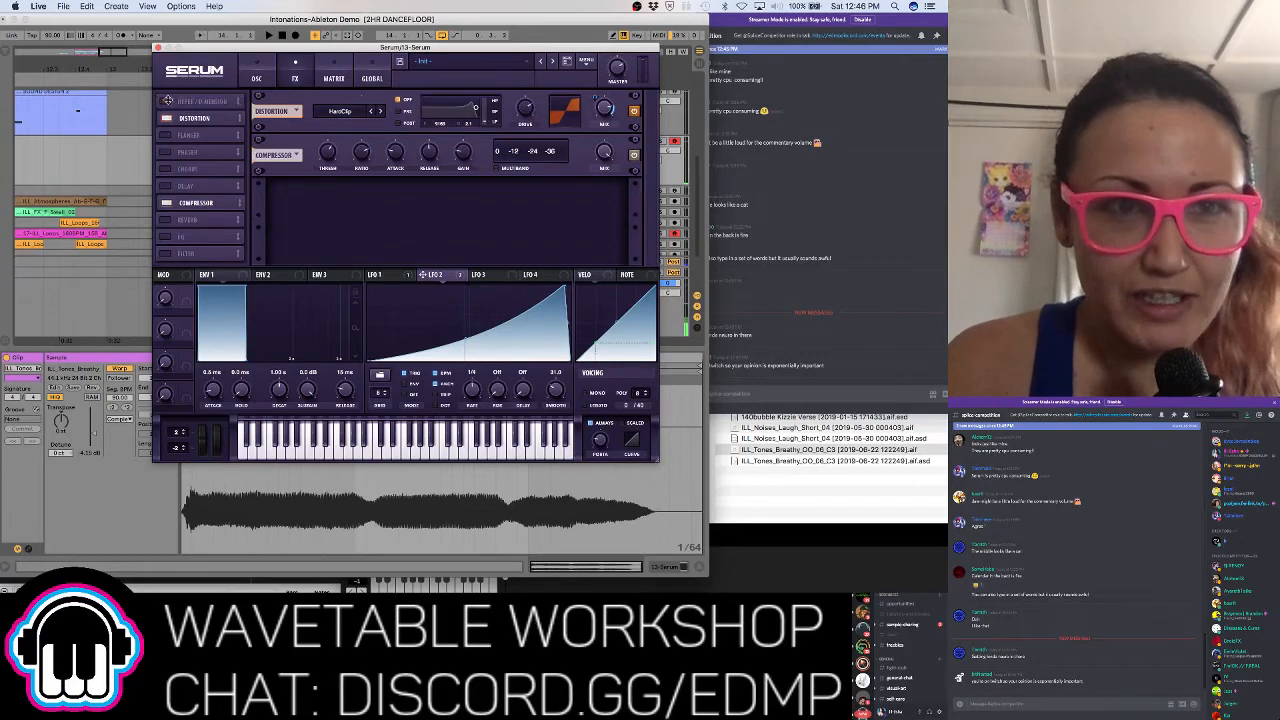
# Return to the oscillator view and resample the current sound to oscillator B
pyautogui.click(264, 80)
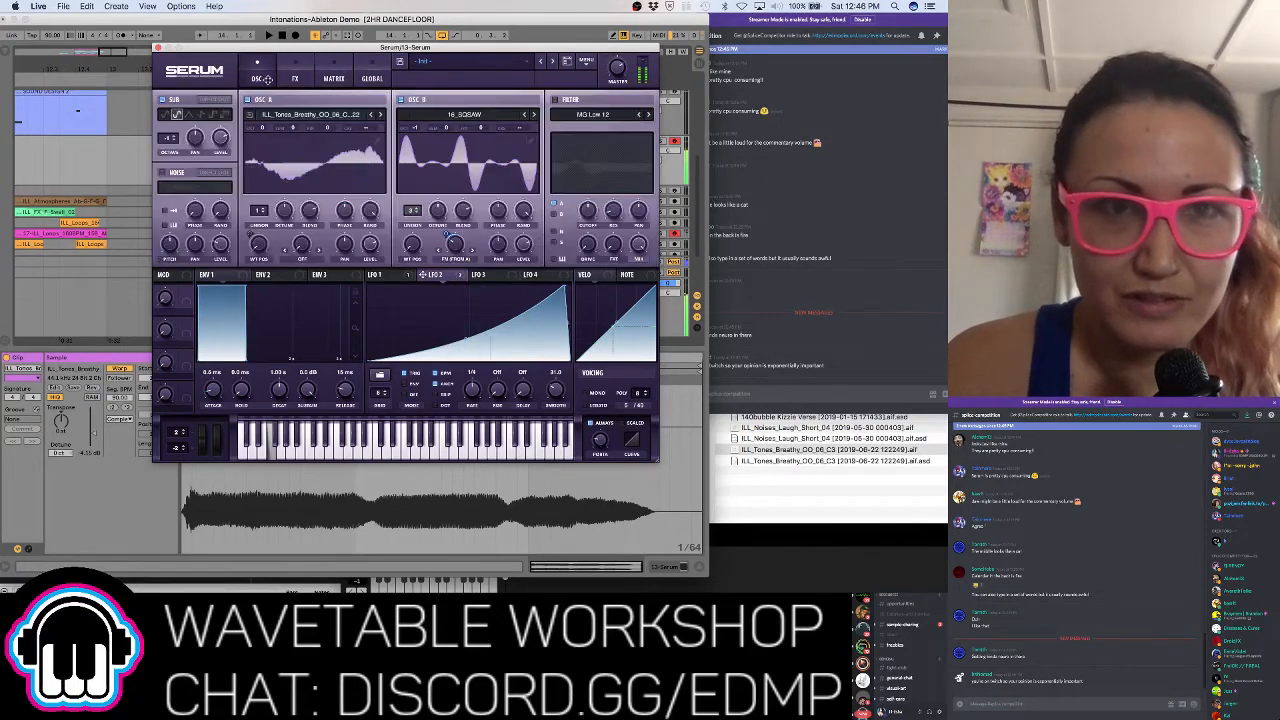
pyautogui.click(587, 62)
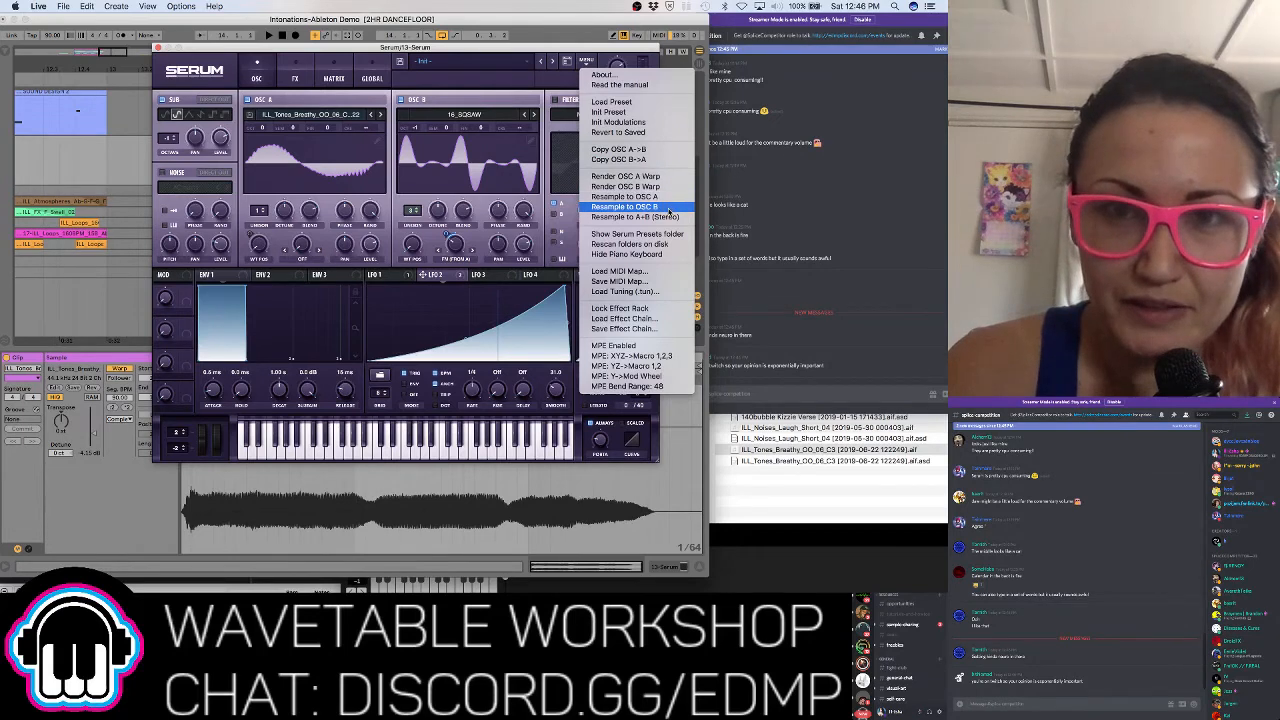
pyautogui.click(669, 207)
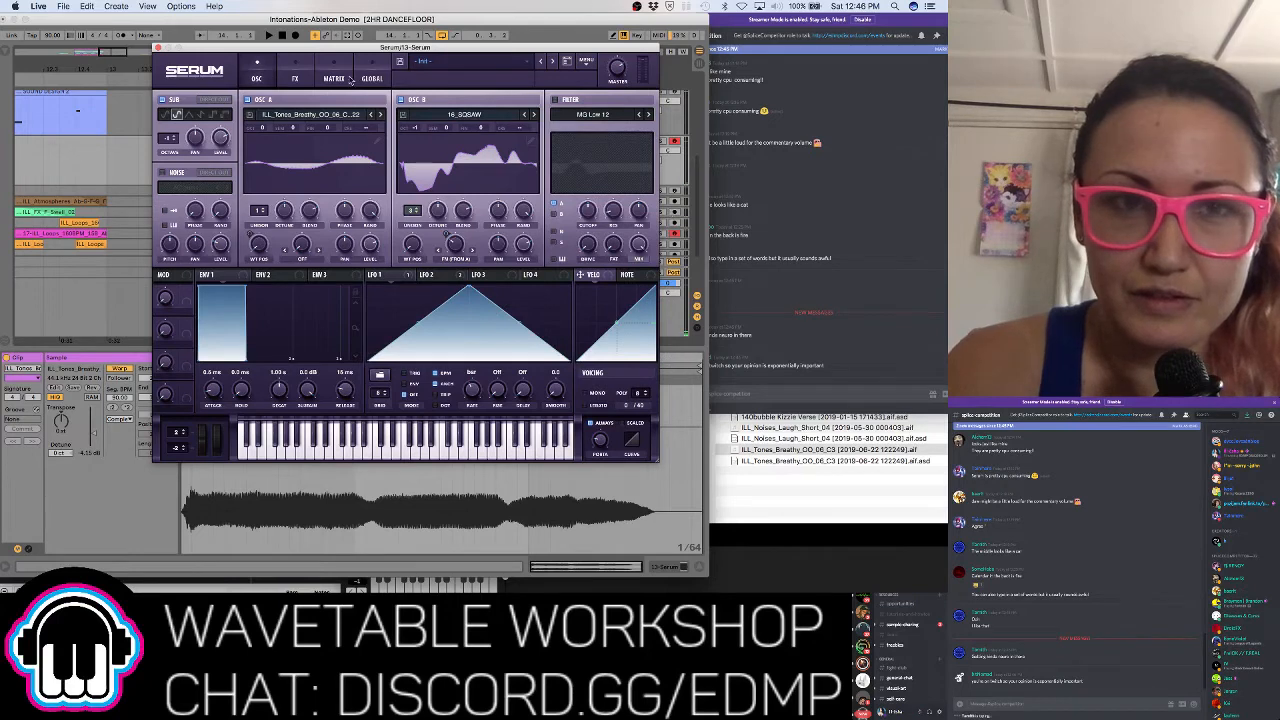
# Turn off oscillator A and the sub oscillator, and sweep oscillator B's wavetable position to audition the resampled table
pyautogui.click(268, 99)
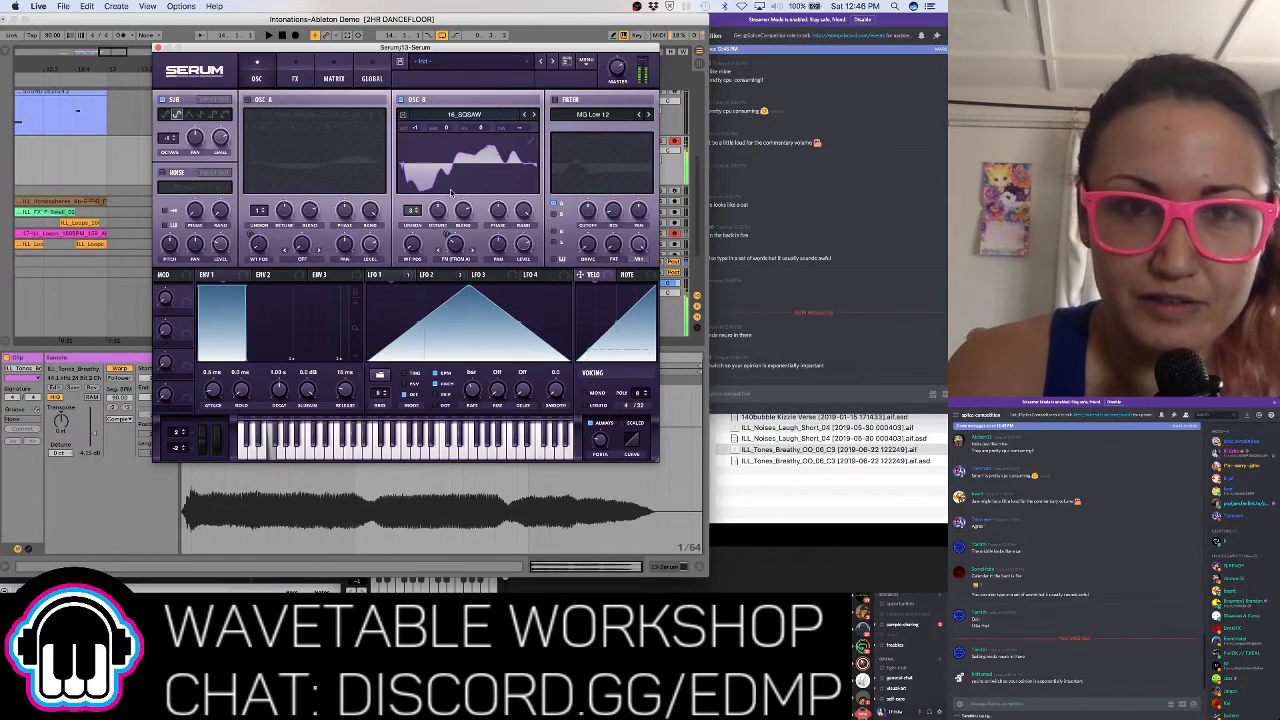
pyautogui.moveTo(414, 250)
pyautogui.mouseDown()
pyautogui.moveTo(414, 142)
pyautogui.moveTo(418, 248)
pyautogui.mouseUp()
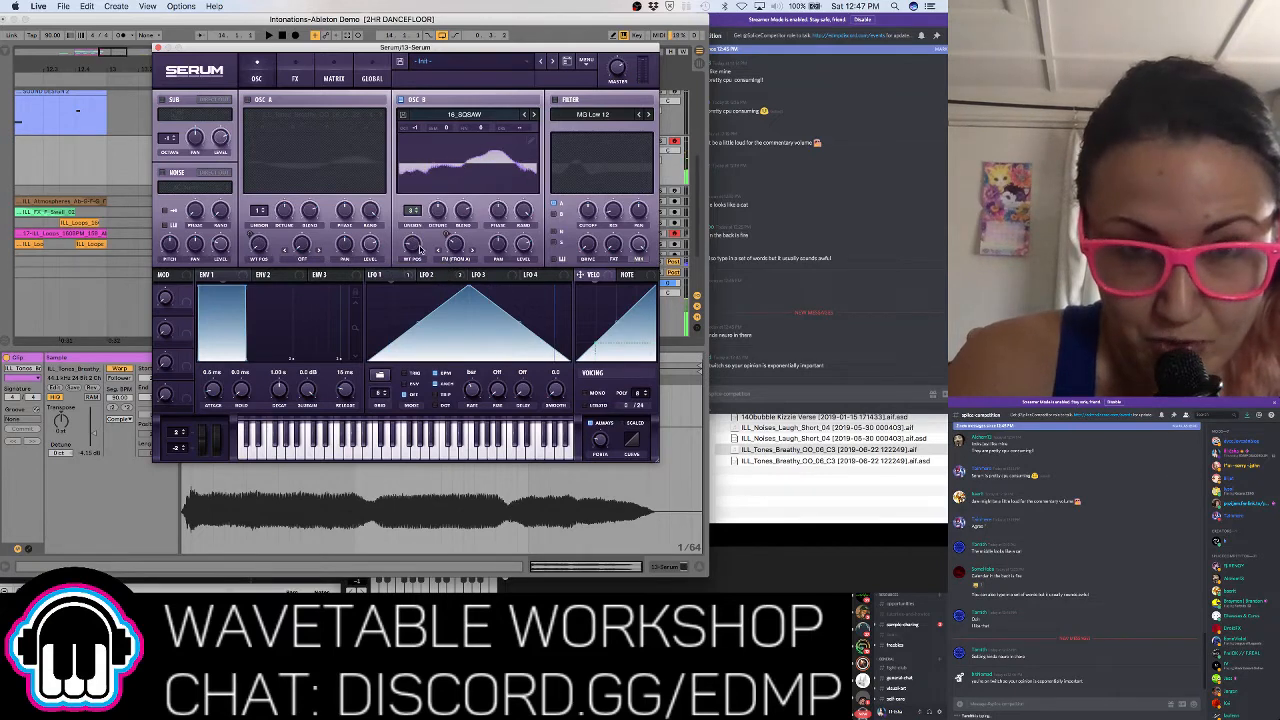
pyautogui.moveTo(420, 249); pyautogui.dragTo(425, 240)
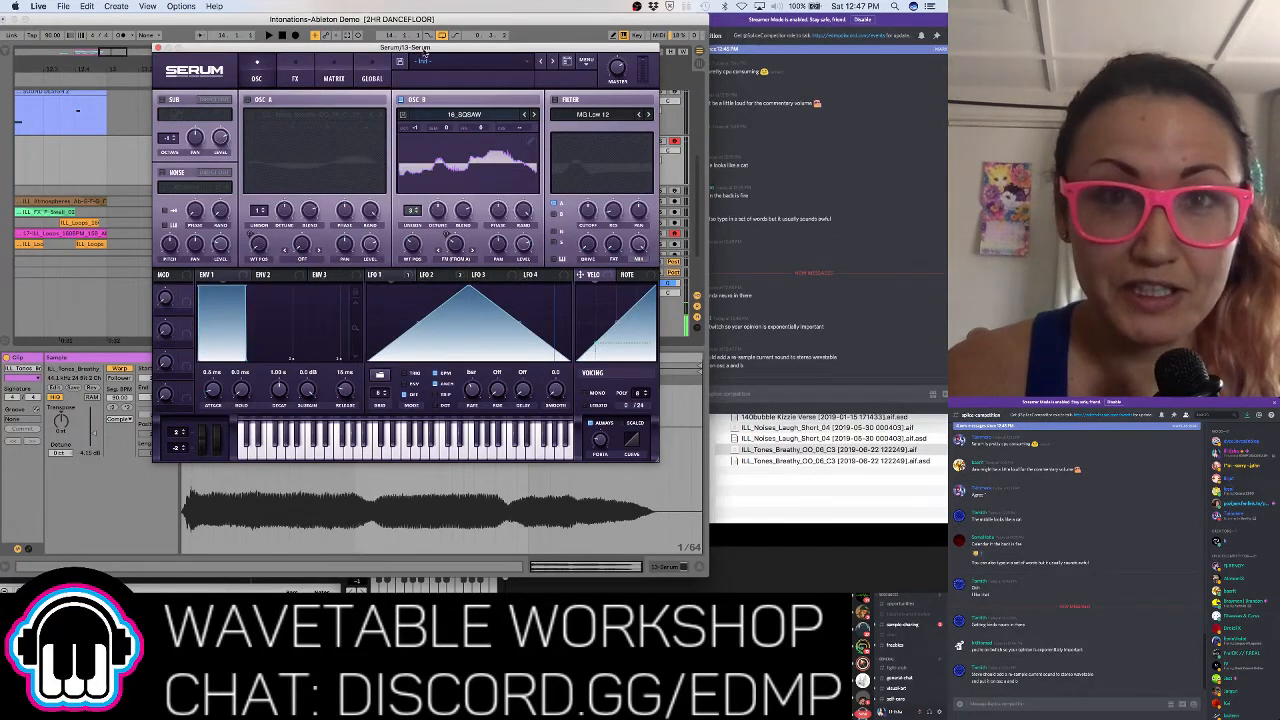
# Reposition the synth window, check the Discord chat, and resample the current sound to oscillators A and B in stereo
pyautogui.moveTo(424, 57); pyautogui.dragTo(386, 57)
pyautogui.click(778, 131)
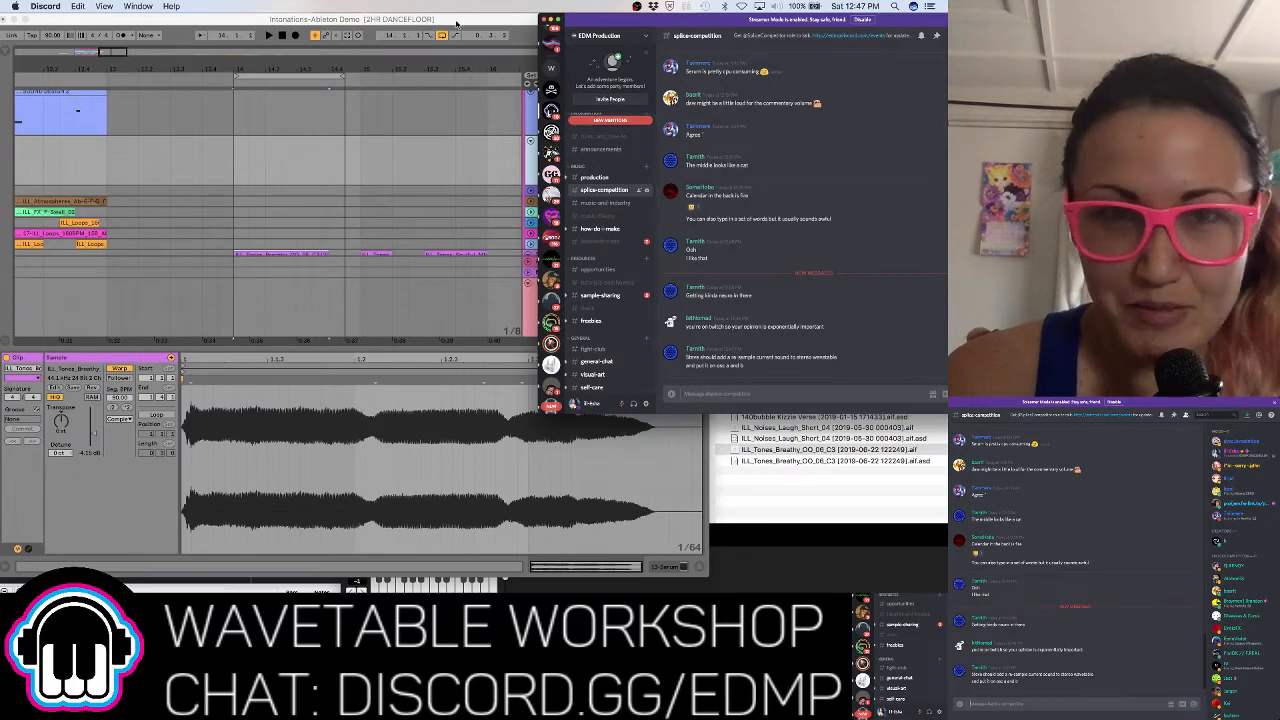
pyautogui.click(382, 22)
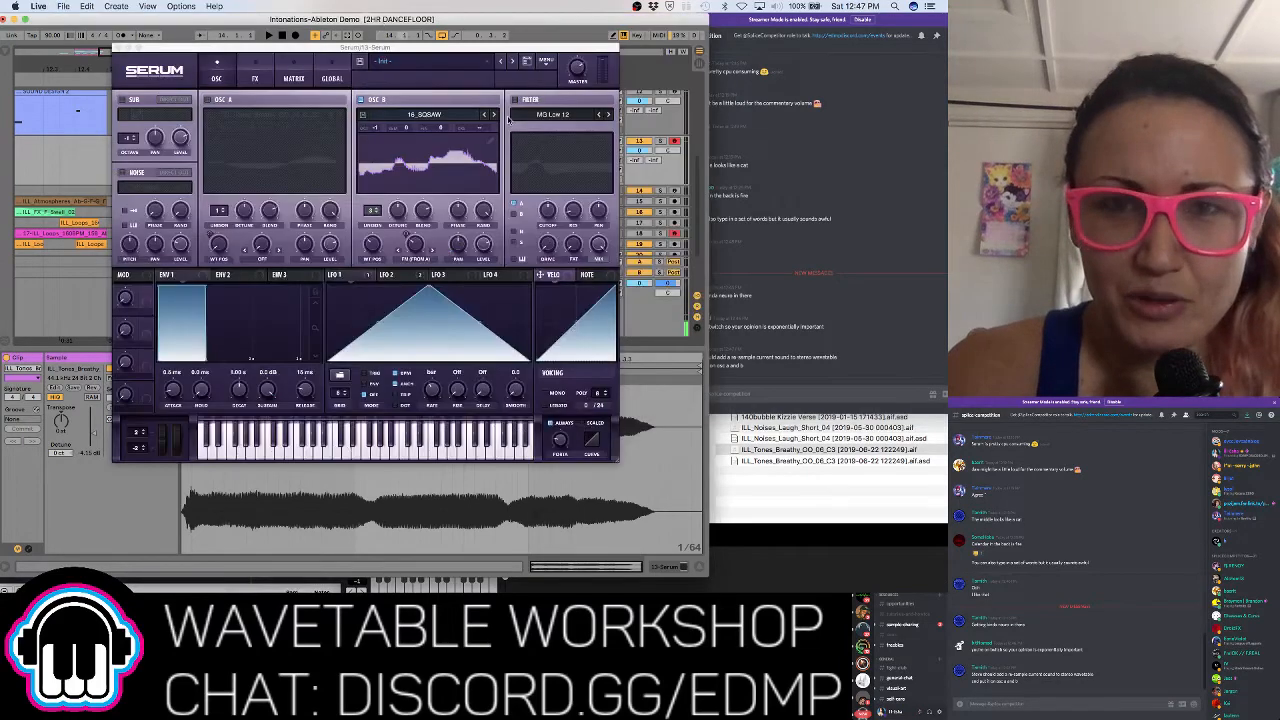
pyautogui.click(545, 61)
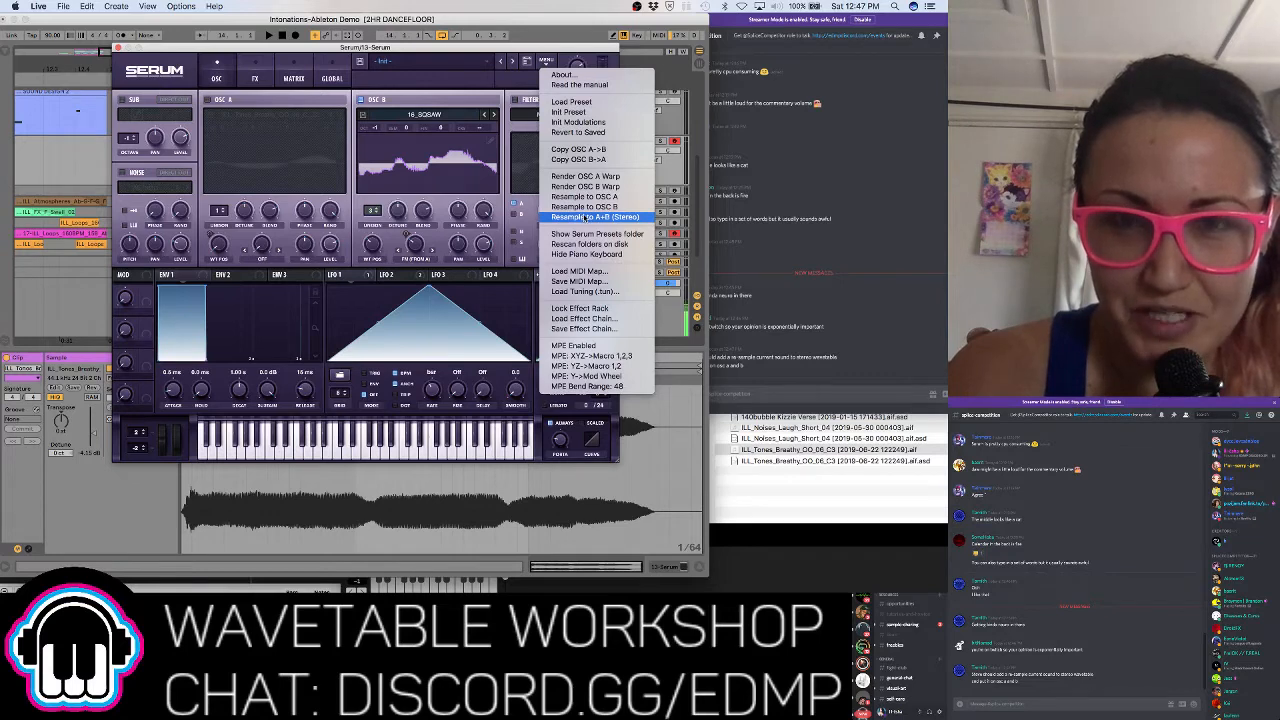
pyautogui.click(585, 217)
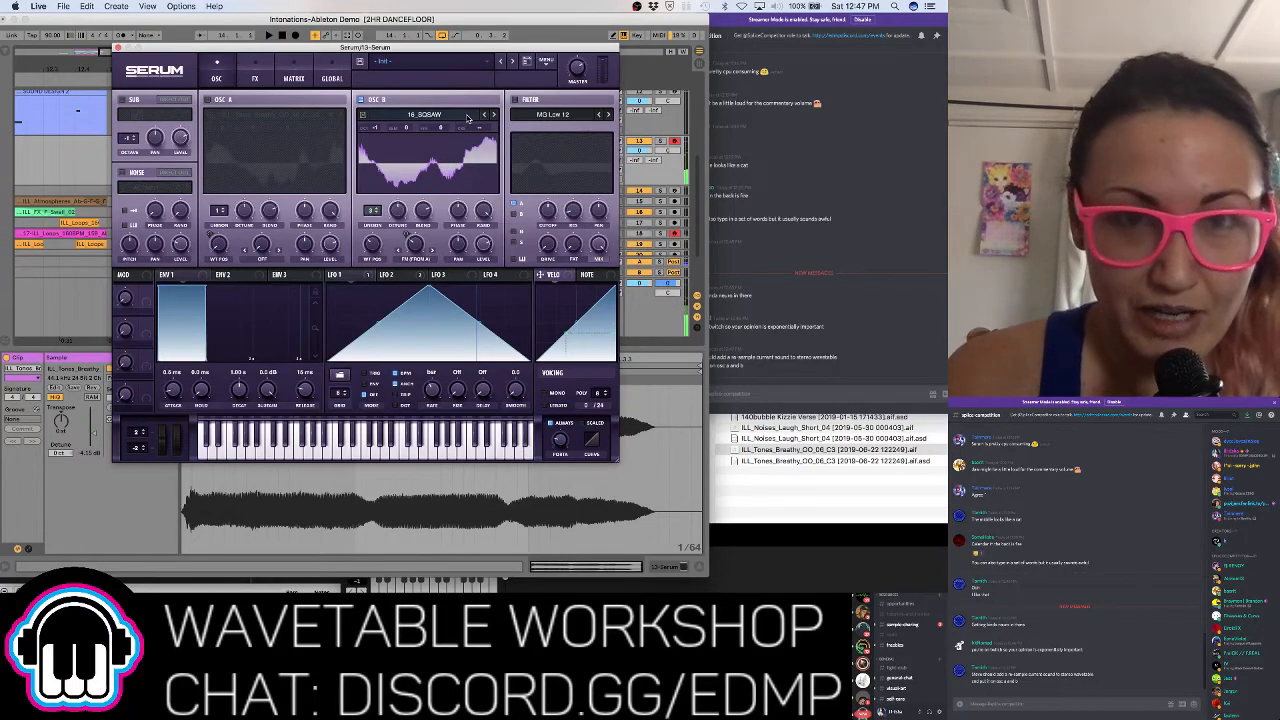
# Add the Hyper/Dimension effect to the effects chain and set the Hyper wet amount to about 61%
pyautogui.click(268, 79)
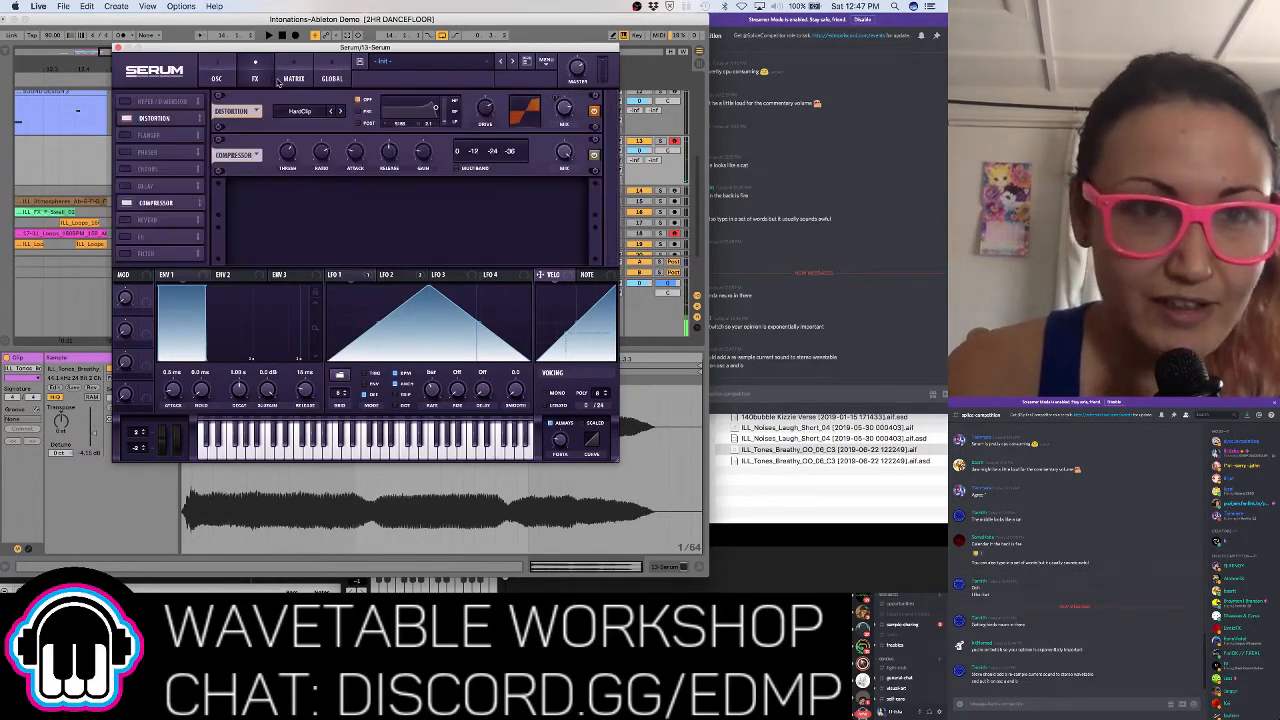
pyautogui.click(140, 100)
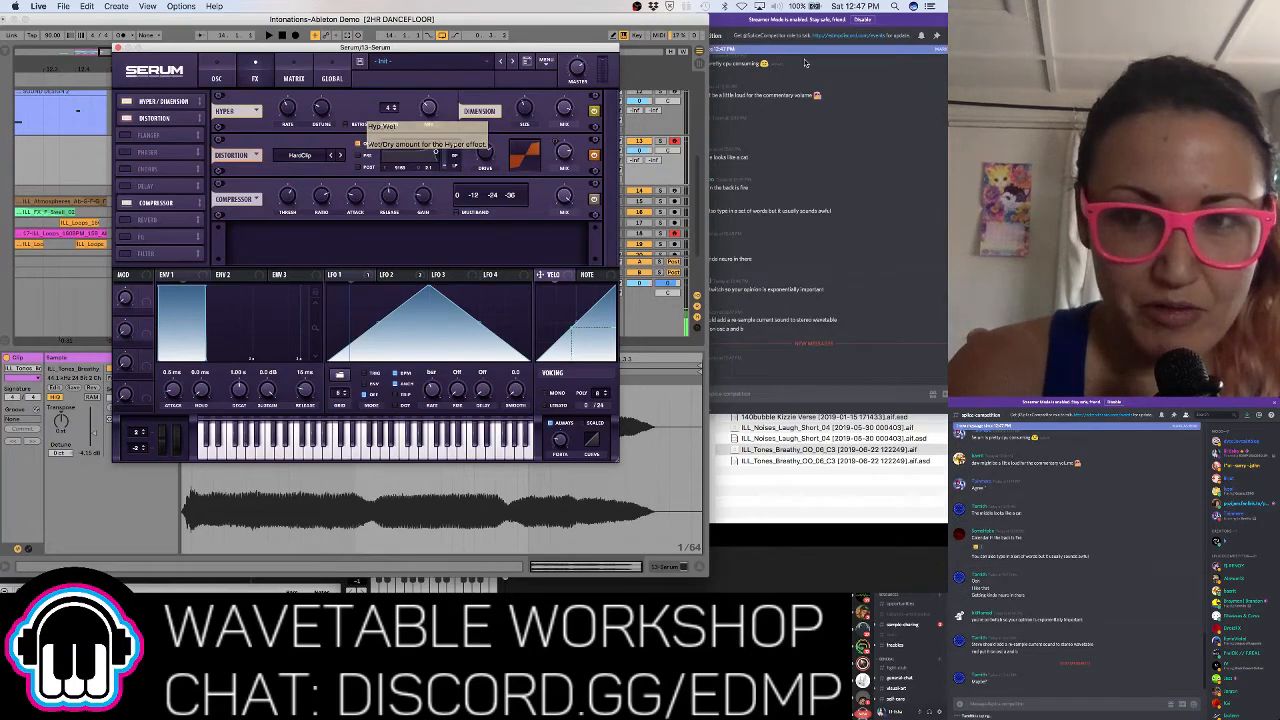
pyautogui.click(810, 144)
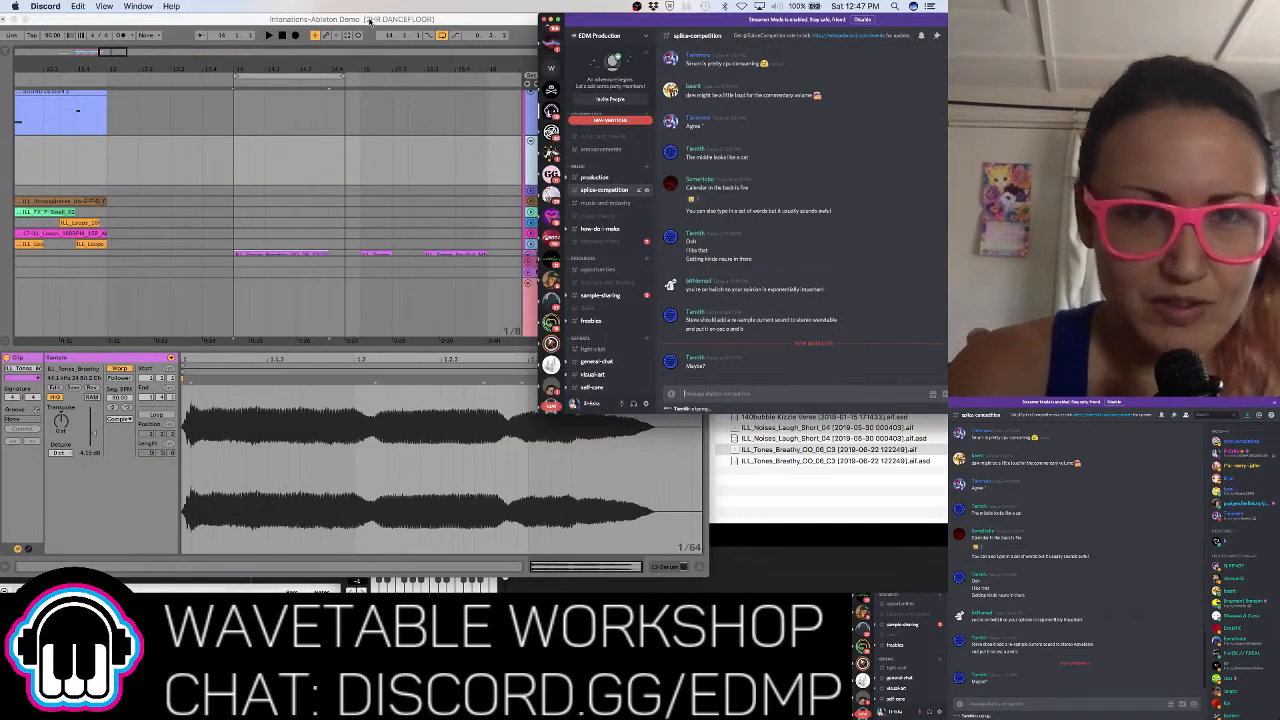
pyautogui.click(369, 20)
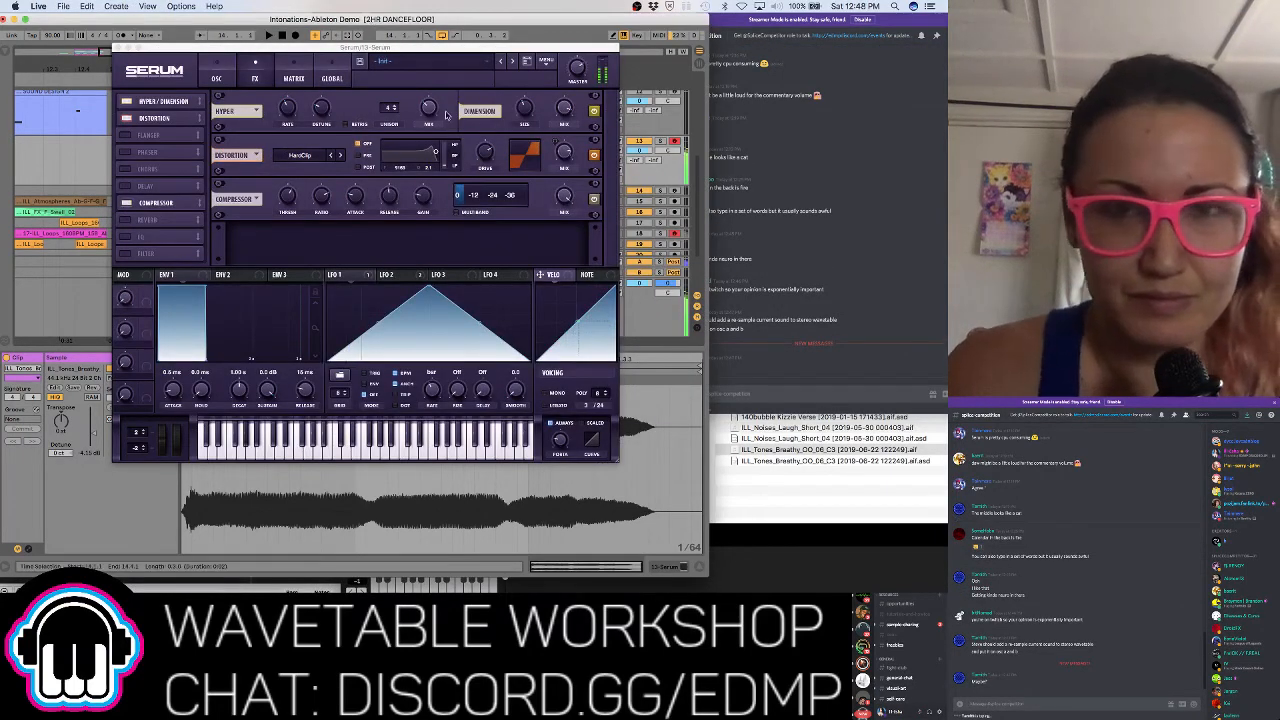
pyautogui.moveTo(566, 153); pyautogui.dragTo(575, 251)
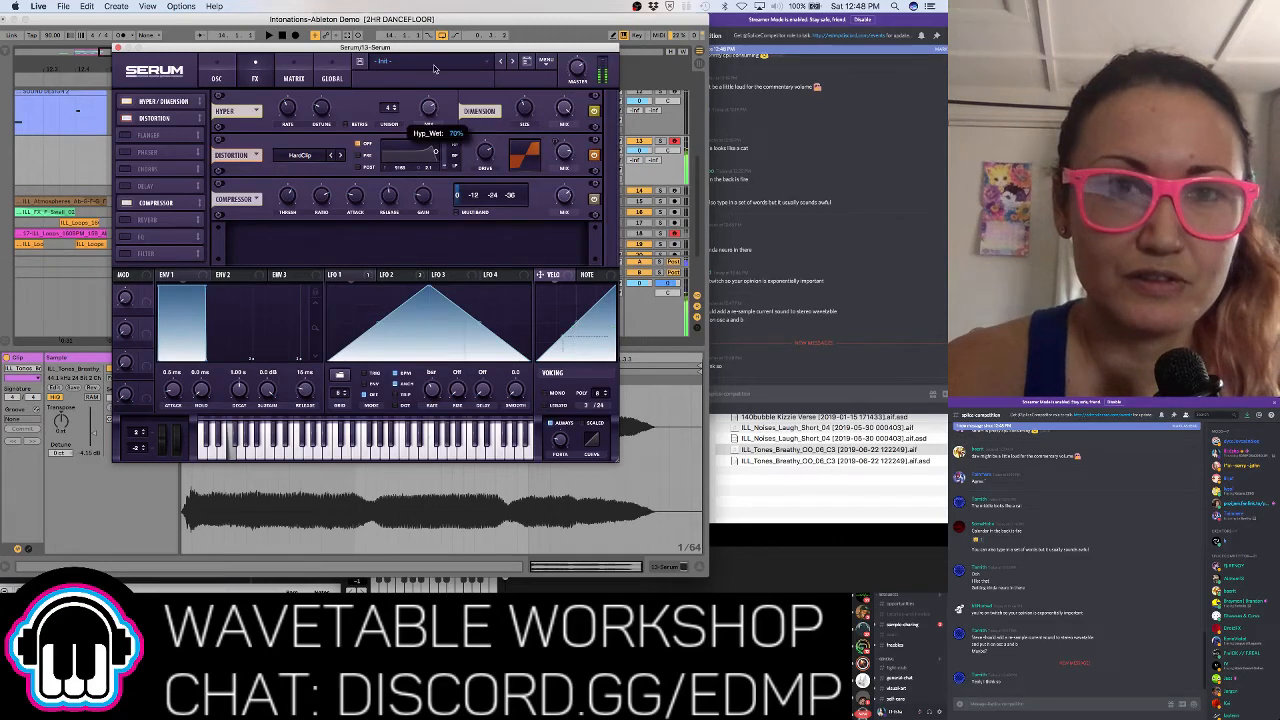
pyautogui.moveTo(429, 108); pyautogui.dragTo(432, 124)
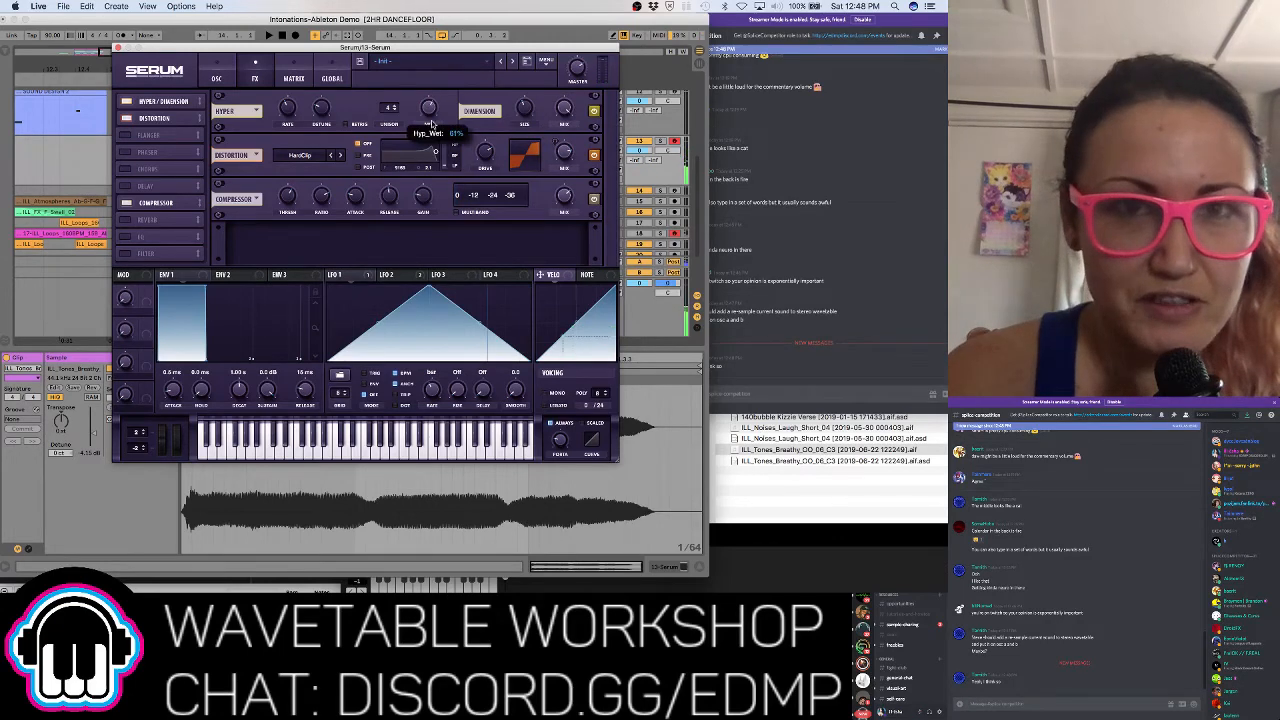
# Return to the oscillator view and resample the sound with the added Hyper effect to A+B (Stereo)
pyautogui.click(545, 61)
pyautogui.click(546, 62)
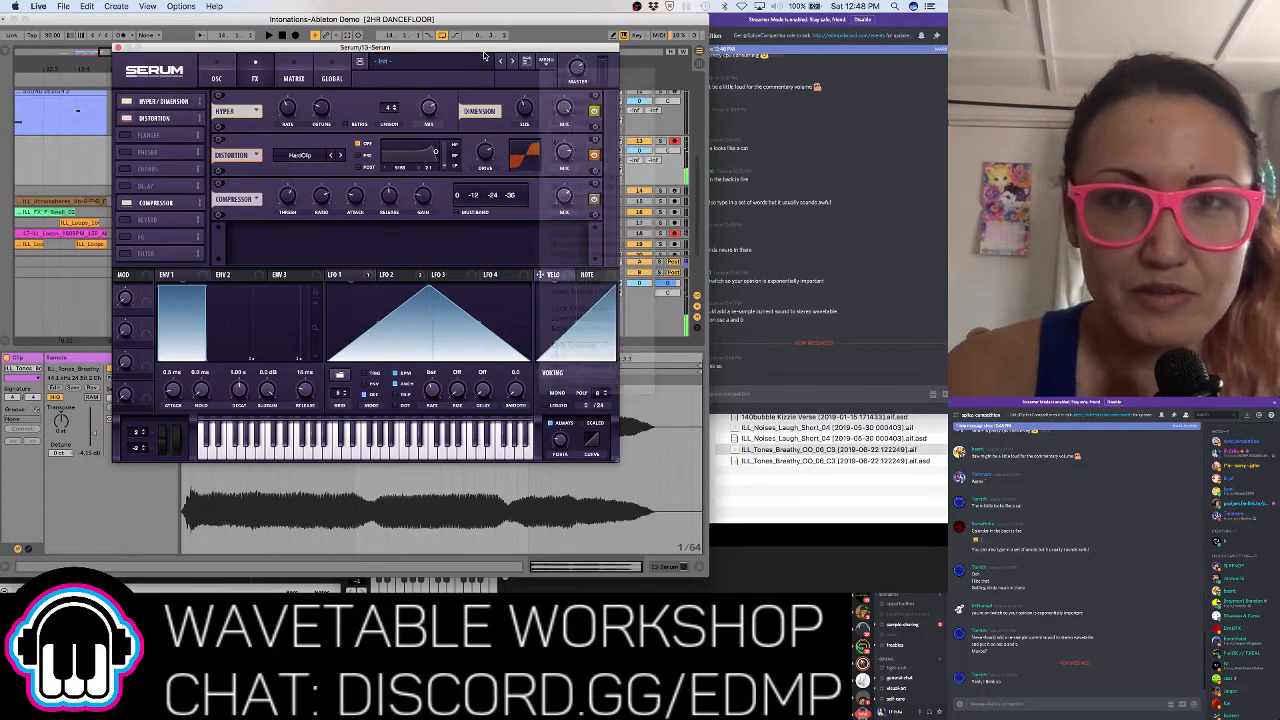
pyautogui.click(548, 64)
pyautogui.click(550, 43)
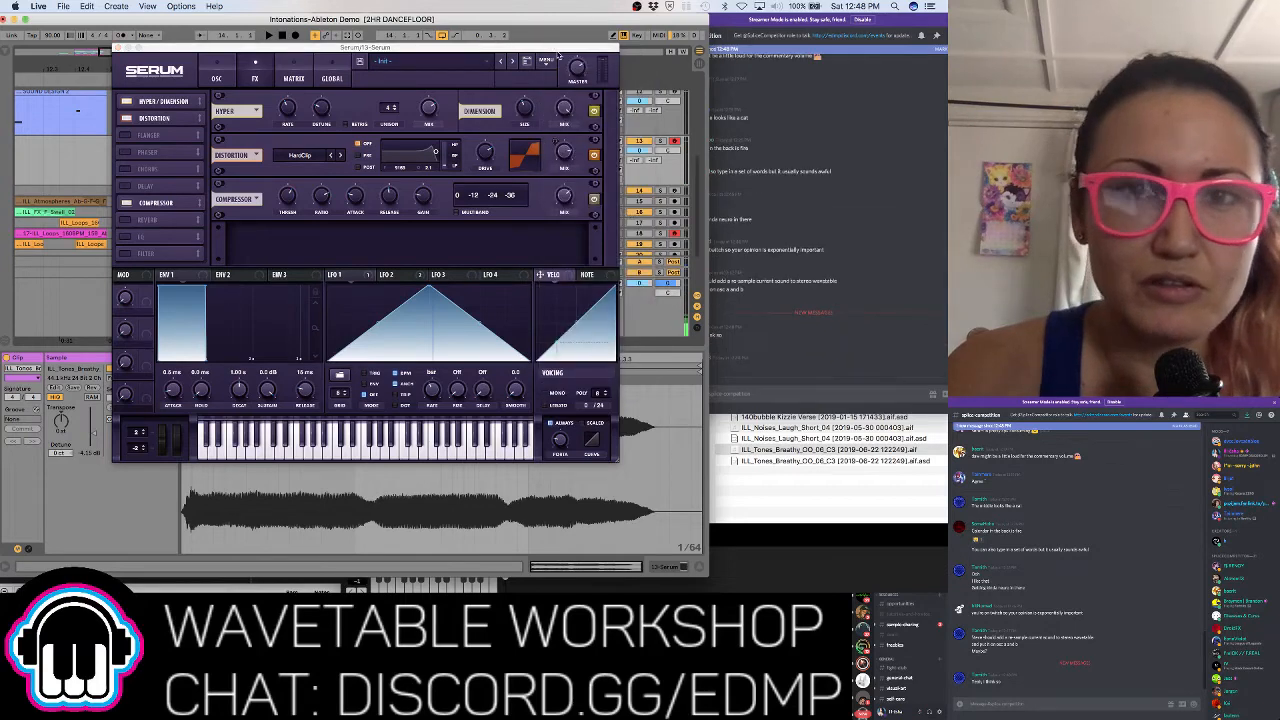
pyautogui.click(226, 78)
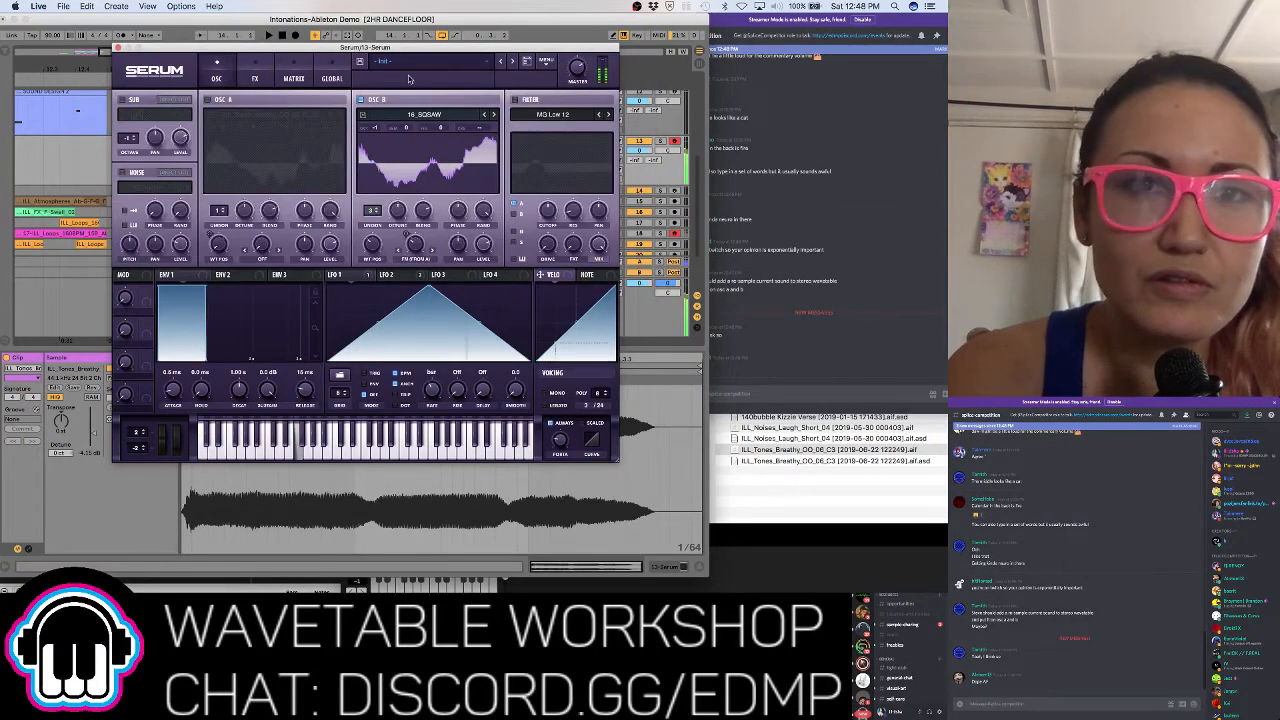
pyautogui.click(547, 63)
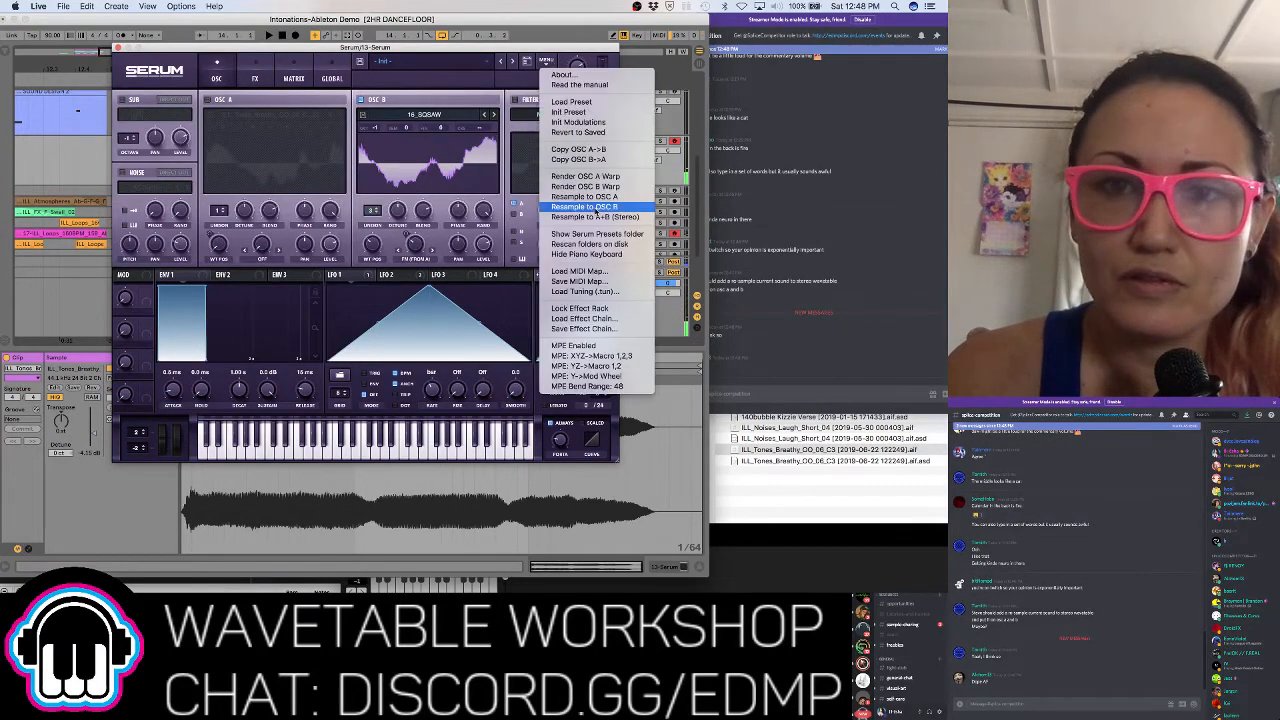
pyautogui.click(597, 216)
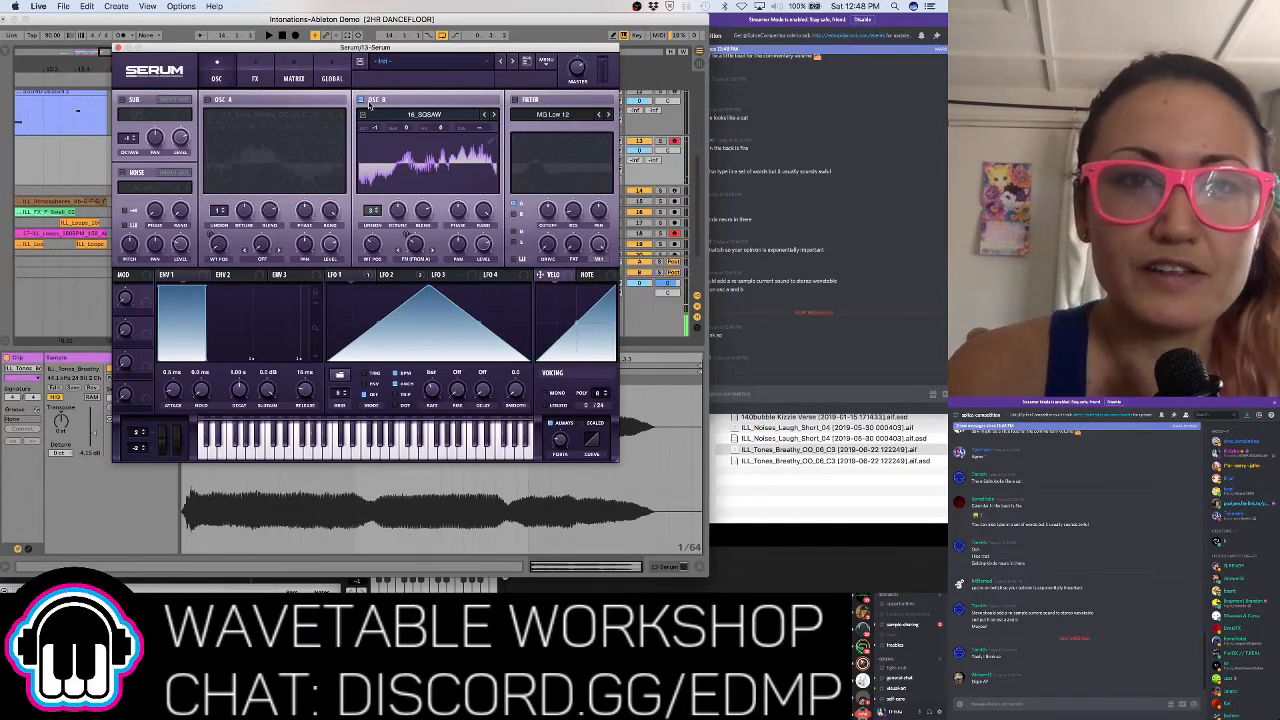
# Switch off the Distortion, Hyper/Dimension and Compressor effects and return to the oscillator view
pyautogui.click(309, 78)
pyautogui.click(255, 78)
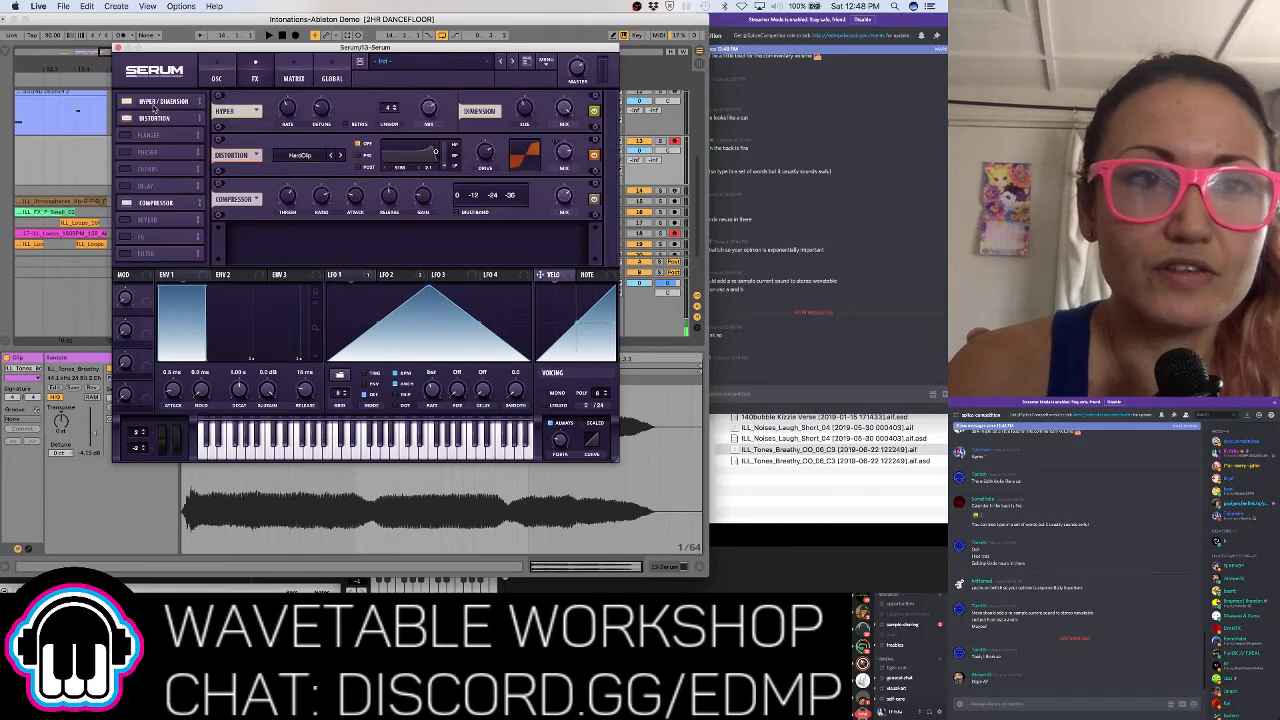
pyautogui.click(127, 117)
pyautogui.click(126, 101)
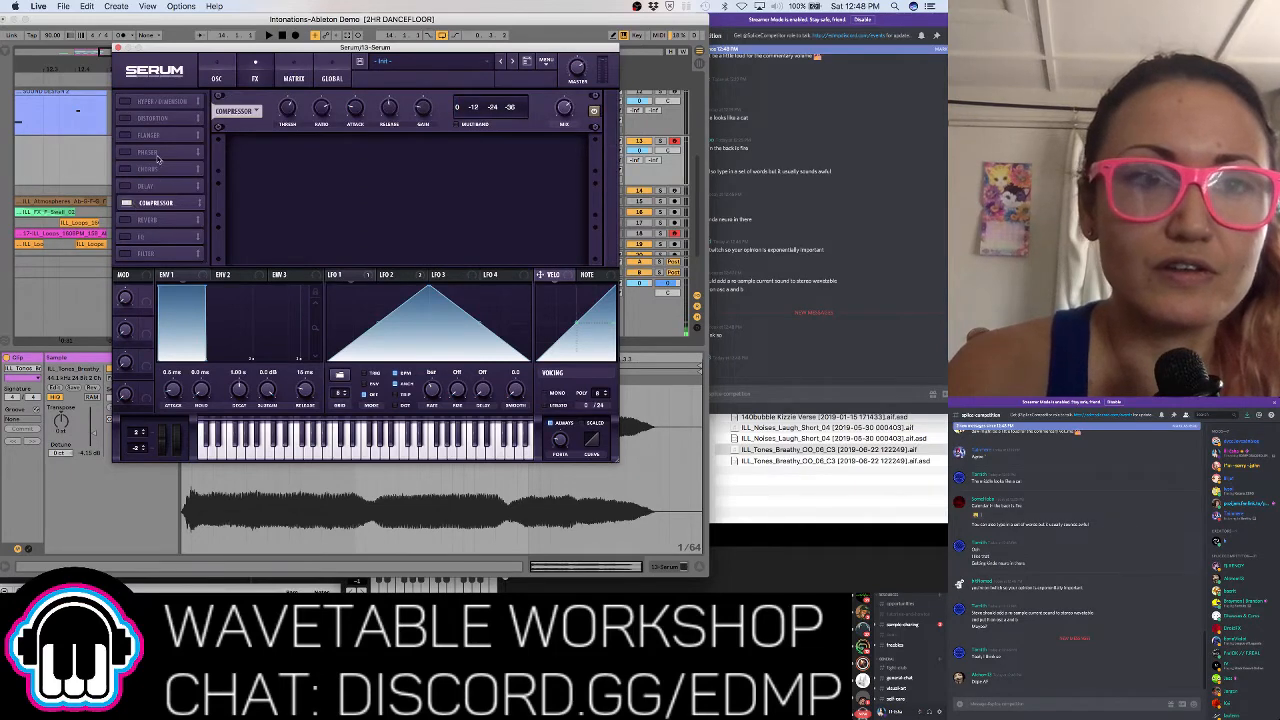
pyautogui.click(126, 203)
pyautogui.click(215, 78)
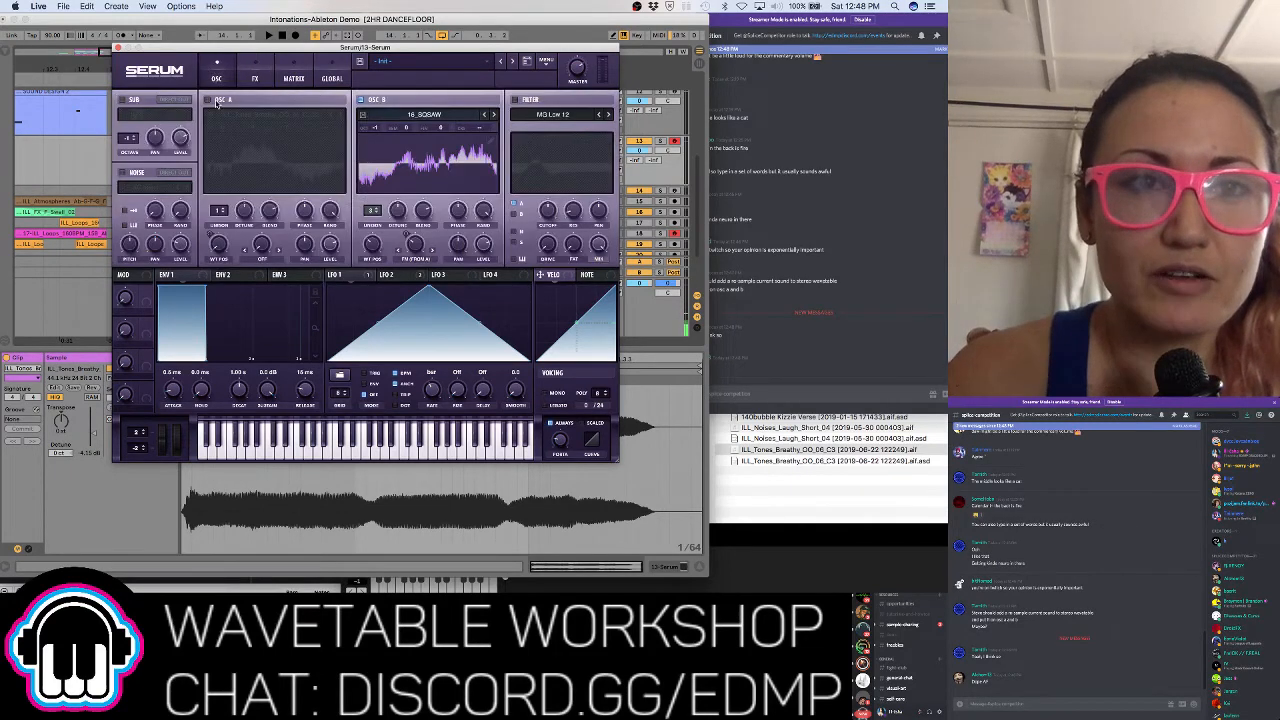
# Turn on oscillator A alongside oscillator B and sweep both wavetable positions to audition the resampled stereo tables
pyautogui.click(207, 100)
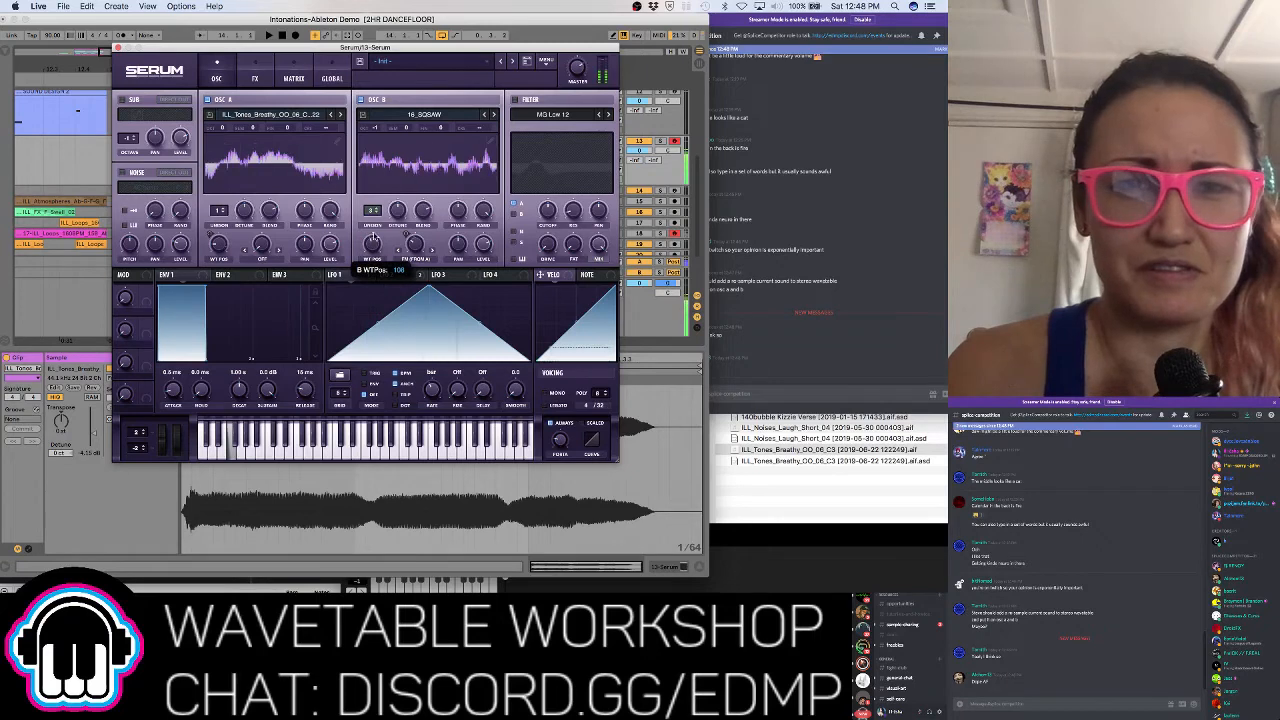
pyautogui.click(806, 228)
pyautogui.click(383, 284)
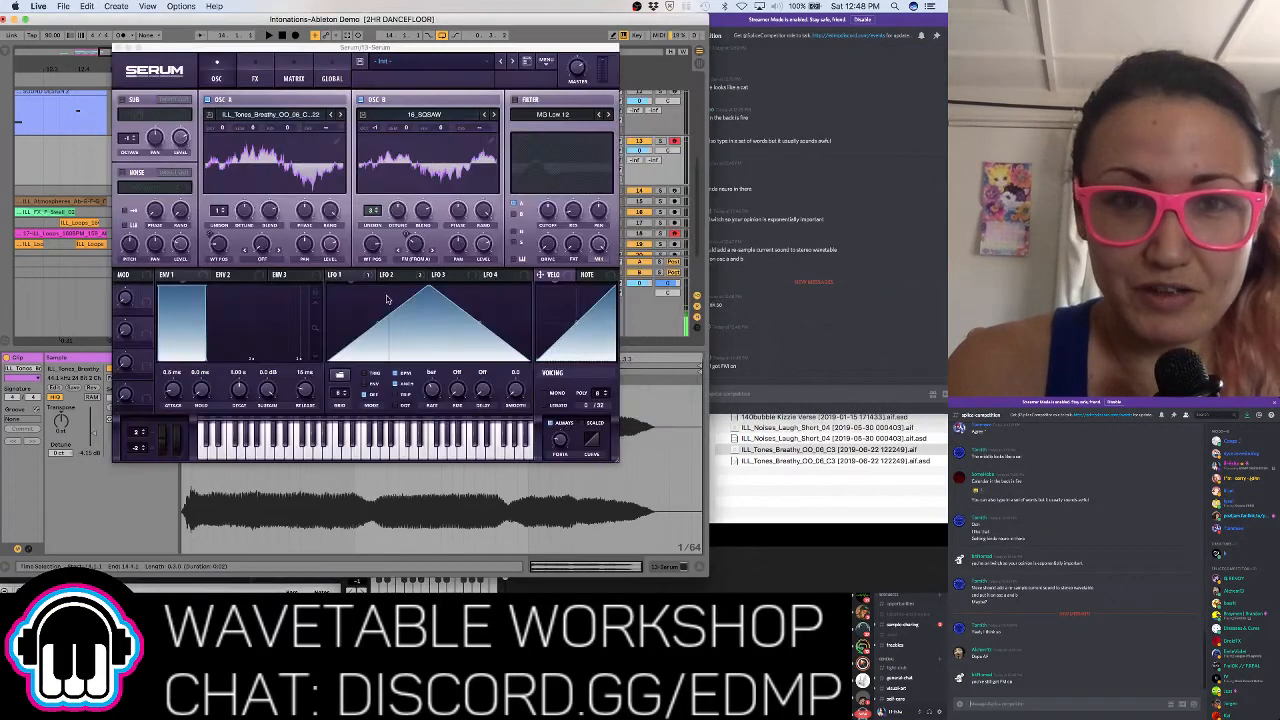
pyautogui.click(424, 260)
pyautogui.click(418, 271)
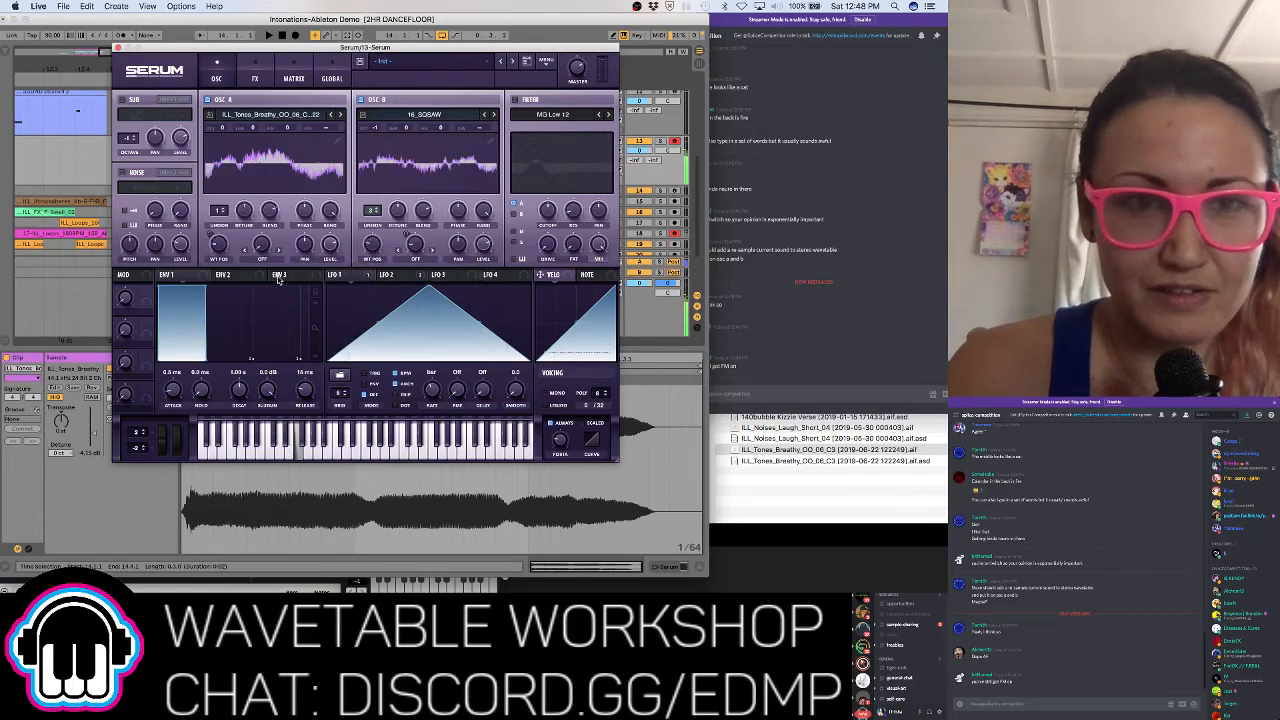
pyautogui.moveTo(219, 244); pyautogui.dragTo(219, 233)
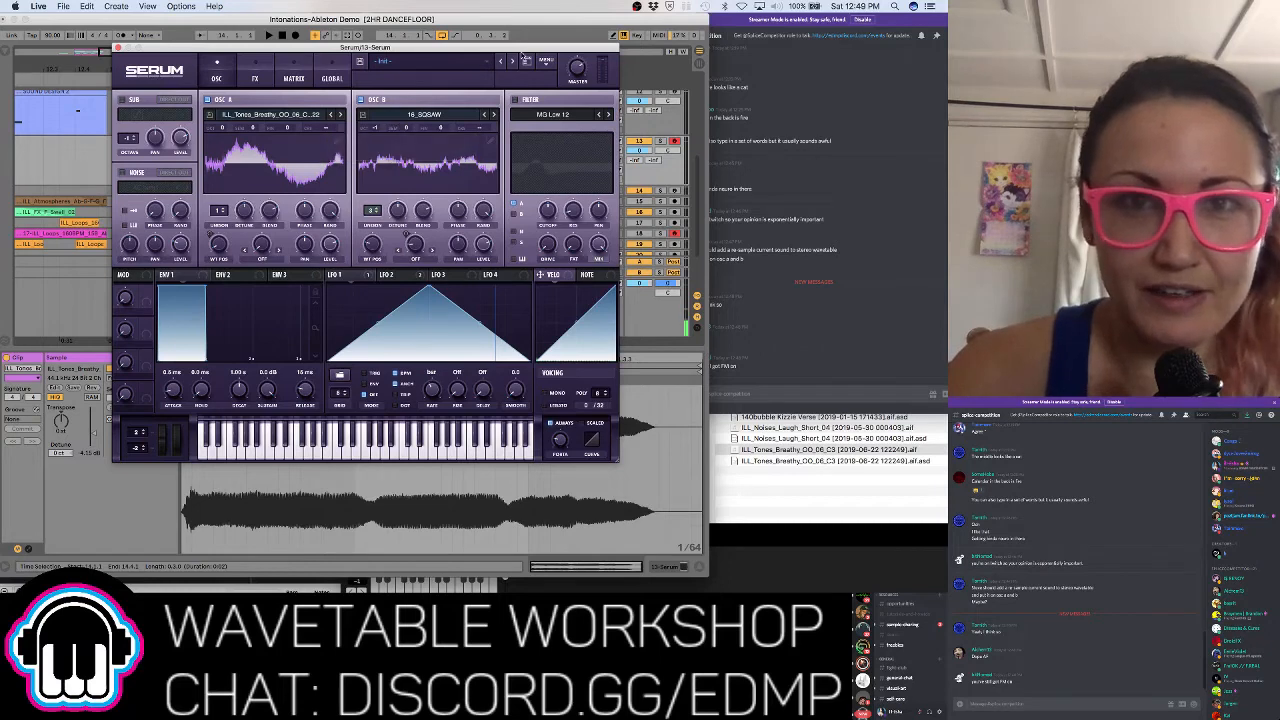
# Initialize the preset and open oscillator A's wavetable in the table editor
pyautogui.click(536, 63)
pyautogui.click(573, 114)
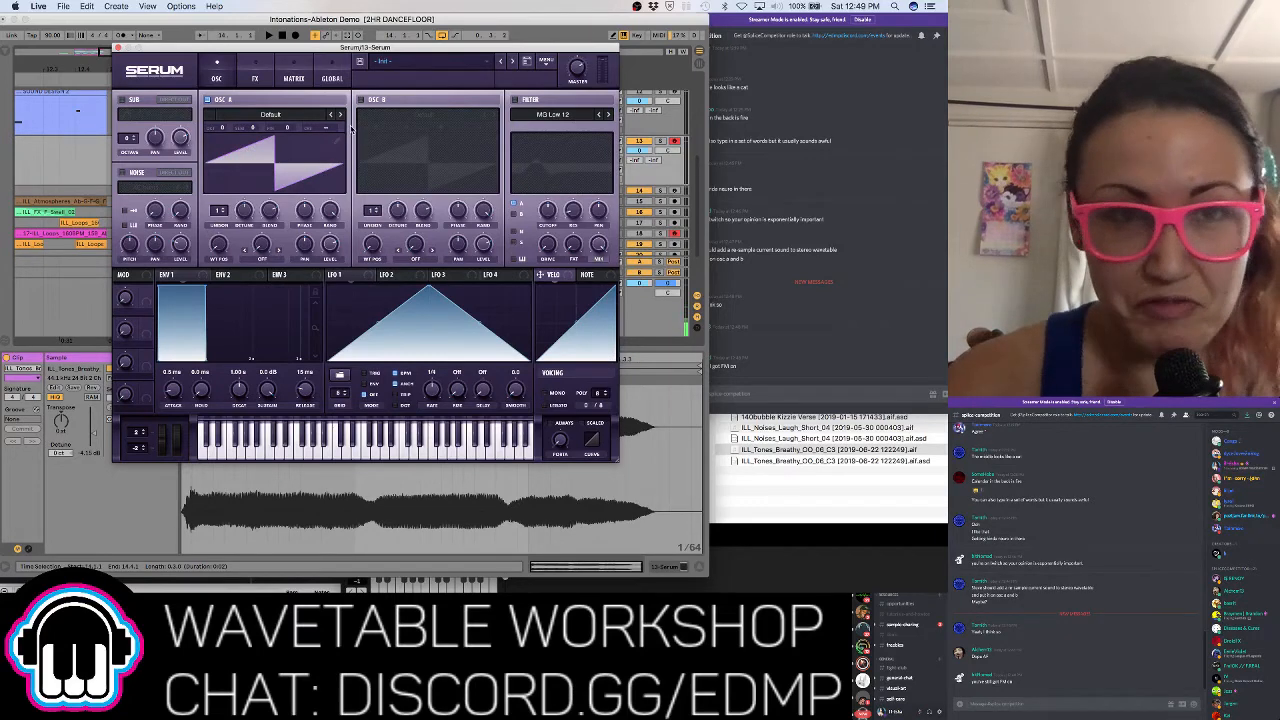
pyautogui.click(337, 143)
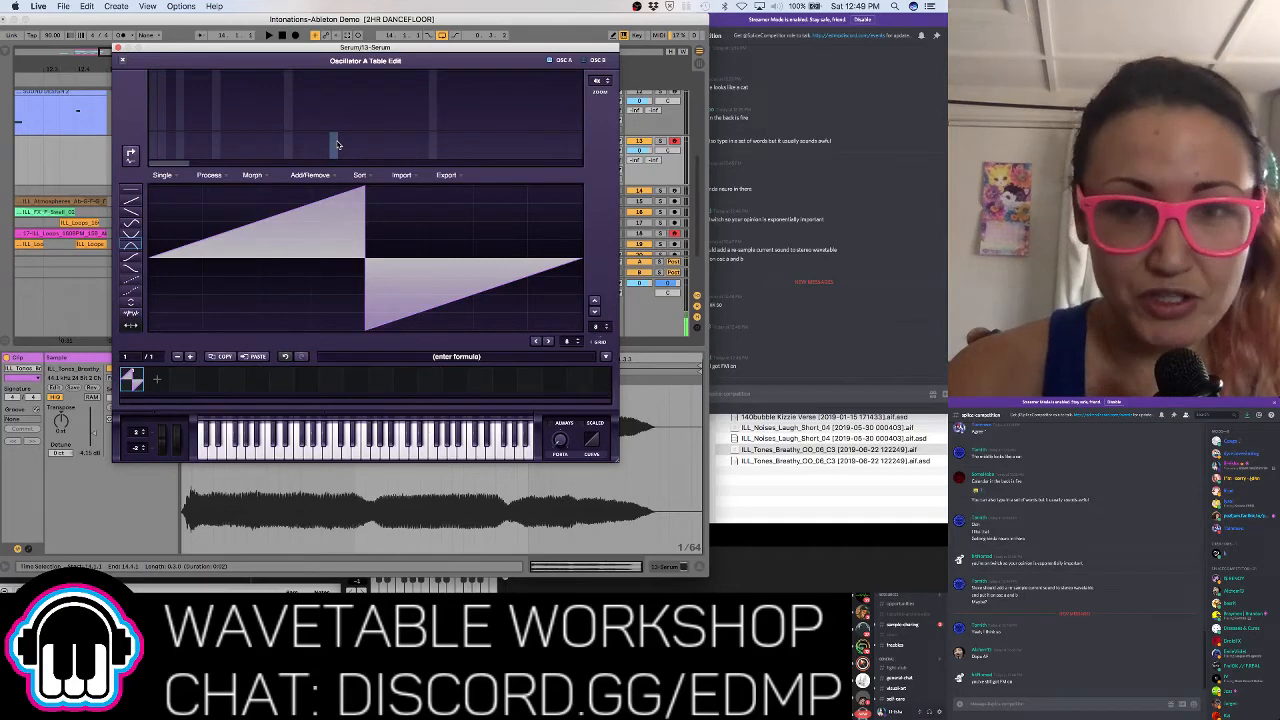
# Start an audio import via dynamic pitch follow and browse to the intonations sample pack folder
pyautogui.click(400, 175)
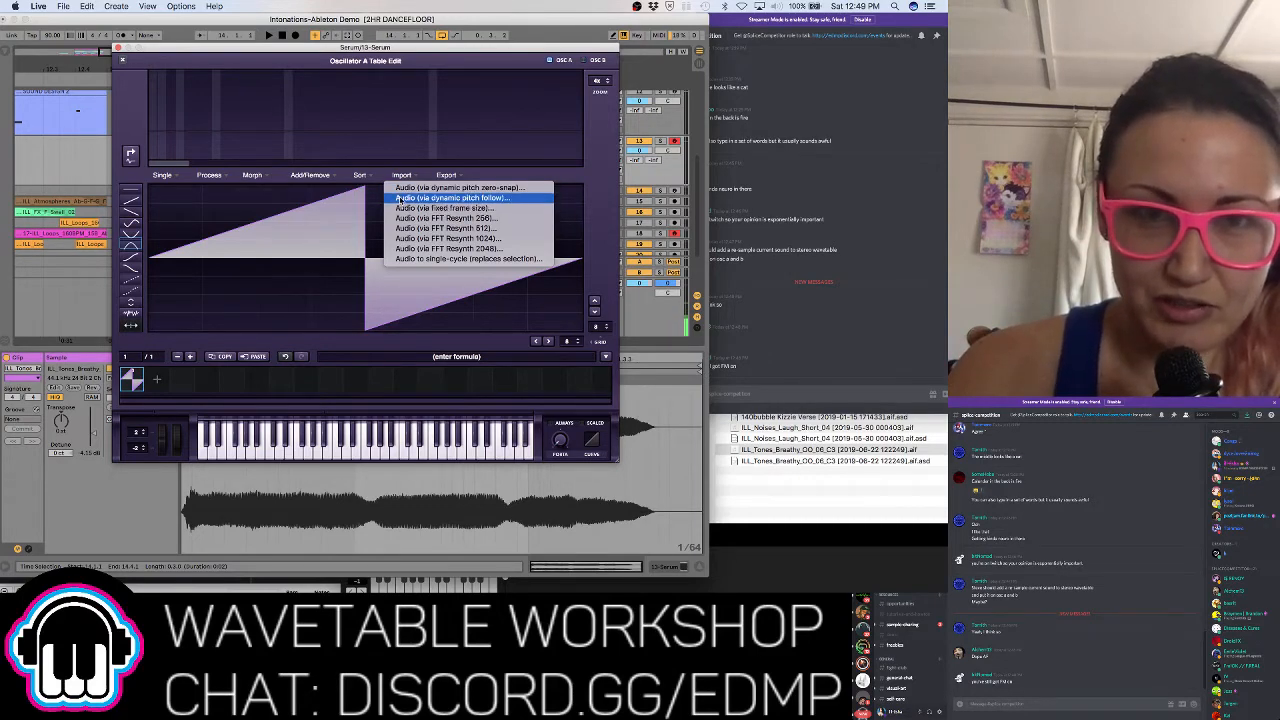
pyautogui.click(398, 198)
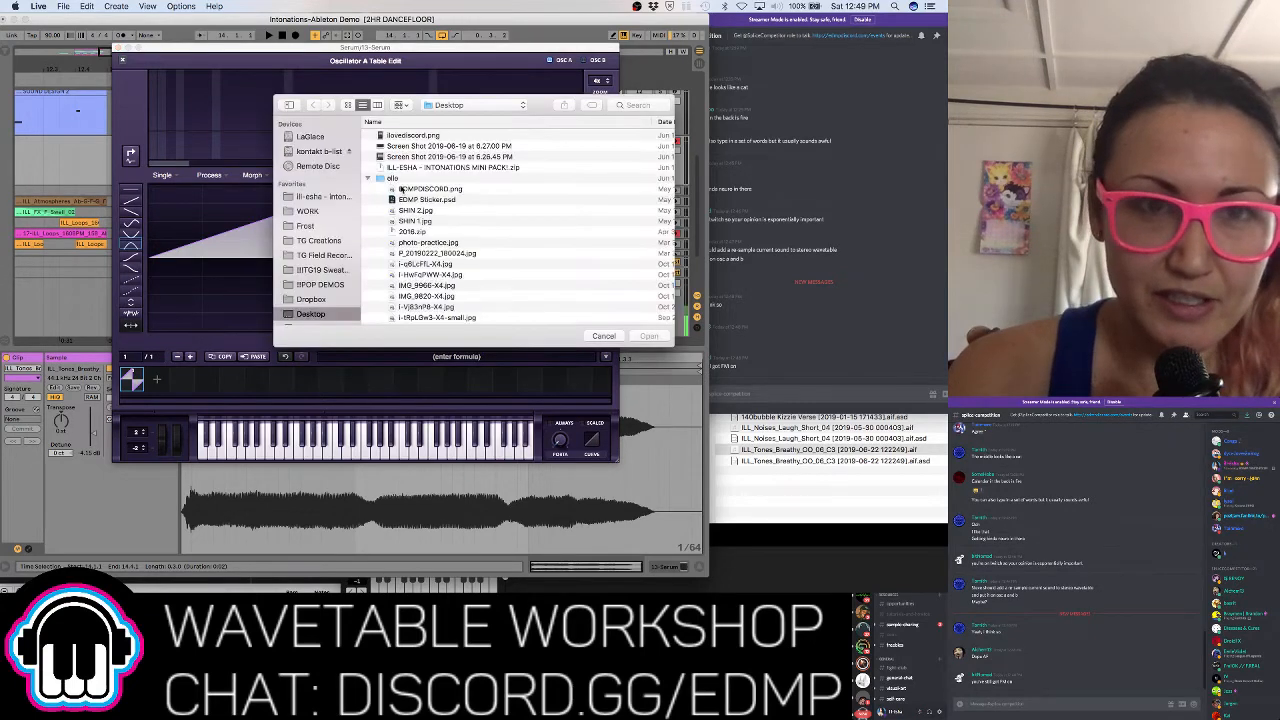
pyautogui.click(330, 198)
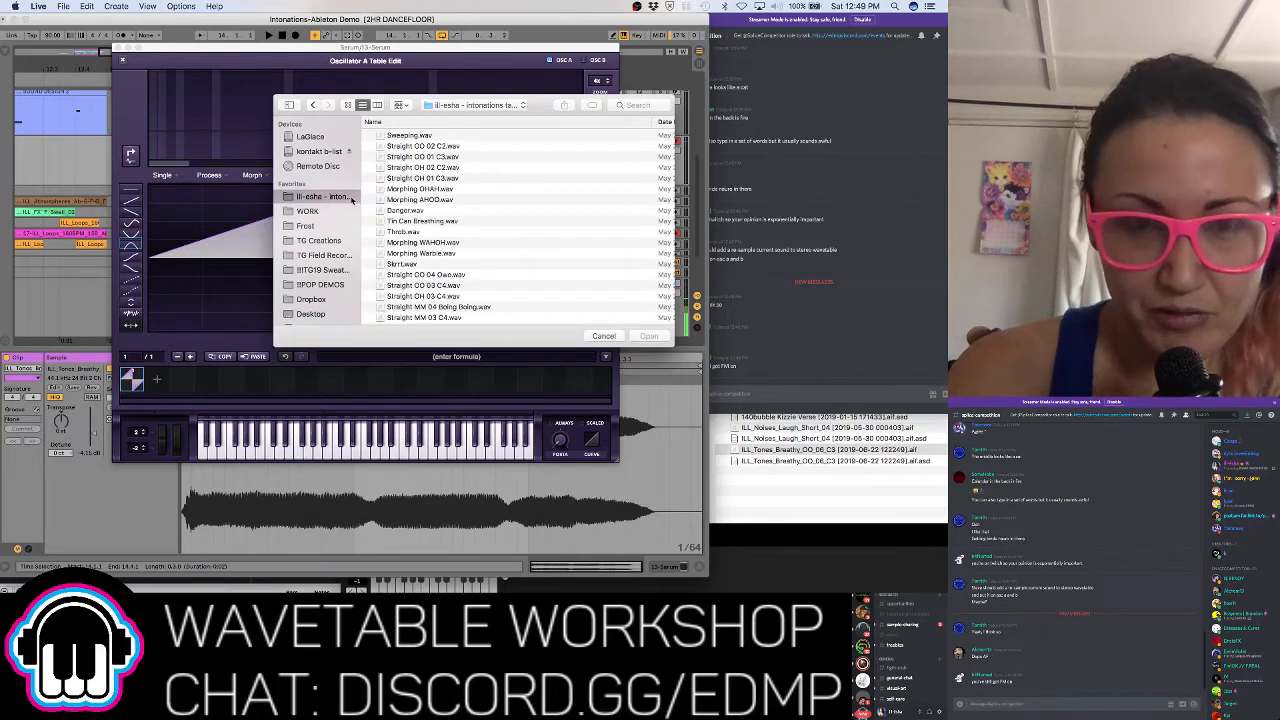
pyautogui.click(468, 105)
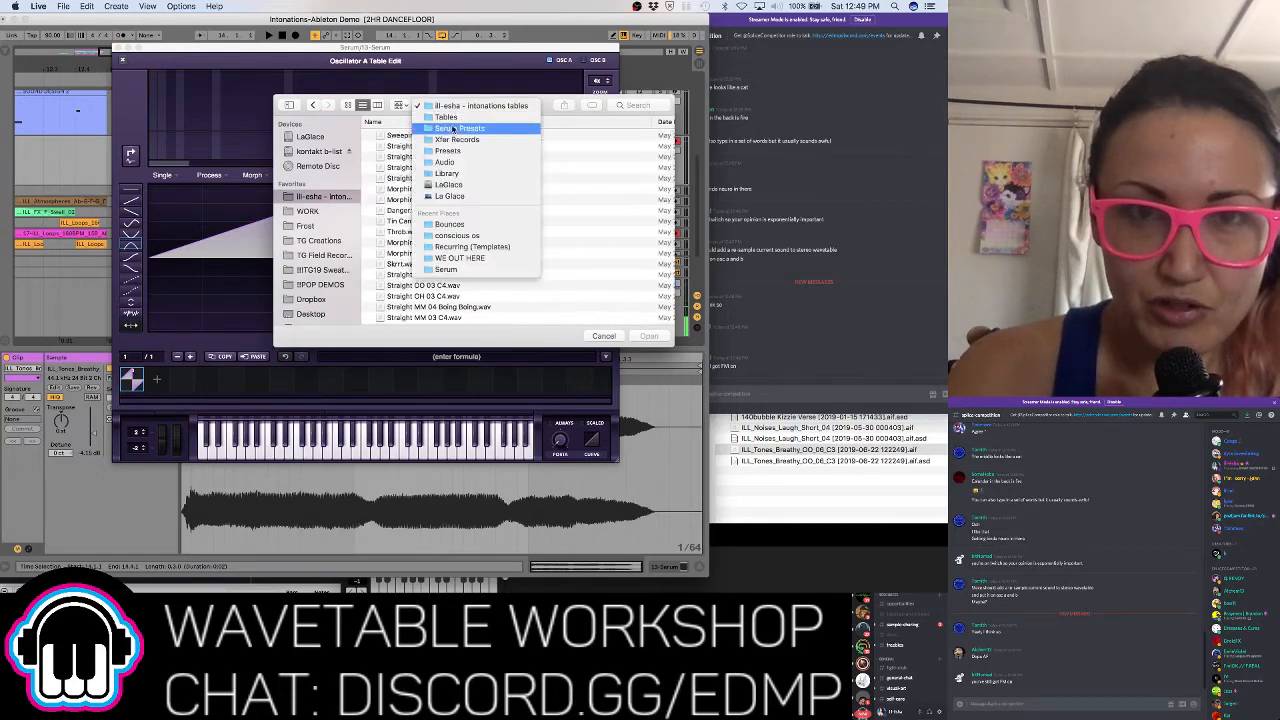
pyautogui.click(331, 220)
pyautogui.scroll(-6, 320, 250)
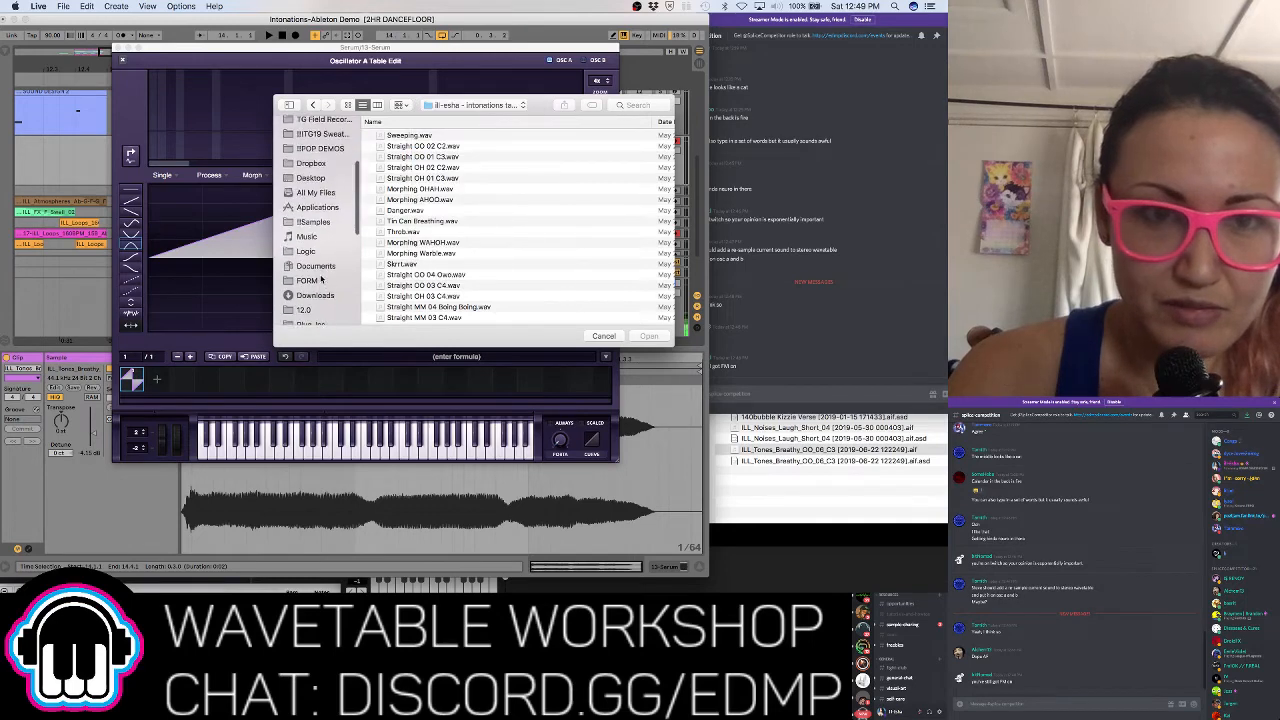
pyautogui.scroll(-2, 320, 280)
pyautogui.click(320, 261)
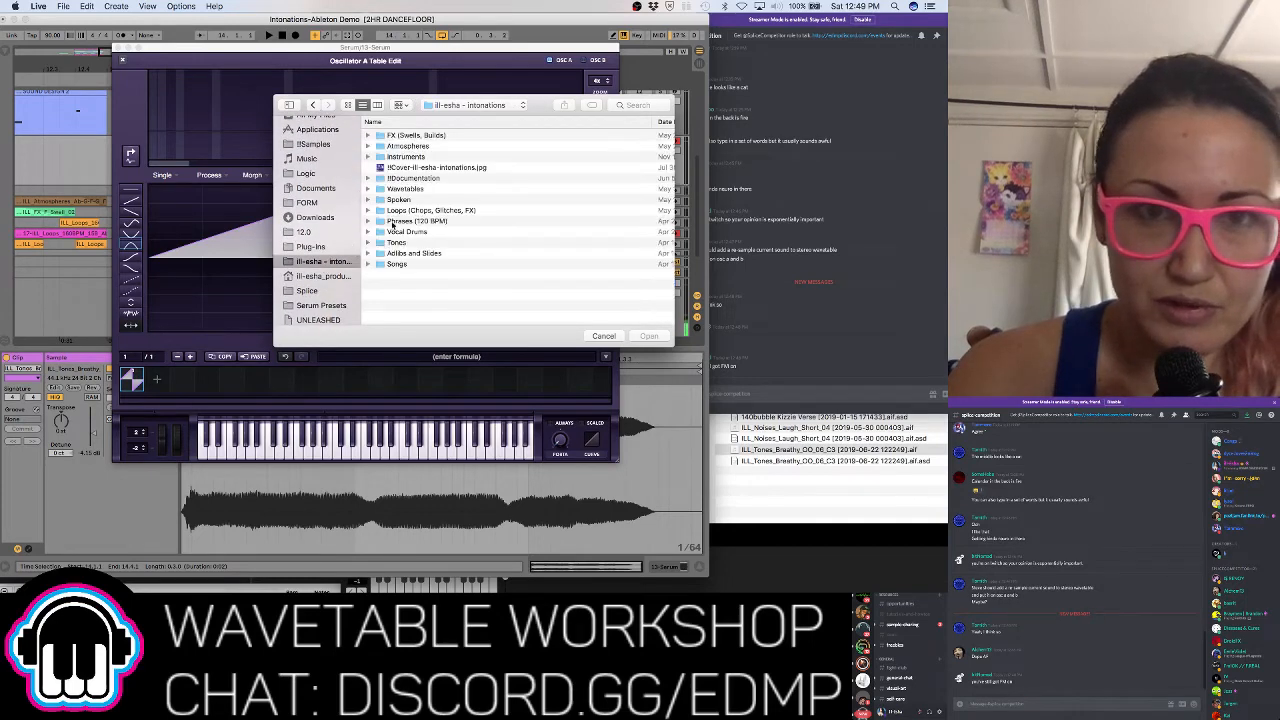
# Import ILL_VocalDrums_LoopGroove_05.wav from the Loop Grooves folder inside Vocal Drums as oscillator A's wavetable
pyautogui.click(407, 232)
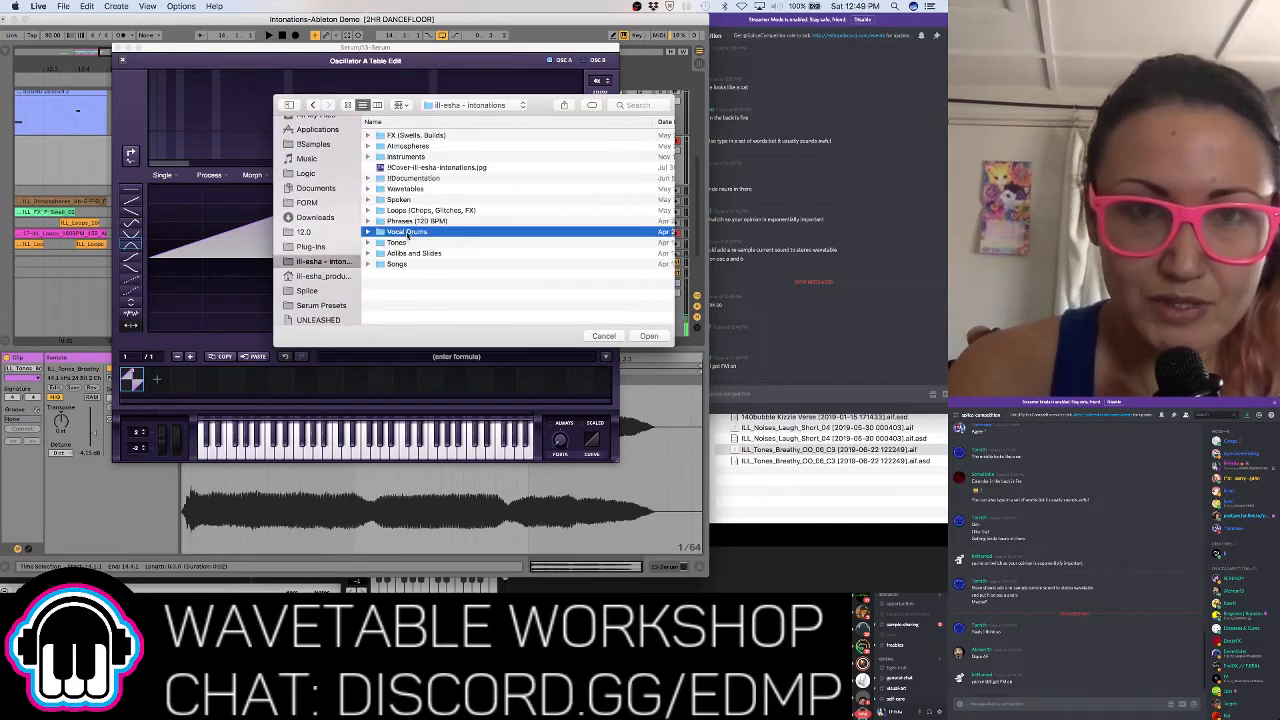
pyautogui.doubleClick(407, 232)
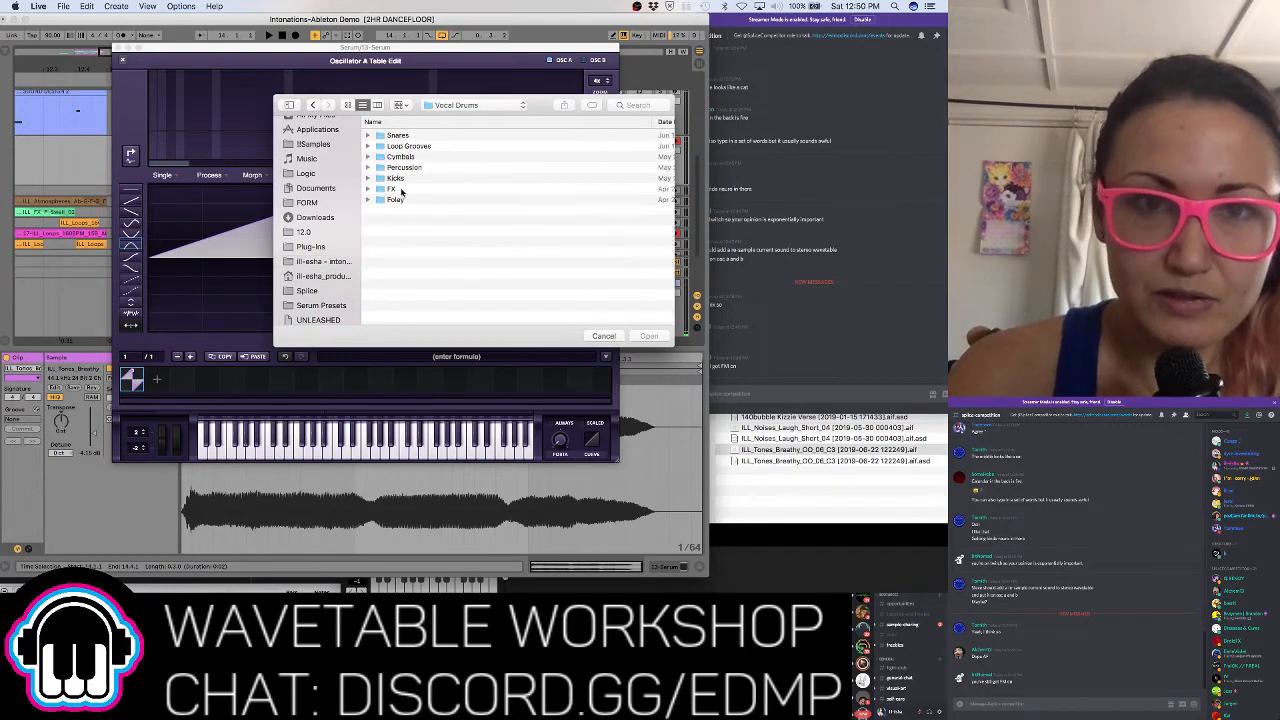
pyautogui.click(368, 147)
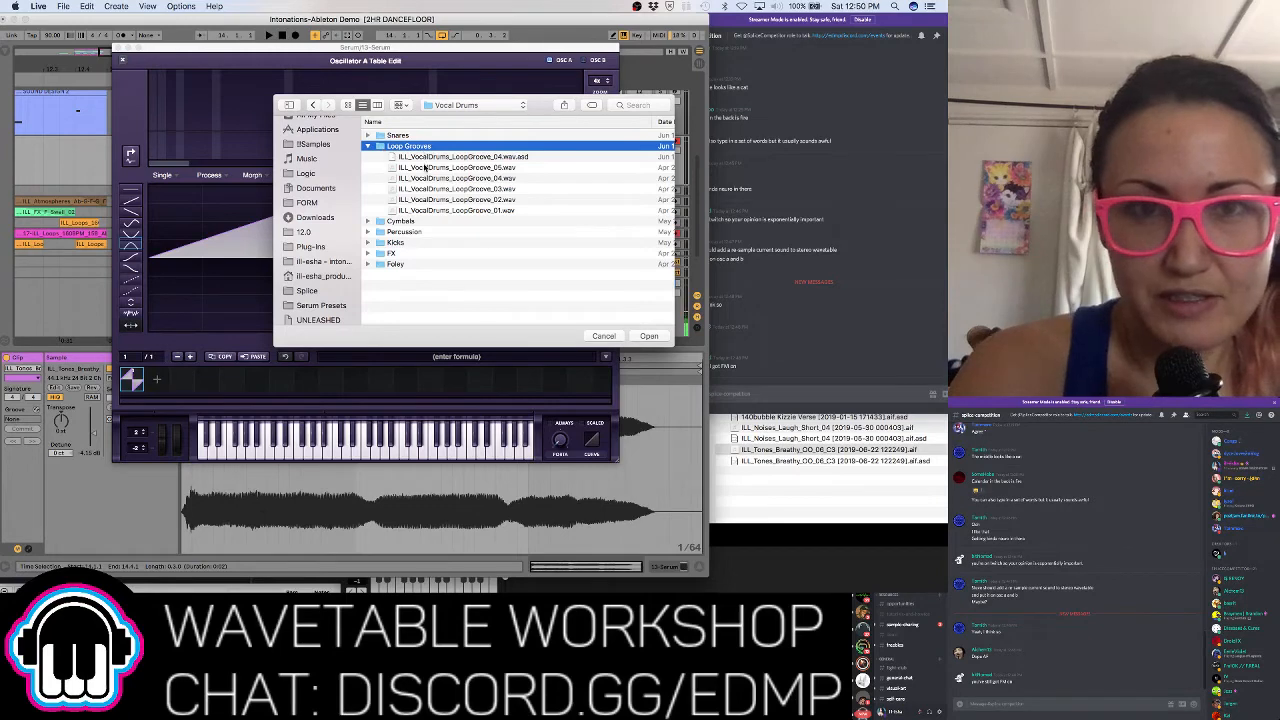
pyautogui.click(428, 167)
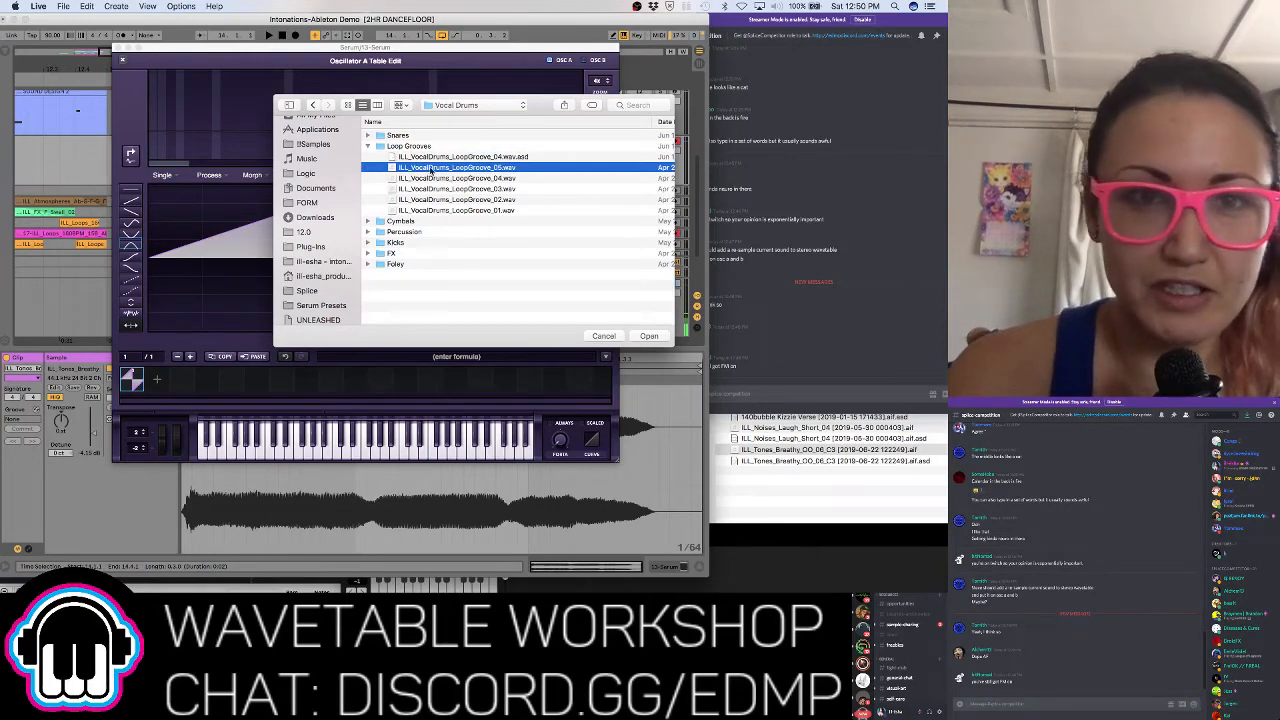
pyautogui.doubleClick(431, 168)
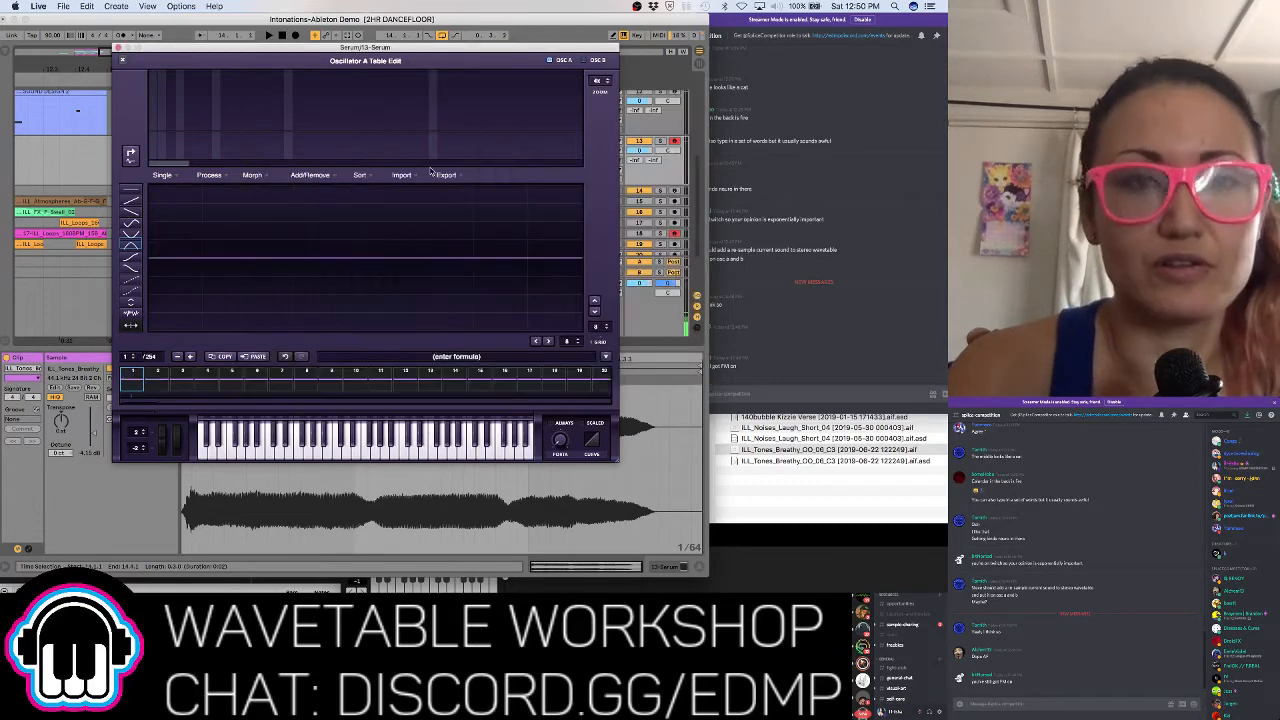
# Sweep oscillator A's wavetable position to audition the imported LoopGroove_05 table, and reopen its table editor
pyautogui.click(123, 62)
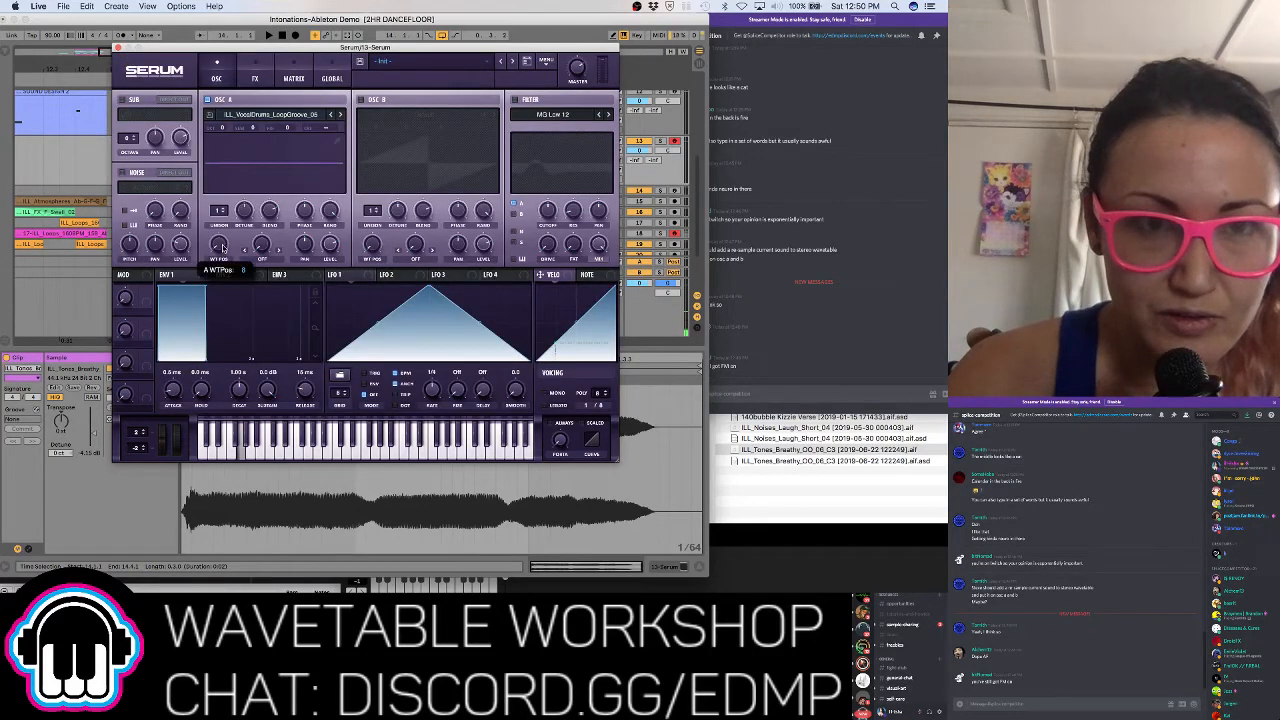
pyautogui.moveTo(235, 32); pyautogui.dragTo(245, 210)
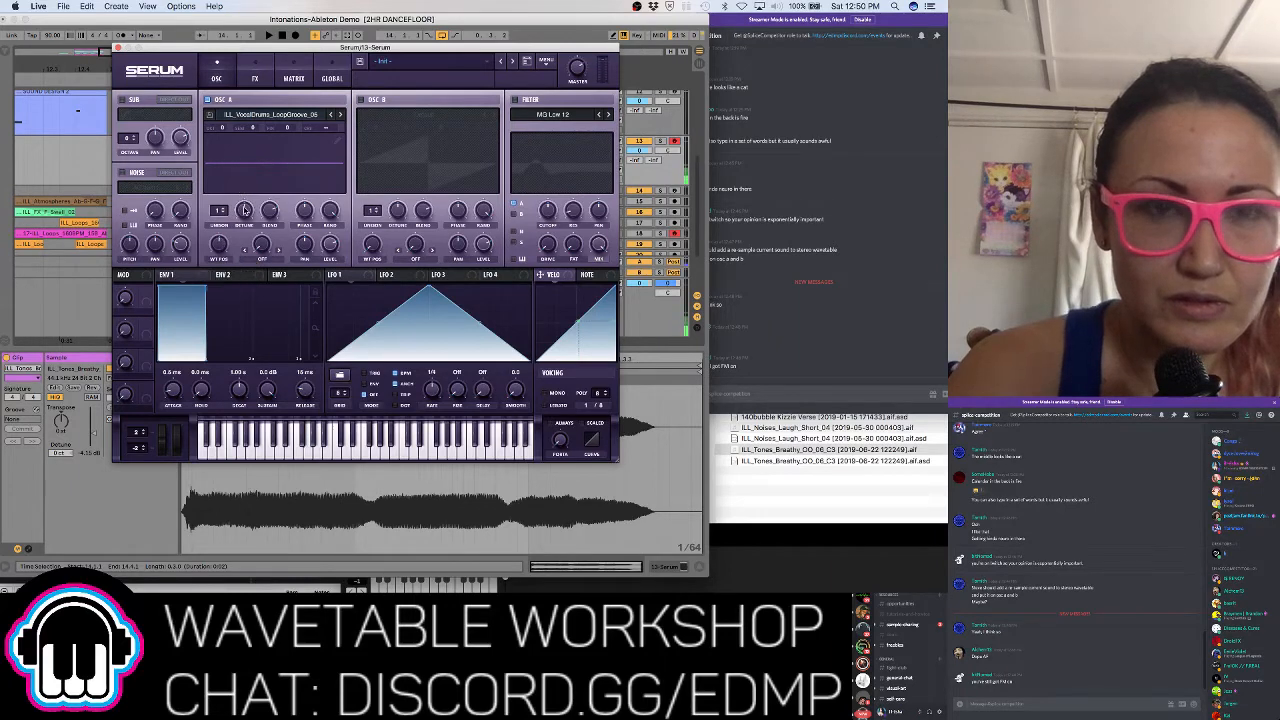
pyautogui.click(338, 143)
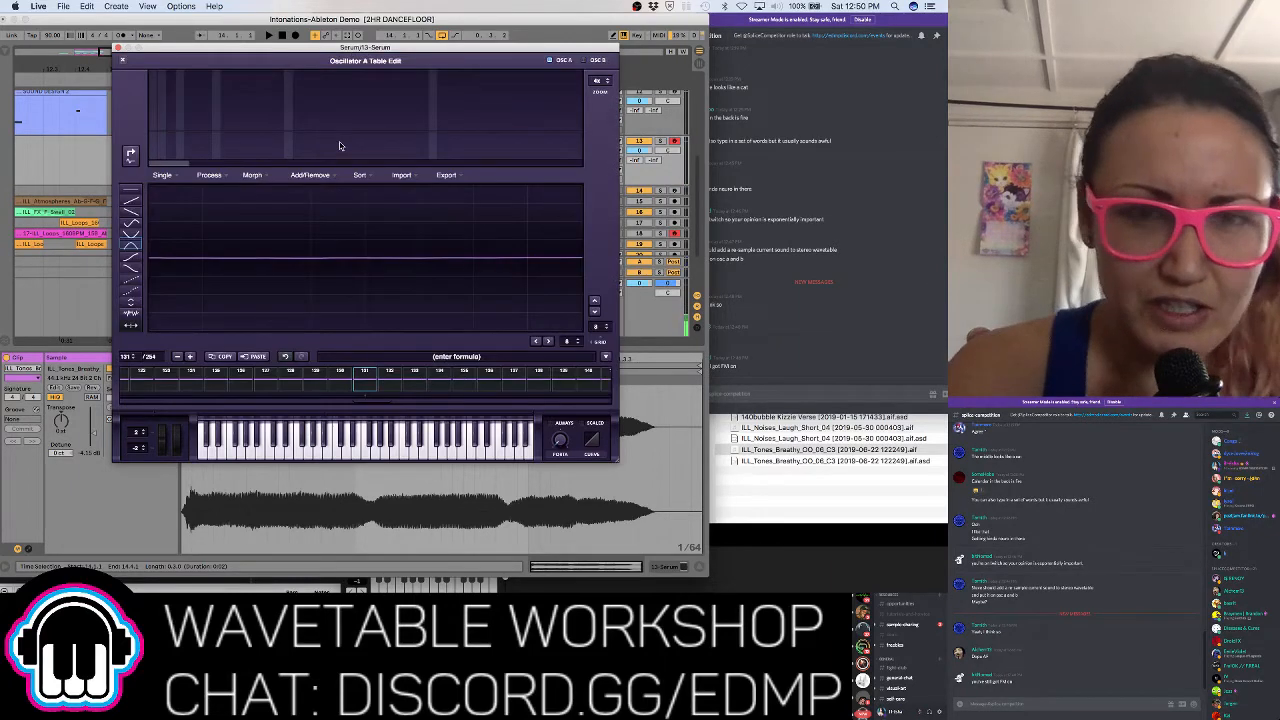
pyautogui.click(318, 175)
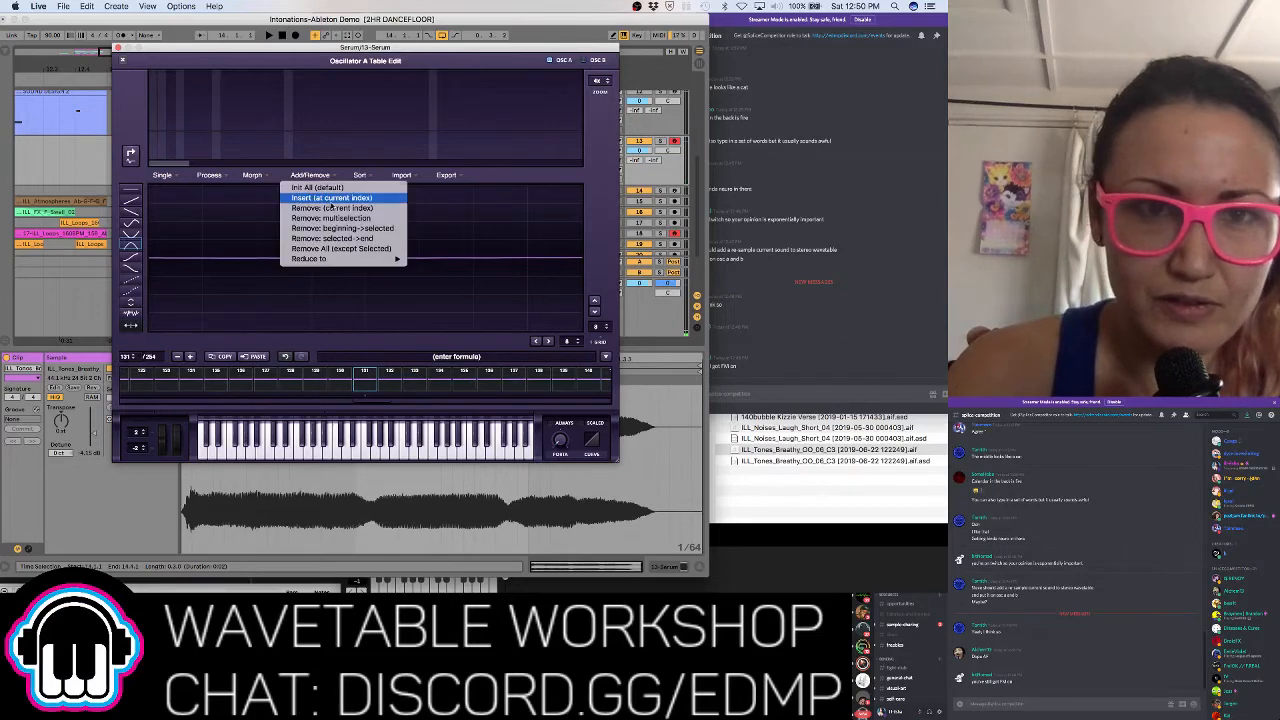
pyautogui.click(331, 199)
# Switch to Finder and open the Loop Grooves folder under Vocal Drums in the ill-esha - intonations folder
pyautogui.press('super+Tab')
pyautogui.press('super+Tab')
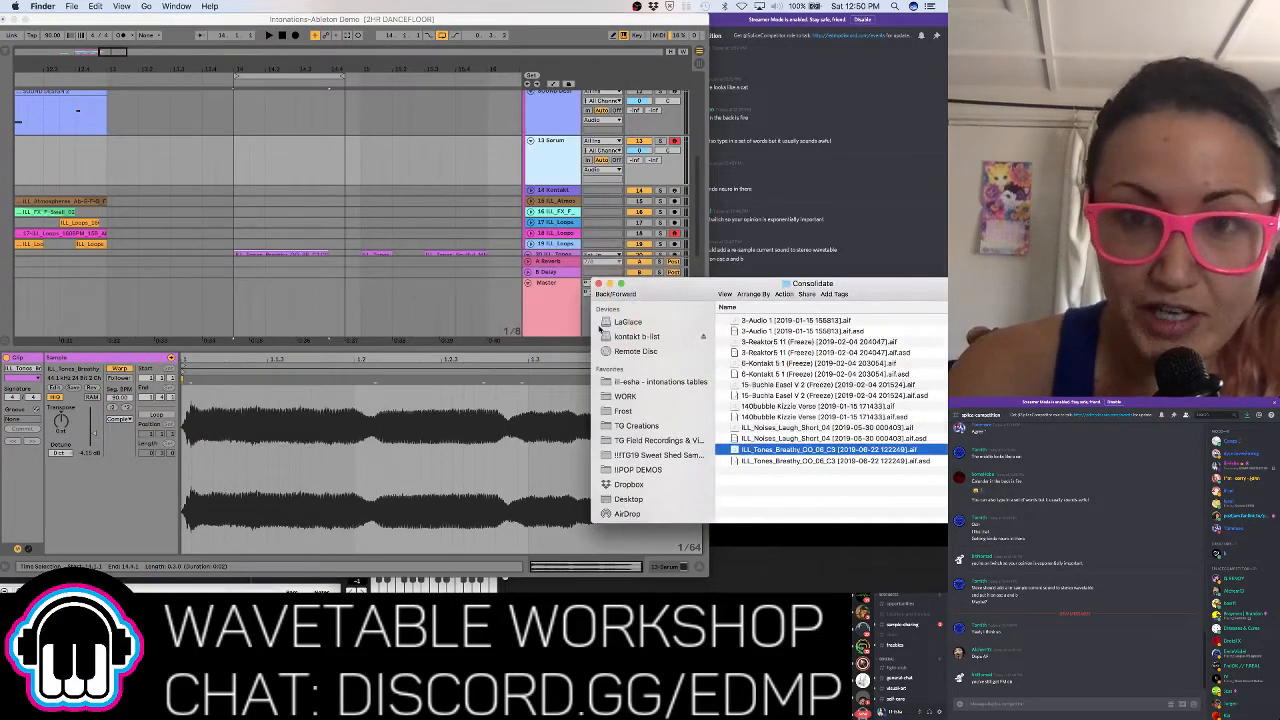
pyautogui.scroll(-5, 643, 430)
pyautogui.click(648, 506)
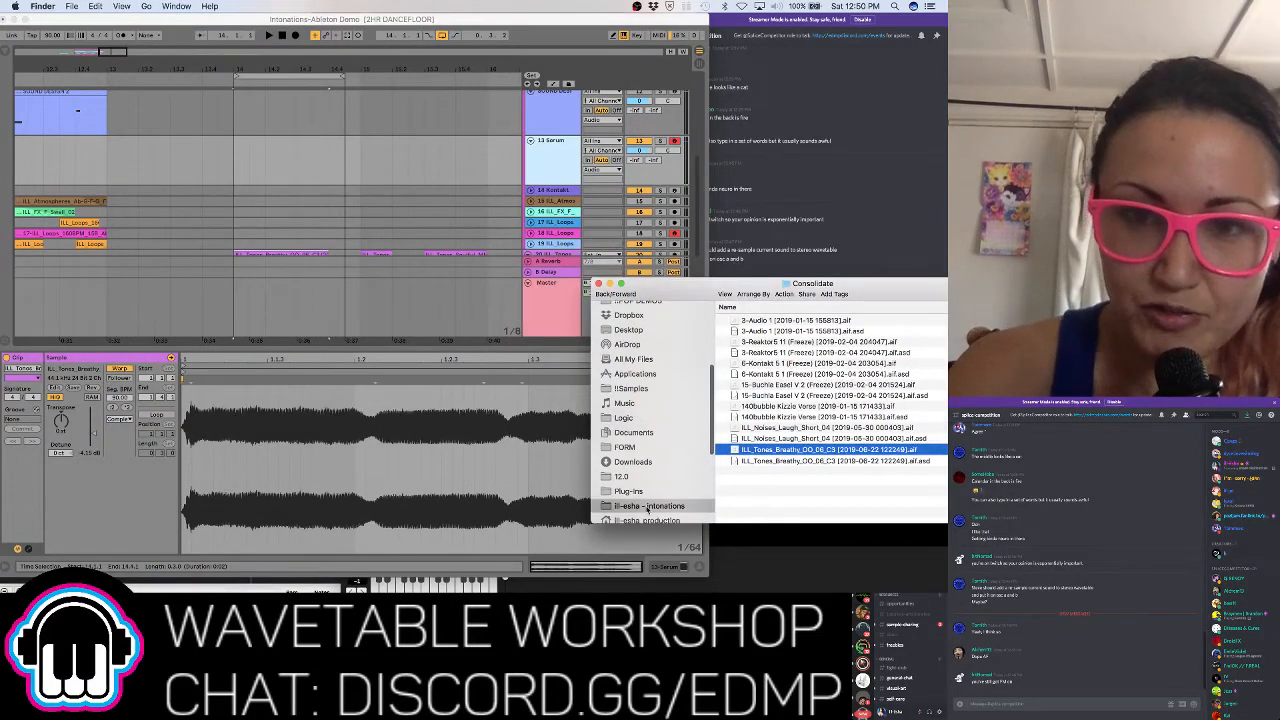
pyautogui.scroll(-2, 761, 412)
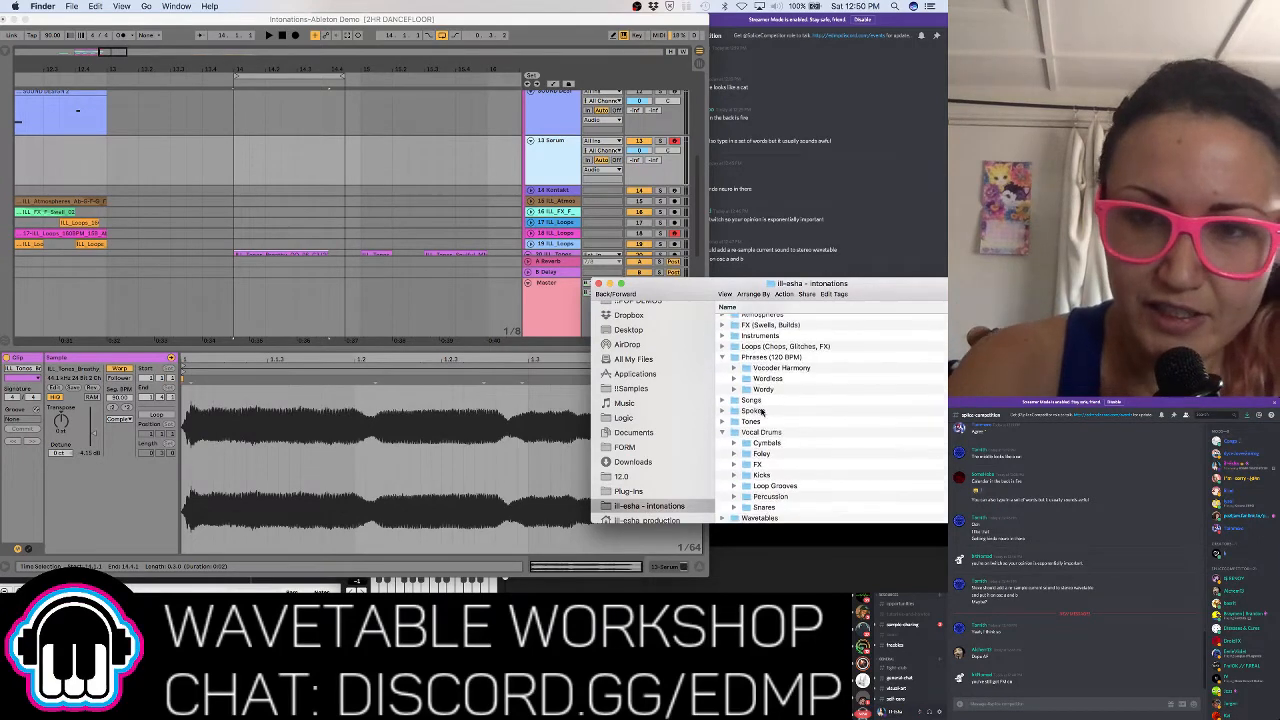
pyautogui.doubleClick(765, 488)
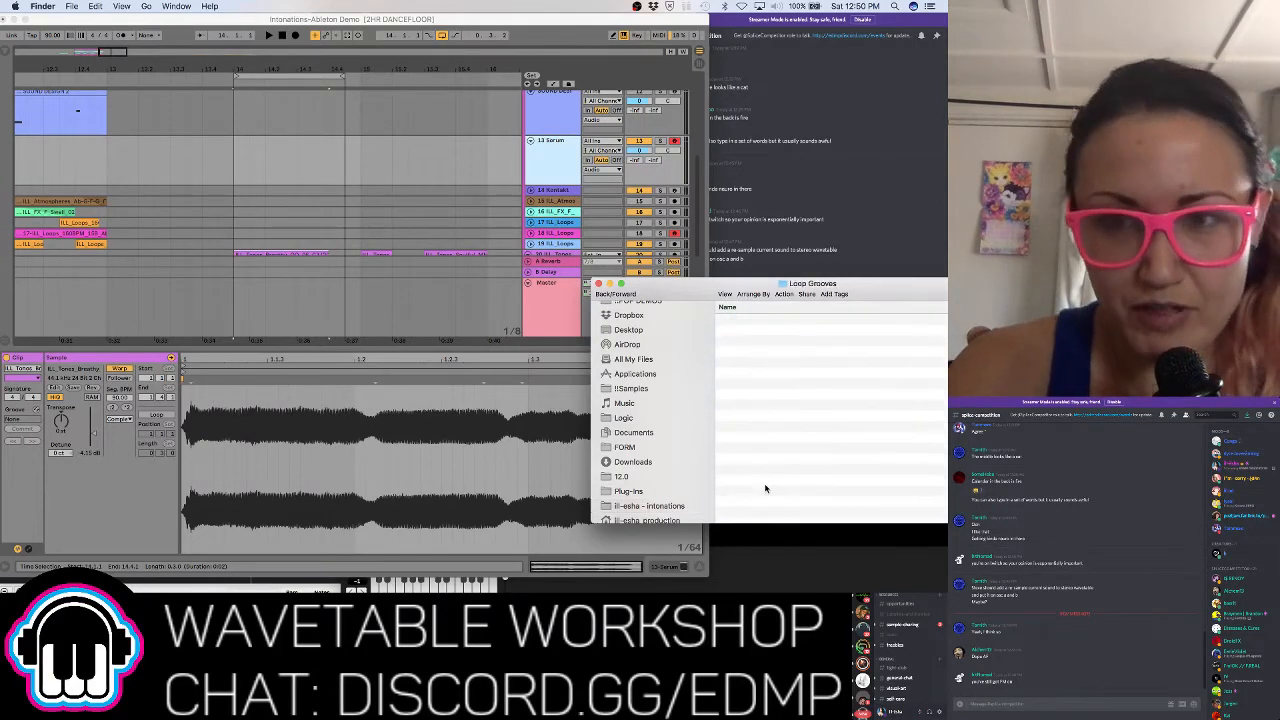
# Preview ILL_VocalDrums_LoopGroove_05.wav and ILL_VocalDrums_LoopGroove_03.wav
pyautogui.click(800, 374)
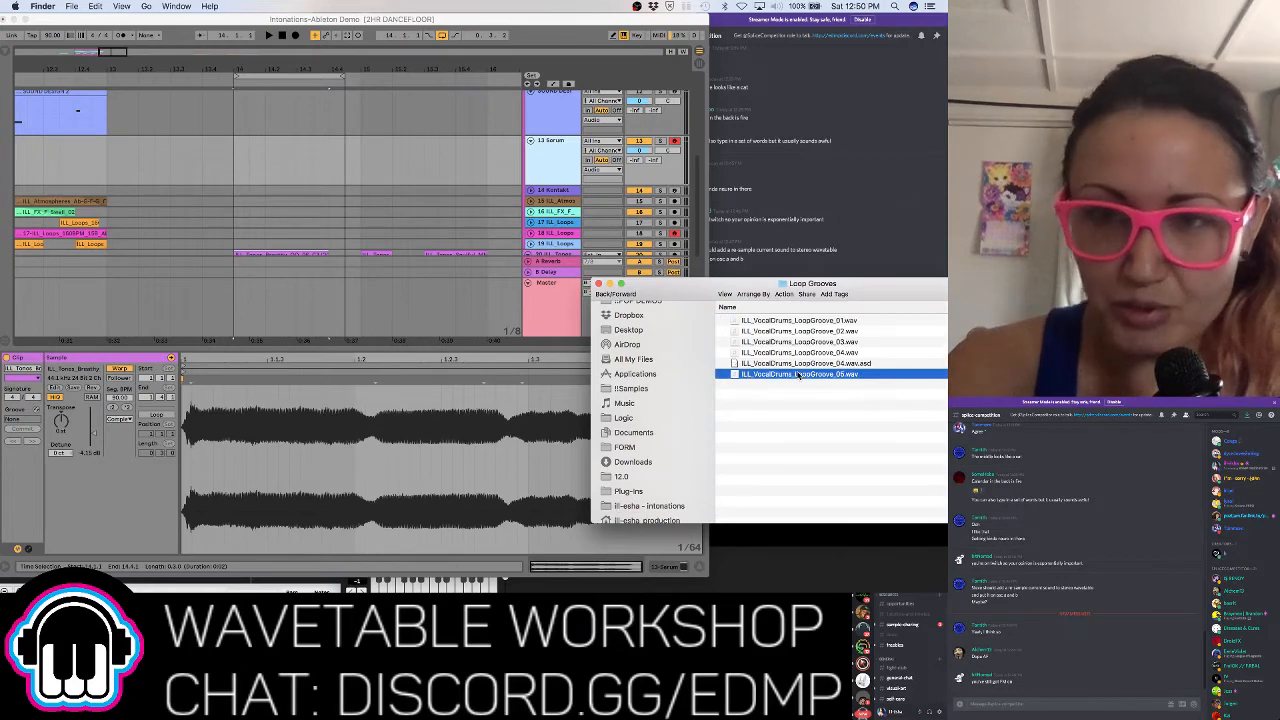
pyautogui.press('space')
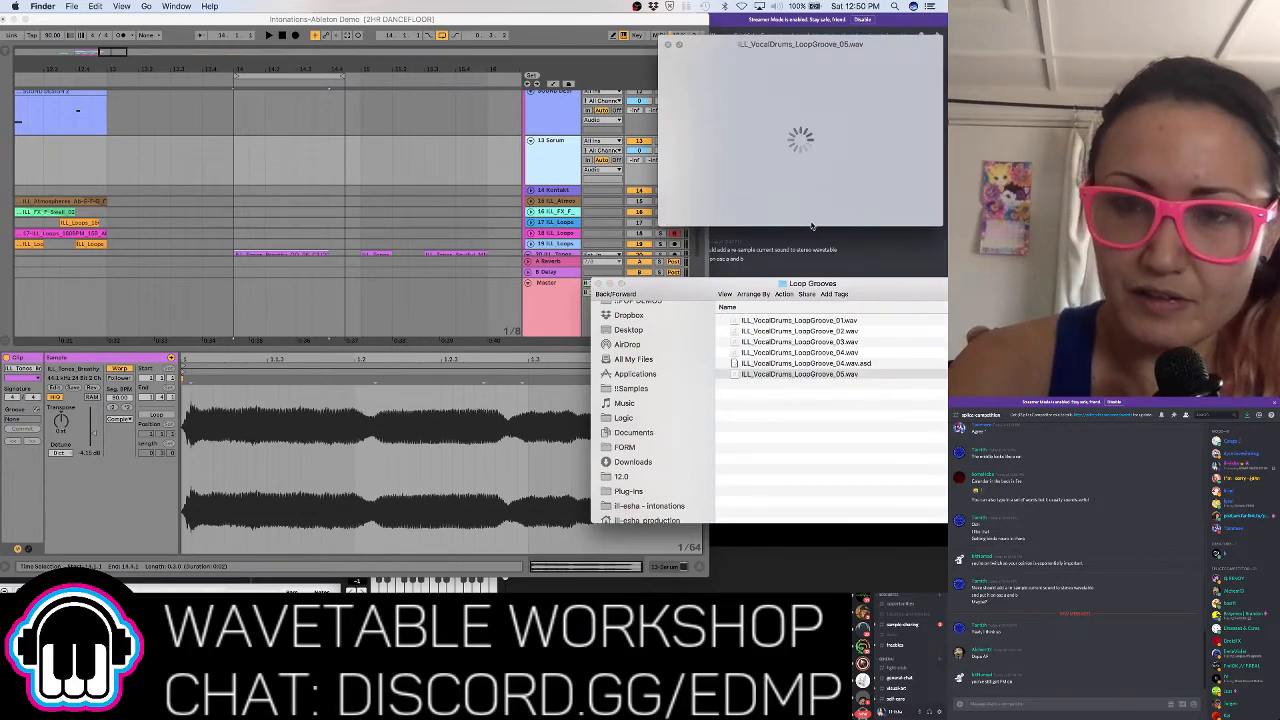
pyautogui.press('space')
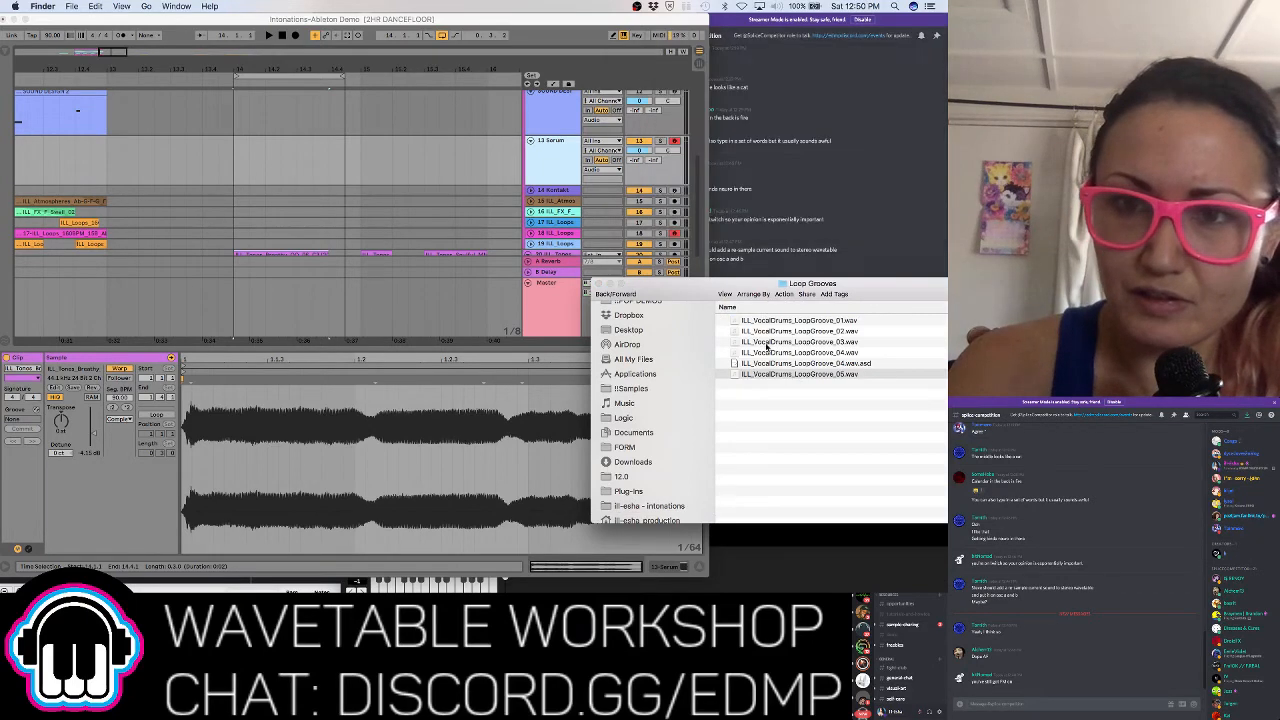
pyautogui.click(778, 342)
pyautogui.press('space')
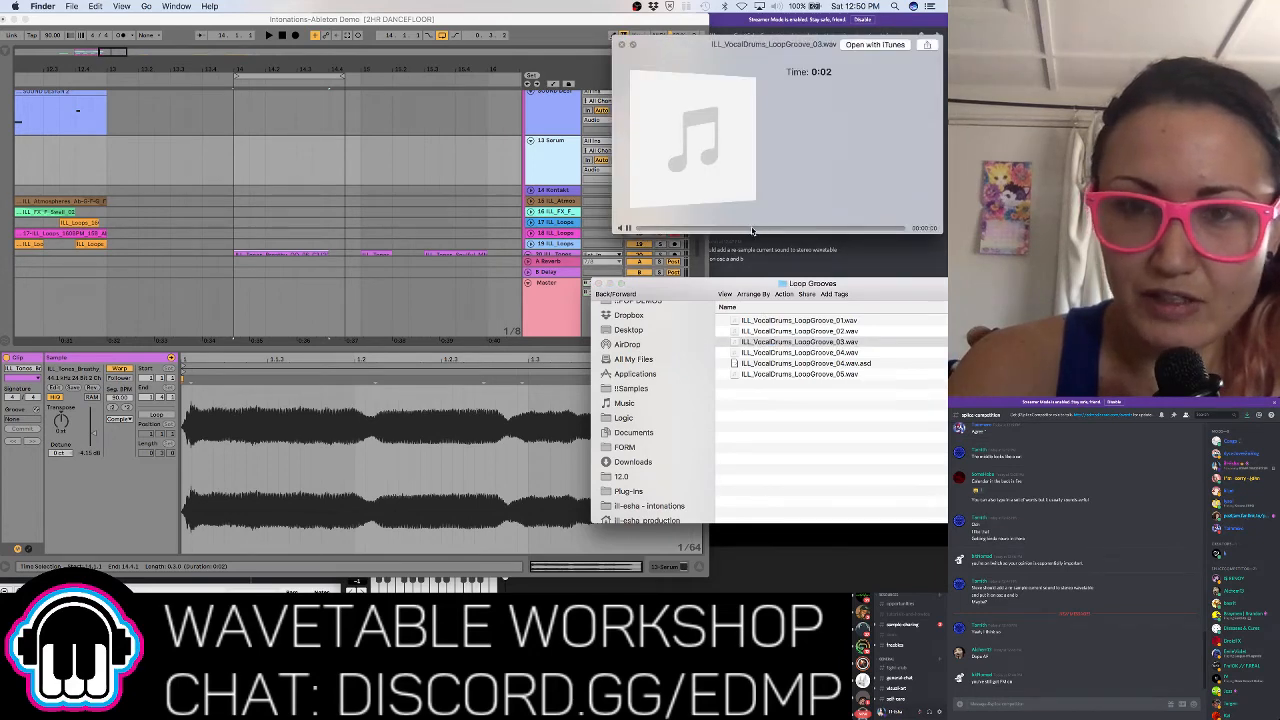
pyautogui.press('space')
# Return to Serum's table editor, start another audio import and browse to the ill-esha - intonations folder
pyautogui.click(420, 300)
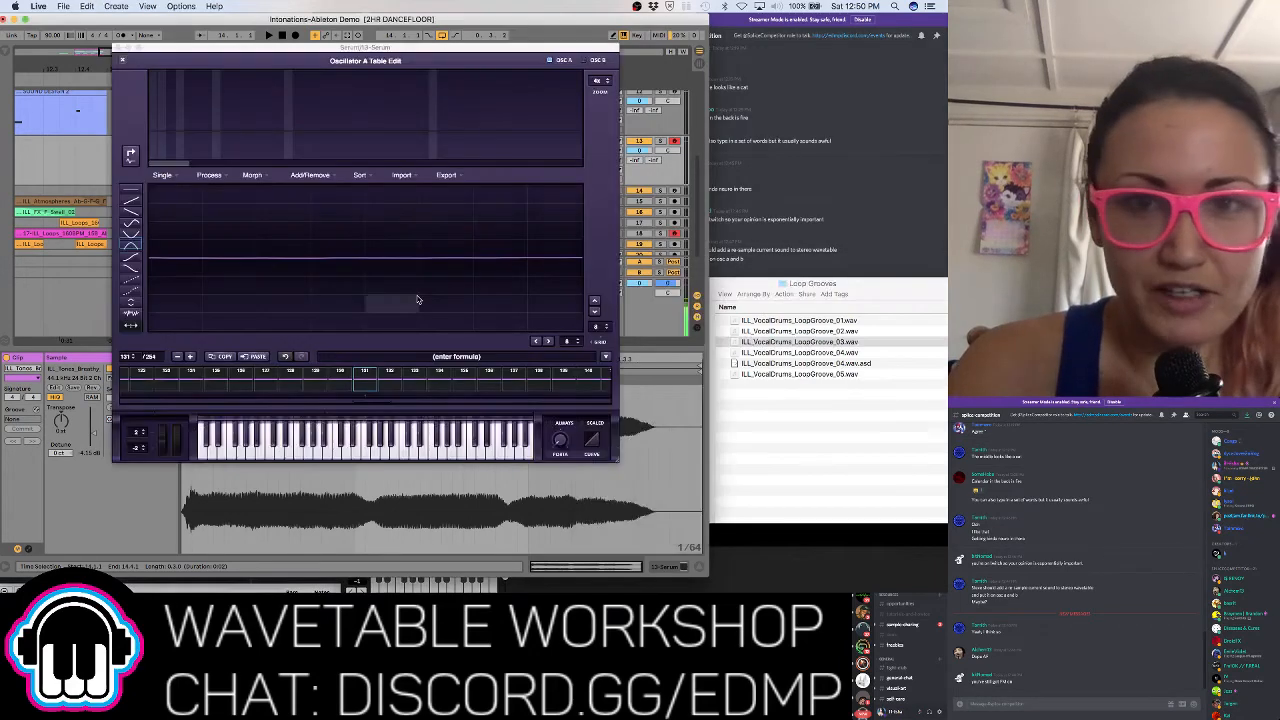
pyautogui.click(401, 175)
pyautogui.click(403, 175)
pyautogui.click(403, 176)
pyautogui.click(409, 199)
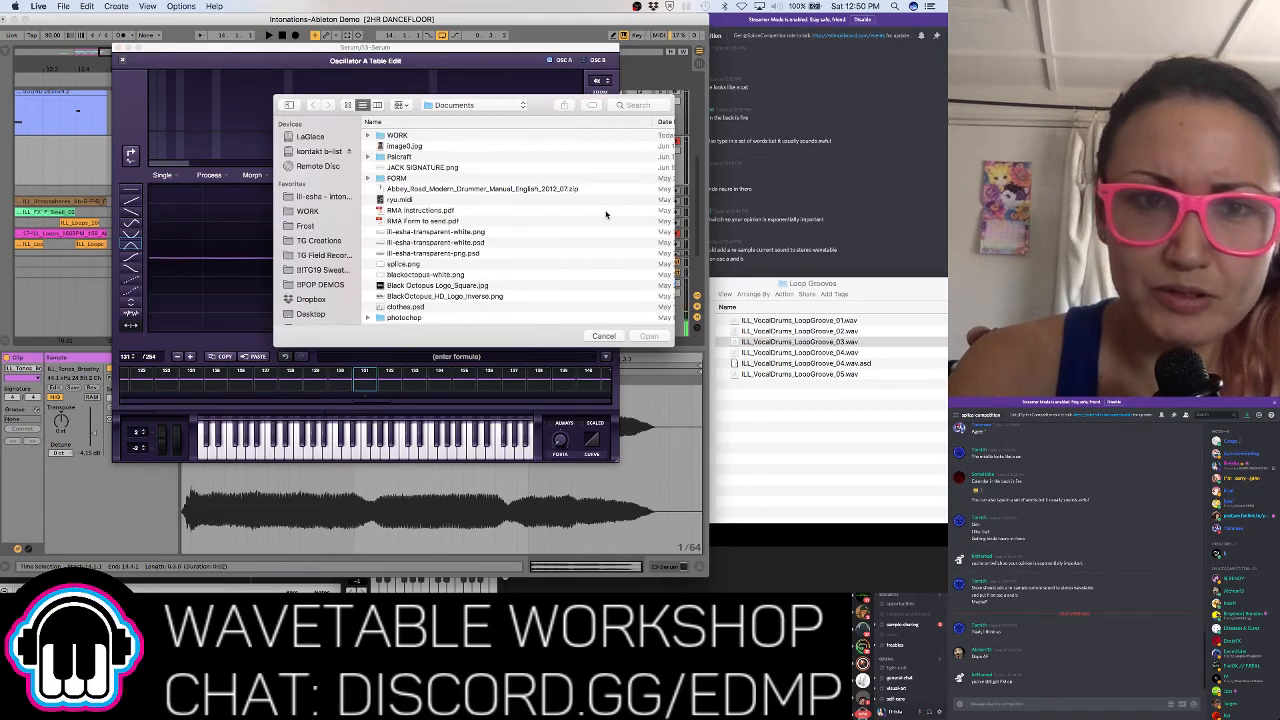
pyautogui.scroll(-5, 328, 270)
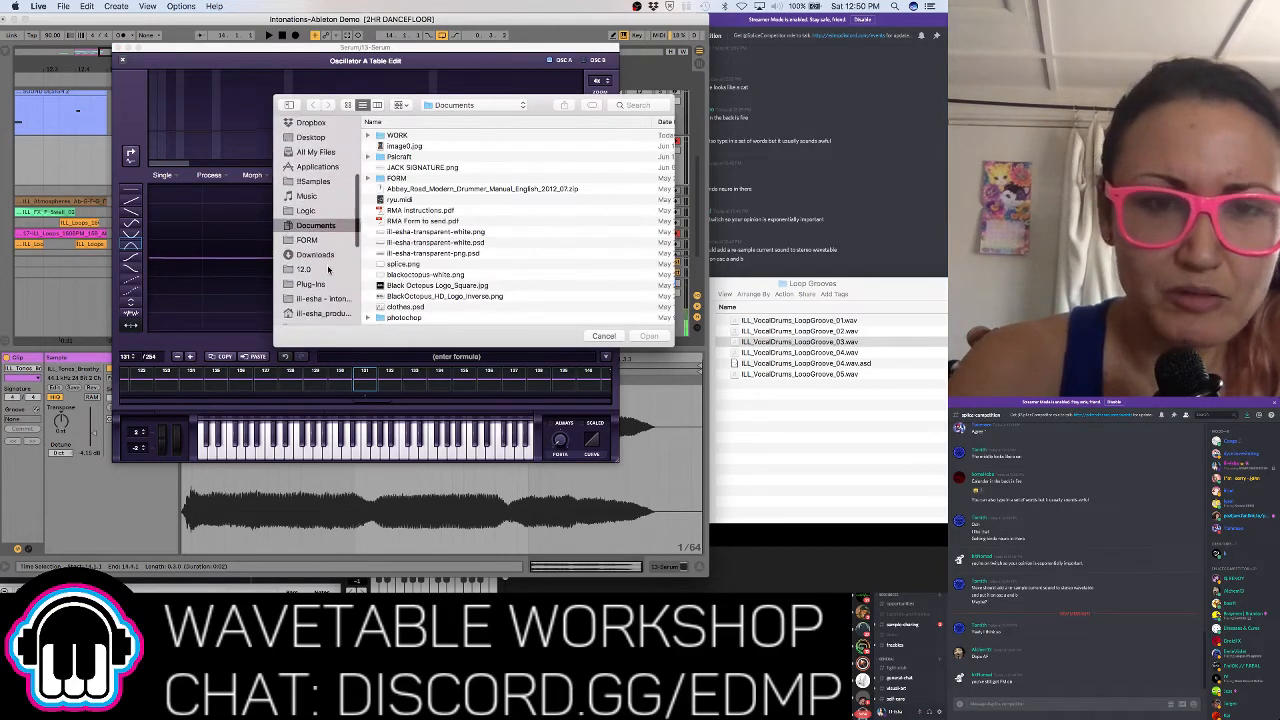
pyautogui.scroll(5, 328, 270)
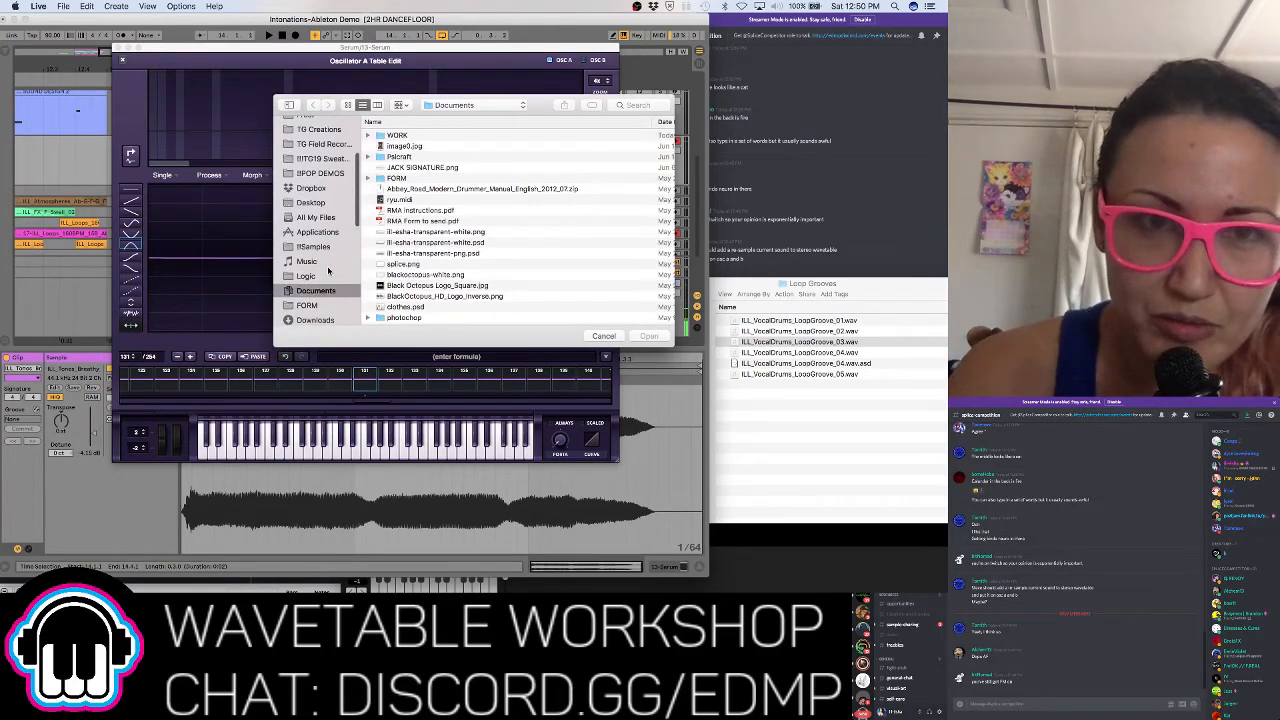
pyautogui.scroll(-5, 328, 260)
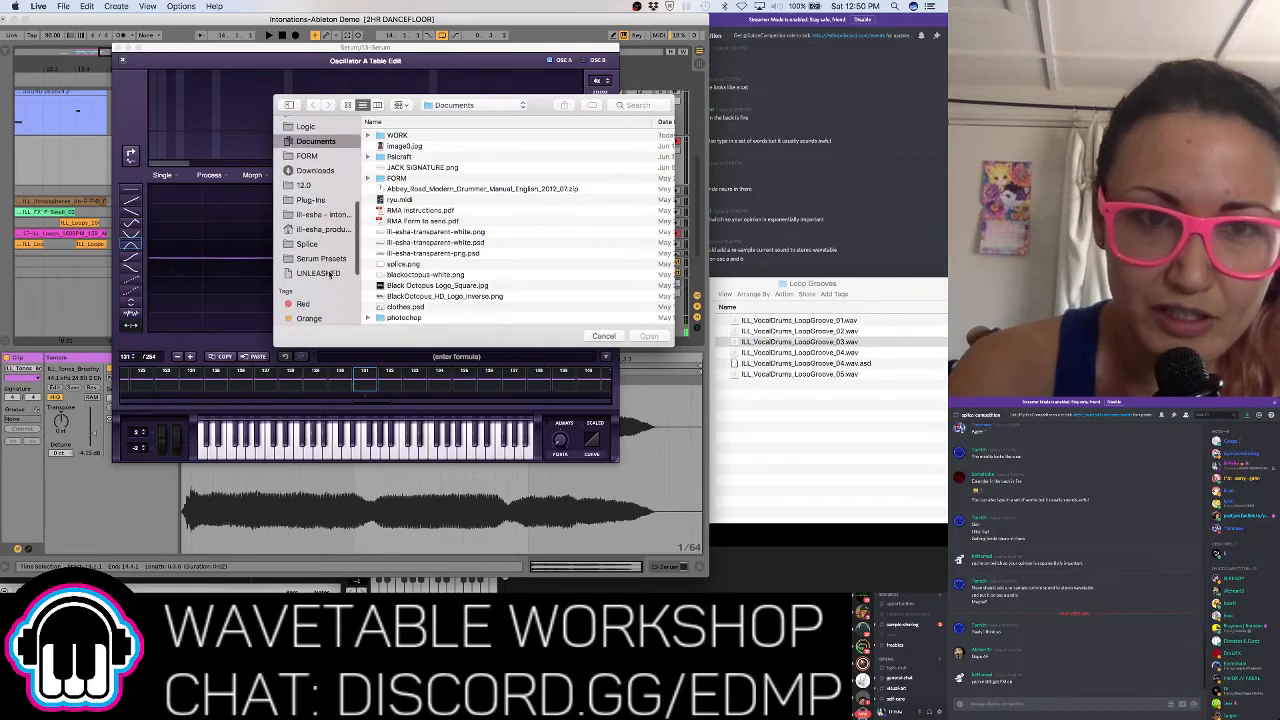
pyautogui.click(326, 209)
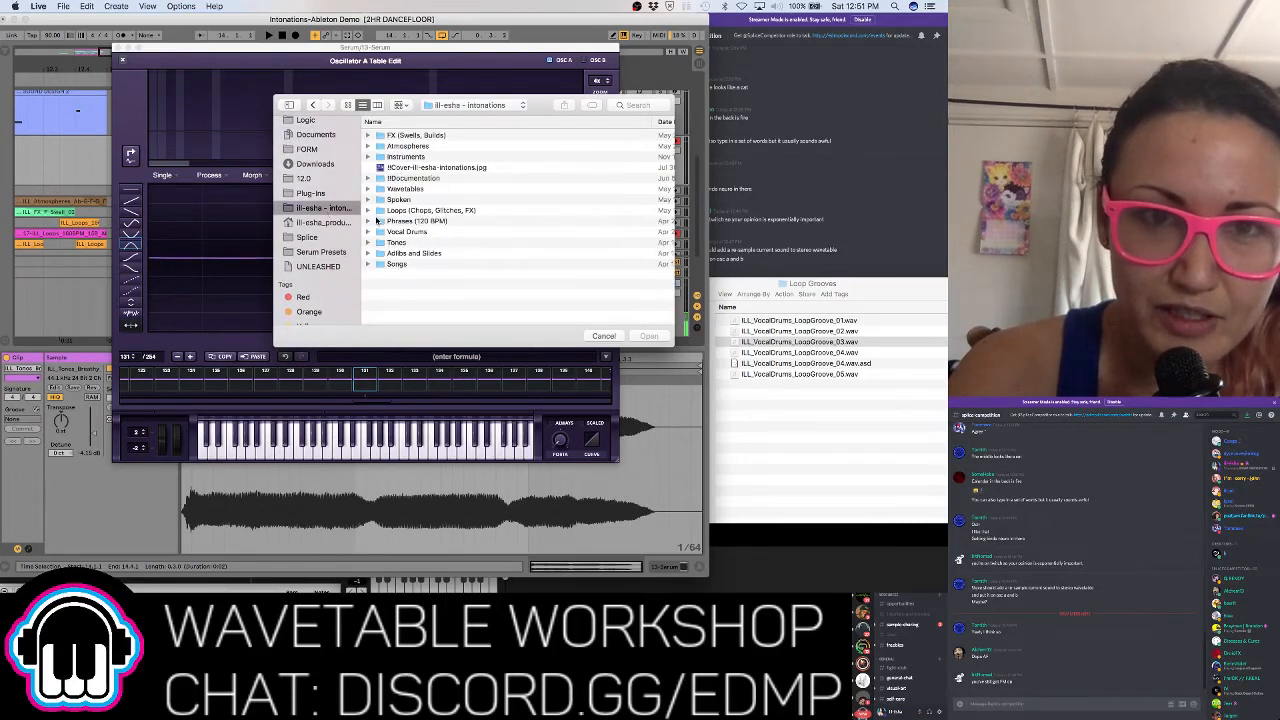
# Import ILL_VocalDrums_LoopGroove_03.wav from Vocal Drums' Loop Grooves folder as oscillator A's wavetable
pyautogui.doubleClick(400, 231)
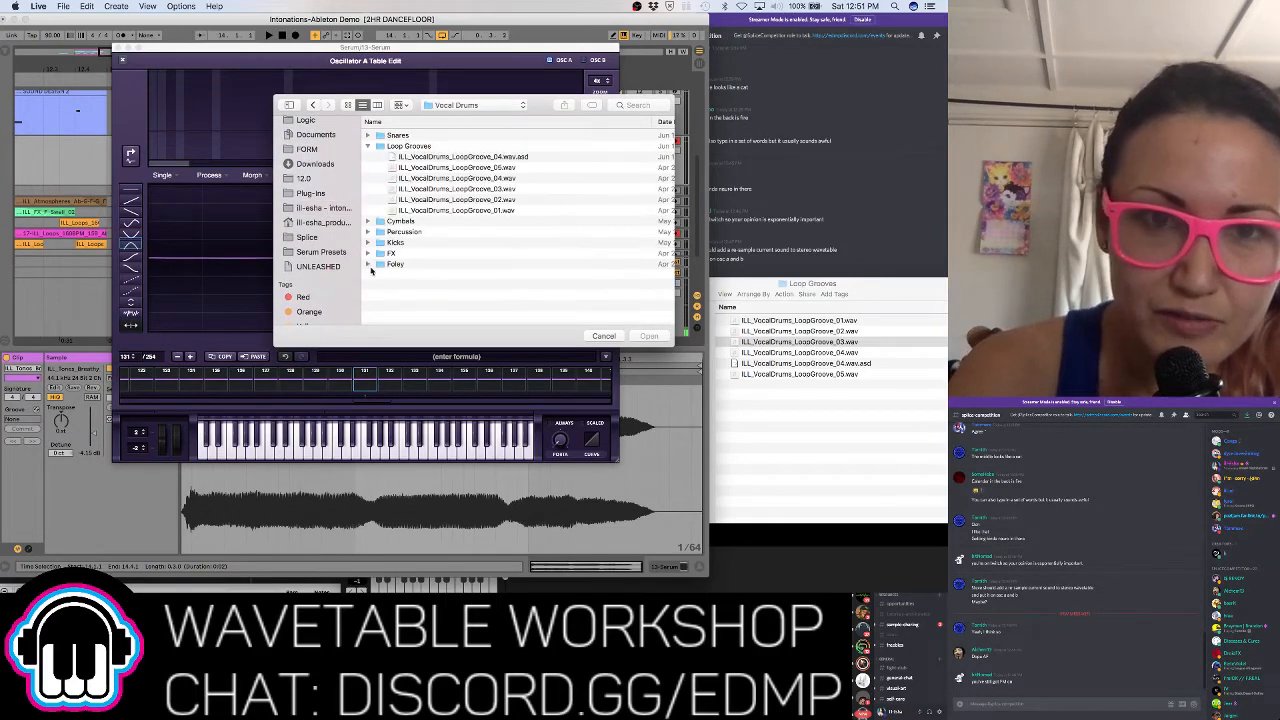
pyautogui.click(417, 189)
pyautogui.doubleClick(417, 189)
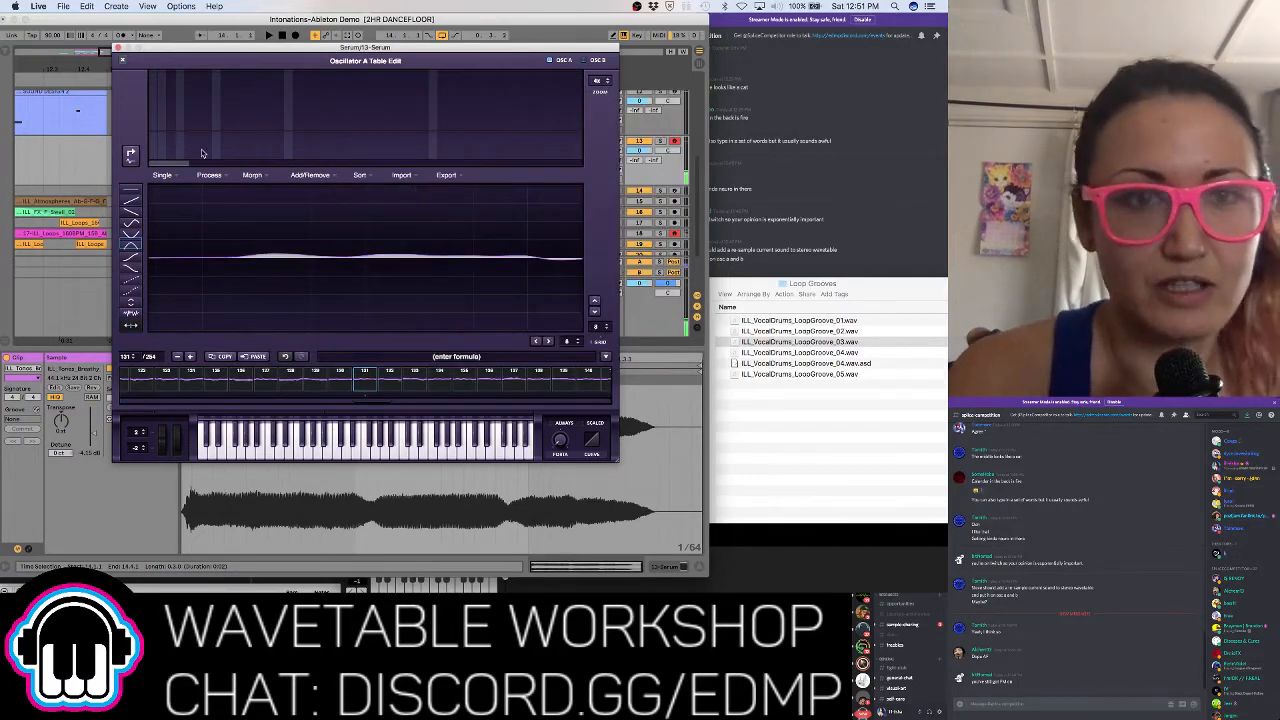
# Audition the LoopGroove_03 table by sweeping oscillator A's wavetable position, and reopen the table editor
pyautogui.click(122, 61)
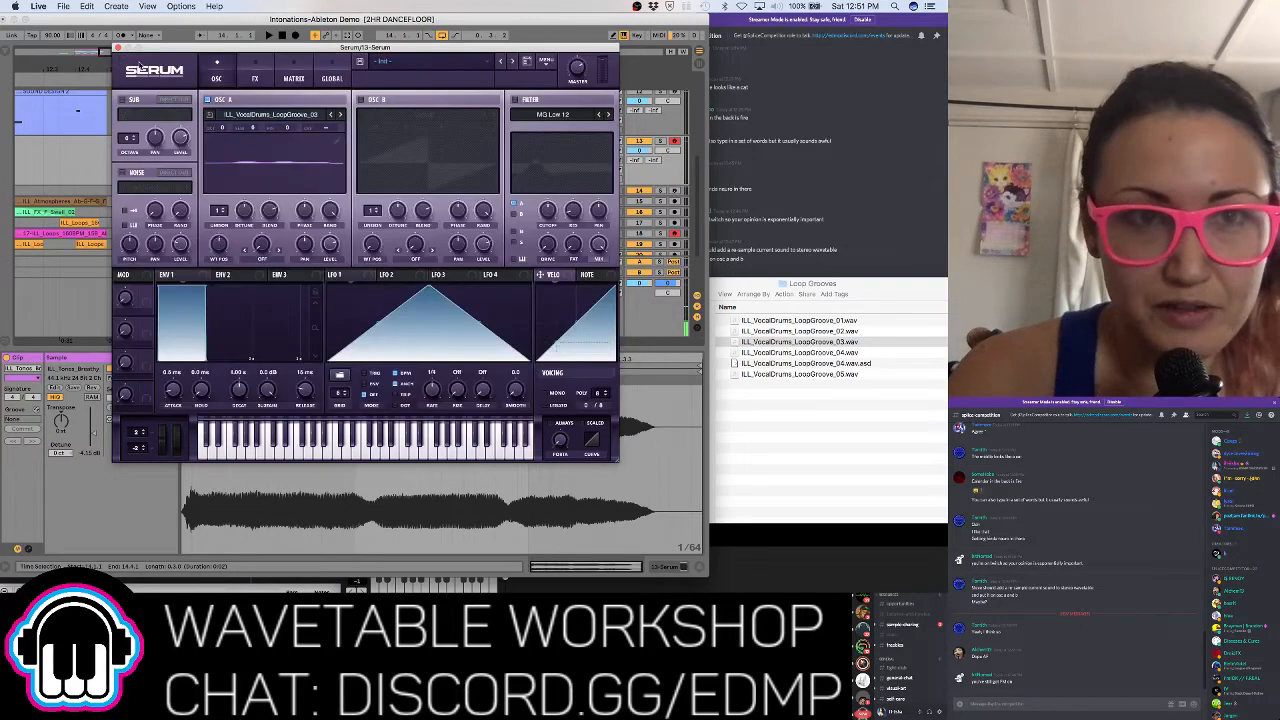
pyautogui.moveTo(218, 246); pyautogui.dragTo(244, 252)
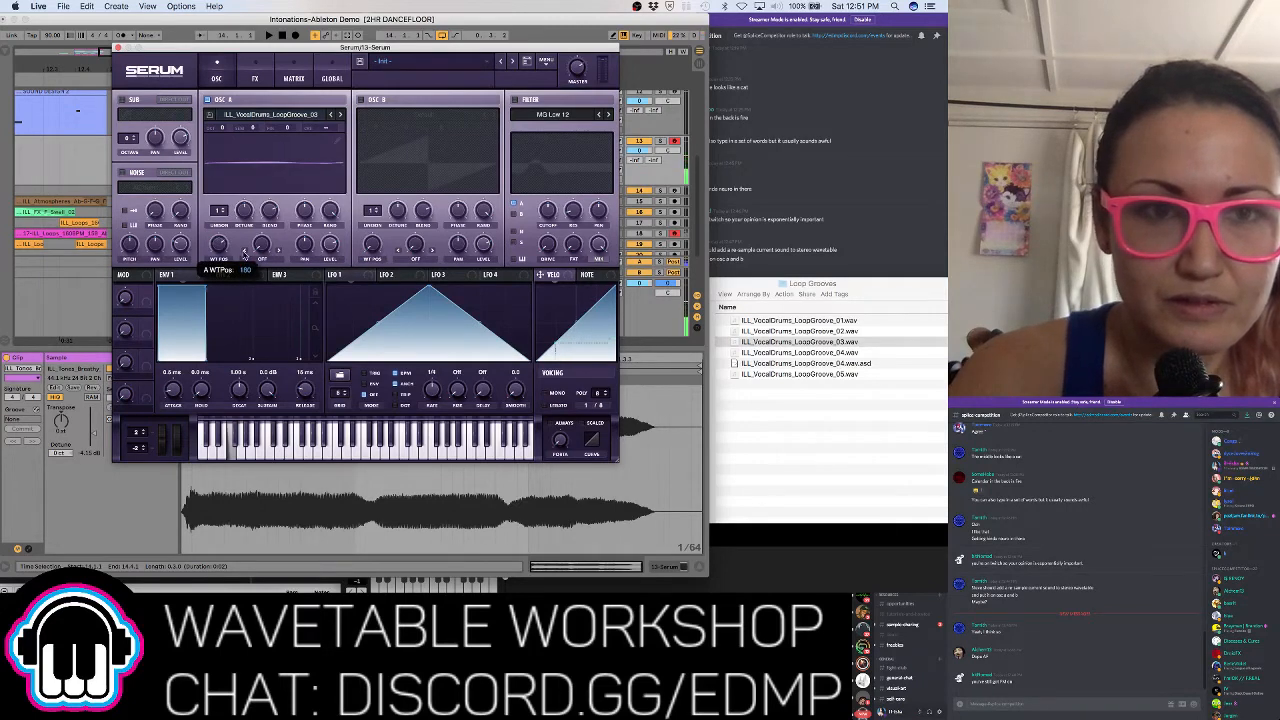
pyautogui.click(336, 142)
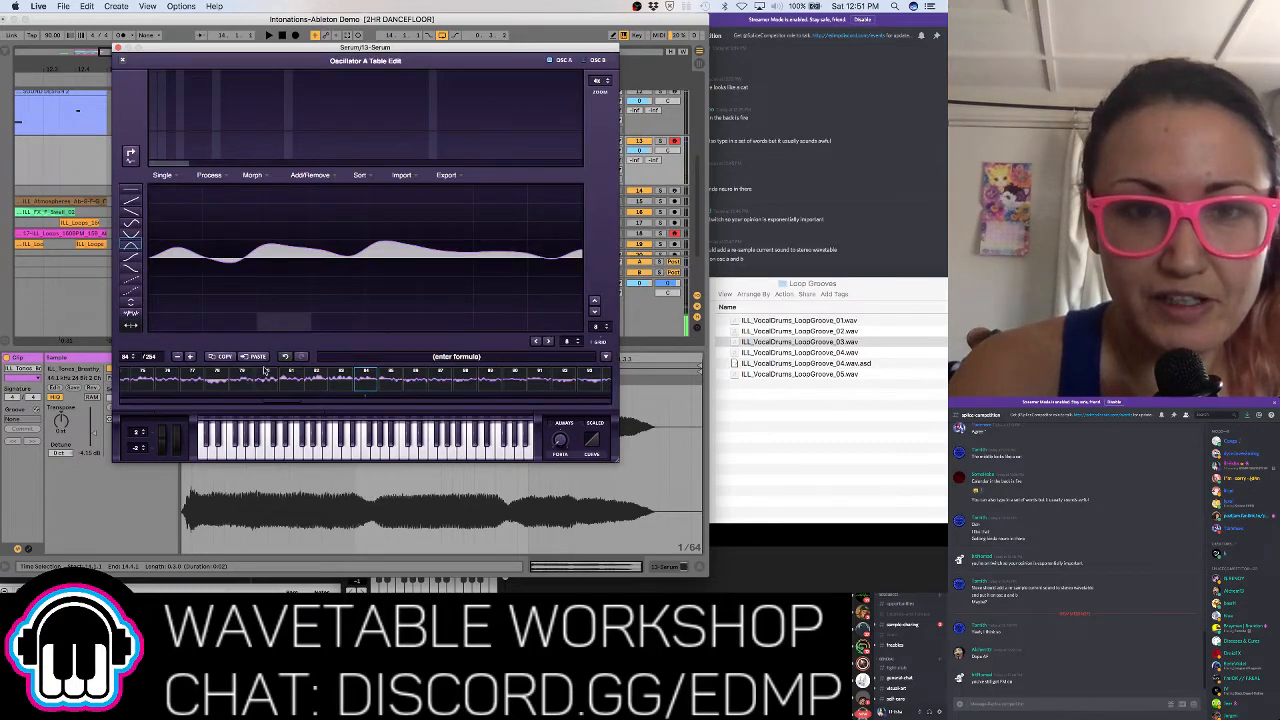
# Remove the three near-silent frames at the beginning of oscillator A's wavetable
pyautogui.hscroll(-10, 258, 392)
pyautogui.click(182, 382)
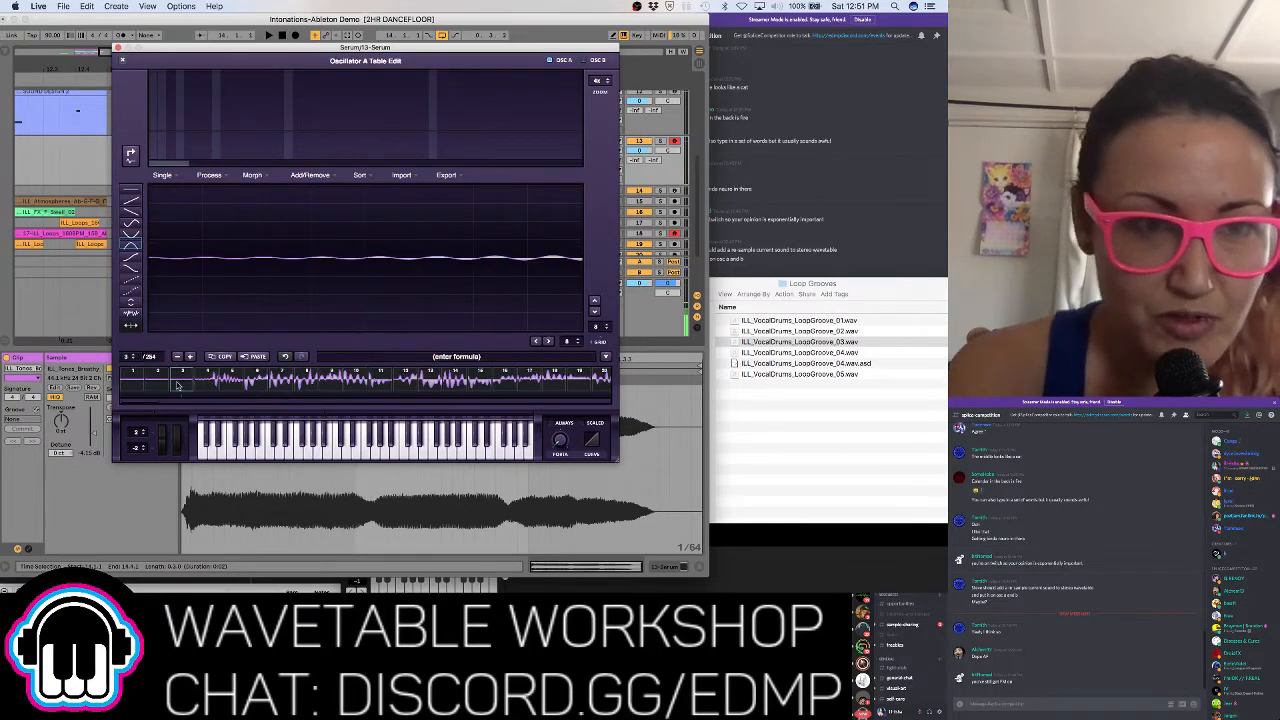
pyautogui.click(290, 176)
pyautogui.click(320, 218)
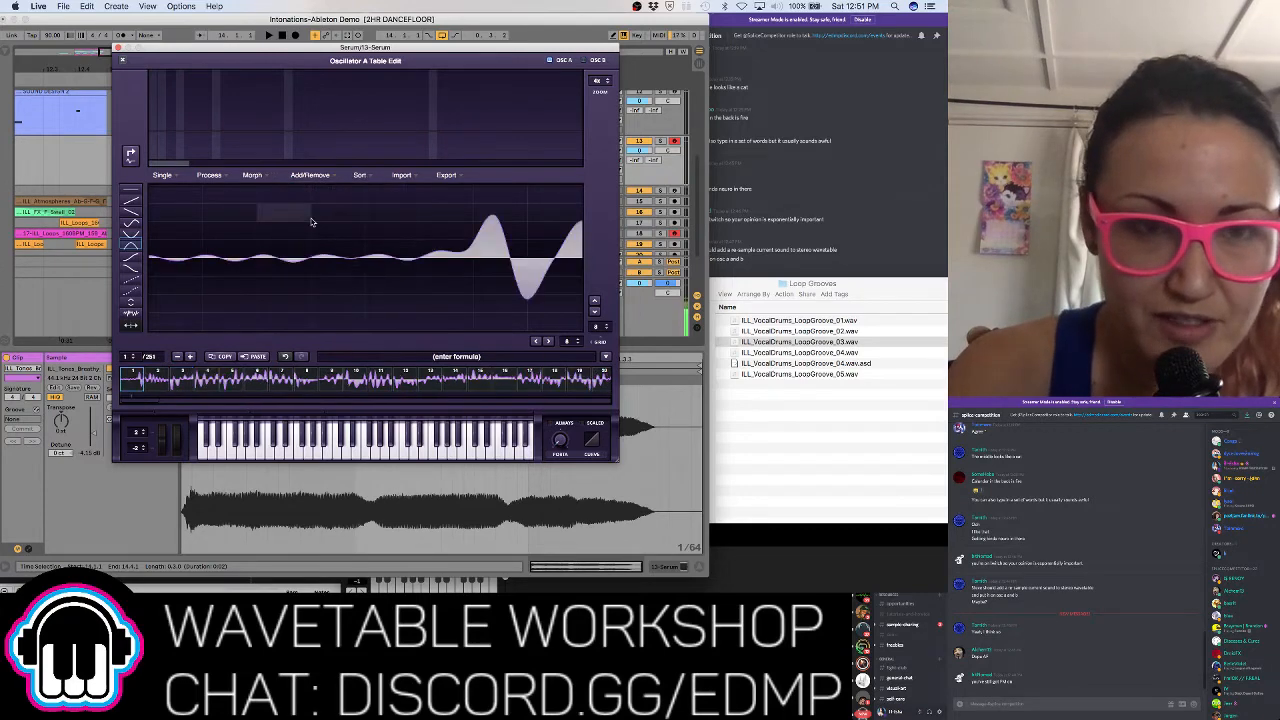
# Select all frames from 71 through the end of the table and remove the multiselection
pyautogui.hscroll(15, 352, 373)
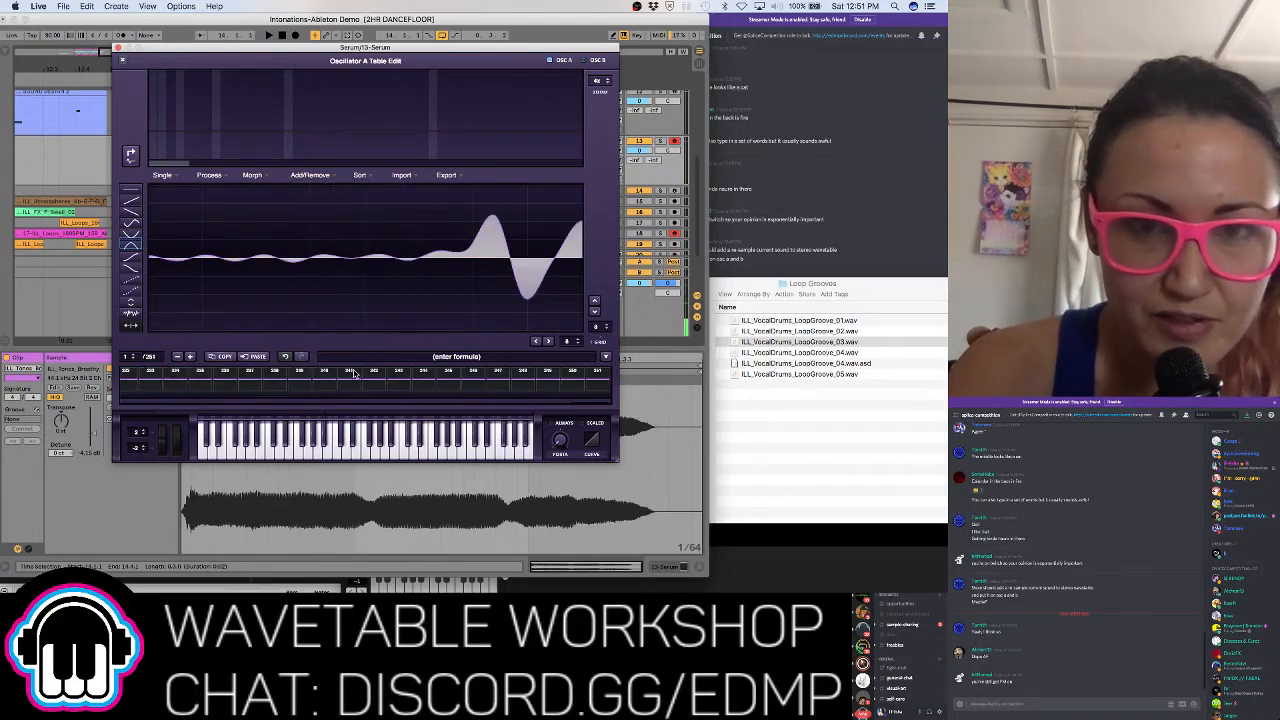
pyautogui.click(582, 384)
pyautogui.hscroll(-10, 413, 383)
pyautogui.hscroll(-8, 413, 383)
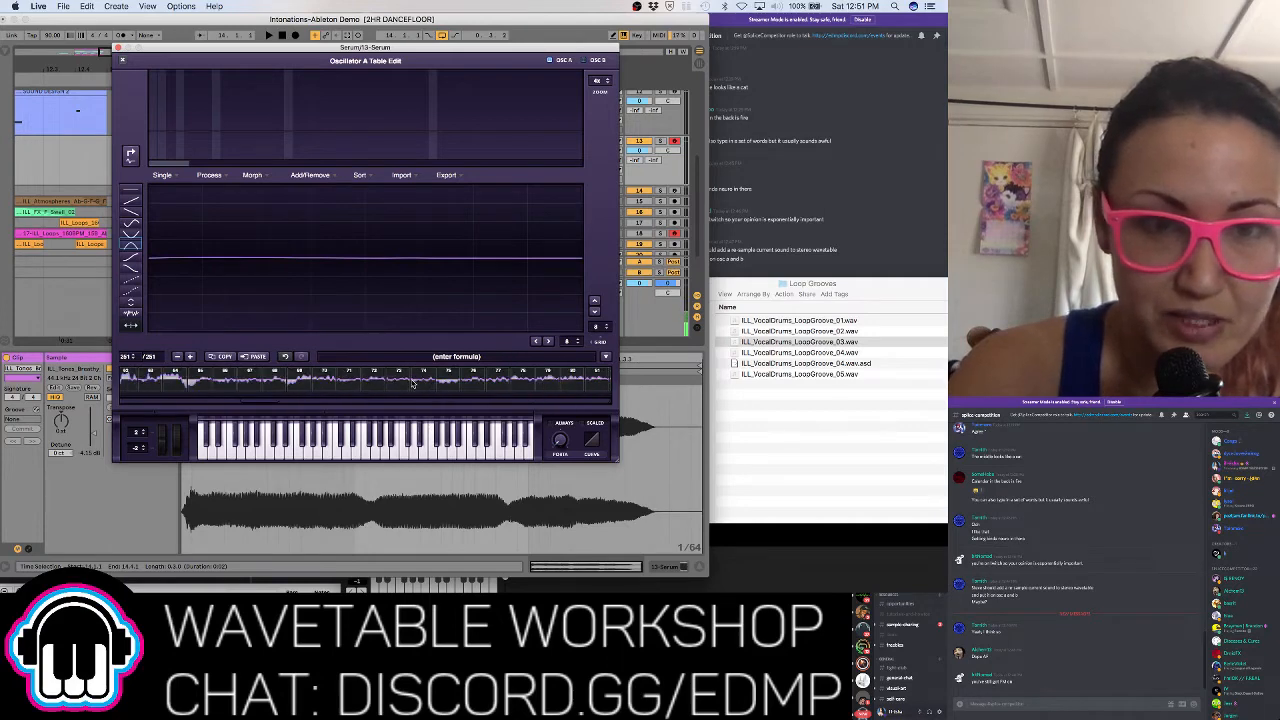
pyautogui.hscroll(-15, 331, 386)
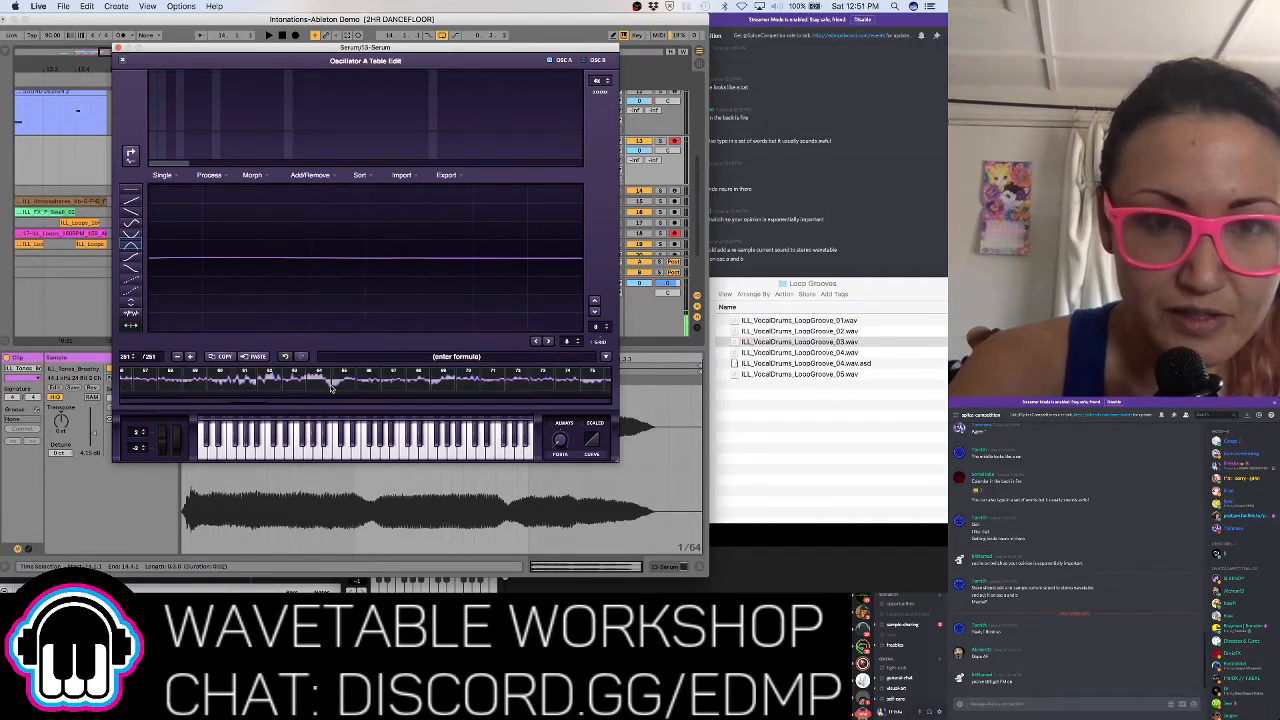
pyautogui.click(309, 175)
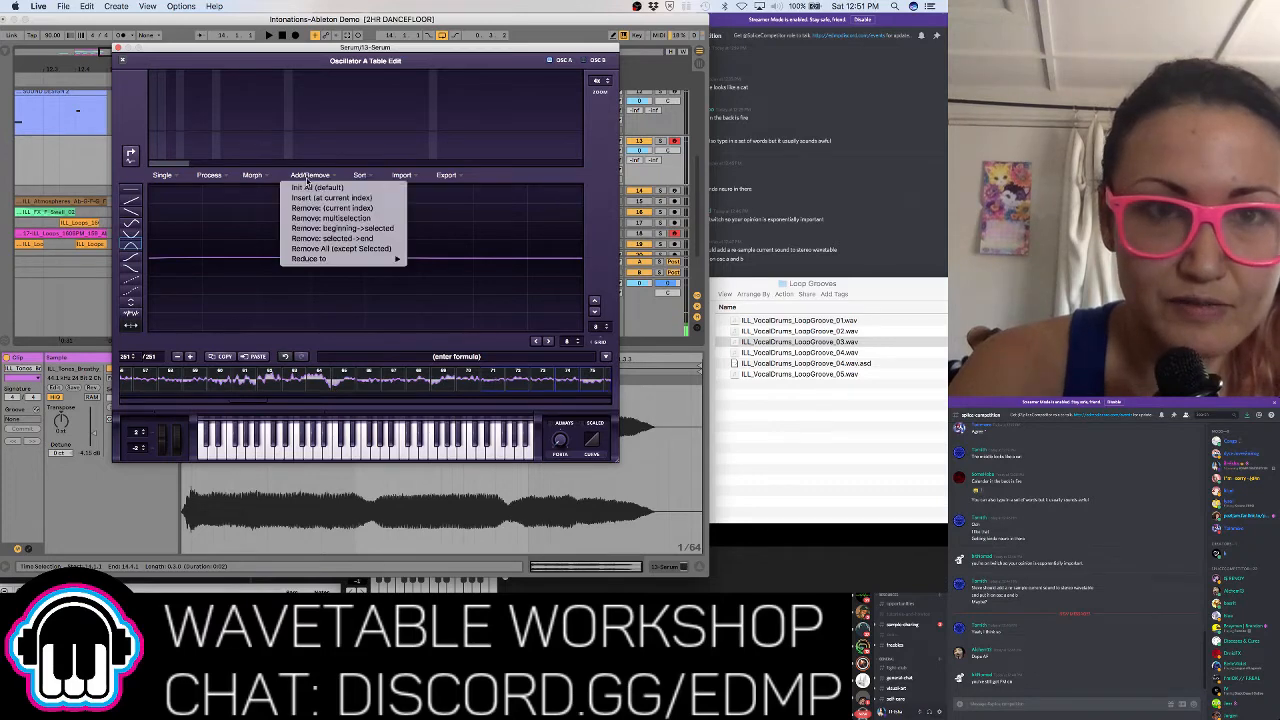
pyautogui.click(318, 218)
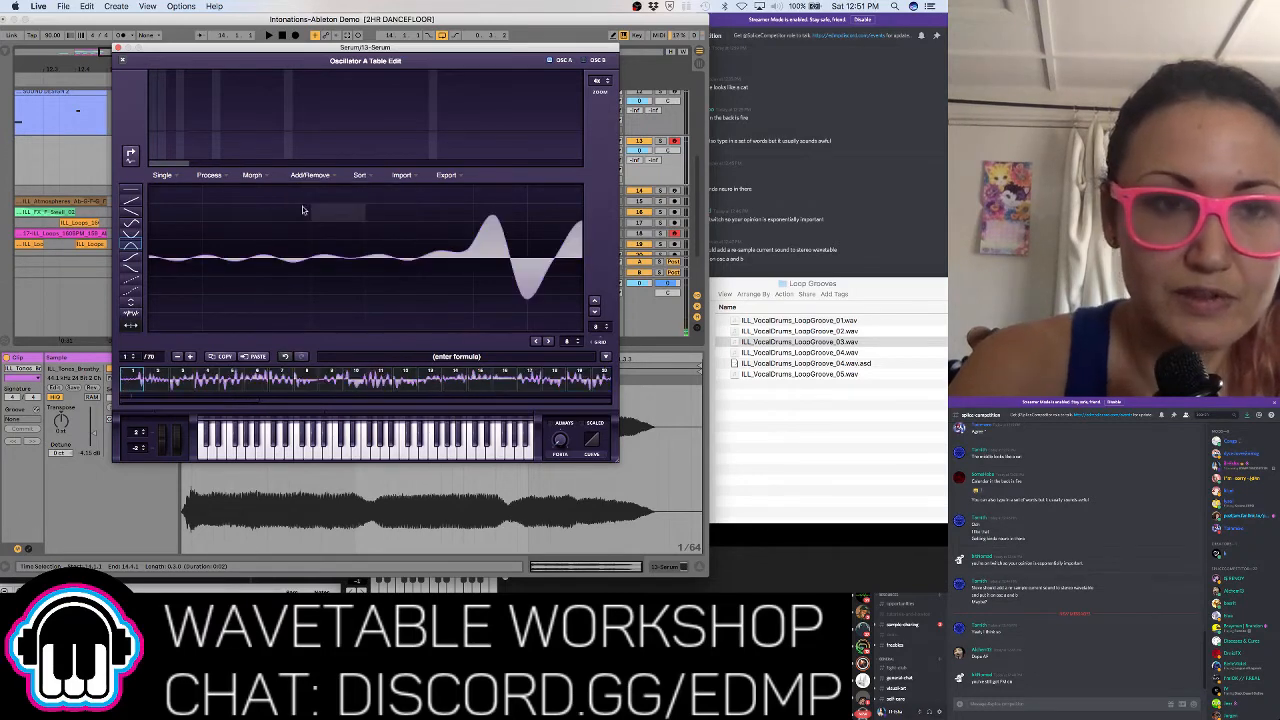
# Normalize each frame with separate gain, and sweep oscillator A's wavetable position in the main view to audition the table
pyautogui.click(215, 174)
pyautogui.click(218, 189)
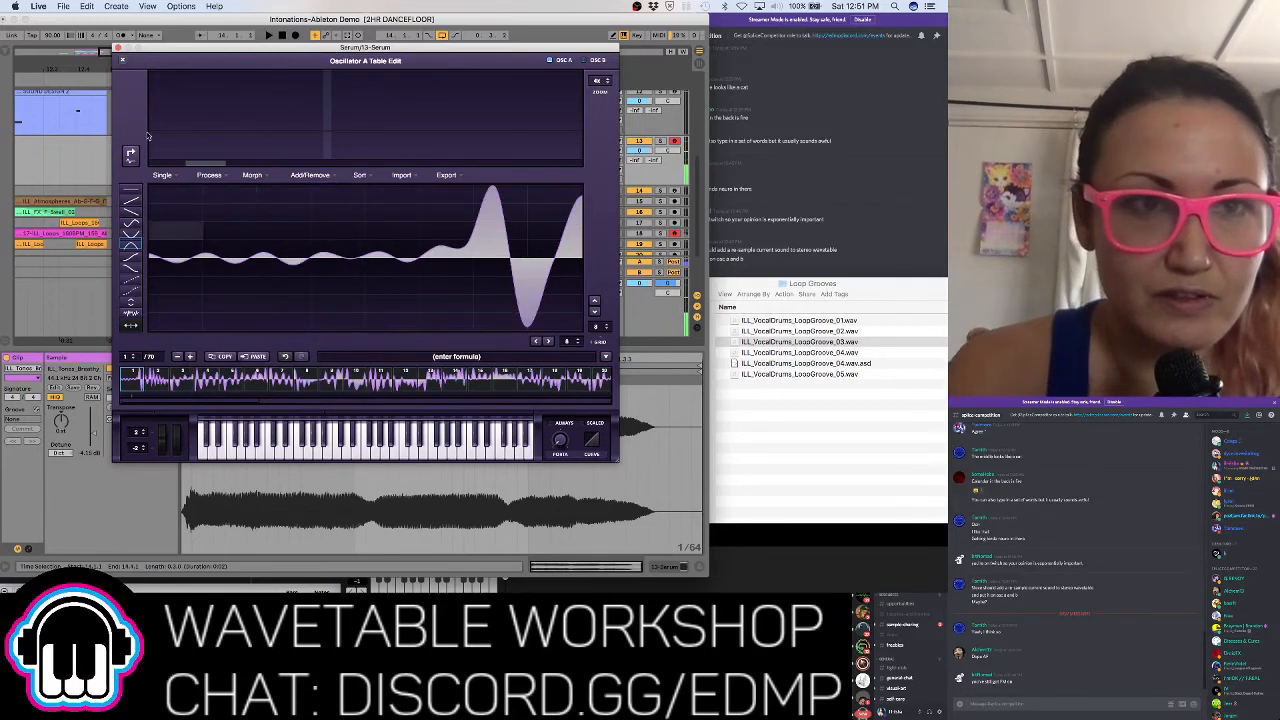
pyautogui.click(122, 60)
pyautogui.moveTo(222, 244); pyautogui.dragTo(343, 100)
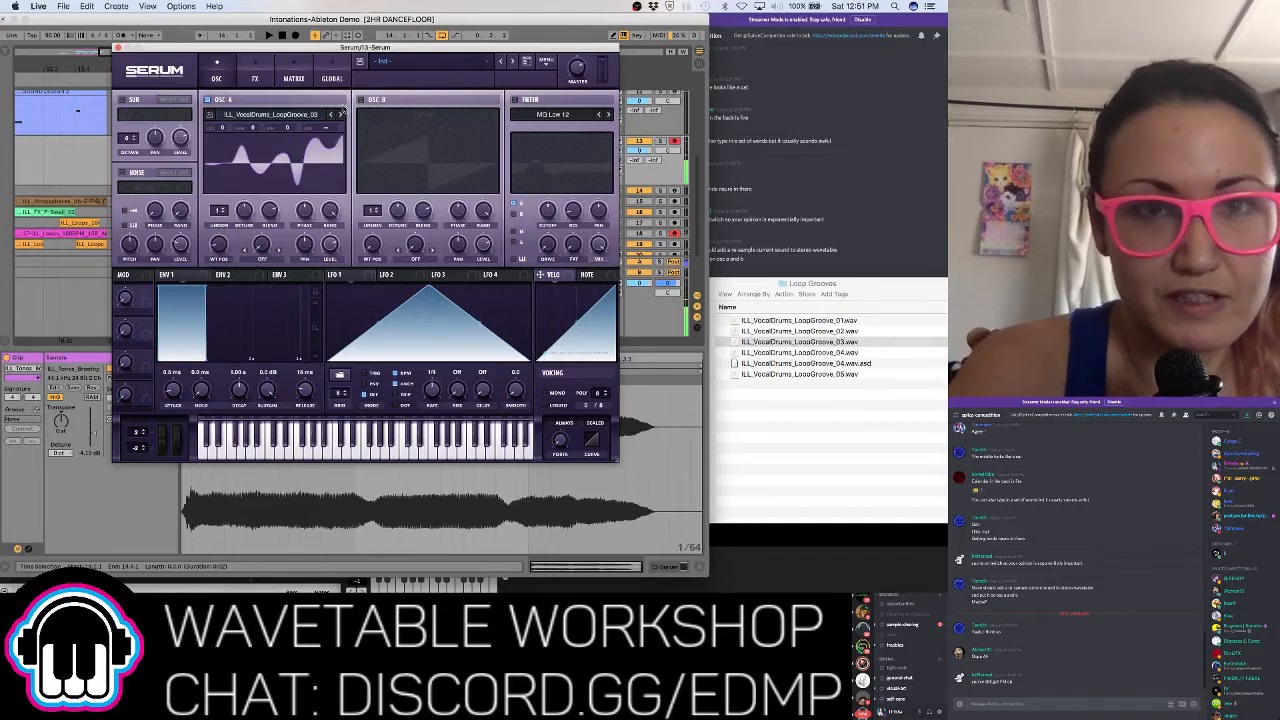
# Reopen oscillator A's table editor and morph between the frames to expand the table to 256 frames
pyautogui.click(340, 144)
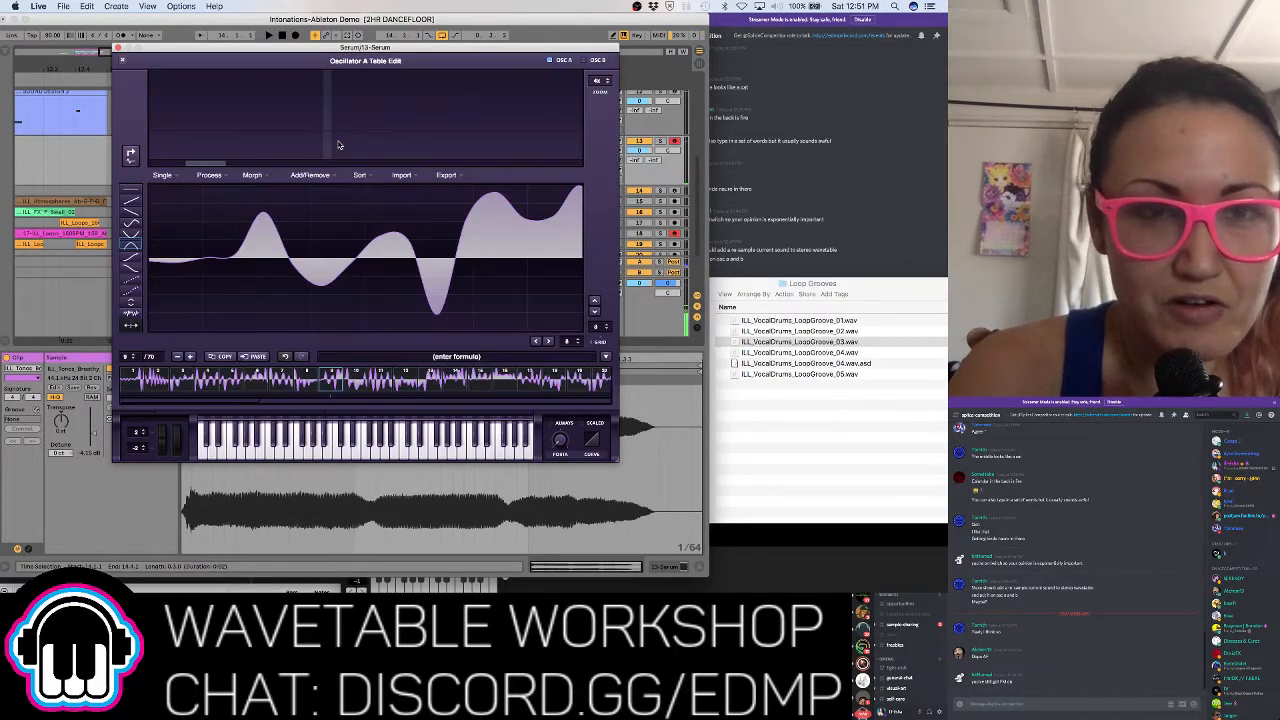
pyautogui.click(245, 177)
pyautogui.click(222, 176)
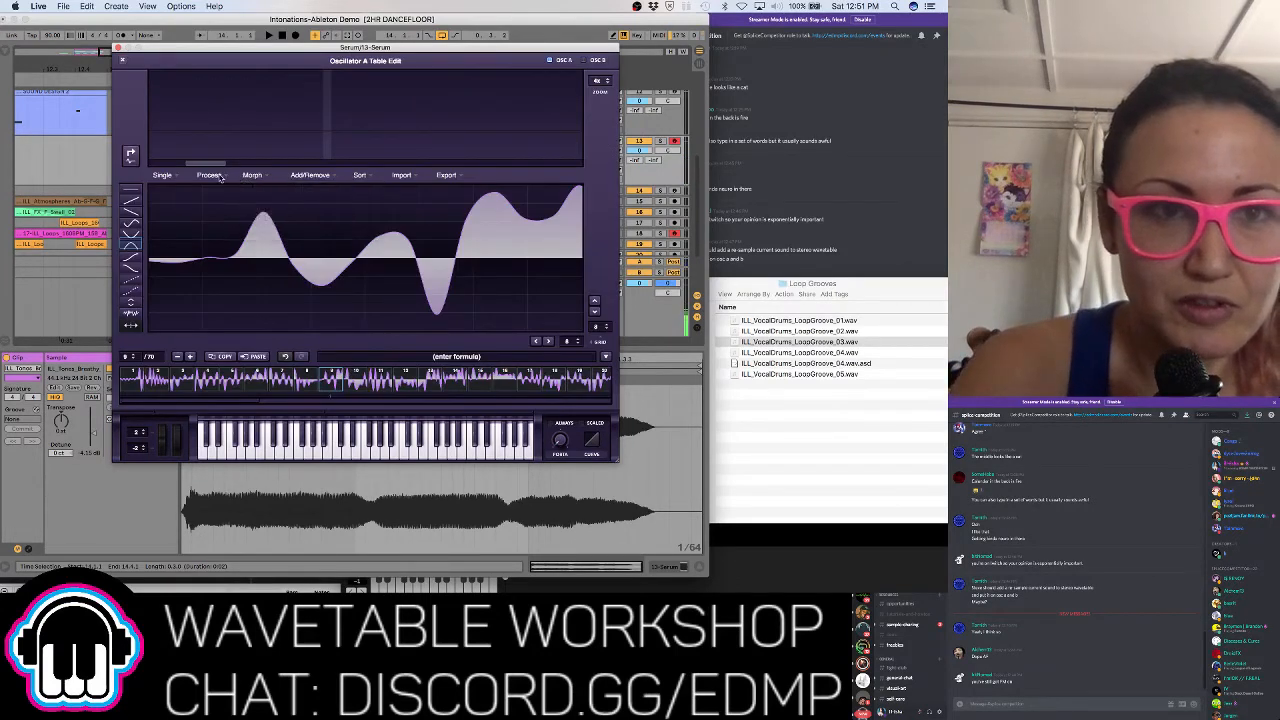
pyautogui.click(222, 176)
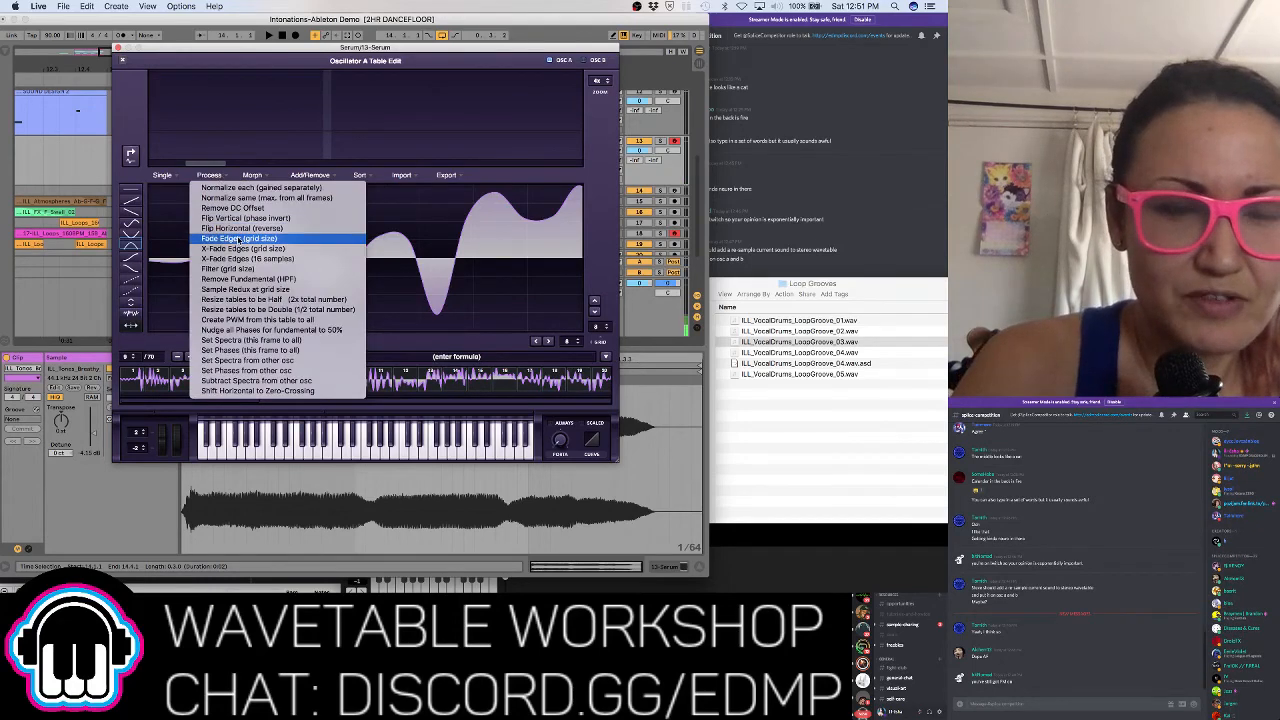
pyautogui.click(252, 176)
pyautogui.click(252, 176)
pyautogui.click(262, 188)
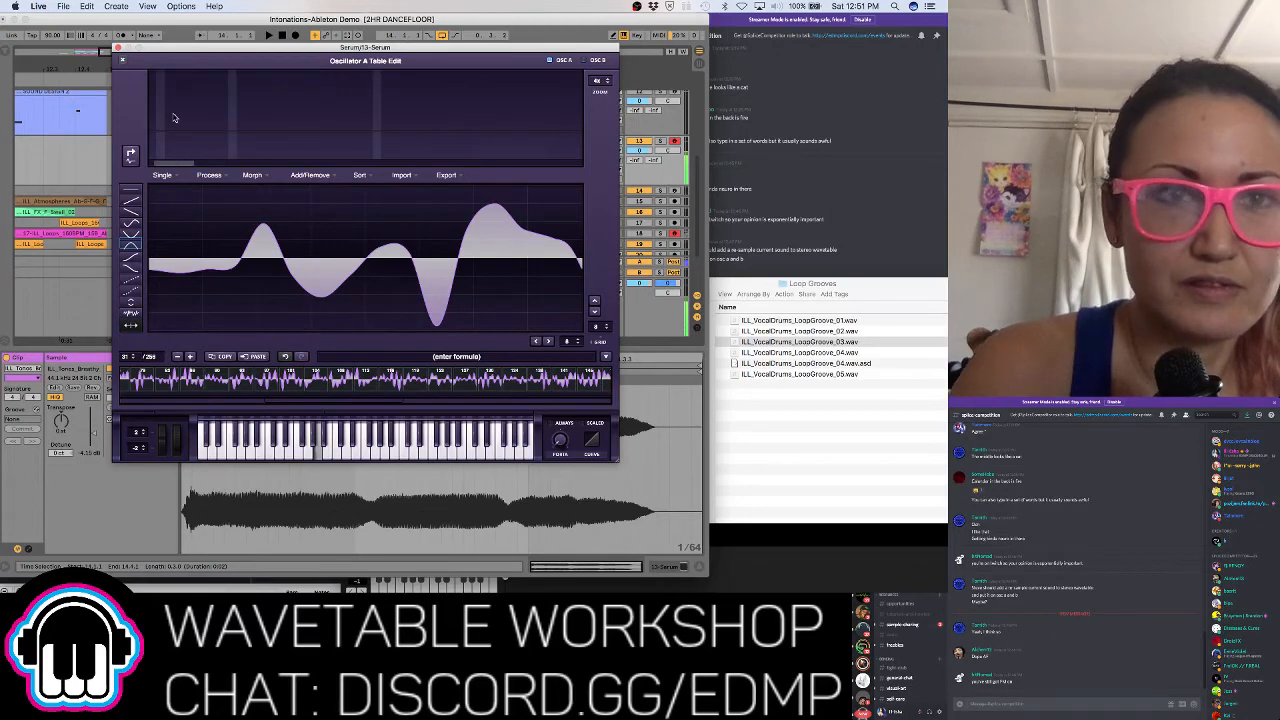
# Audition the morphed table by sweeping oscillator A's wavetable position in the main view, and assign LFO 1 to it
pyautogui.click(122, 60)
pyautogui.moveTo(219, 245)
pyautogui.mouseDown()
pyautogui.moveTo(222, 170)
pyautogui.moveTo(230, 236)
pyautogui.moveTo(211, 195)
pyautogui.moveTo(214, 179)
pyautogui.moveTo(228, 226)
pyautogui.mouseUp()
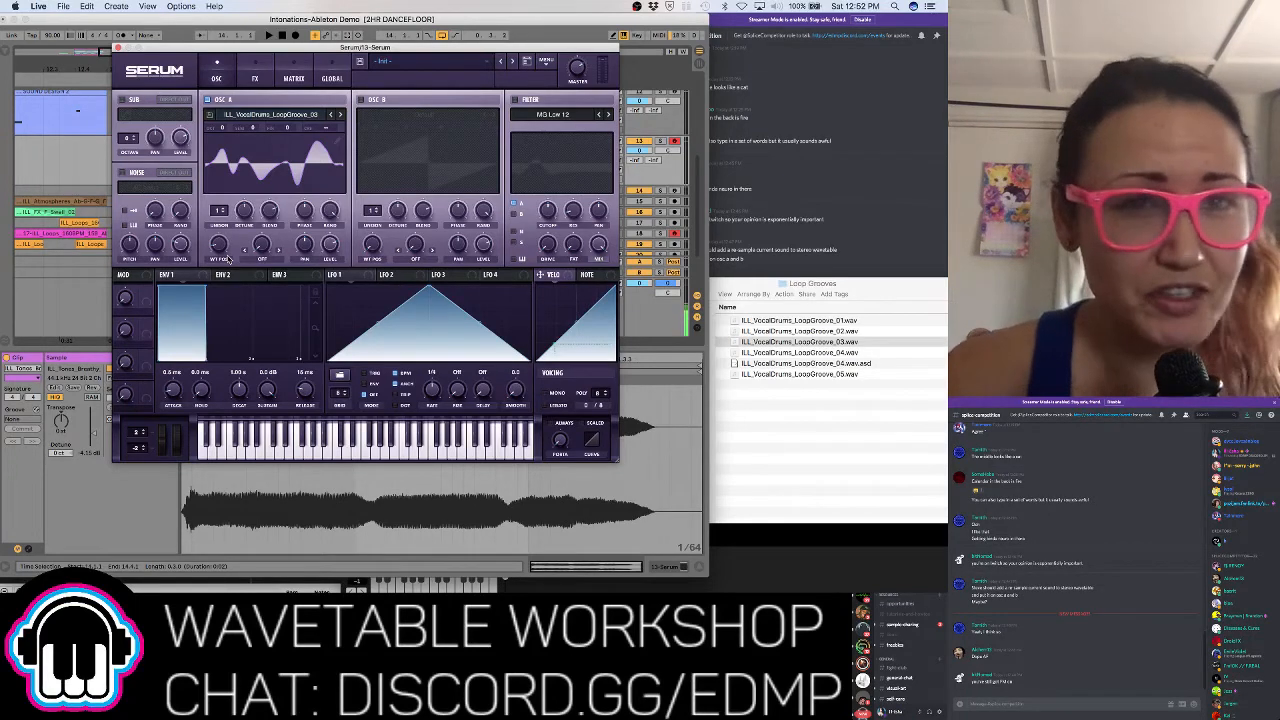
pyautogui.moveTo(334, 275); pyautogui.dragTo(222, 224)
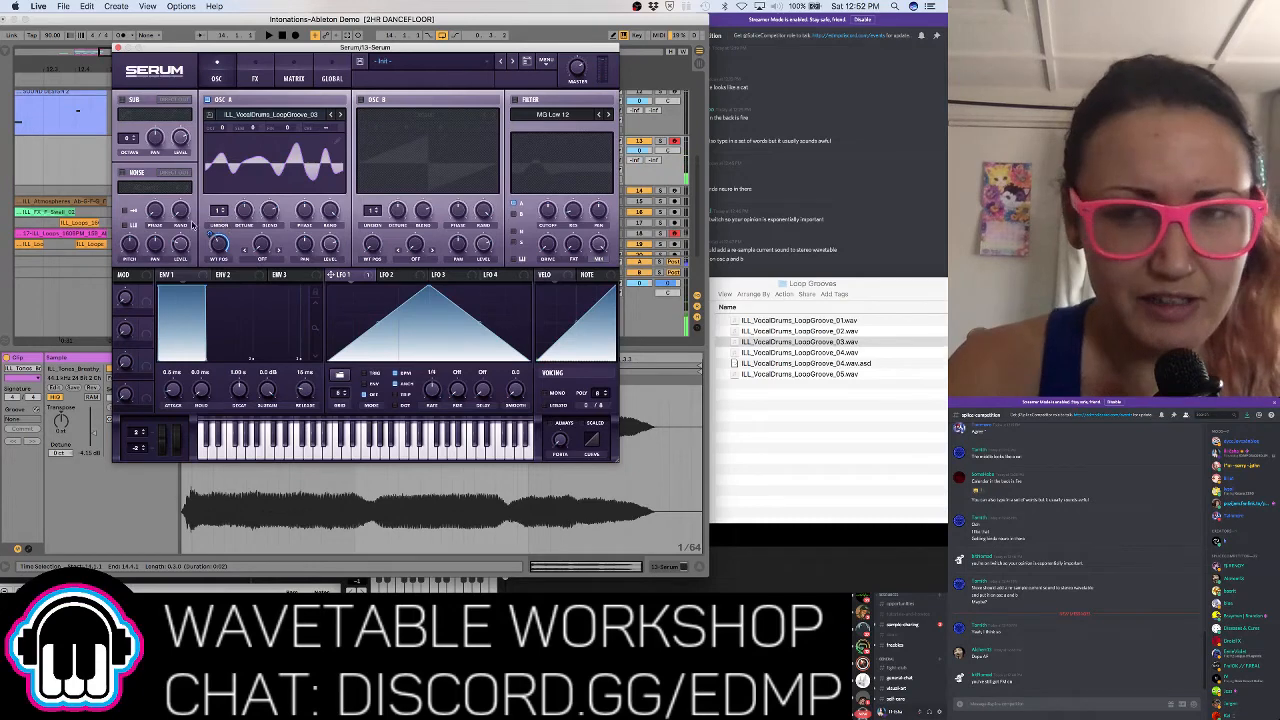
# Switch to Finder, browse to the DRUMS folder inside !!Samples, and expand AA_Live Drum Fills
pyautogui.click(840, 432)
pyautogui.scroll(5, 674, 417)
pyautogui.scroll(-4, 674, 417)
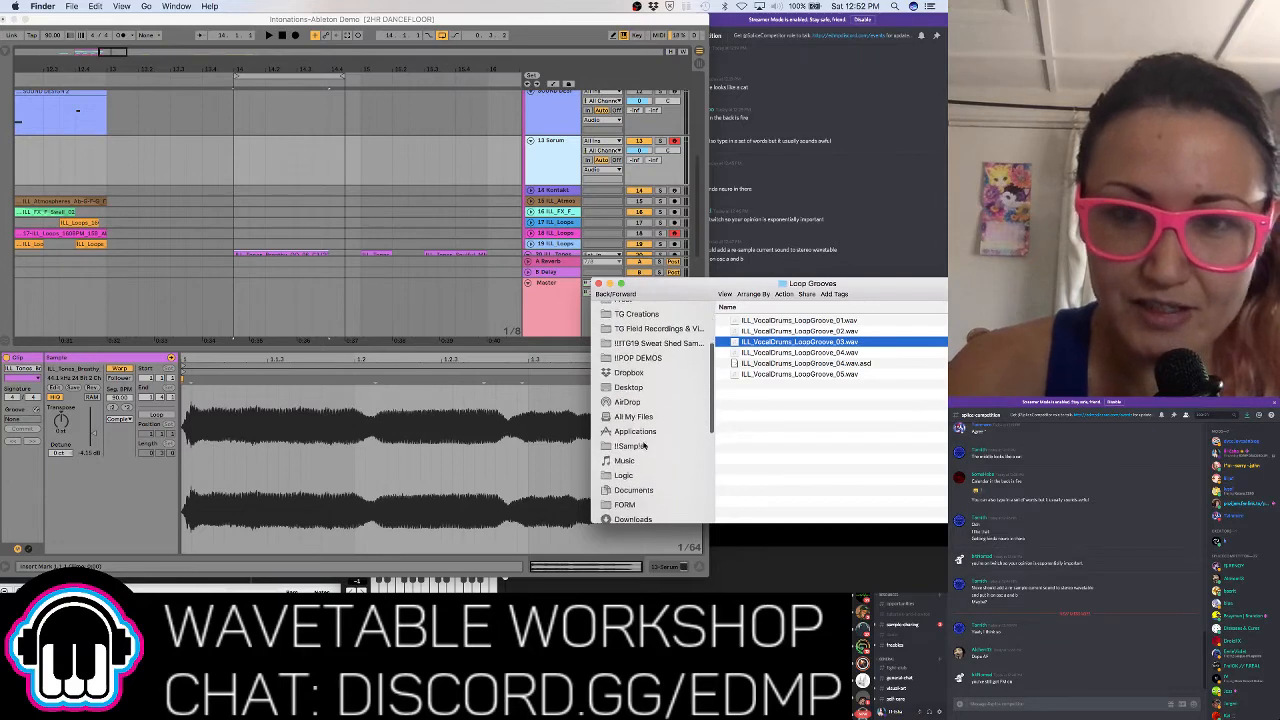
pyautogui.click(631, 446)
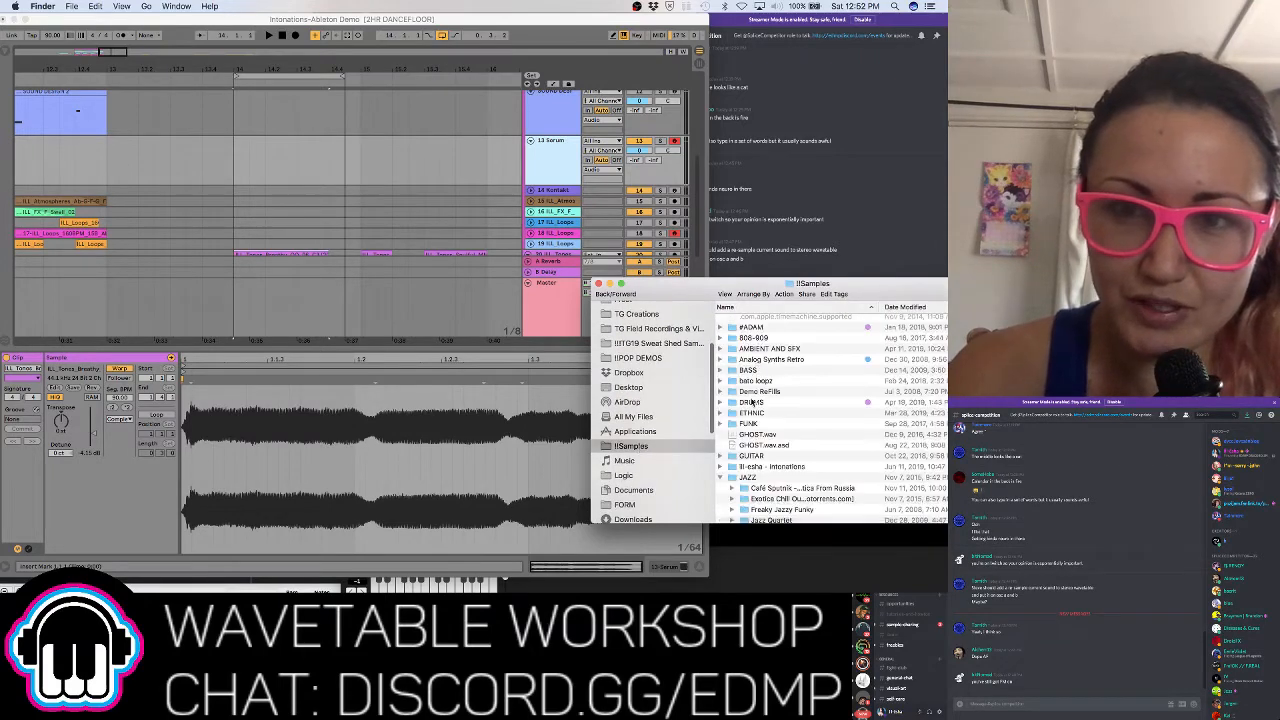
pyautogui.doubleClick(752, 402)
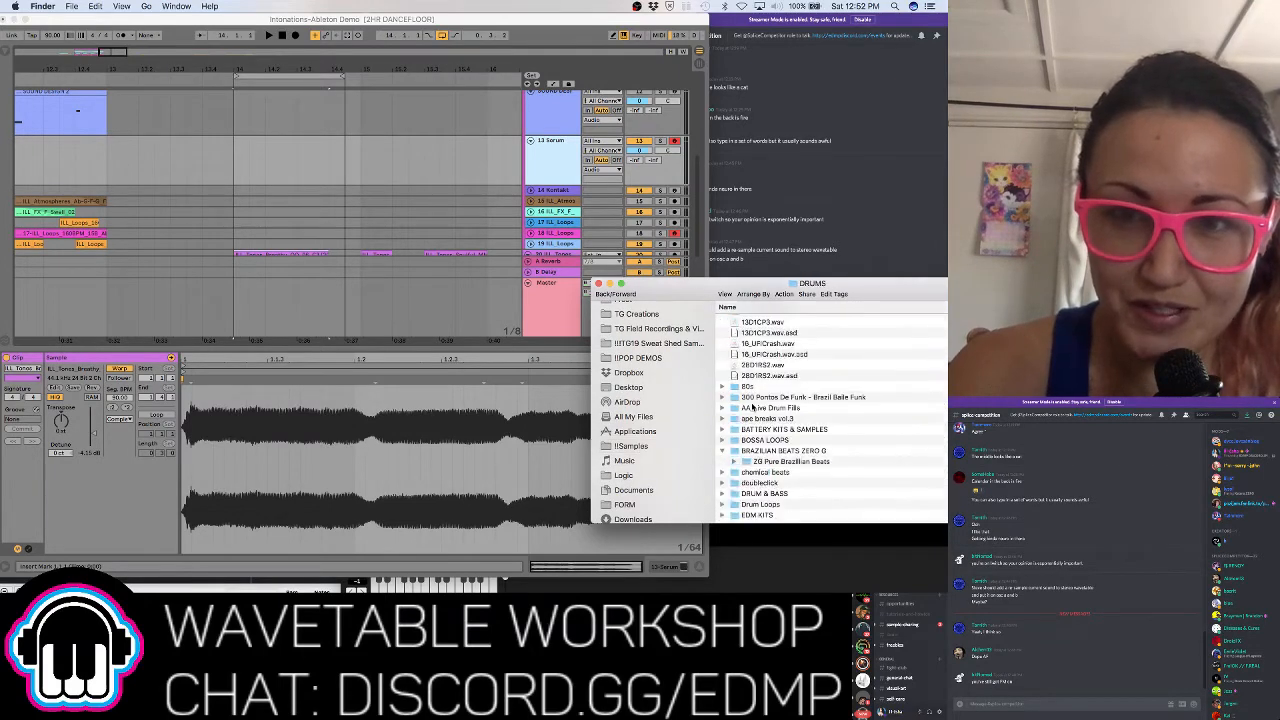
pyautogui.scroll(-2, 753, 408)
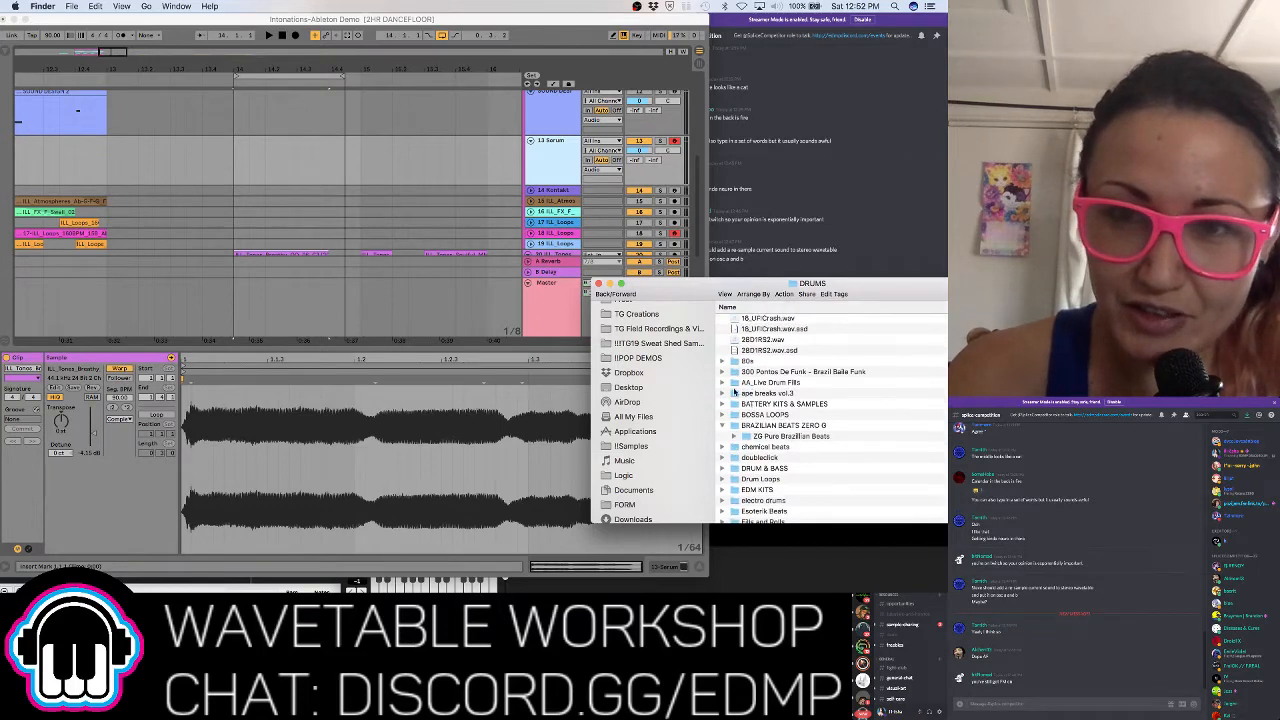
pyautogui.click(724, 383)
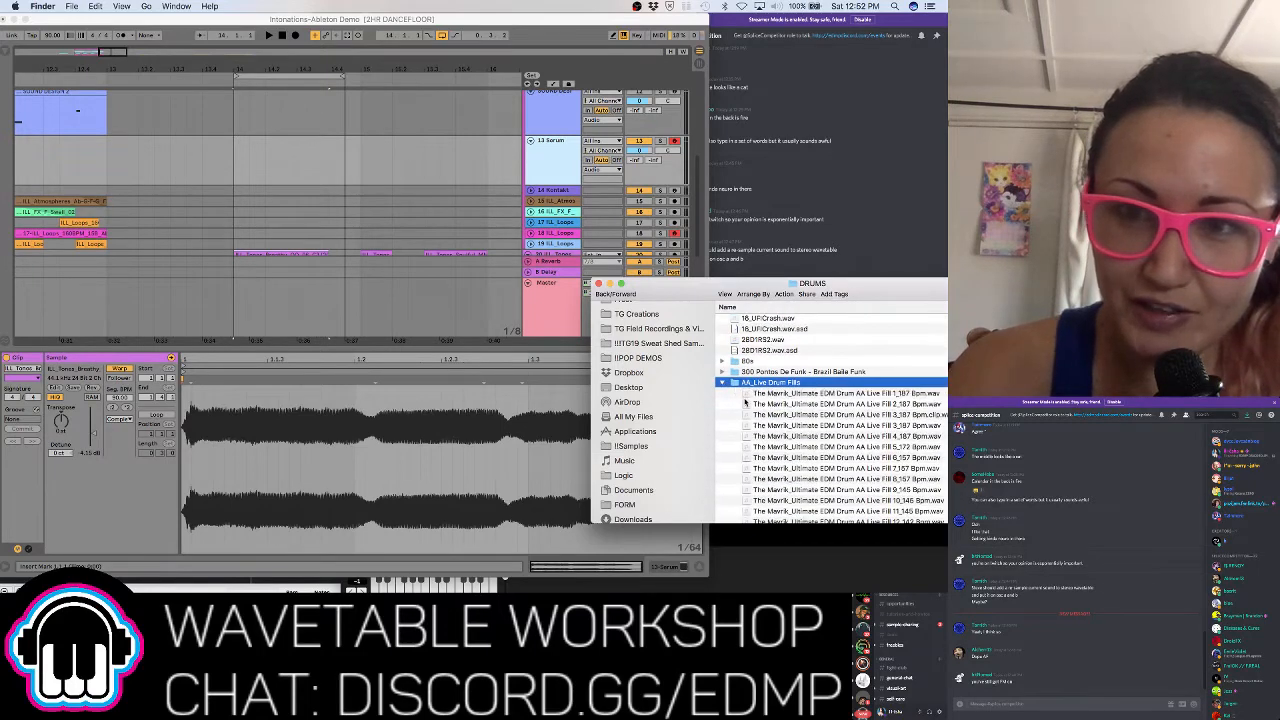
# Switch back to Serum, initialize the preset, and open oscillator A's table editor
pyautogui.click(508, 43)
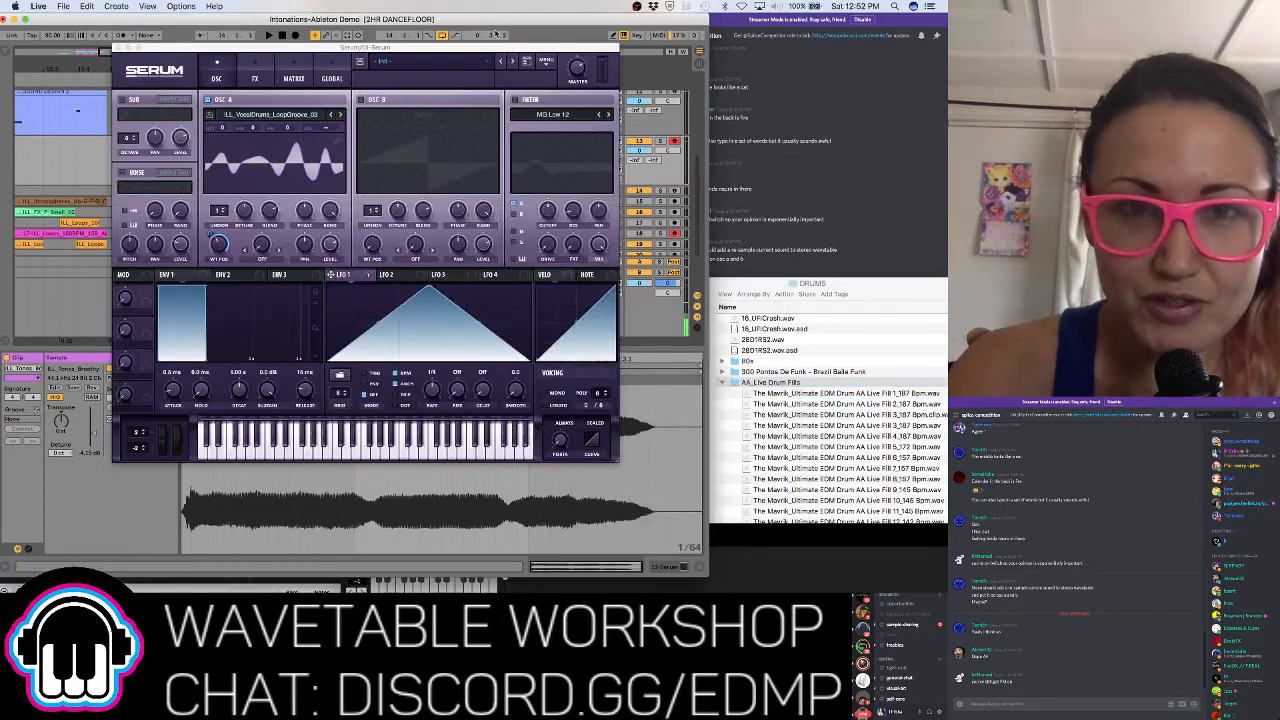
pyautogui.click(548, 61)
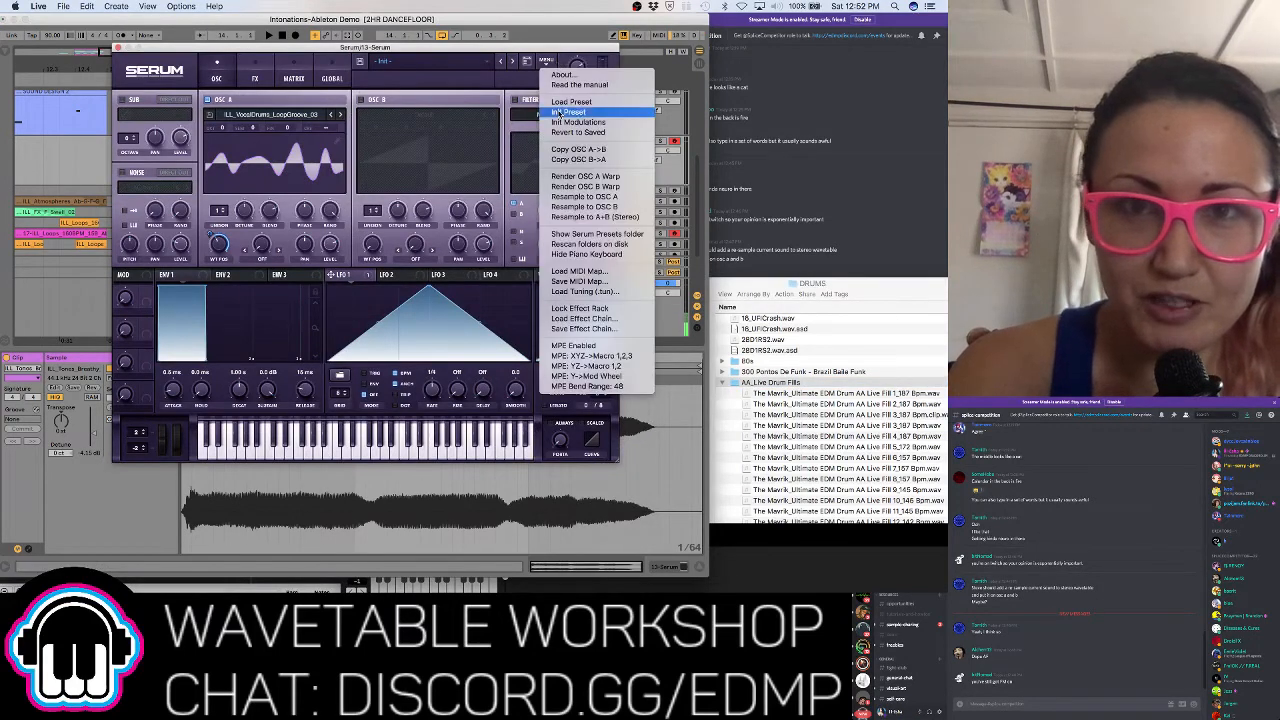
pyautogui.click(560, 112)
pyautogui.click(209, 114)
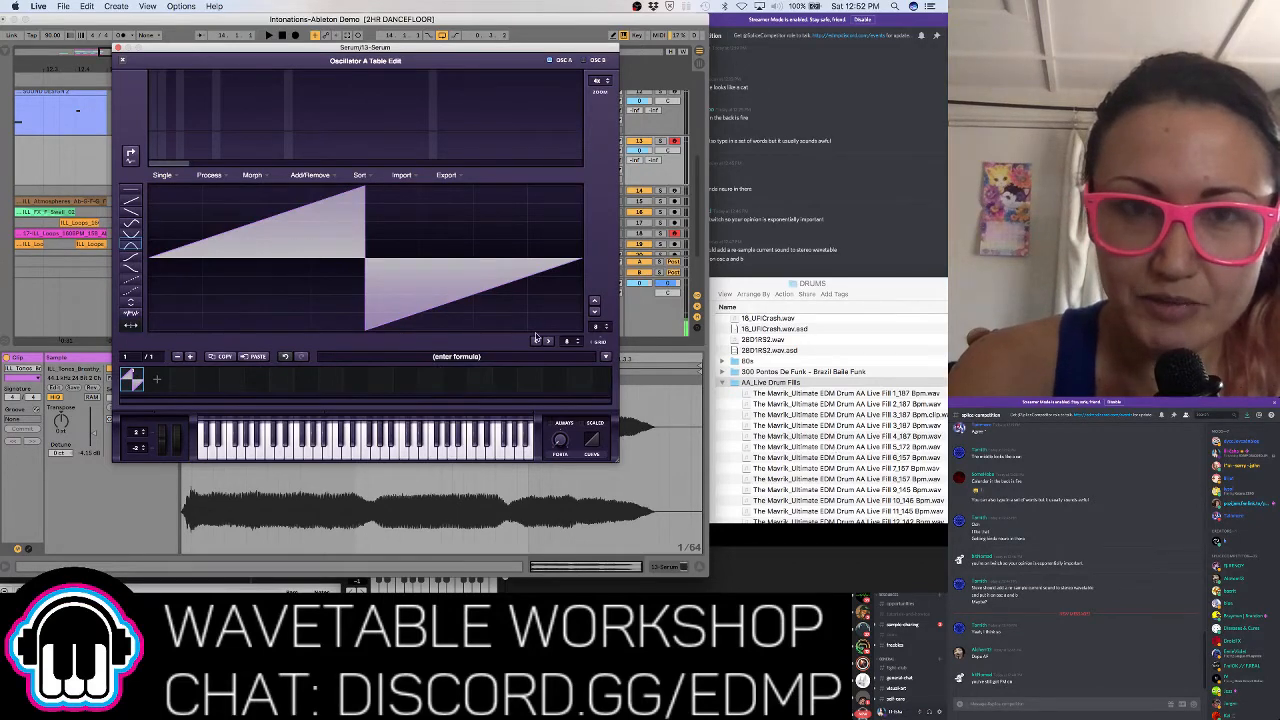
# Select the AA Live Fill 5,172 Bpm sample in Finder and return to Serum's table editor
pyautogui.click(795, 449)
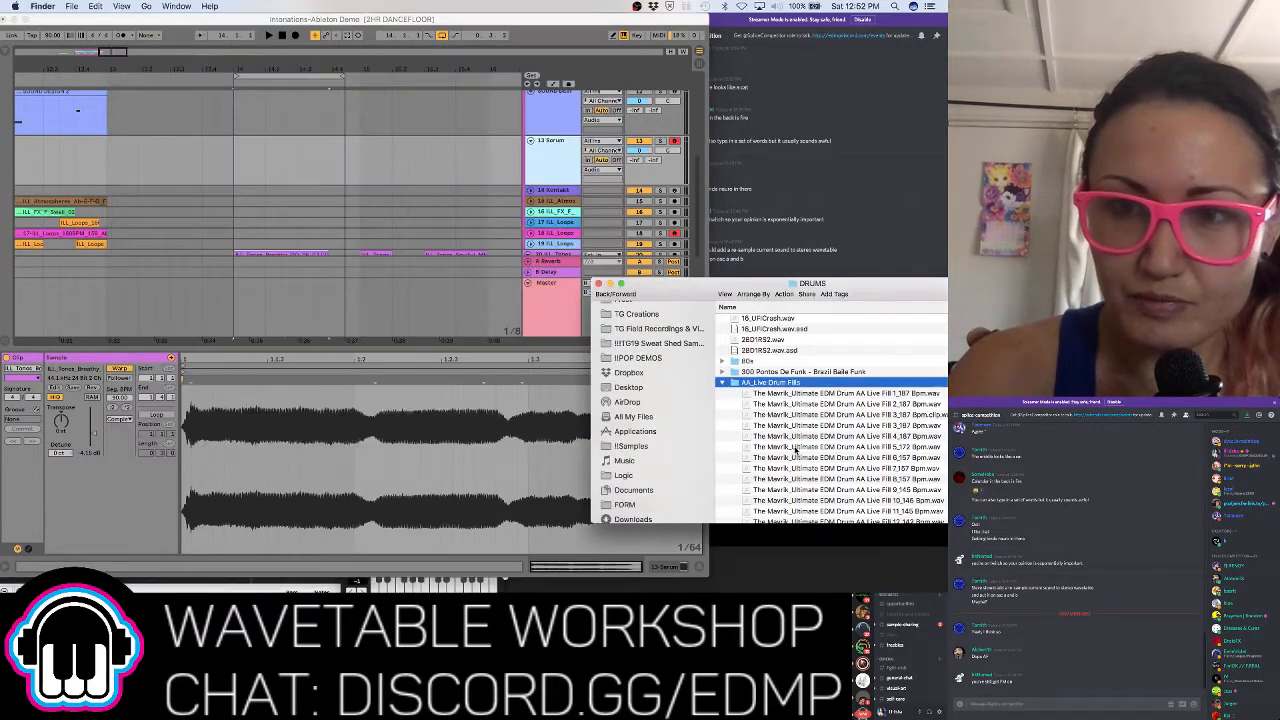
pyautogui.click(795, 446)
pyautogui.click(493, 28)
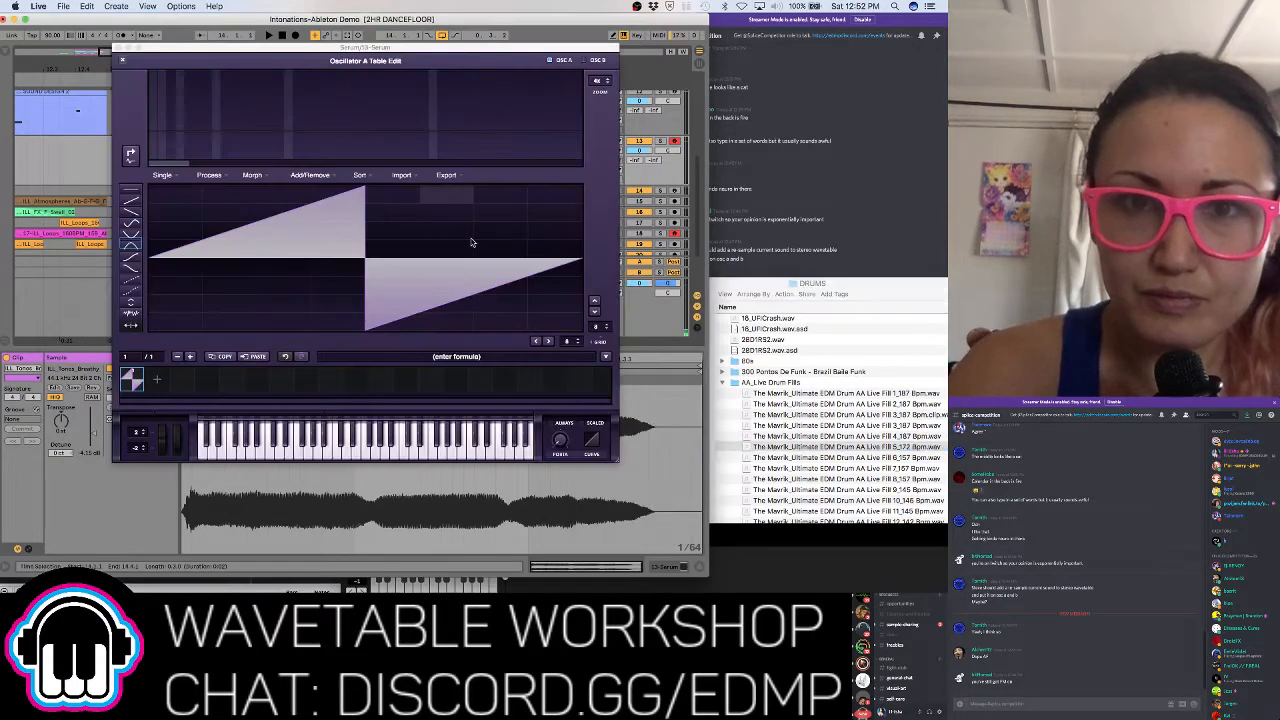
pyautogui.click(404, 175)
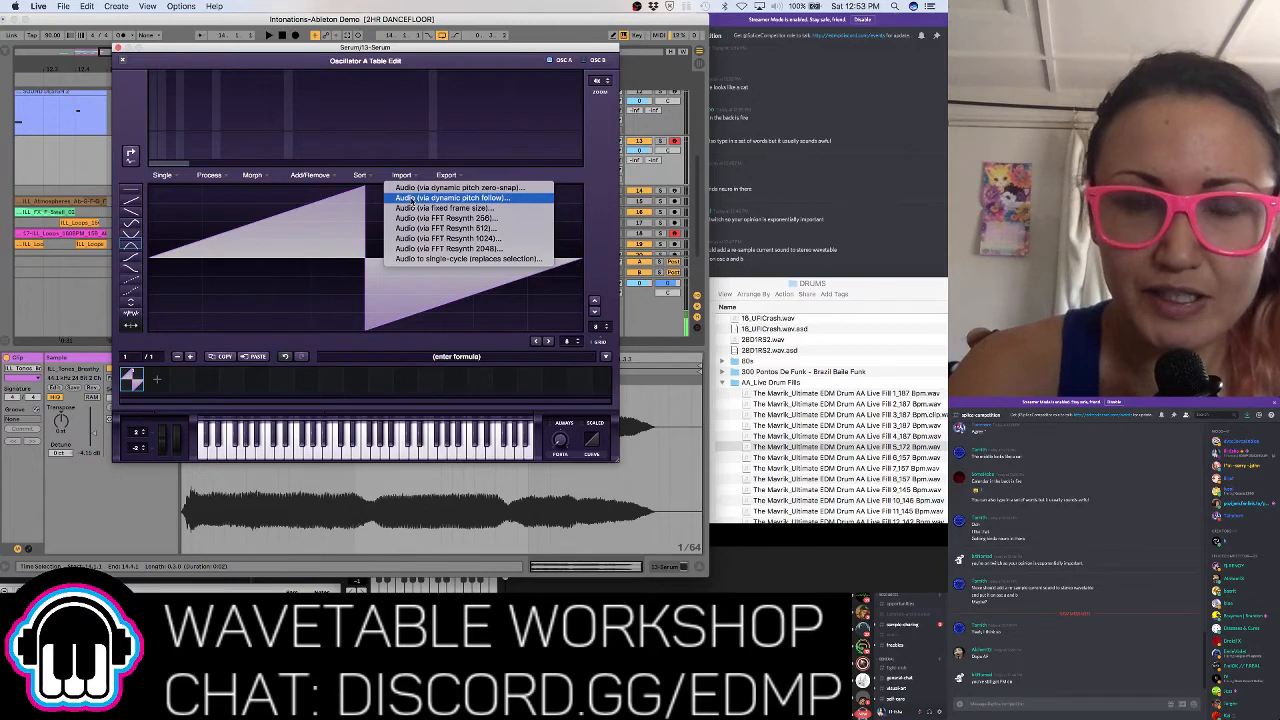
pyautogui.click(411, 200)
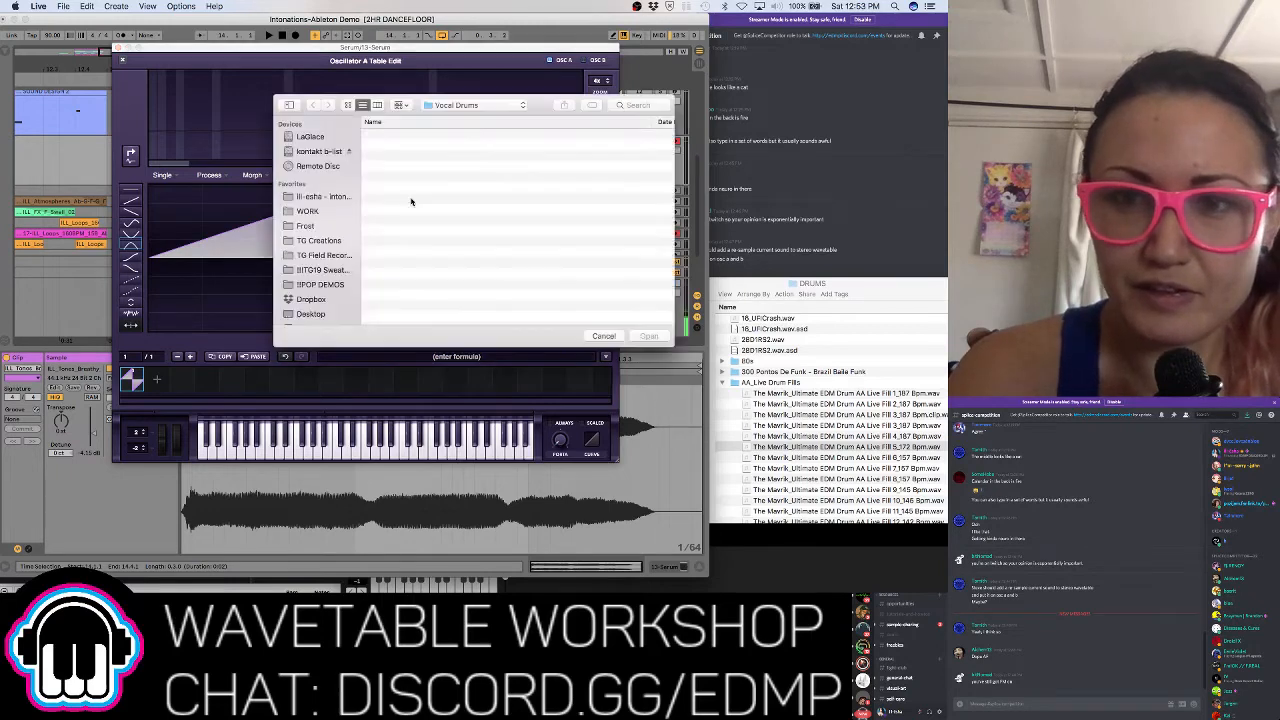
pyautogui.click(603, 336)
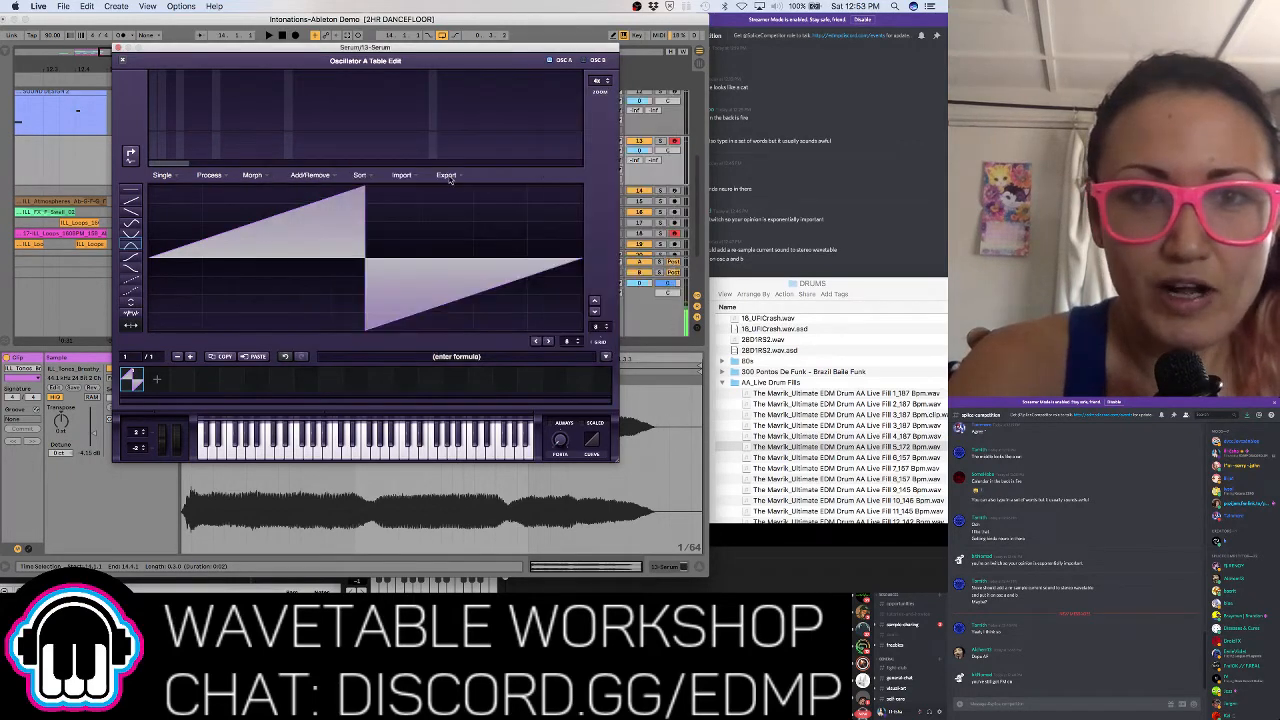
# Import The Mavrik_Ultimate EDM Drum AA Live Fill 5,172 Bpm.wav from !!Samples/DRUMS/AA_Live Drum Fills using dynamic pitch follow
pyautogui.click(413, 175)
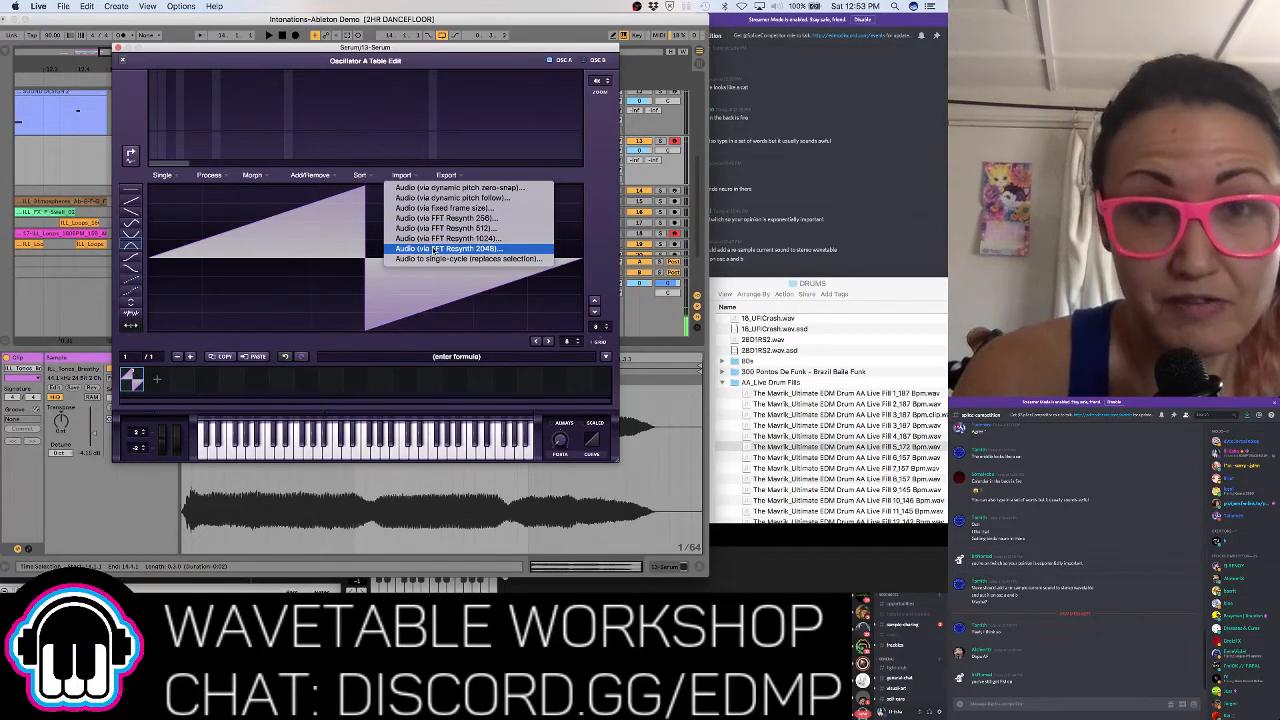
pyautogui.click(404, 198)
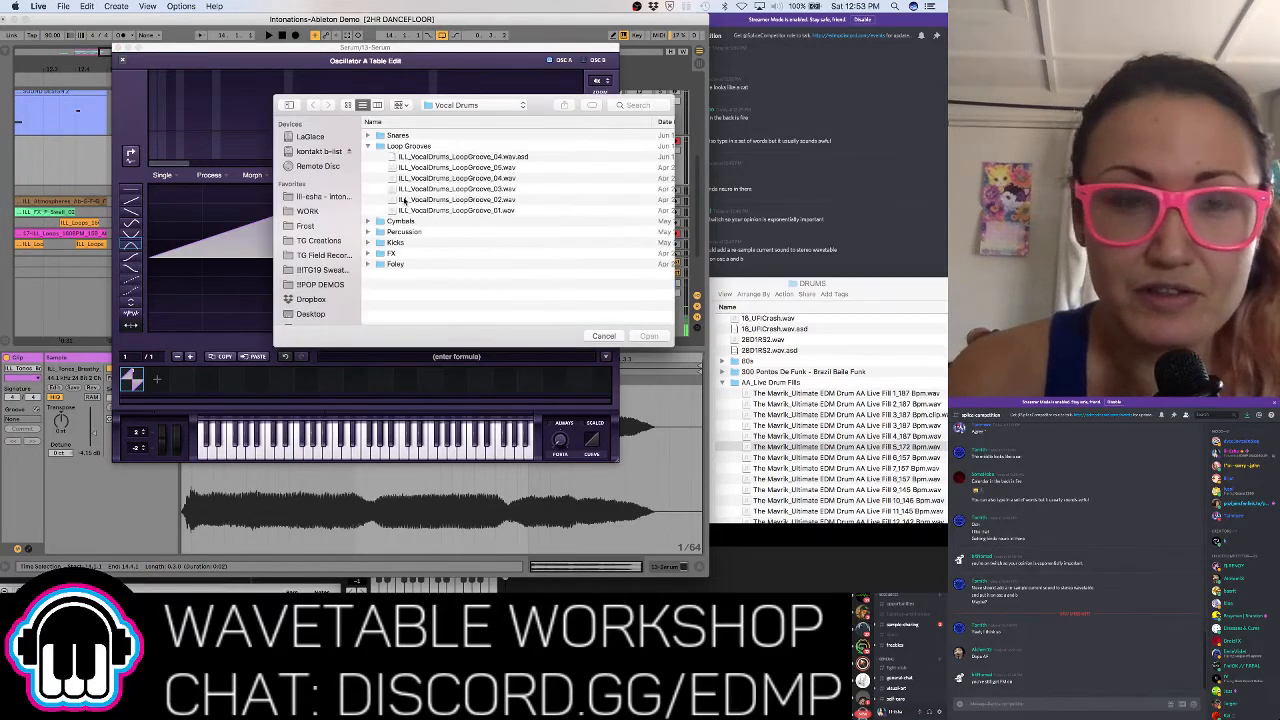
pyautogui.scroll(-3, 320, 250)
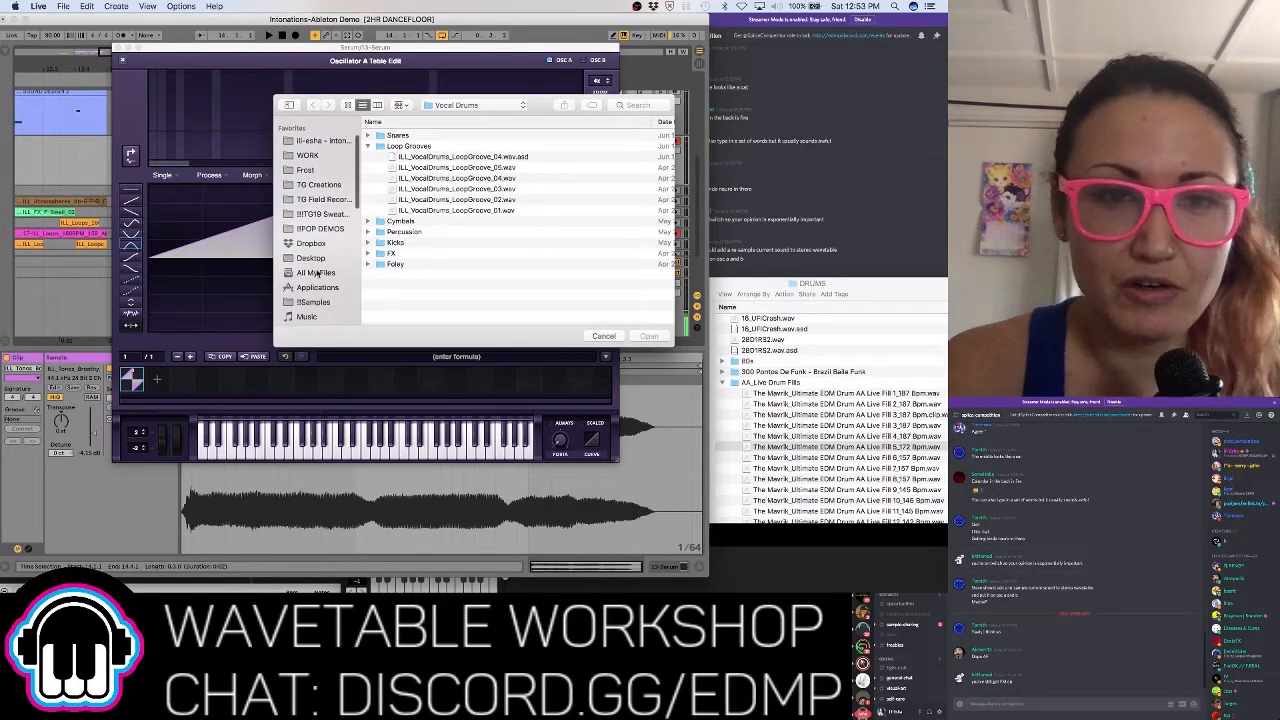
pyautogui.click(313, 302)
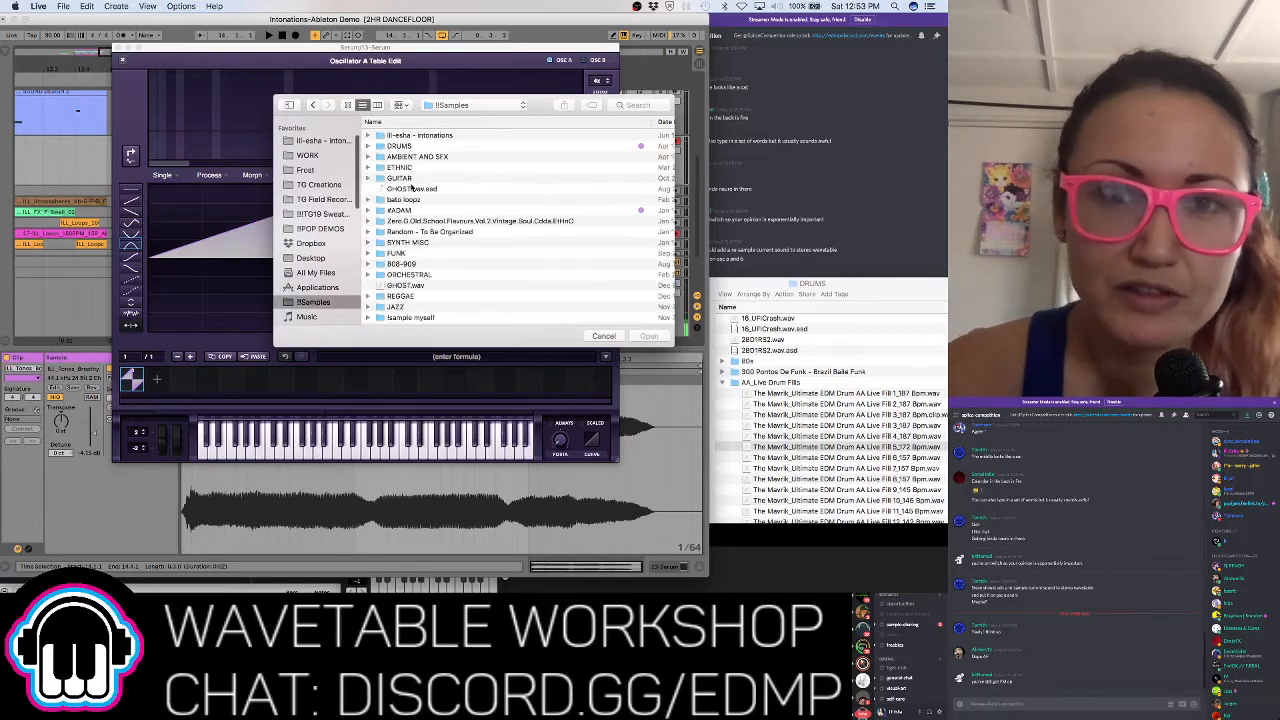
pyautogui.doubleClick(400, 146)
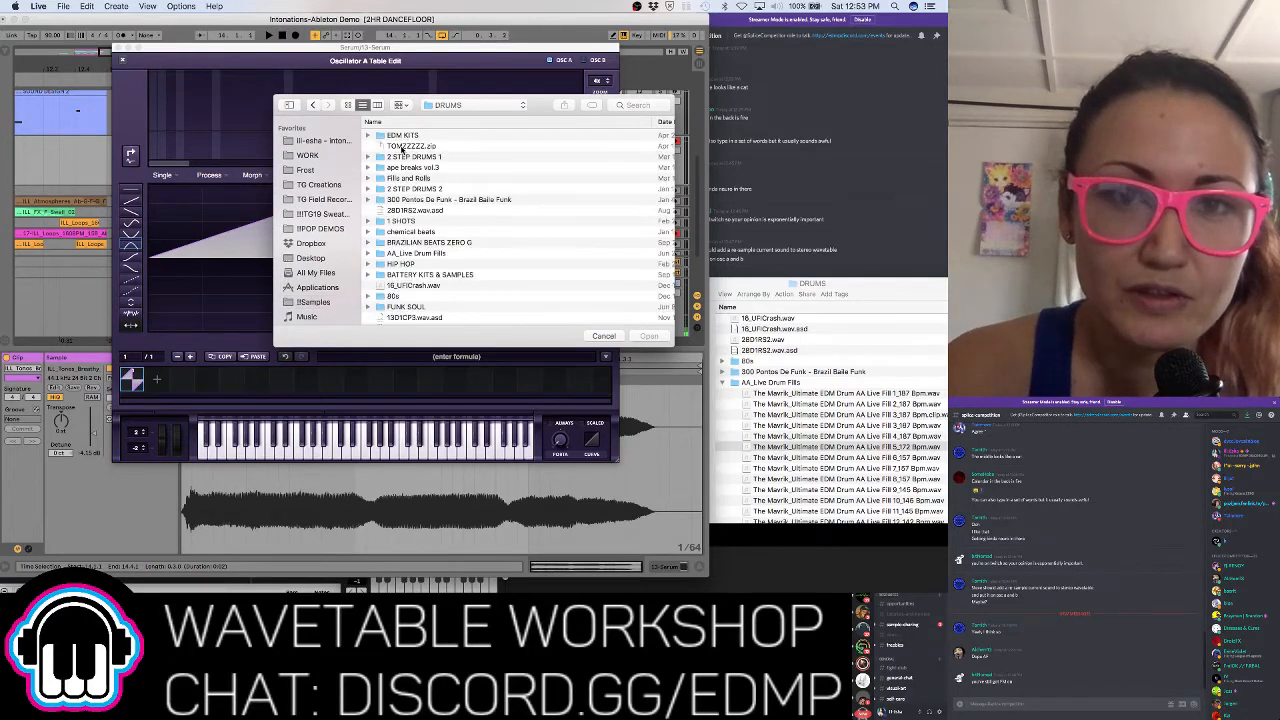
pyautogui.scroll(-2, 402, 150)
pyautogui.doubleClick(420, 238)
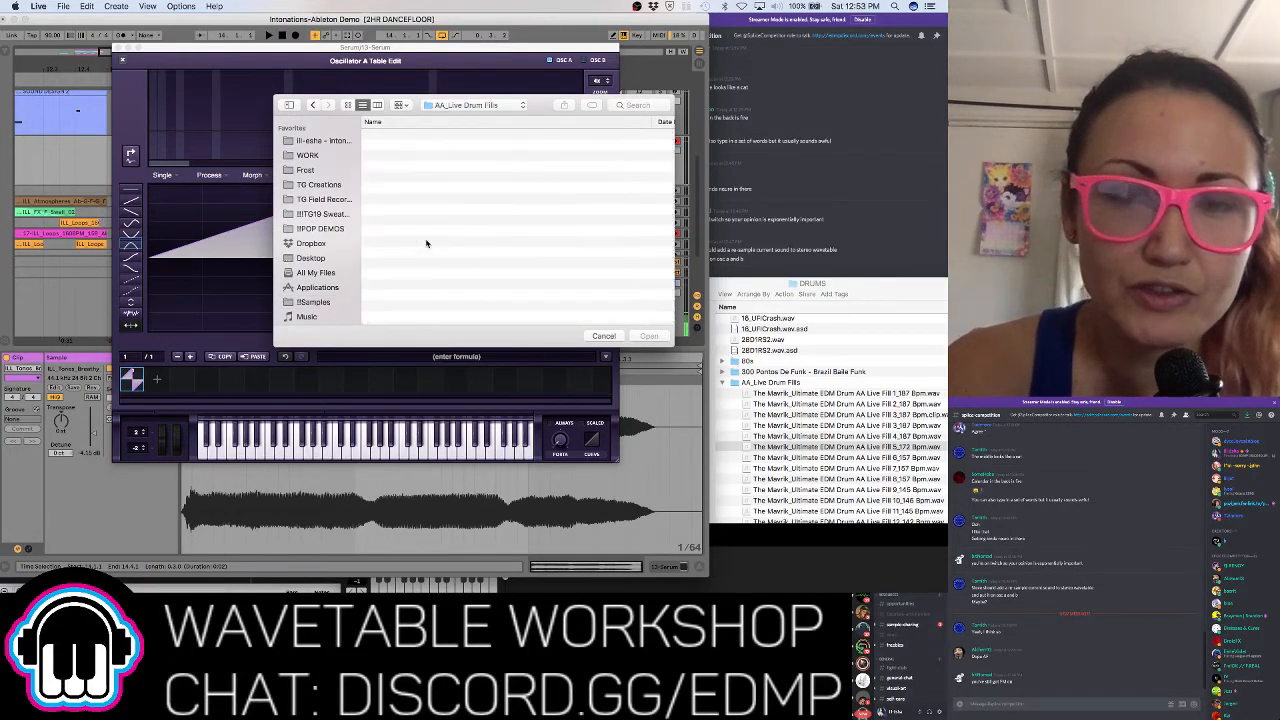
pyautogui.click(435, 189)
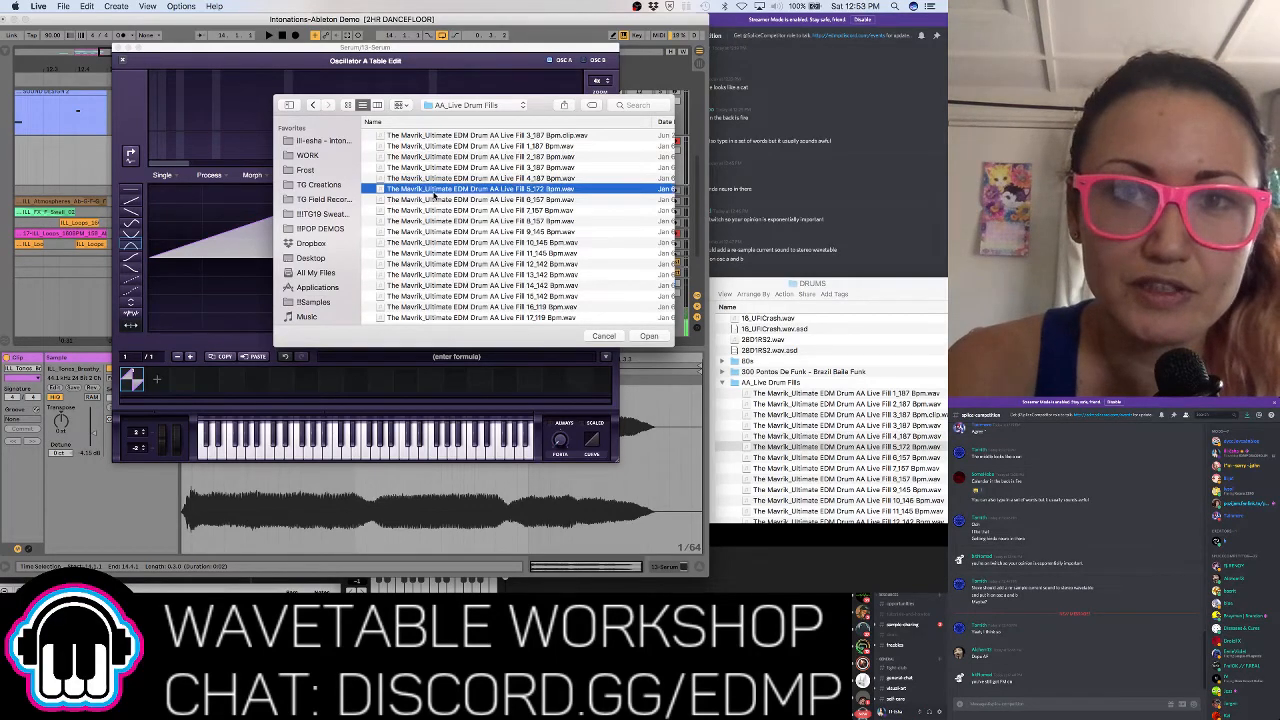
pyautogui.doubleClick(434, 192)
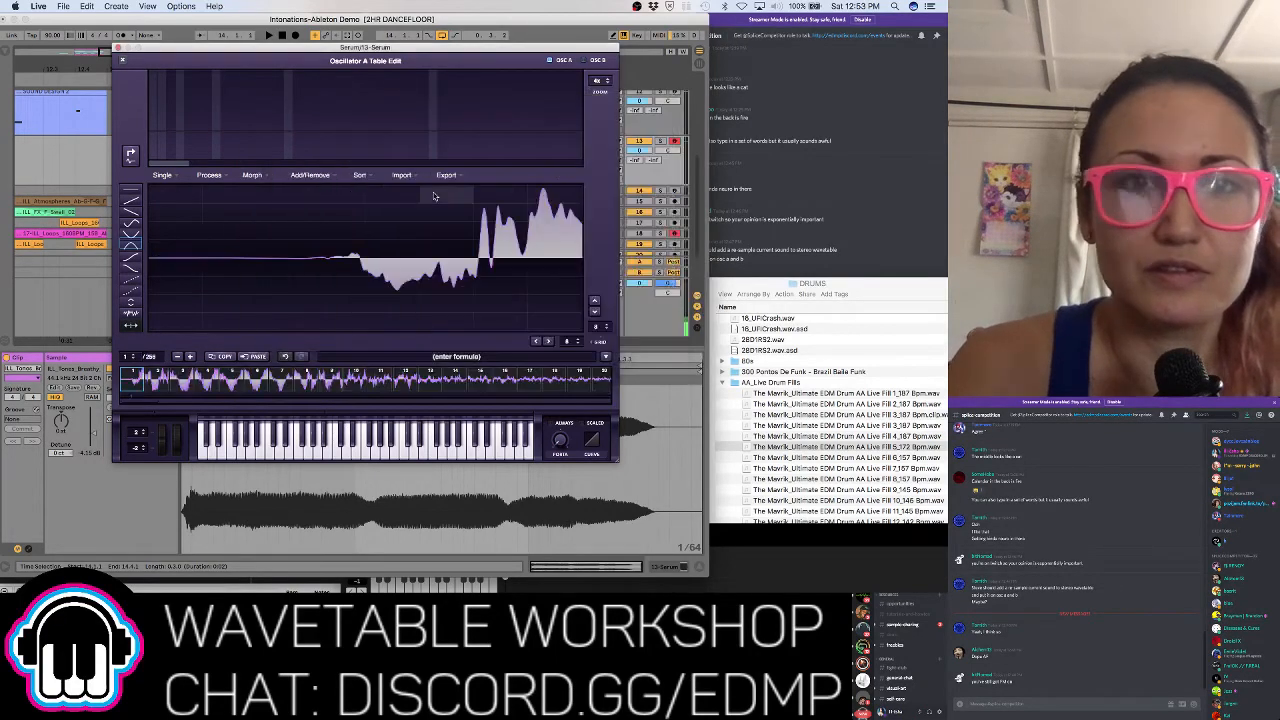
# Audition the drum fill table by sweeping oscillator A's wavetable position, and reopen the table editor
pyautogui.click(122, 60)
pyautogui.moveTo(228, 244)
pyautogui.mouseDown()
pyautogui.moveTo(222, 194)
pyautogui.moveTo(228, 247)
pyautogui.mouseUp()
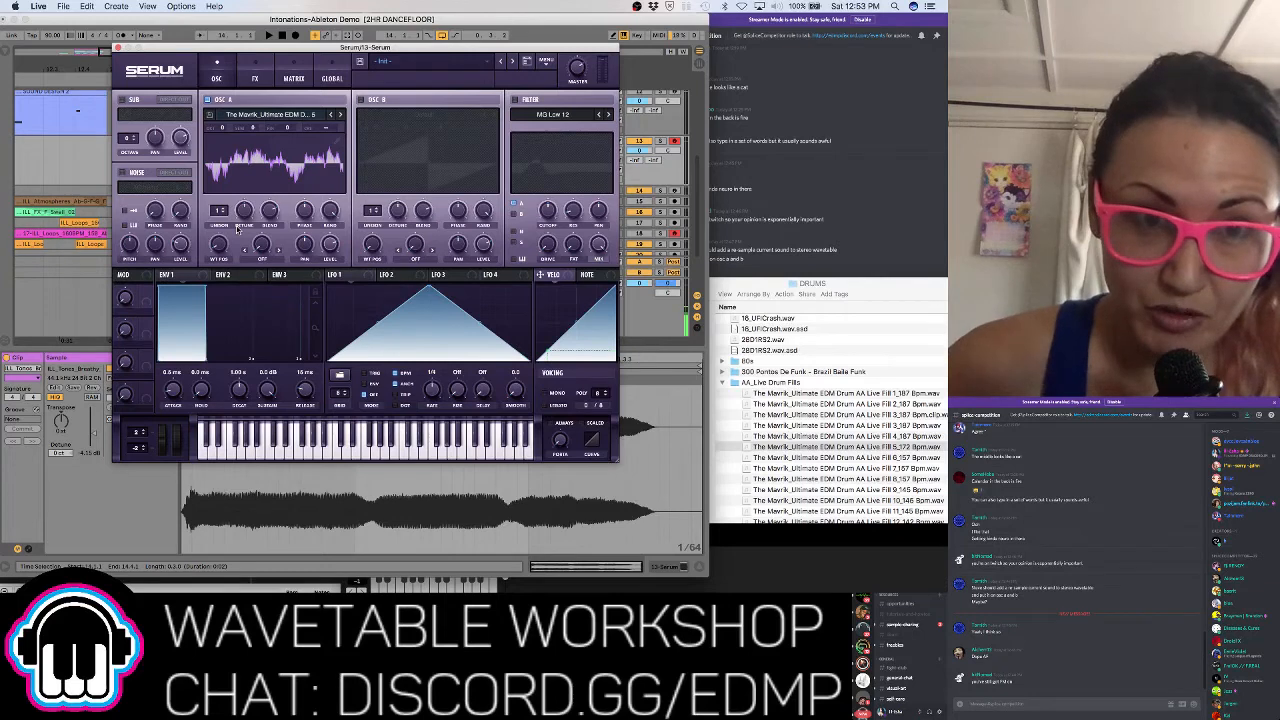
pyautogui.click(333, 148)
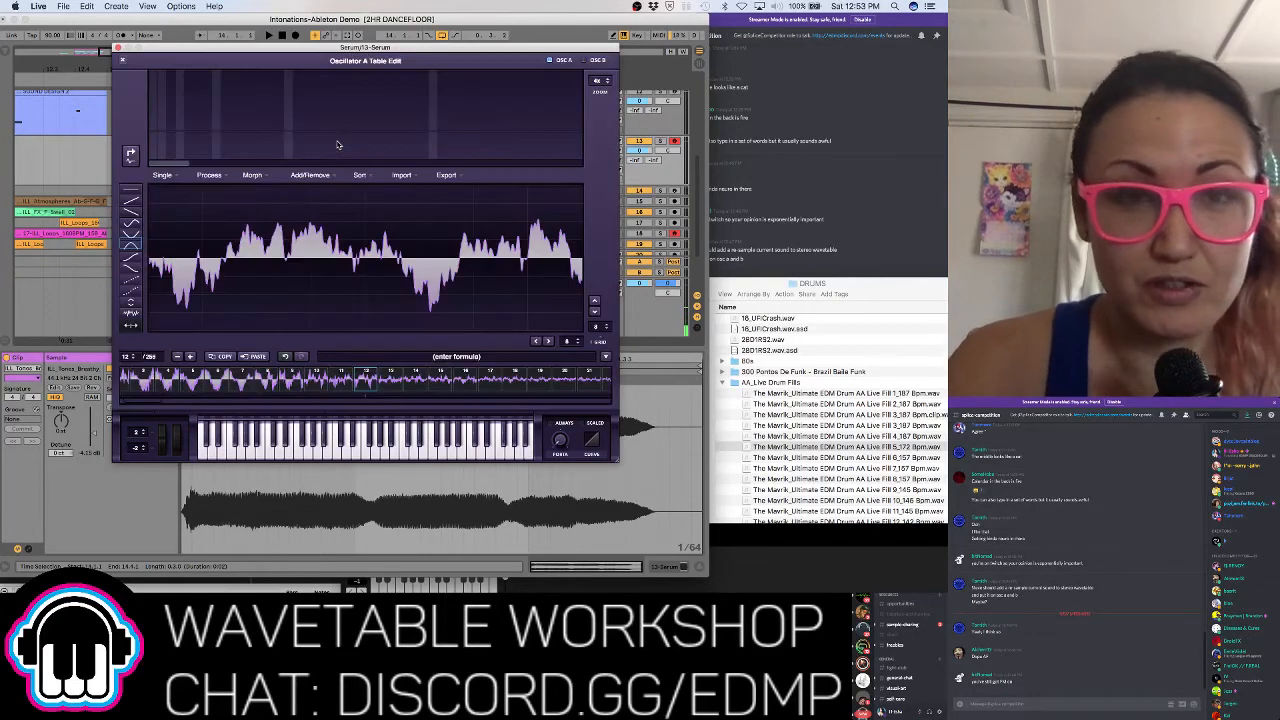
# Select the silent frames from 248 through 256 at the end of the table and remove the multiselection
pyautogui.hscroll(-2, 392, 396)
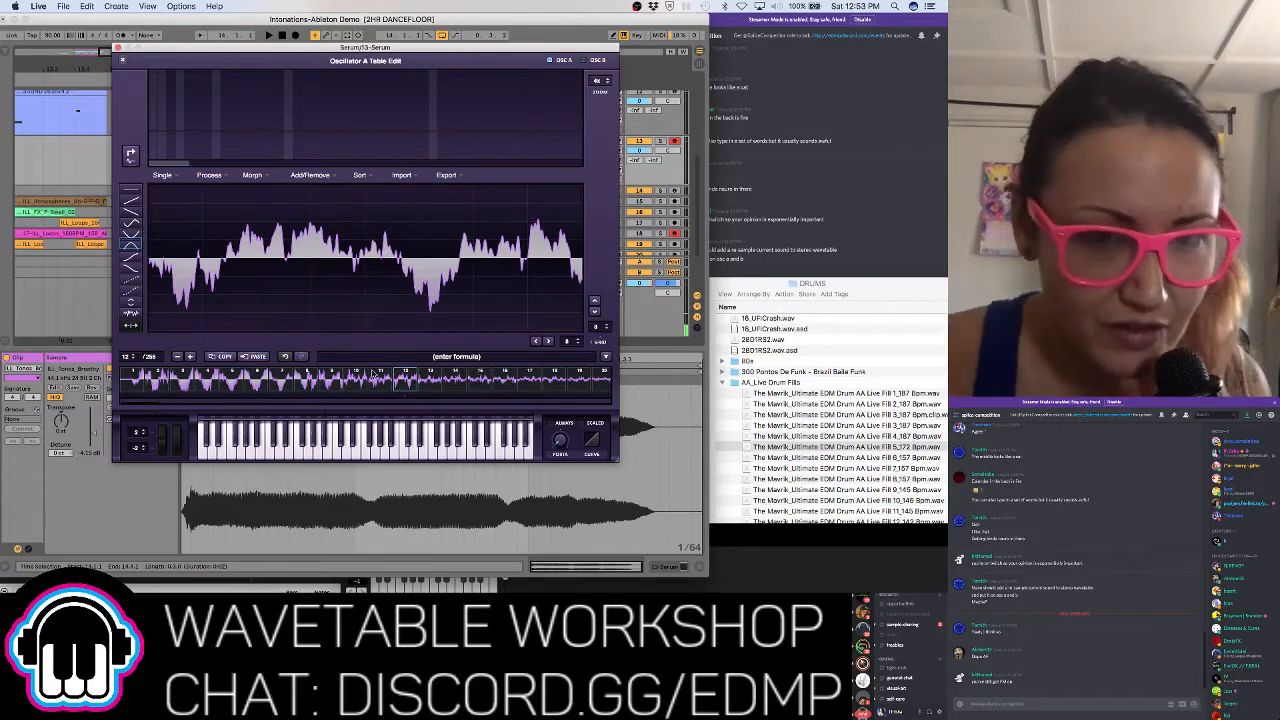
pyautogui.hscroll(10, 400, 385)
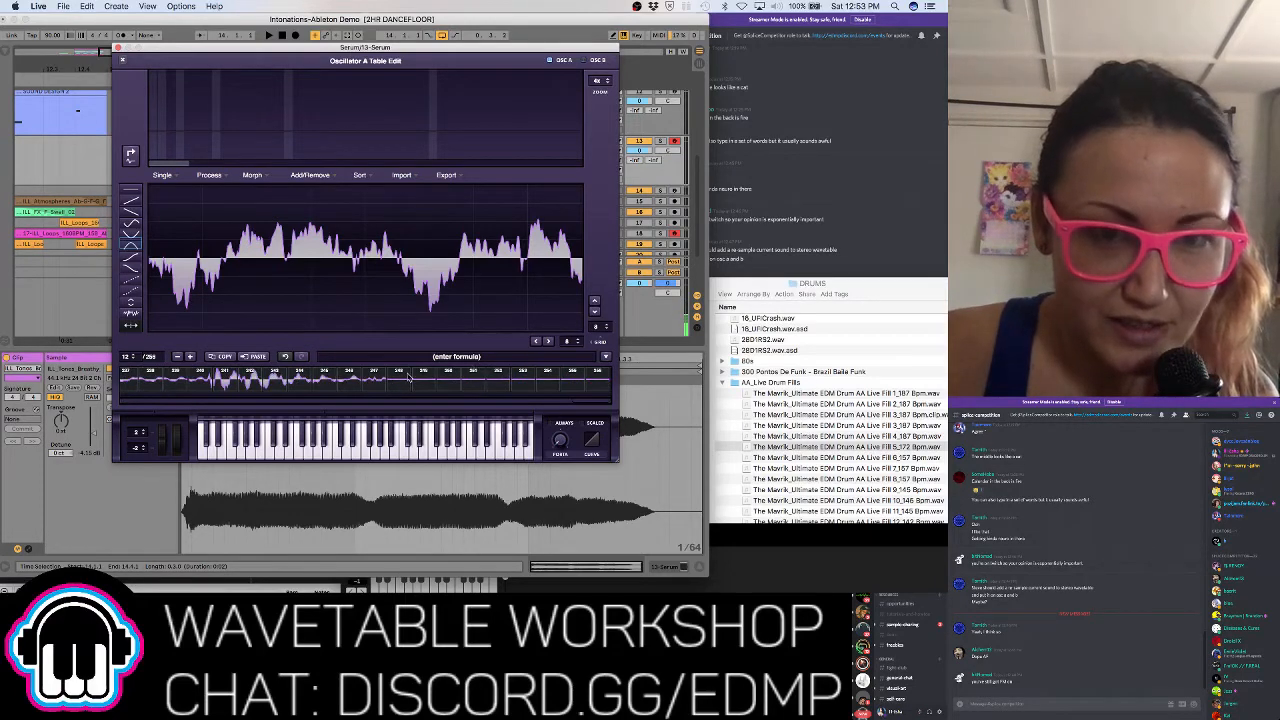
pyautogui.click(403, 380)
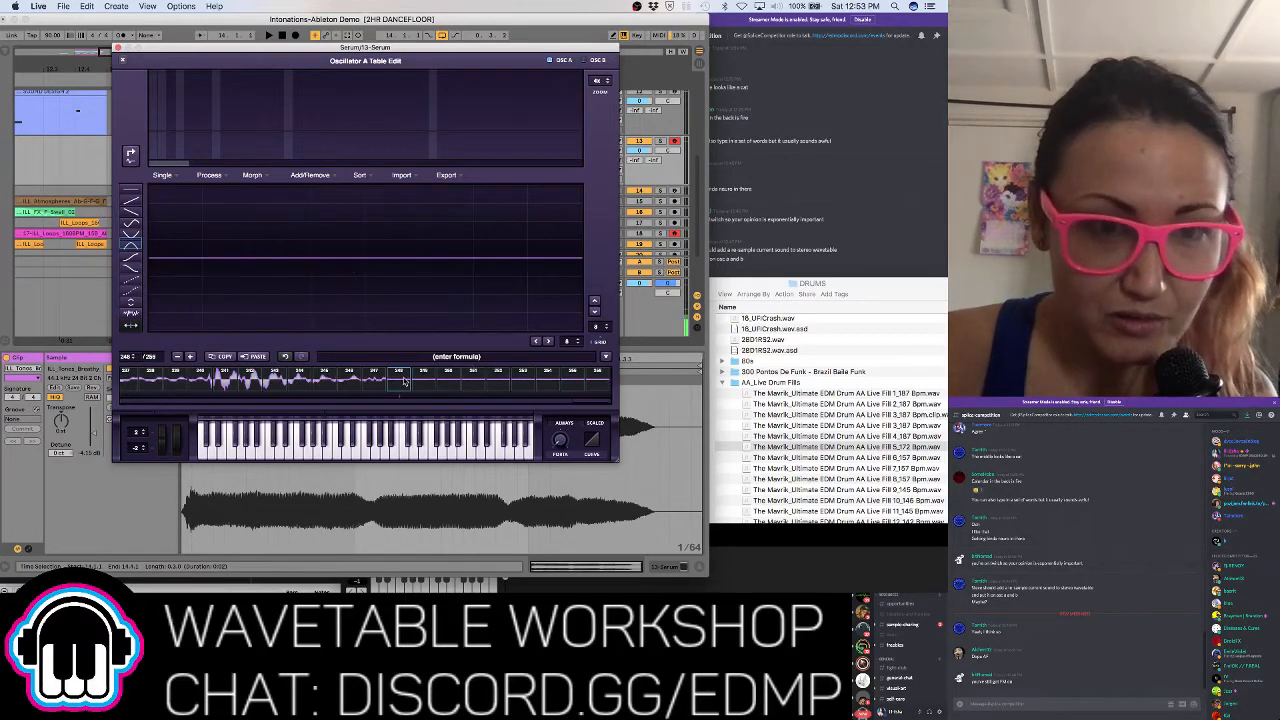
pyautogui.click(603, 386)
pyautogui.keyDown('shift'); pyautogui.click(397, 385); pyautogui.keyUp('shift')
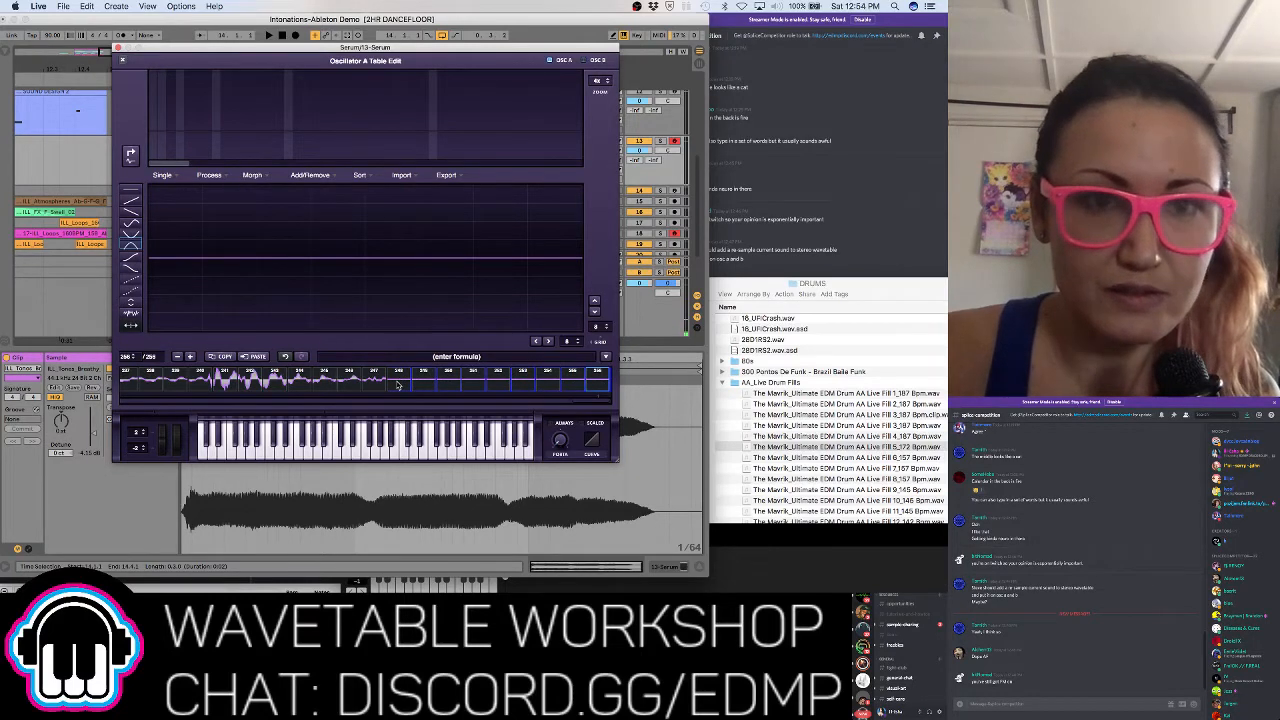
pyautogui.click(310, 175)
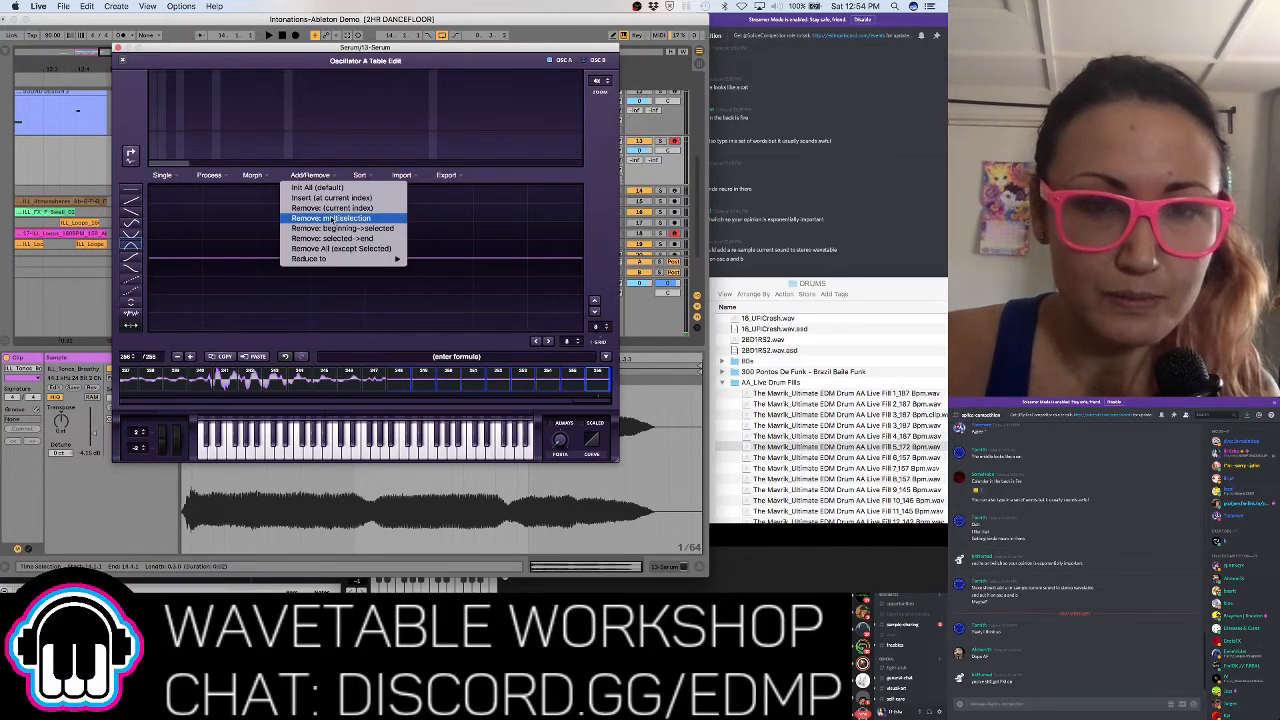
pyautogui.click(331, 218)
pyautogui.scroll(-10, 423, 388)
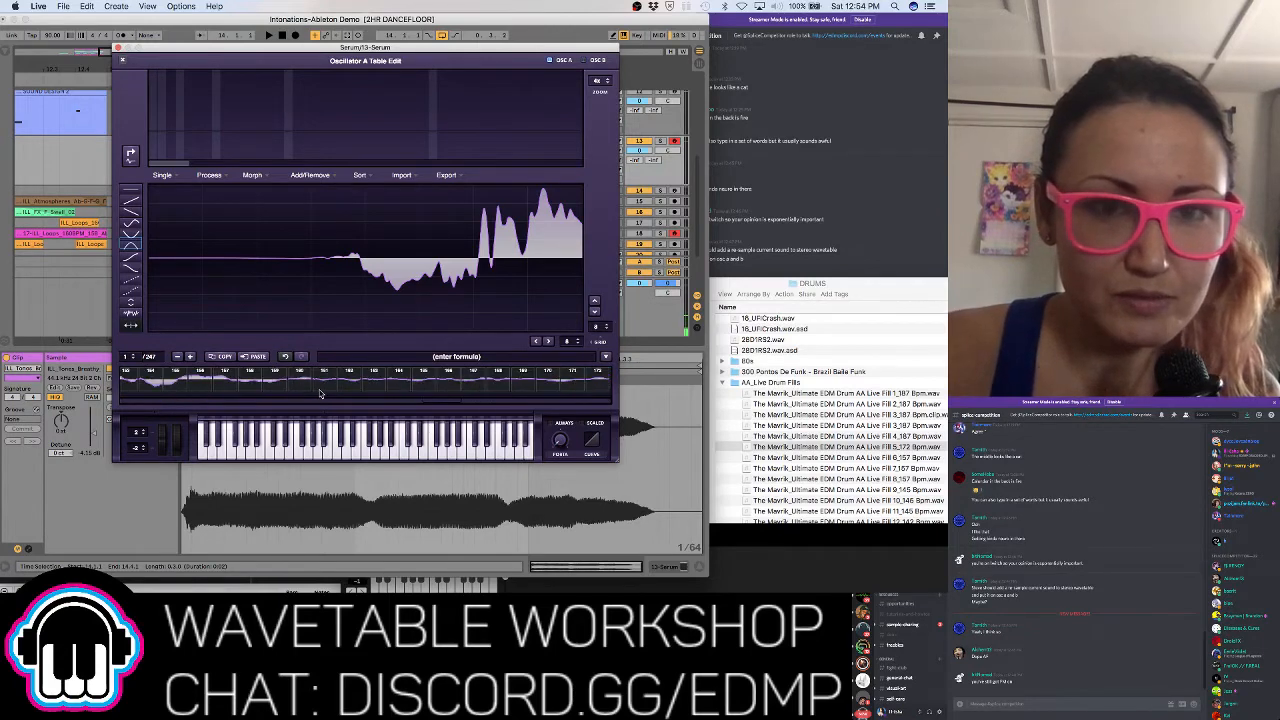
# Normalize all frames of the drum fill table by the same maximum gain taken from all frames
pyautogui.scroll(10, 327, 389)
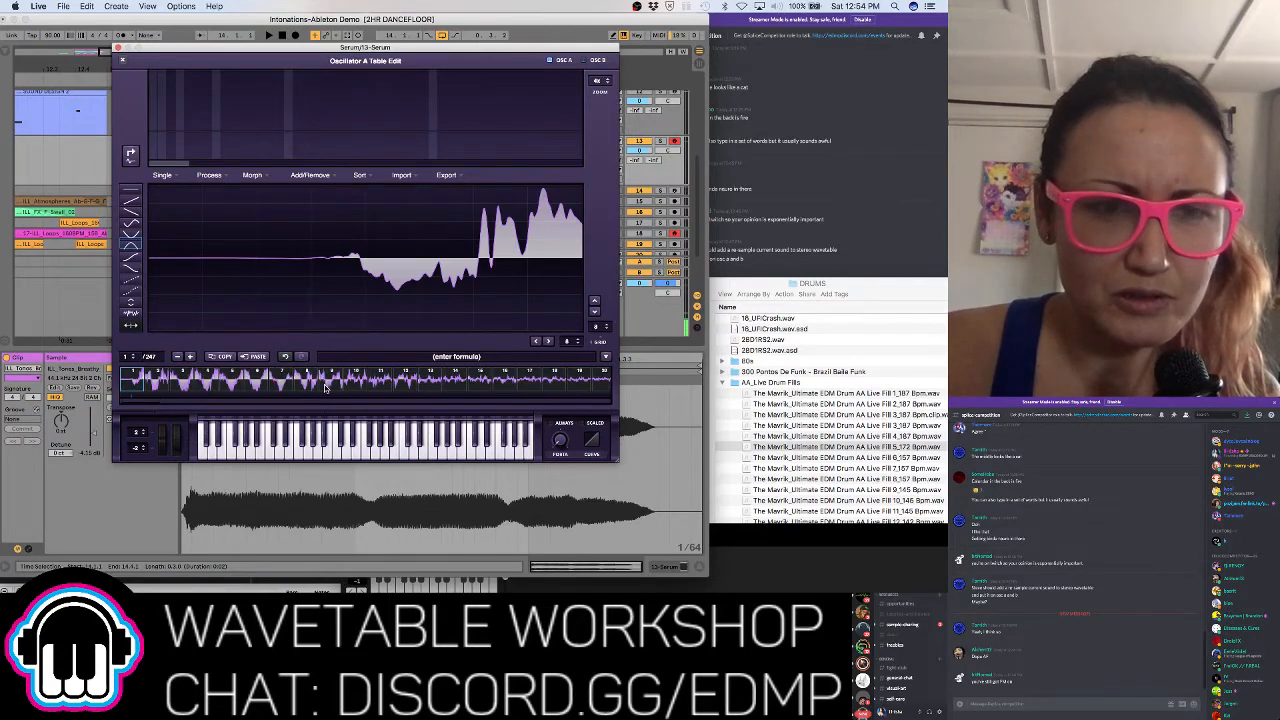
pyautogui.click(203, 176)
pyautogui.click(228, 197)
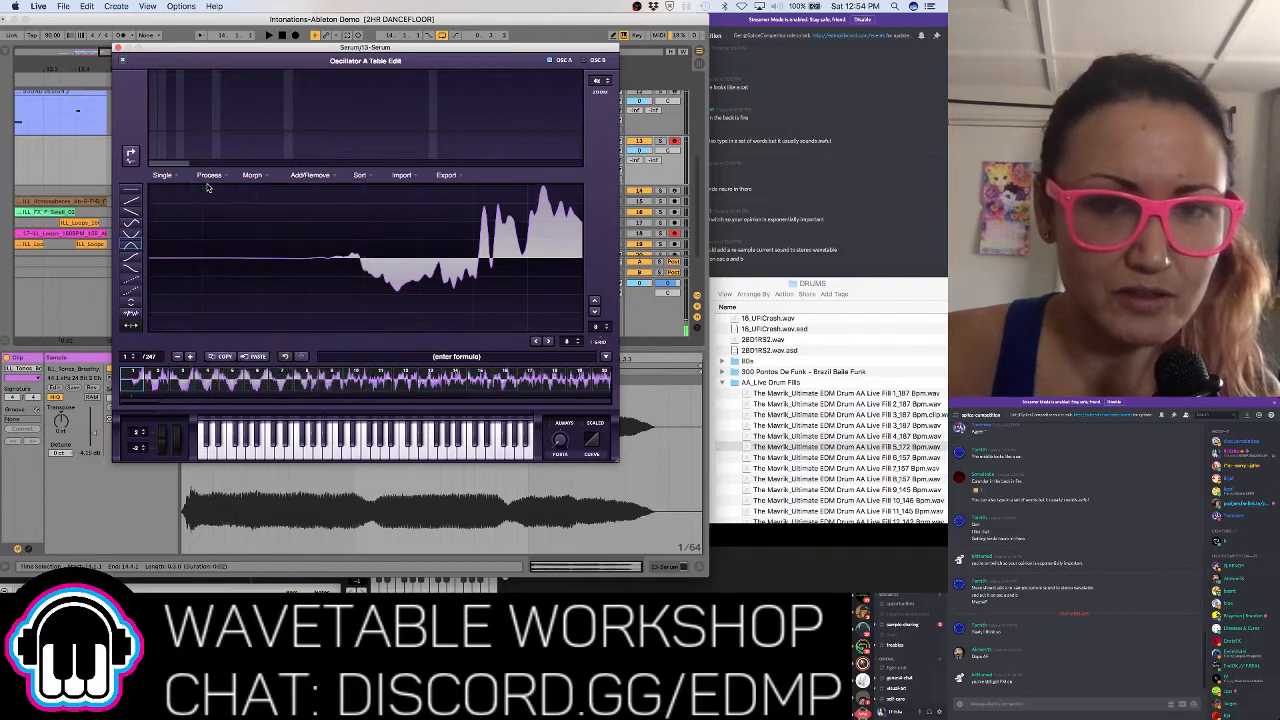
# Exit the table editor and modulate oscillator A's wavetable position with LFO 1 at a depth of about 72
pyautogui.click(120, 57)
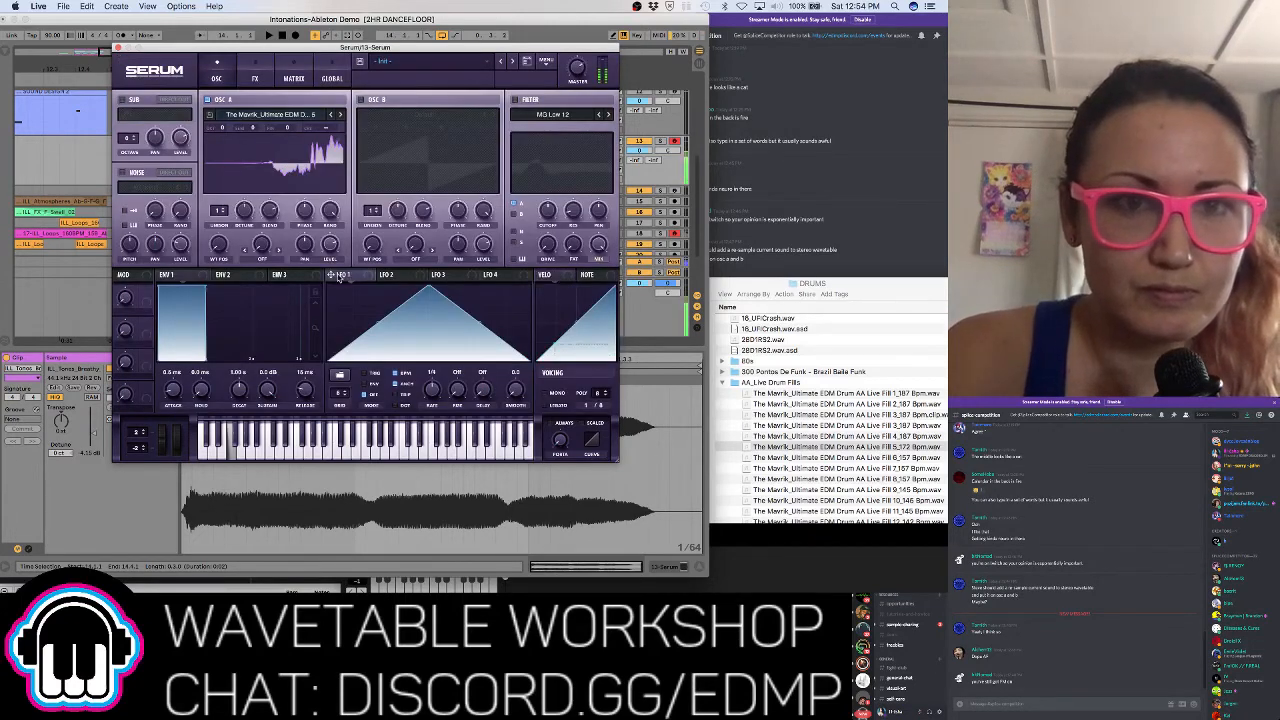
pyautogui.moveTo(335, 275); pyautogui.dragTo(219, 247)
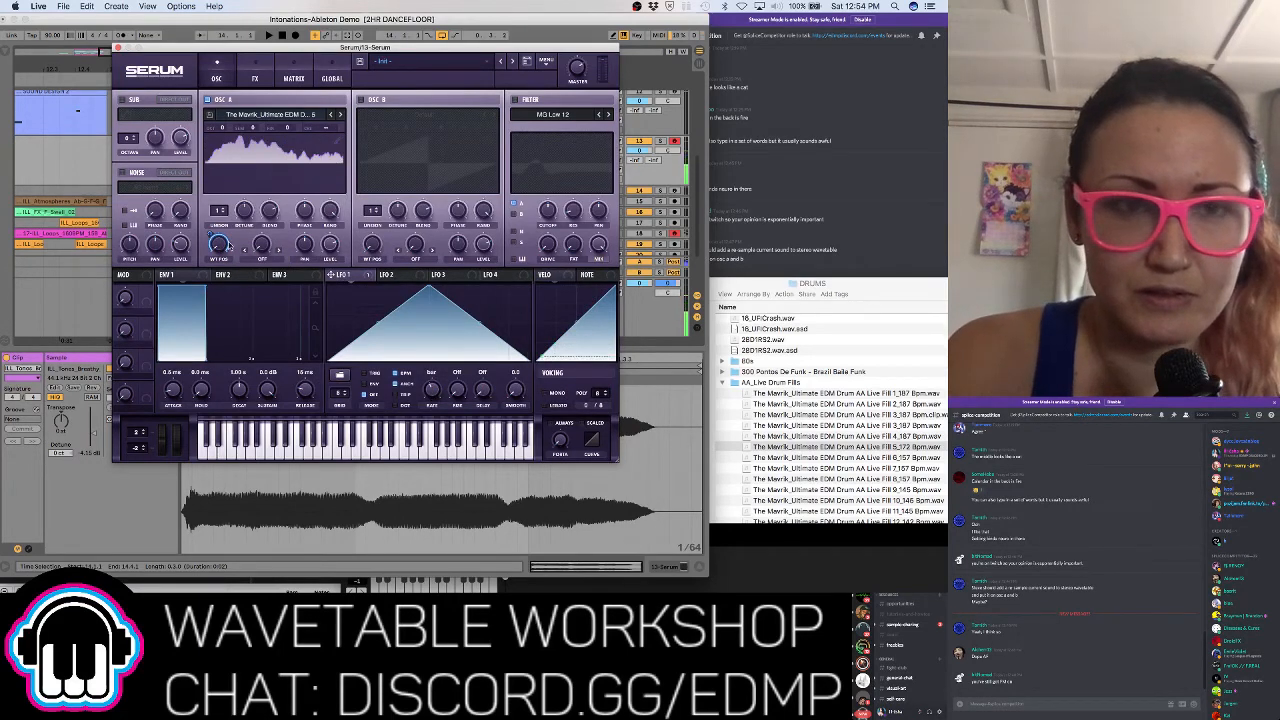
pyautogui.moveTo(209, 235); pyautogui.dragTo(216, 261)
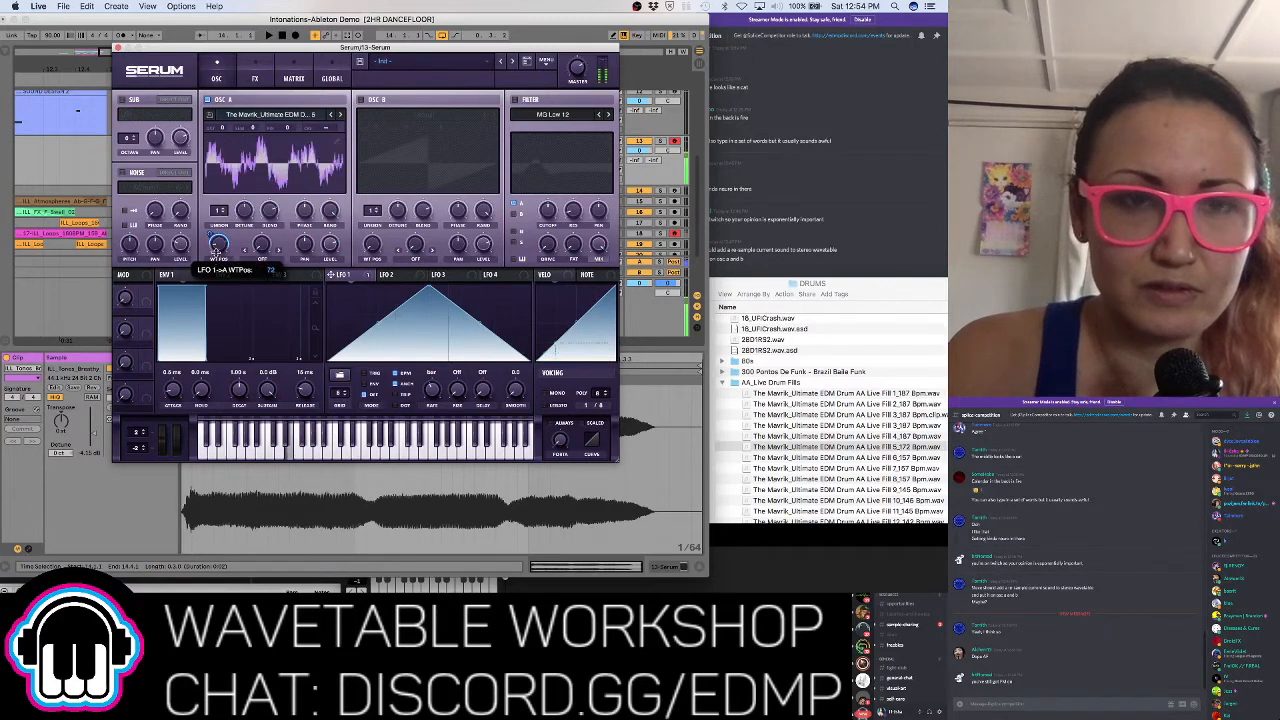
# Reopen oscillator A's table editor and fade the edges of the frames by the grid size
pyautogui.click(339, 130)
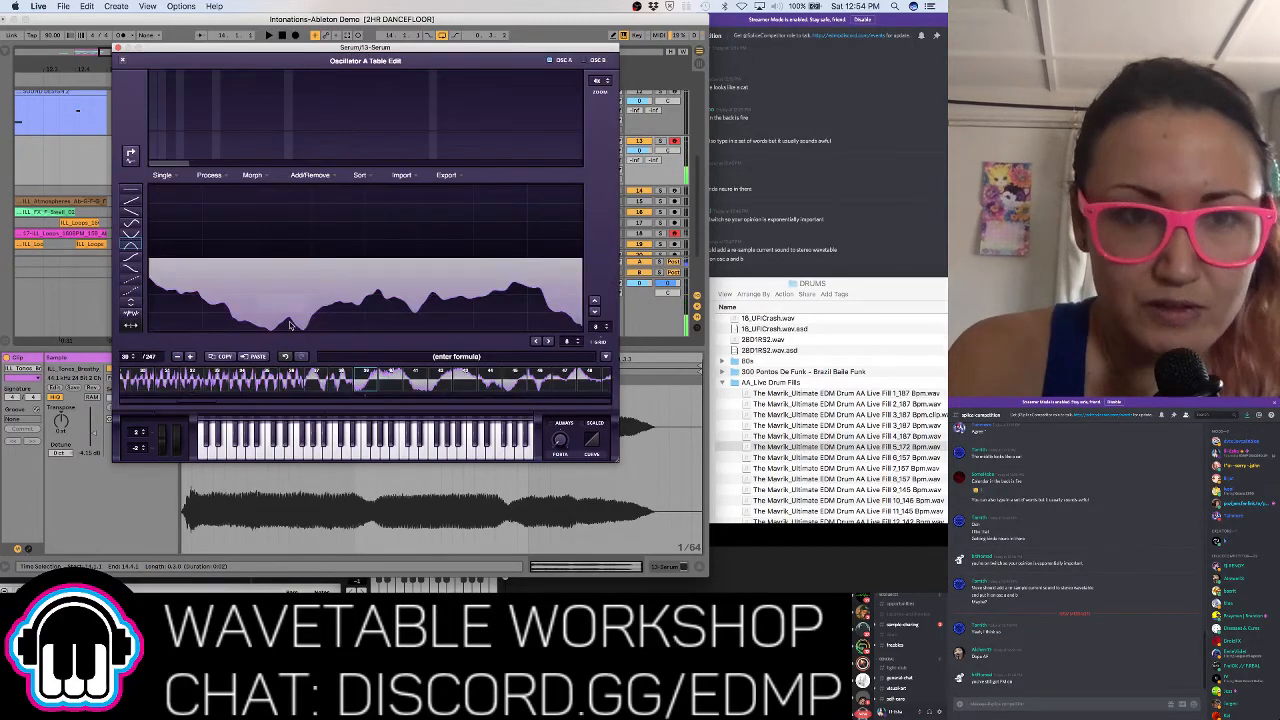
pyautogui.click(259, 174)
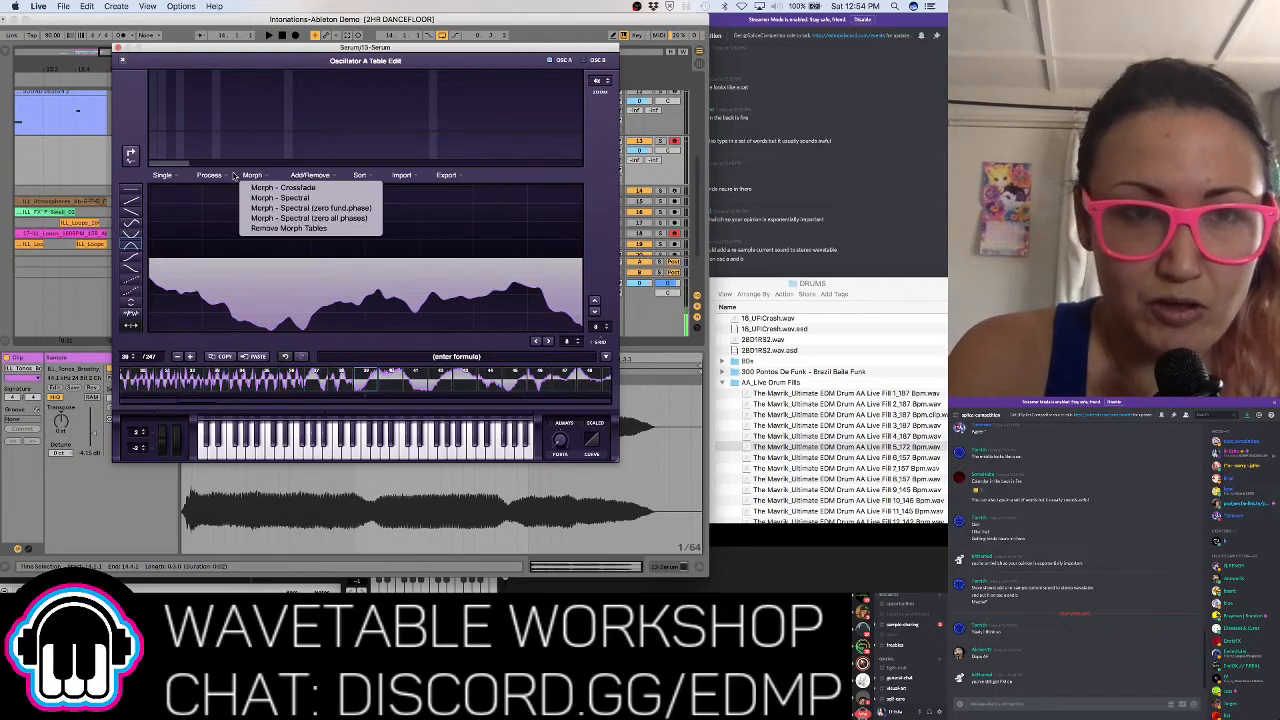
pyautogui.click(226, 175)
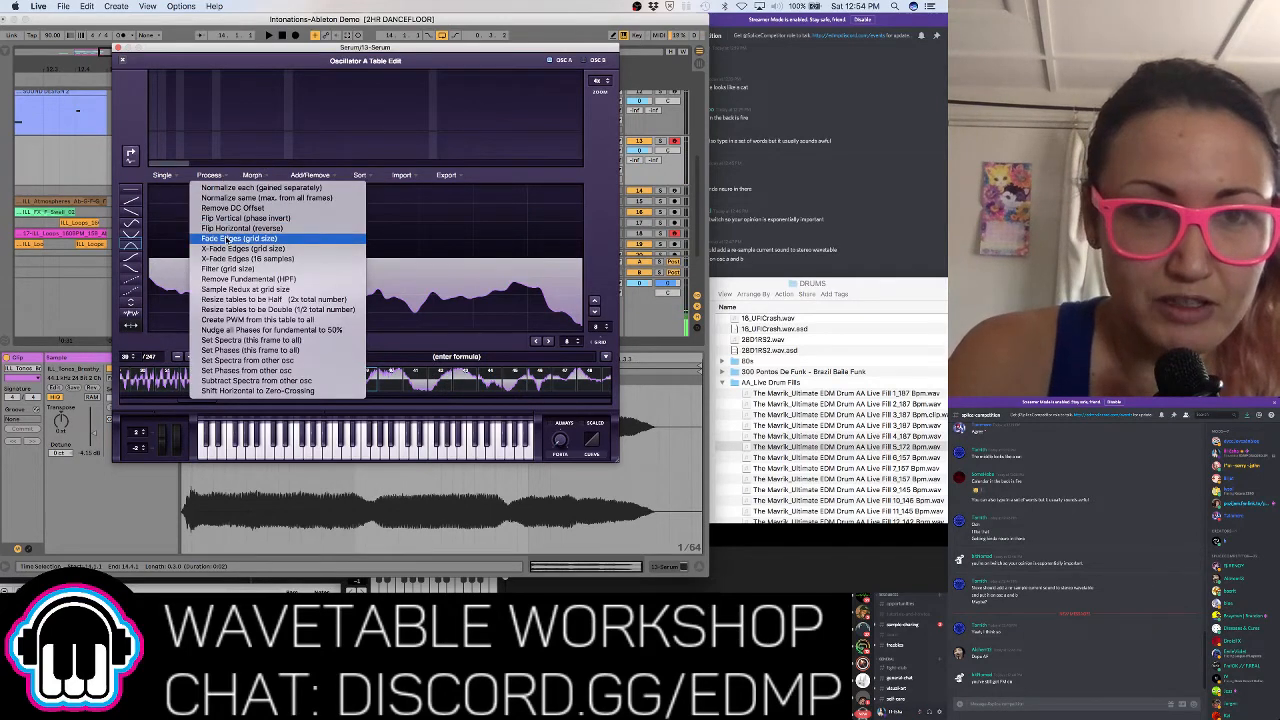
pyautogui.click(230, 238)
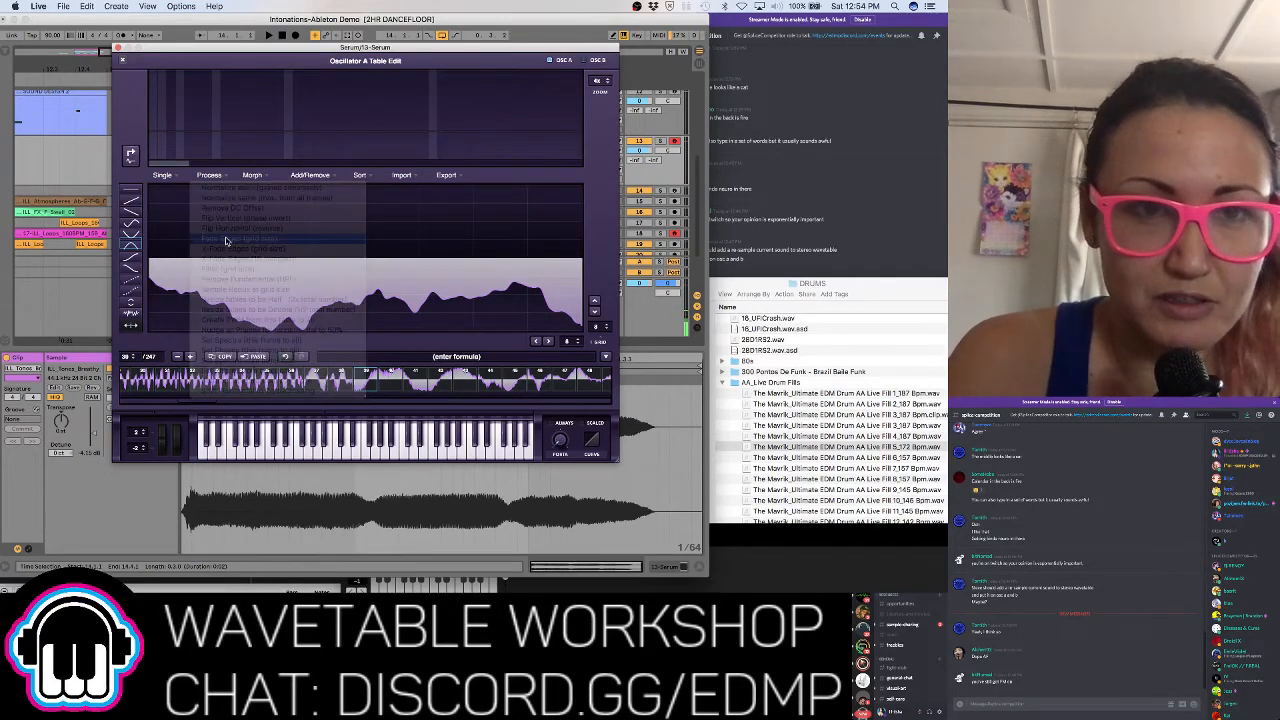
# Apply a spectral morph to the drum fill table and exit the table editor
pyautogui.click(255, 175)
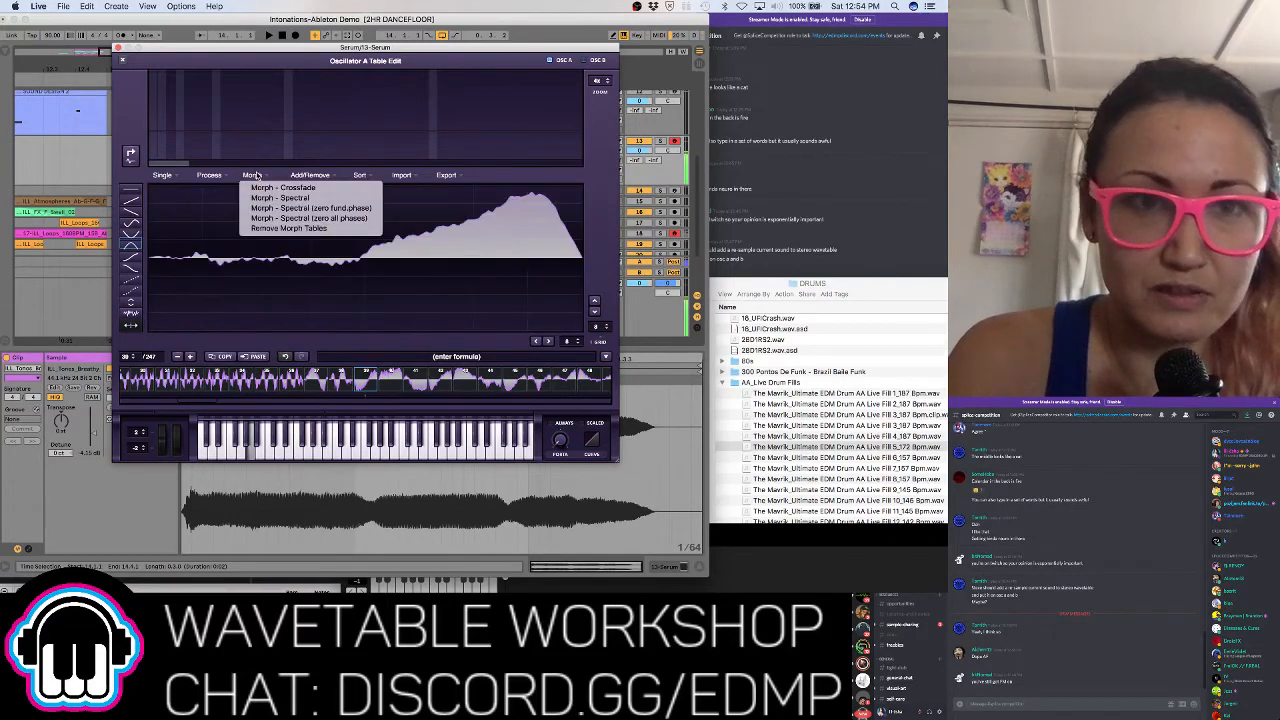
pyautogui.click(262, 199)
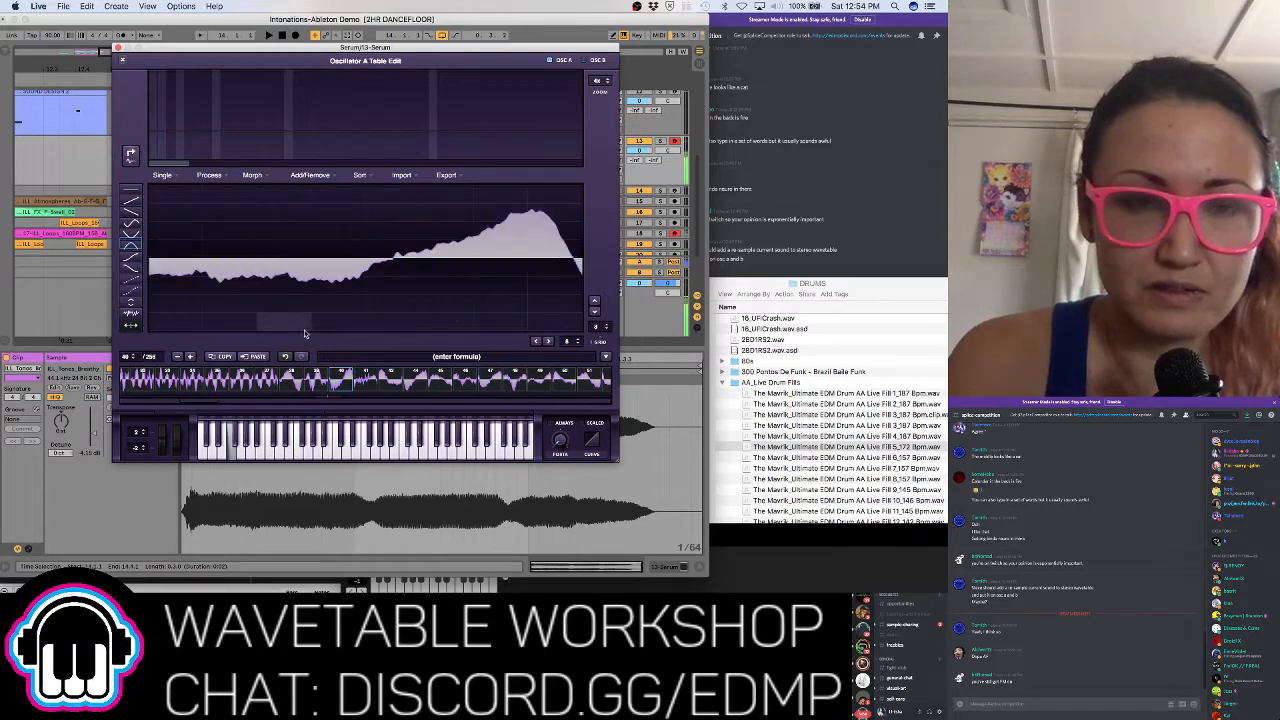
pyautogui.click(122, 60)
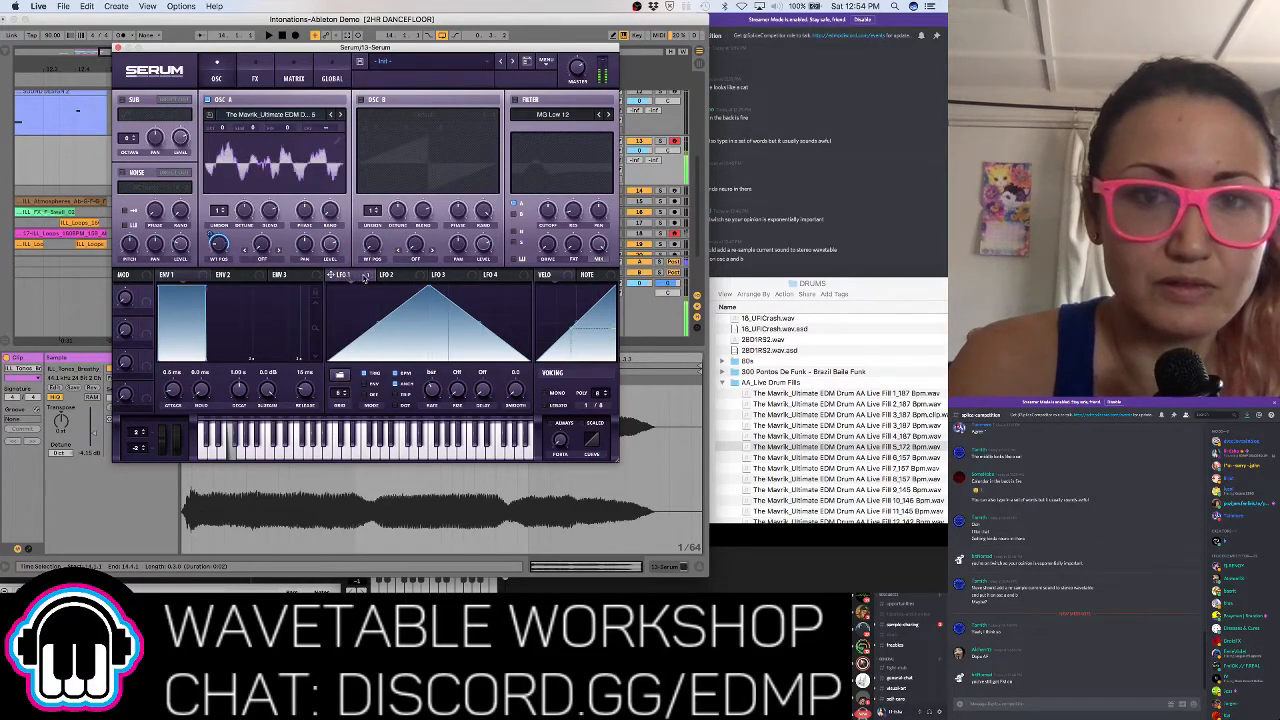
# Adjust oscillator A's wavetable position and LFO 1's modulation depth on it while auditioning the morphed table
pyautogui.moveTo(229, 243)
pyautogui.mouseDown()
pyautogui.moveTo(228, 227)
pyautogui.moveTo(212, 258)
pyautogui.mouseUp()
pyautogui.moveTo(212, 237)
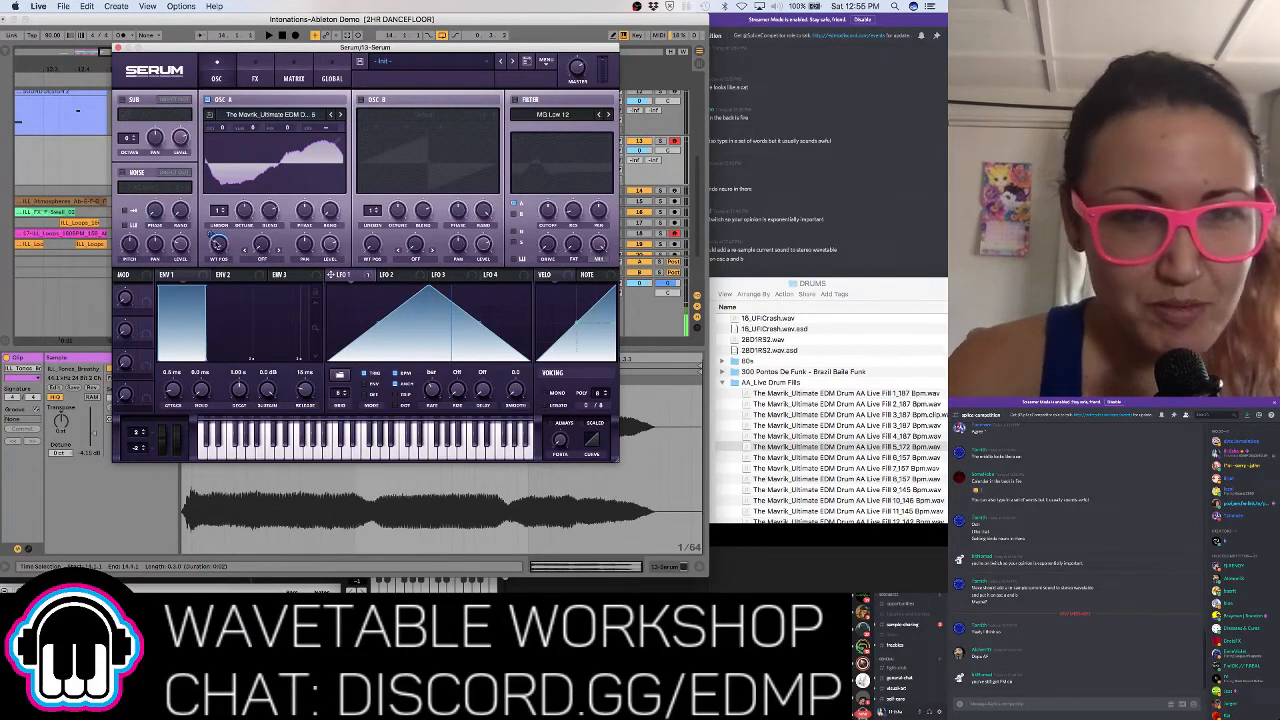
pyautogui.moveTo(217, 248); pyautogui.dragTo(216, 242)
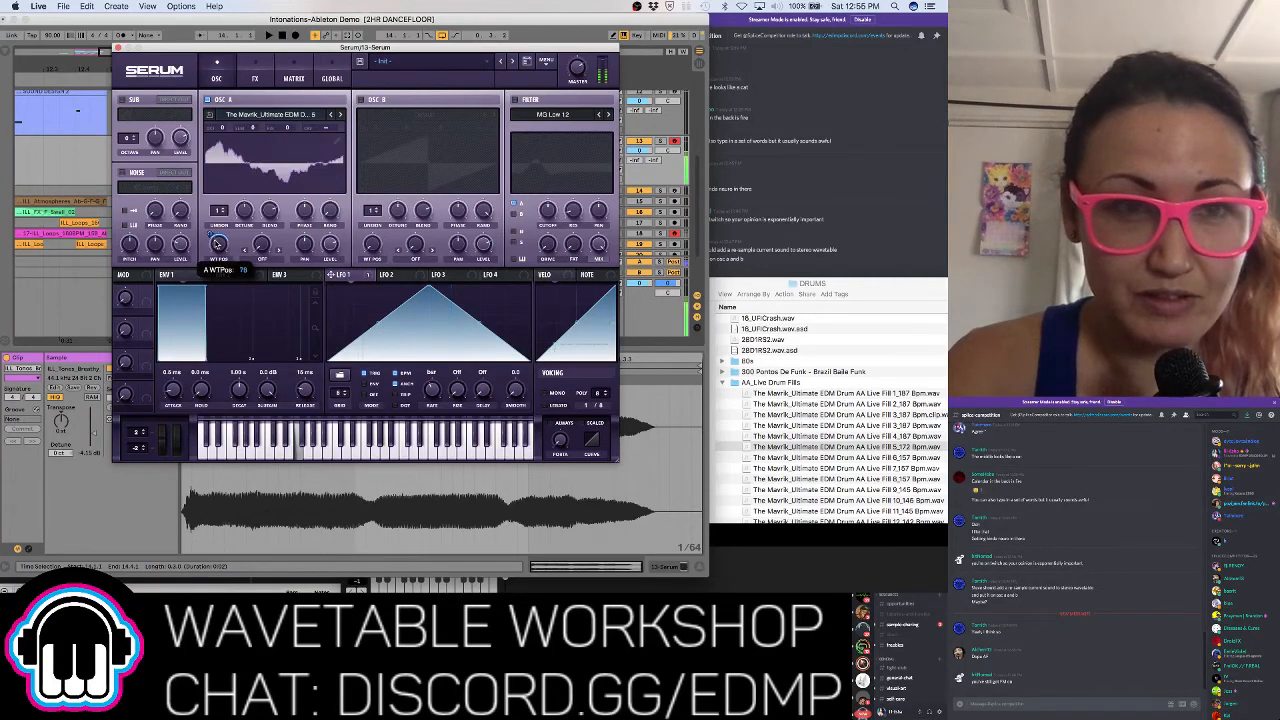
pyautogui.moveTo(211, 237)
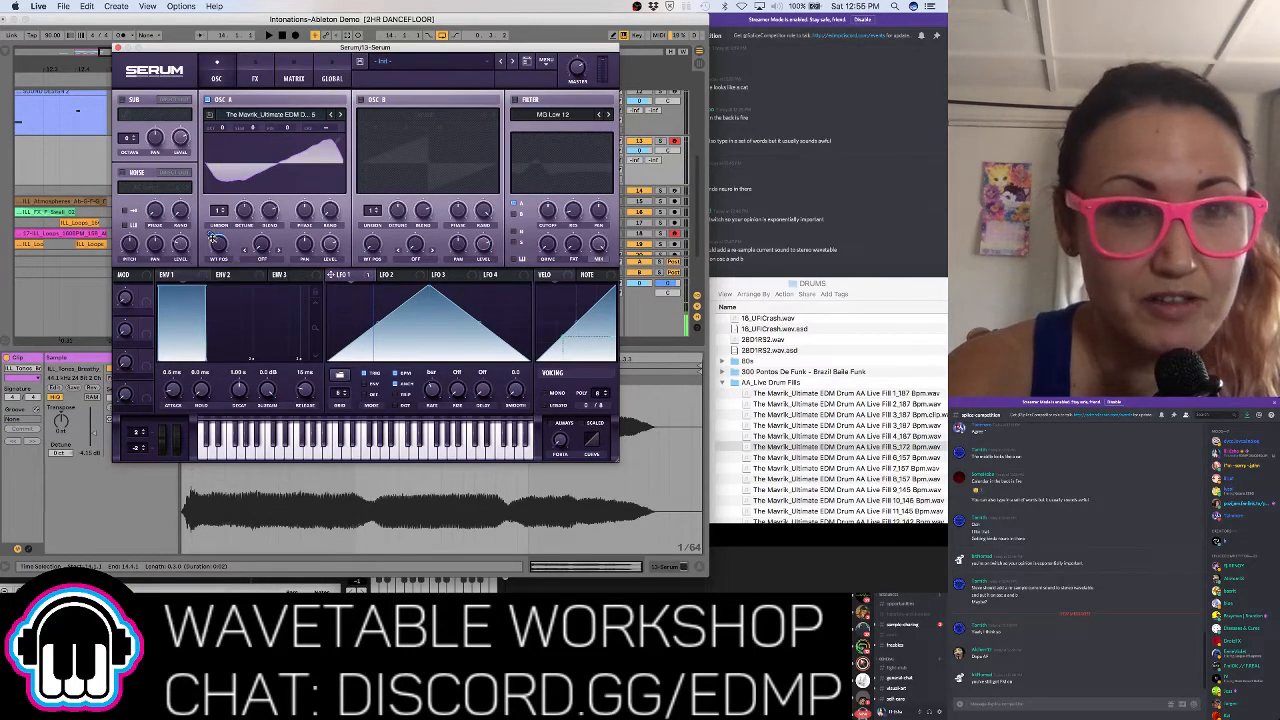
# Enable oscillator B, set its warp mode to FM (from A), and adjust the FM amount
pyautogui.click(361, 100)
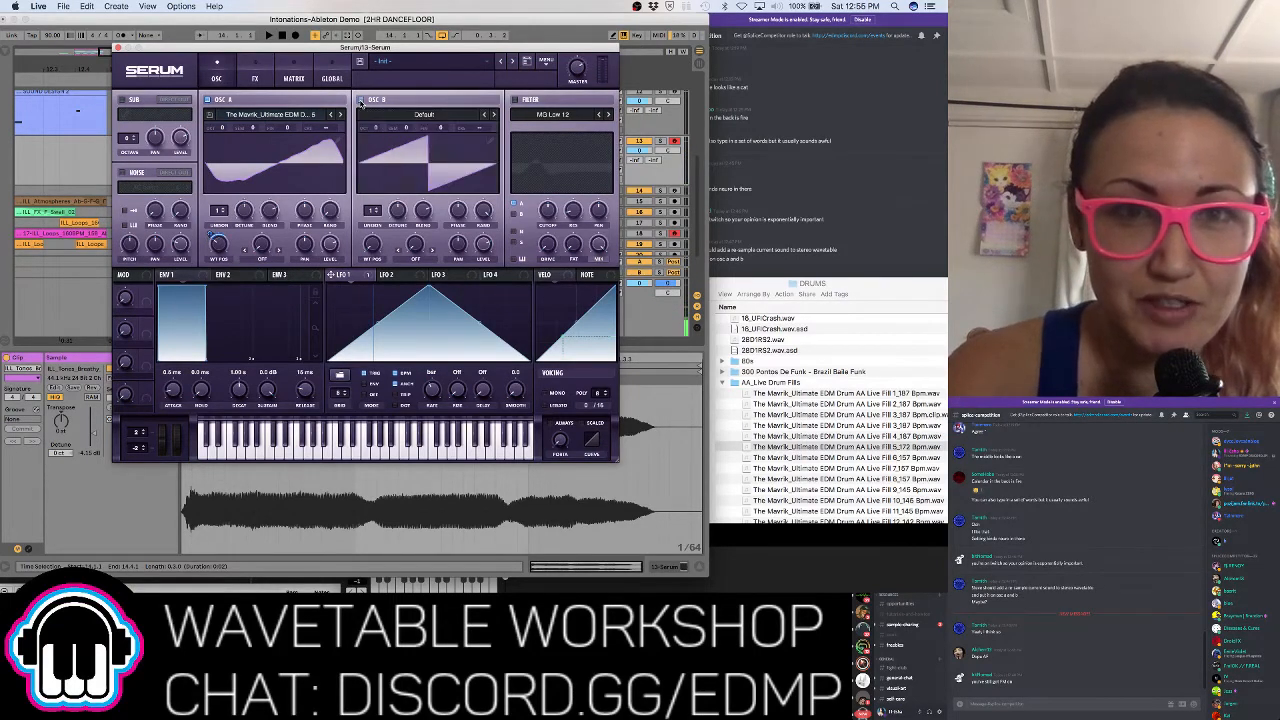
pyautogui.click(420, 262)
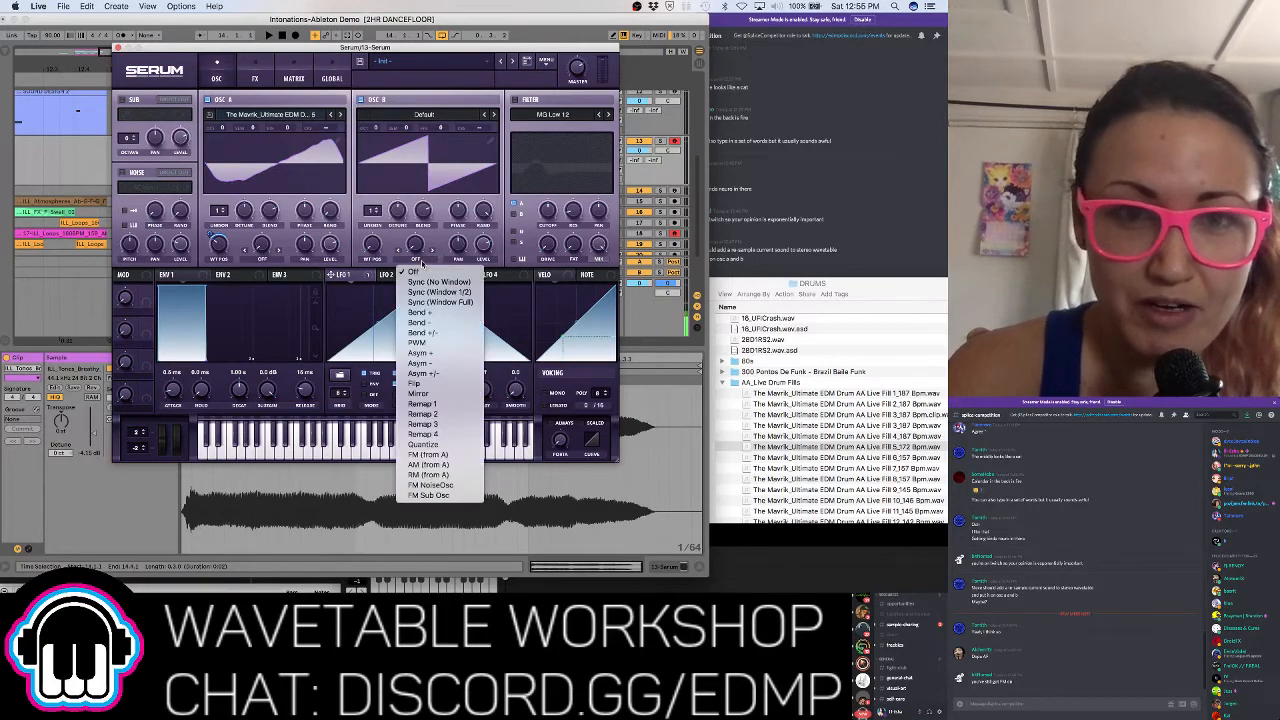
pyautogui.click(450, 456)
pyautogui.moveTo(416, 247); pyautogui.dragTo(420, 193)
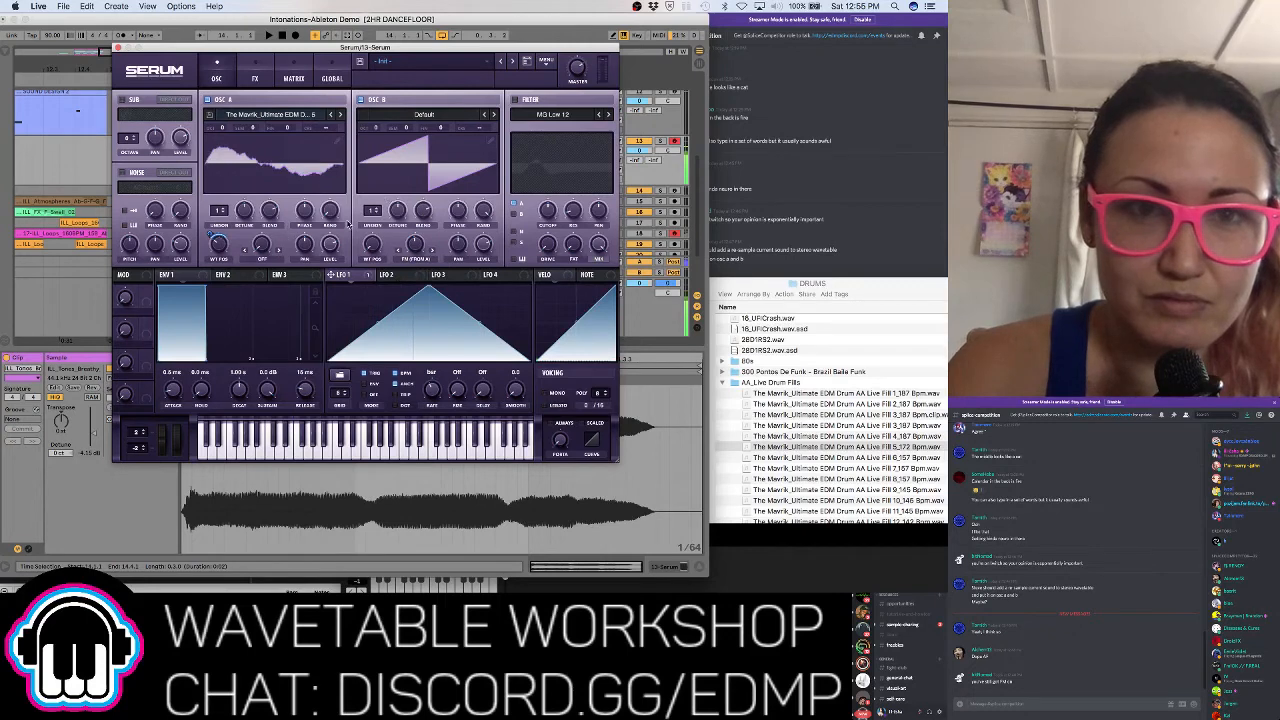
pyautogui.moveTo(417, 244); pyautogui.dragTo(421, 269)
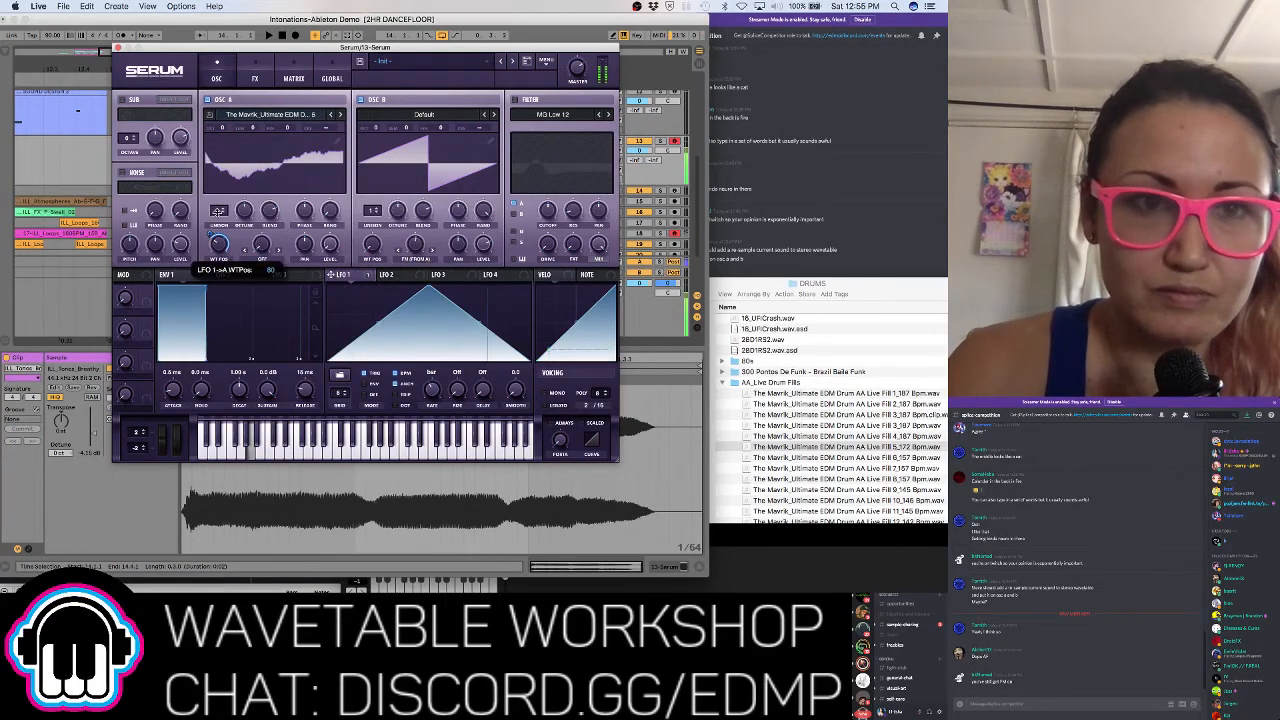
# Readjust LFO 1's depth on oscillator A's wavetable position and lower oscillator B's FM amount
pyautogui.moveTo(218, 243); pyautogui.dragTo(225, 293)
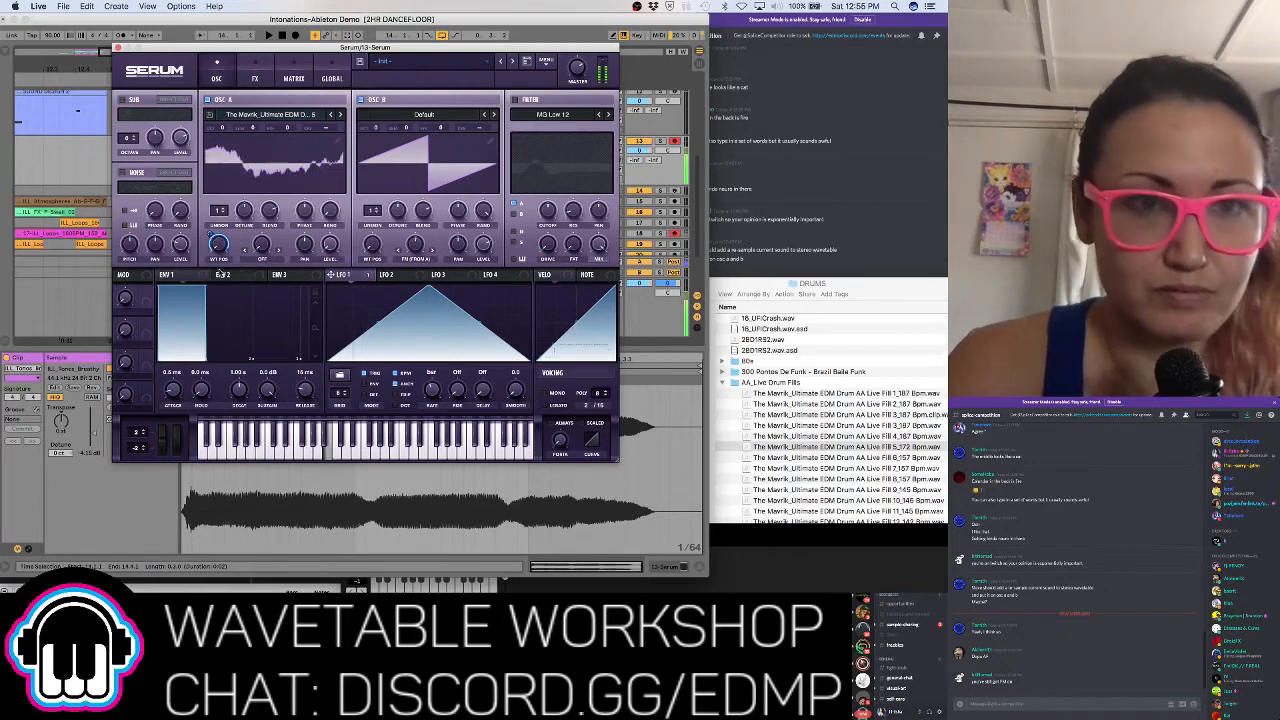
pyautogui.moveTo(213, 241)
pyautogui.mouseDown()
pyautogui.moveTo(210, 276)
pyautogui.moveTo(211, 221)
pyautogui.mouseUp()
pyautogui.moveTo(415, 244); pyautogui.dragTo(412, 276)
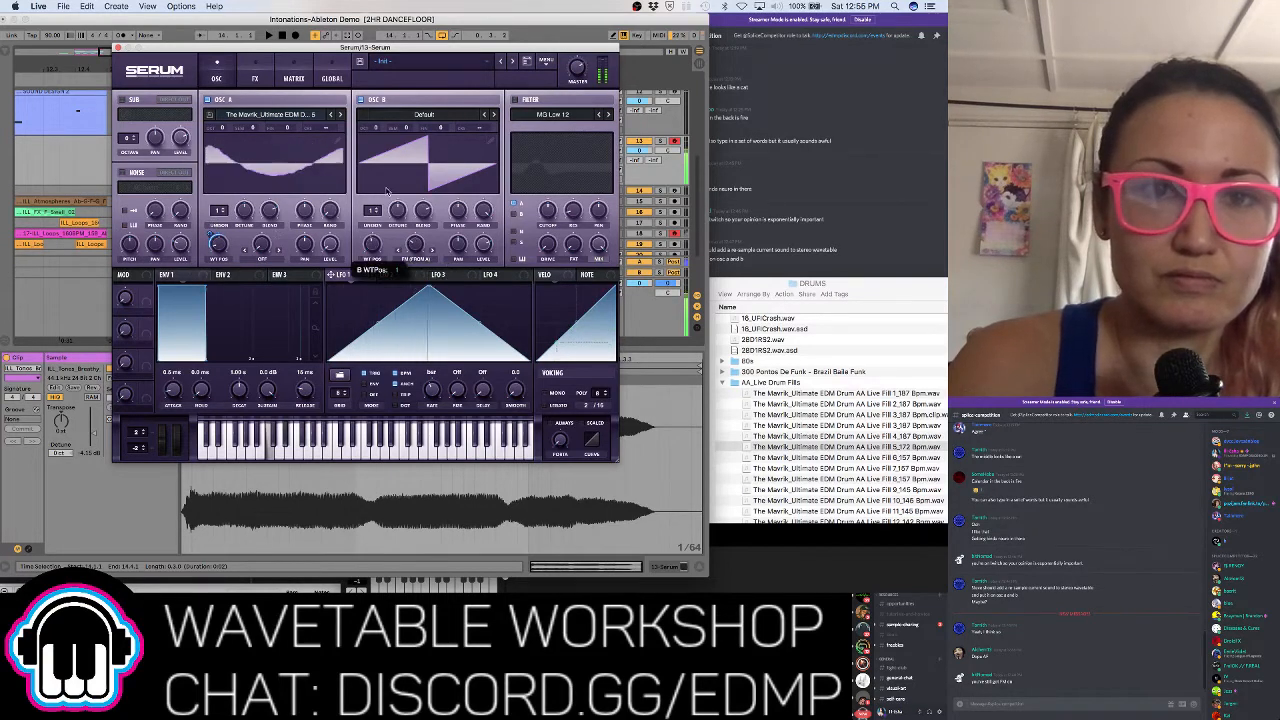
# Set oscillator B's unison to 3 voices and fine-tune its FM amount
pyautogui.moveTo(373, 211); pyautogui.dragTo(373, 202)
pyautogui.moveTo(415, 247)
pyautogui.mouseDown()
pyautogui.moveTo(414, 203)
pyautogui.moveTo(409, 228)
pyautogui.mouseUp()
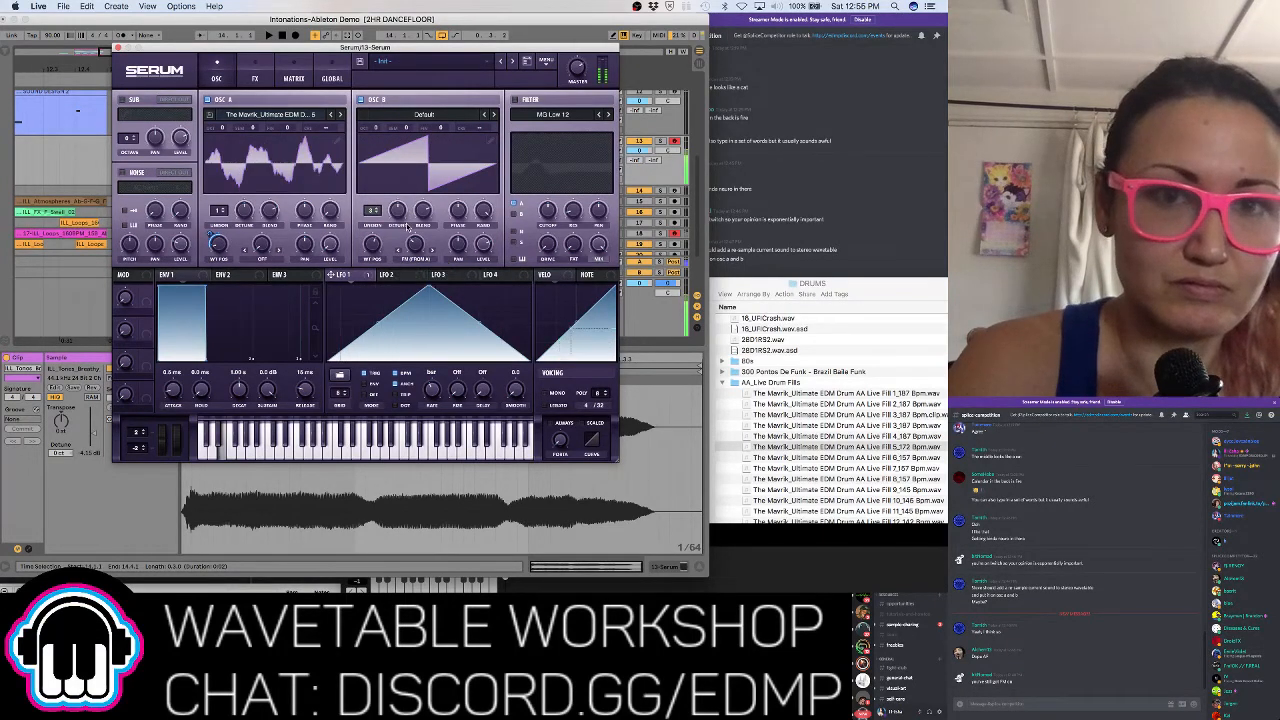
# Adjust oscillator A's wavetable position modulation and reshape LFO 1 into a long rise with a short fall
pyautogui.moveTo(219, 244)
pyautogui.mouseDown()
pyautogui.moveTo(221, 258)
pyautogui.moveTo(207, 232)
pyautogui.mouseUp()
pyautogui.moveTo(429, 287); pyautogui.dragTo(509, 258)
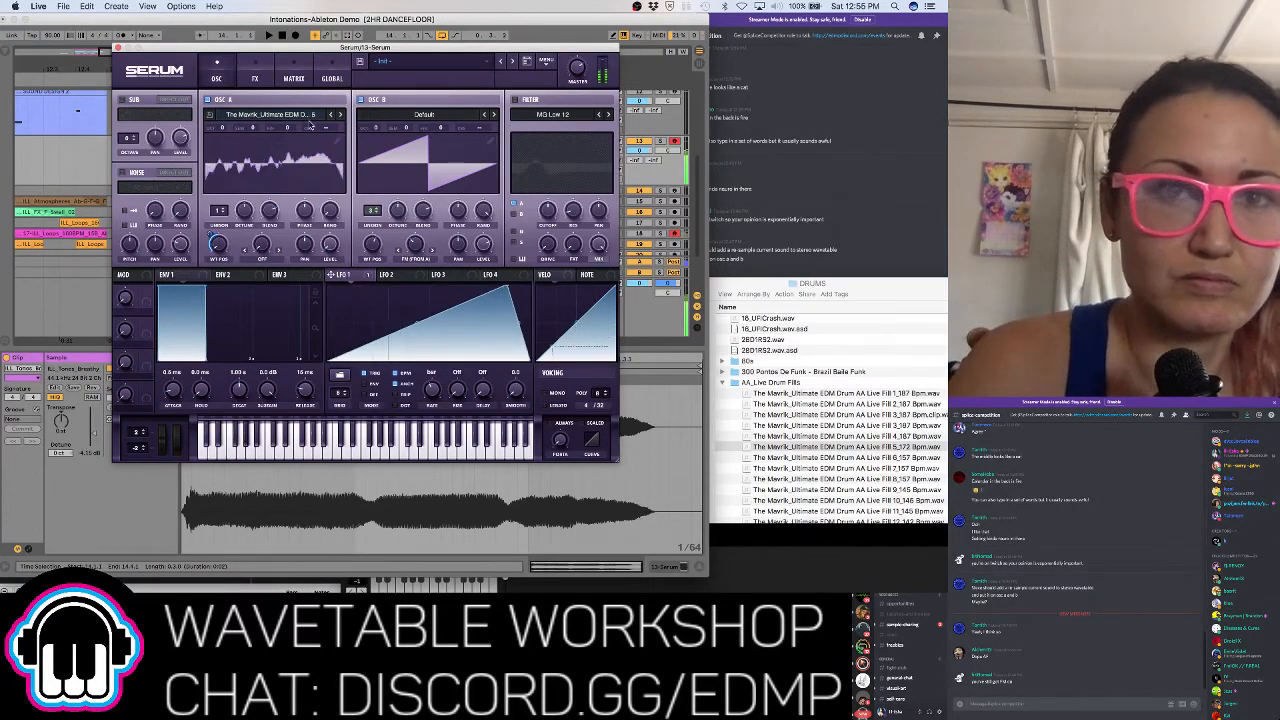
# Reopen oscillator A's table editor and remove the first frame and another frame near the end of the table
pyautogui.click(338, 145)
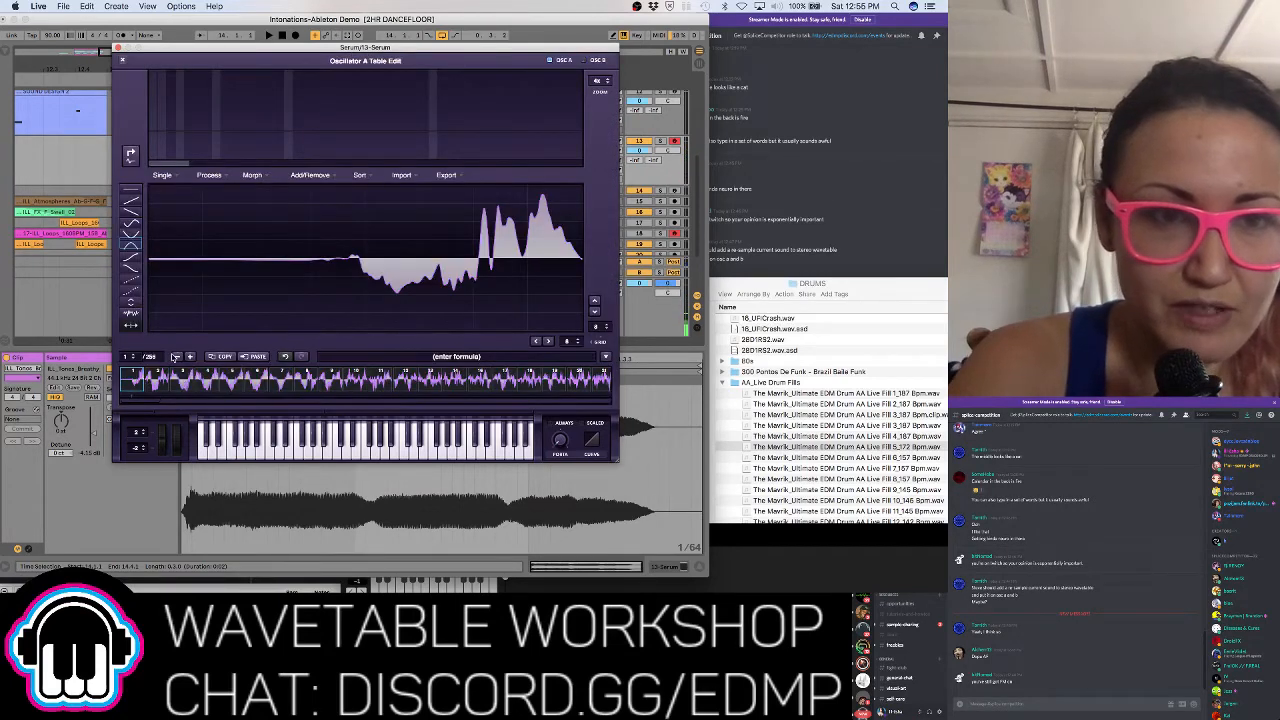
pyautogui.click(178, 357)
pyautogui.hscroll(15, 459, 381)
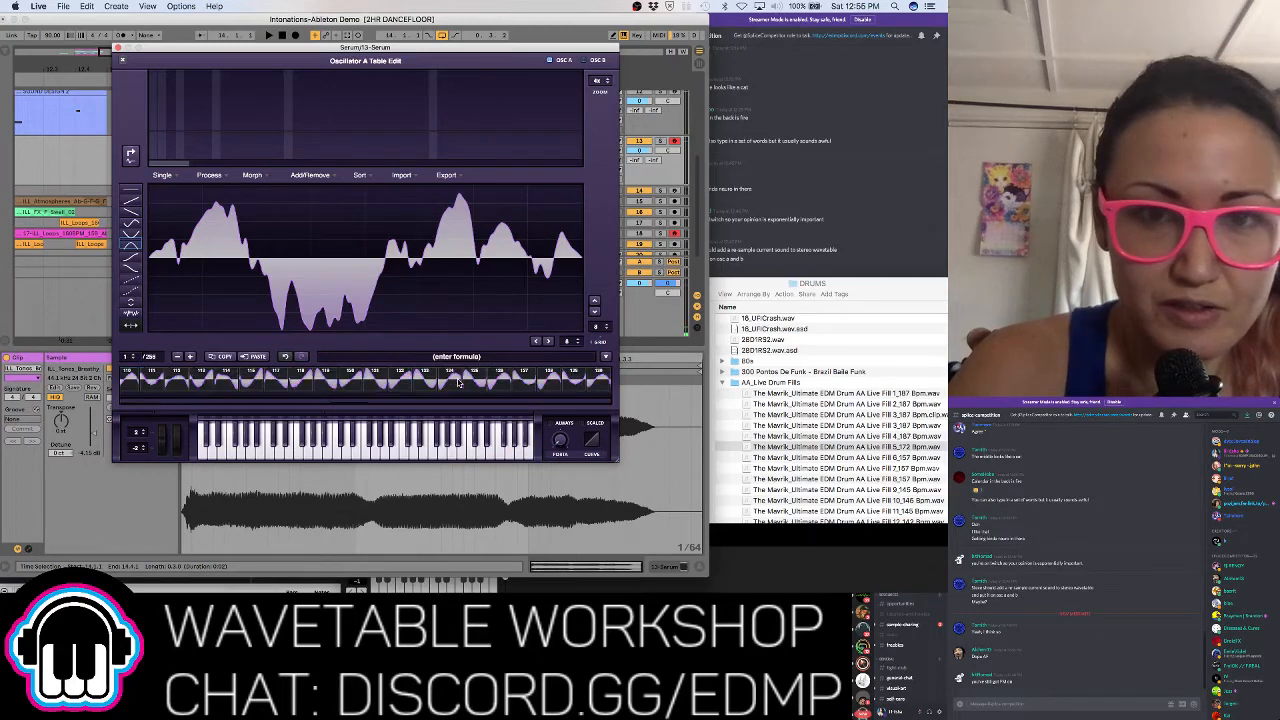
pyautogui.click(420, 379)
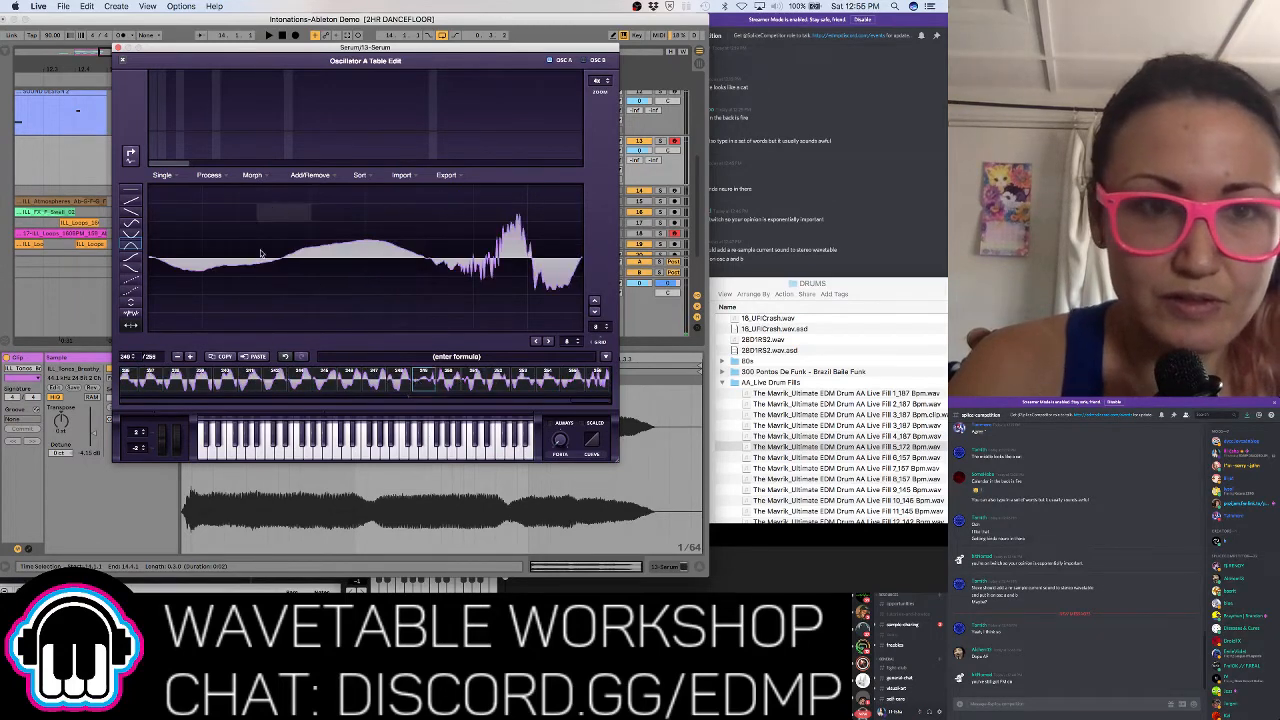
pyautogui.click(177, 356)
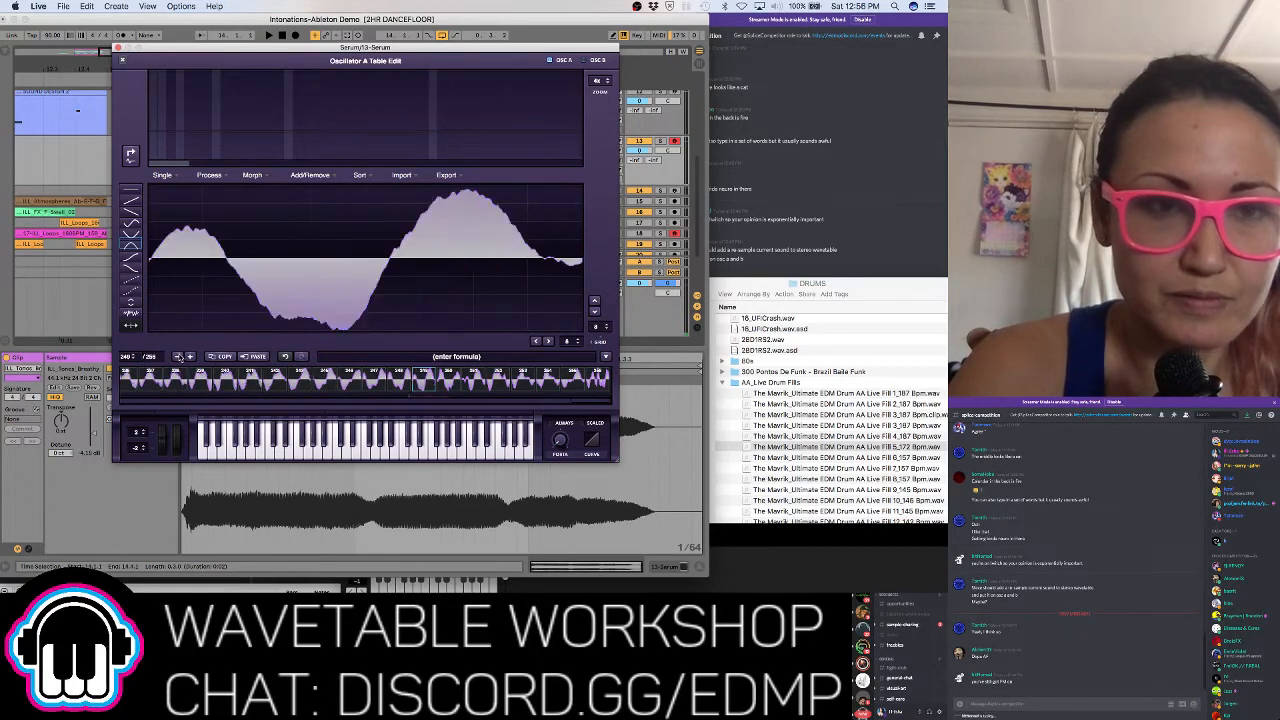
# Remove the DC offset from the drum fill table and exit the table editor
pyautogui.click(209, 175)
pyautogui.click(223, 208)
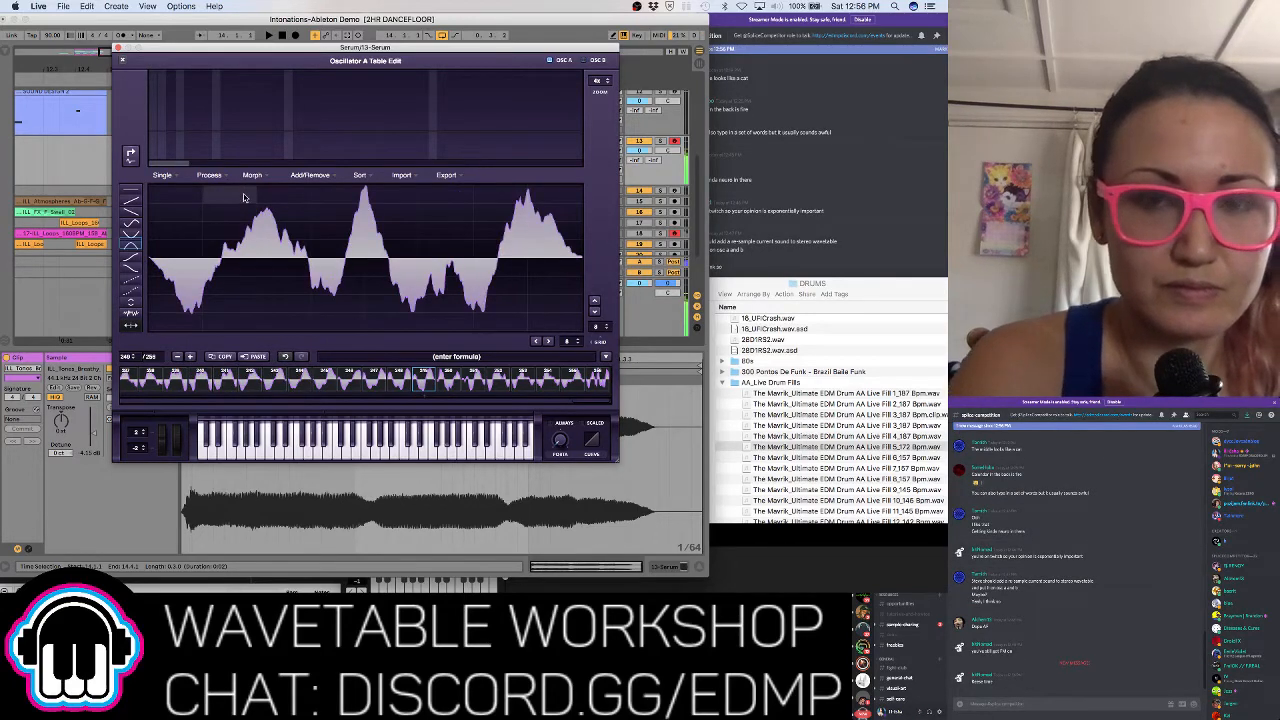
pyautogui.click(122, 60)
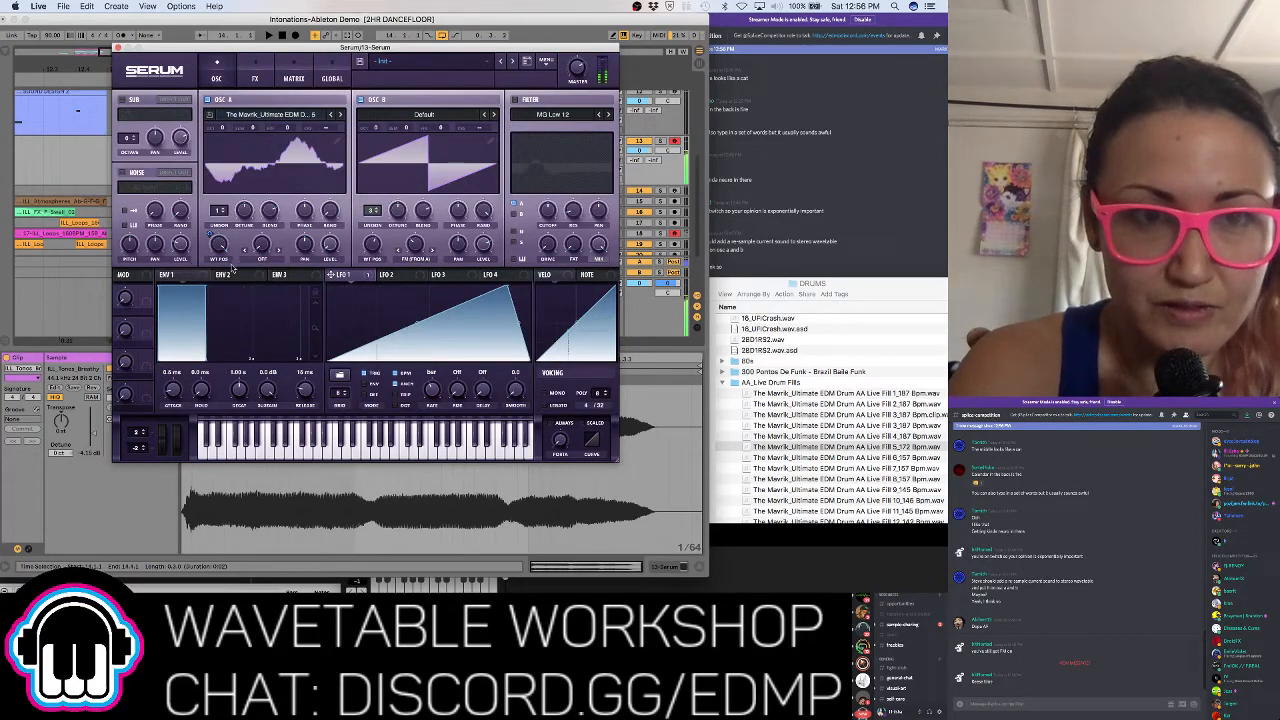
# Fine-tune the wavetable positions of oscillators A and B, and raise oscillator A's warp amount
pyautogui.moveTo(211, 234)
pyautogui.mouseDown()
pyautogui.moveTo(212, 266)
pyautogui.moveTo(212, 232)
pyautogui.moveTo(223, 240)
pyautogui.mouseUp()
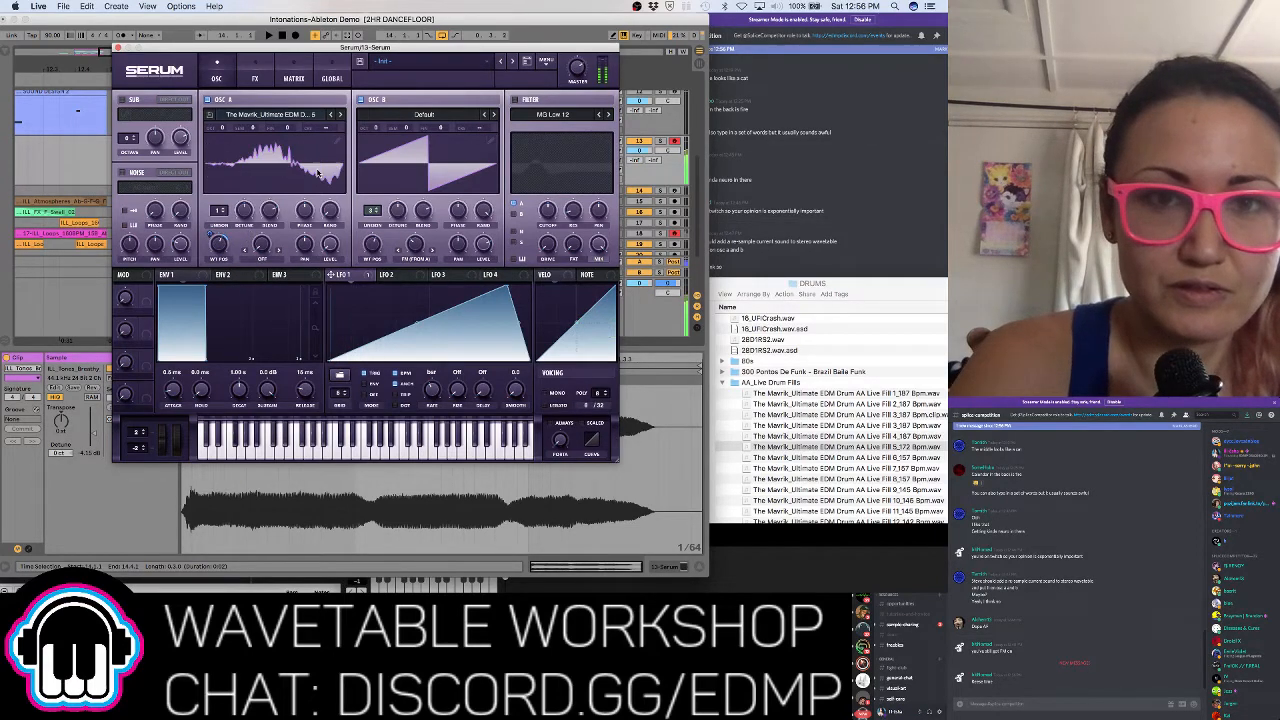
pyautogui.moveTo(372, 243)
pyautogui.mouseDown()
pyautogui.moveTo(375, 273)
pyautogui.moveTo(384, 247)
pyautogui.mouseUp()
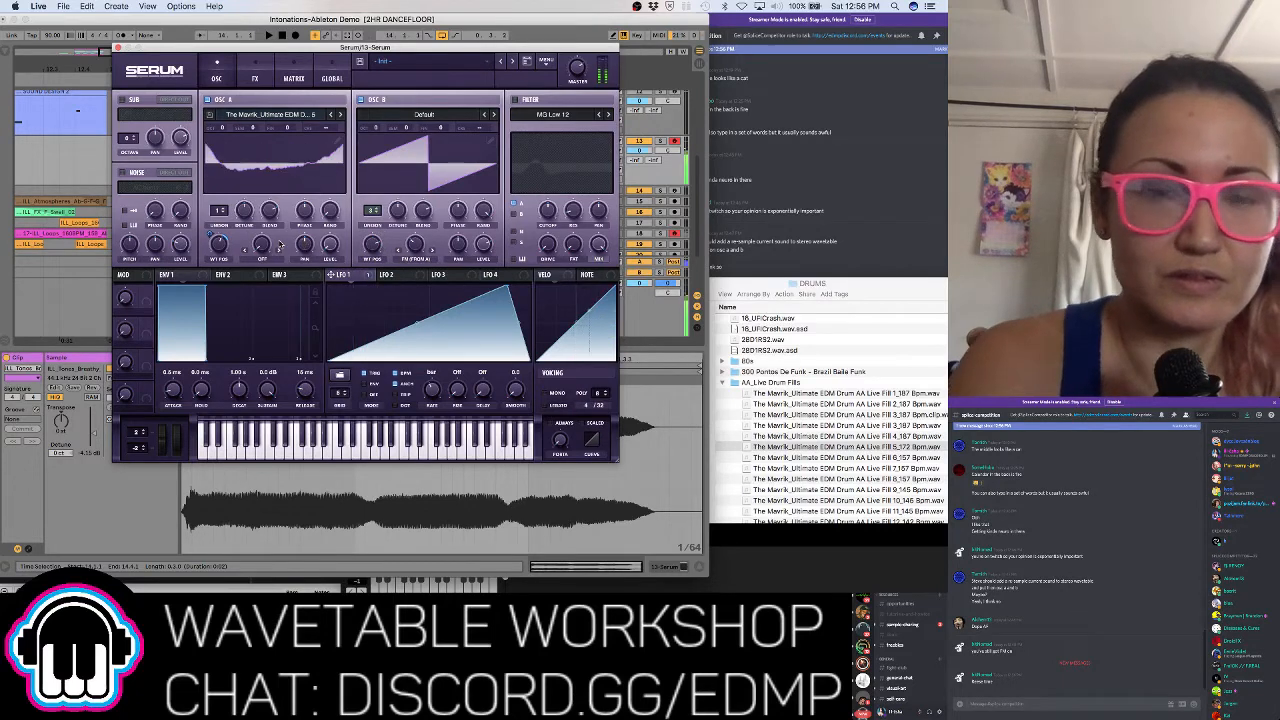
pyautogui.moveTo(263, 243); pyautogui.dragTo(281, 177)
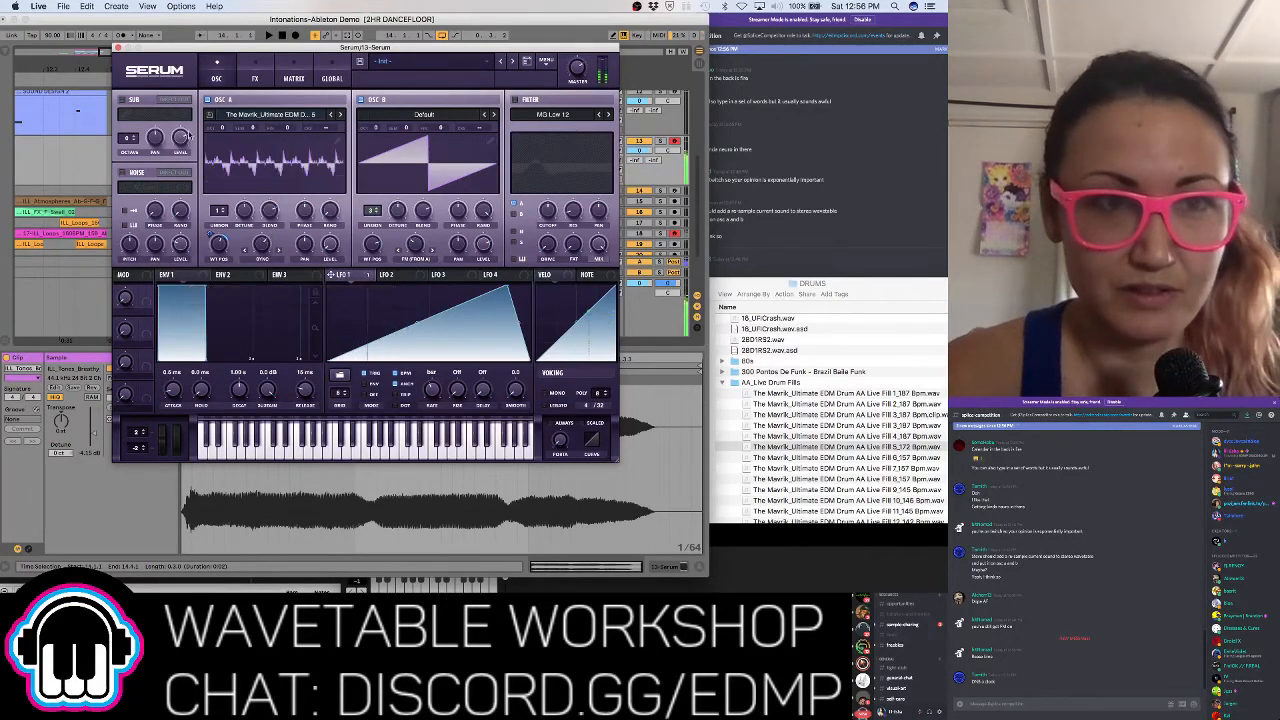
# Enable the sub oscillator and add the Distortion effect to the patch
pyautogui.click(123, 100)
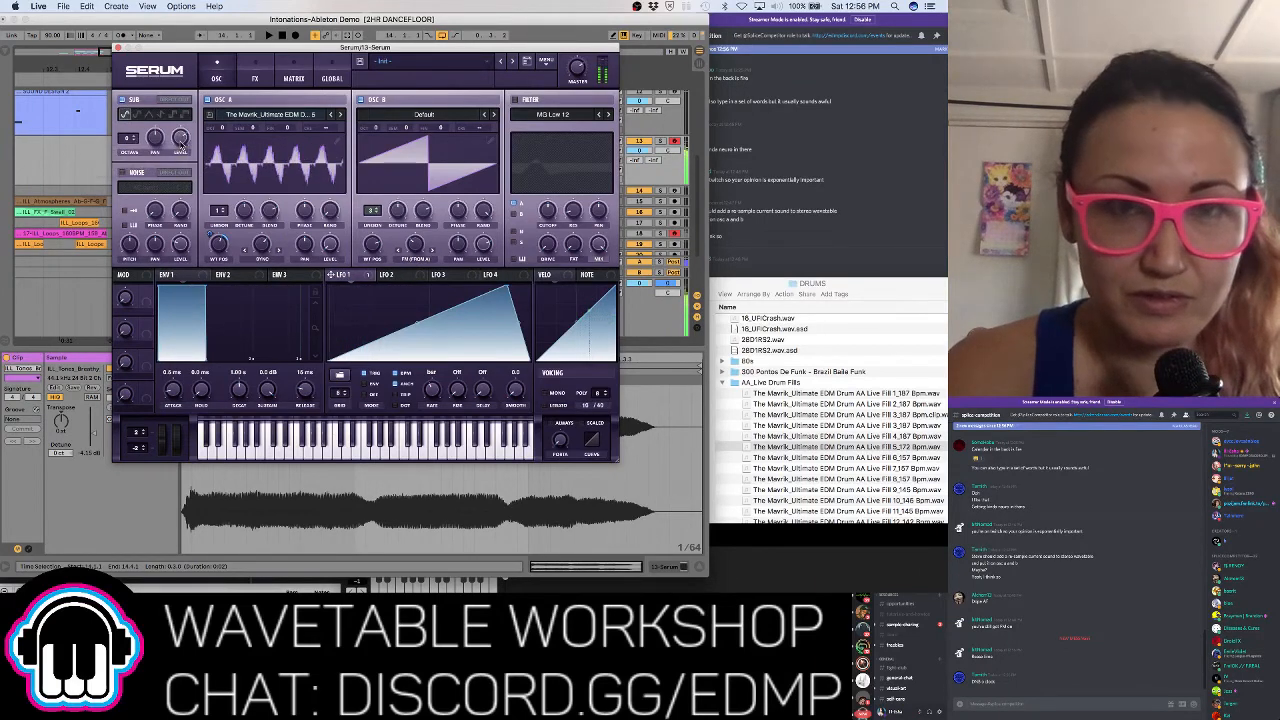
pyautogui.click(255, 79)
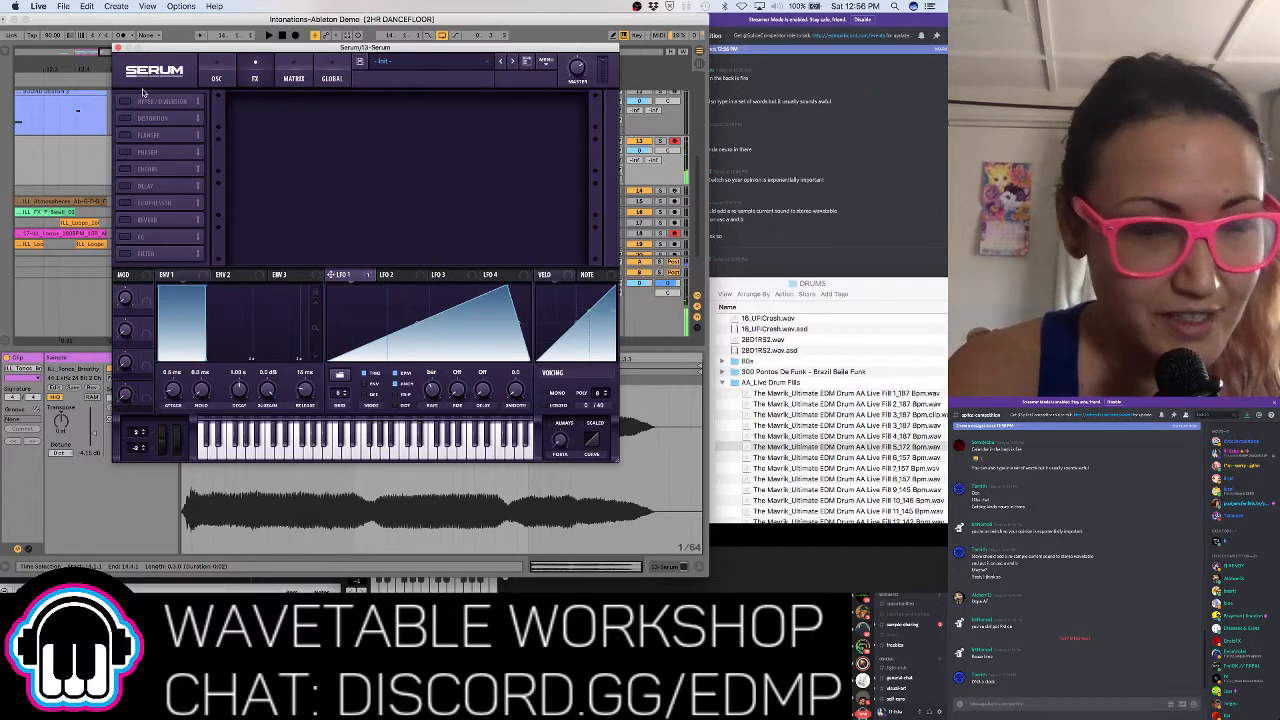
pyautogui.click(126, 118)
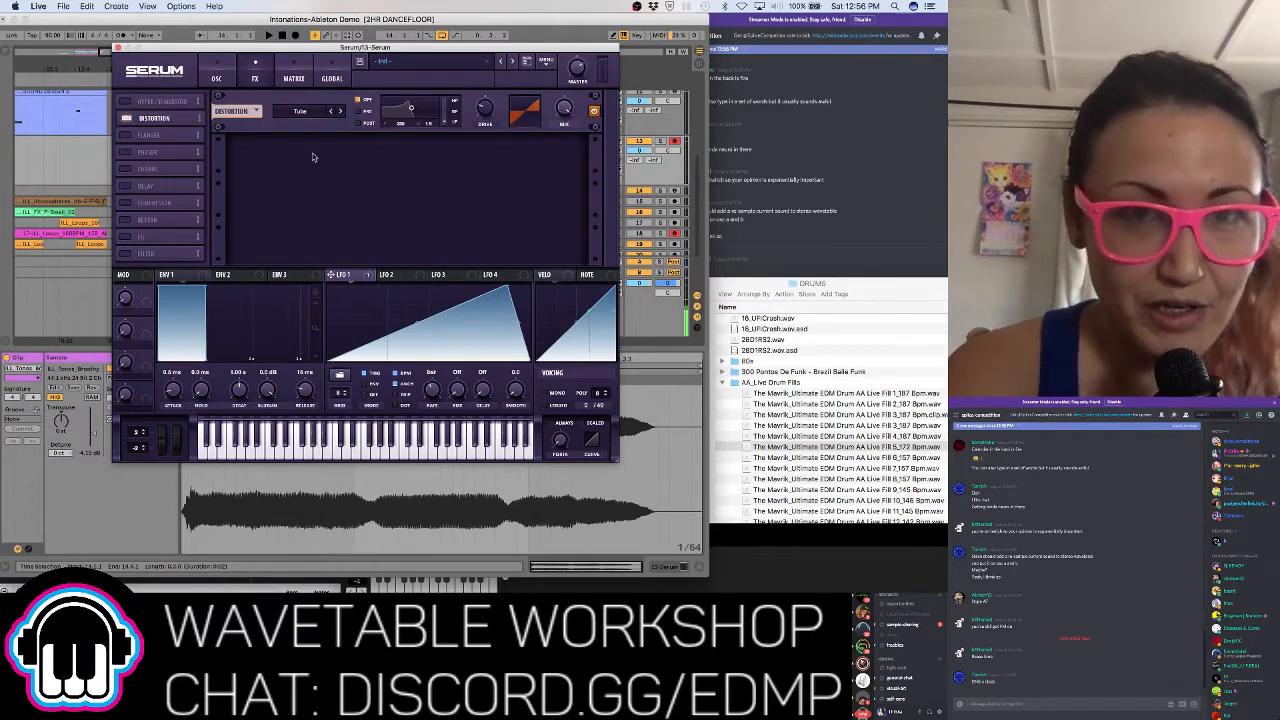
# Set the distortion to HardClip with its filter in Pre mode, adjust the distortion controls, and add the Compressor effect
pyautogui.click(341, 111)
pyautogui.click(341, 111)
pyautogui.click(341, 111)
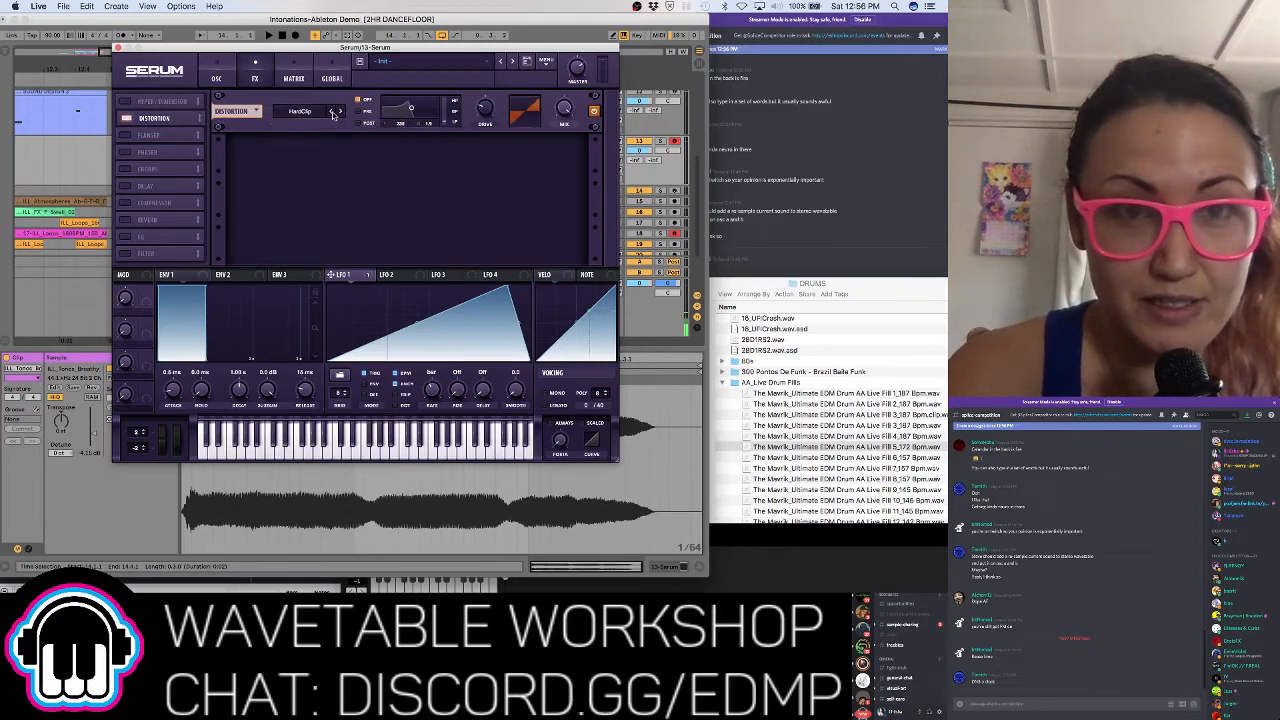
pyautogui.click(368, 111)
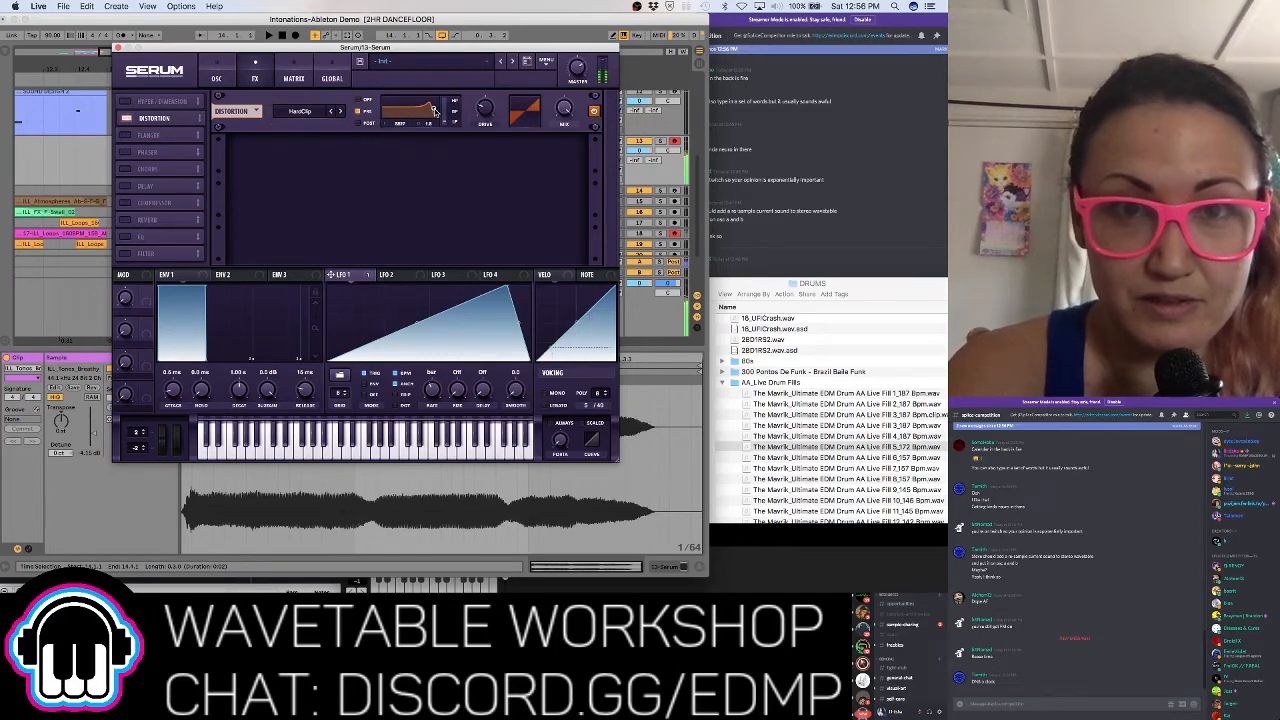
pyautogui.moveTo(557, 111); pyautogui.dragTo(566, 190)
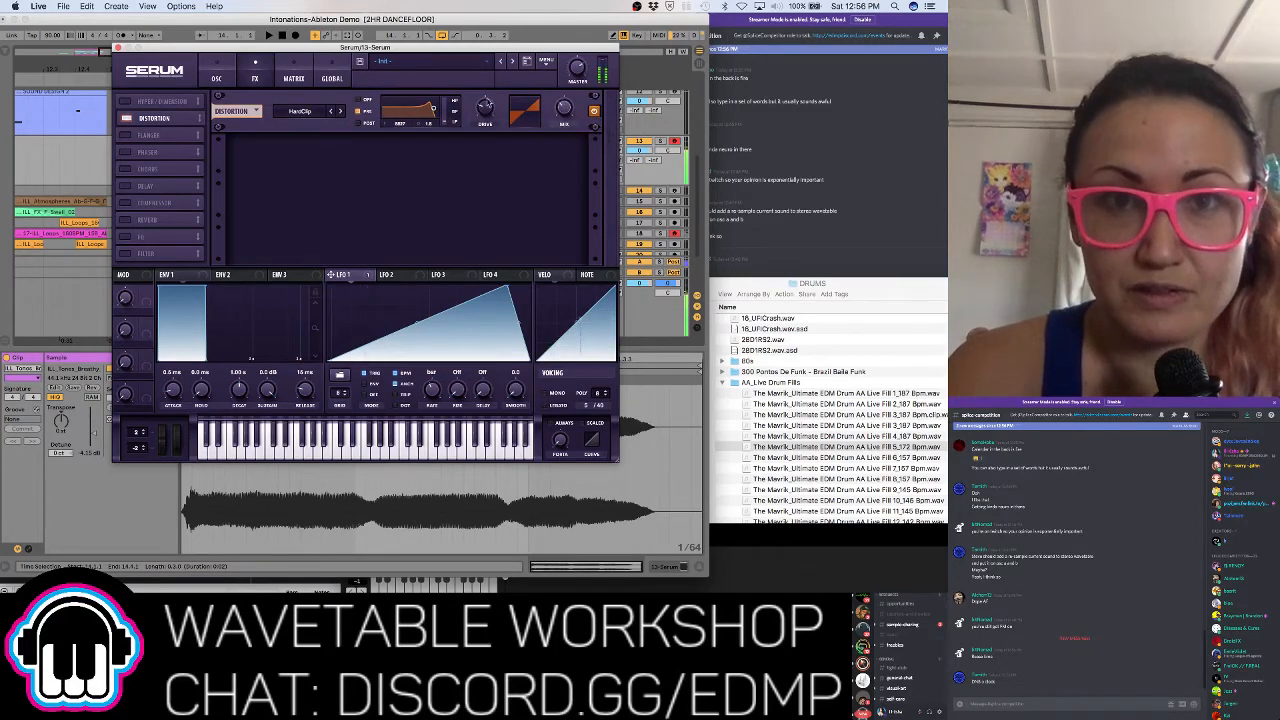
pyautogui.moveTo(489, 100); pyautogui.dragTo(487, 98)
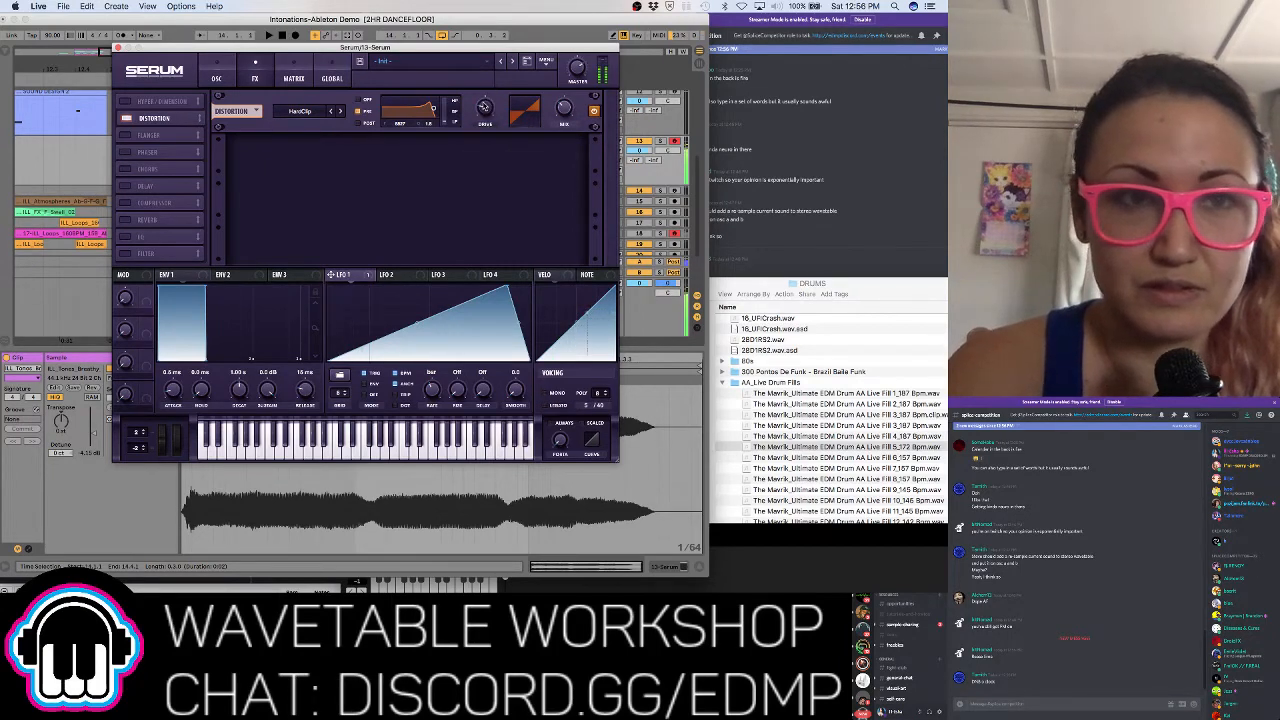
pyautogui.click(123, 203)
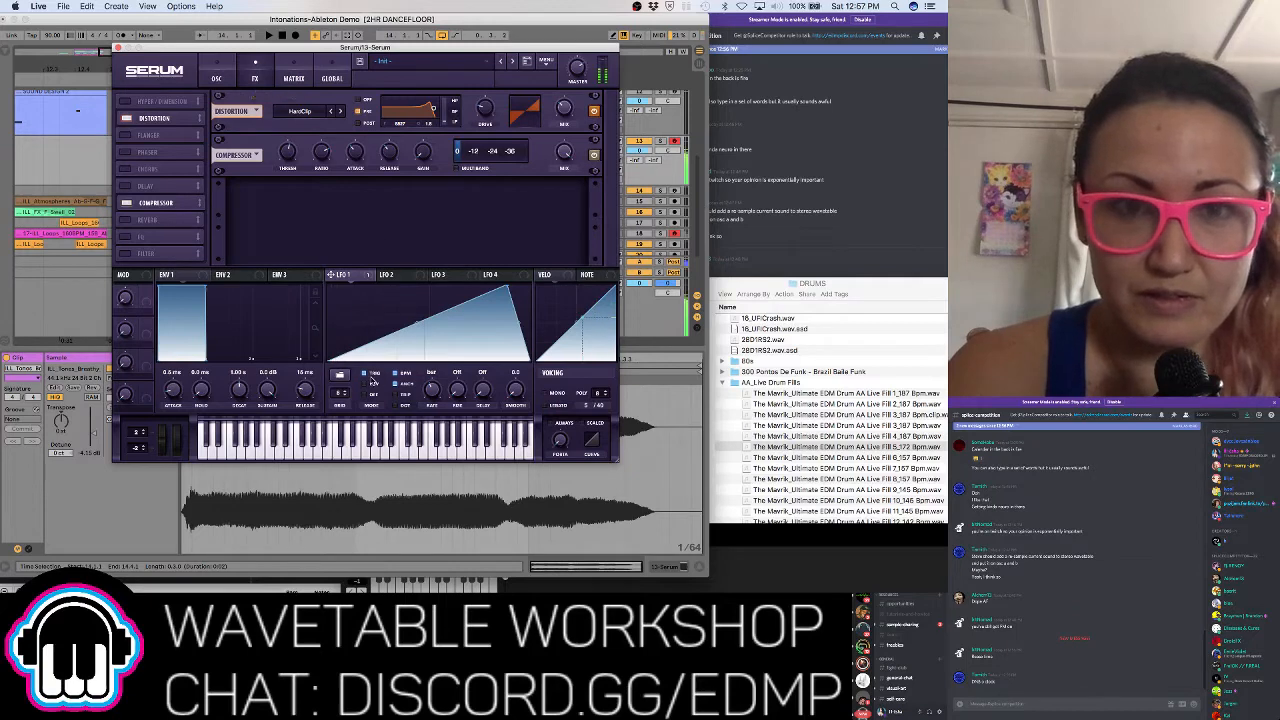
# Return to the oscillator view and resample the patch to oscillator B
pyautogui.click(216, 77)
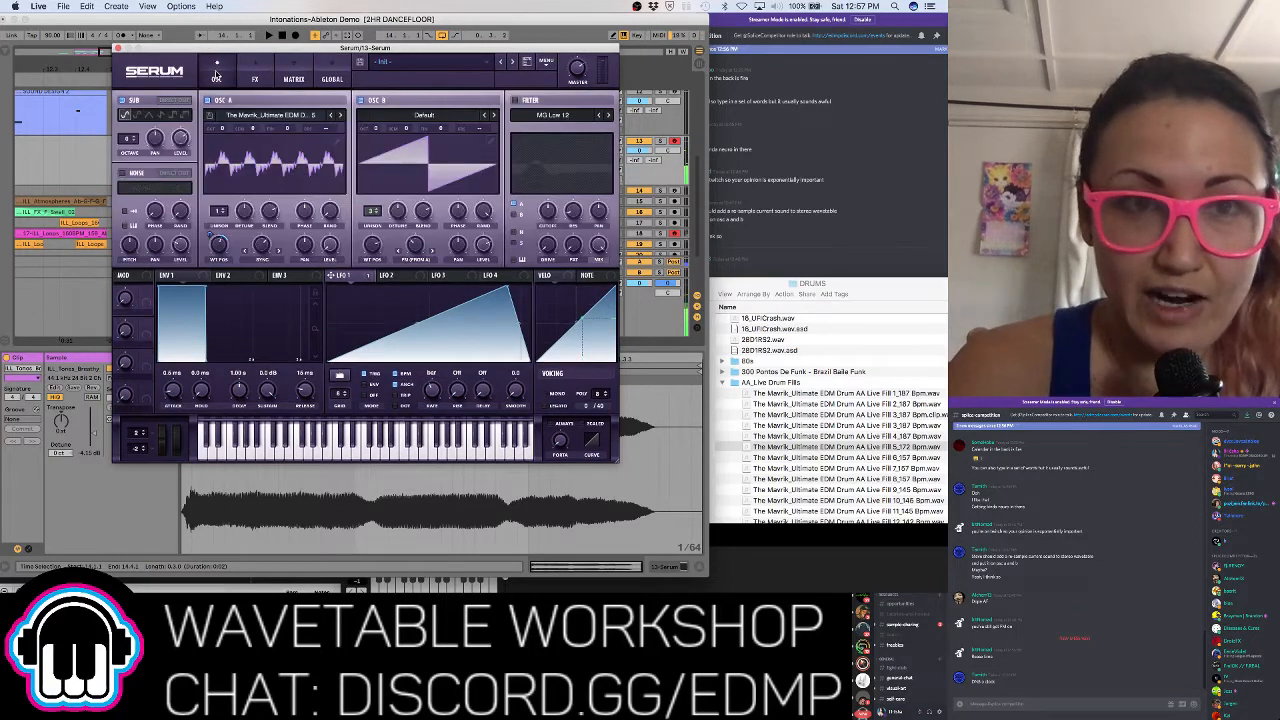
pyautogui.click(546, 63)
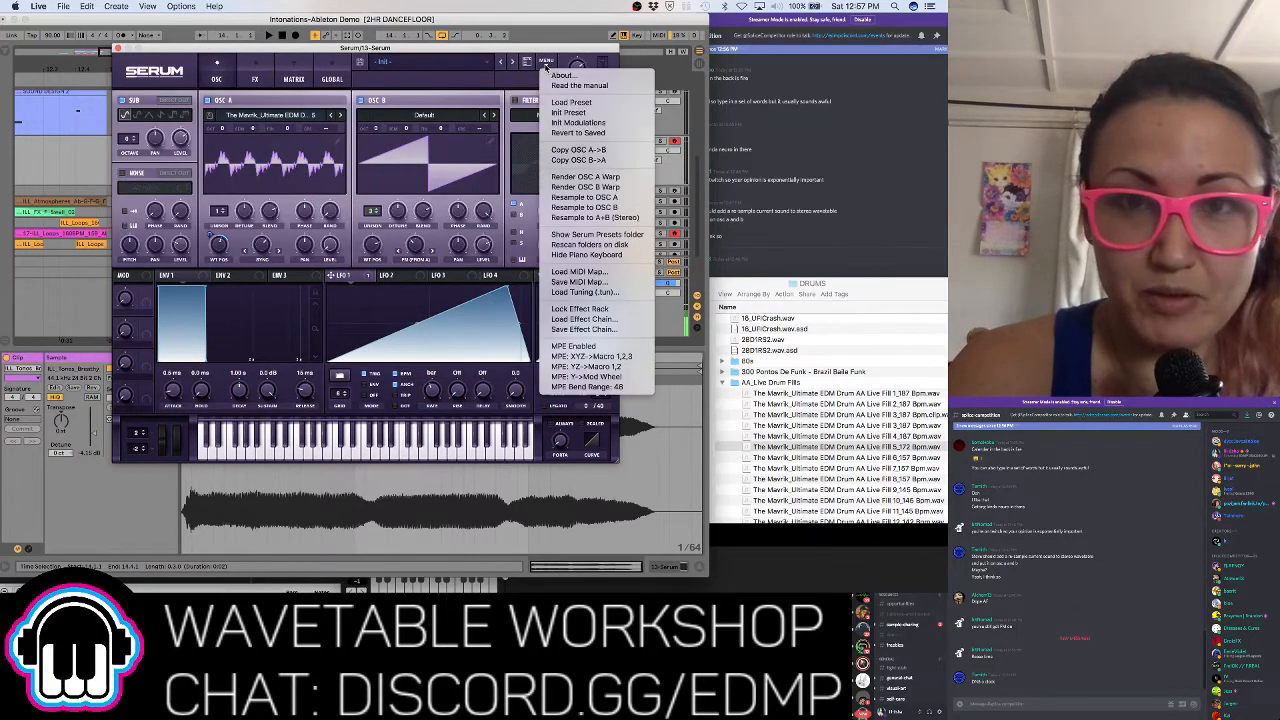
pyautogui.click(573, 208)
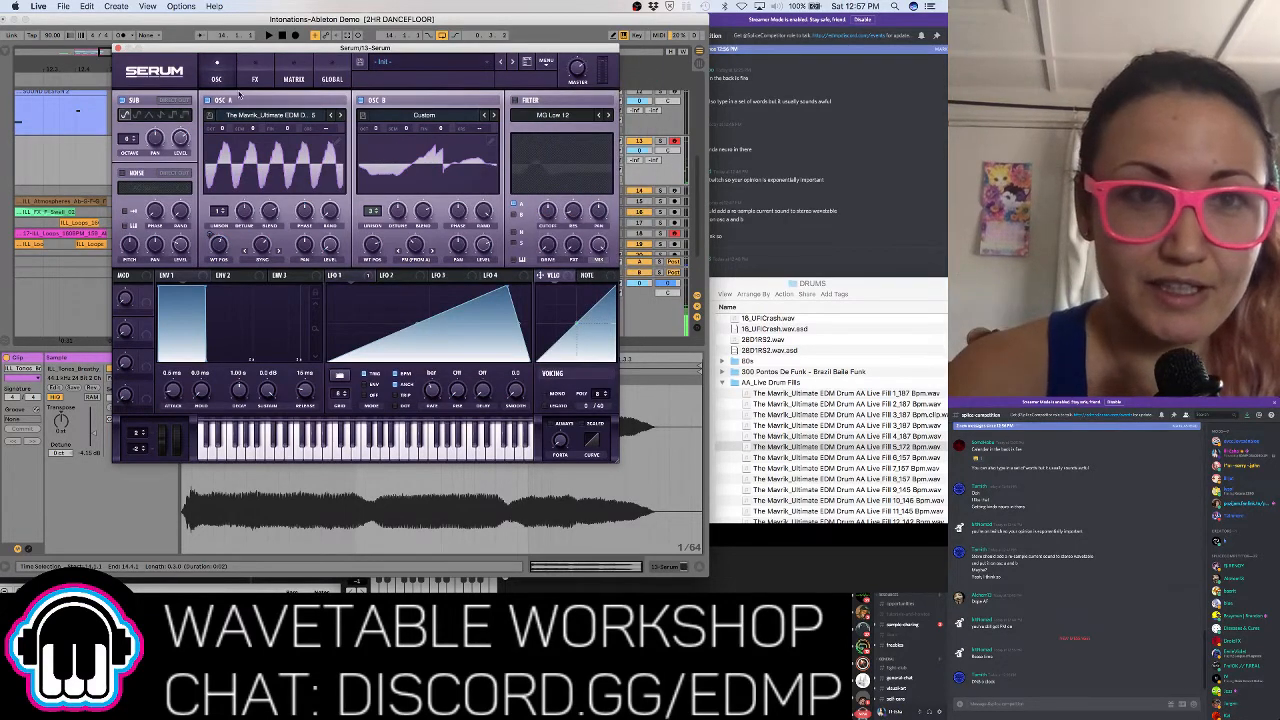
# Turn off oscillator B's warp and disable both oscillator A and the sub oscillator
pyautogui.click(416, 252)
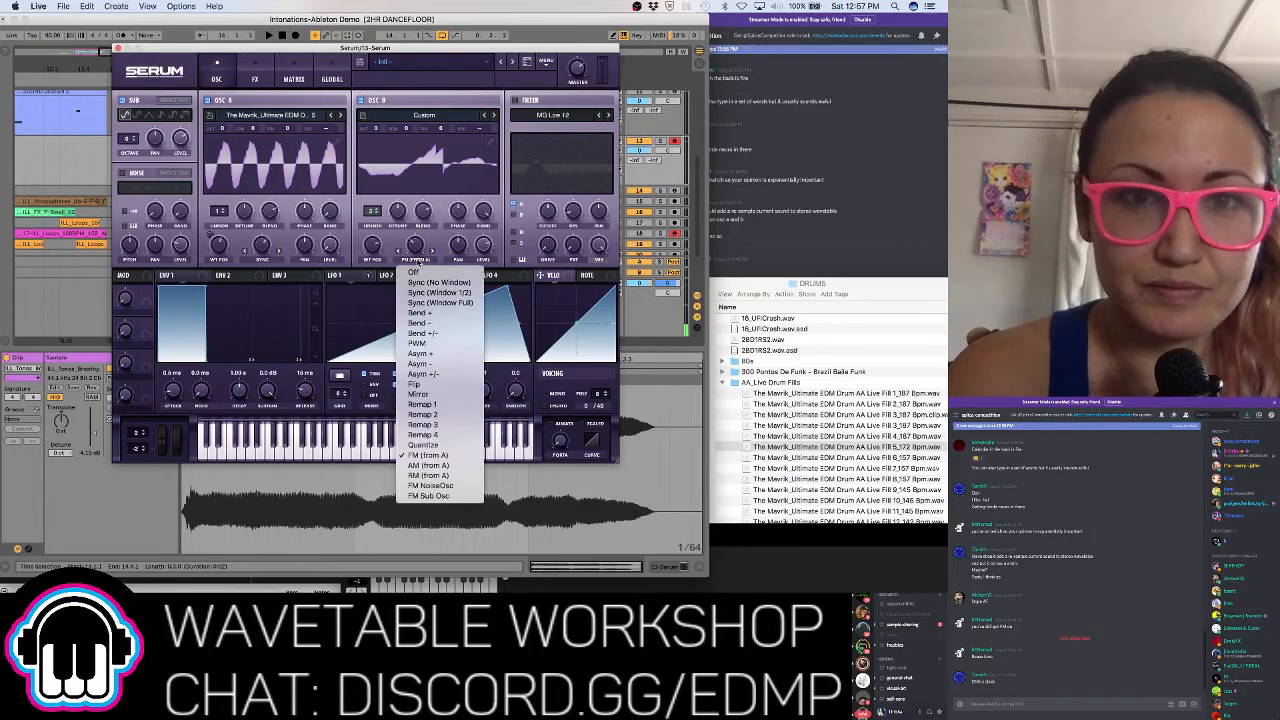
pyautogui.click(396, 267)
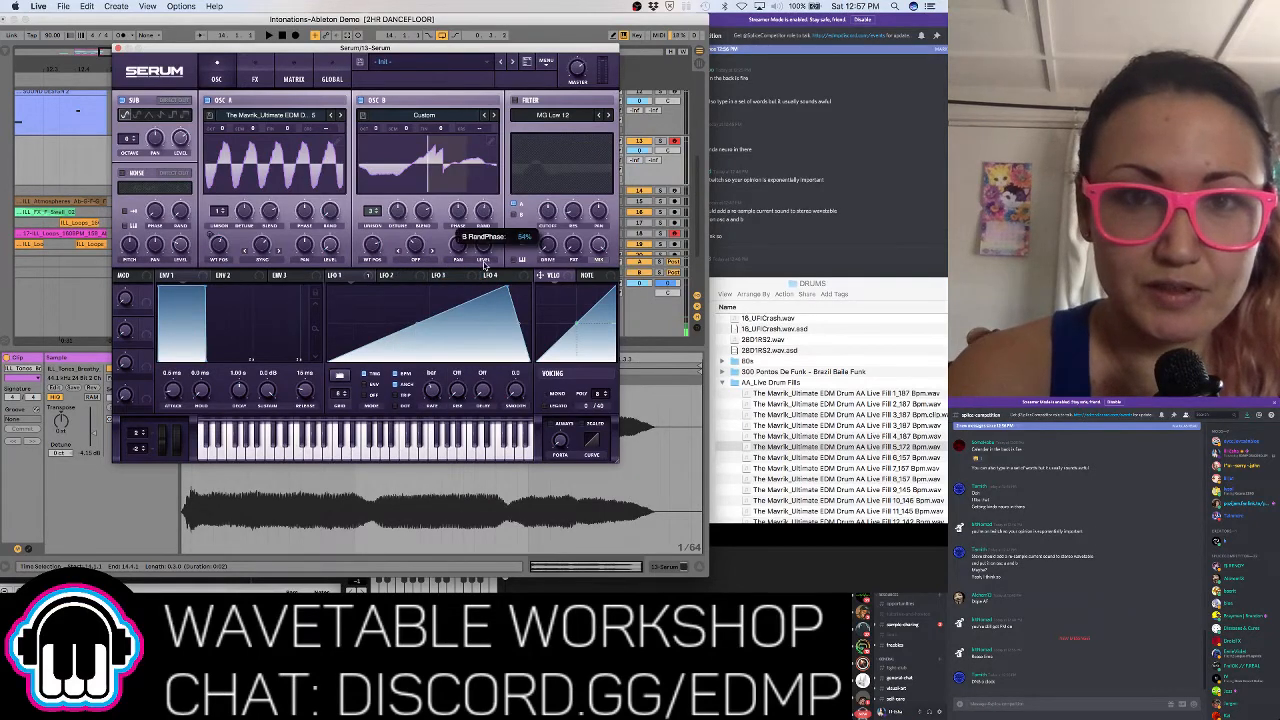
pyautogui.click(208, 101)
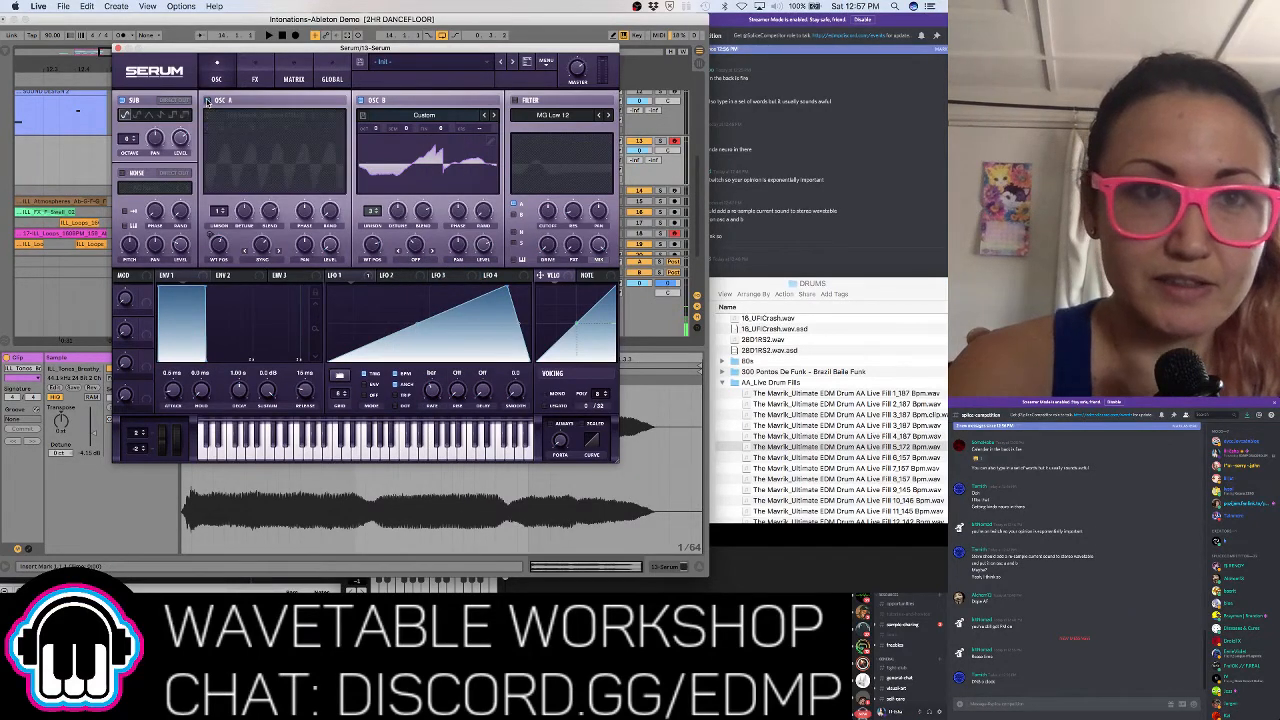
pyautogui.click(124, 100)
# Modulate oscillator B's wavetable position with LFO 1 at a depth of about 36
pyautogui.moveTo(373, 248)
pyautogui.mouseDown()
pyautogui.moveTo(383, 320)
pyautogui.moveTo(388, 278)
pyautogui.moveTo(378, 268)
pyautogui.moveTo(376, 282)
pyautogui.moveTo(368, 250)
pyautogui.moveTo(368, 263)
pyautogui.mouseUp()
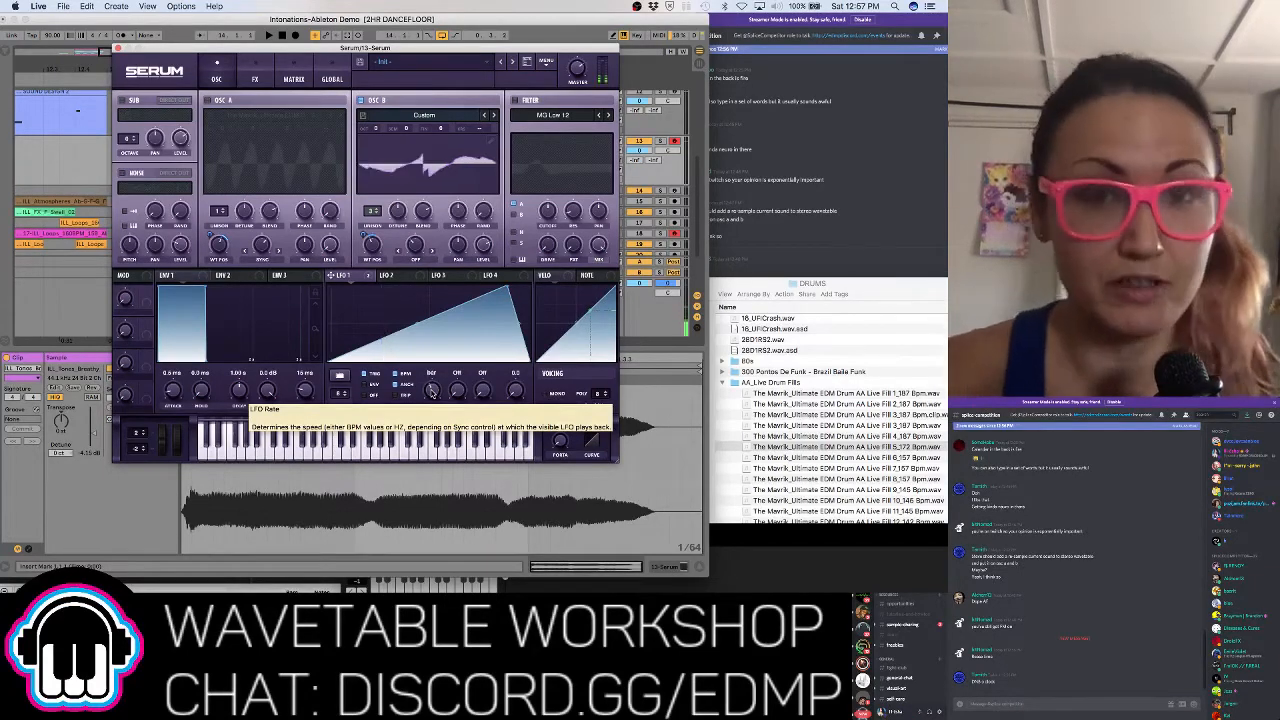
pyautogui.moveTo(368, 243)
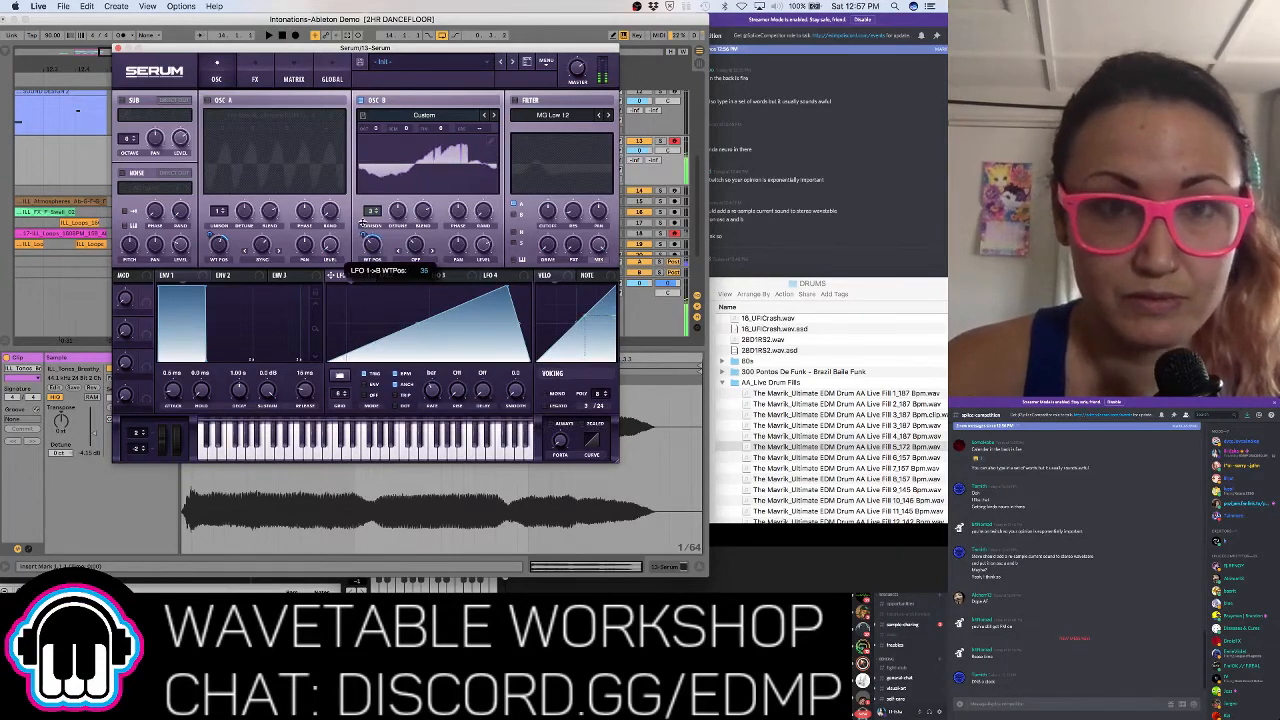
# Re-enable the sub oscillator and apply a sync warp to oscillator B, adjusting its amount
pyautogui.click(122, 100)
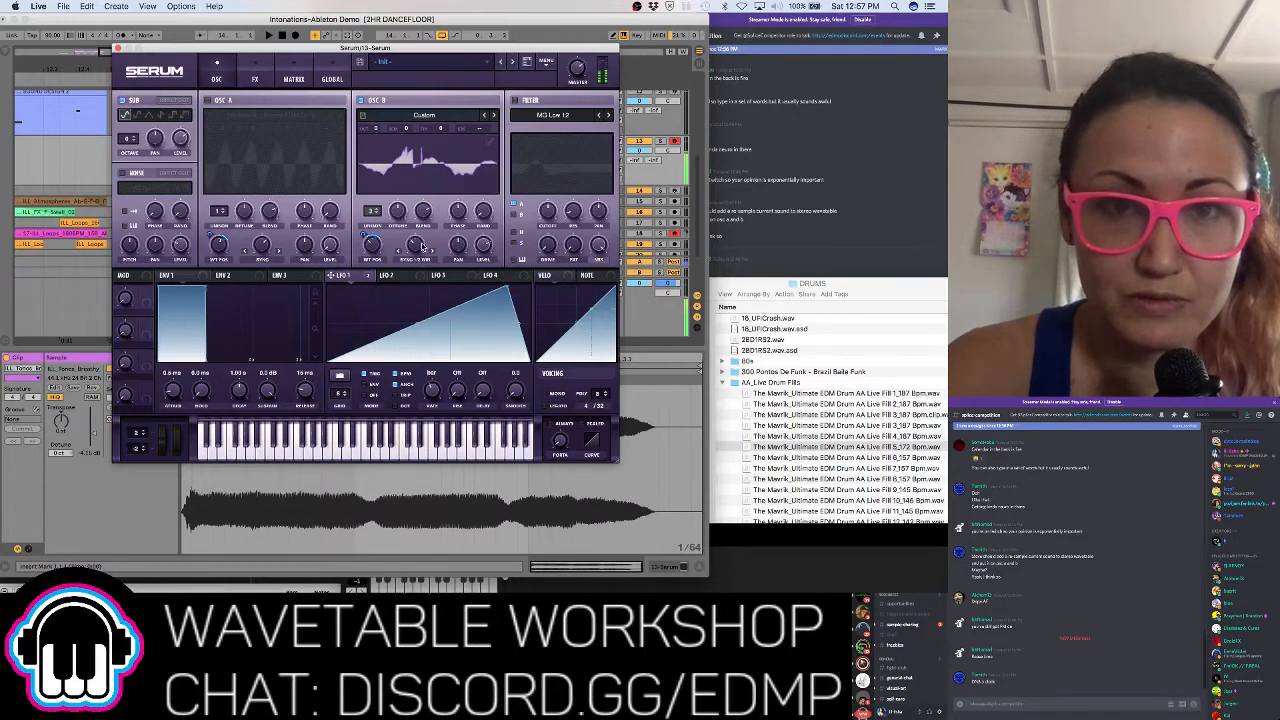
pyautogui.moveTo(414, 253); pyautogui.dragTo(415, 258)
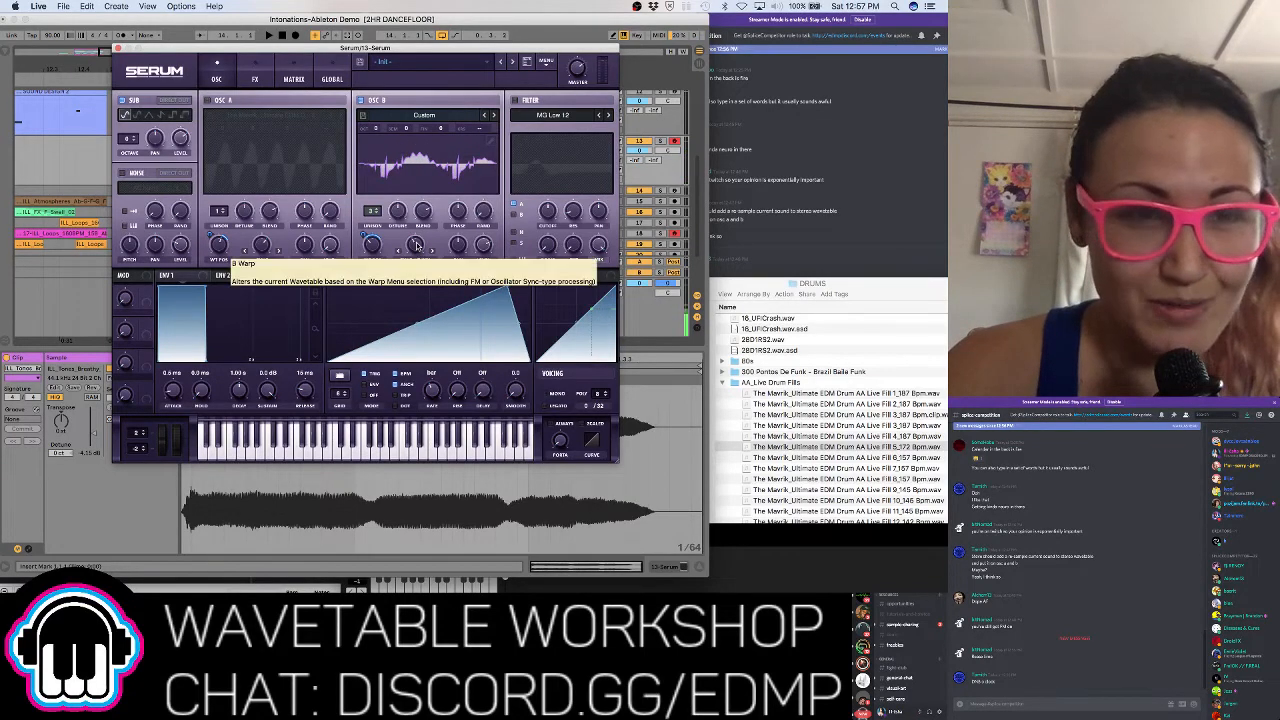
pyautogui.moveTo(414, 247); pyautogui.dragTo(434, 285)
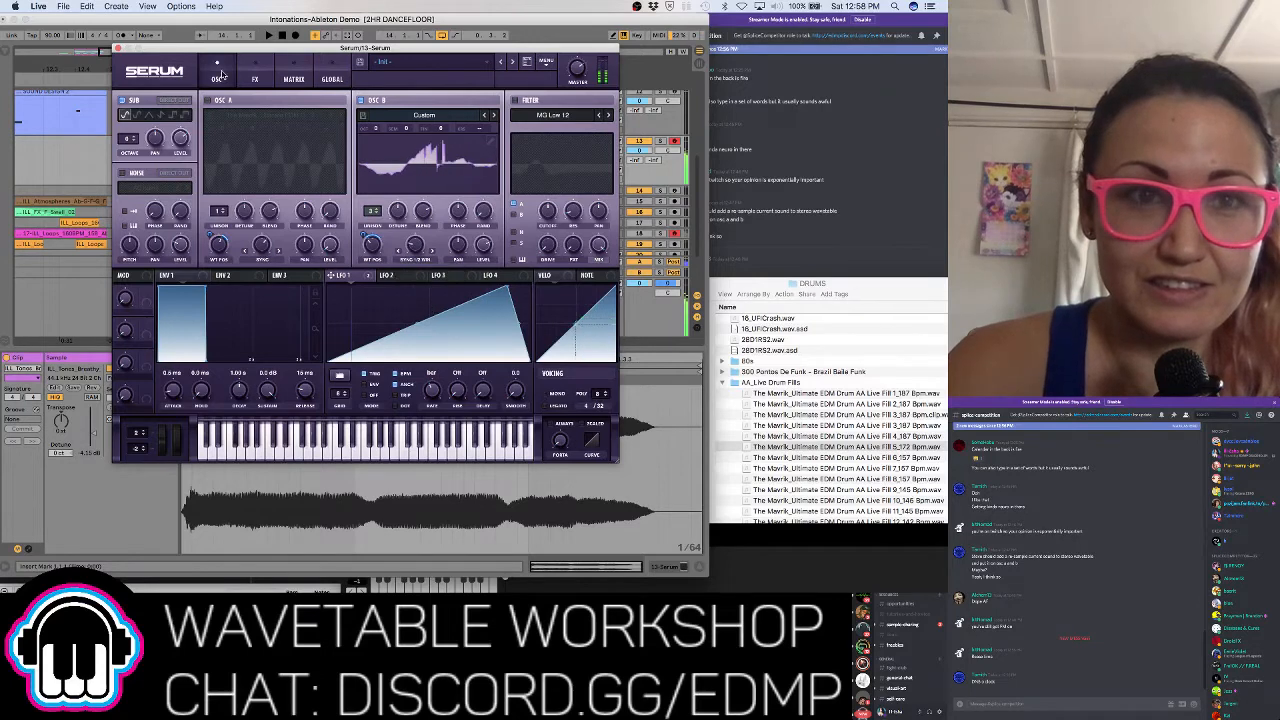
# Remove all modulators from oscillator A's wavetable position, re-enable the oscillator and load the Straight OH 02 C2 wavetable
pyautogui.rightClick(221, 254)
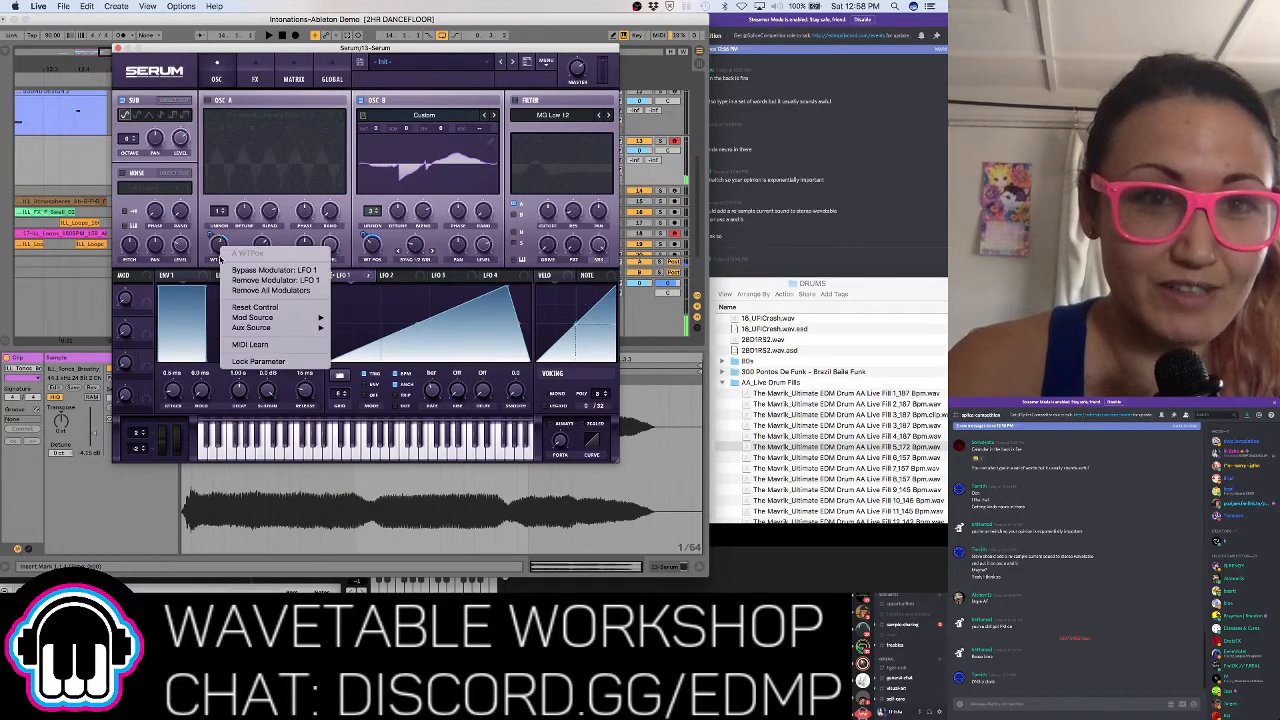
pyautogui.click(258, 290)
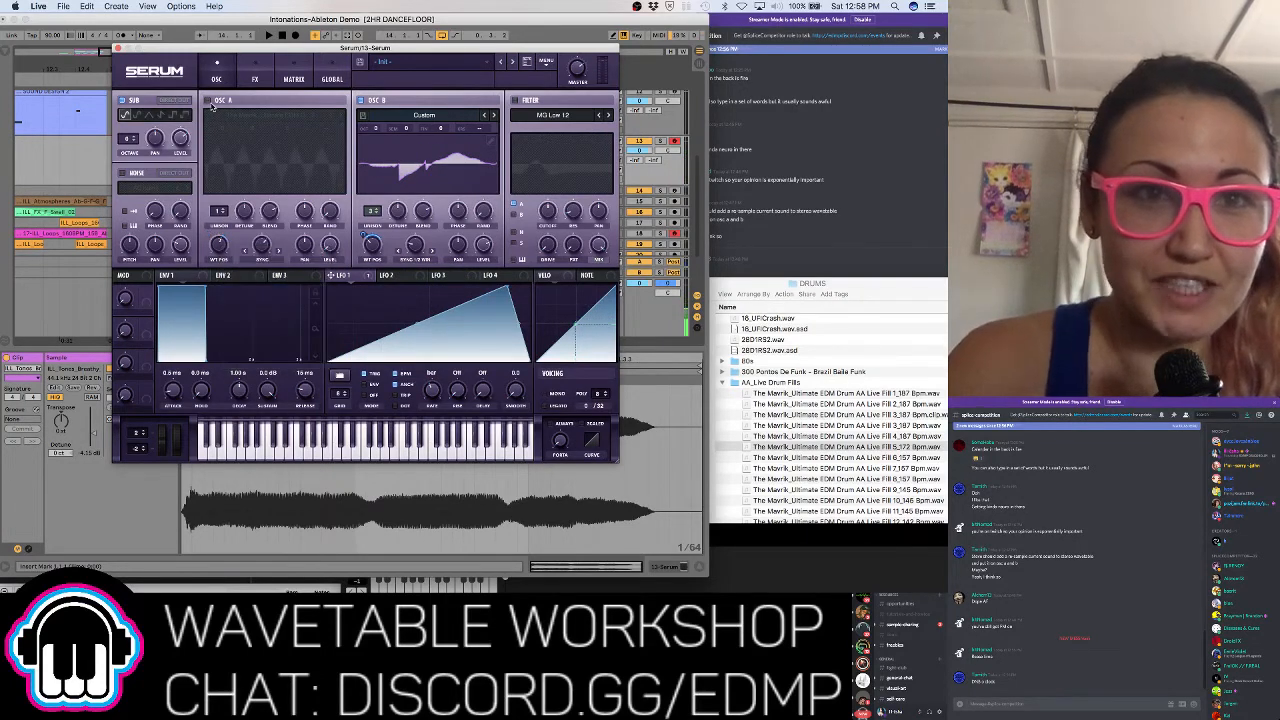
pyautogui.click(208, 101)
pyautogui.click(245, 114)
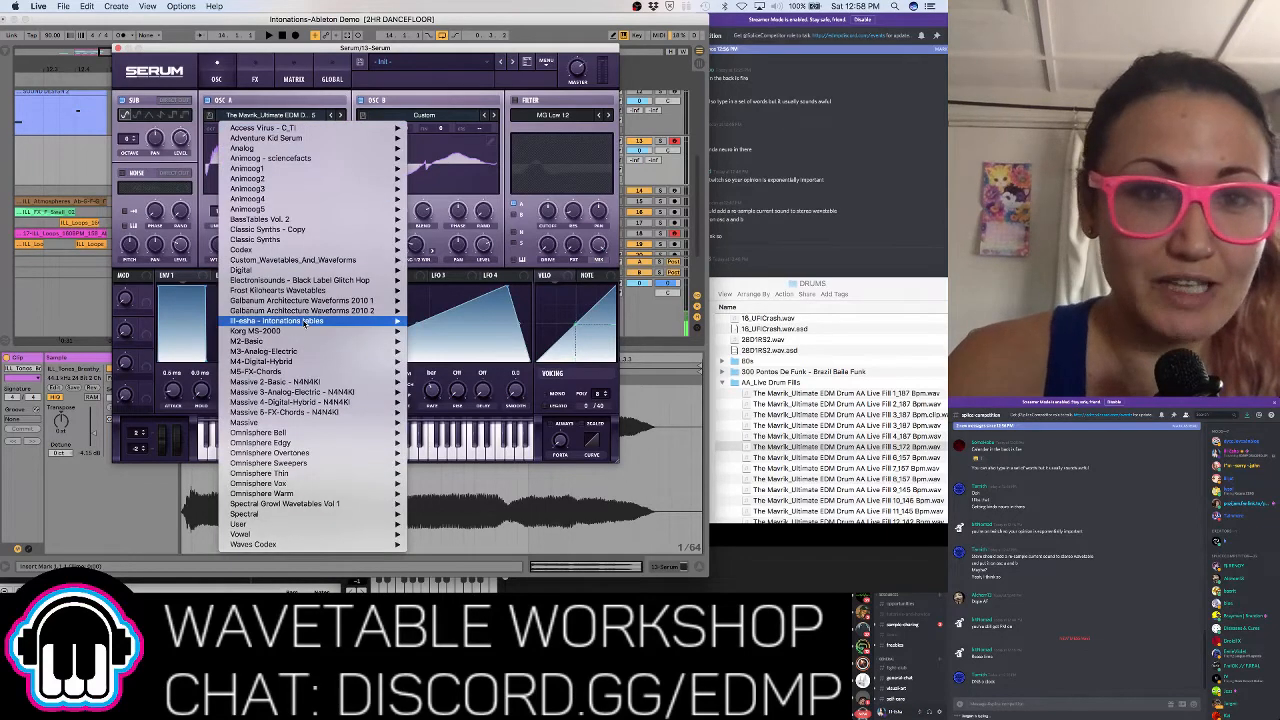
pyautogui.moveTo(305, 321)
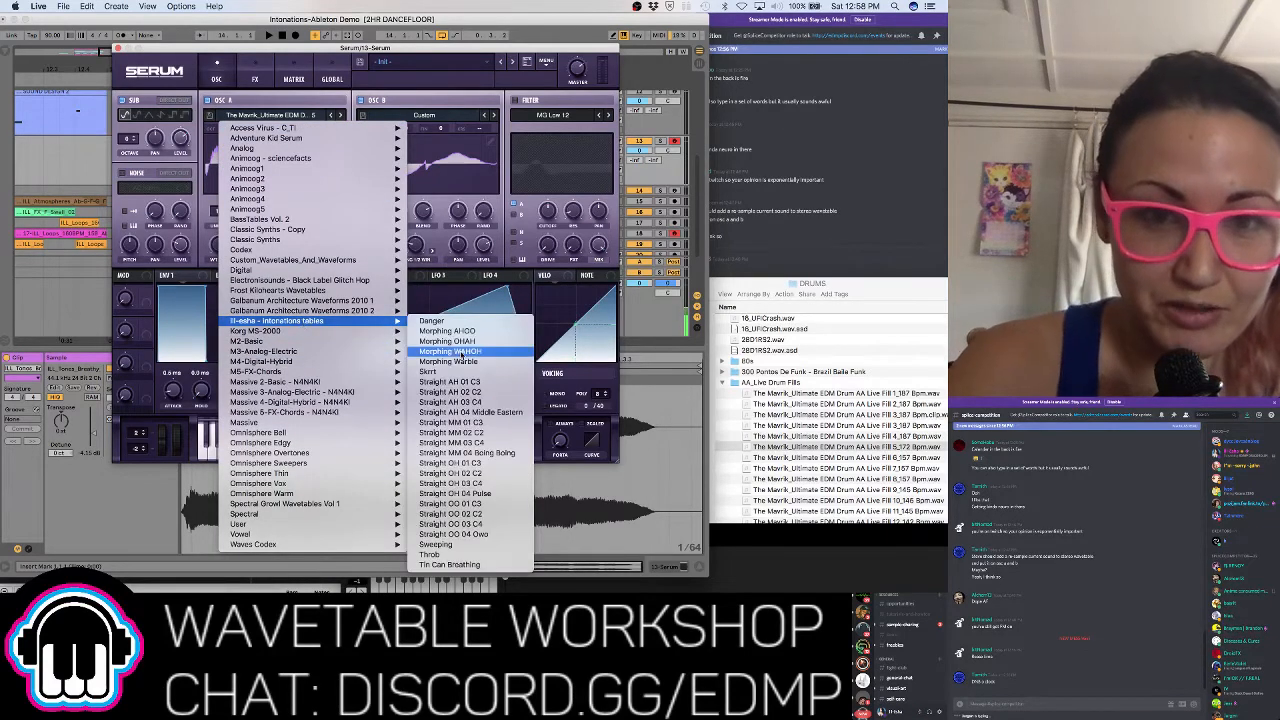
pyautogui.click(470, 473)
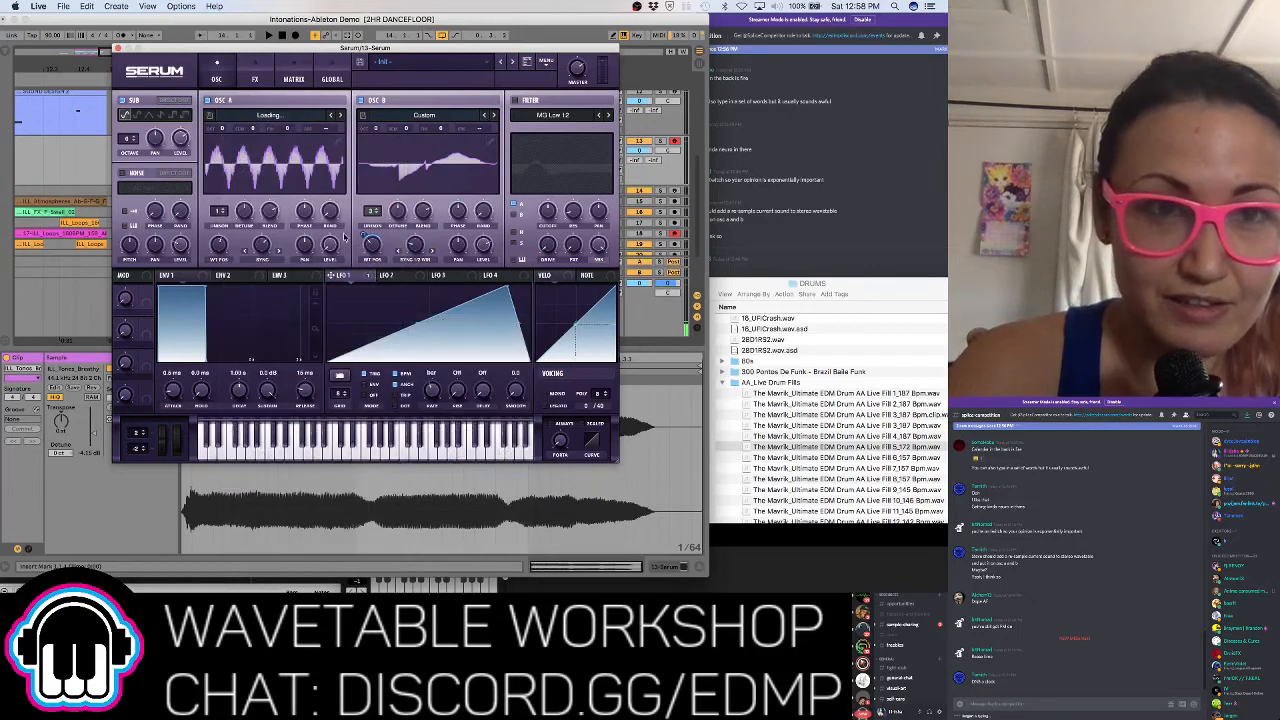
# Set oscillator A's warp mode to FM (from B) and raise the warp amount
pyautogui.click(277, 263)
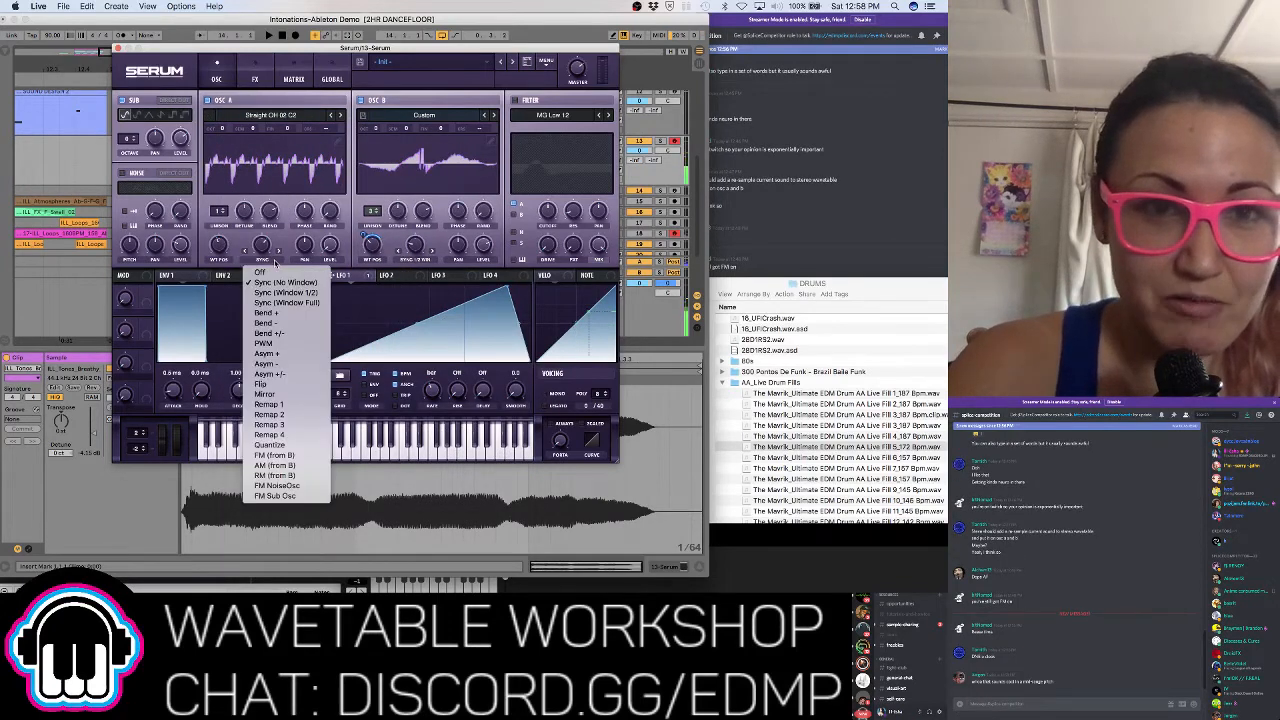
pyautogui.click(279, 455)
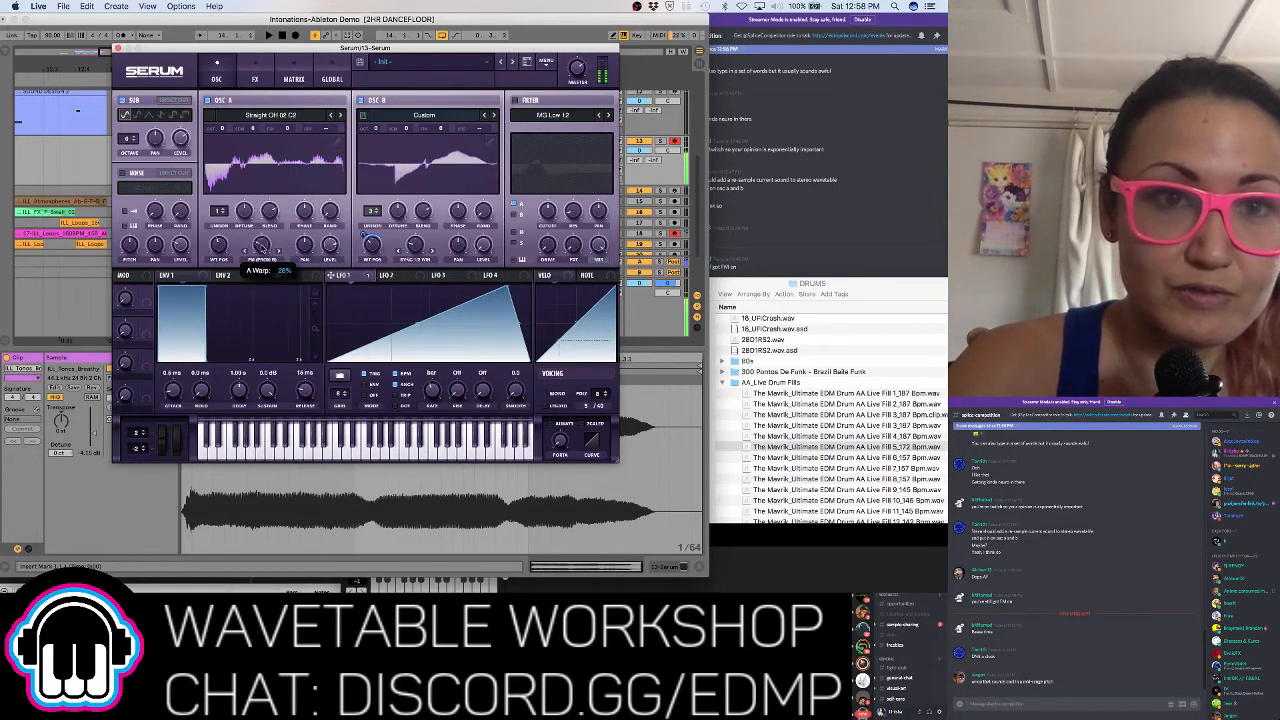
pyautogui.moveTo(268, 262); pyautogui.dragTo(281, 233)
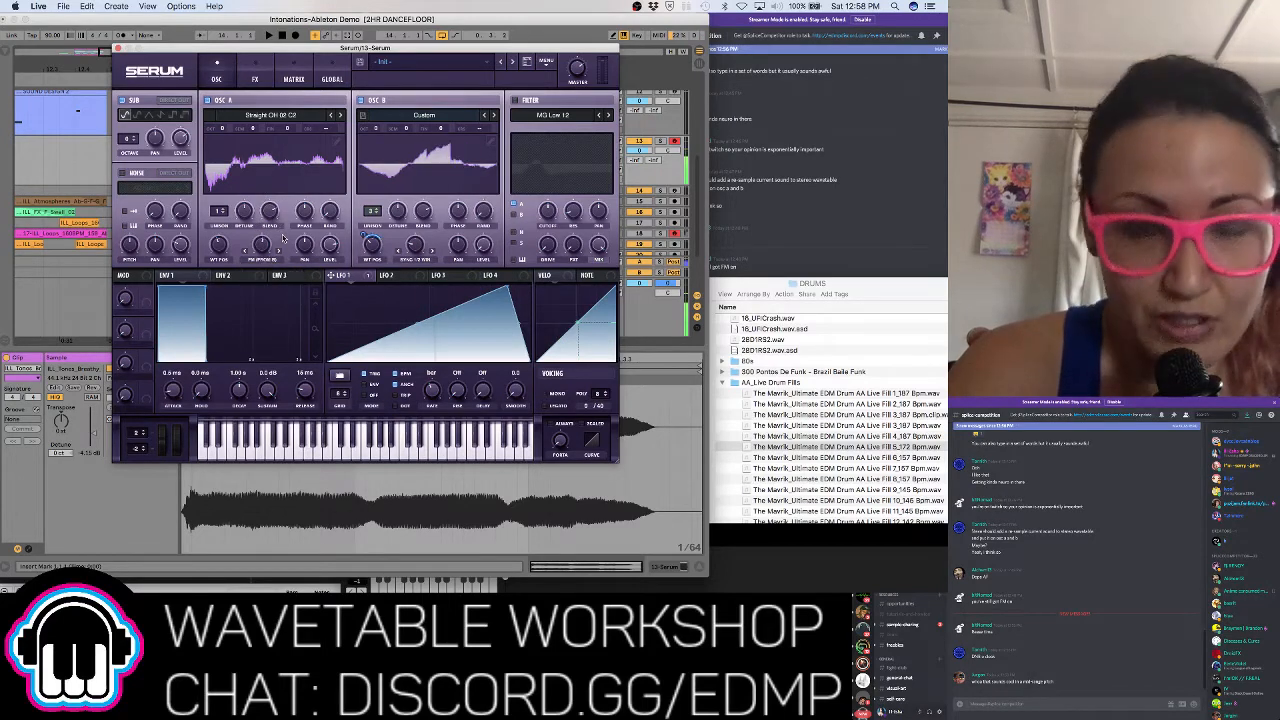
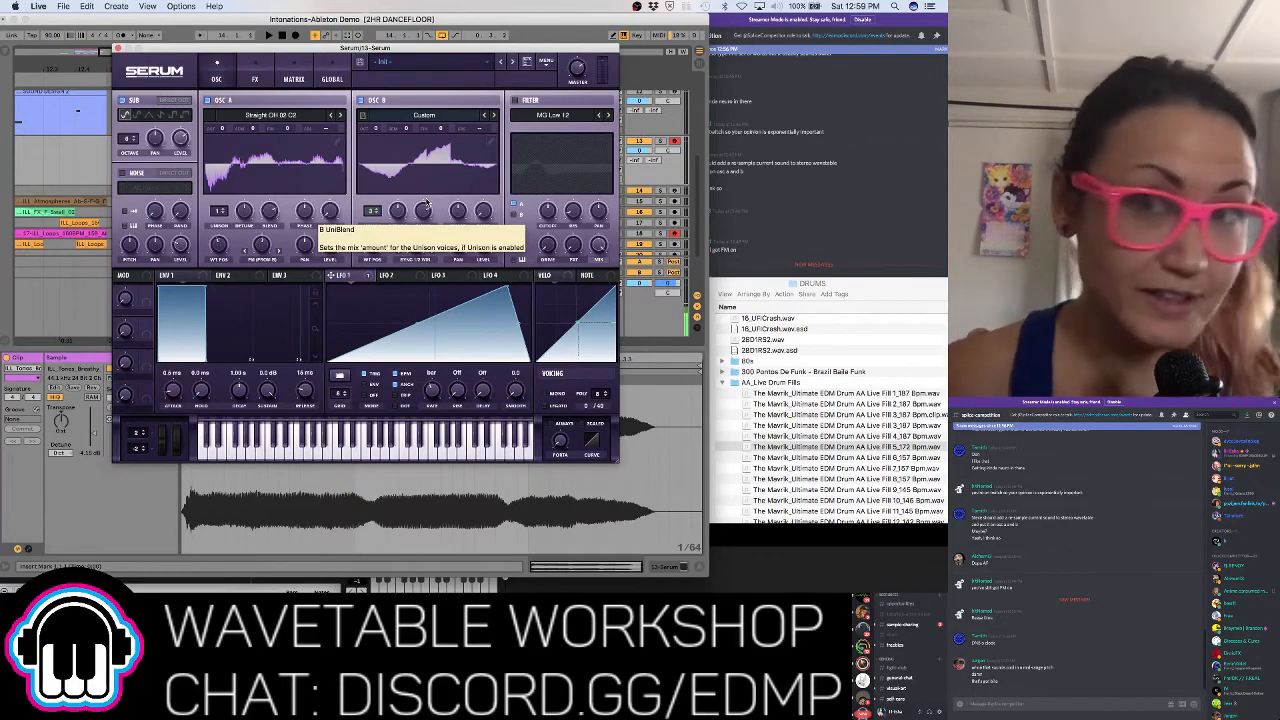
# Try the MG Low 12 filter with a lowered cutoff, and switch the filter off again
pyautogui.click(514, 108)
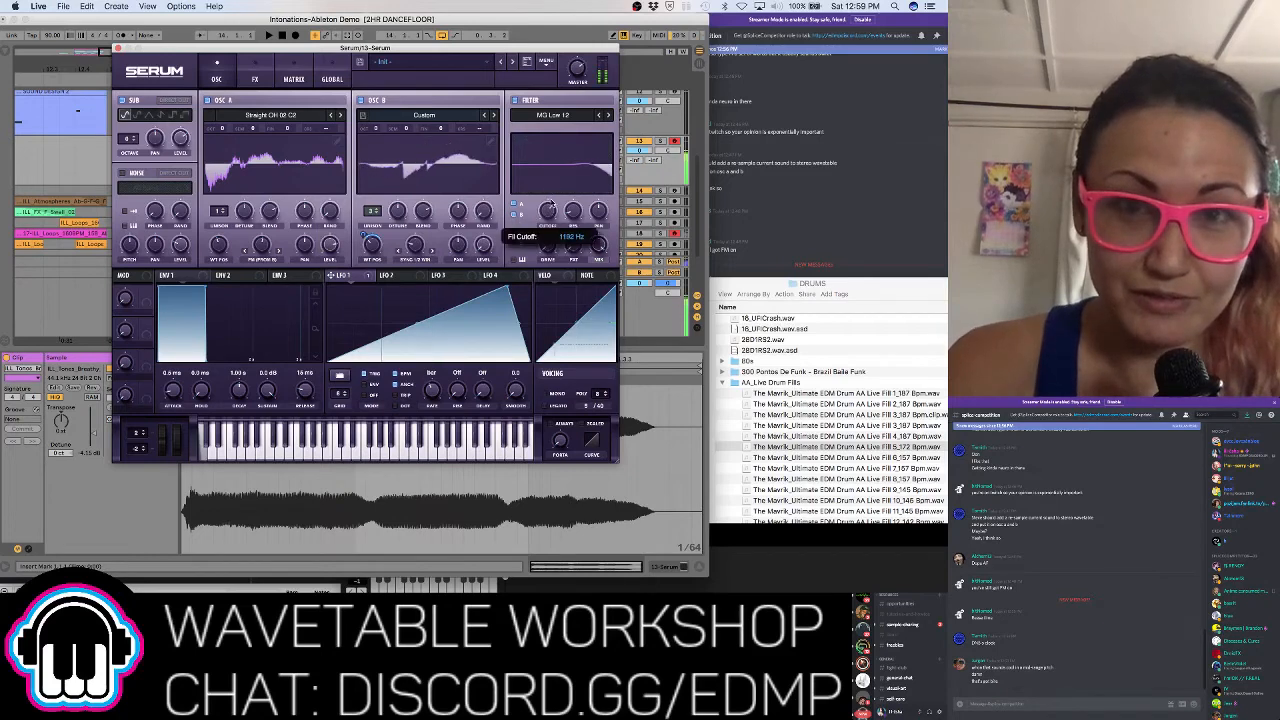
pyautogui.moveTo(548, 206); pyautogui.dragTo(552, 237)
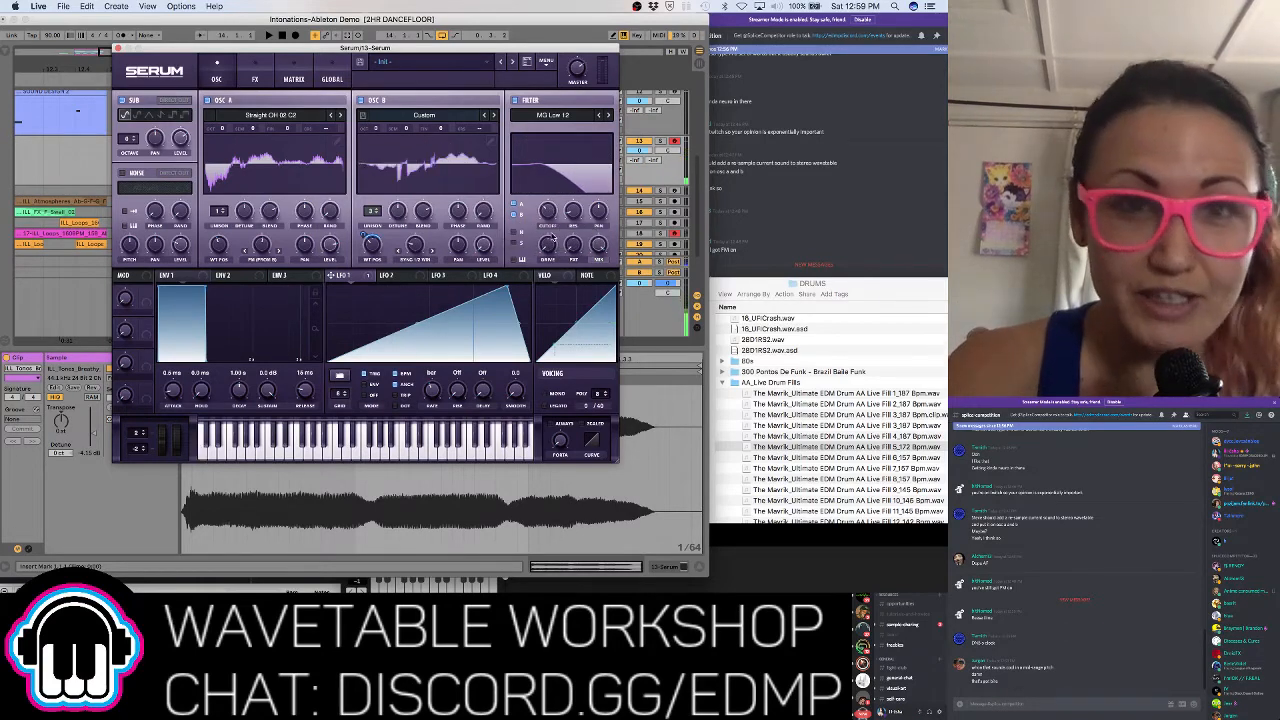
pyautogui.click(517, 101)
# Adjust oscillator B's wavetable position
pyautogui.moveTo(372, 243); pyautogui.dragTo(374, 272)
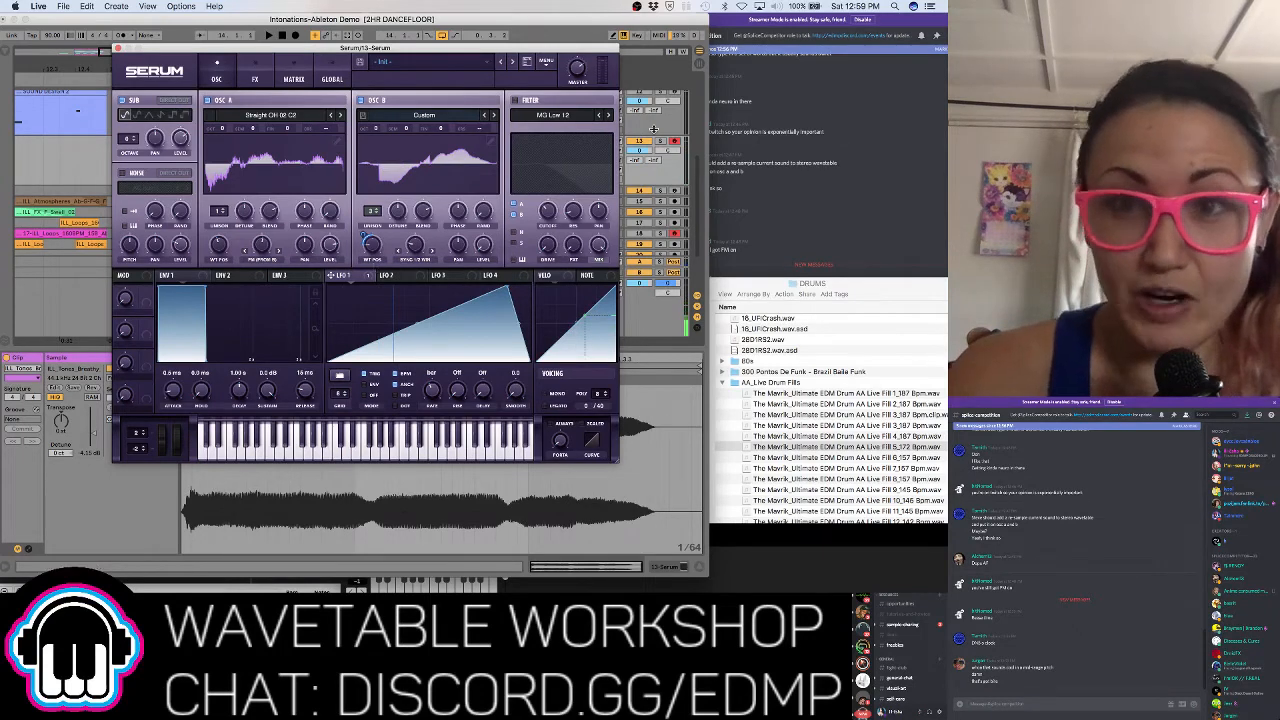
# Check the new messages in Discord's splice-competition channel and return to the Serum window in Live
pyautogui.click(738, 157)
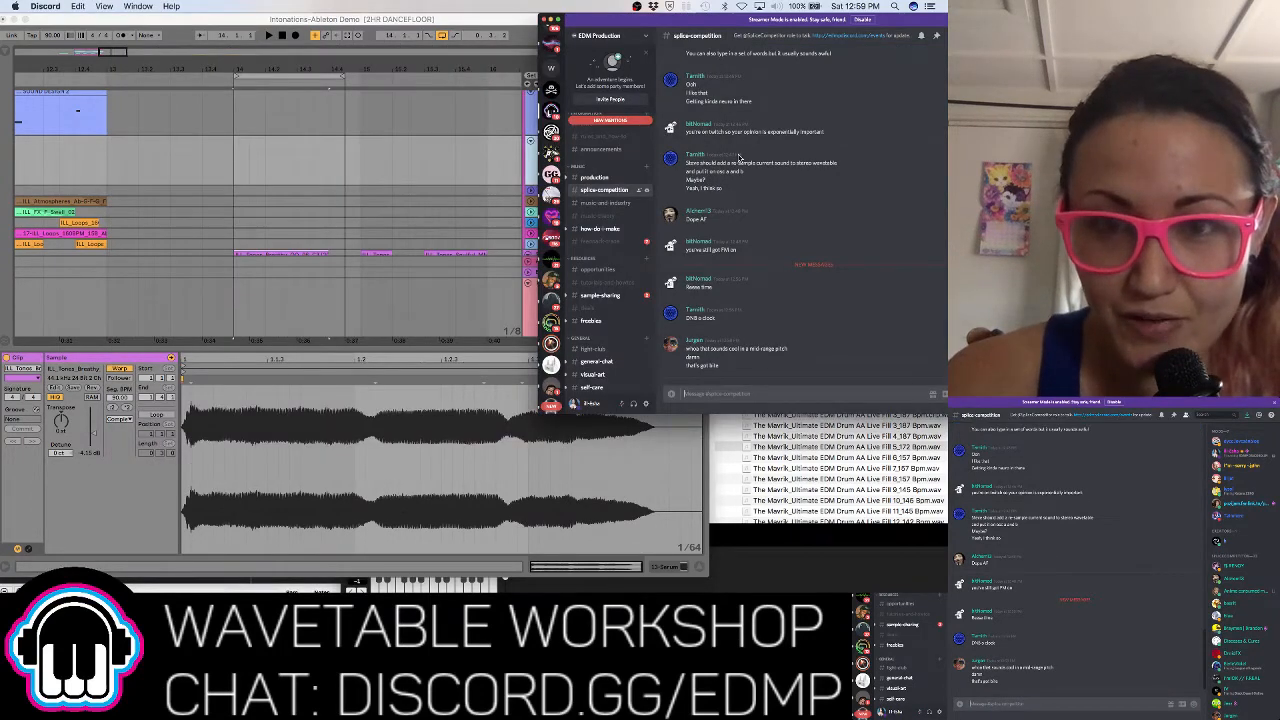
pyautogui.click(394, 294)
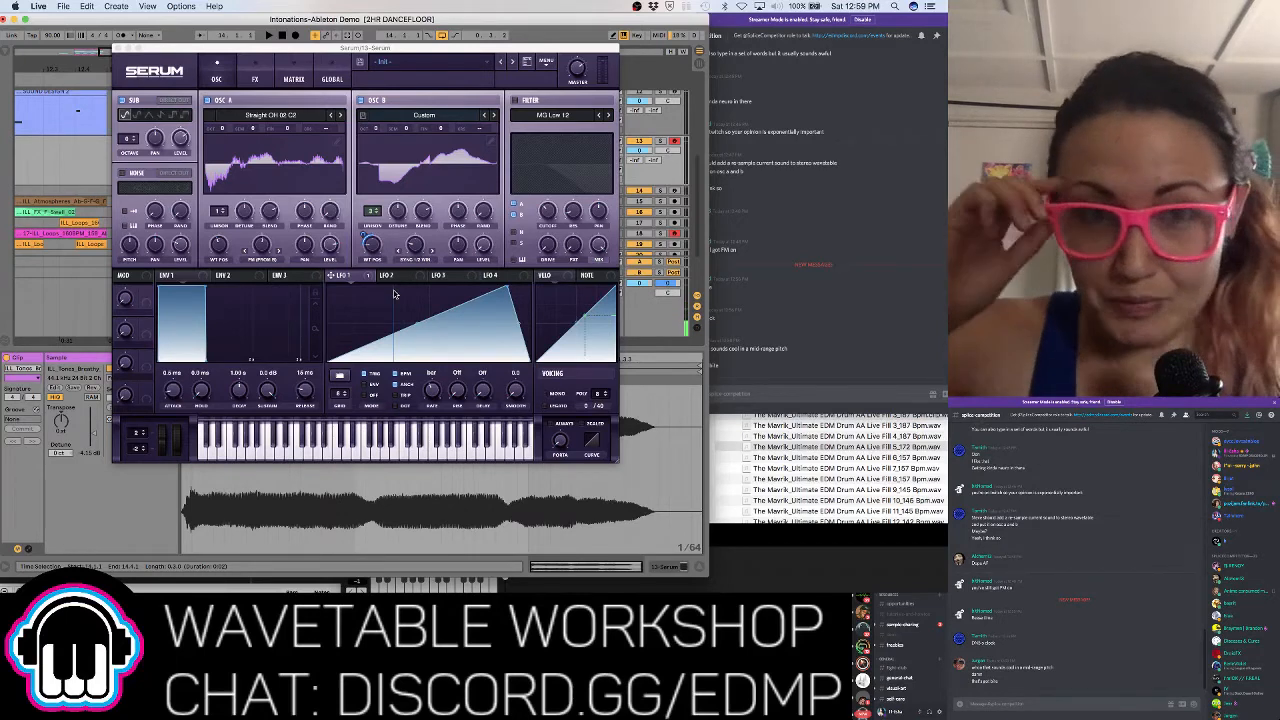
pyautogui.moveTo(481, 589)
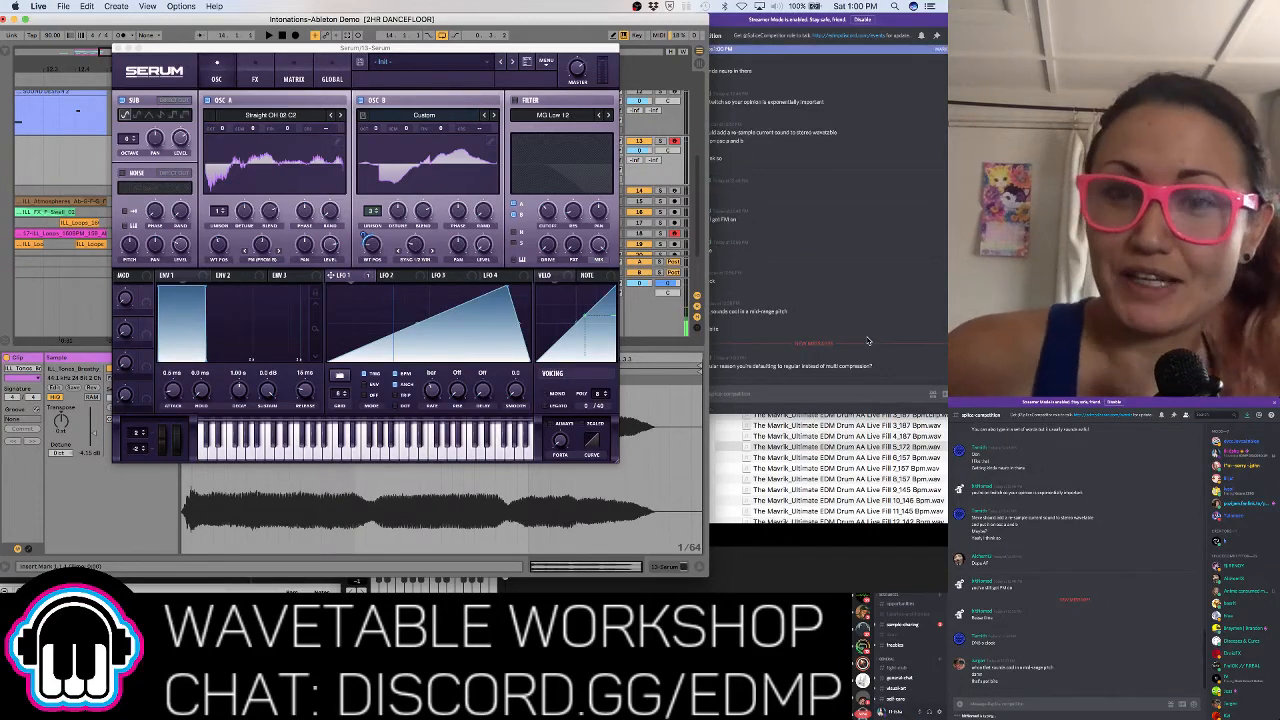
pyautogui.click(868, 341)
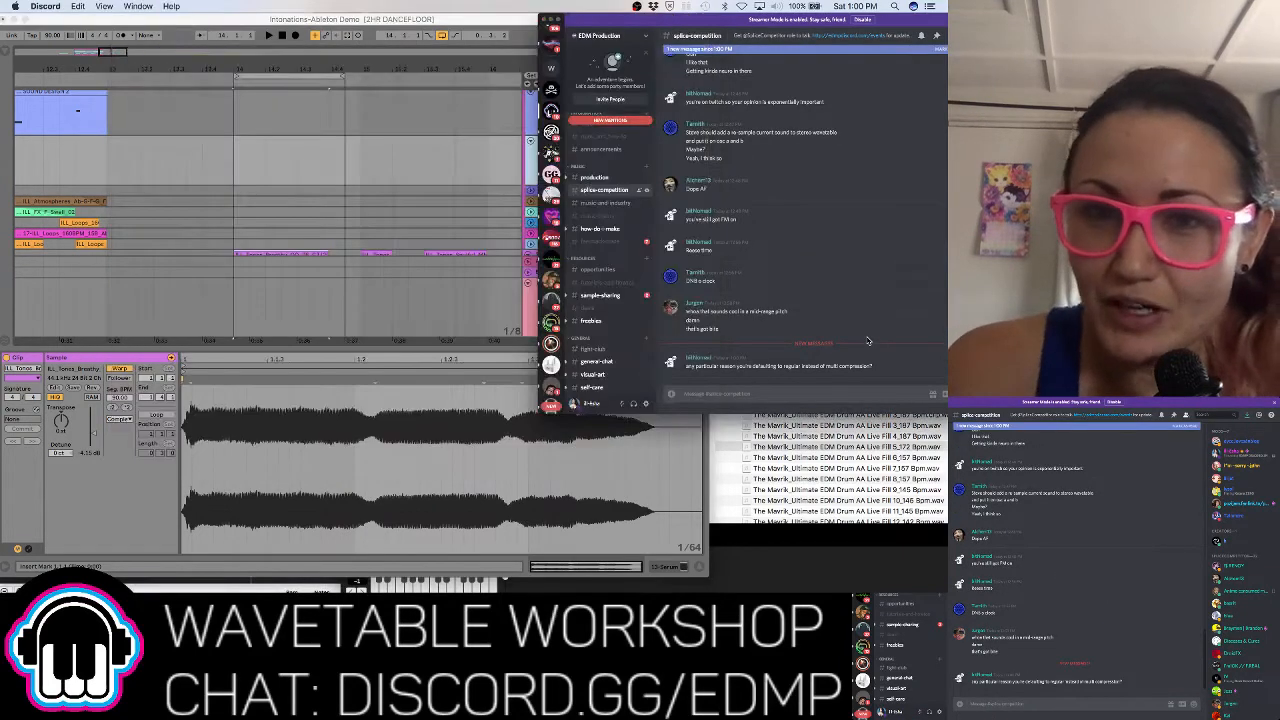
pyautogui.click(488, 350)
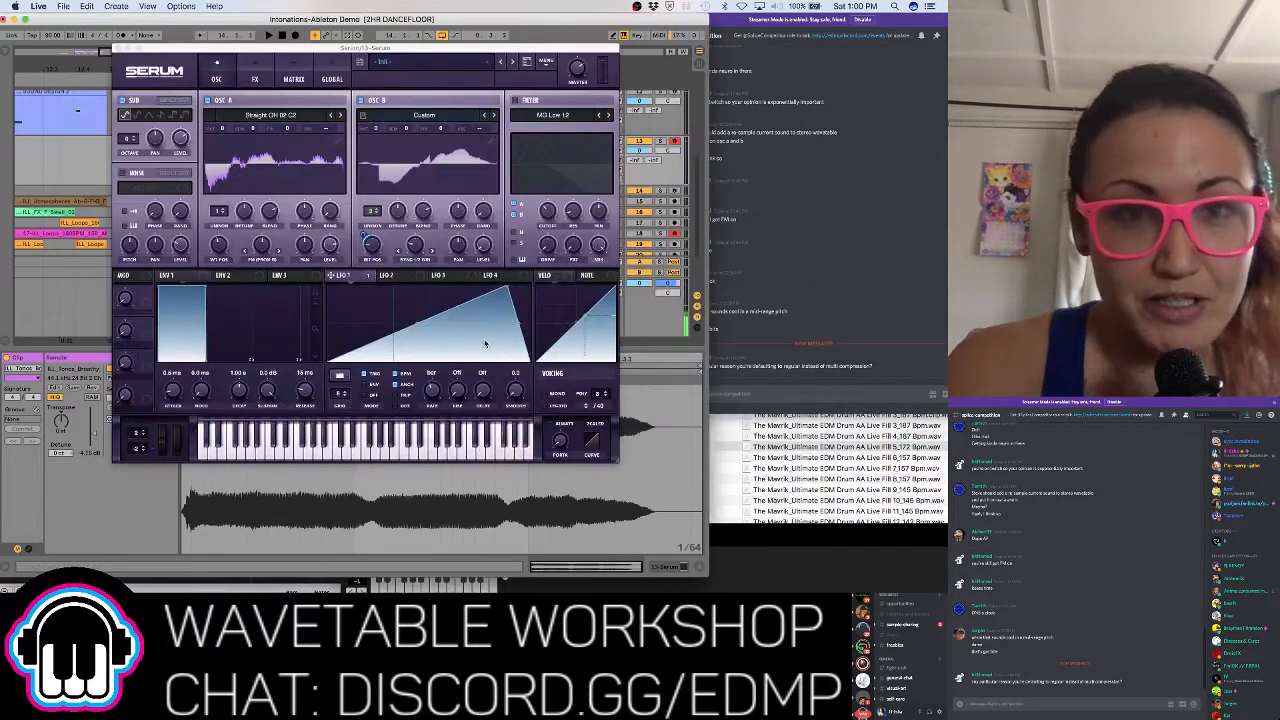
# Turn on multiband mode for the Compressor effect
pyautogui.click(256, 77)
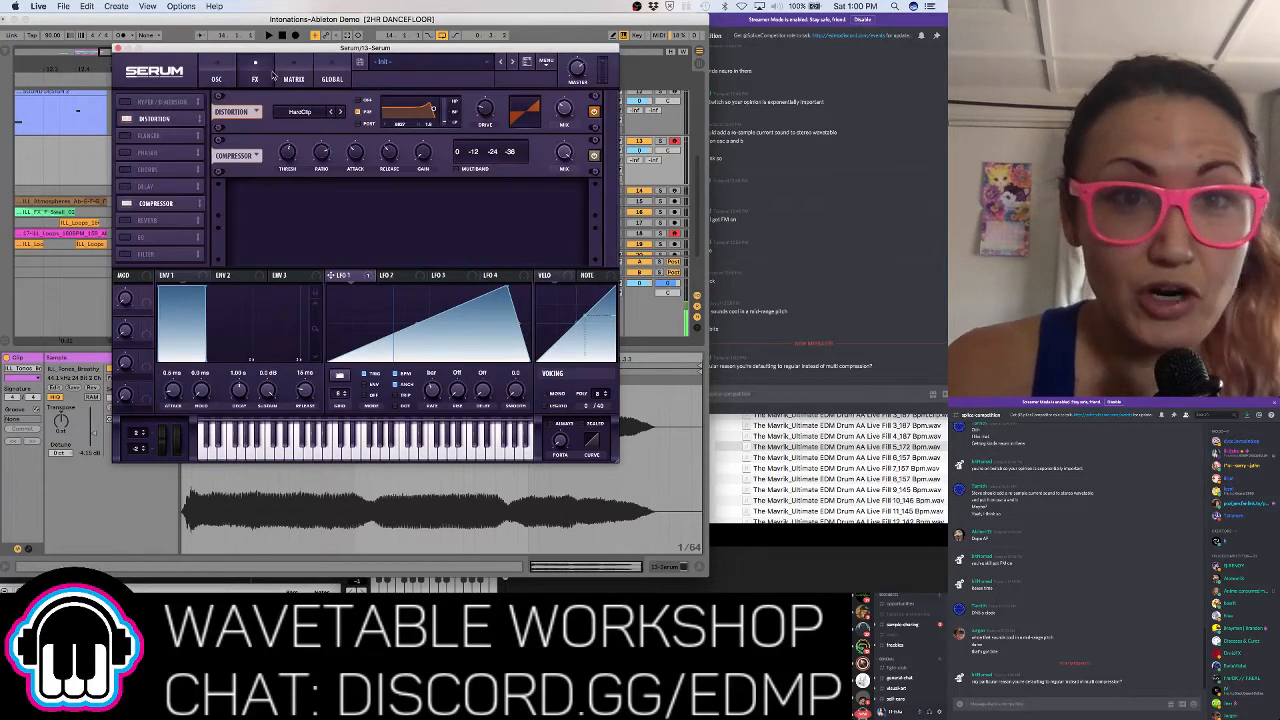
pyautogui.click(458, 169)
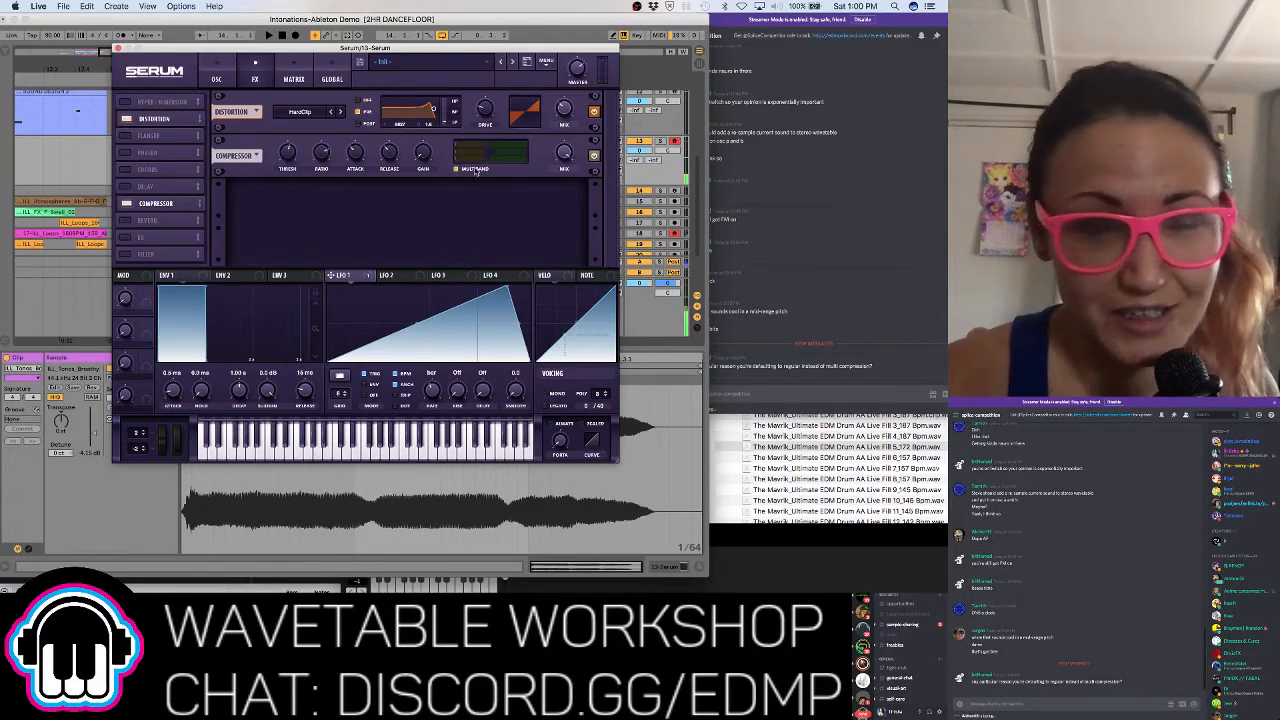
# Turn off the Compressor's multiband mode and check the new message in Discord's splice-competition channel before returning to Serum in Live
pyautogui.click(467, 170)
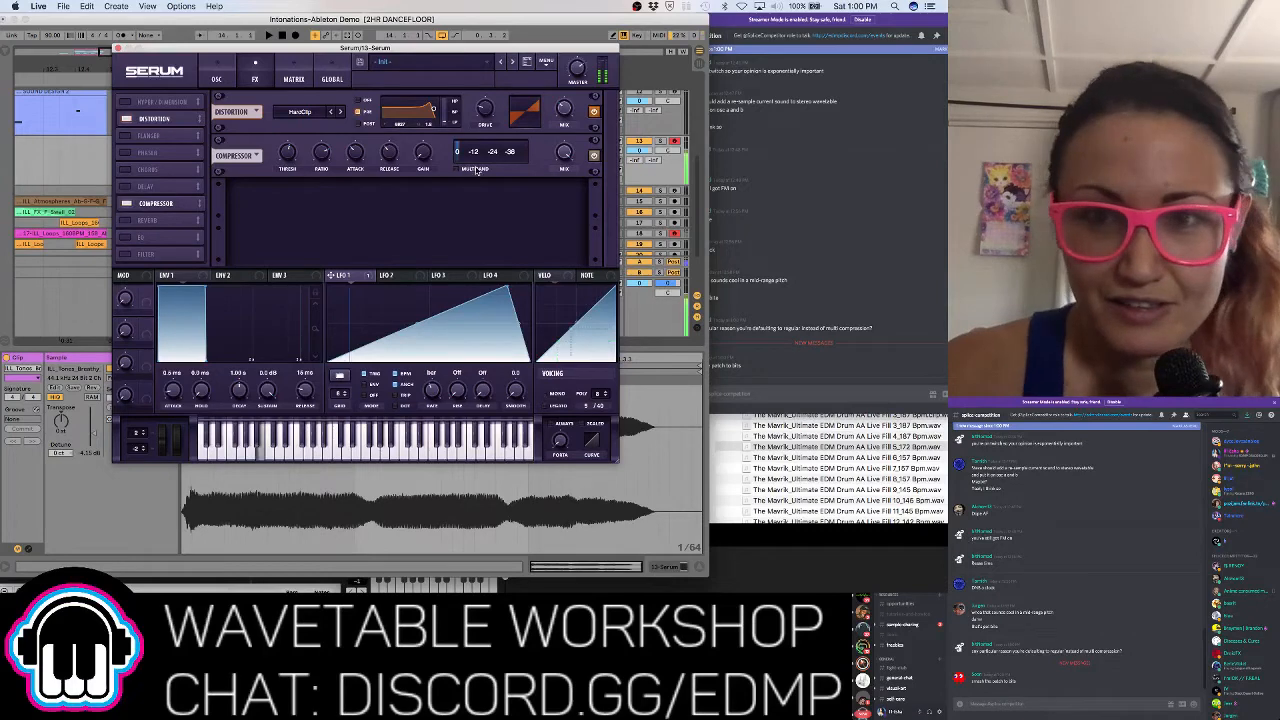
pyautogui.click(767, 128)
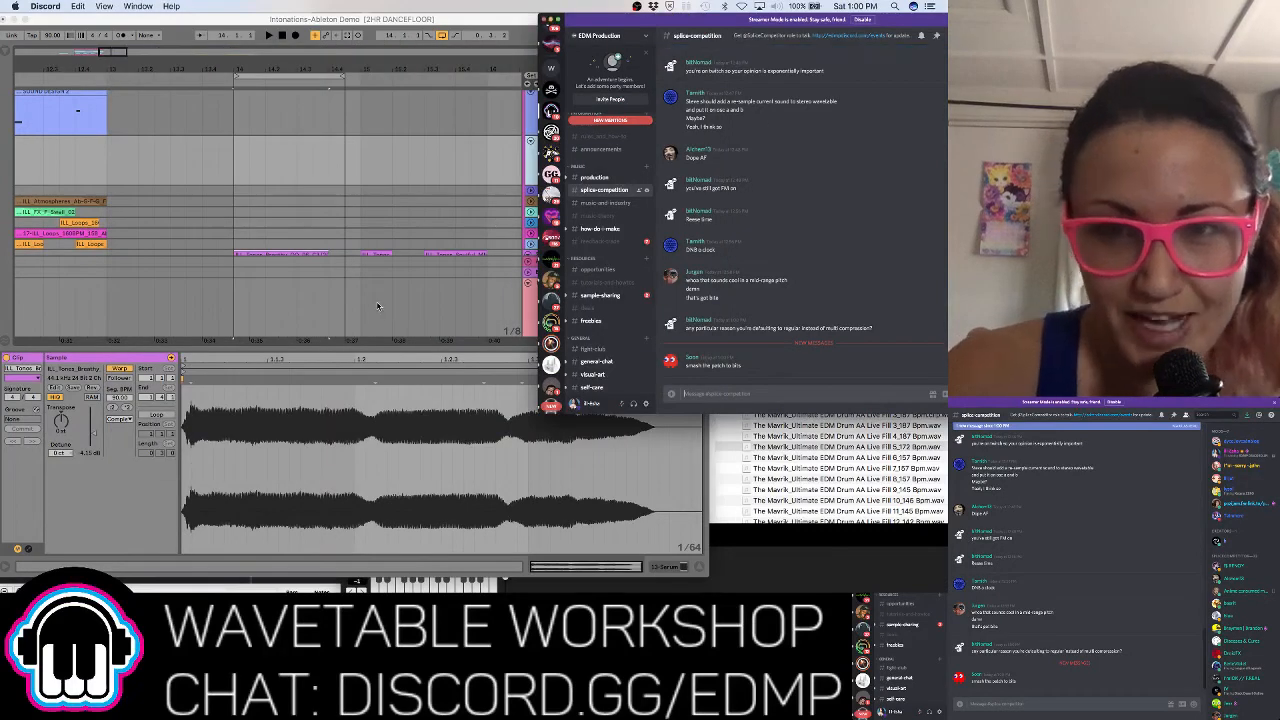
pyautogui.click(384, 300)
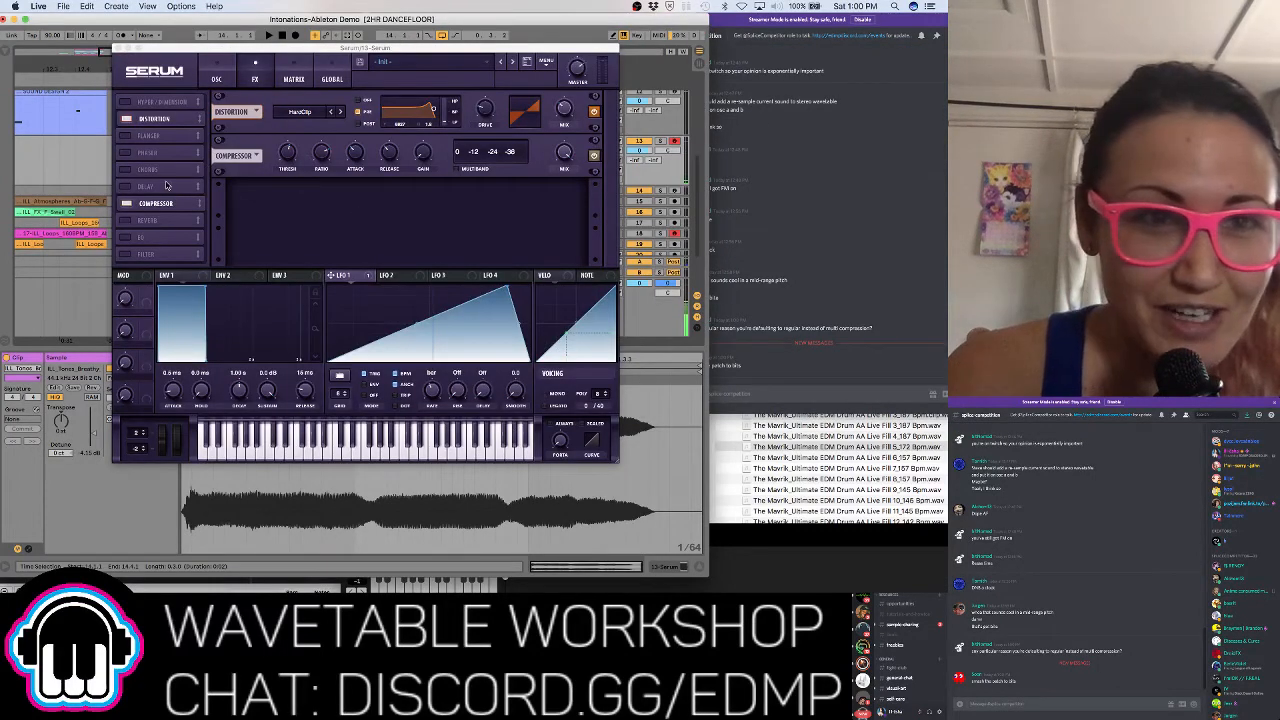
# Add a Filter effect with the Combs type and modulate its cutoff with LFO 2
pyautogui.click(126, 255)
pyautogui.click(300, 201)
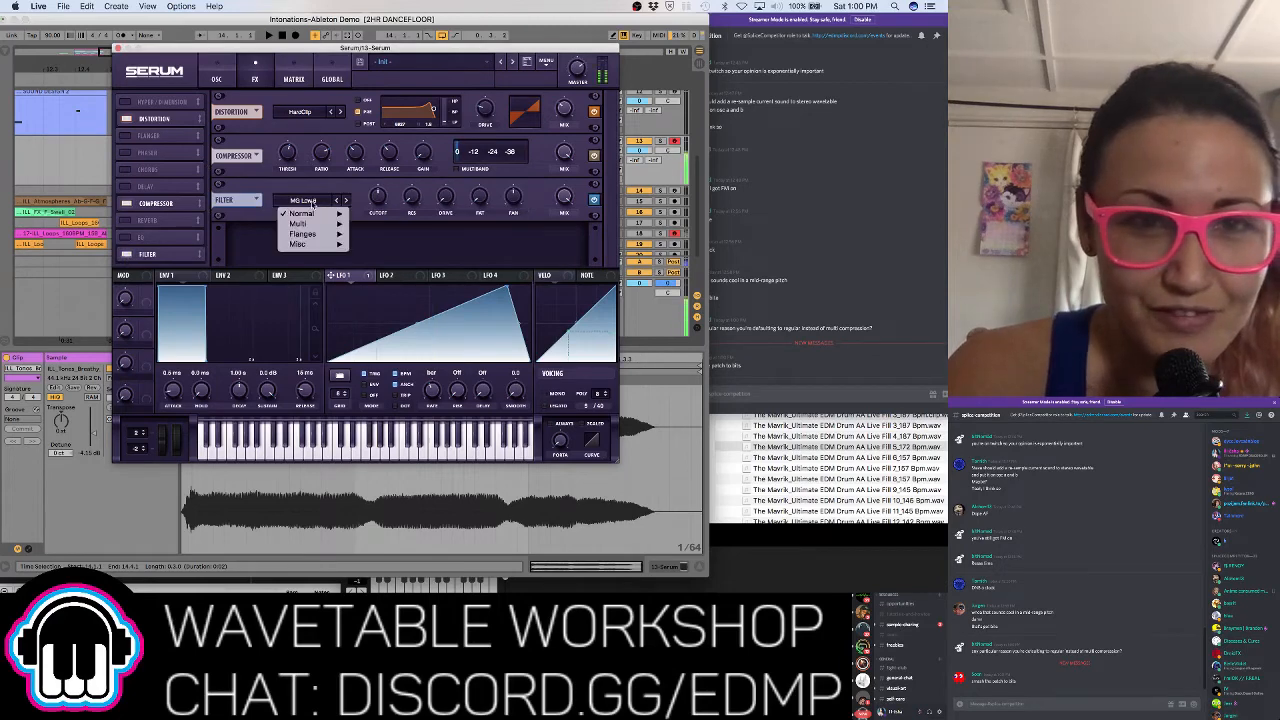
pyautogui.moveTo(315, 247)
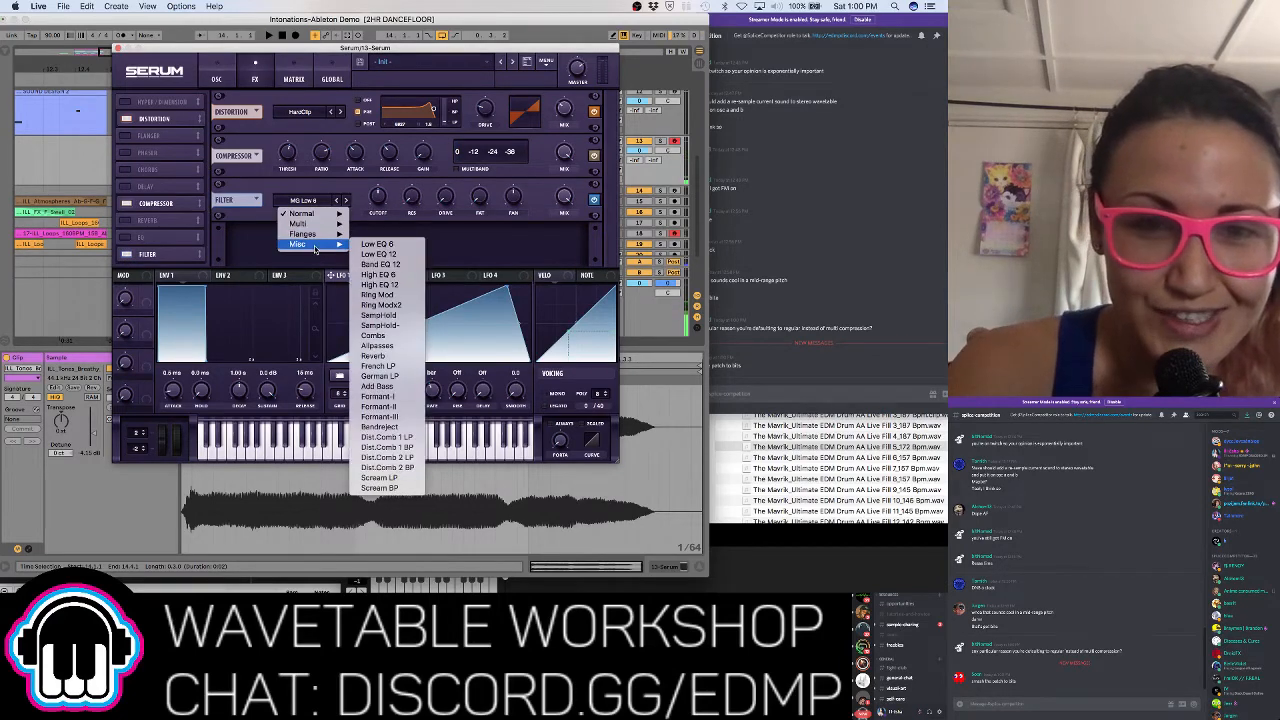
pyautogui.click(385, 335)
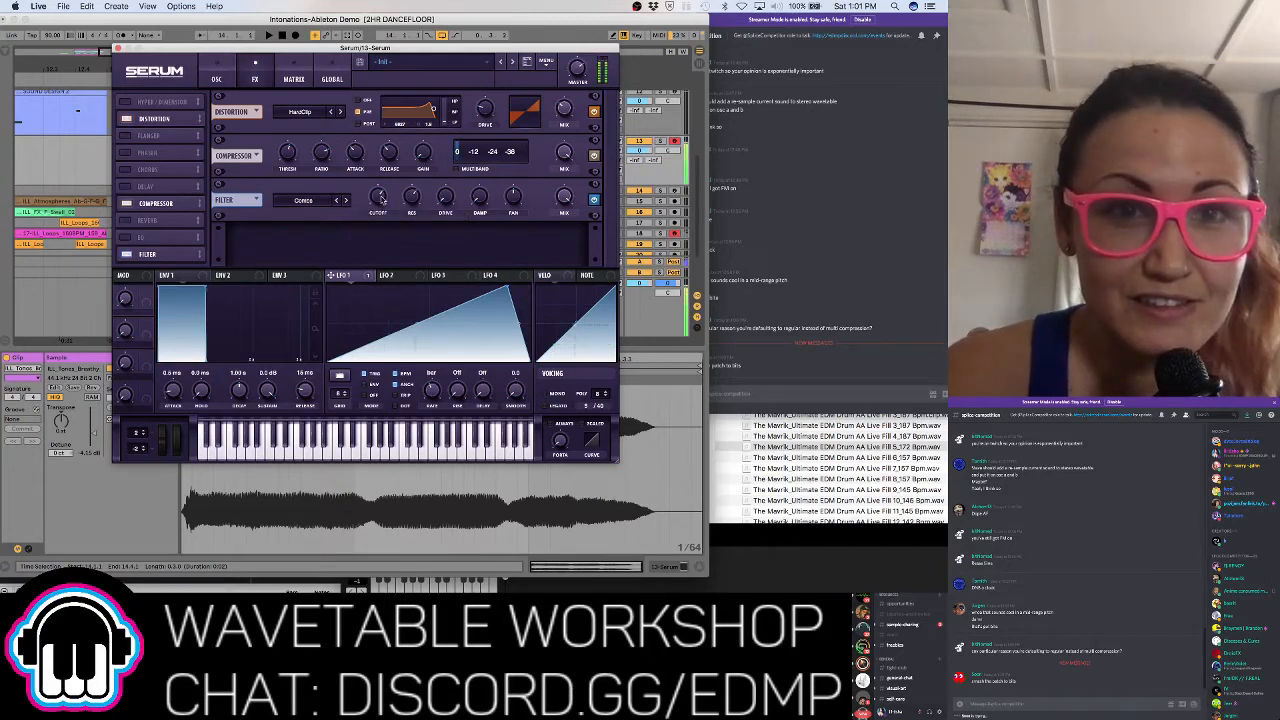
pyautogui.moveTo(383, 275); pyautogui.dragTo(376, 211)
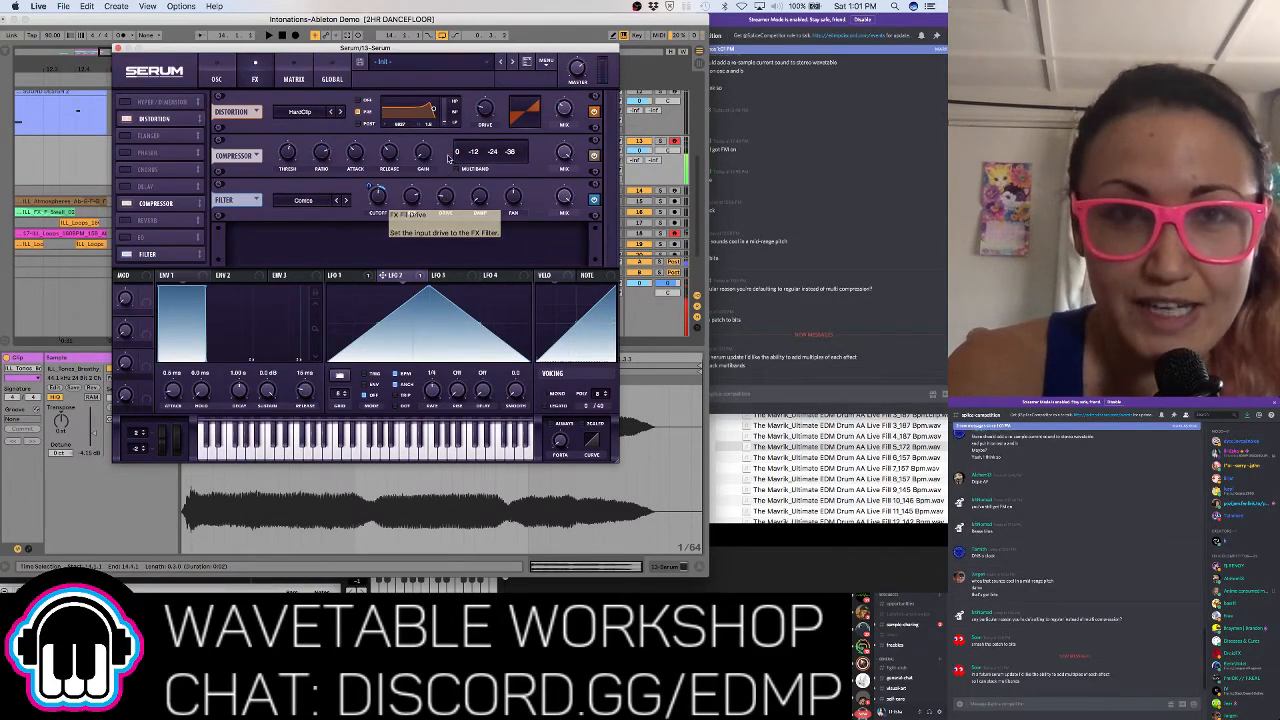
# Shift the Serum window slightly to the left and read the latest replies in Discord's splice-competition channel, returning to Live
pyautogui.moveTo(452, 55); pyautogui.dragTo(407, 50)
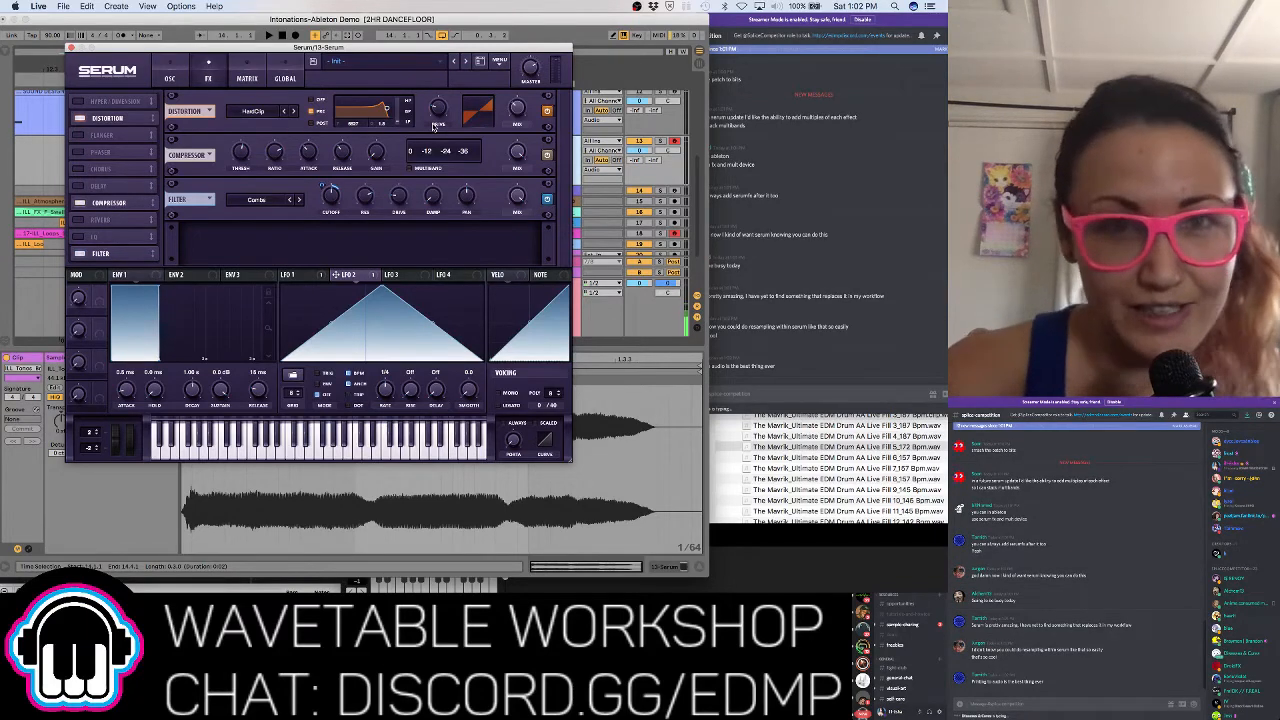
pyautogui.click(796, 266)
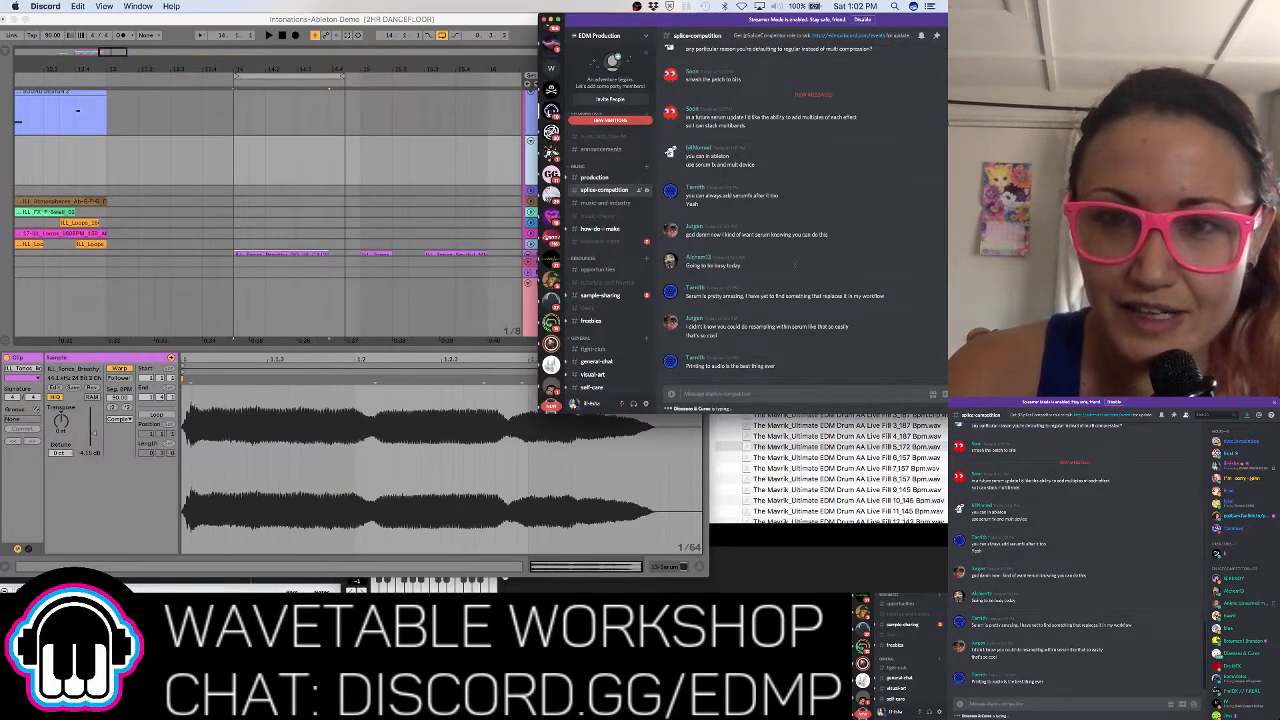
pyautogui.click(400, 335)
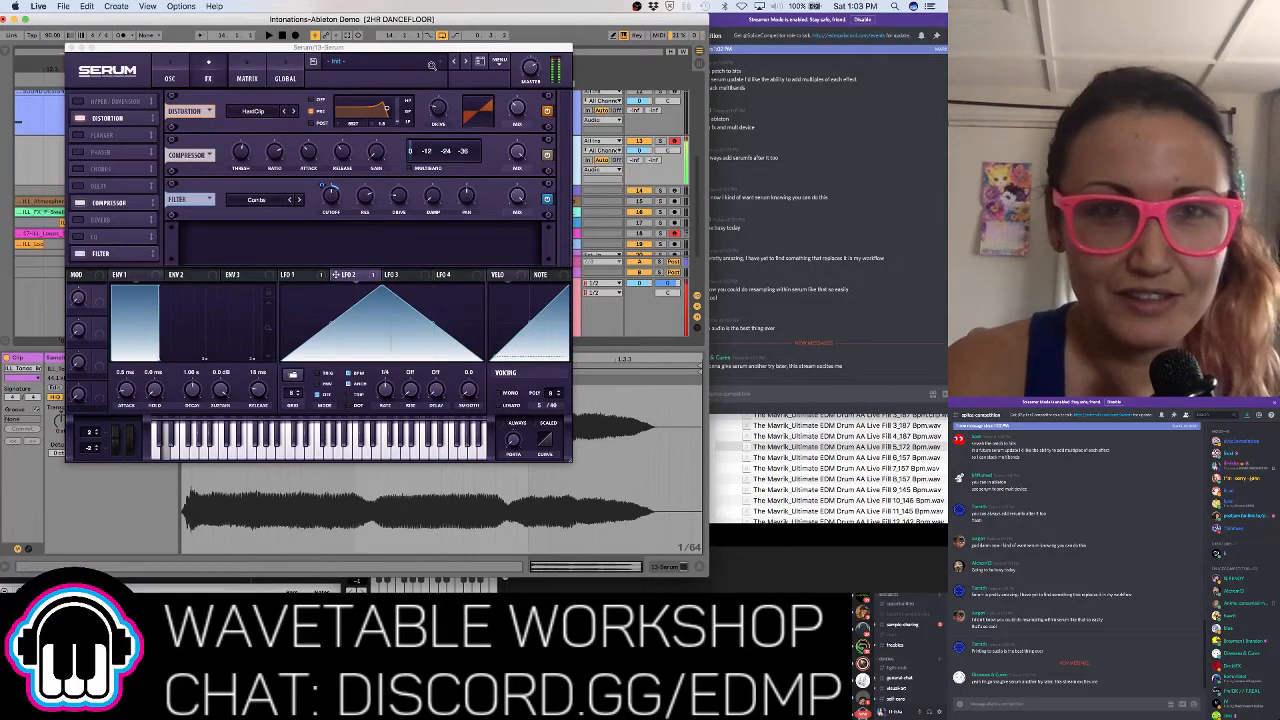
# Review Serum's resampling commands and the oscillator page, and switch to OBS
pyautogui.click(499, 63)
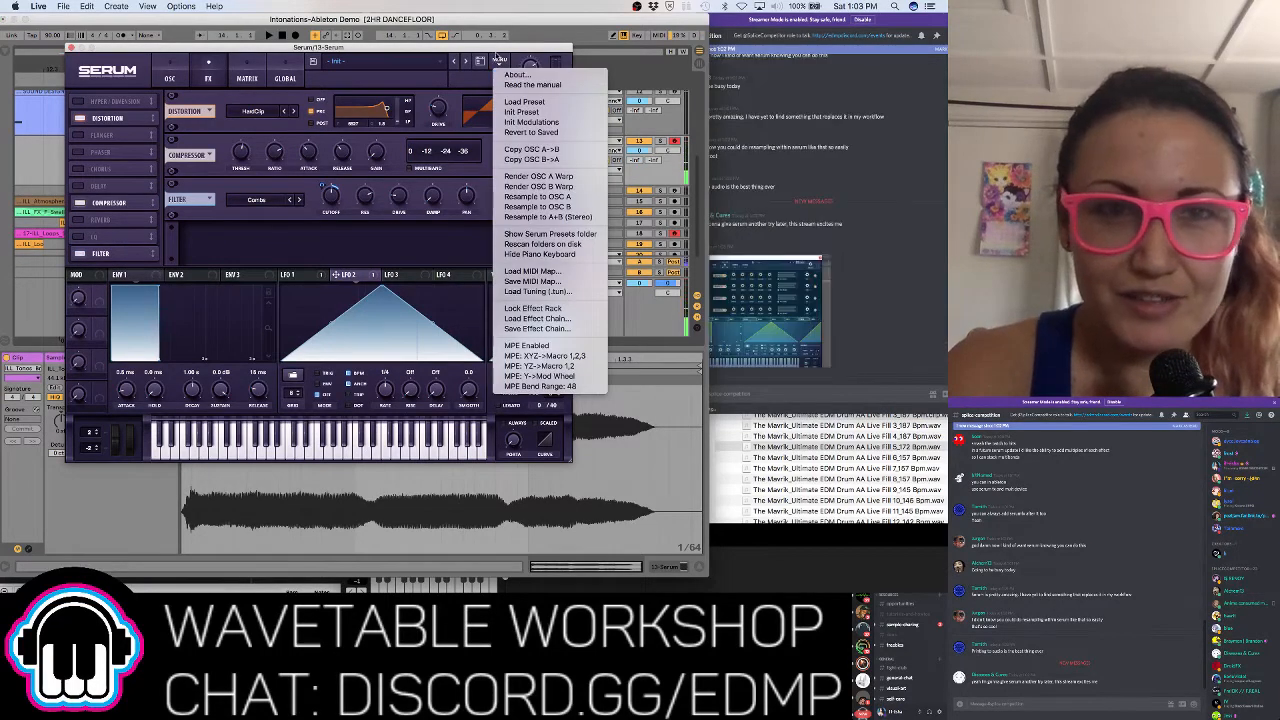
pyautogui.click(497, 60)
pyautogui.click(163, 69)
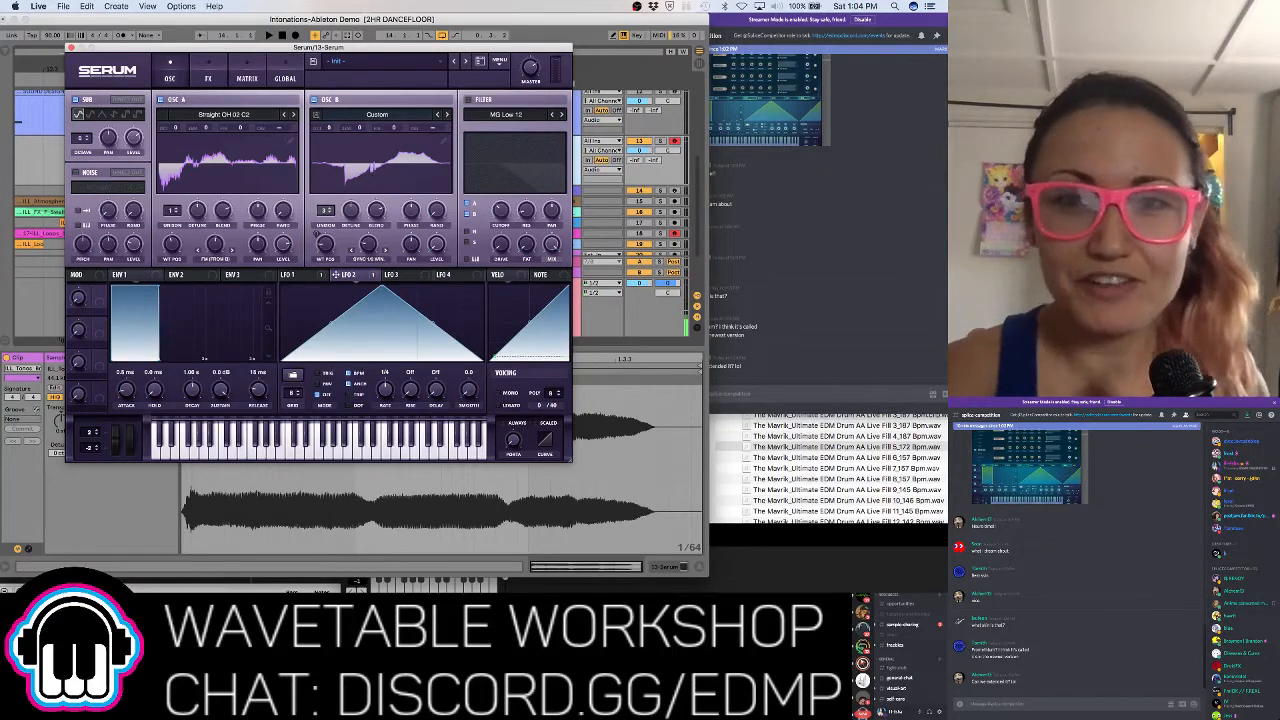
pyautogui.click(419, 572)
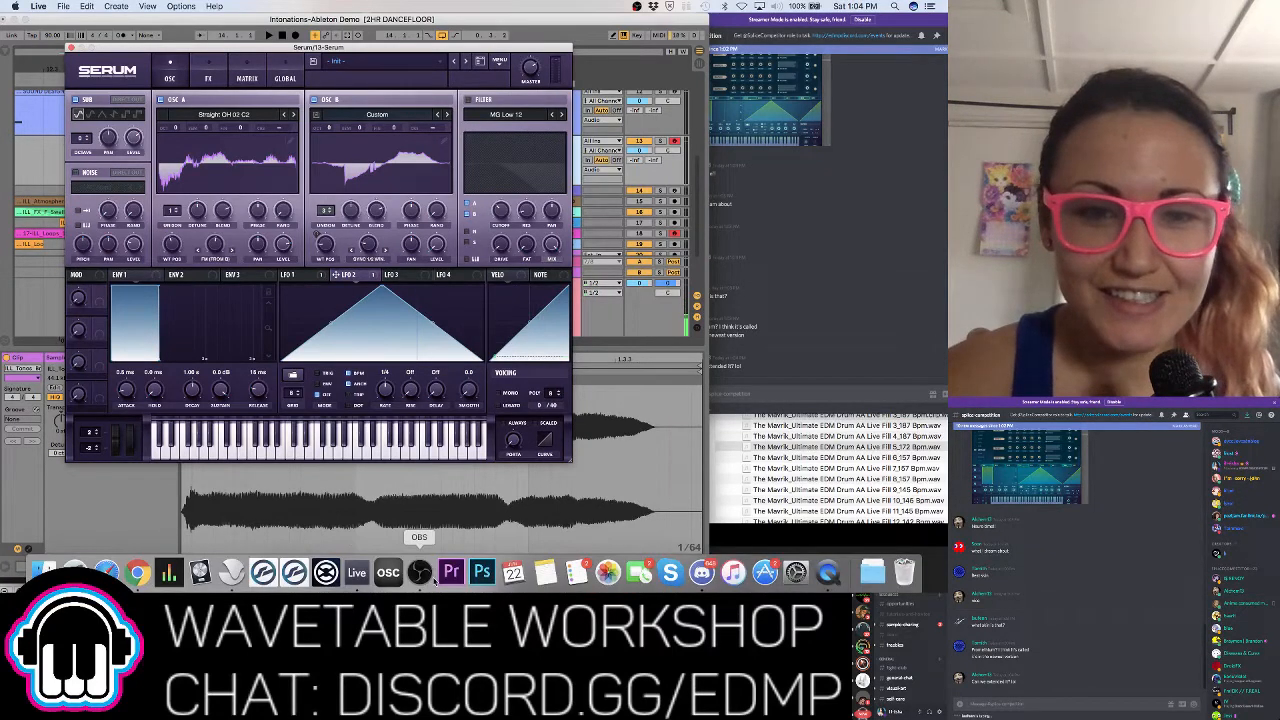